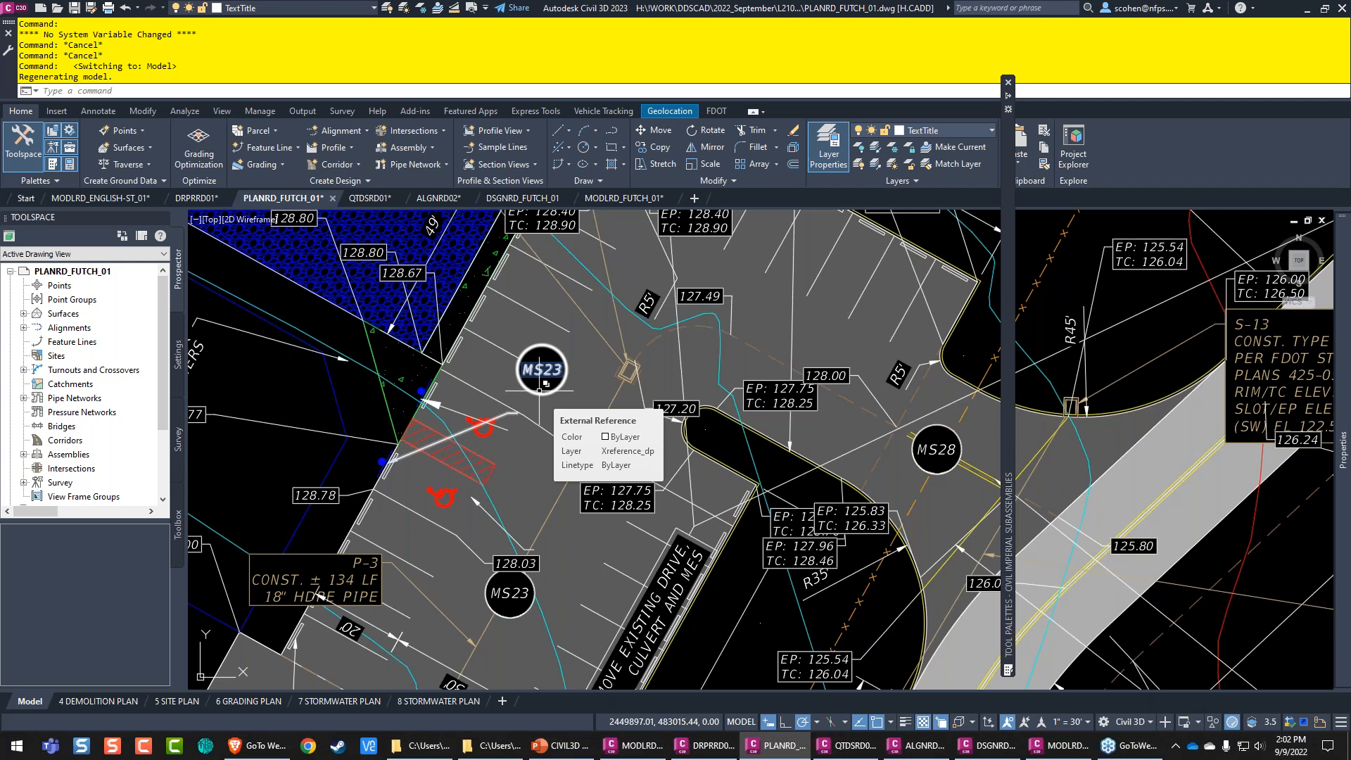
Step: Zoom to the full extents of the site drawing and review the non-xref layers in the Layer Properties Manager
middle_click_drag(540, 389, 540, 389)
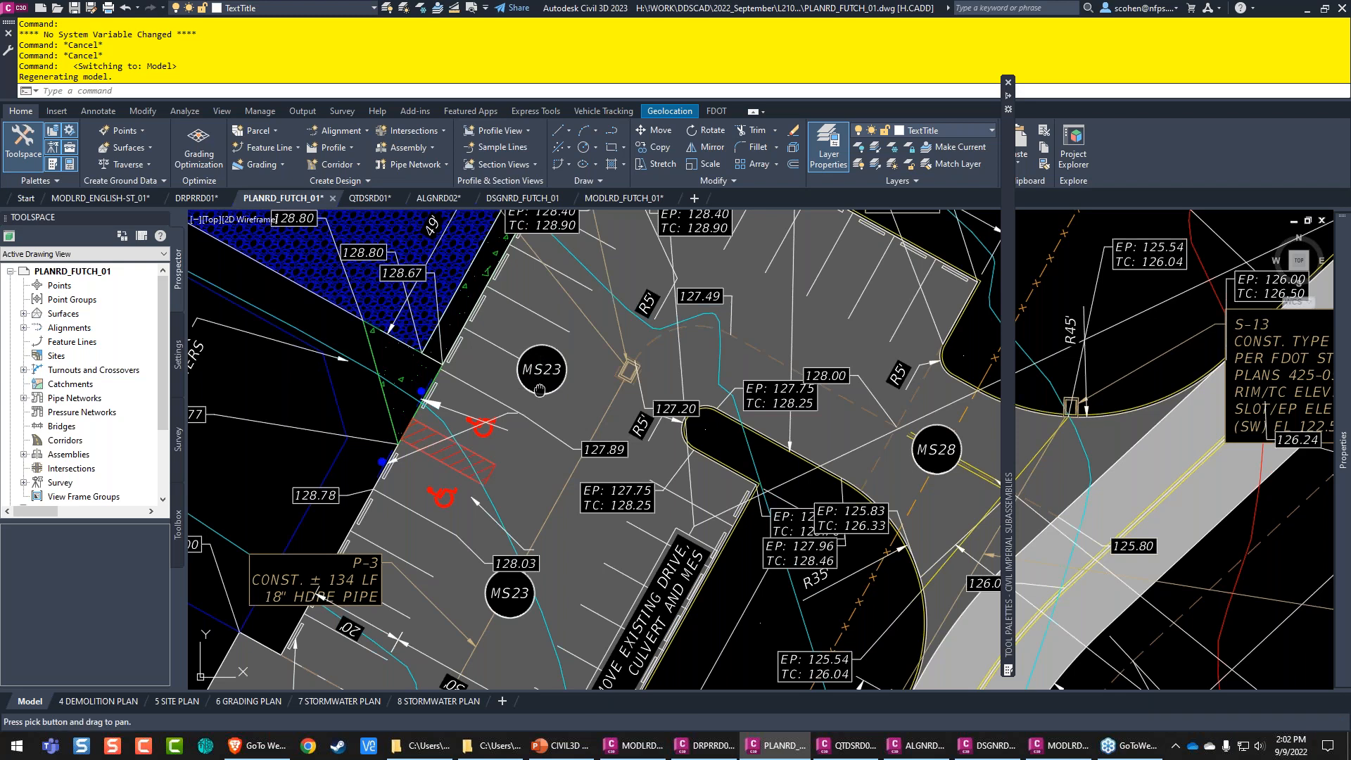
middle_click(540, 389)
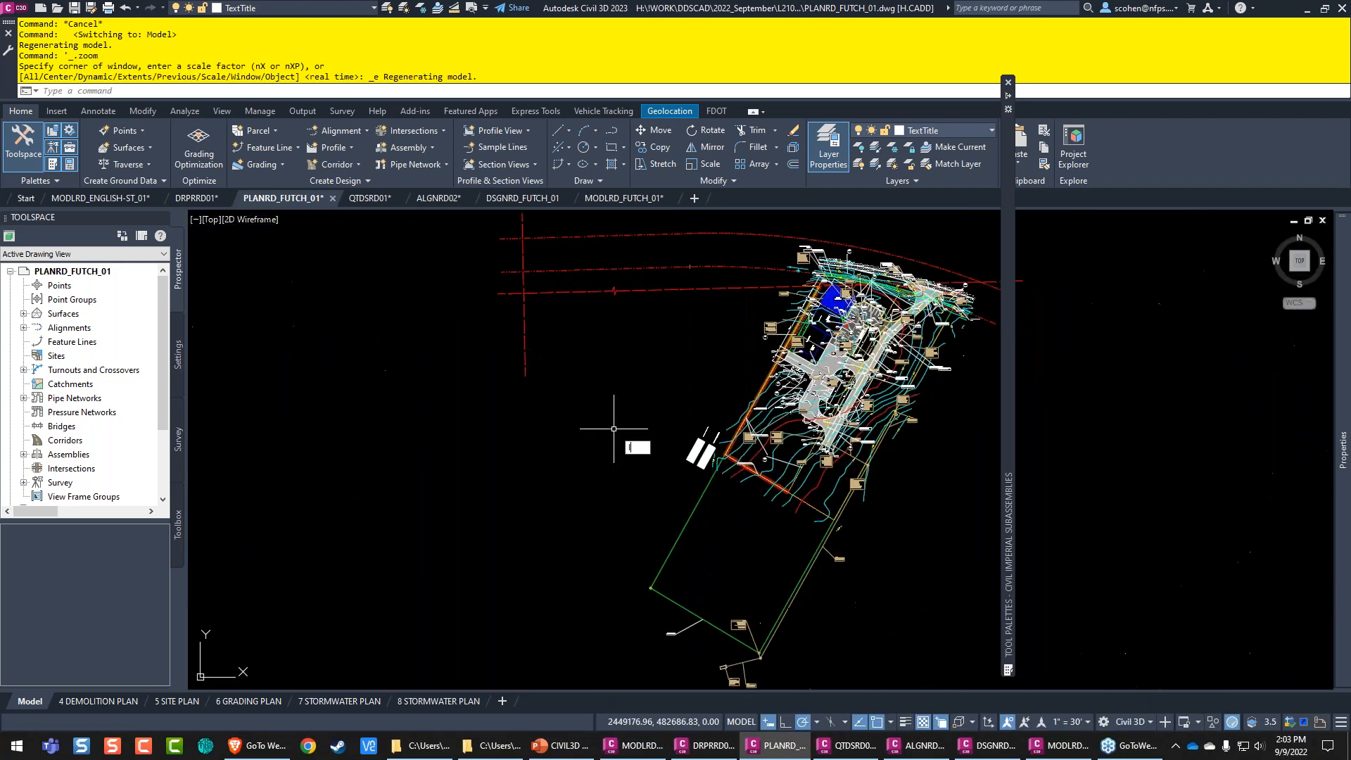
type("la")
key("Return")
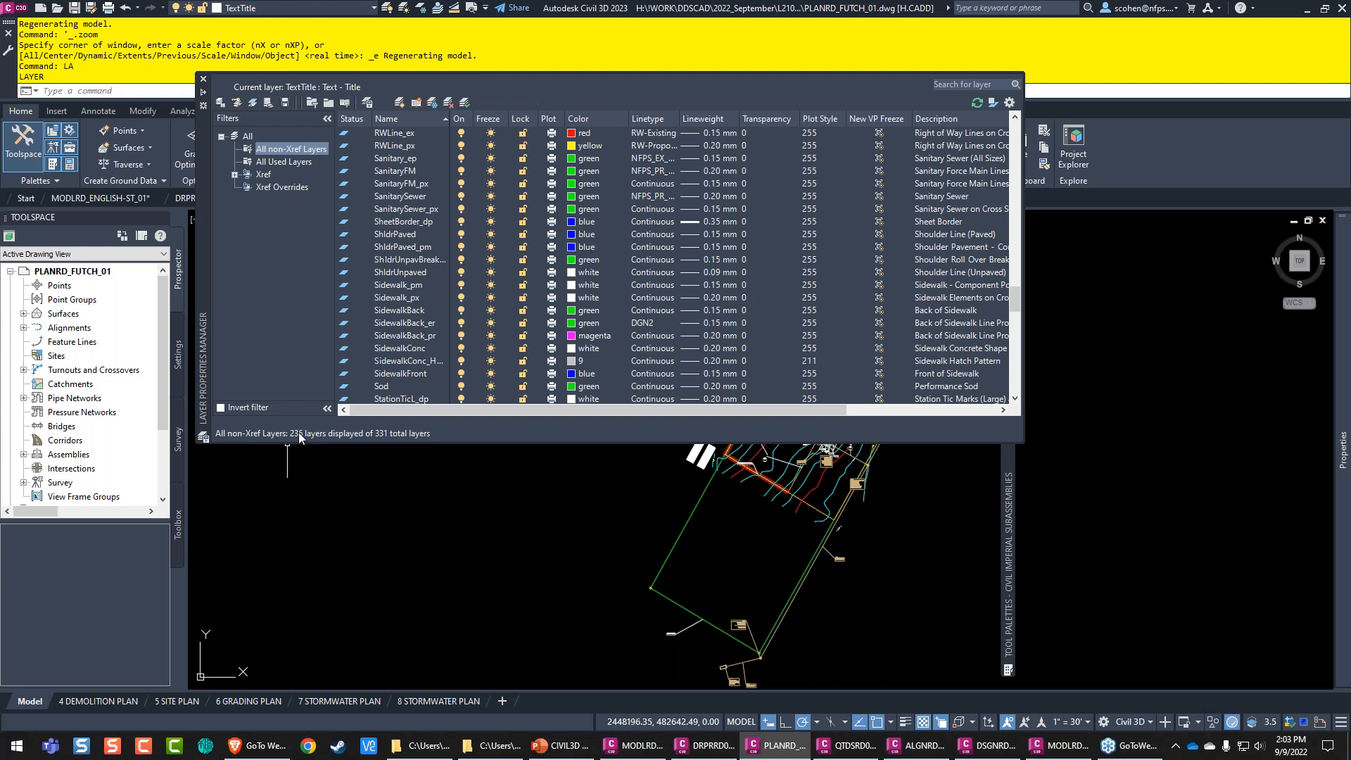
scroll(408, 243, "down", 5)
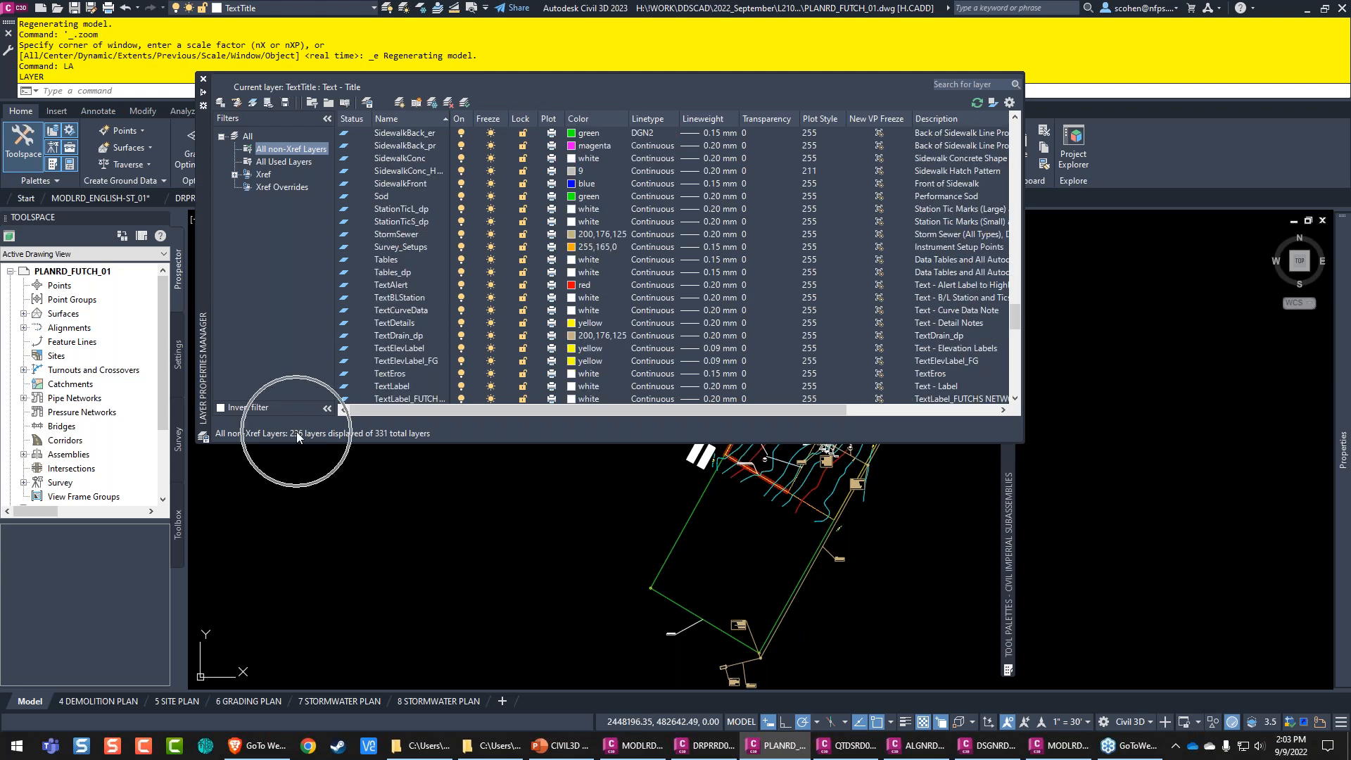
scroll(407, 238, "up", 5)
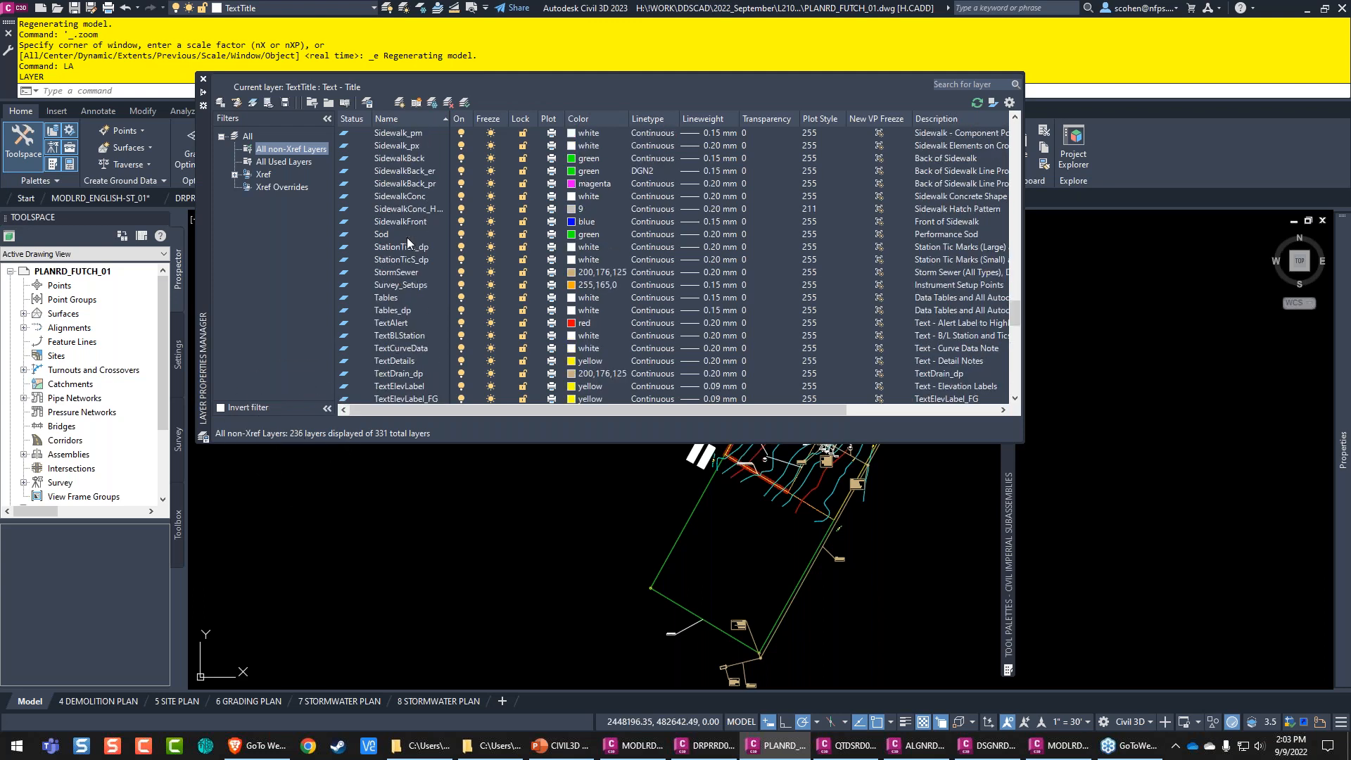
scroll(407, 240, "up", 2)
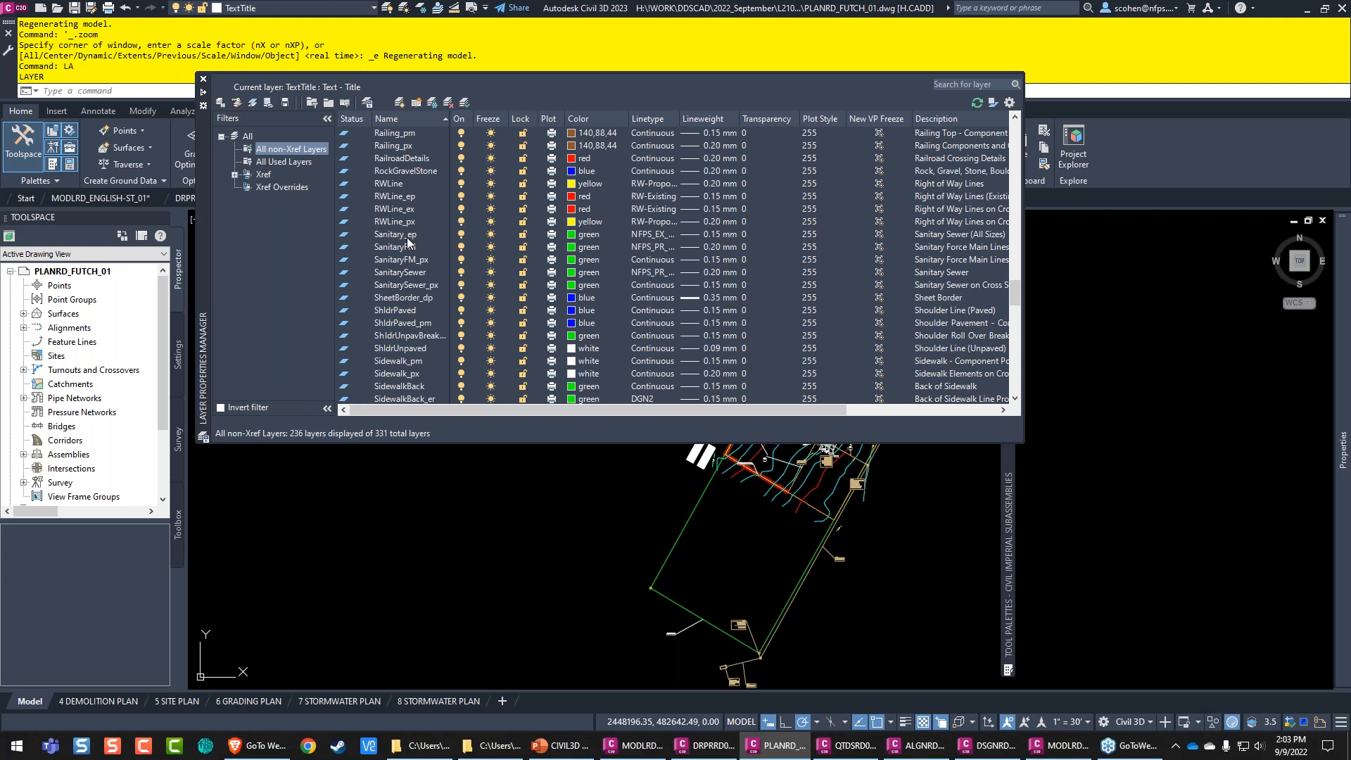
scroll(406, 238, "up", 8)
Step: Filter the layer list by *pipe* and clear the filter
left_click(963, 84)
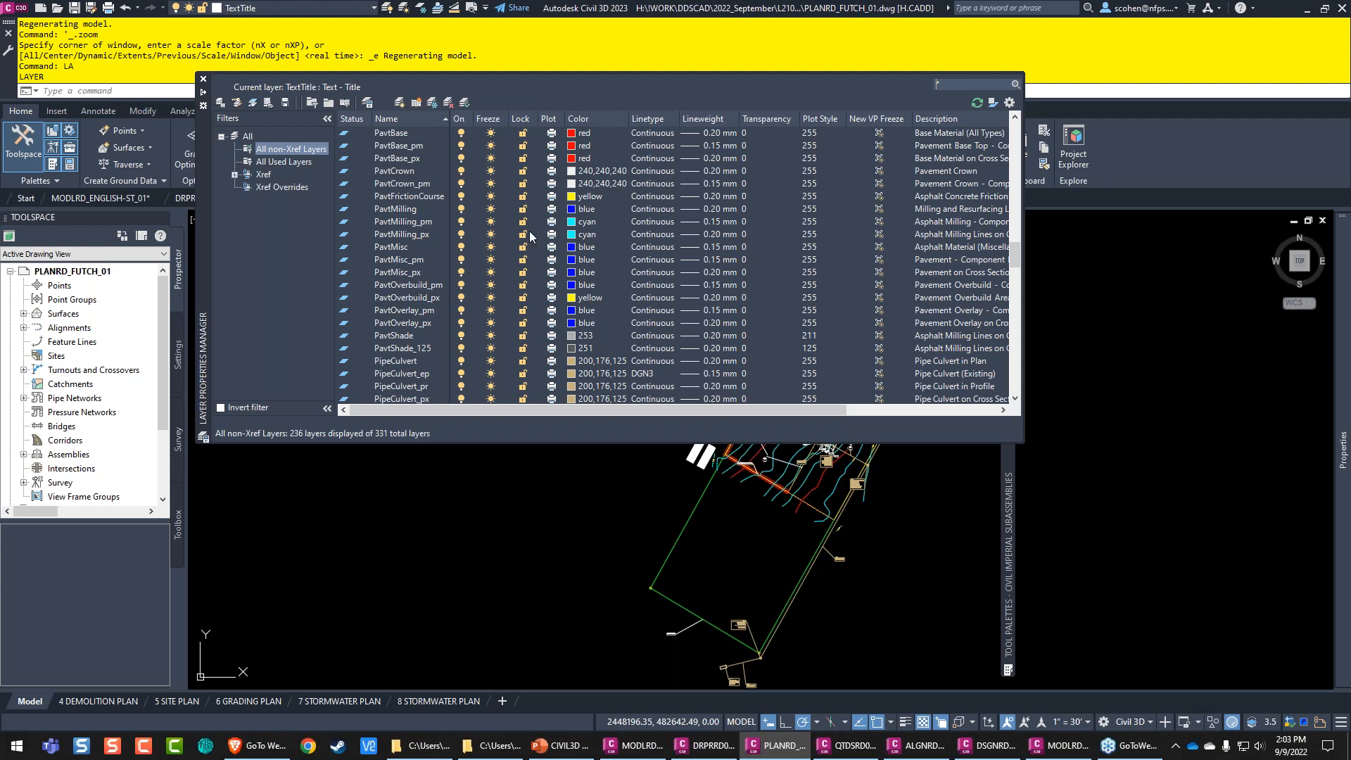
left_click(408, 221)
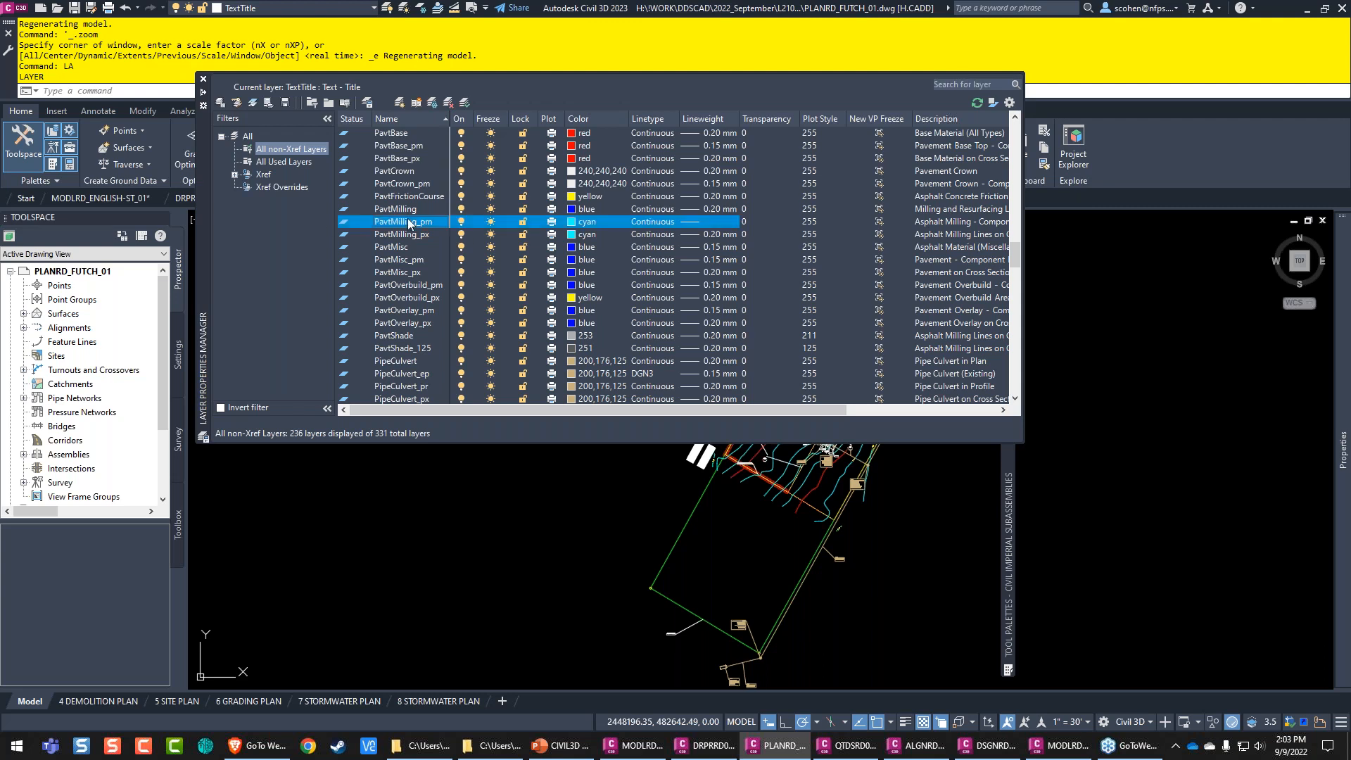
left_click(993, 85)
type("*")
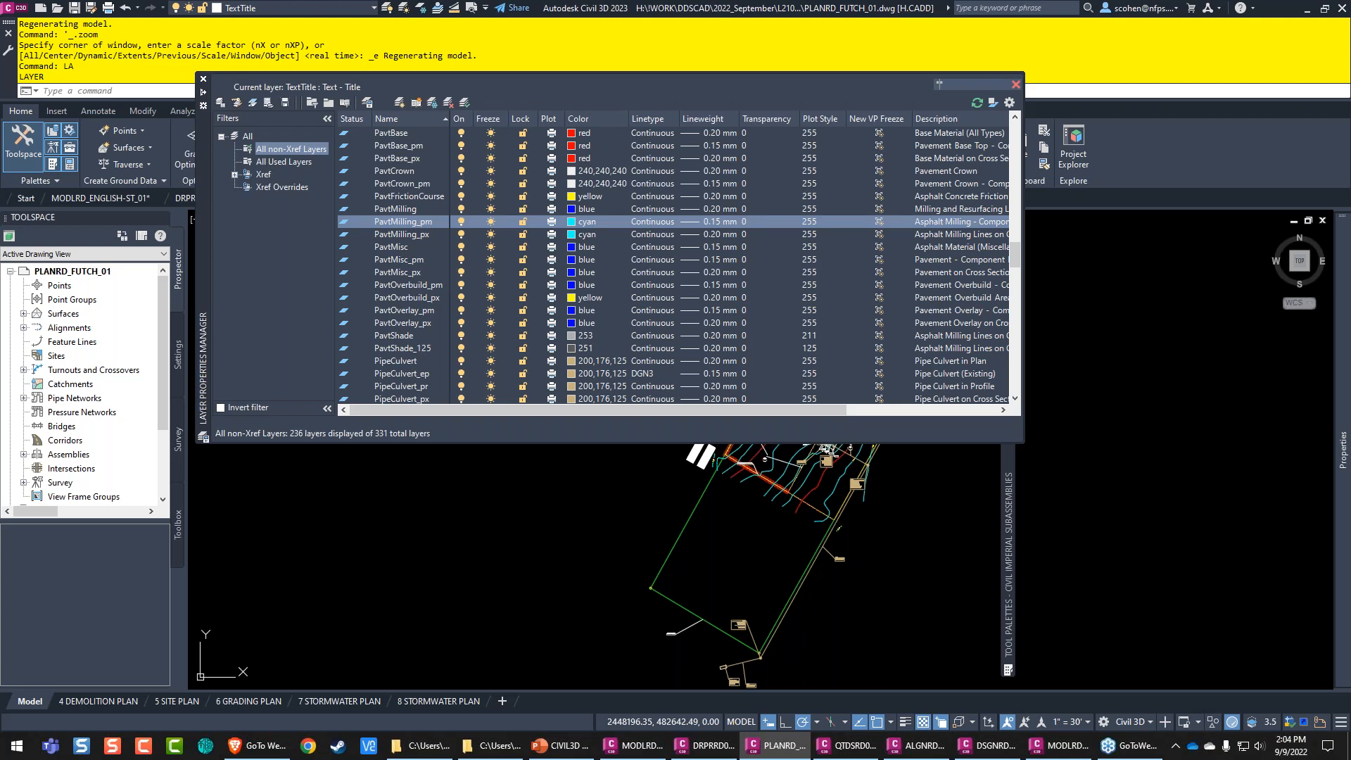
type("pipe*")
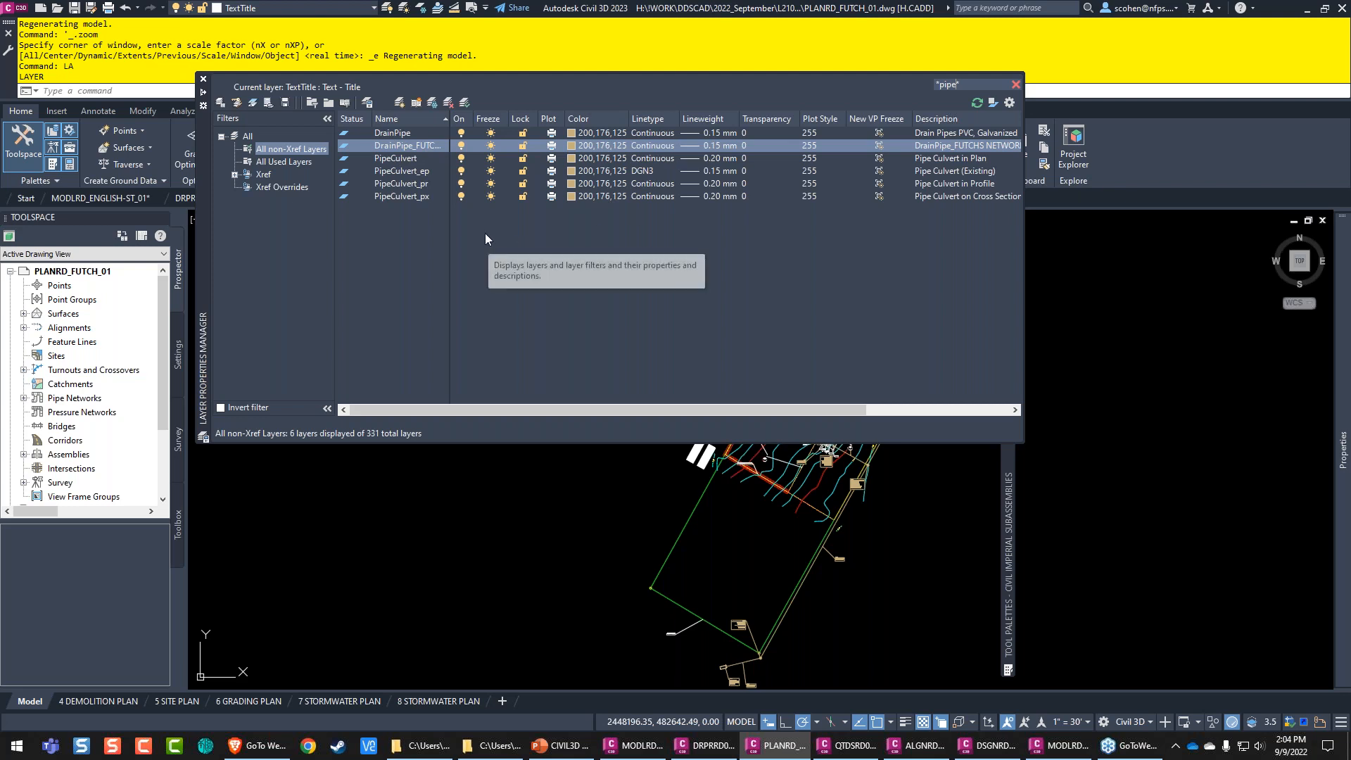
left_click(1016, 85)
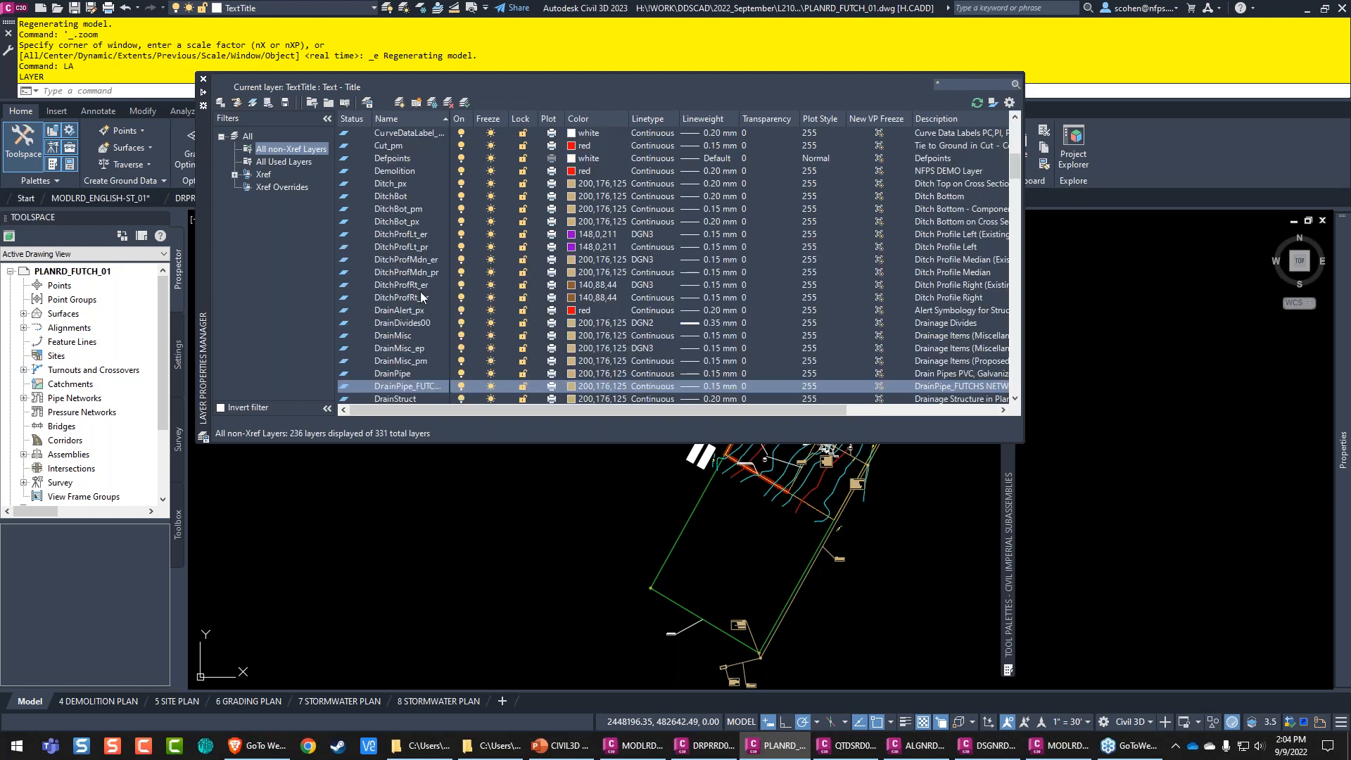
Step: Isolate the TextMisc(2) layer and inspect what remains in the drawing
right_click(399, 209)
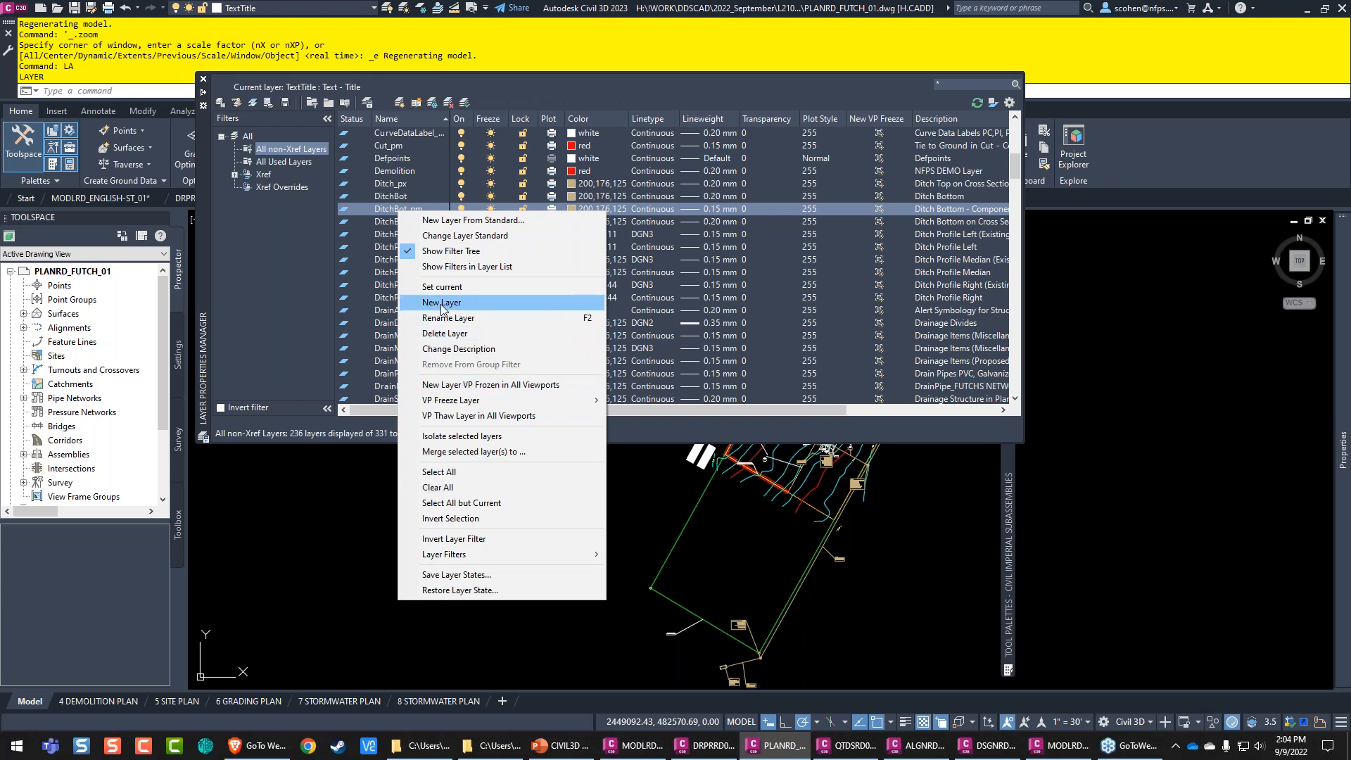
left_click(393, 246)
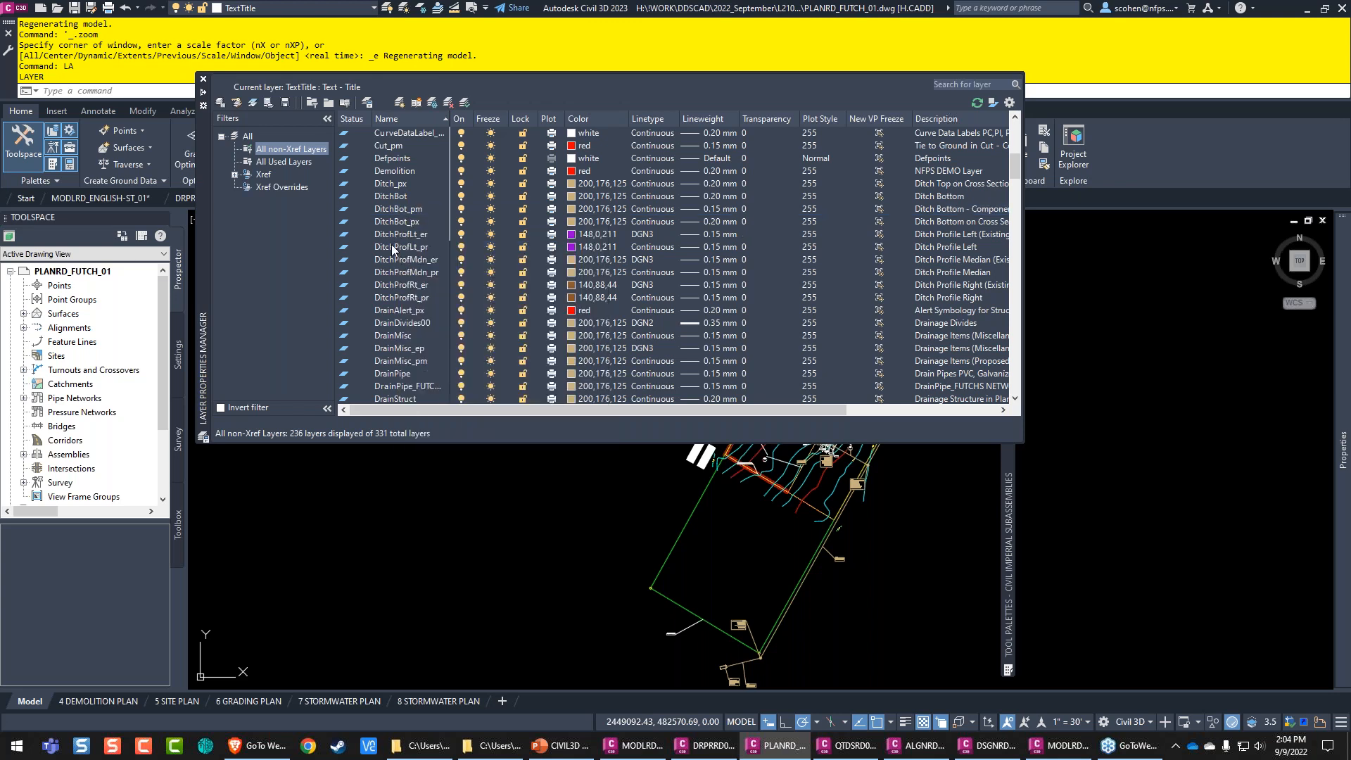
key("t")
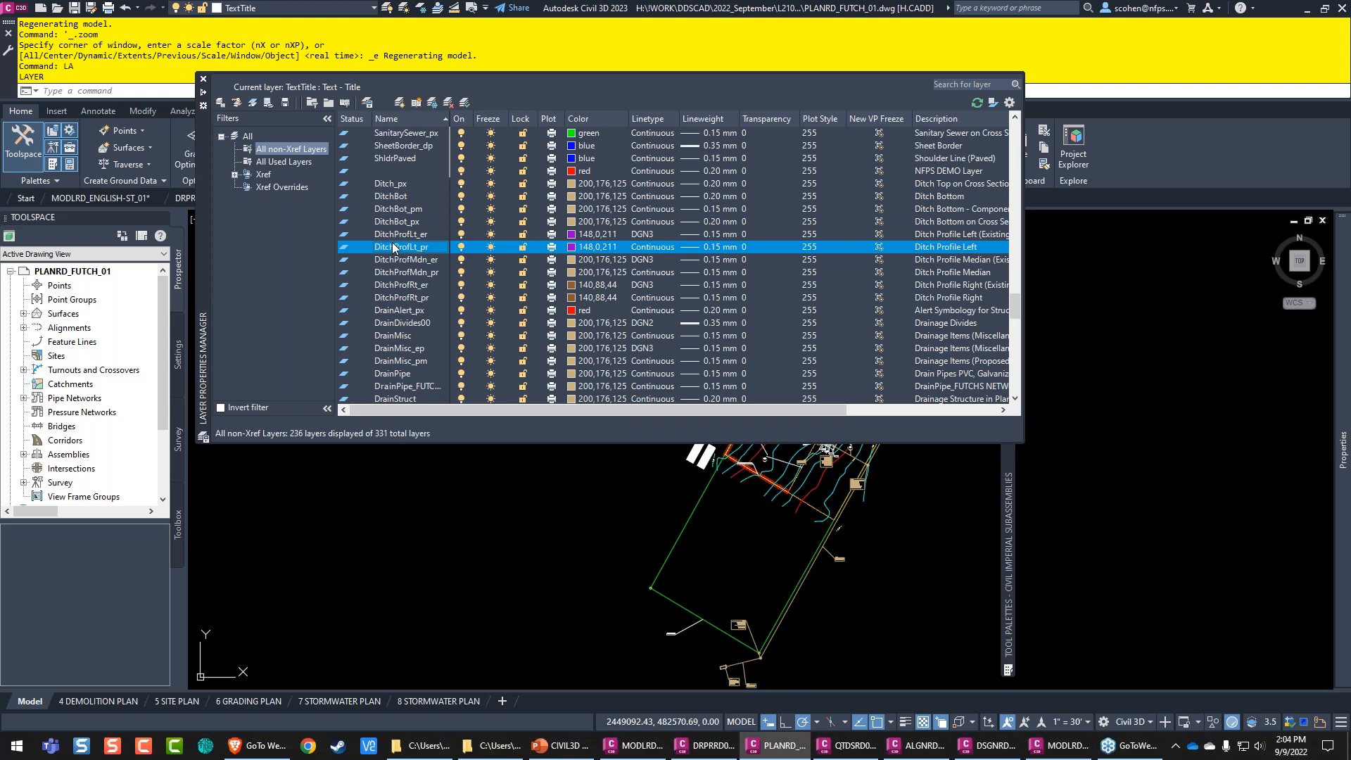
scroll(418, 308, "down", 1)
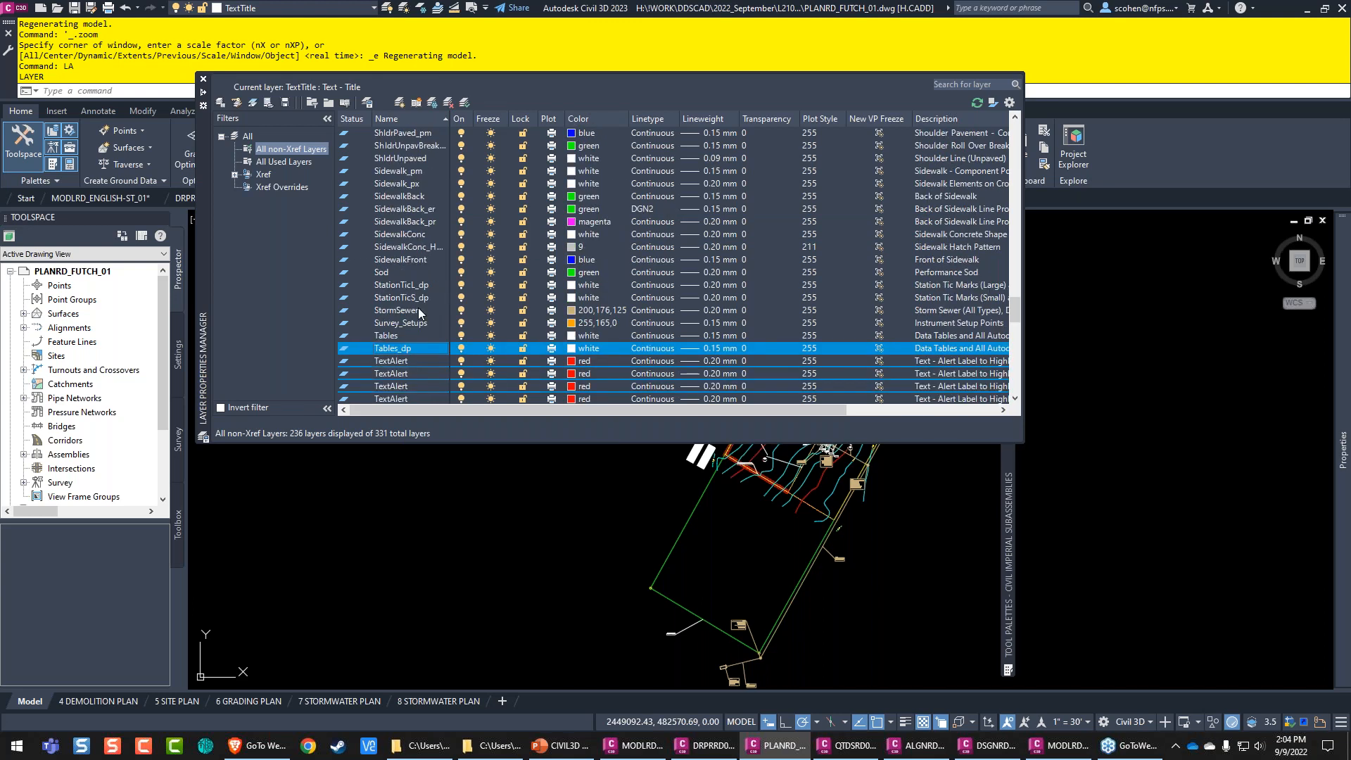
scroll(418, 307, "down", 6)
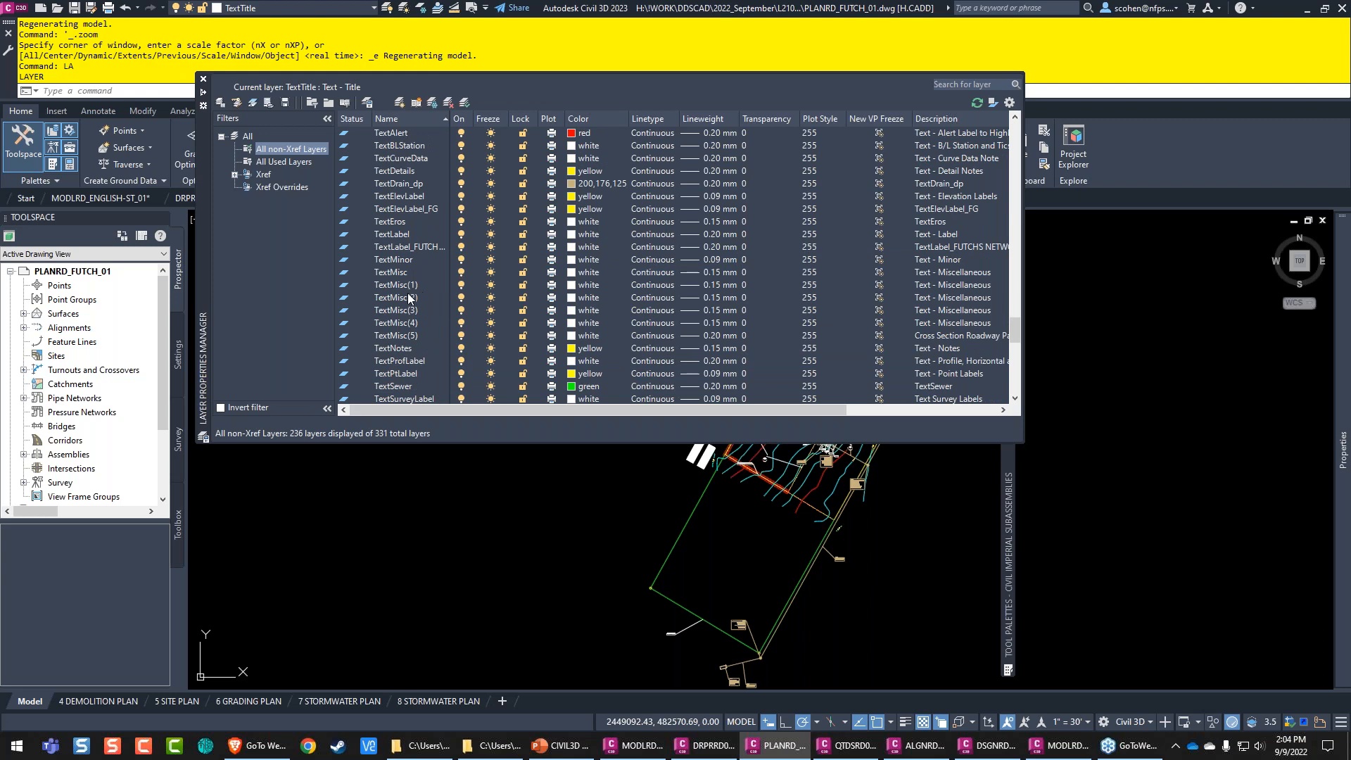
right_click(411, 296)
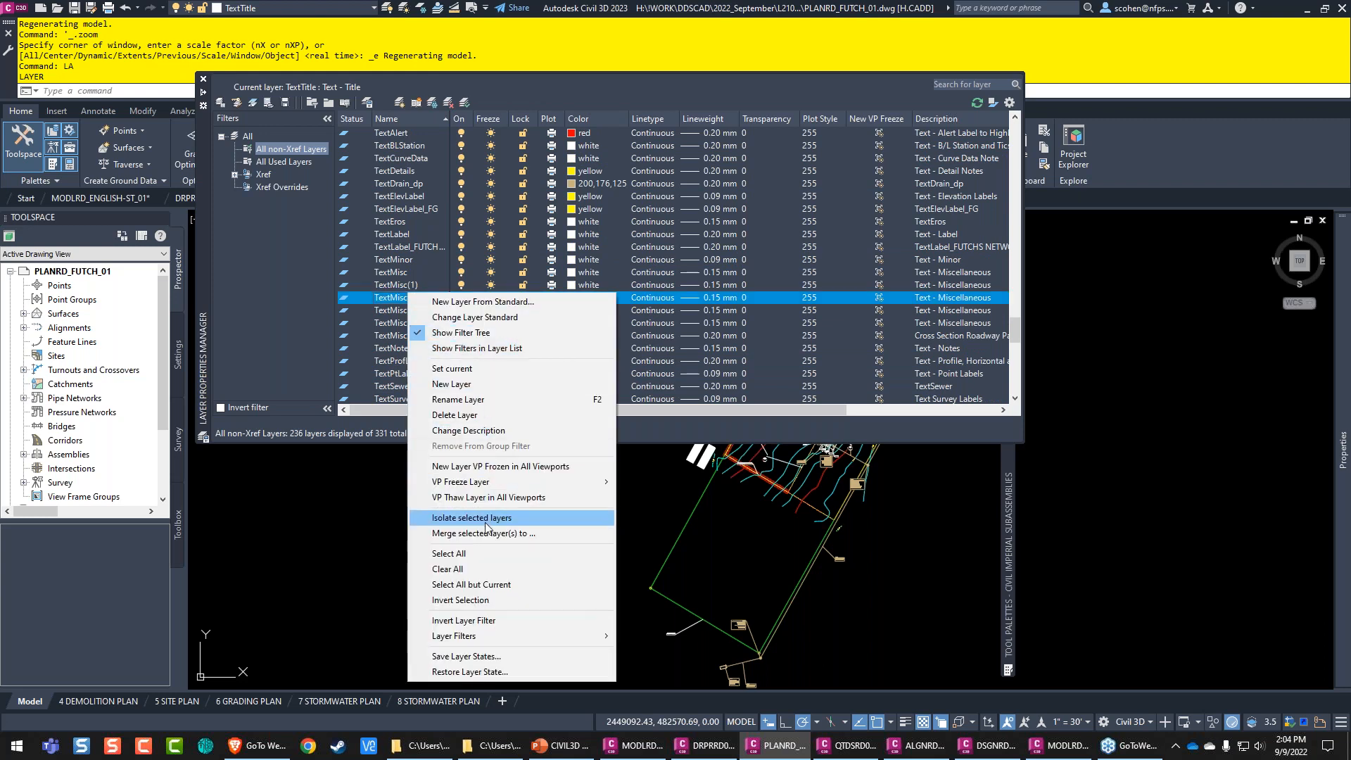
left_click(484, 519)
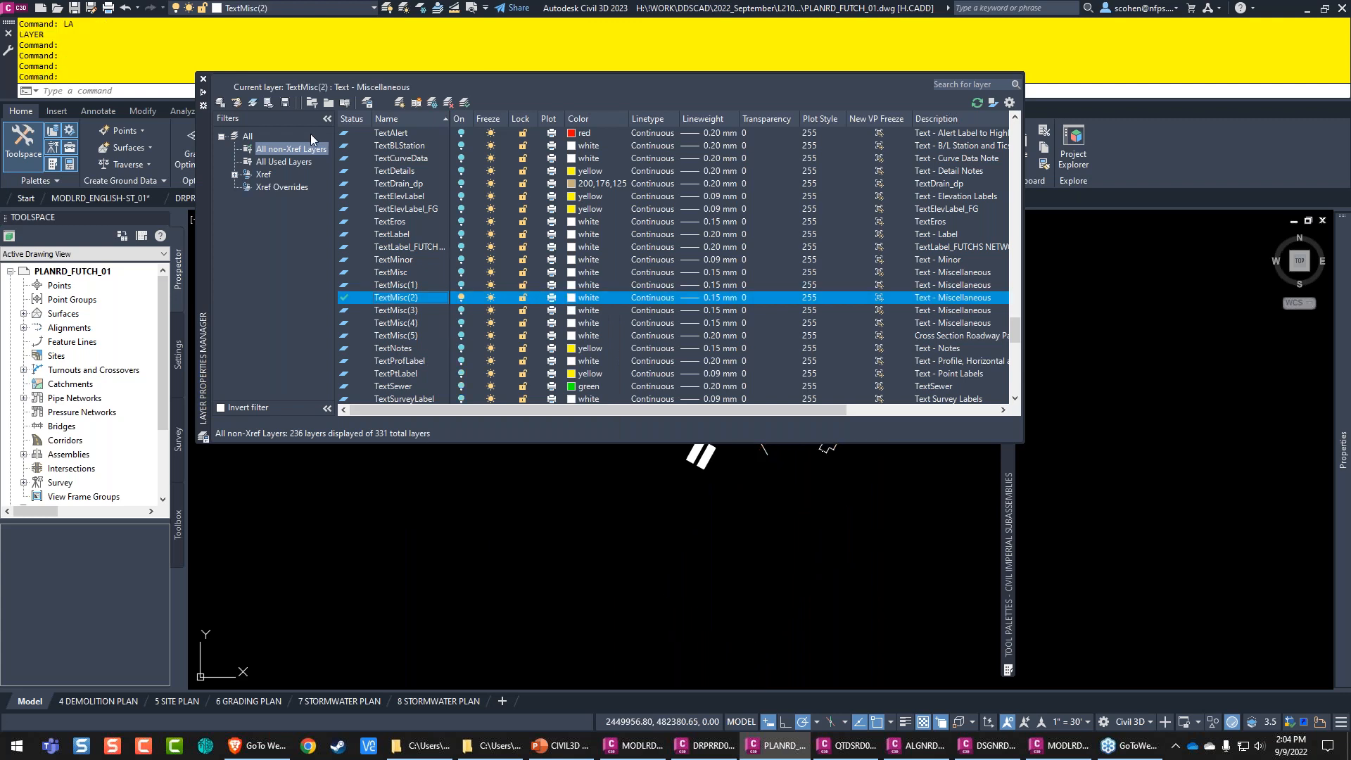
left_click(536, 484)
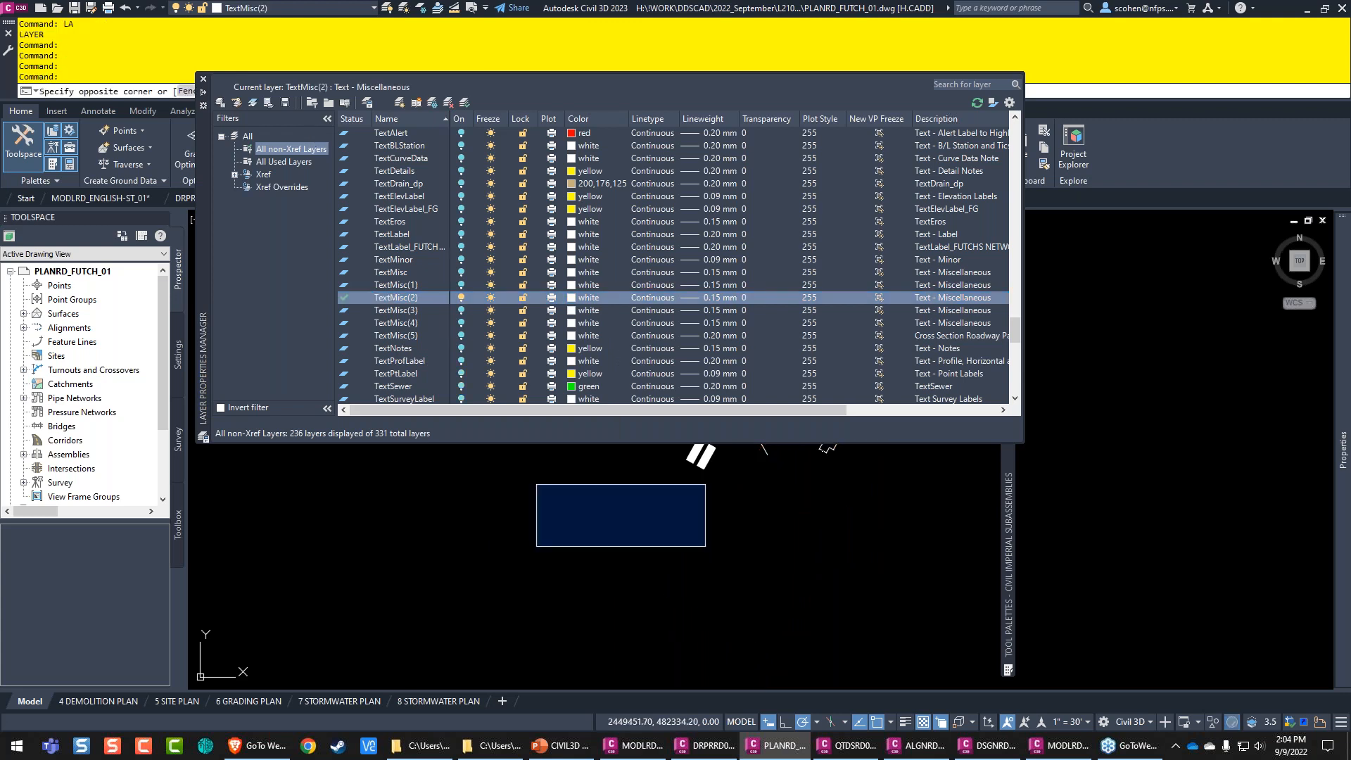
left_click(706, 546)
middle_click_drag(553, 390, 761, 486)
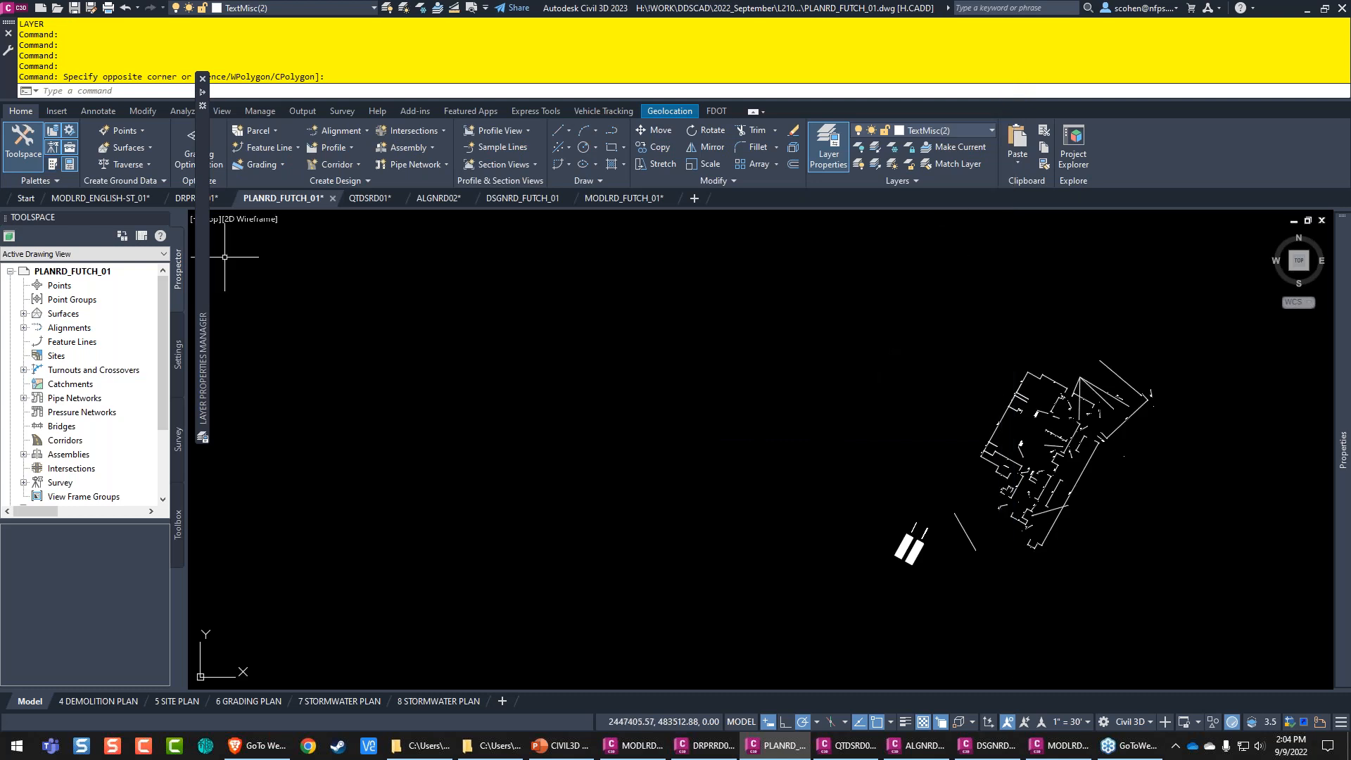
Step: Isolate the TextMisc(3) layer
mouse_move(203, 267)
right_click(398, 310)
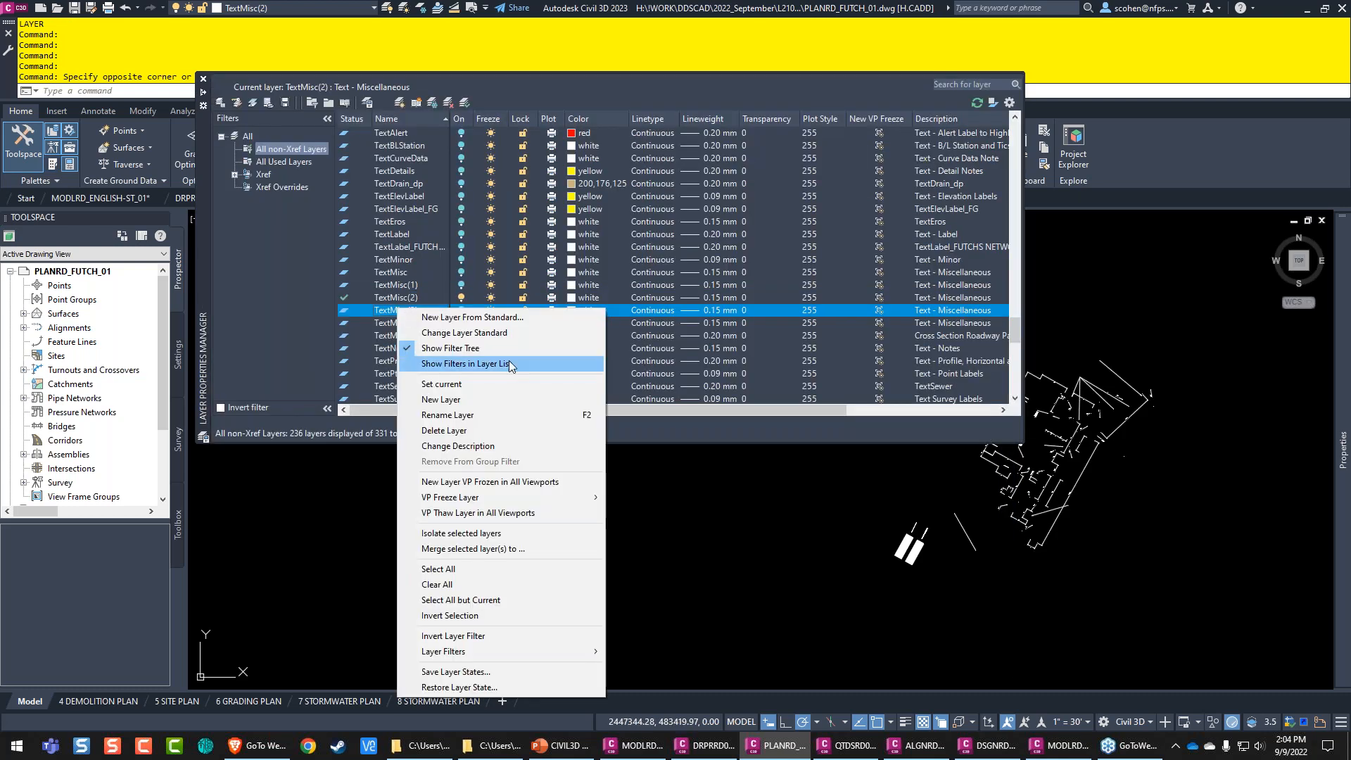
left_click(471, 539)
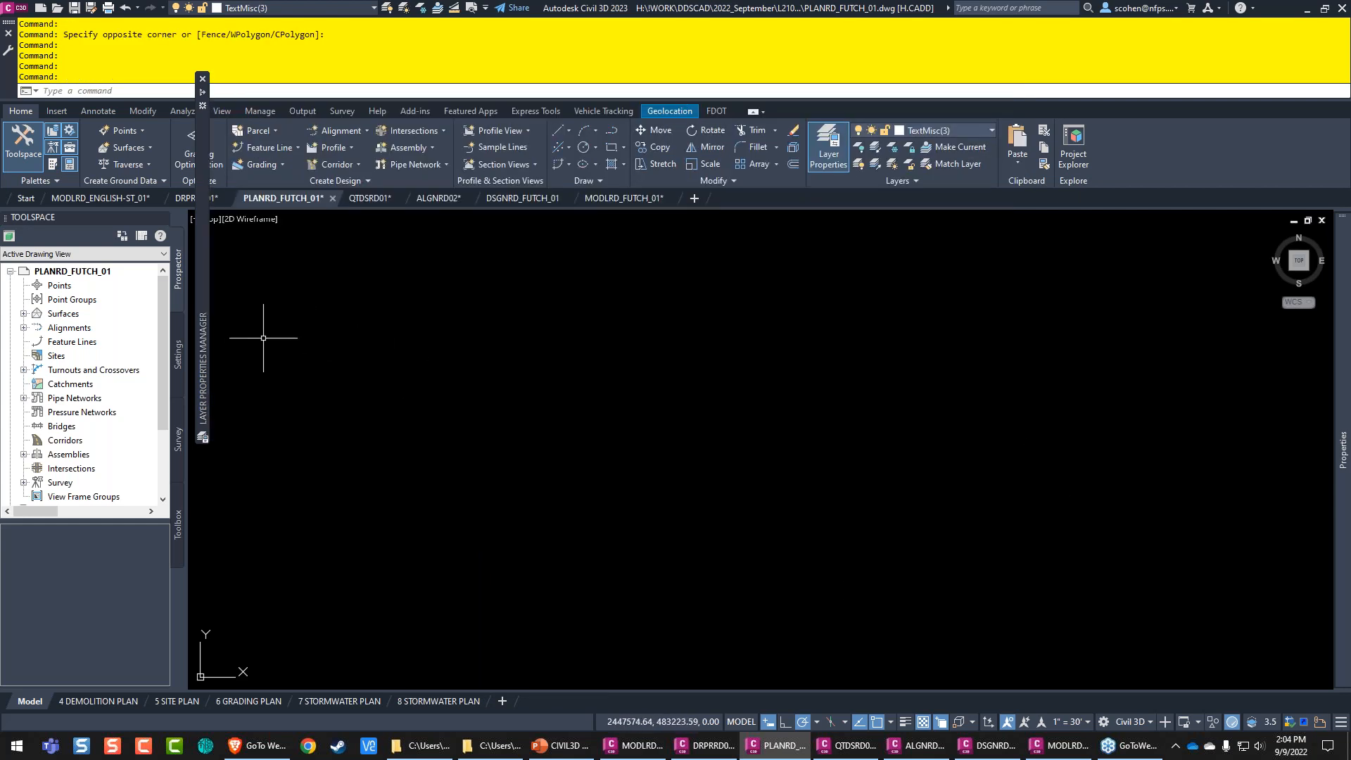
mouse_move(195, 335)
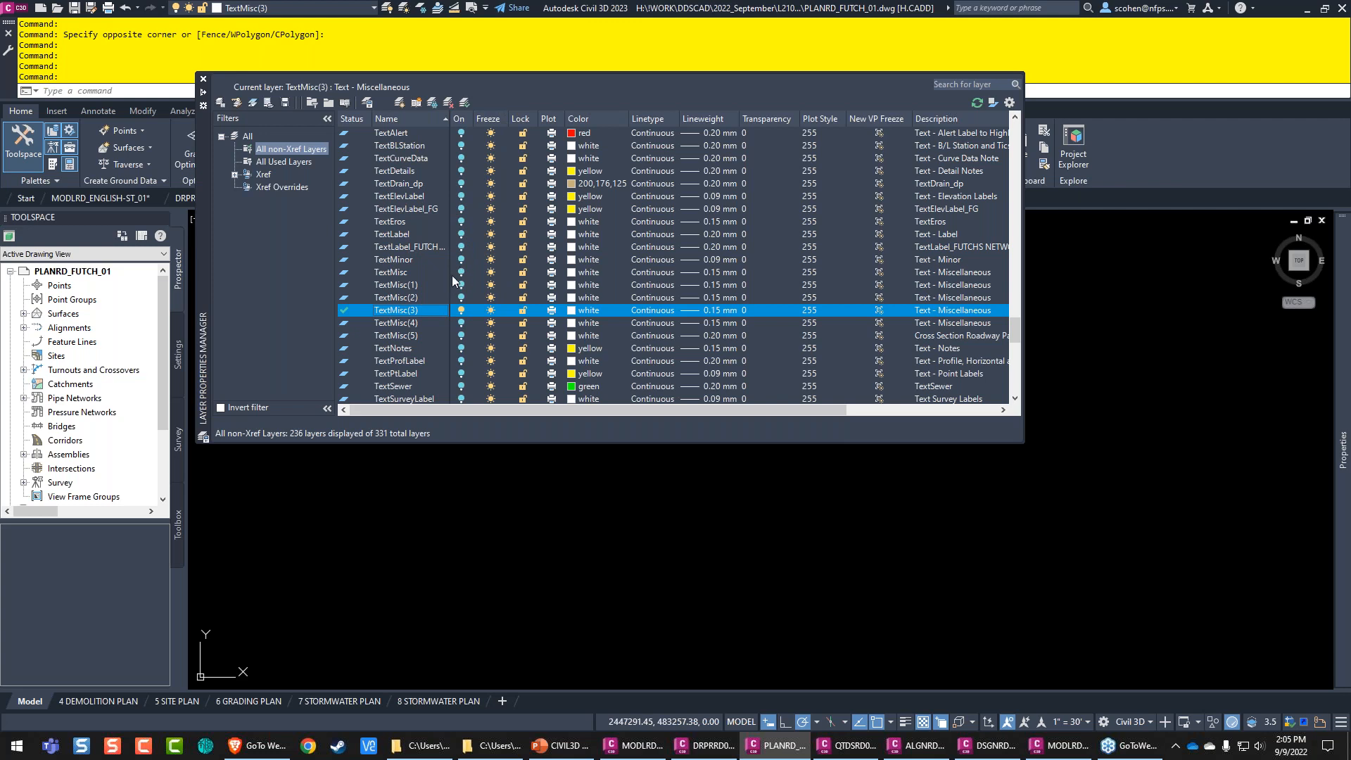
left_click(406, 247)
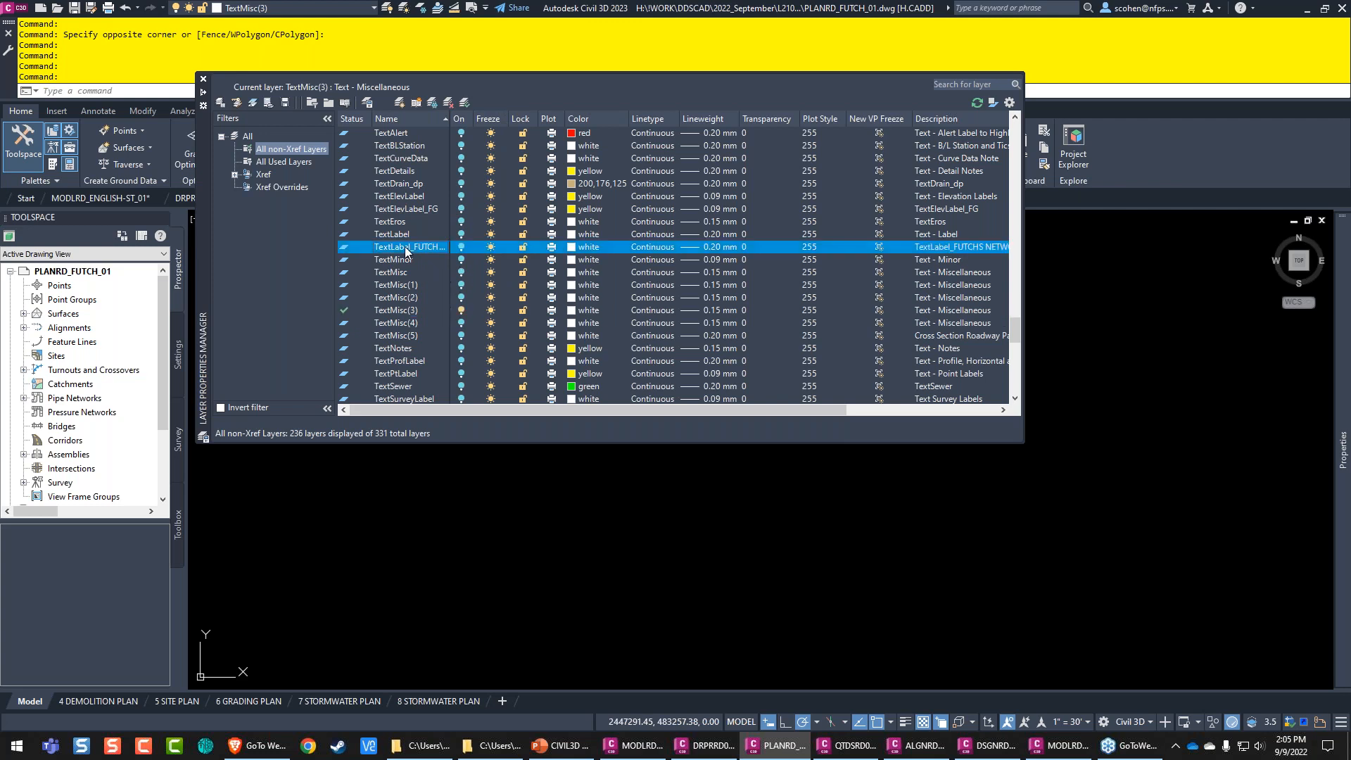
key("ctrl+a")
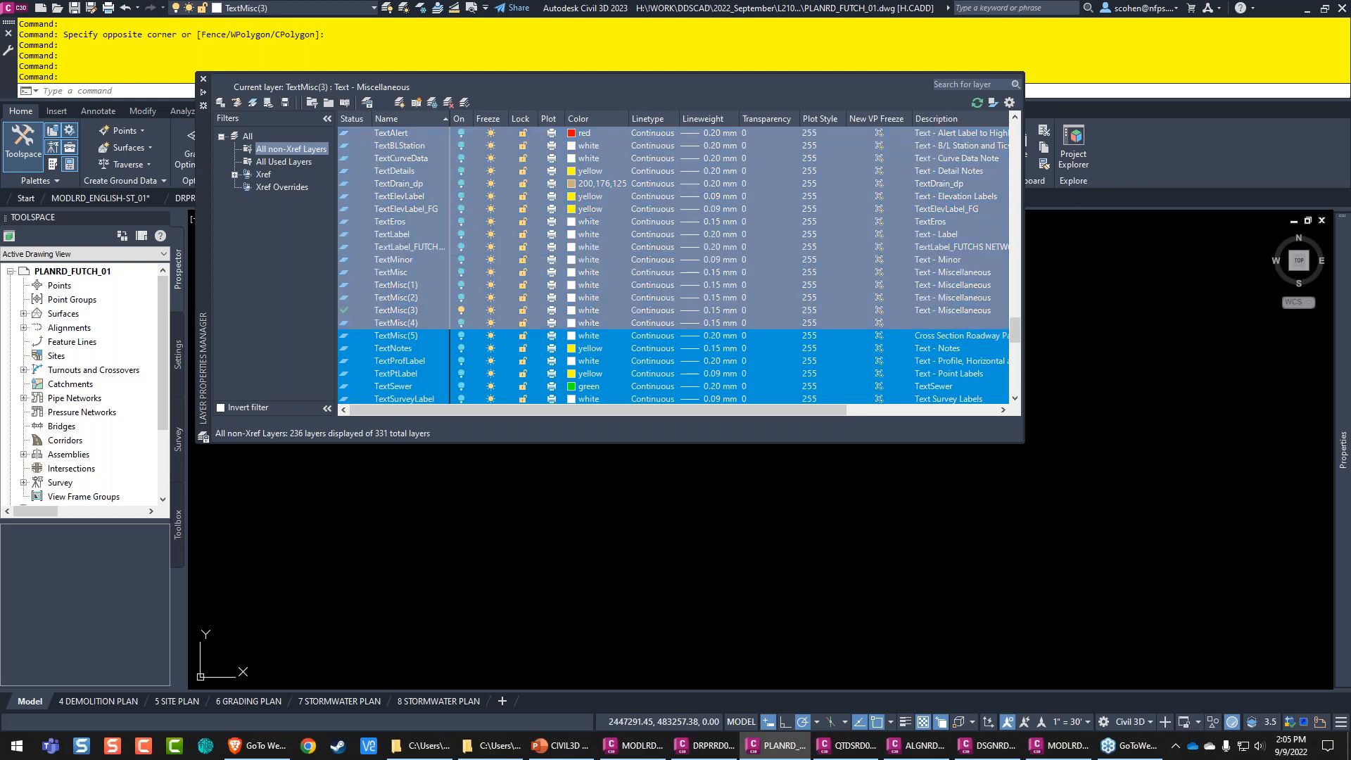
left_click(363, 571)
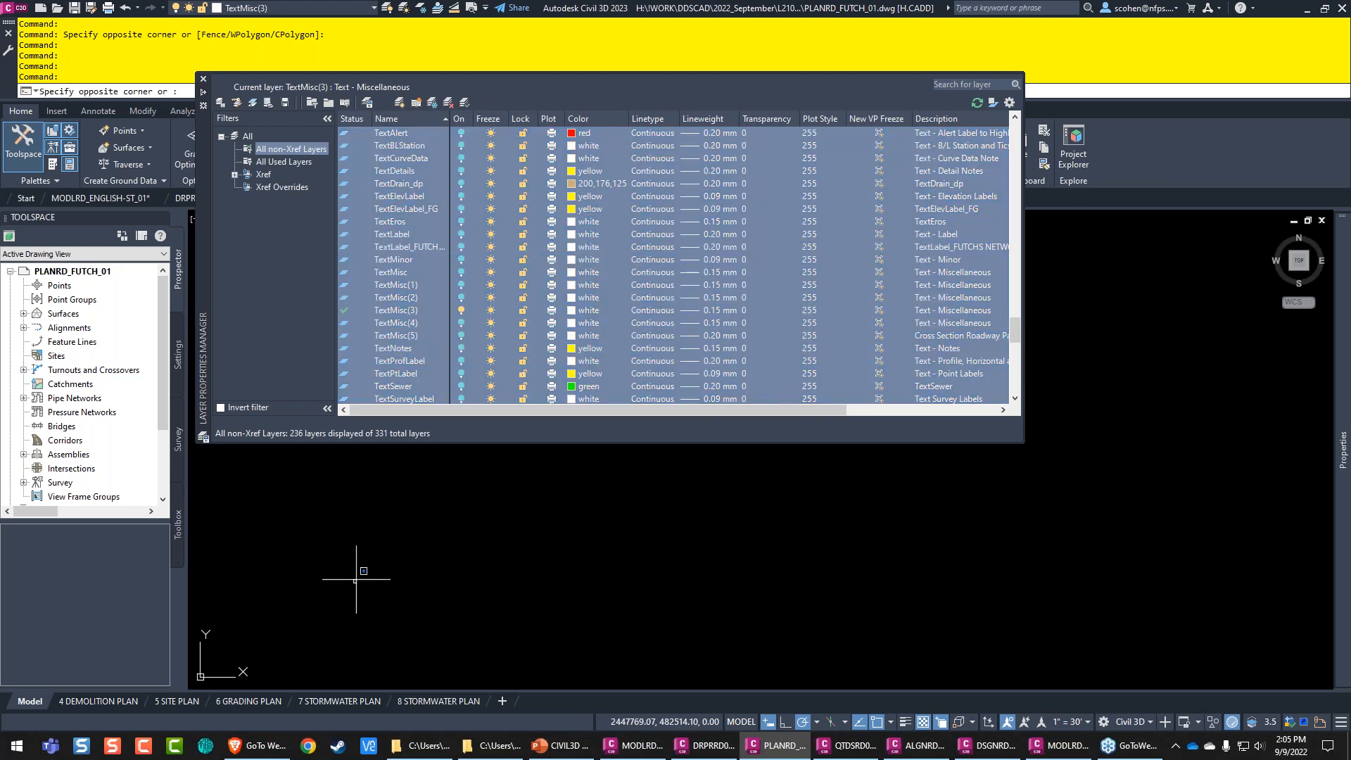
left_click(463, 537)
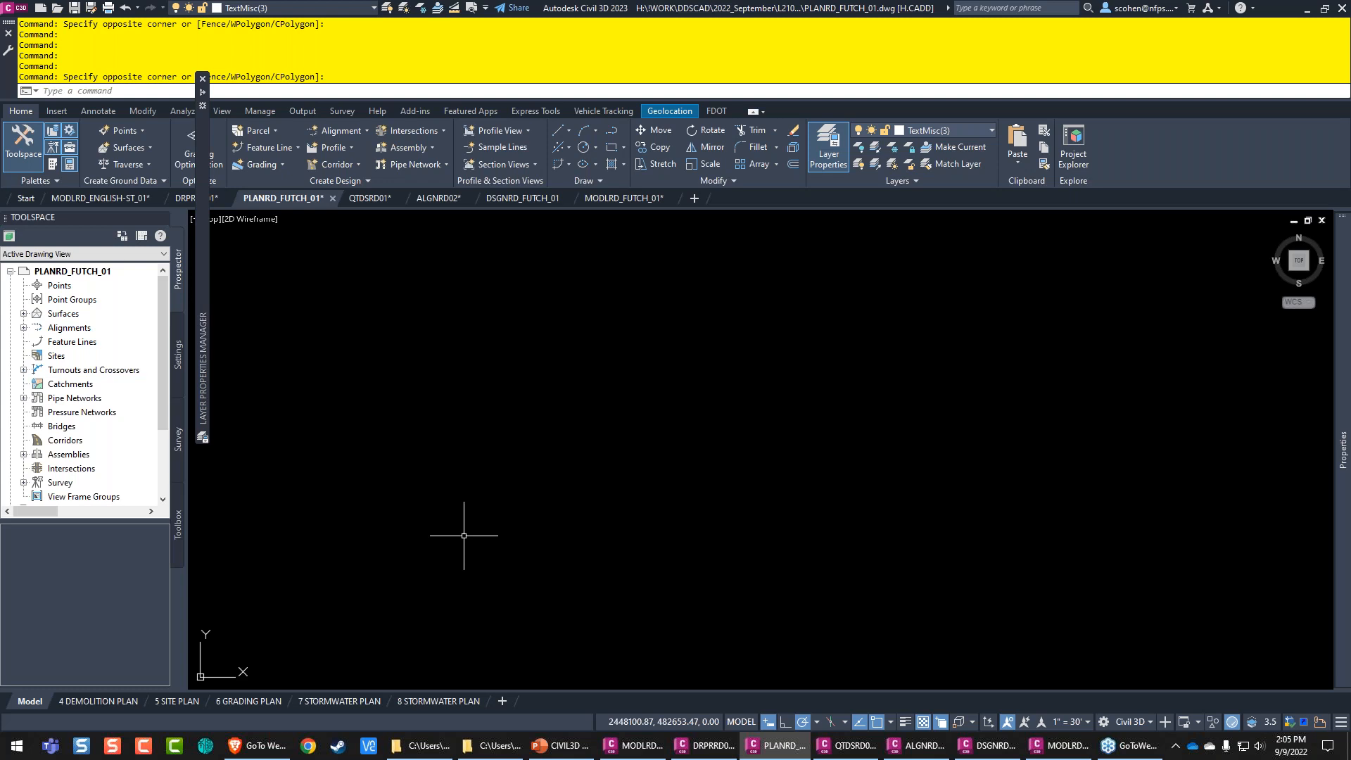
Step: Undo the layer isolations with repeated LAYERP commands, restoring the original layer visibility
type("insert")
key("Return")
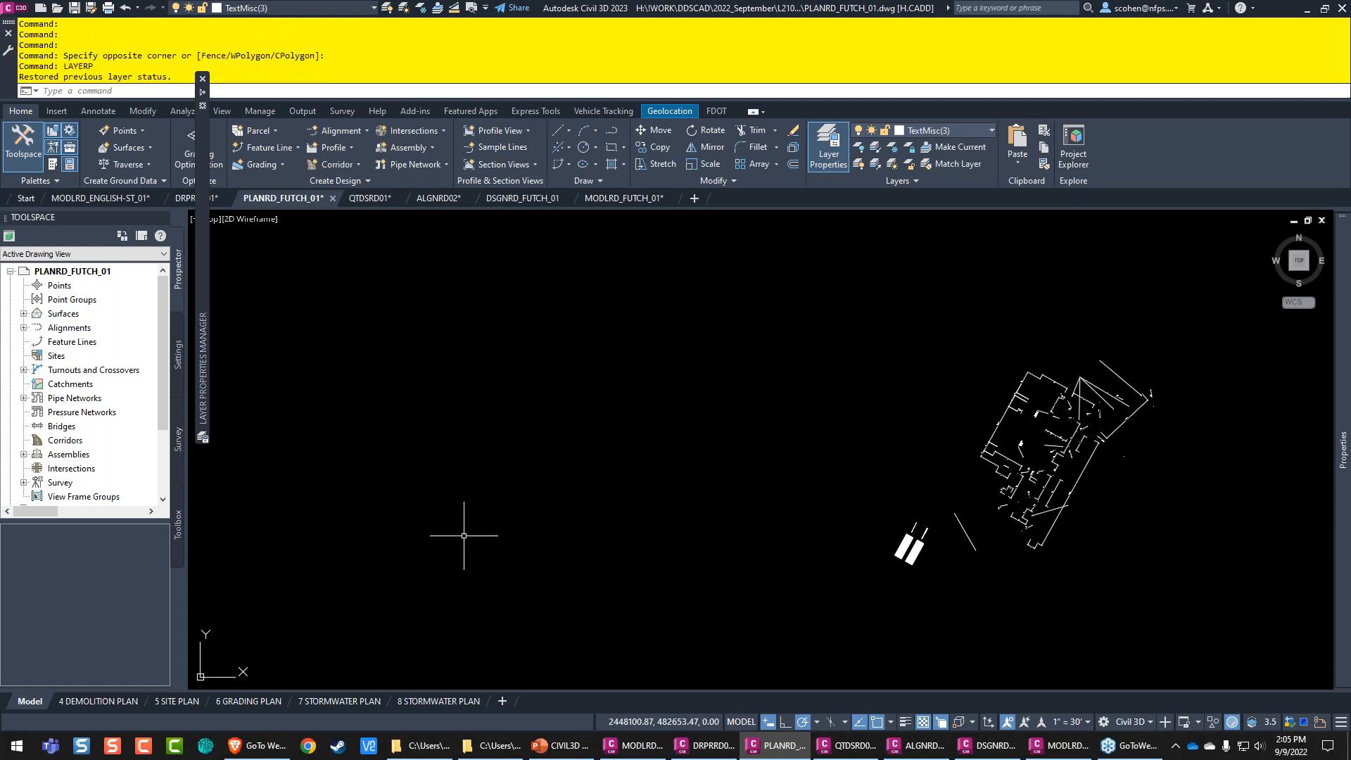
key("Return")
key("Return")
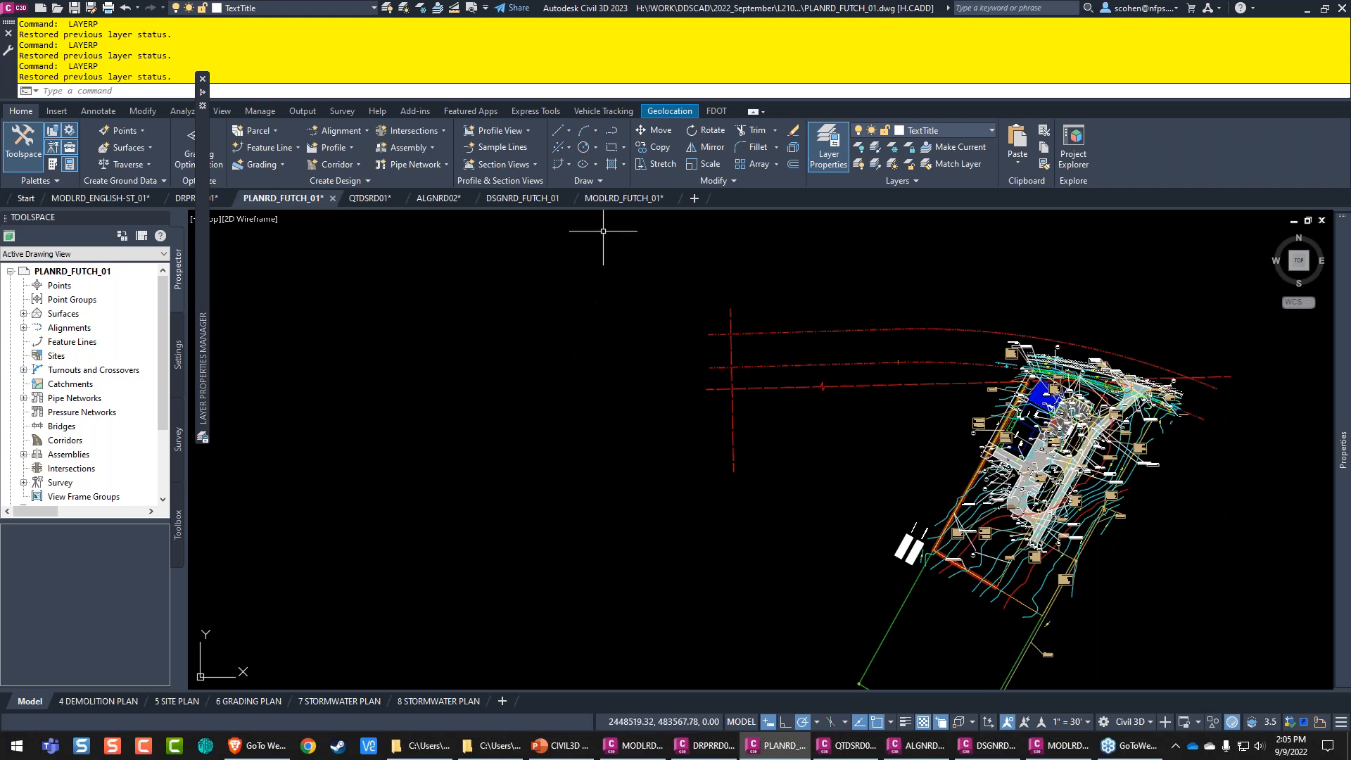
Step: Switch to the MODLRD_FUTCH_01 drawing, display the Analyze tools and close the Layer Properties Manager
left_click(619, 198)
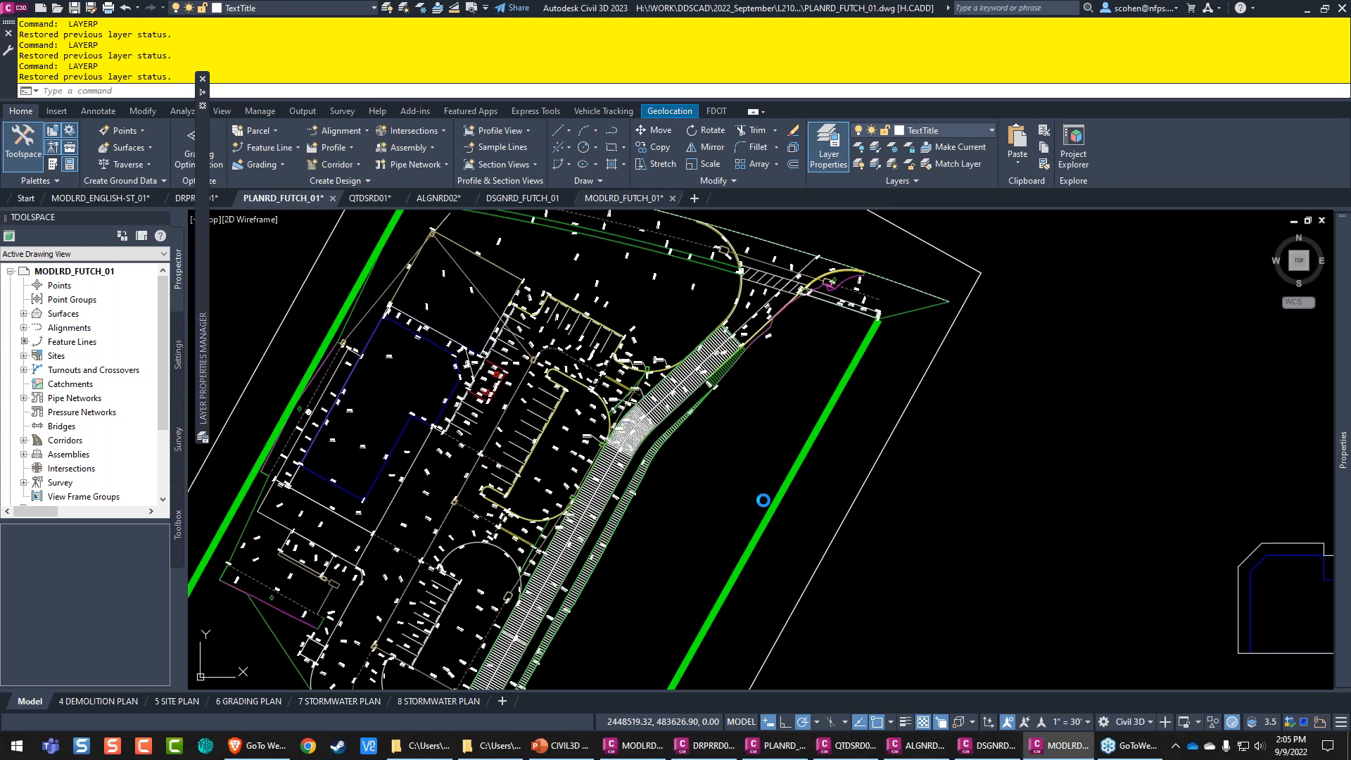
left_click(183, 112)
mouse_move(202, 164)
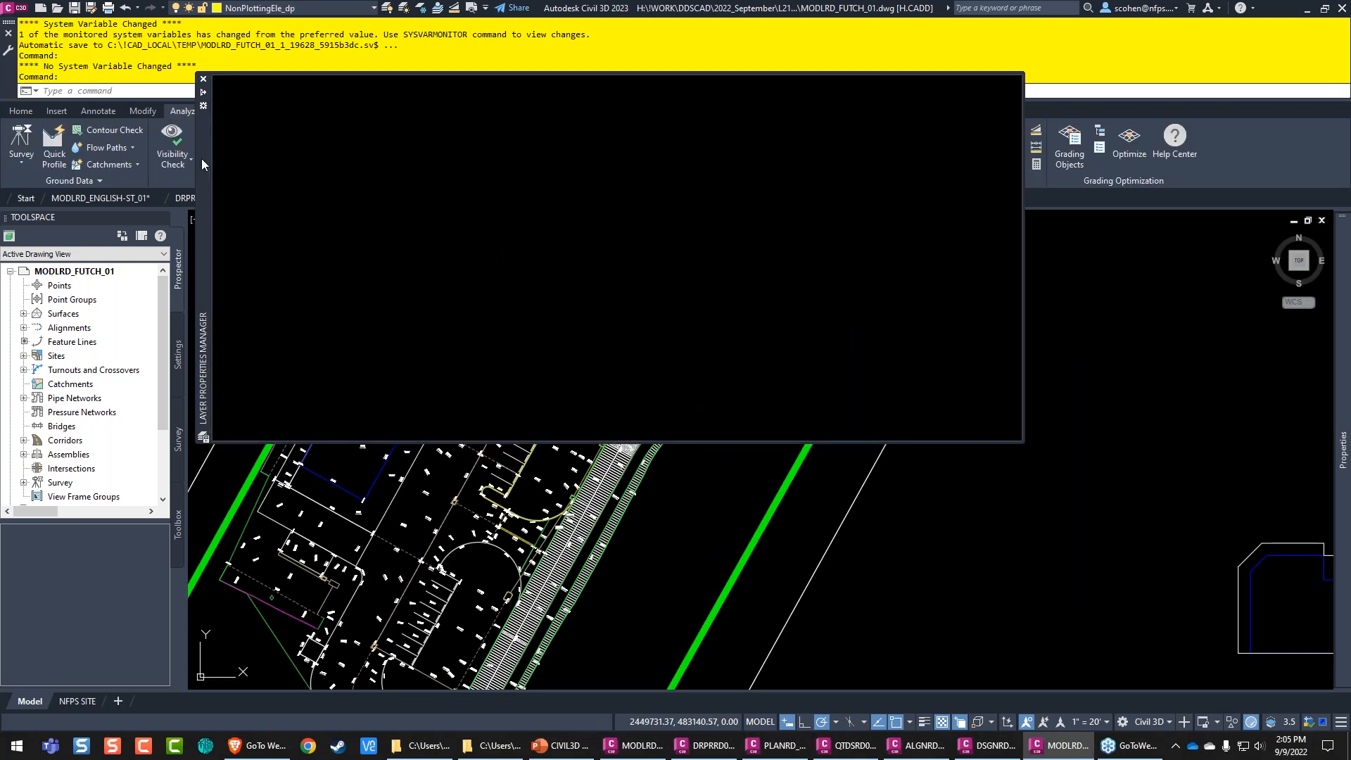
left_click(203, 79)
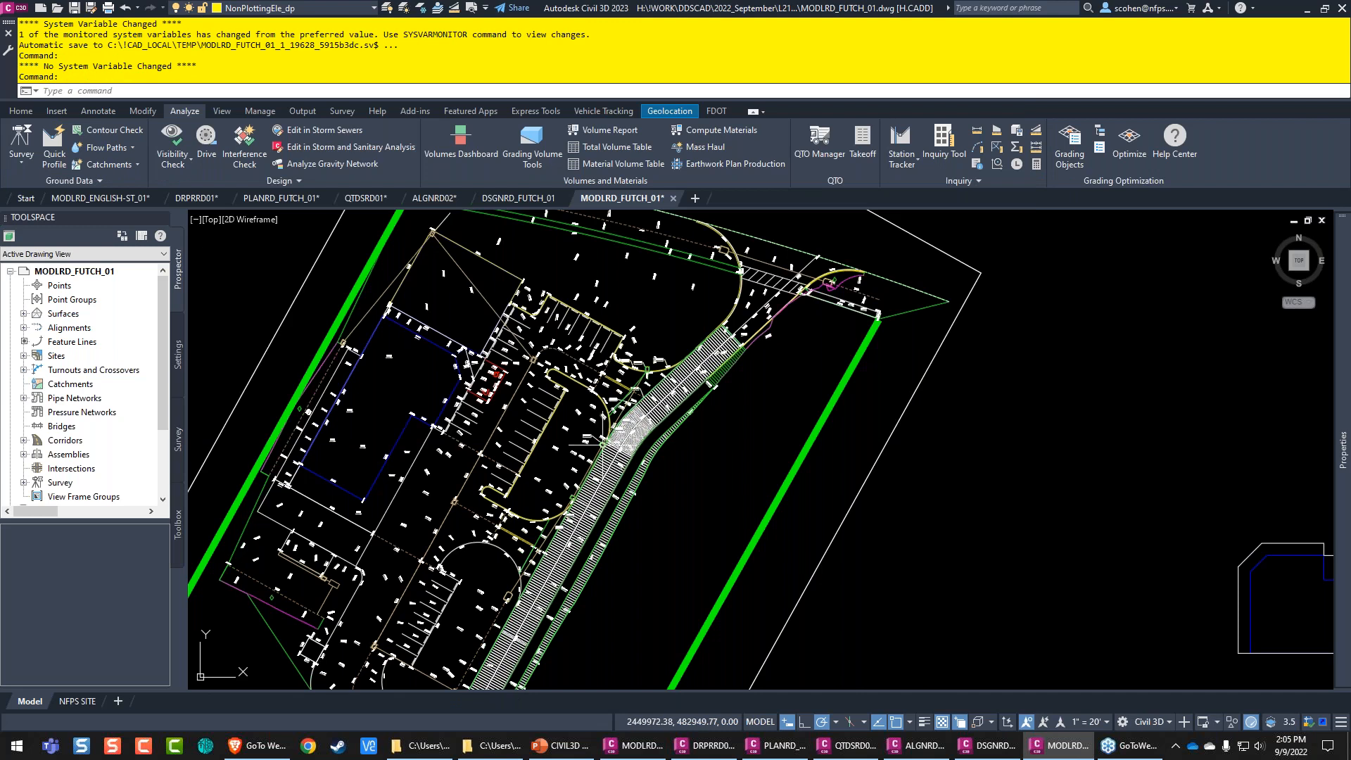
Step: Examine the slope arrows and spot elevations along the road in close-up
scroll(568, 319, "up", 5)
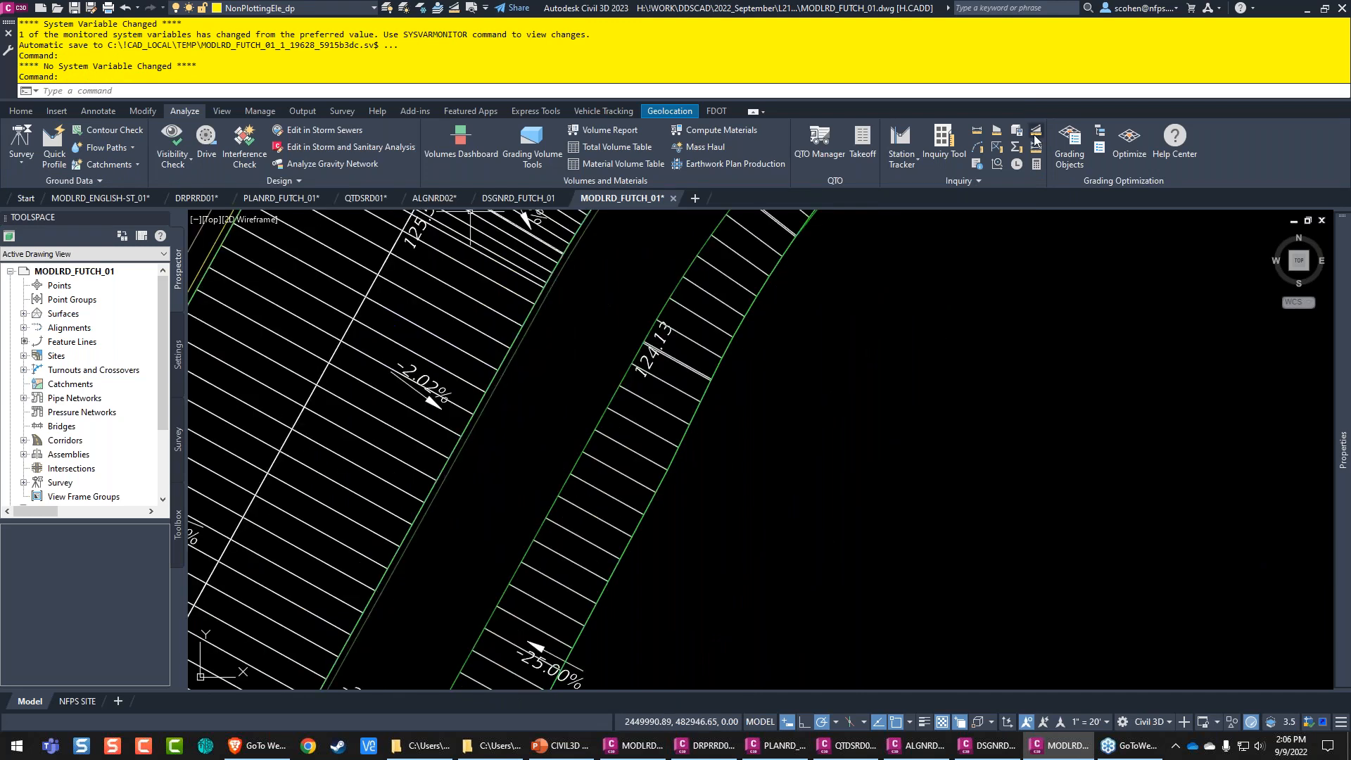
left_click(455, 9)
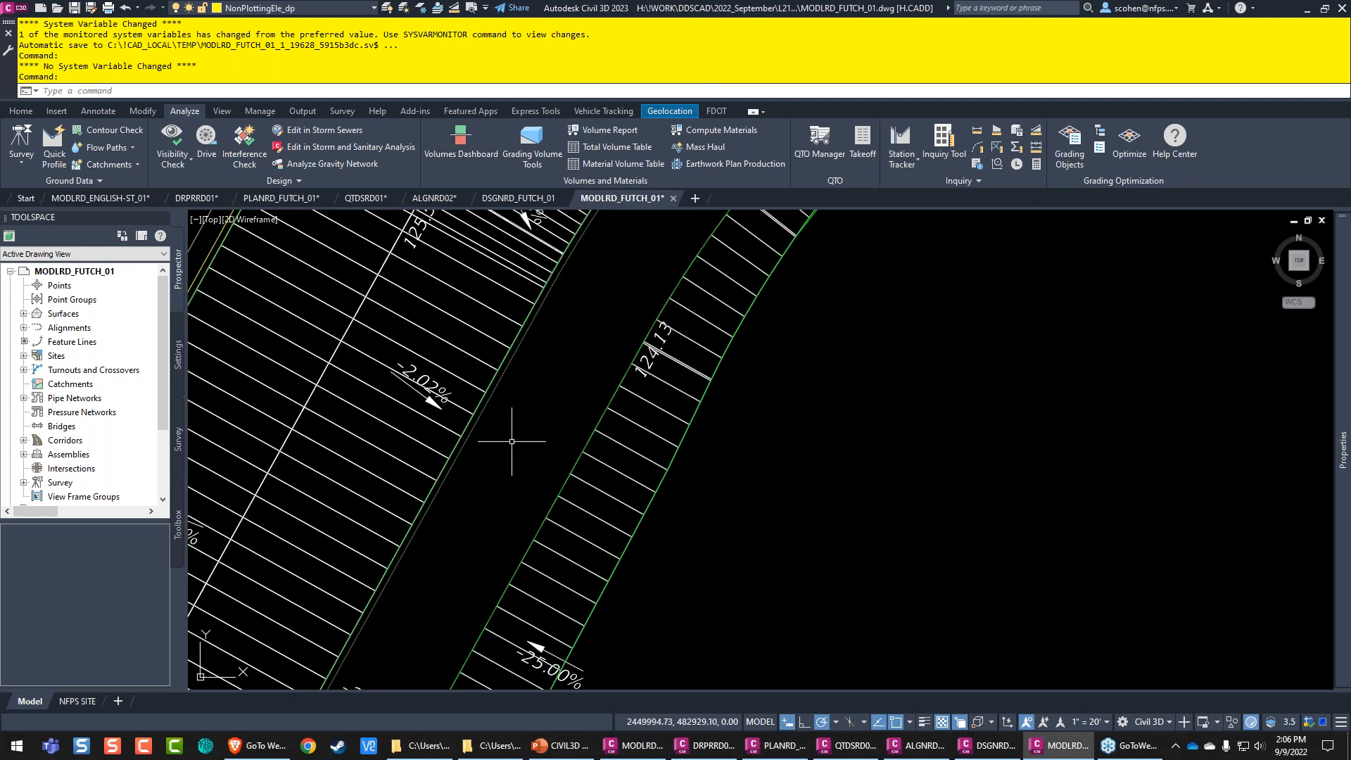
mouse_move(512, 442)
middle_mouse_down()
mouse_move(555, 481)
mouse_move(640, 468)
middle_mouse_up()
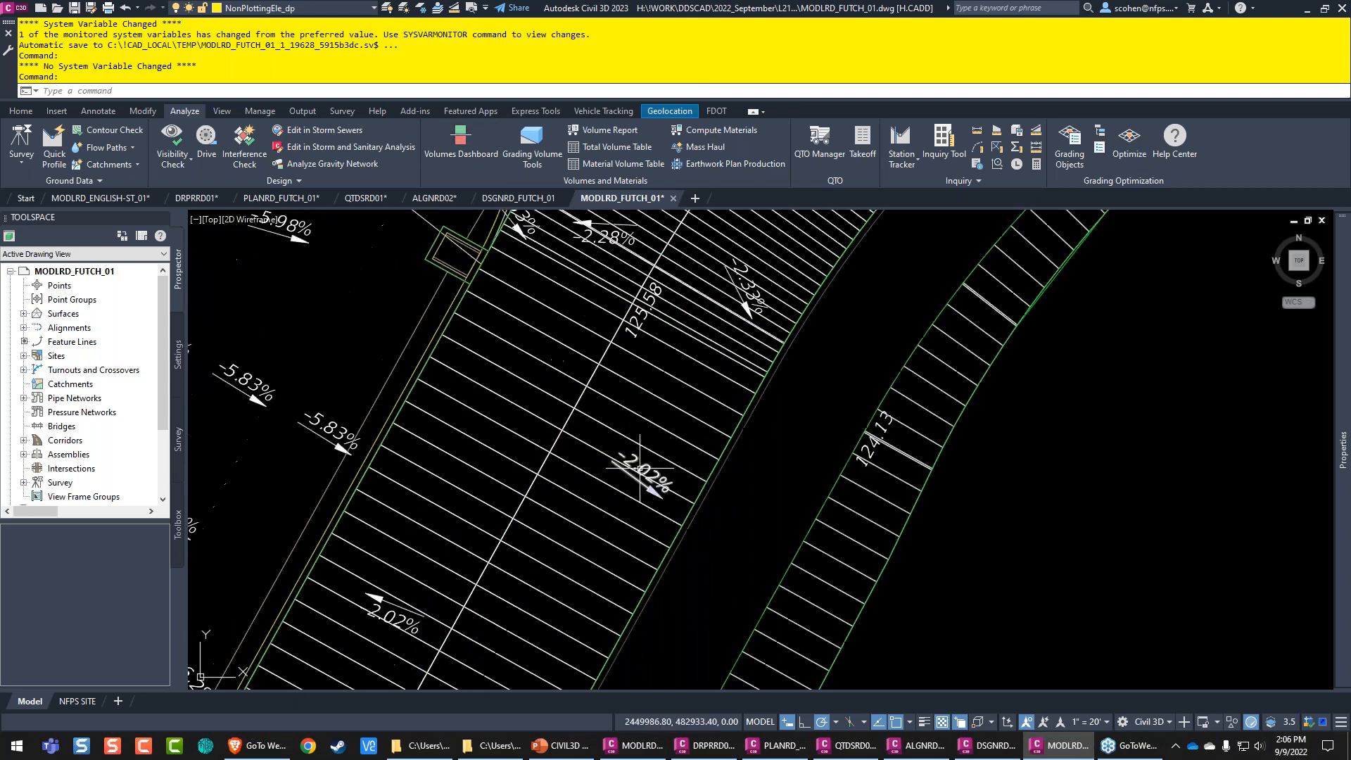
Step: List the slope between a point just outside the road edge and the near edge of the adjacent strip, using the Points option
scroll(640, 468, "up", 2)
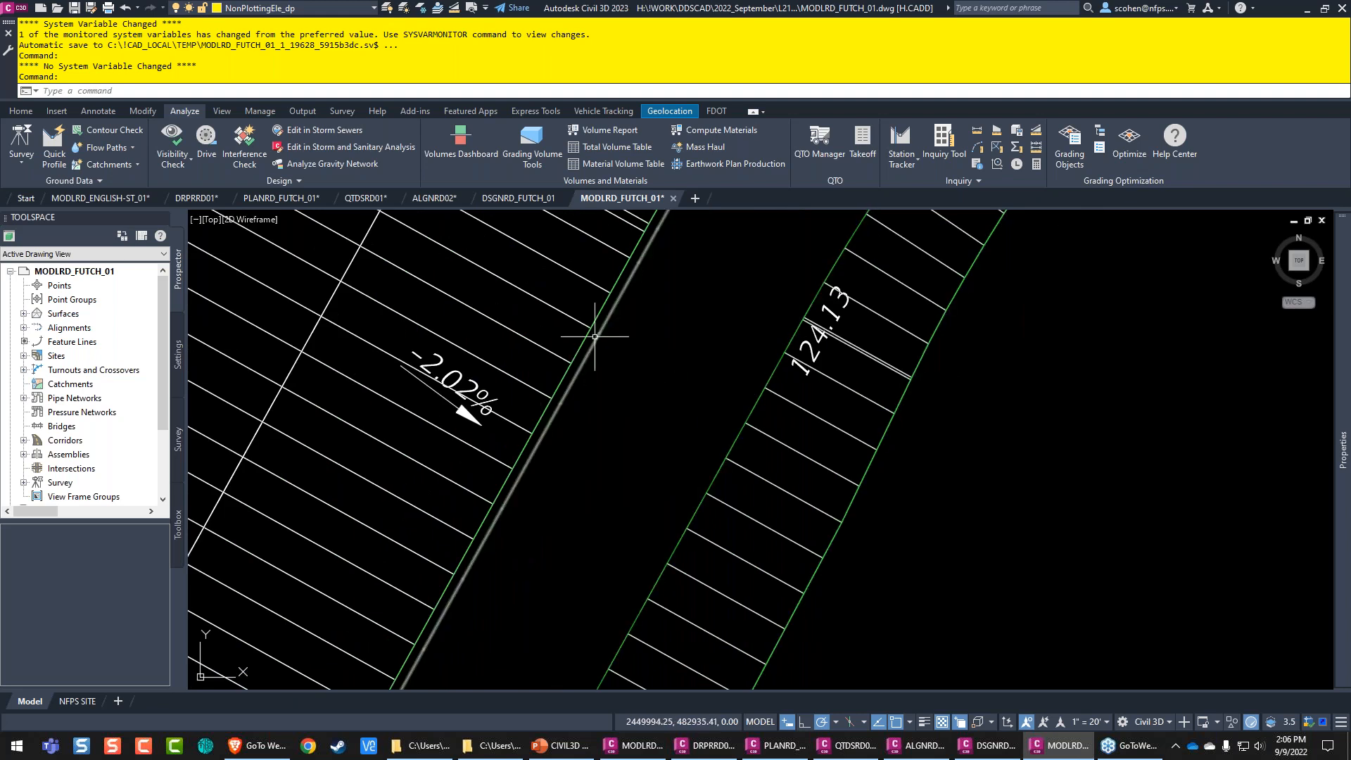
left_click(455, 7)
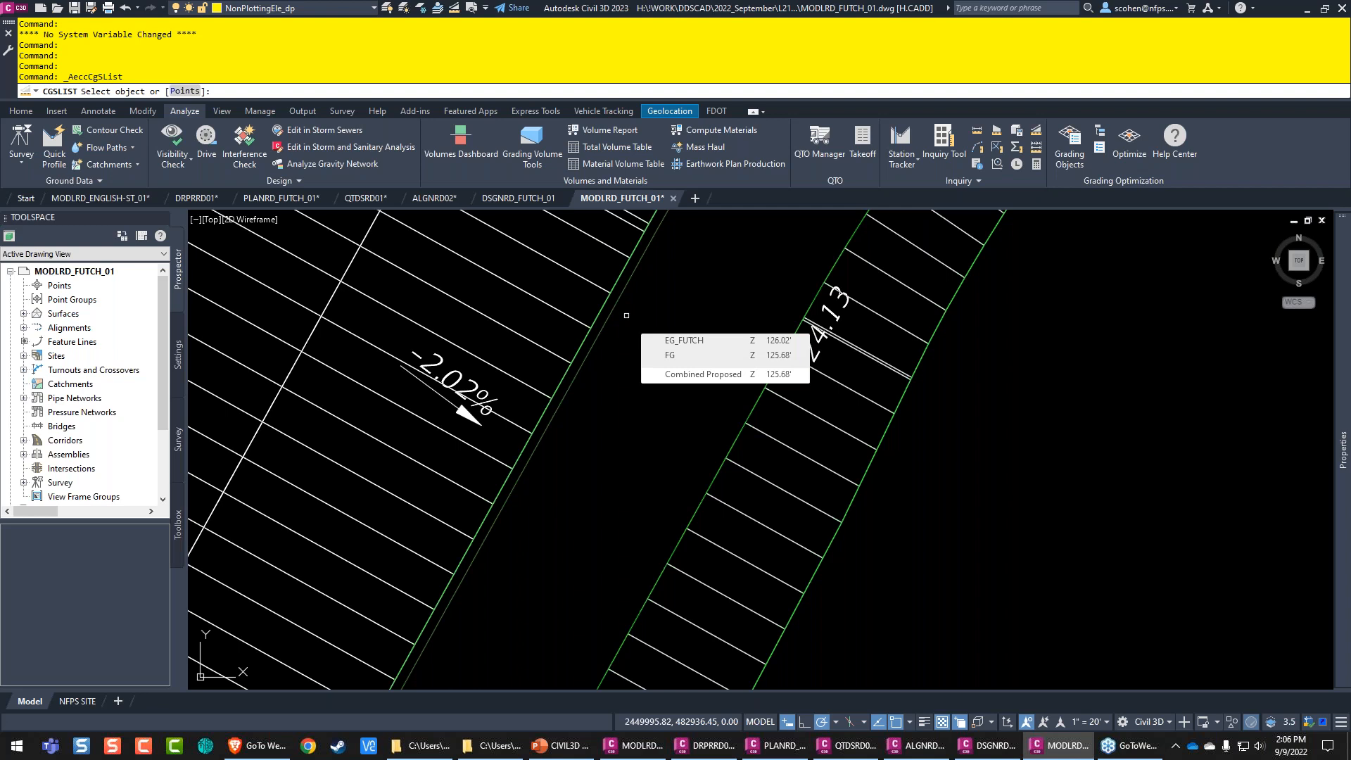
left_click(180, 91)
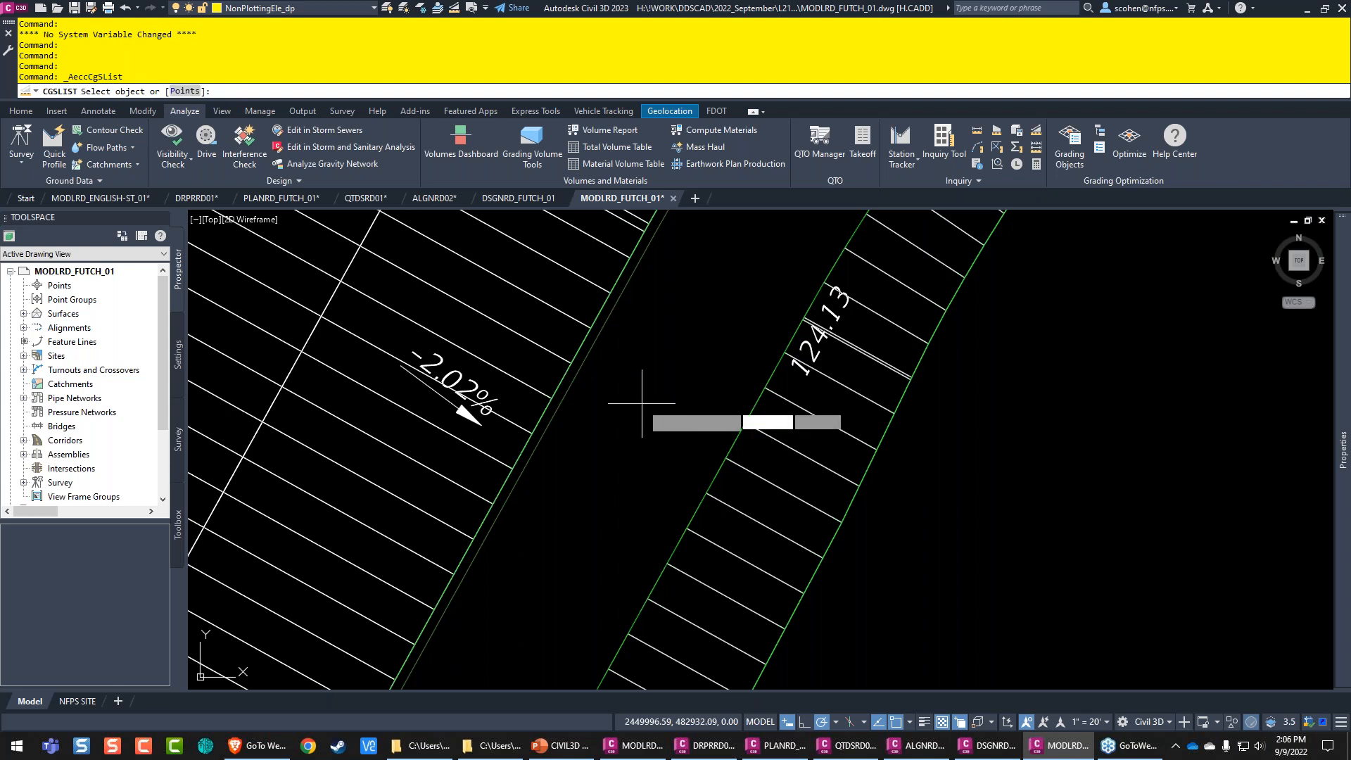
type("p")
key("Return")
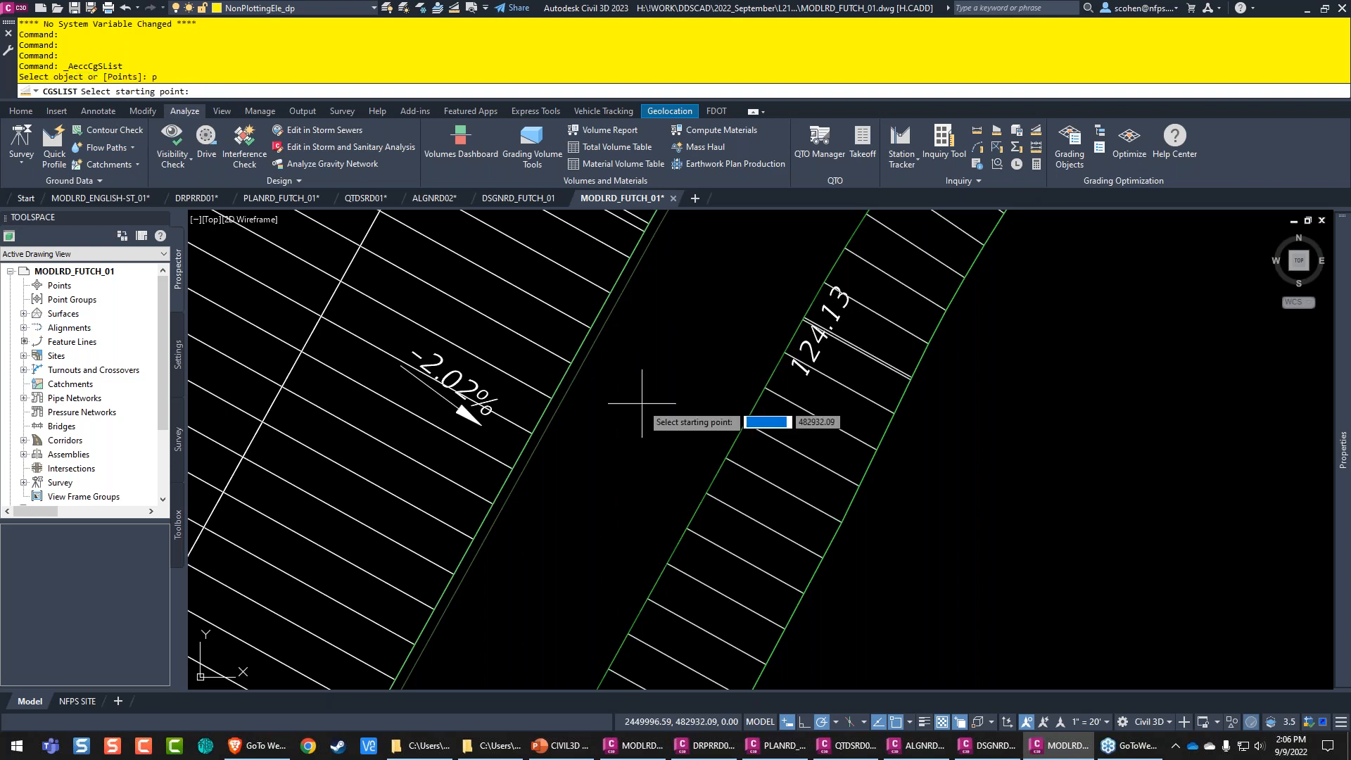
left_click(603, 314)
right_click(777, 396, "shift")
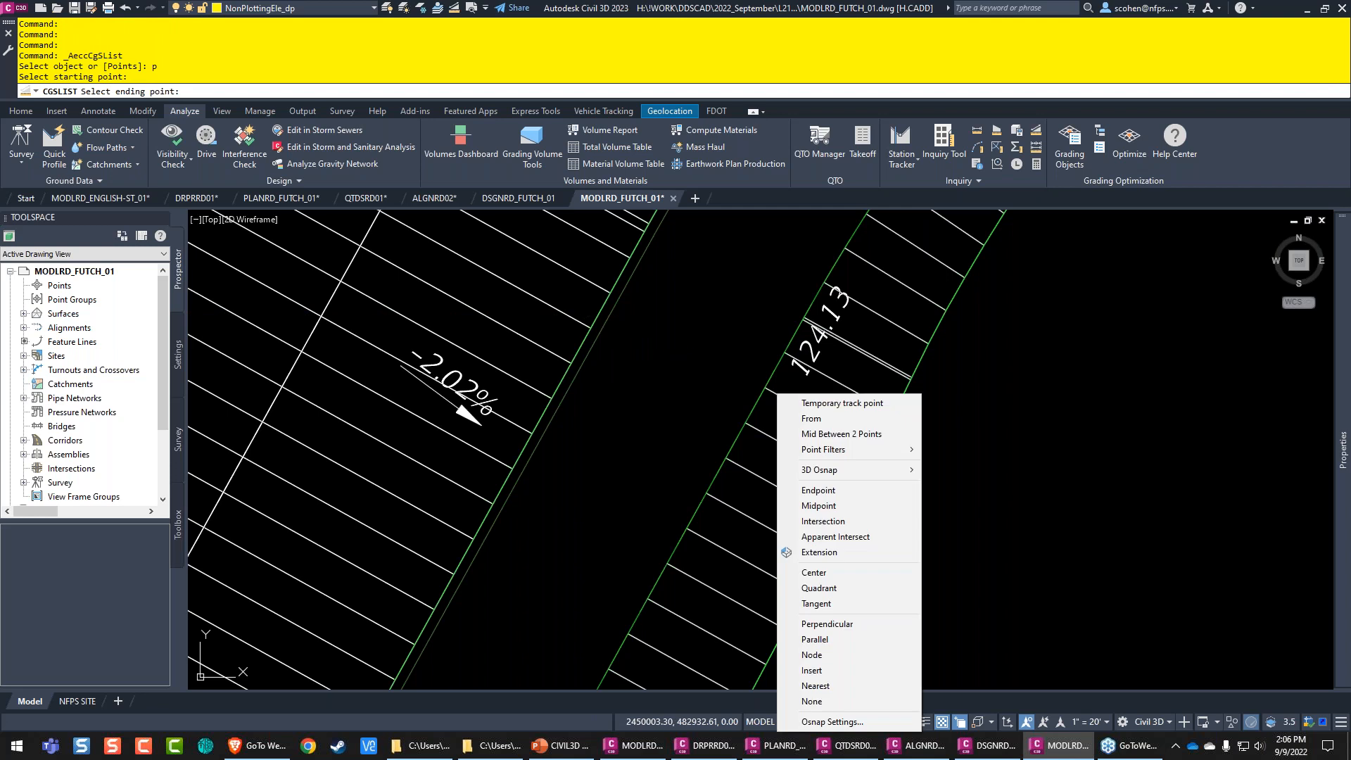
key("e")
left_click(777, 393)
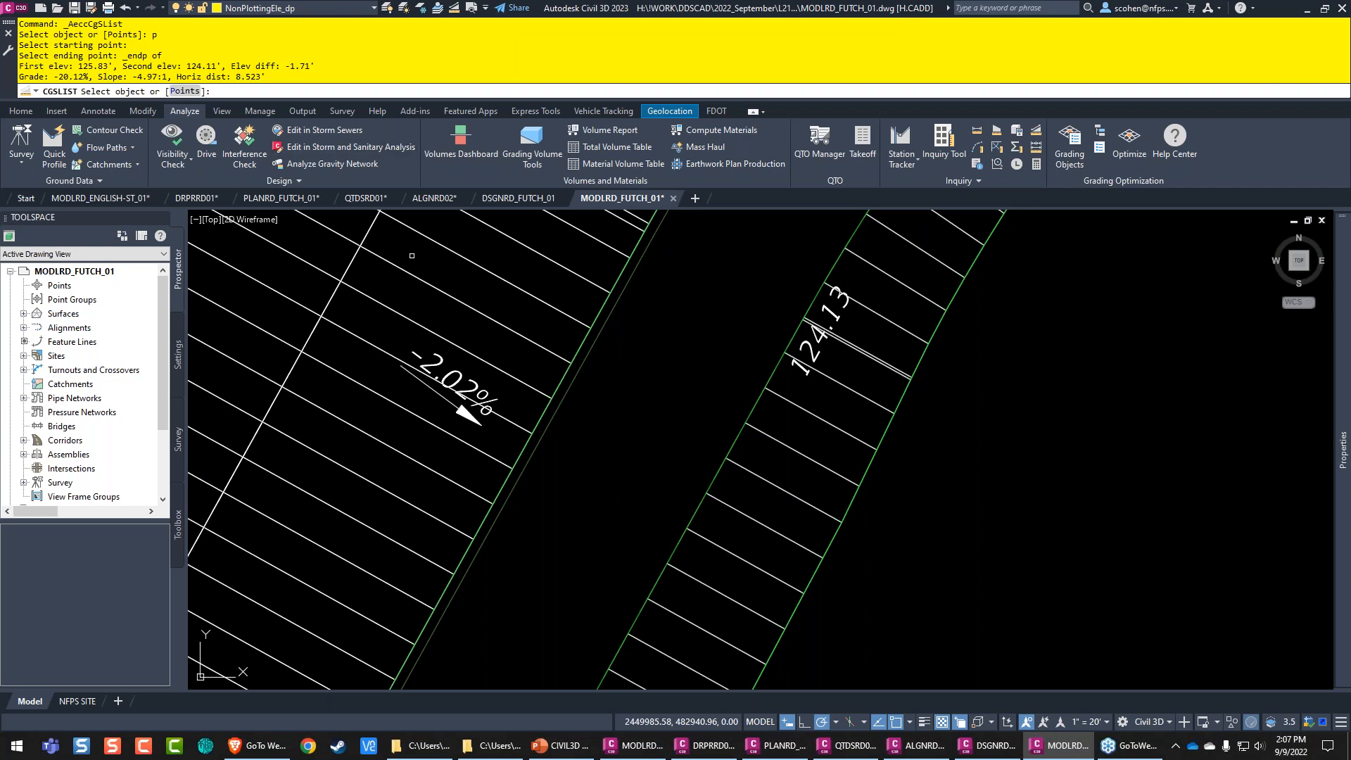
mouse_move(554, 315)
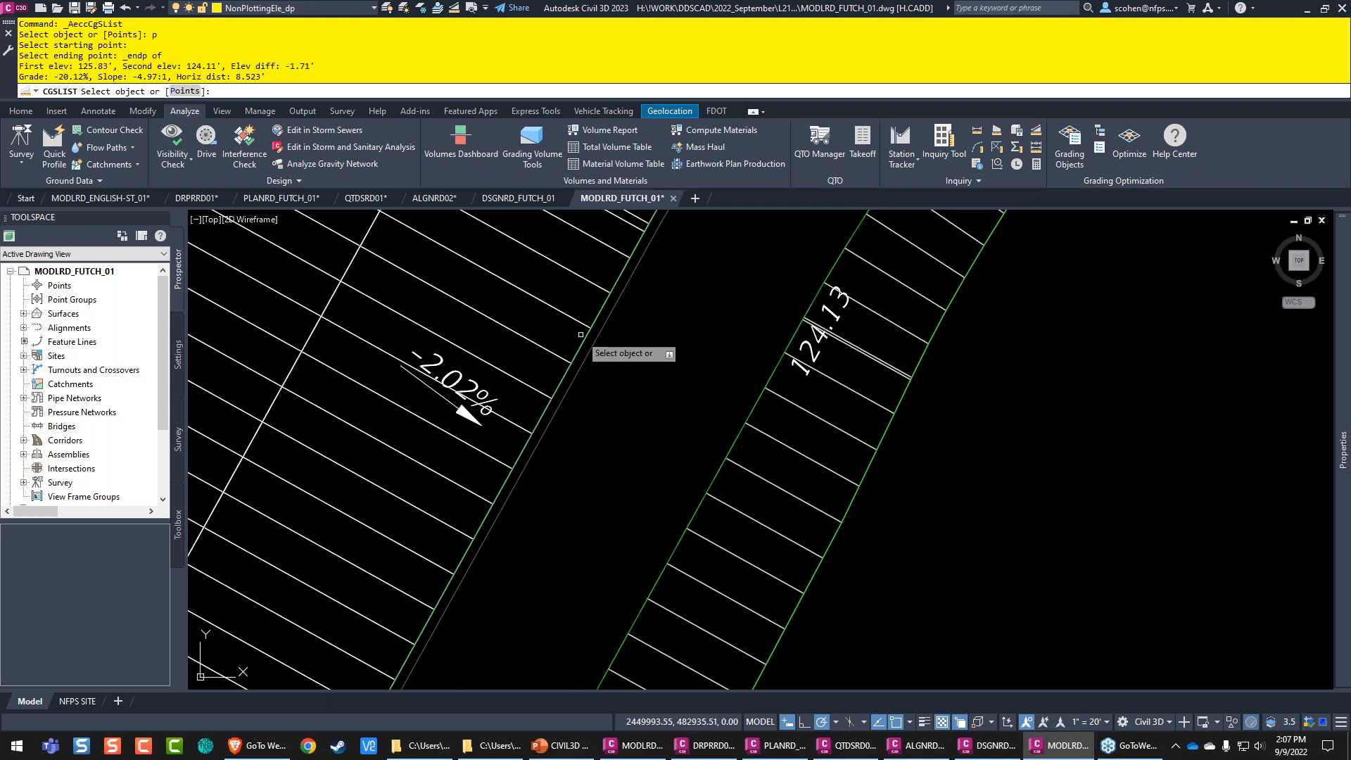
key("Escape")
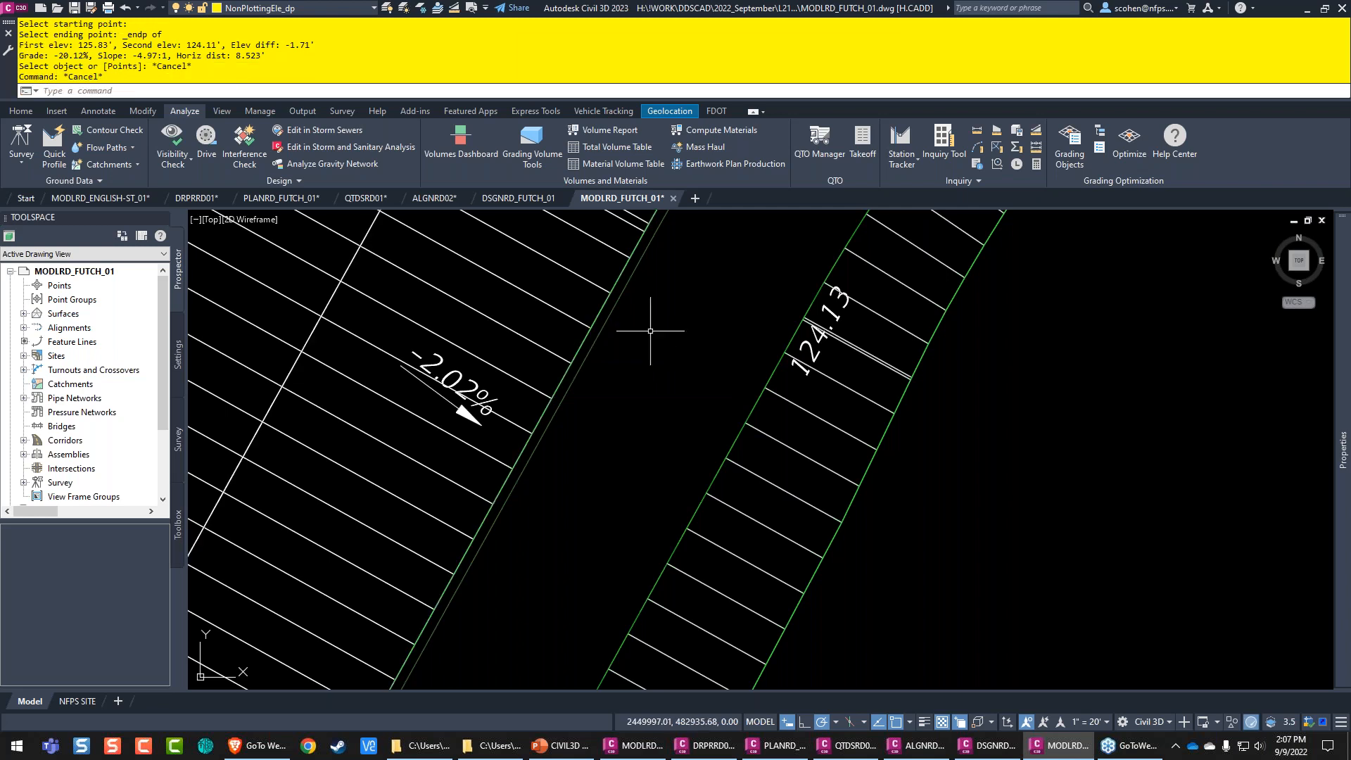
key("Return")
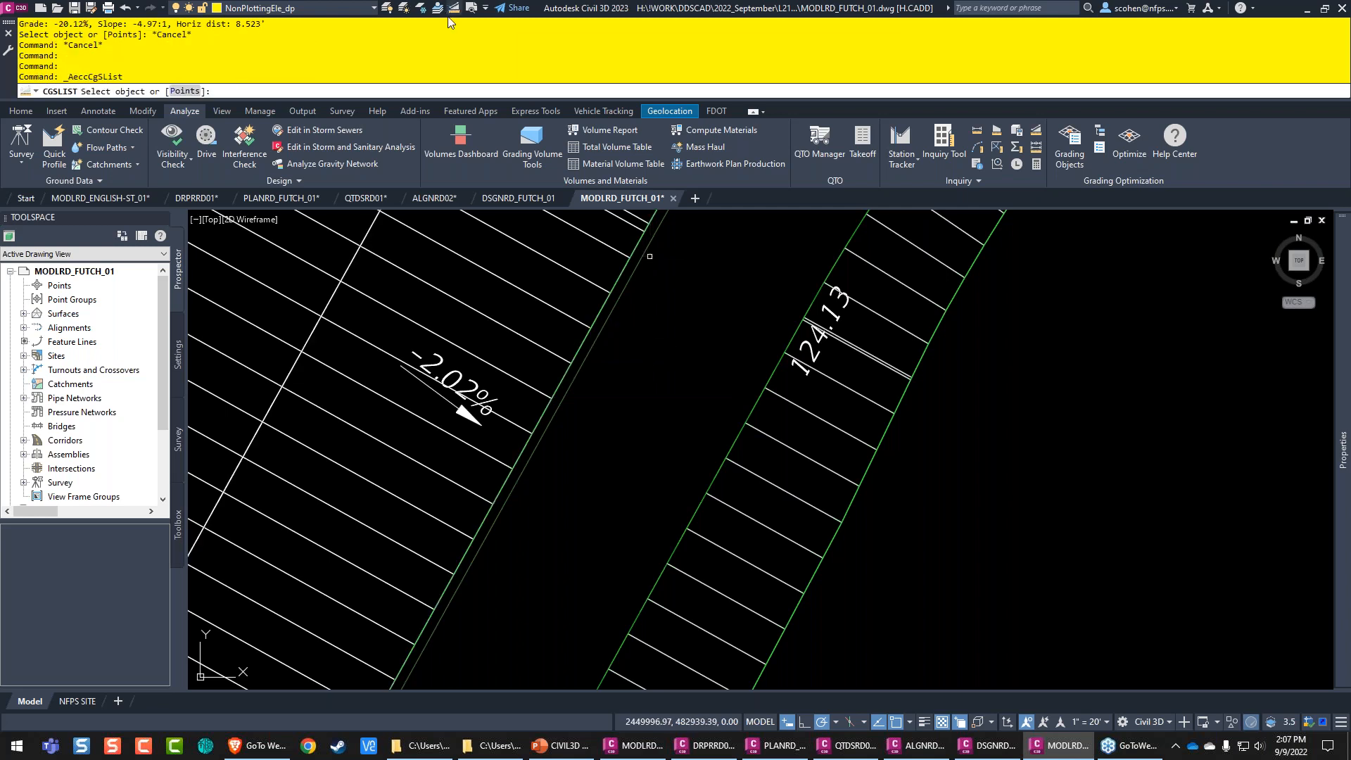
mouse_move(642, 311)
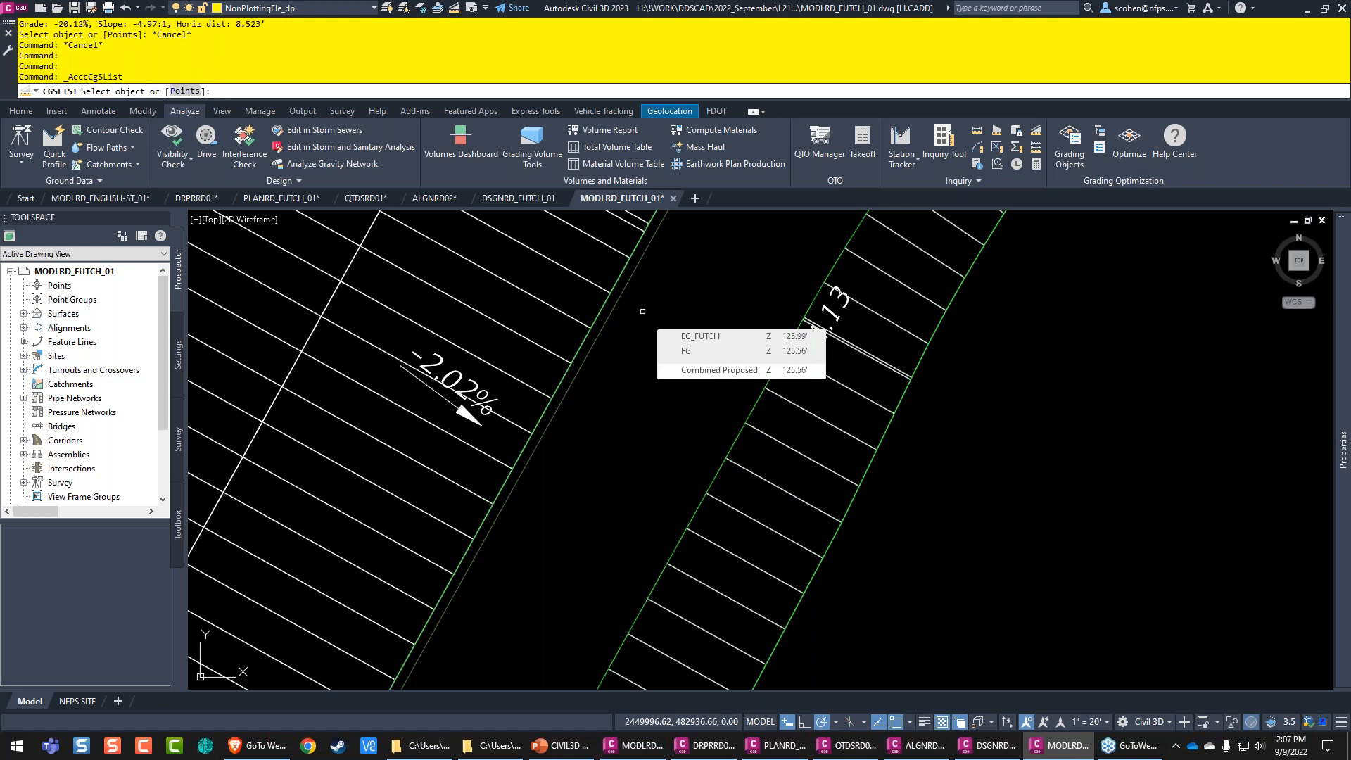
key("Escape")
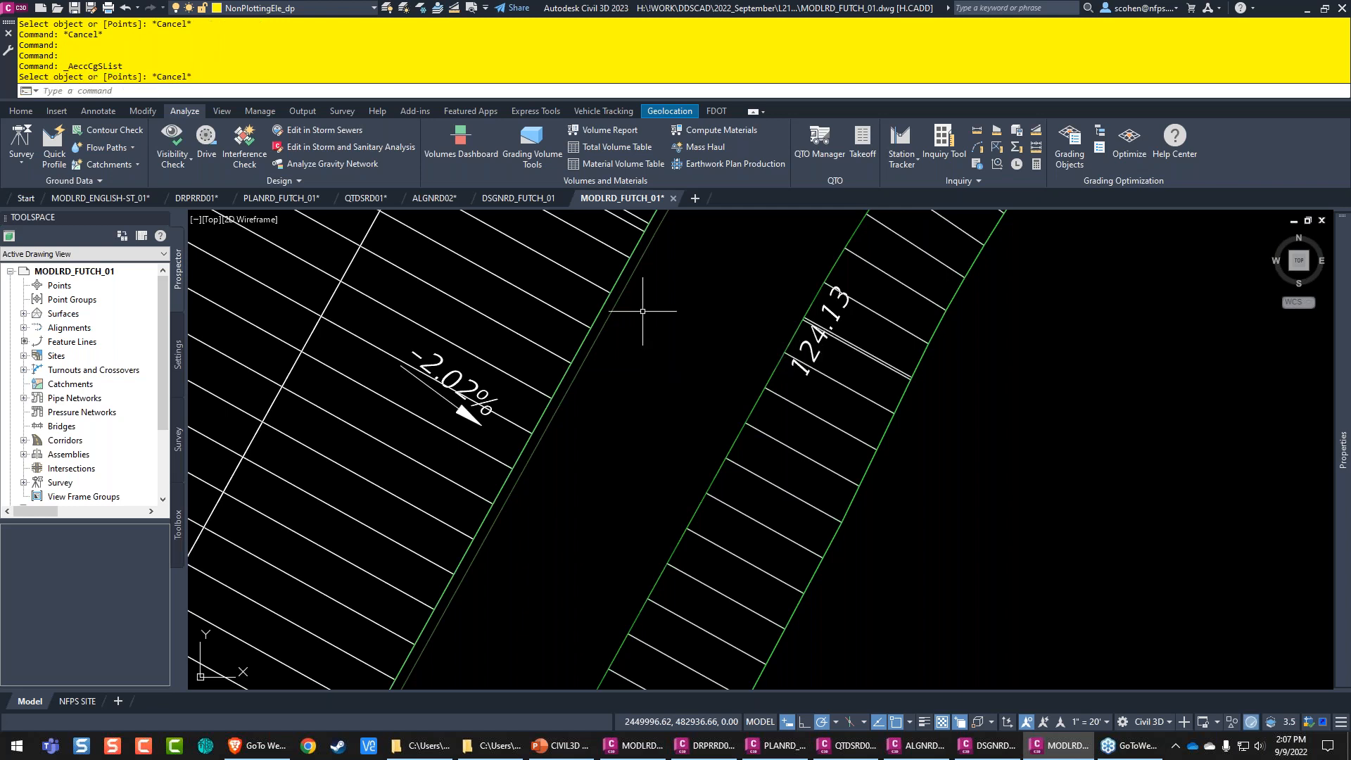
Step: Look through the Customize User Interface settings, including the 3D Modeling workspace, Quick Properties and partial customization files, without changing them
mouse_move(726, 365)
type("cui")
key("Return")
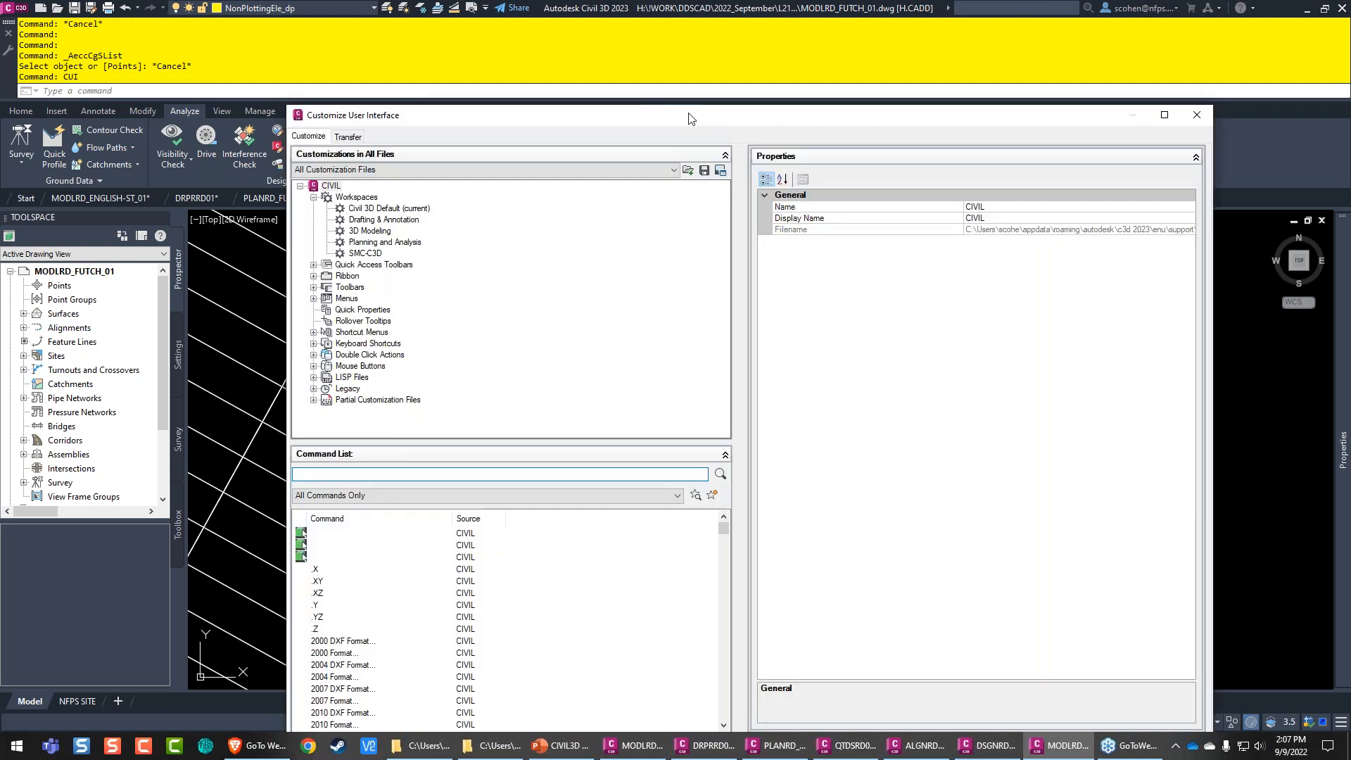
left_click_drag(689, 118, 560, 40)
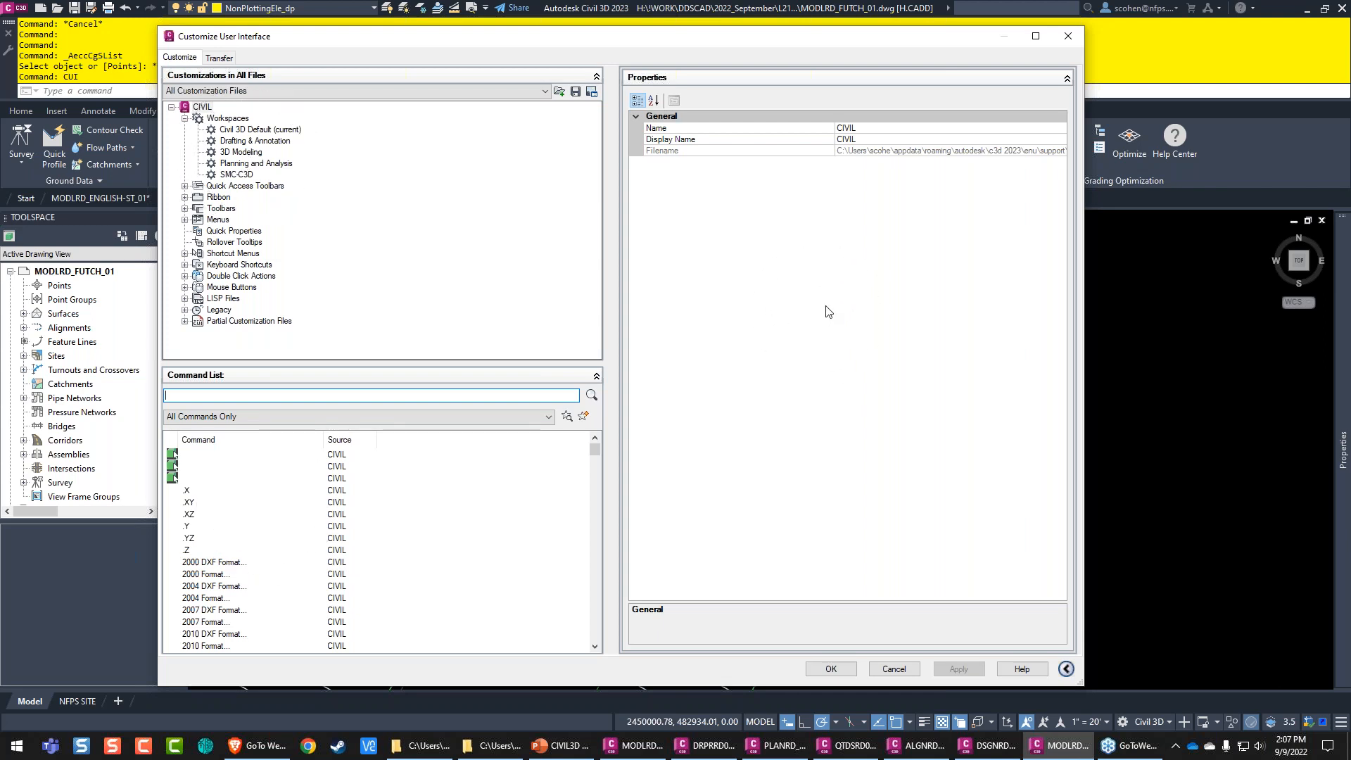
left_click(241, 152)
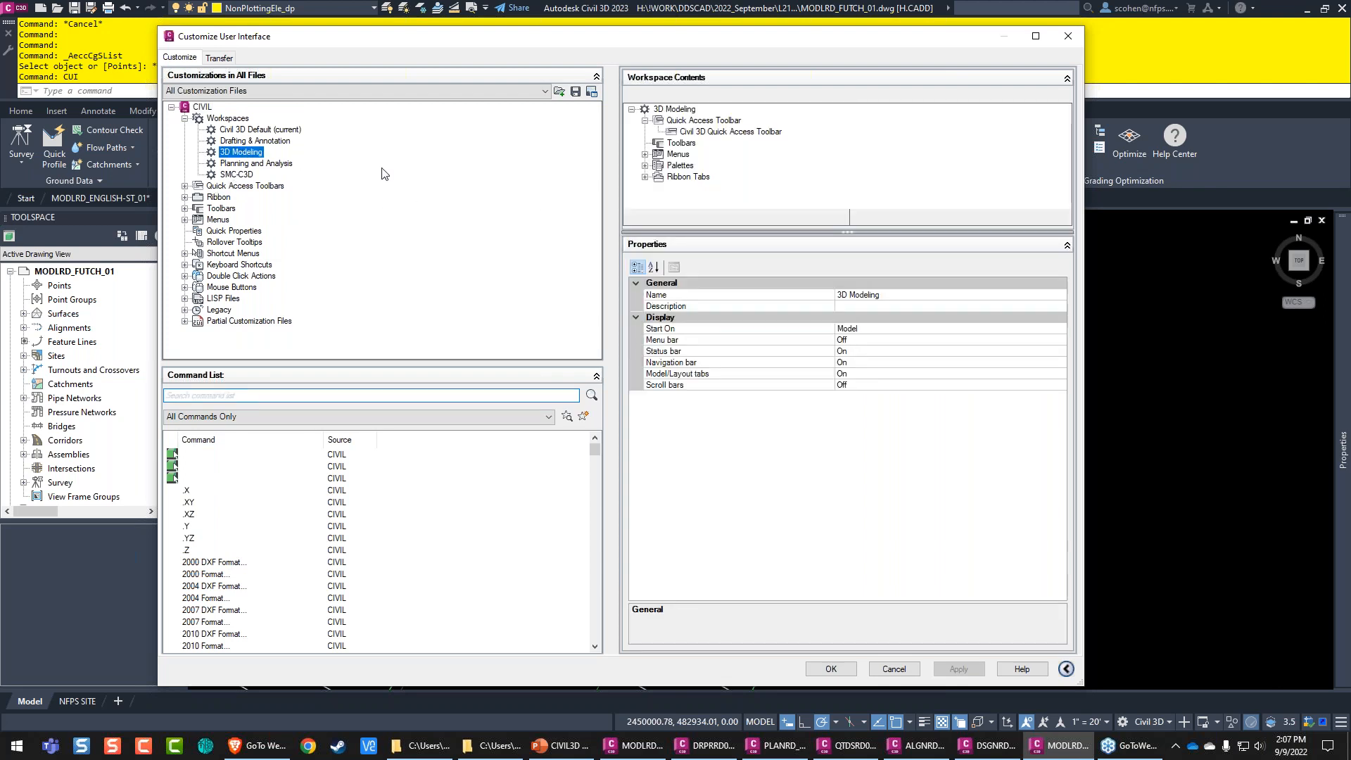
left_click(234, 231)
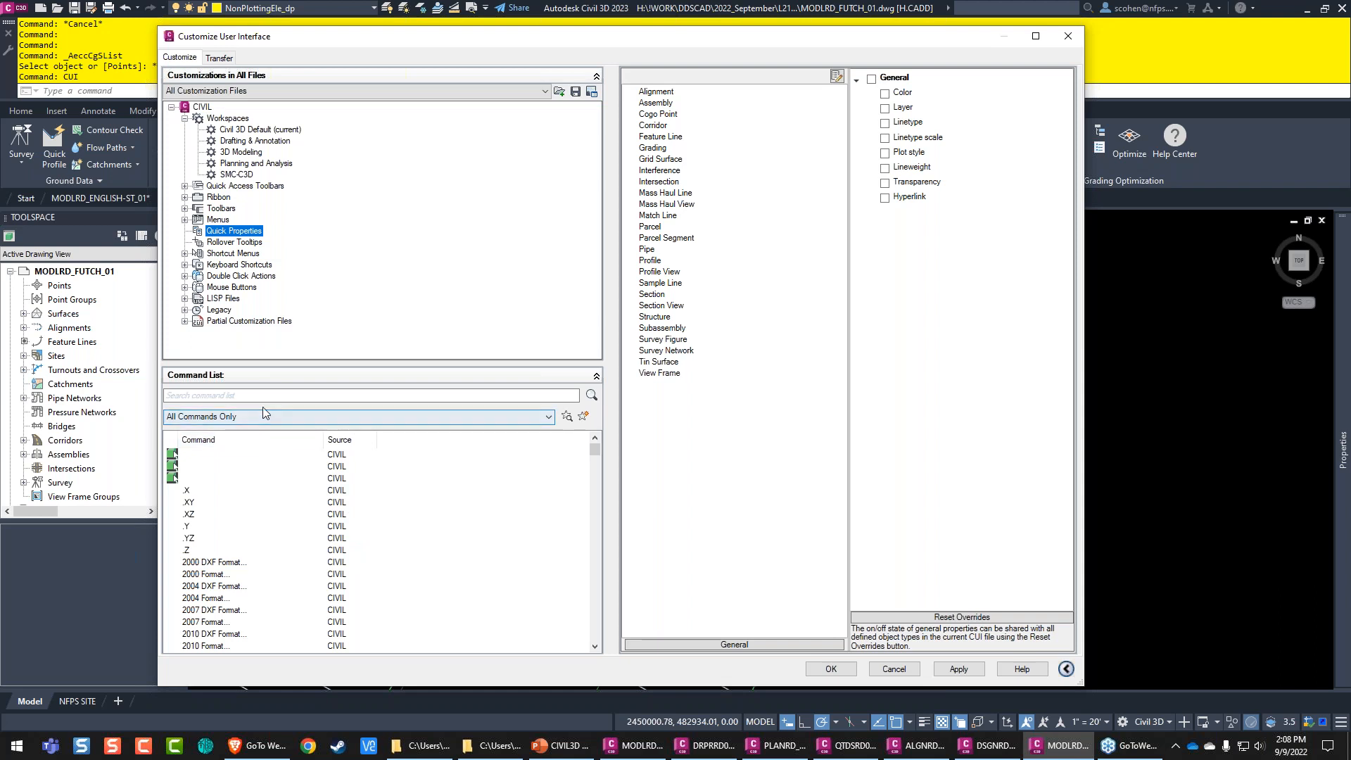
left_click(185, 321)
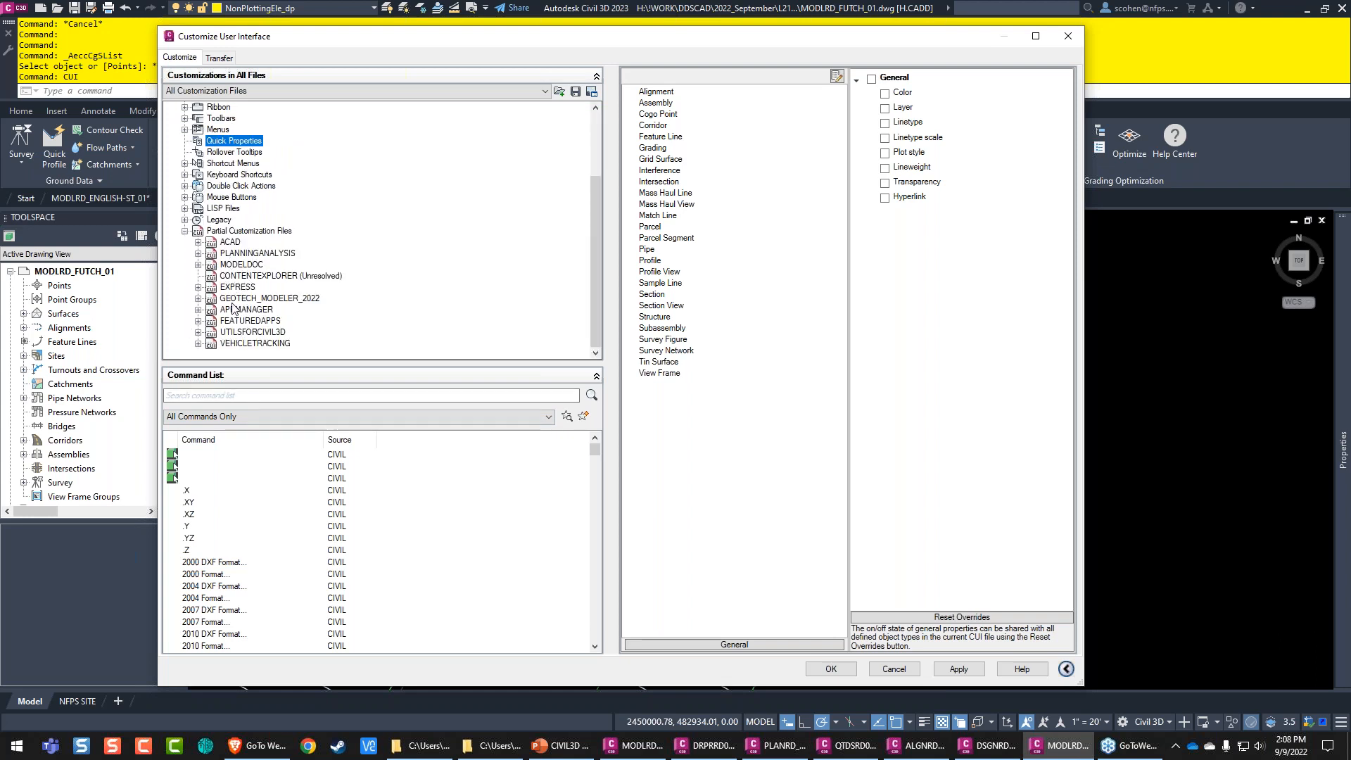
left_click(185, 231)
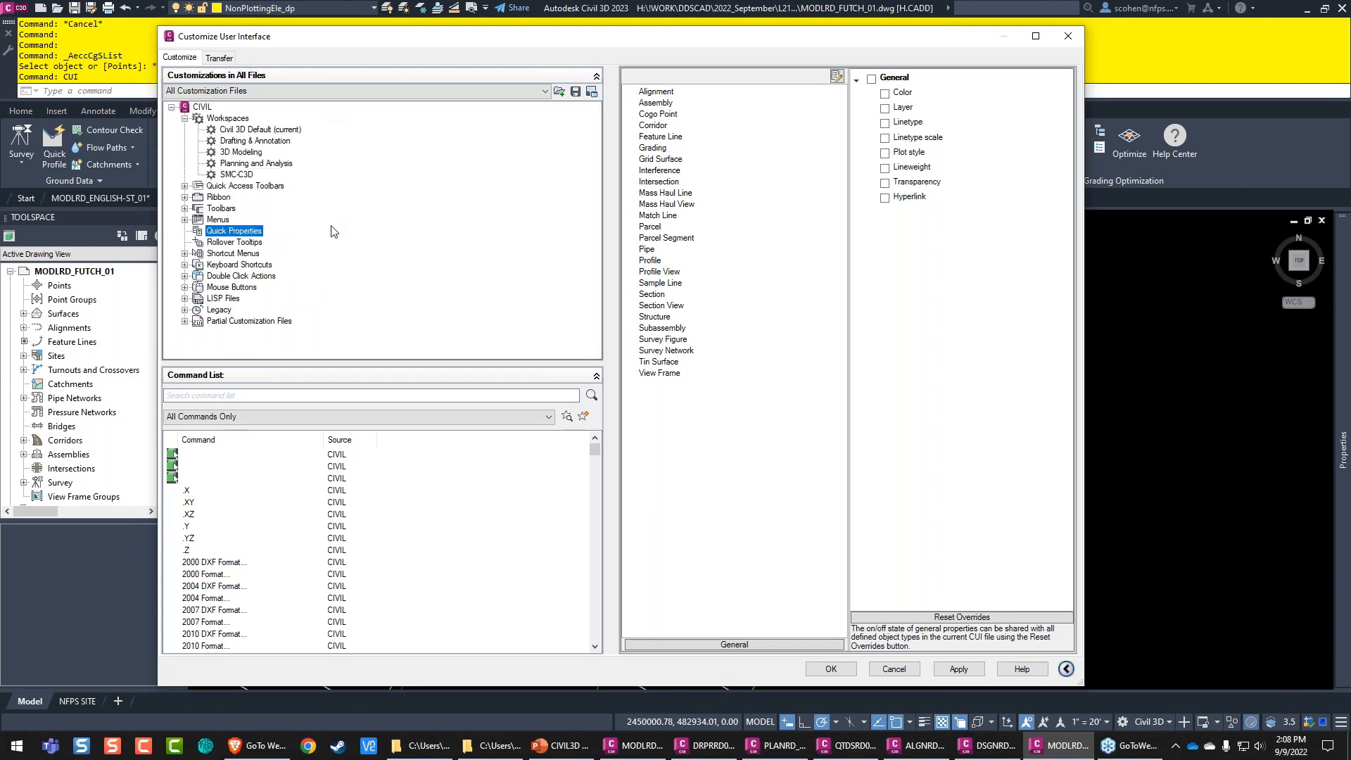
left_click(896, 670)
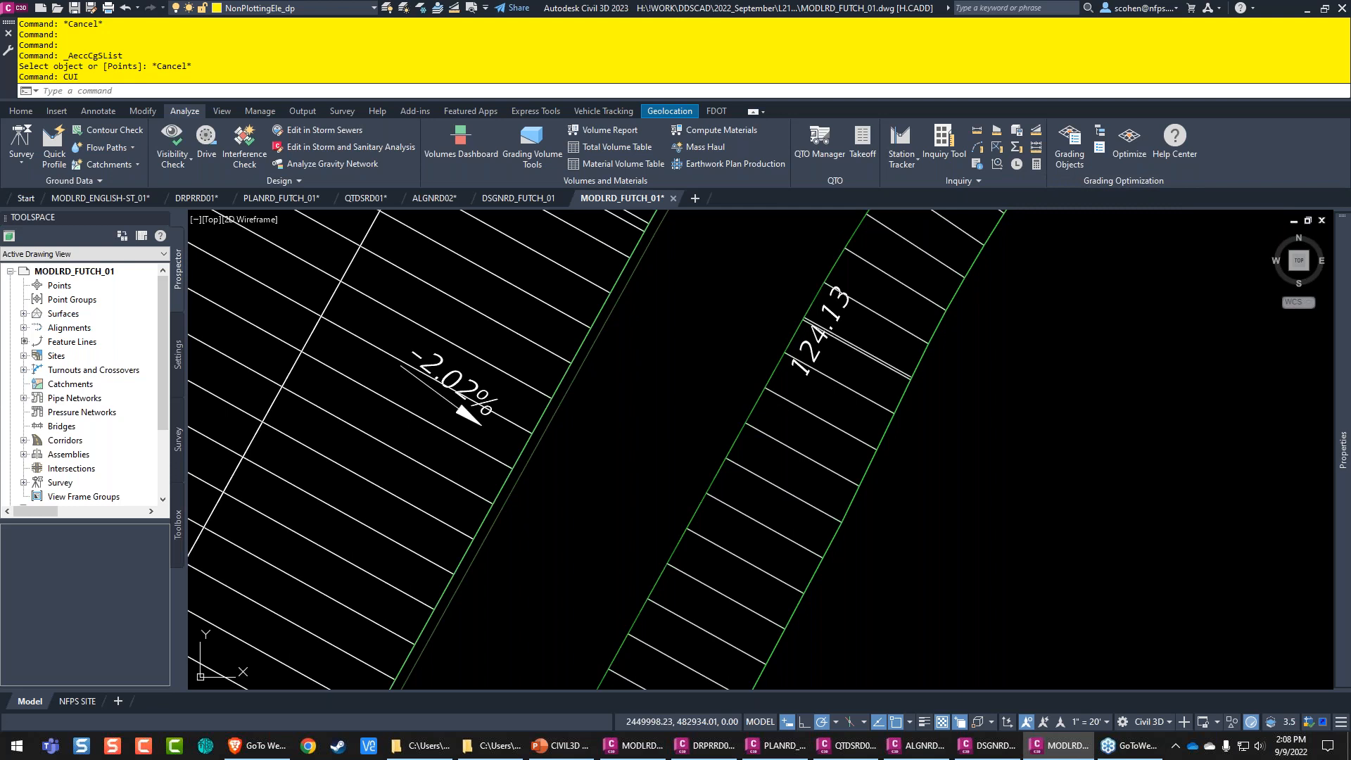
Step: Find the CIVIL List Slope command in the user interface customization and set its macro to ^C^C_AeccCgSList p
key("Return")
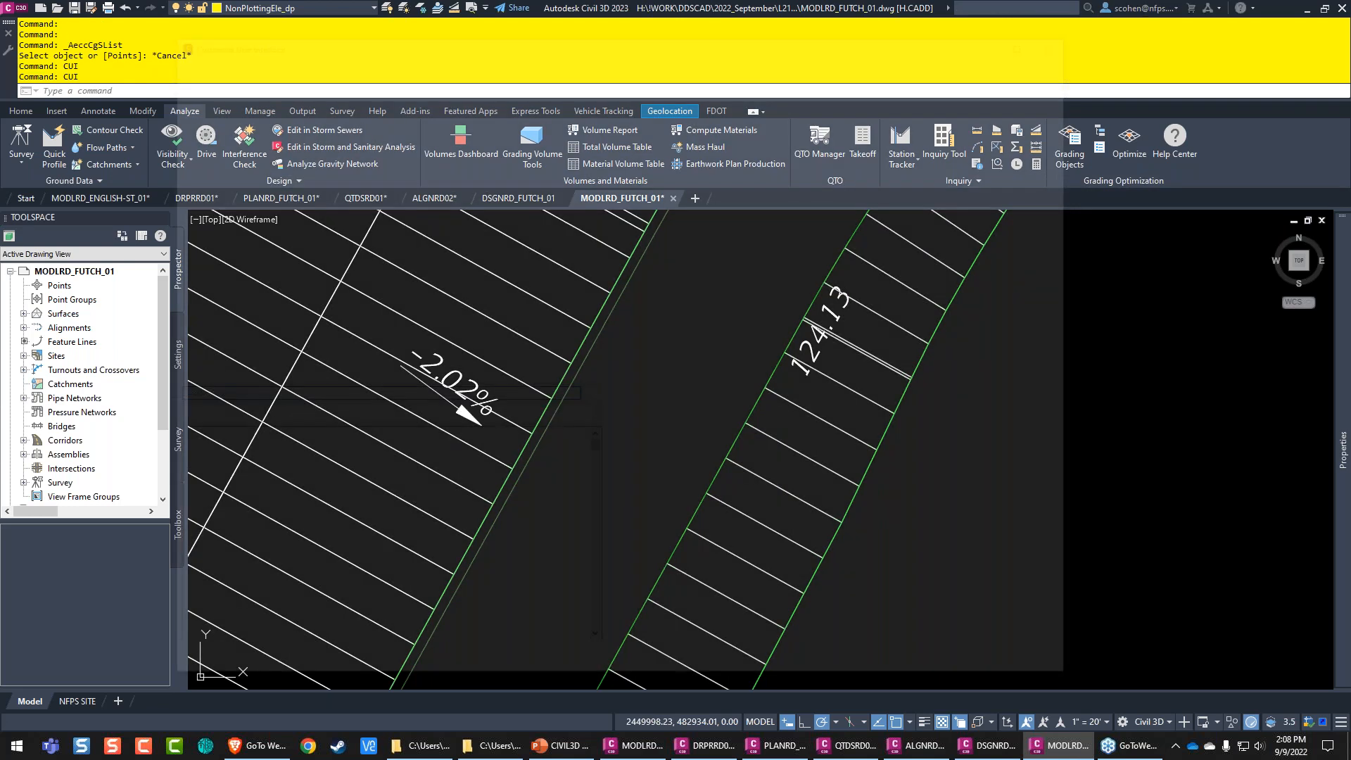
type("list")
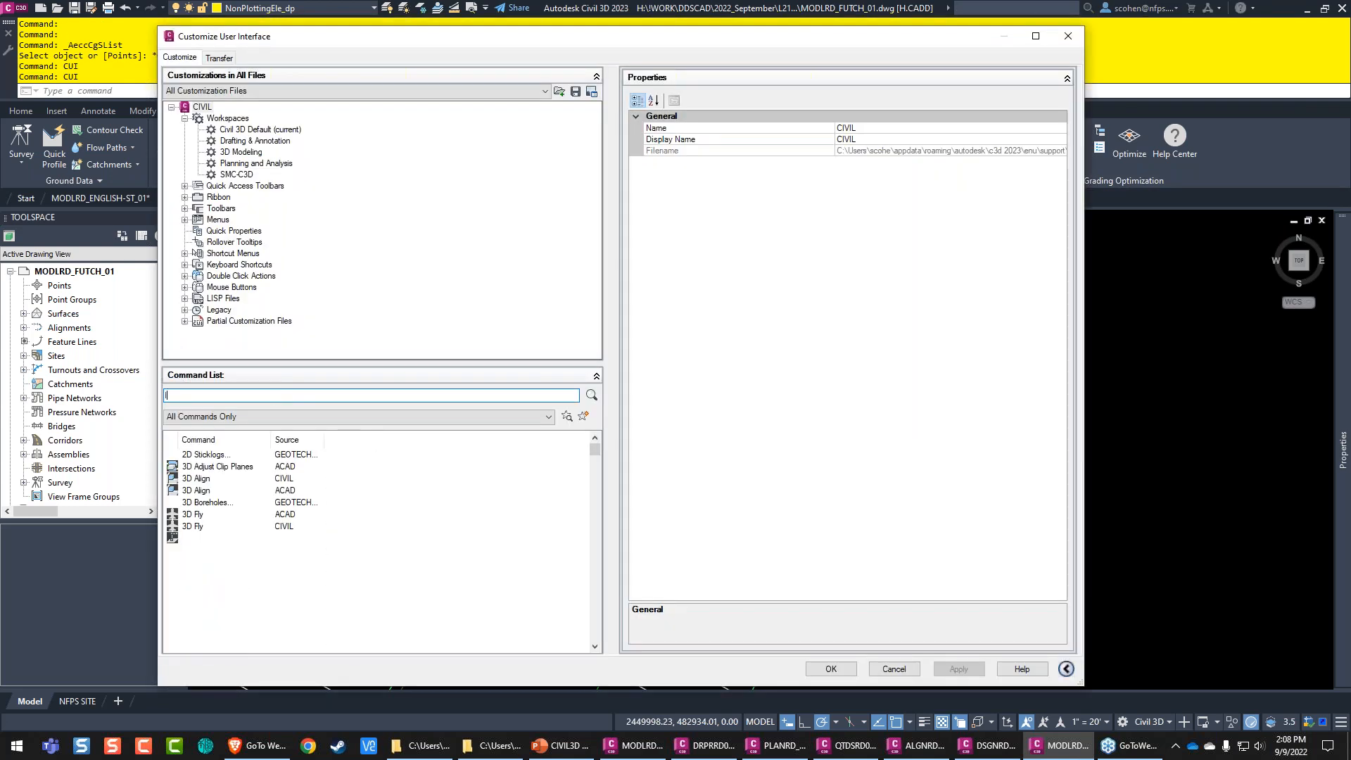
type(" sl")
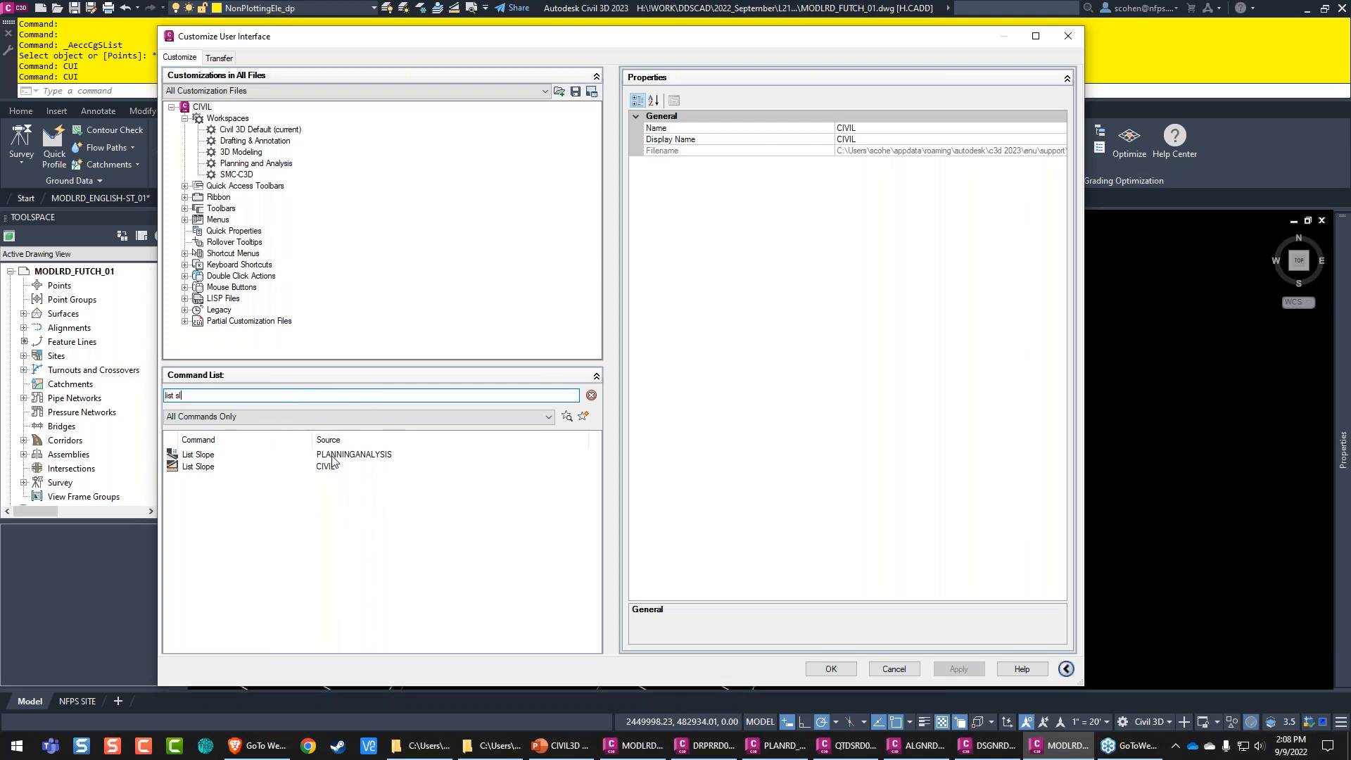
left_click(228, 468)
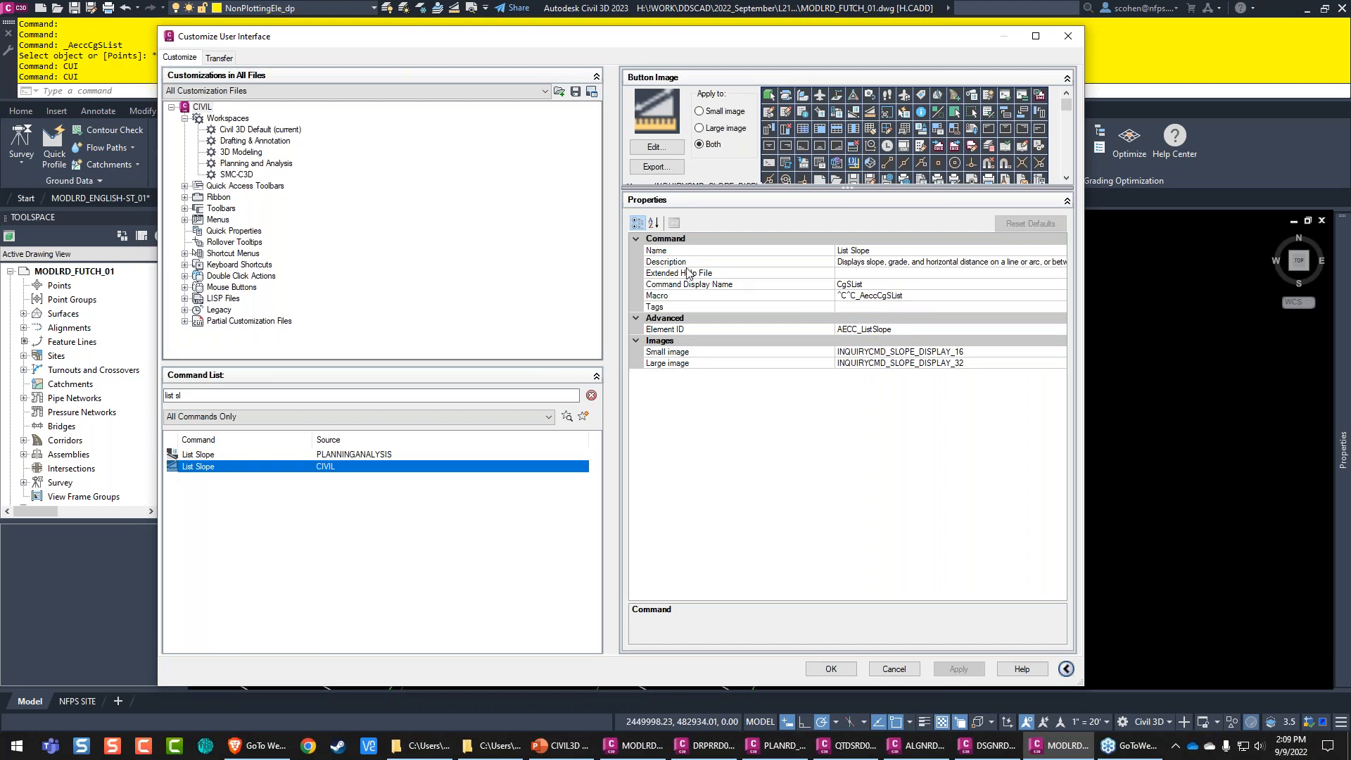
left_click(673, 296)
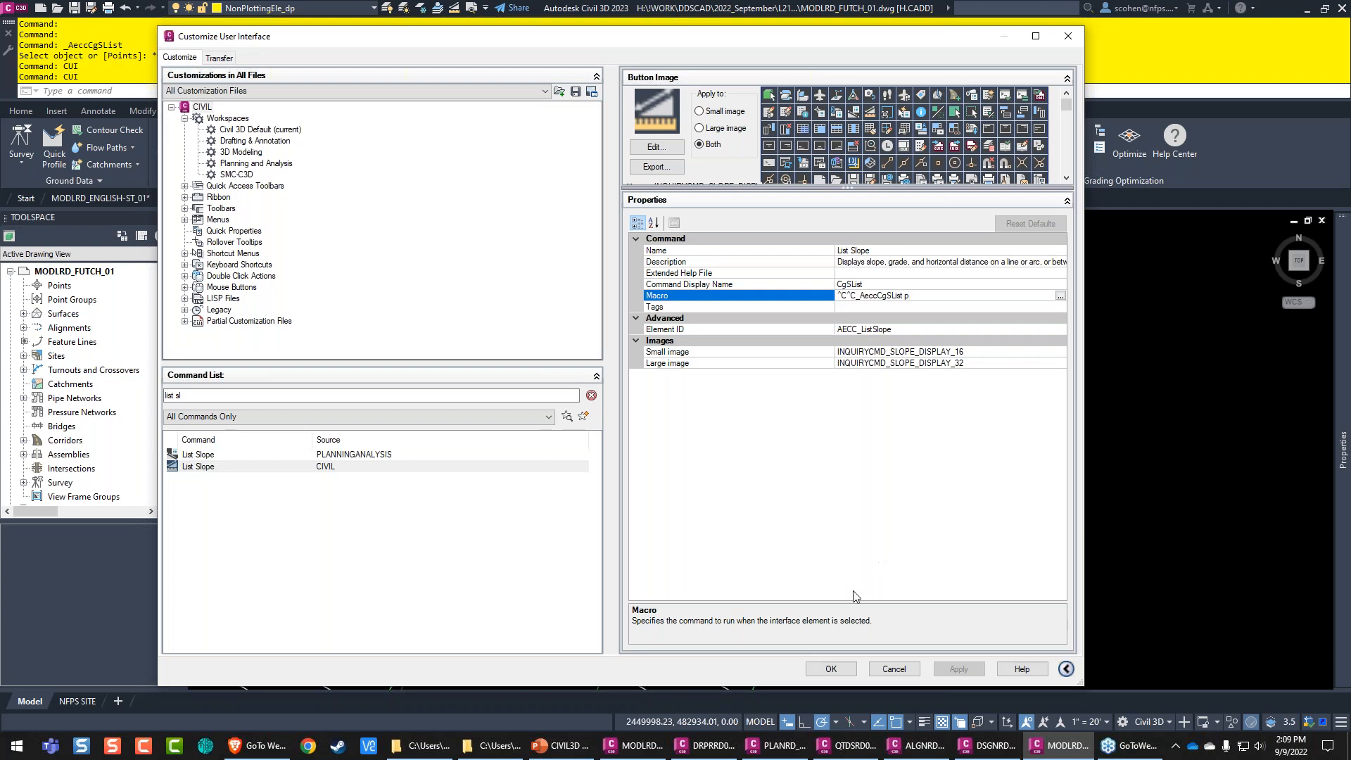
left_click(829, 667)
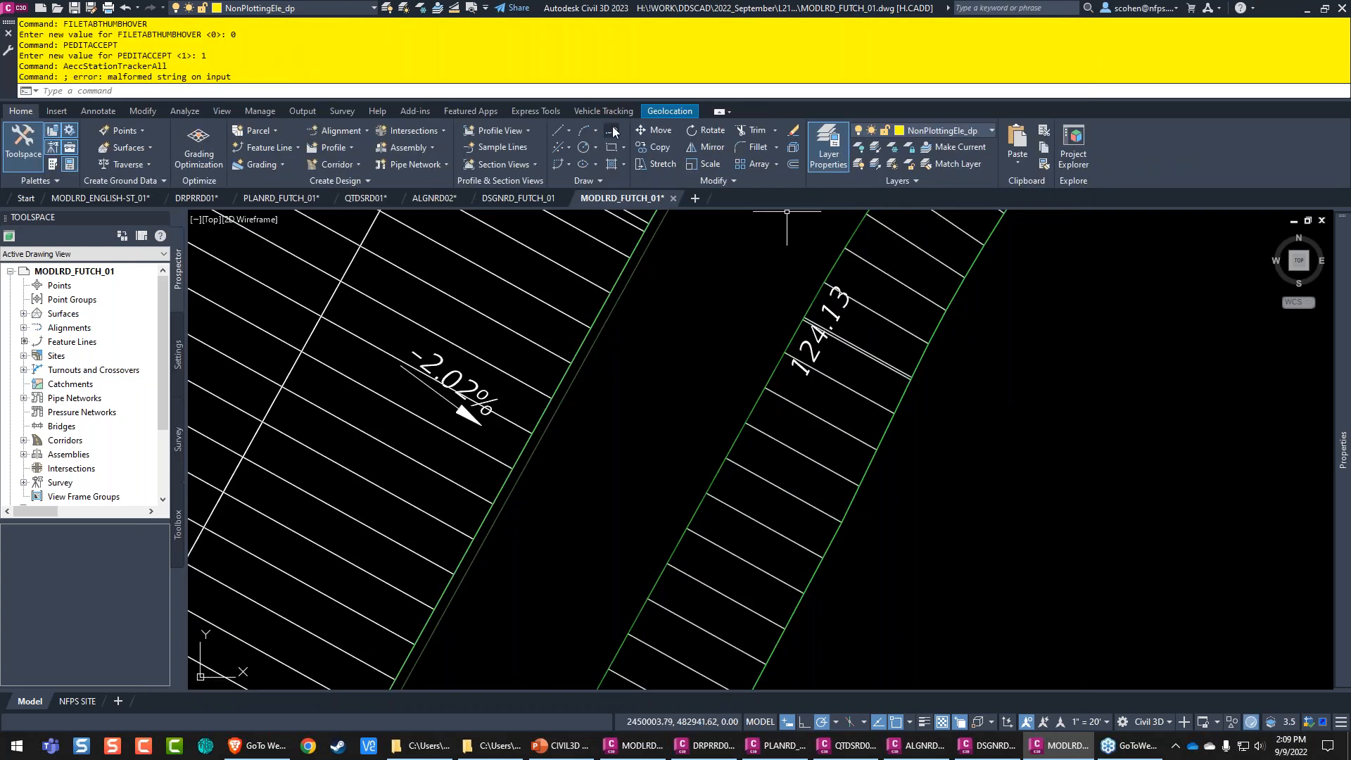
Step: Run the customized List Slope command from the road edge to the near edge of the adjacent strip
left_click(454, 9)
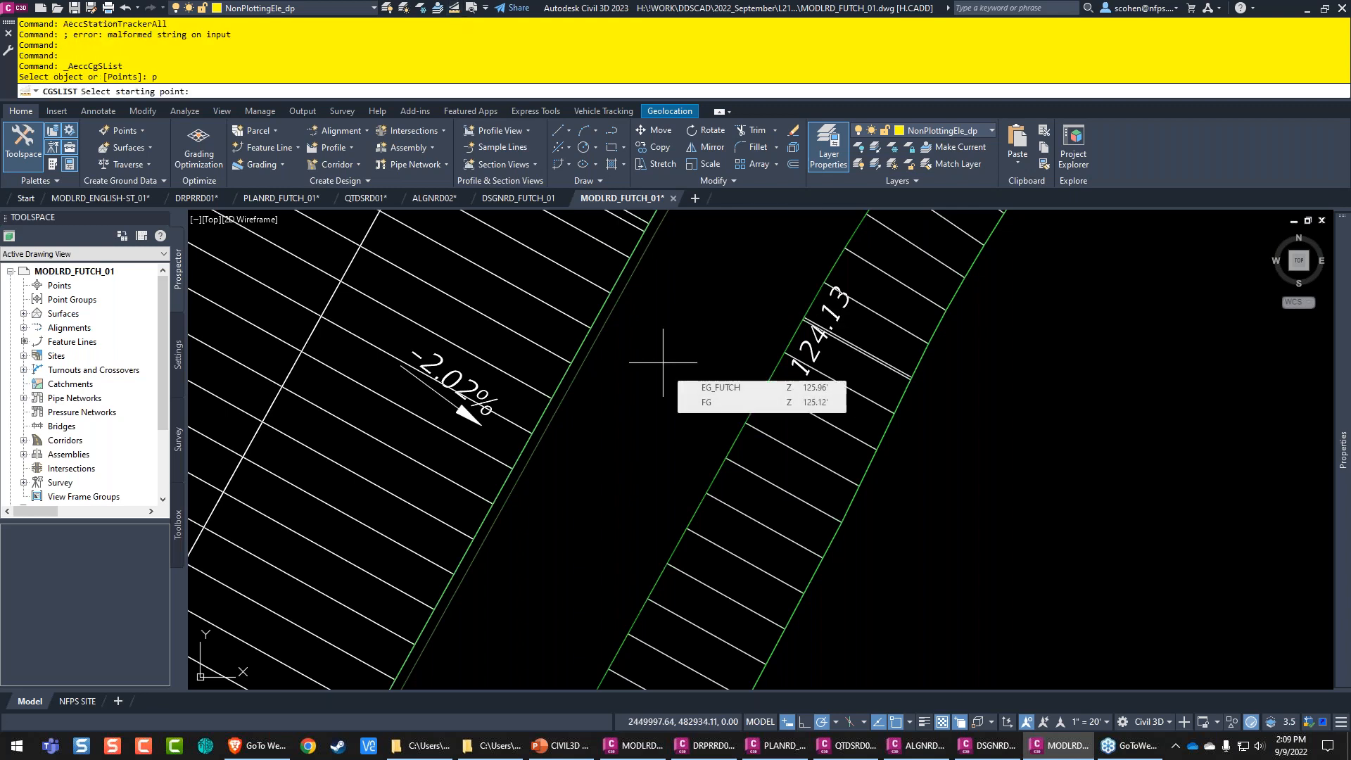
left_click(590, 332)
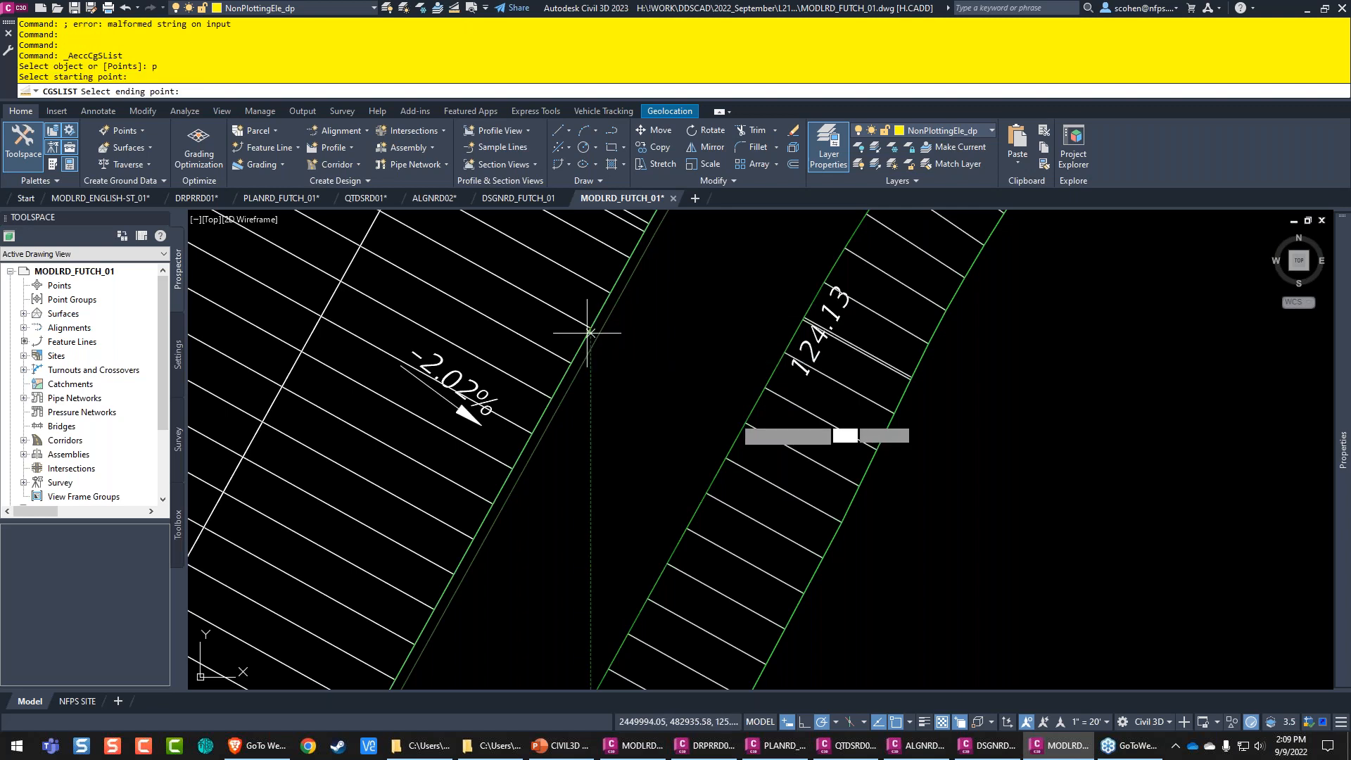
left_click(748, 421)
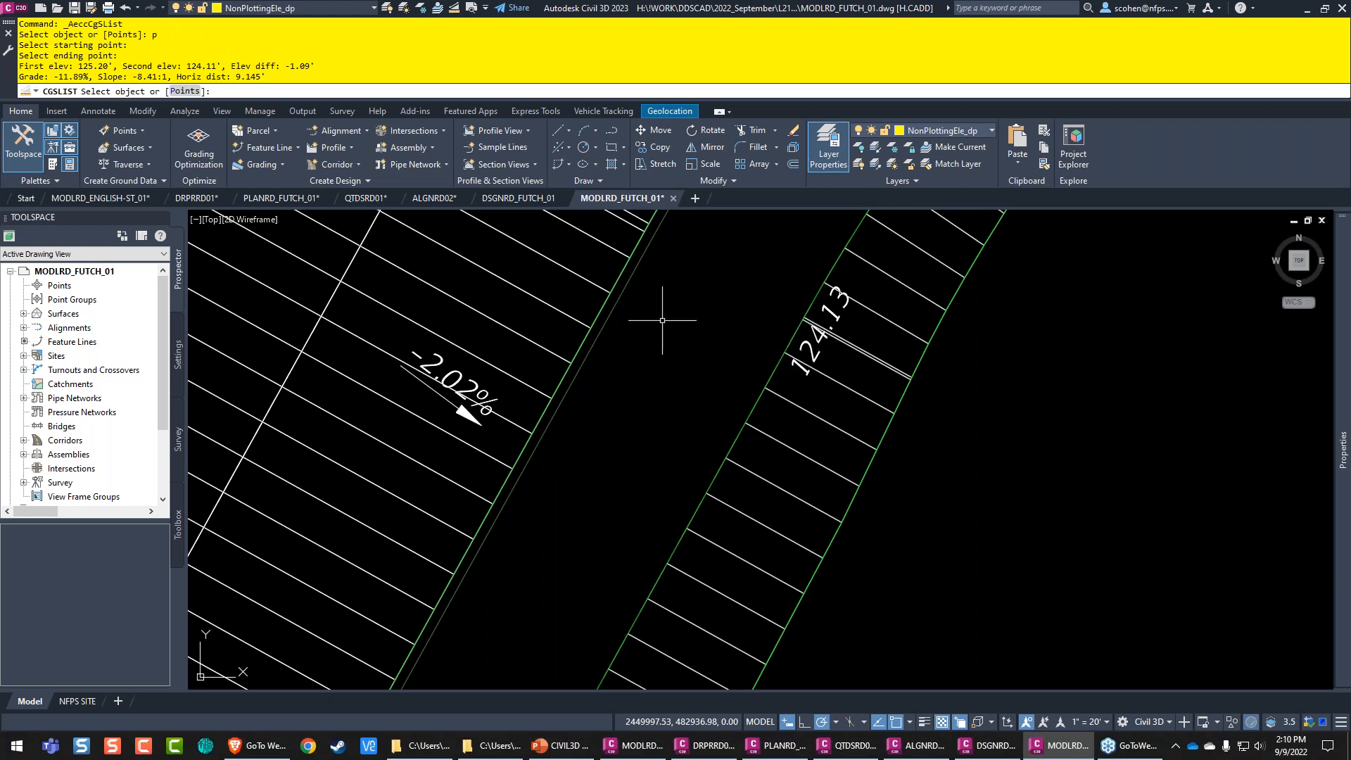
key("Escape")
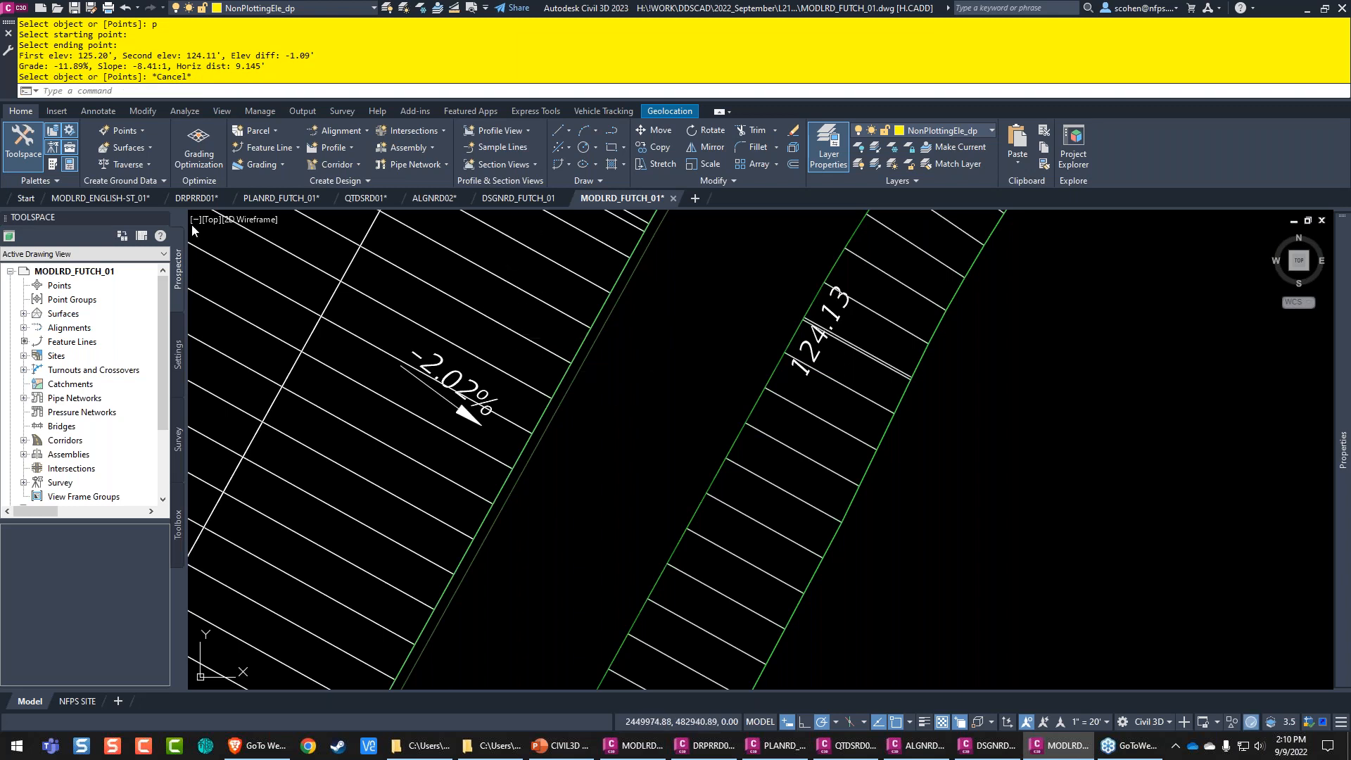
Step: Switch to the PLANRD_FUTCH_01 drawing and display its 5 SITE PLAN layout
left_click(273, 203)
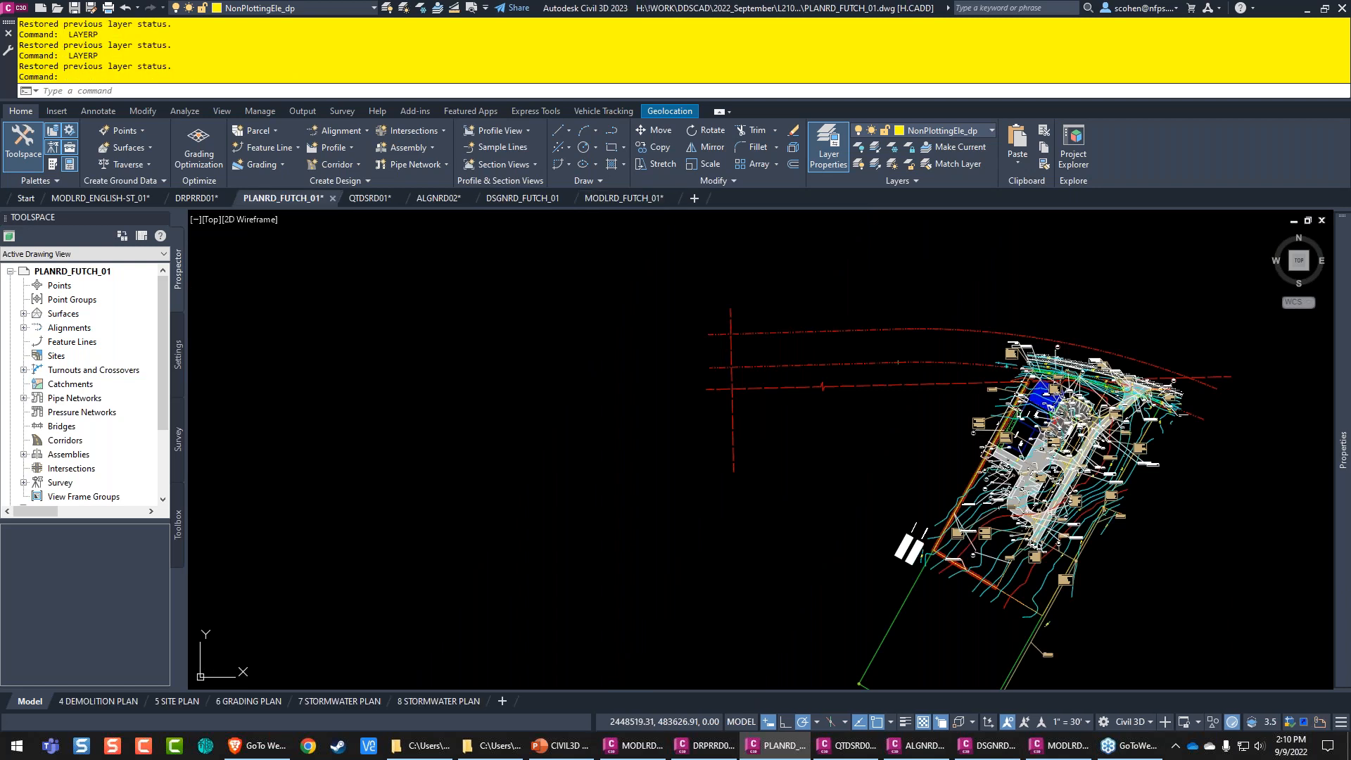
middle_click_drag(1038, 471, 704, 445)
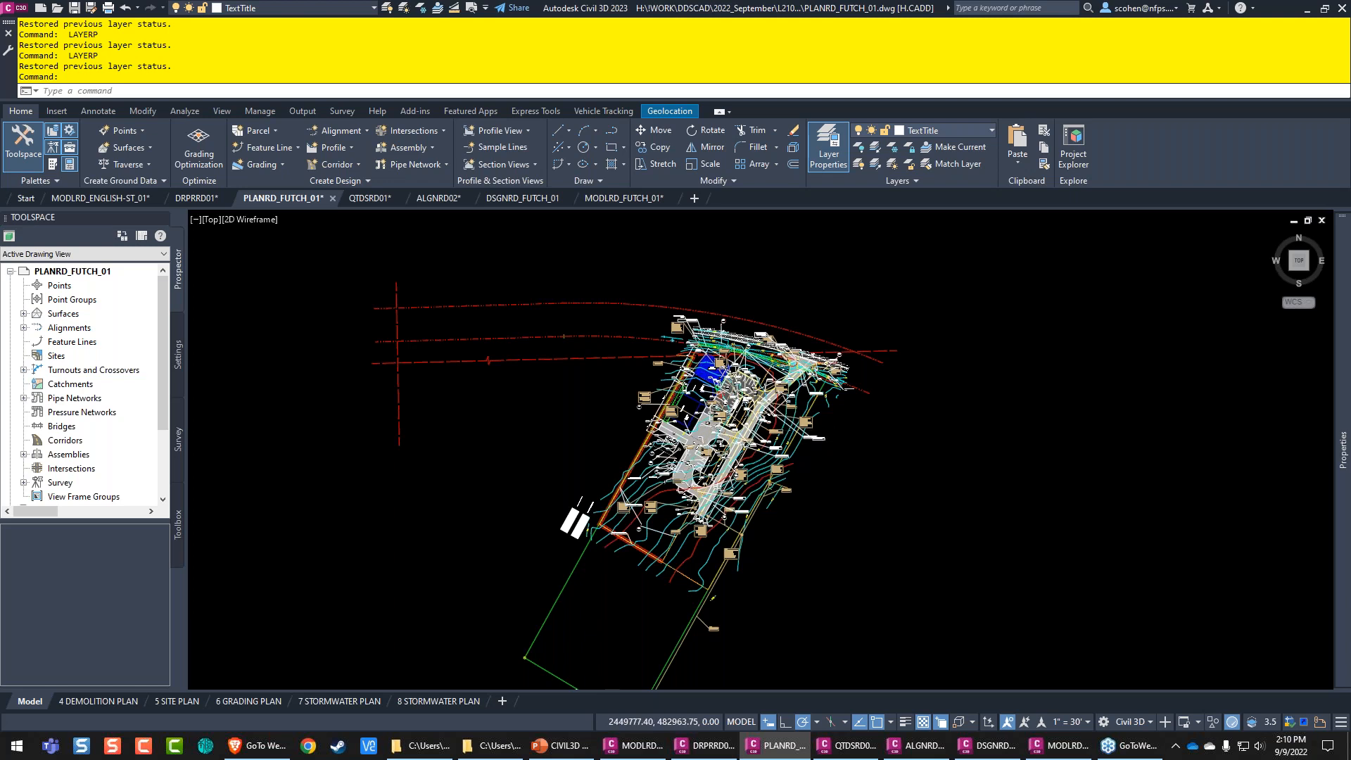
scroll(685, 418, "up", 4)
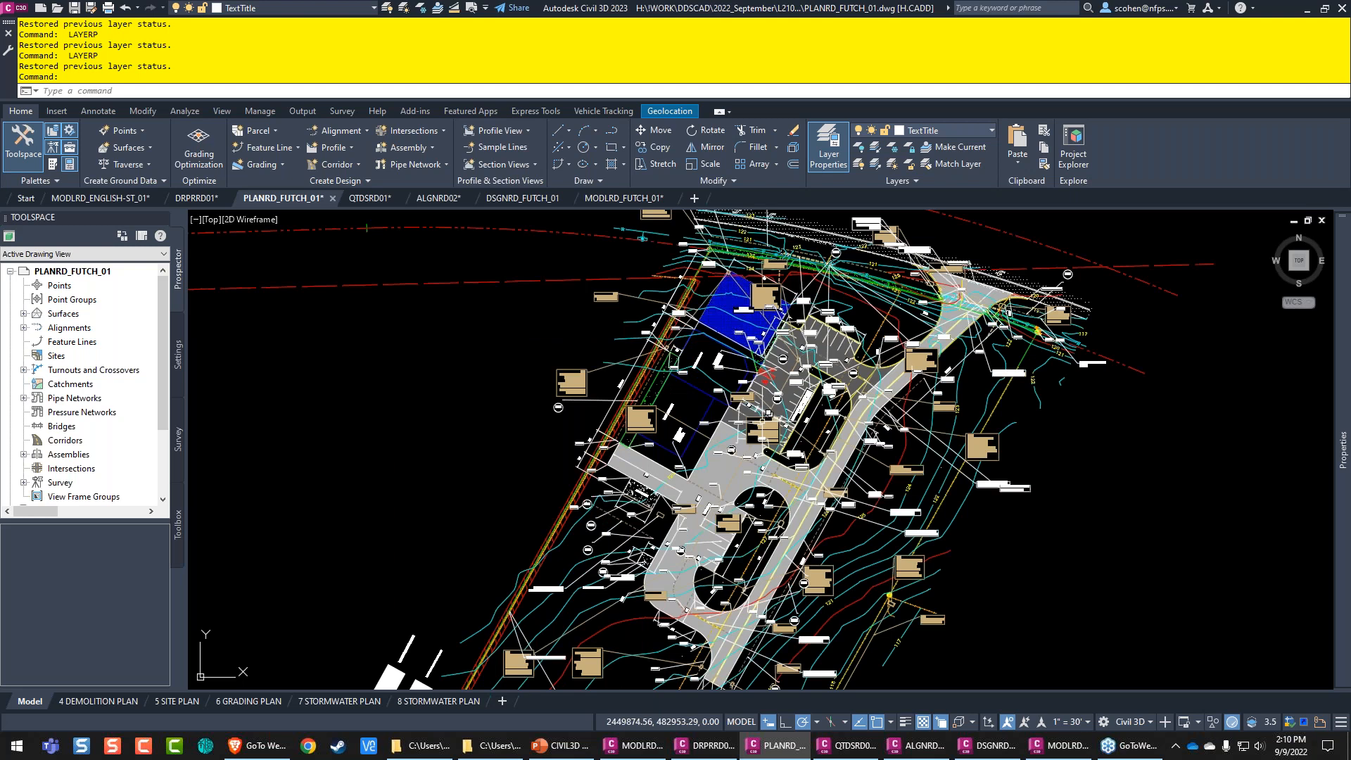
scroll(764, 433, "up", 4)
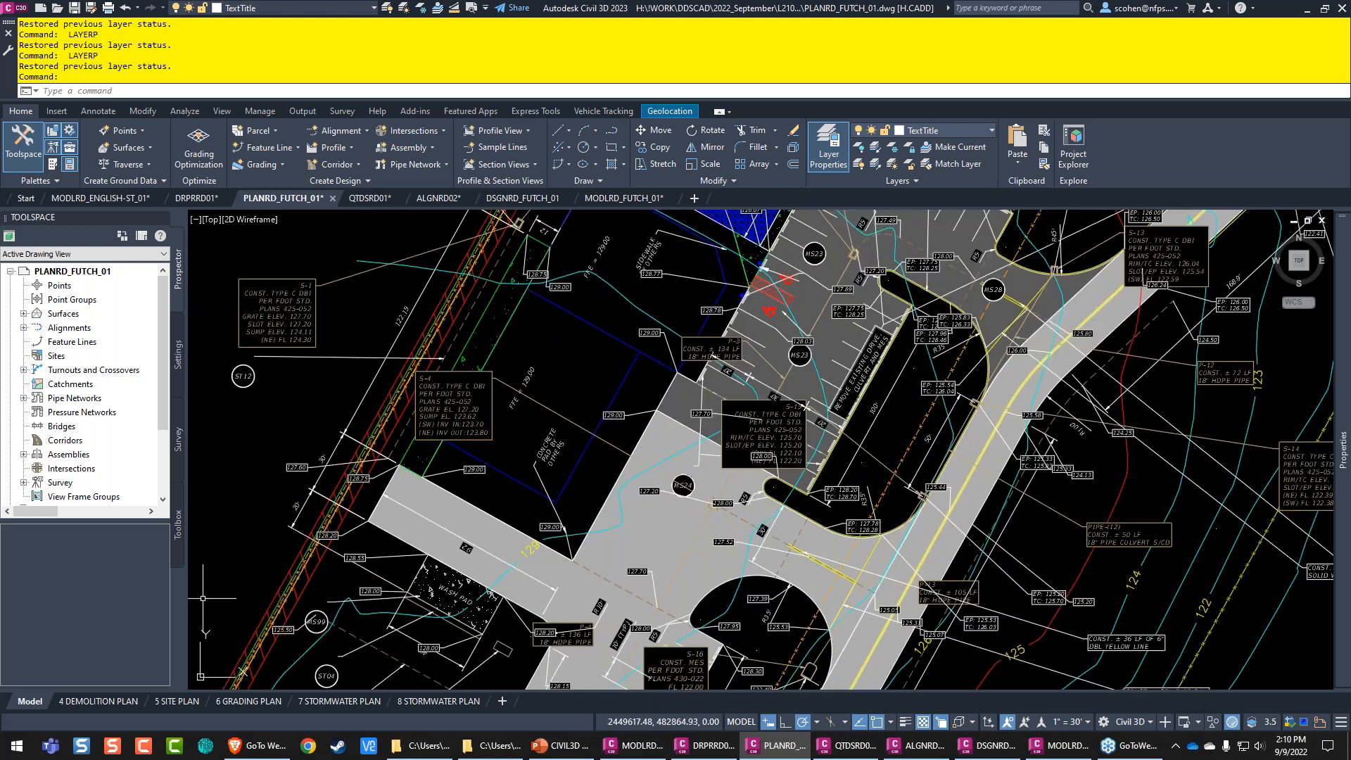
left_click(193, 705)
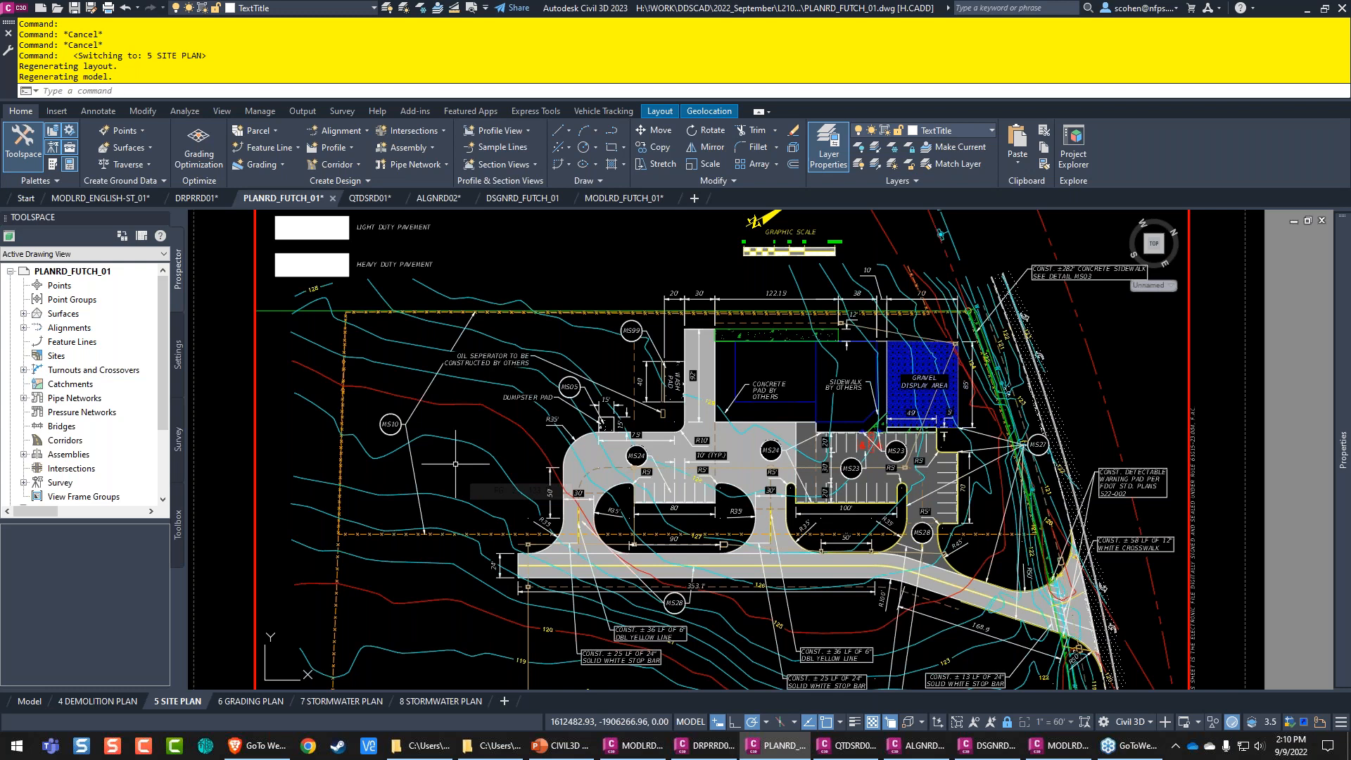
middle_click_drag(375, 277, 439, 322)
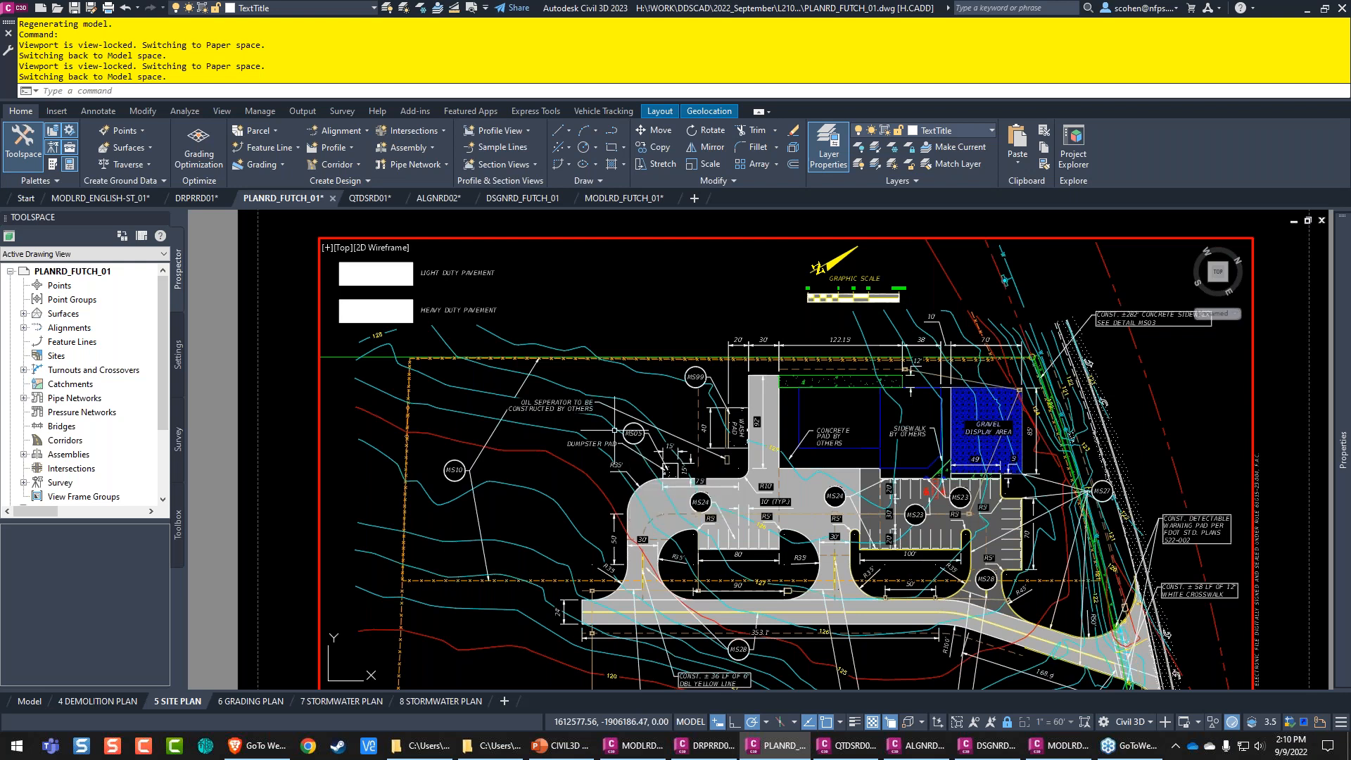
Step: Look through the text layers in the drawing's layer list without changing the current layer
left_click(332, 8)
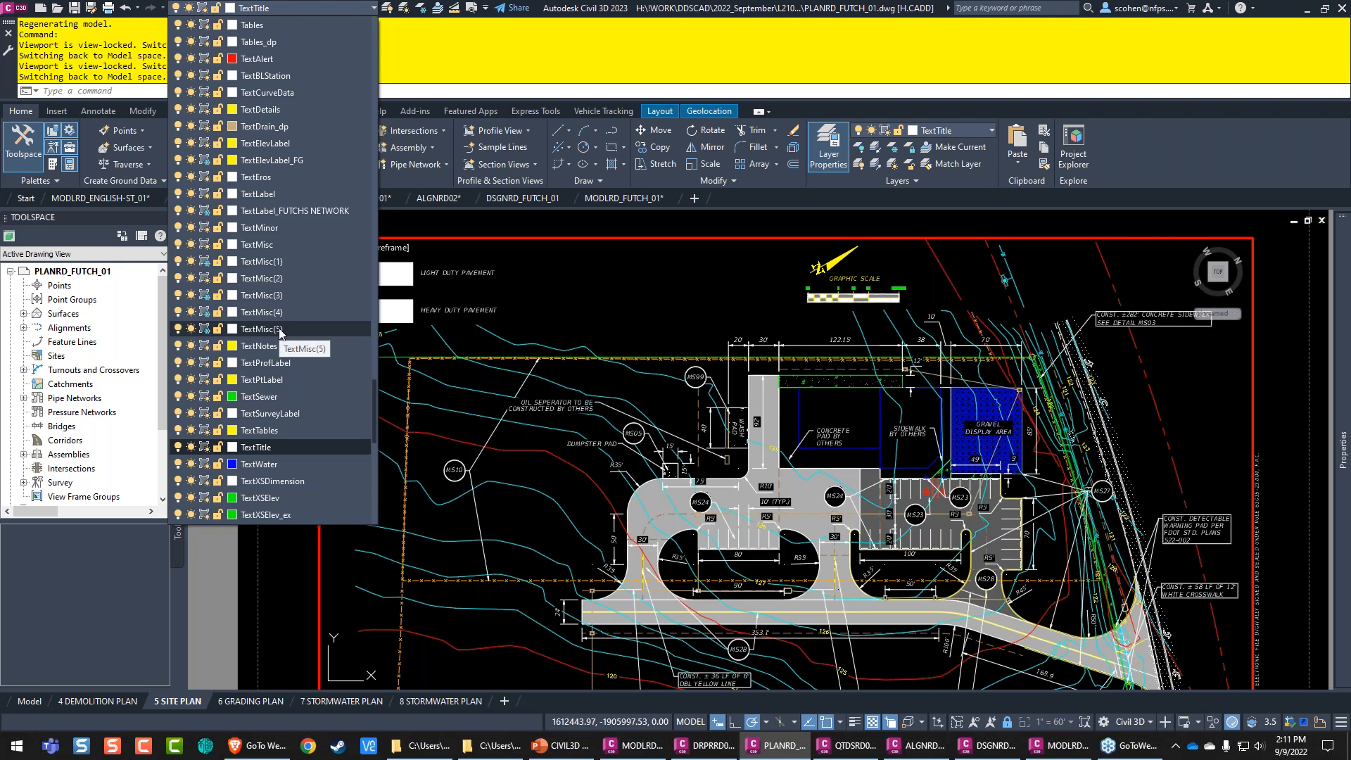
left_click(639, 307)
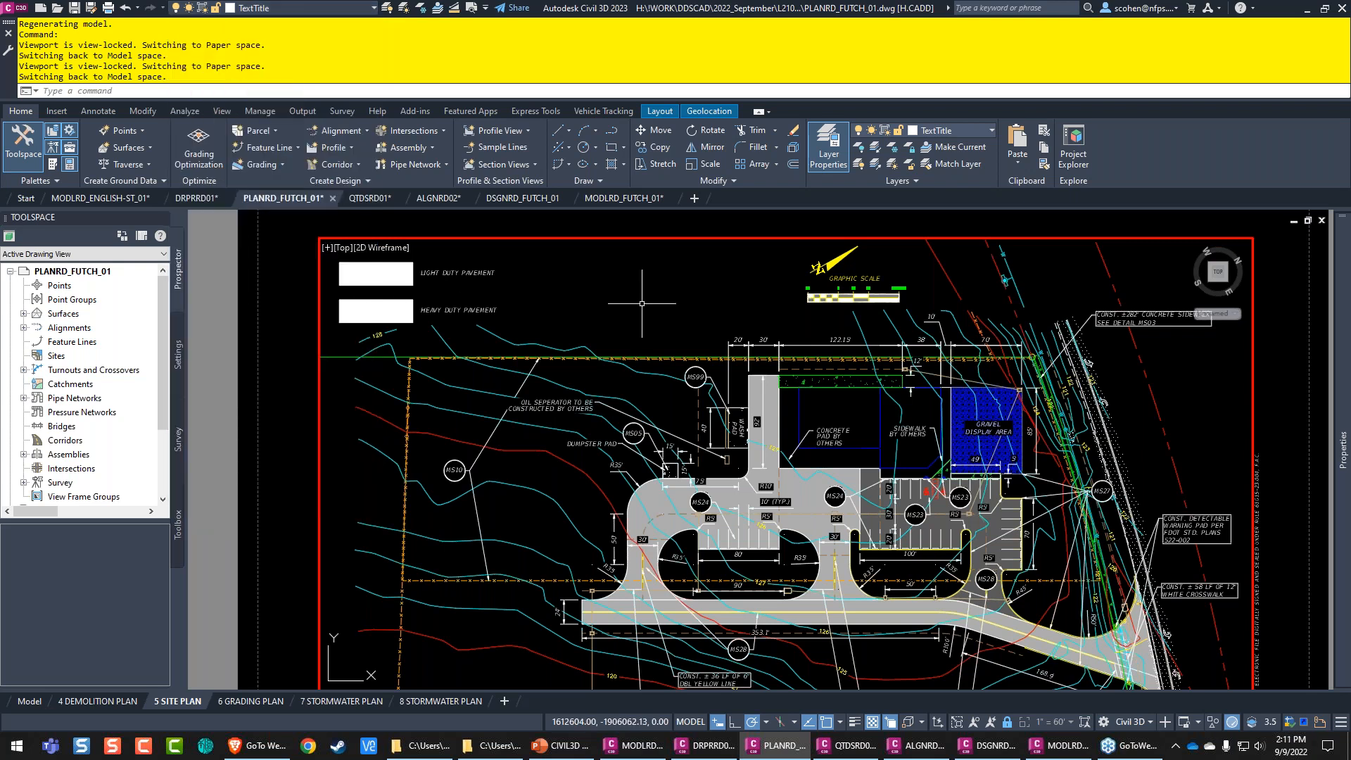
mouse_move(468, 307)
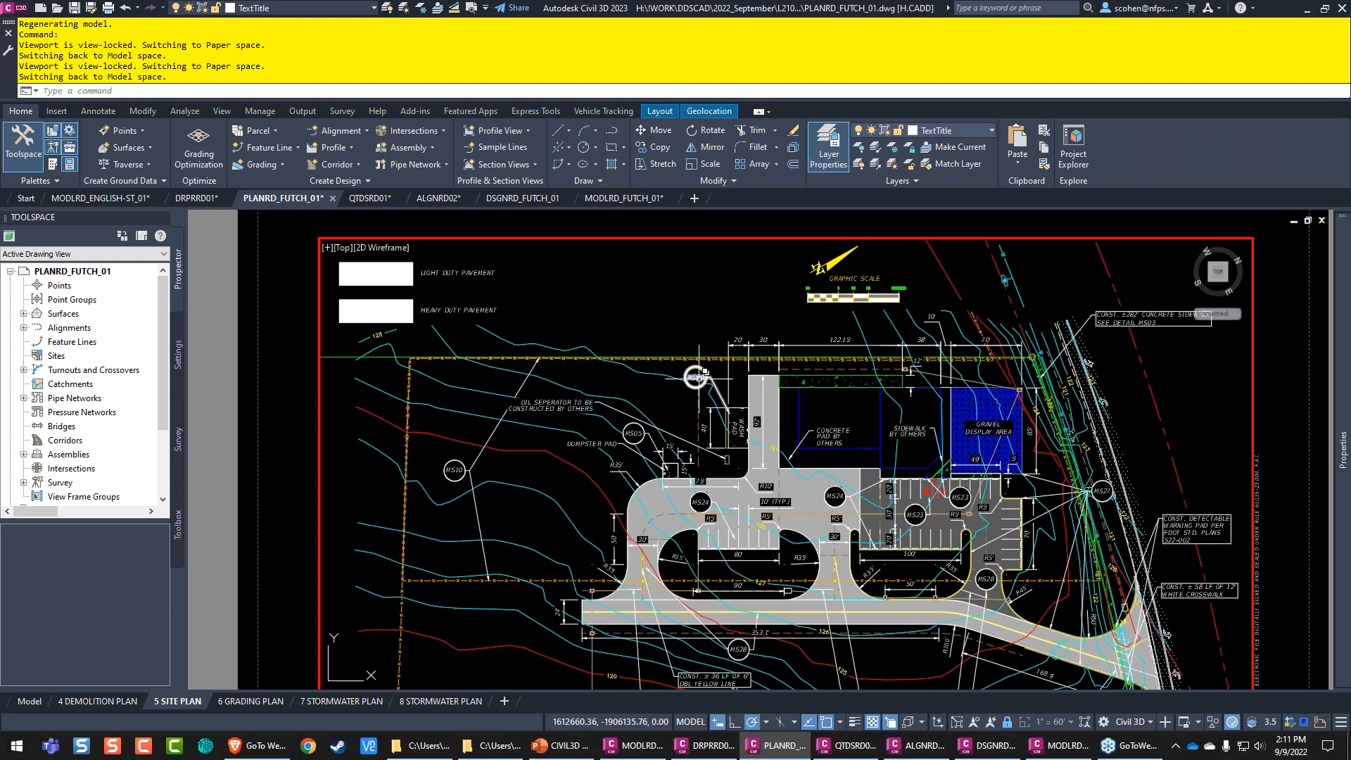
Step: Select the MS10 note label west of the parking area to check its layer and label type, and clear the selection
middle_click_drag(695, 377, 555, 255)
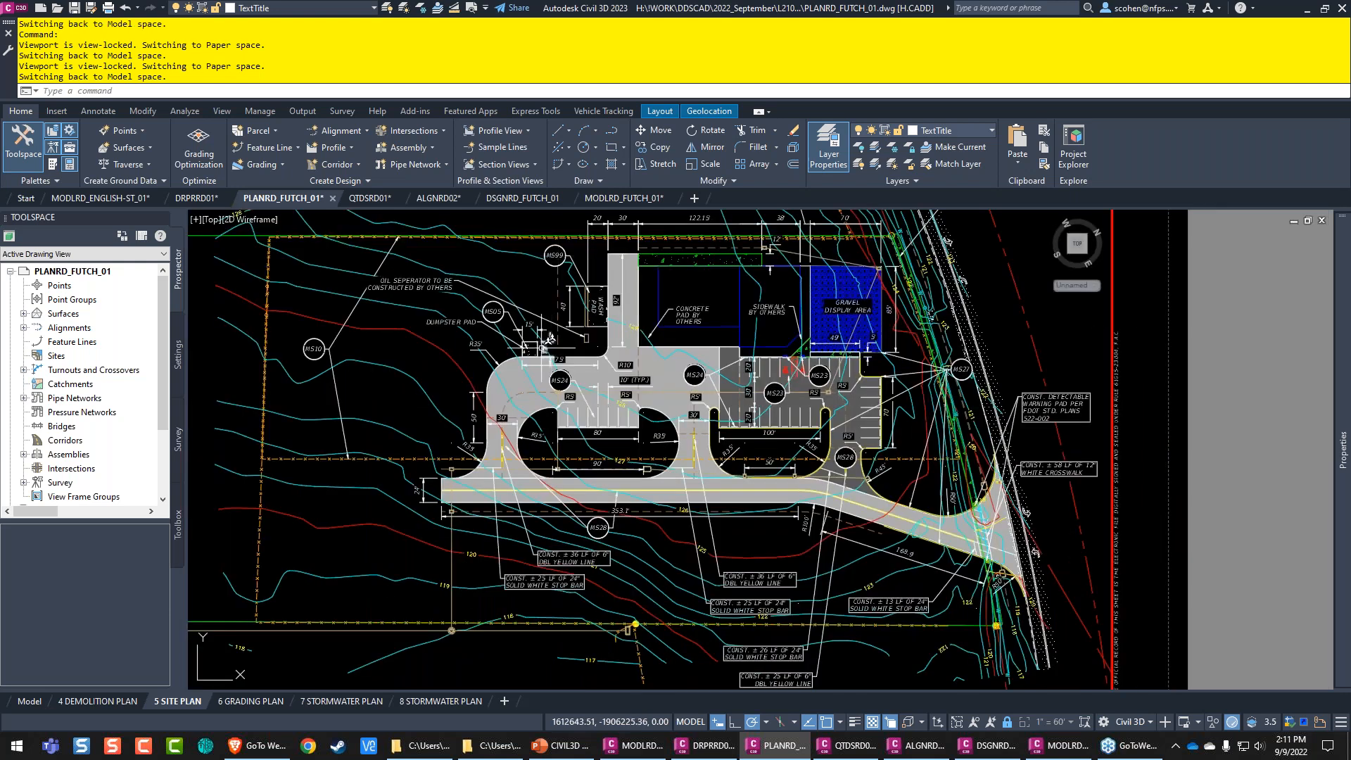
left_click(313, 357)
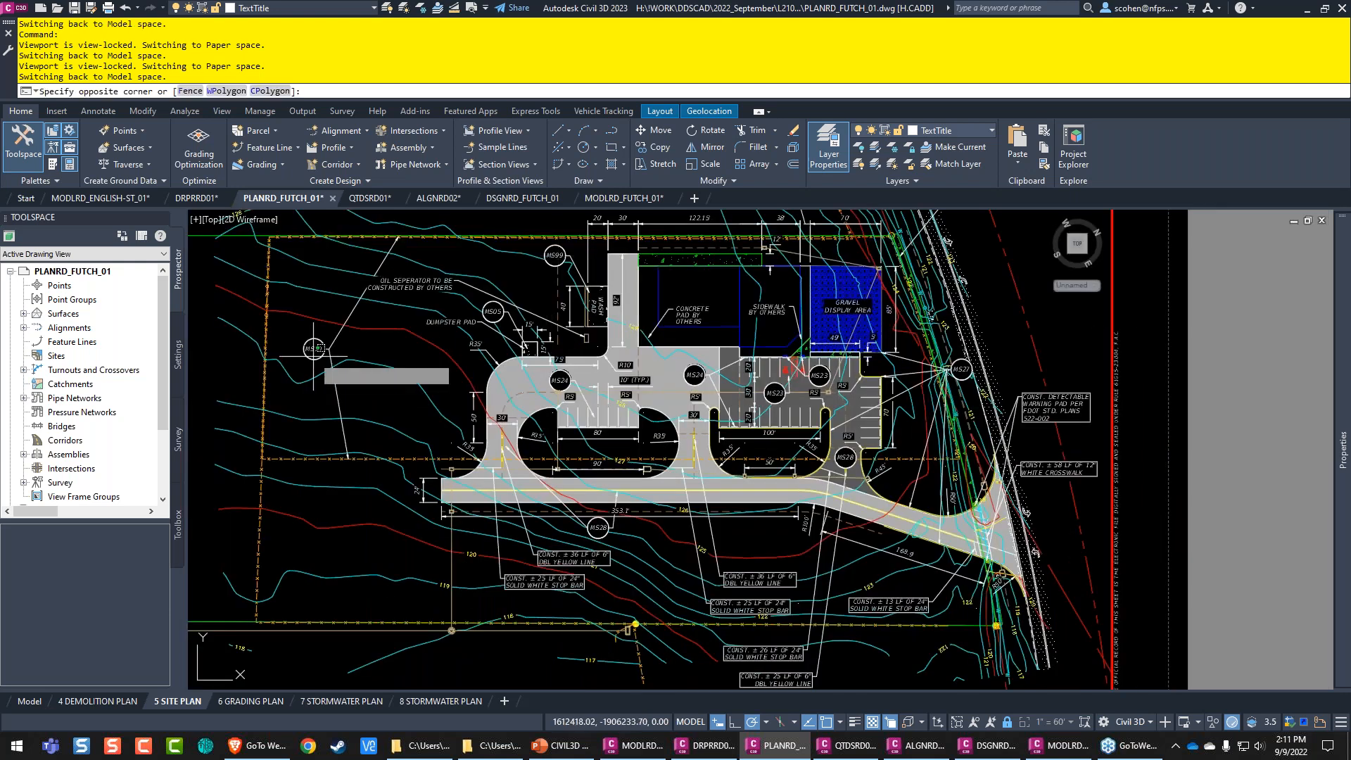
left_click(319, 346)
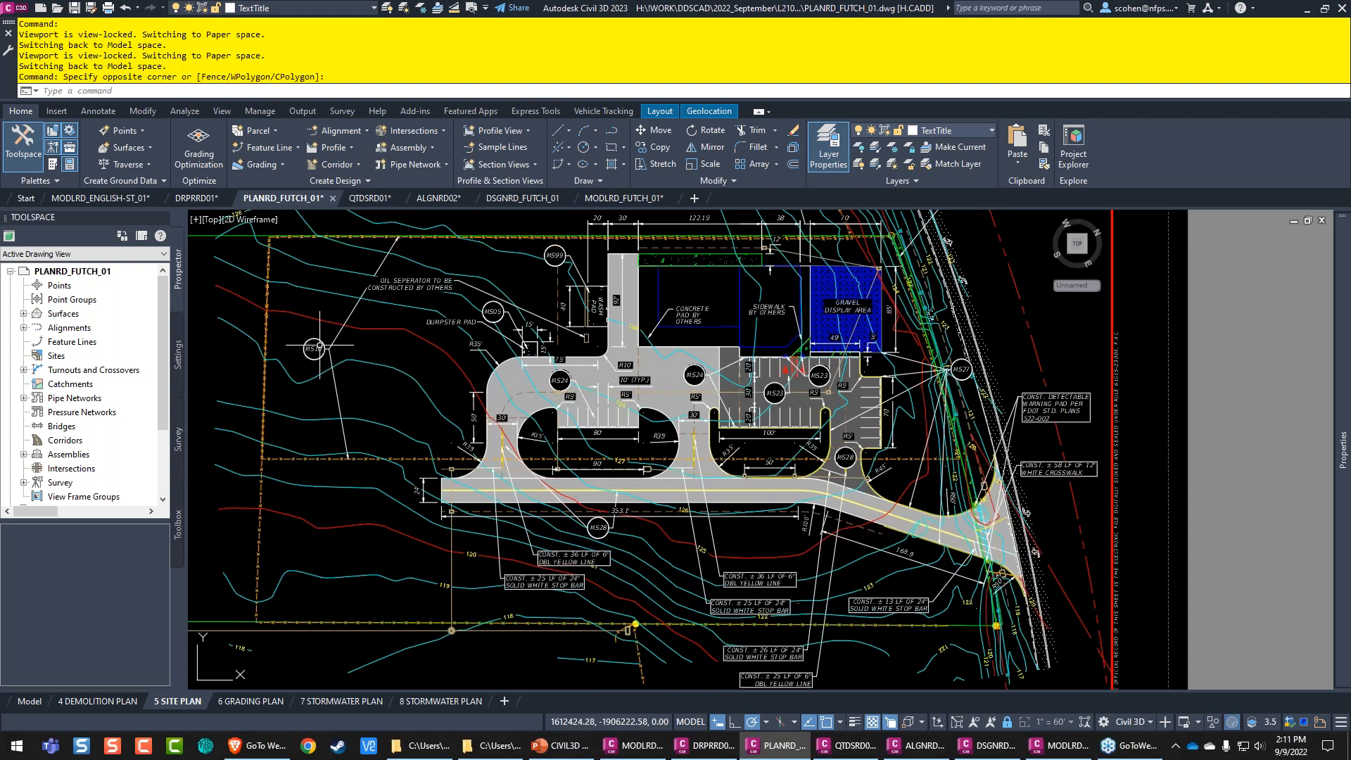
left_click(319, 346)
scroll(319, 346, "up", 2)
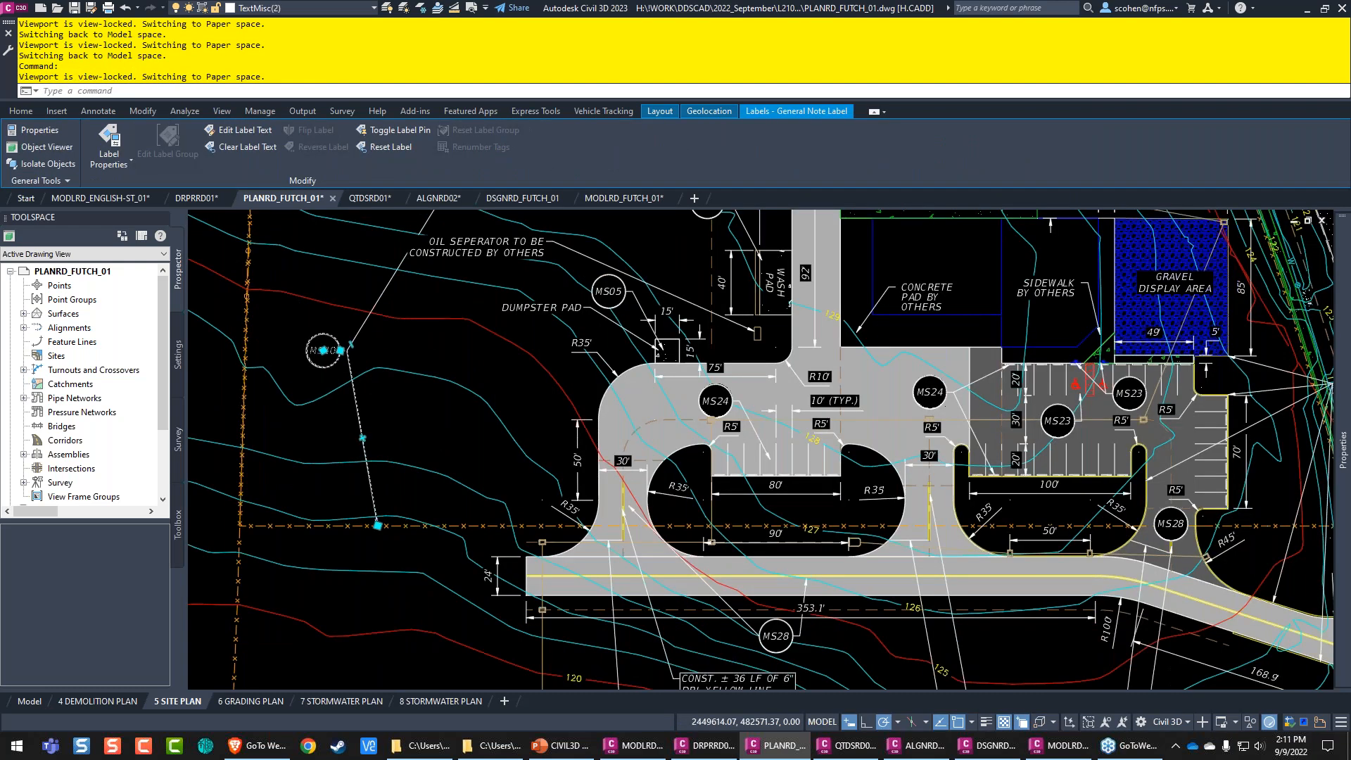
key("Escape")
scroll(366, 520, "down", 1)
scroll(492, 248, "up", 1)
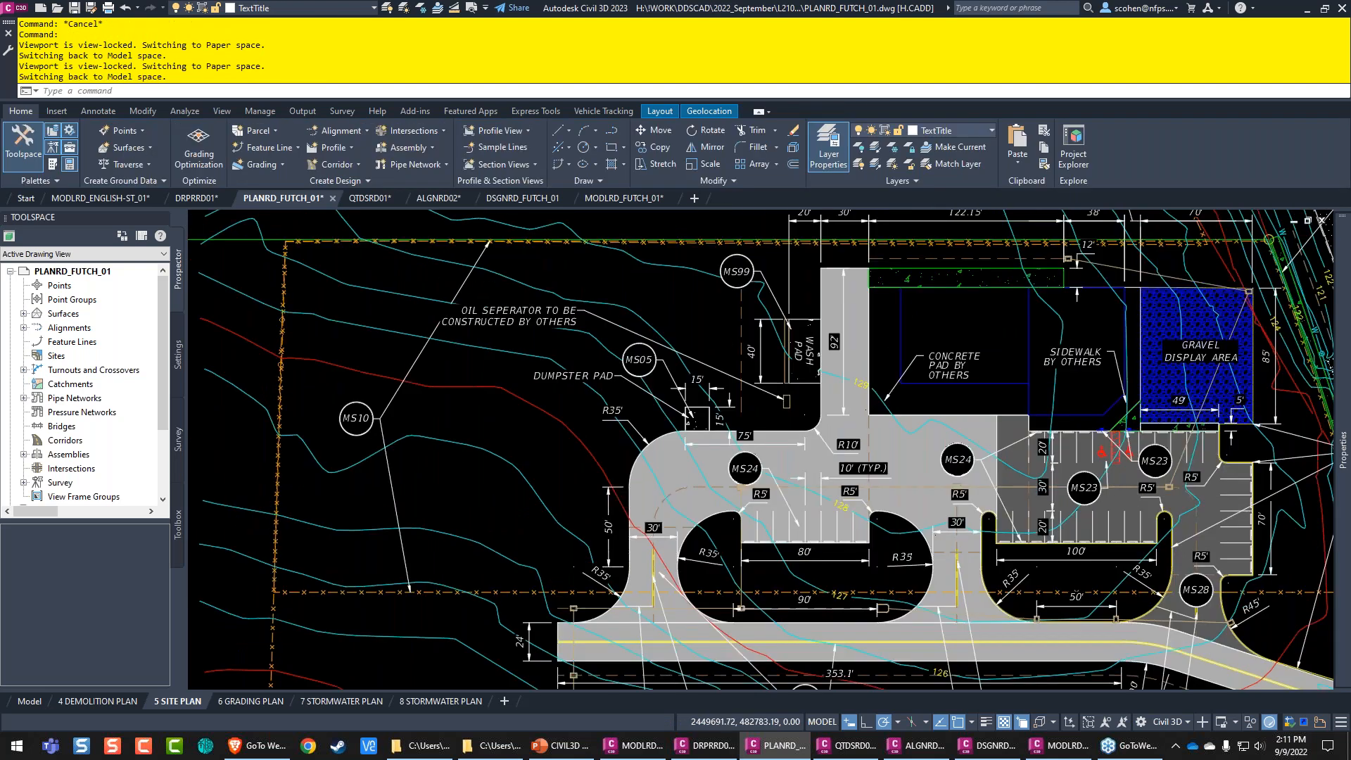
Step: Inspect the DUMPSTER PAD note label, open its properties with the default edit action, and clear the selection
scroll(665, 360, "up", 2)
left_click(554, 386)
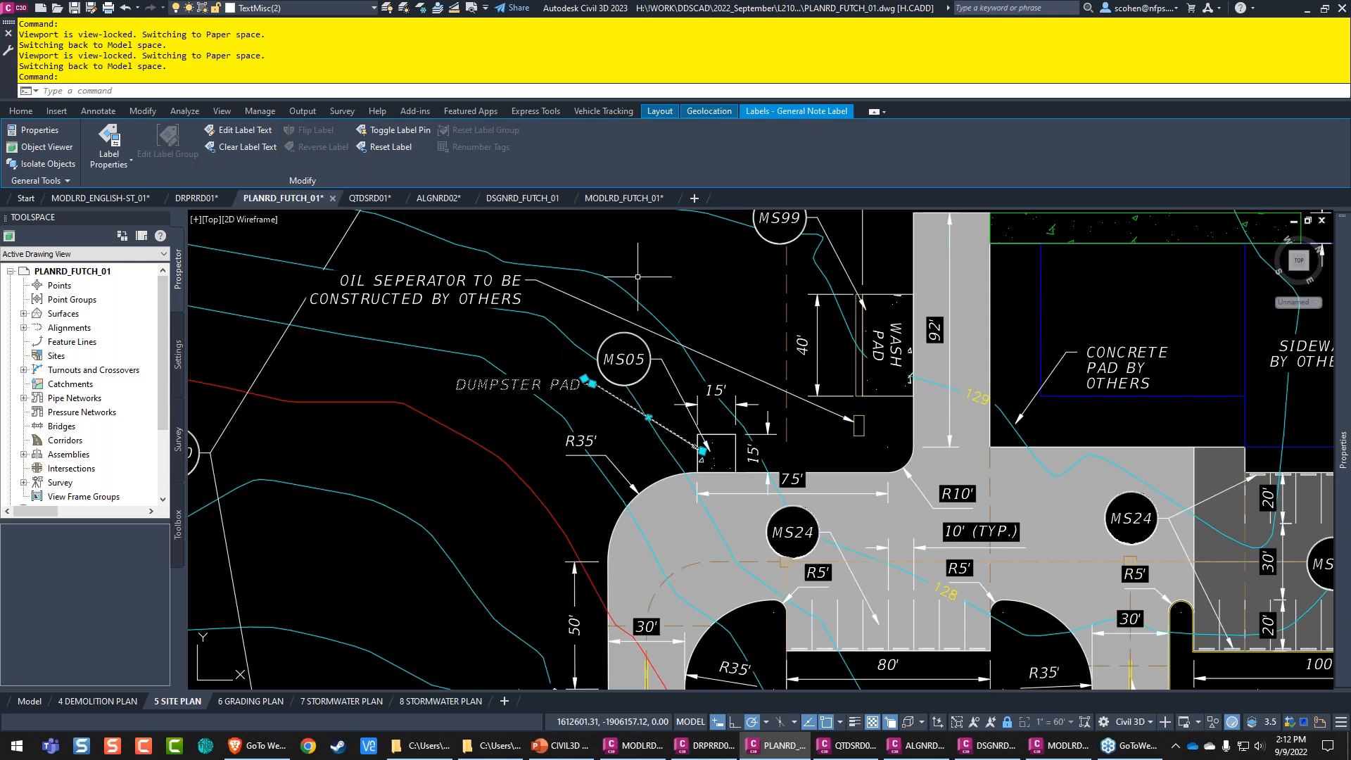
key("Escape")
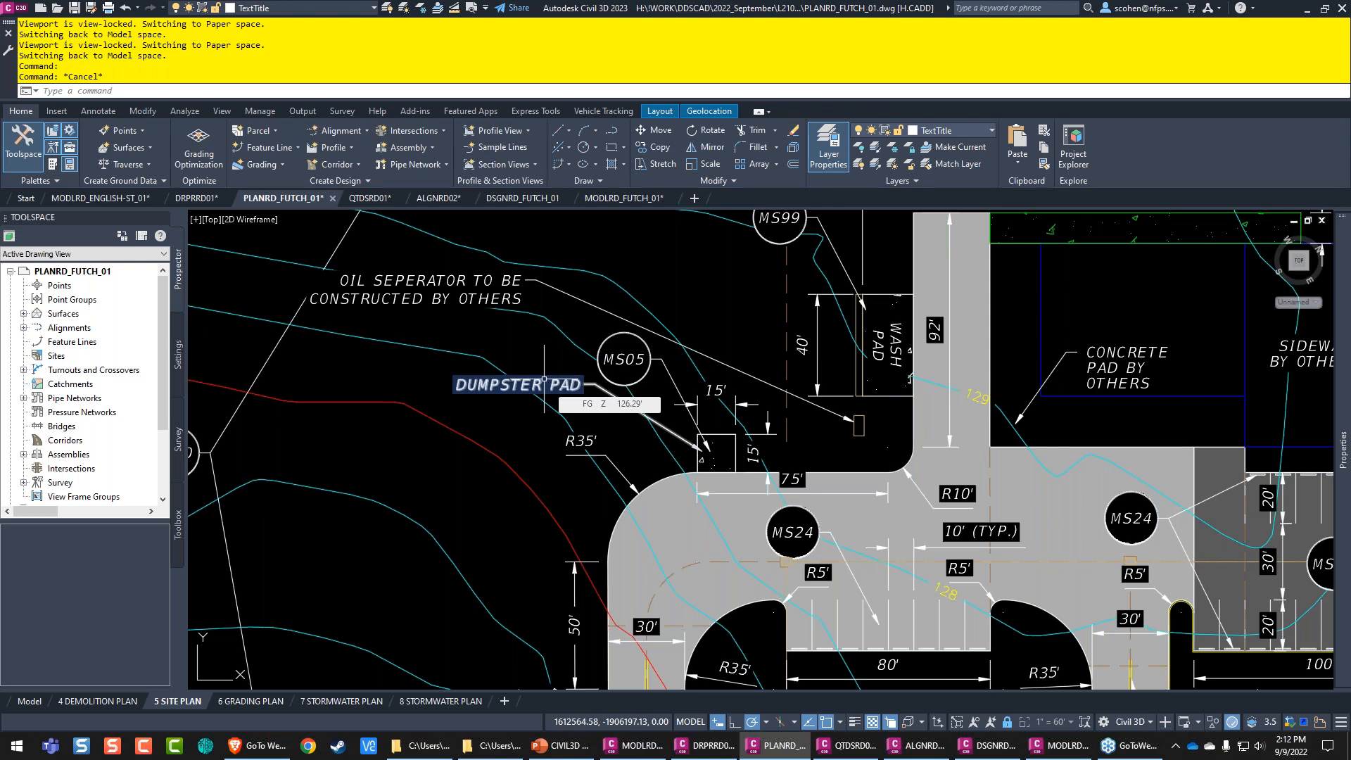
double_click(544, 379)
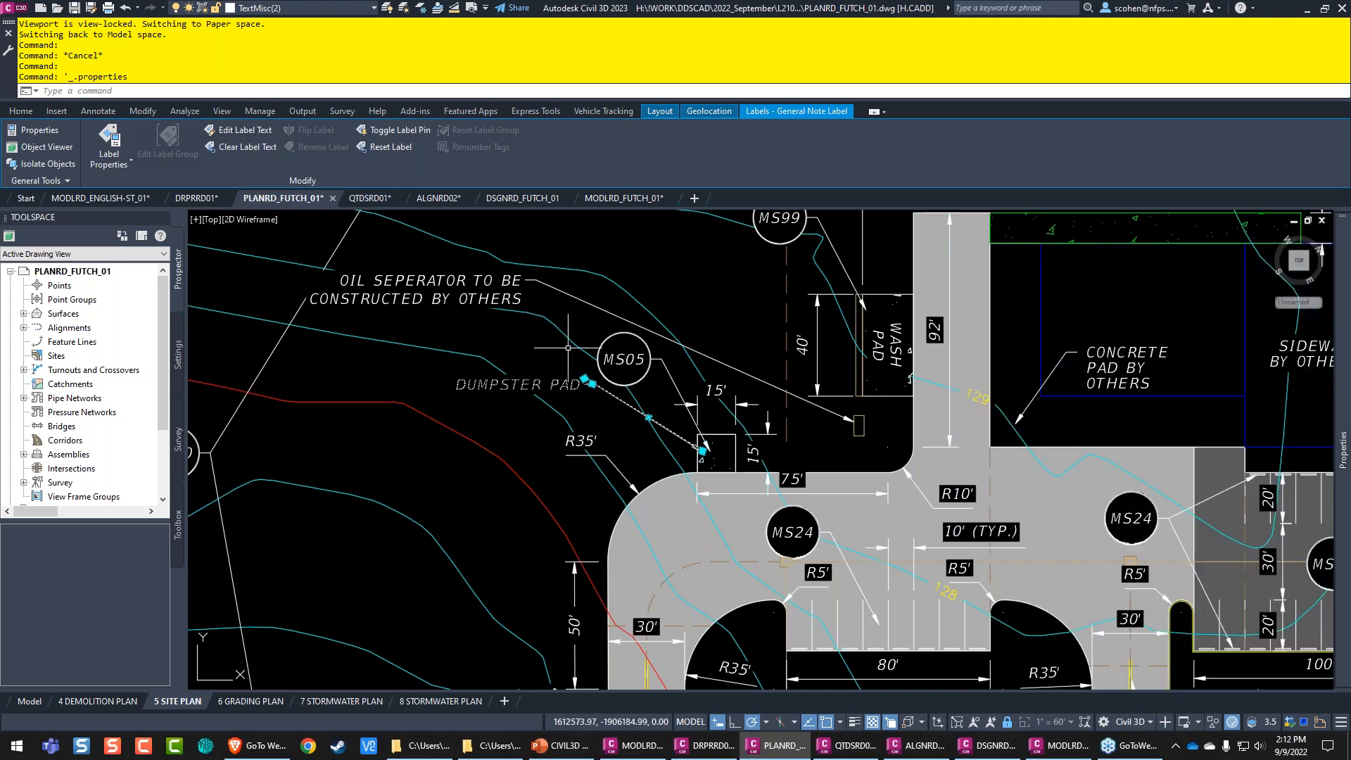
key("Escape")
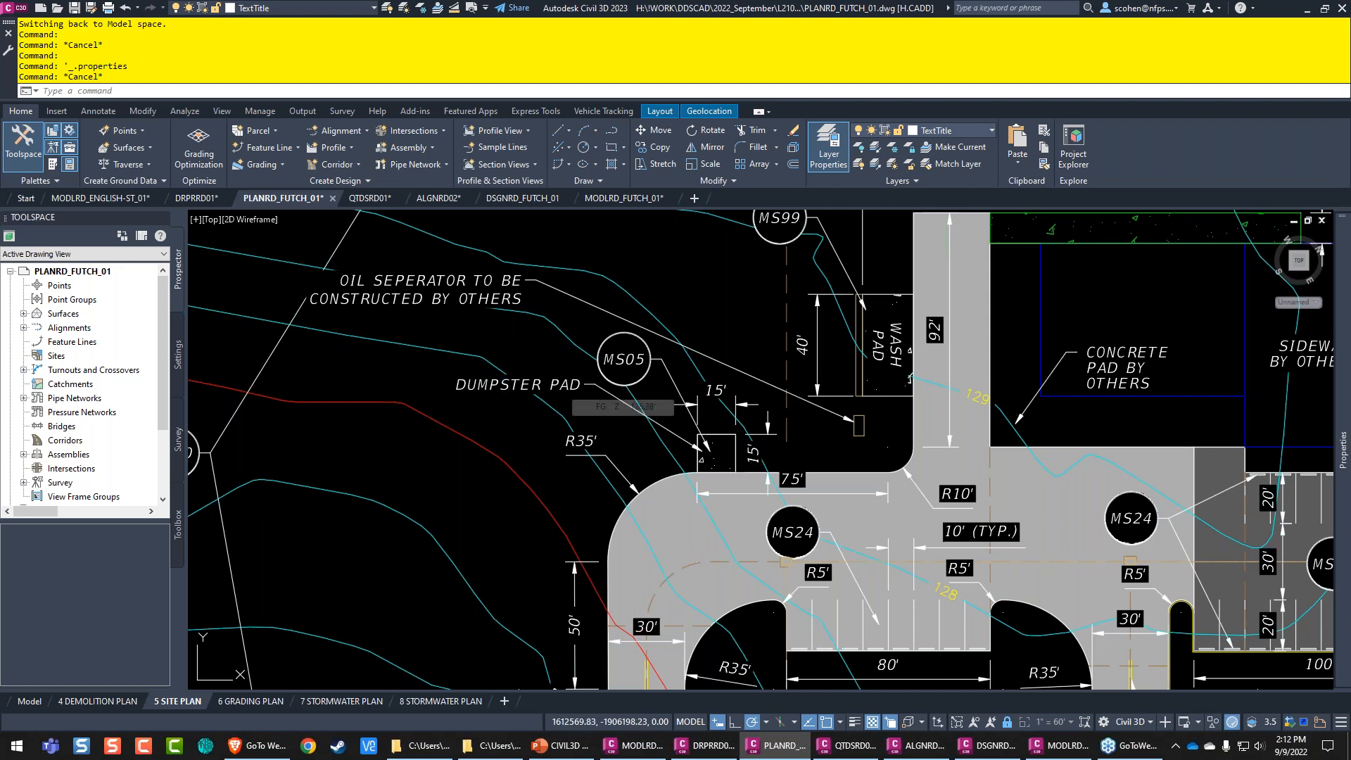
Step: List the object data of the DUMPSTER PAD note label
left_click(634, 409)
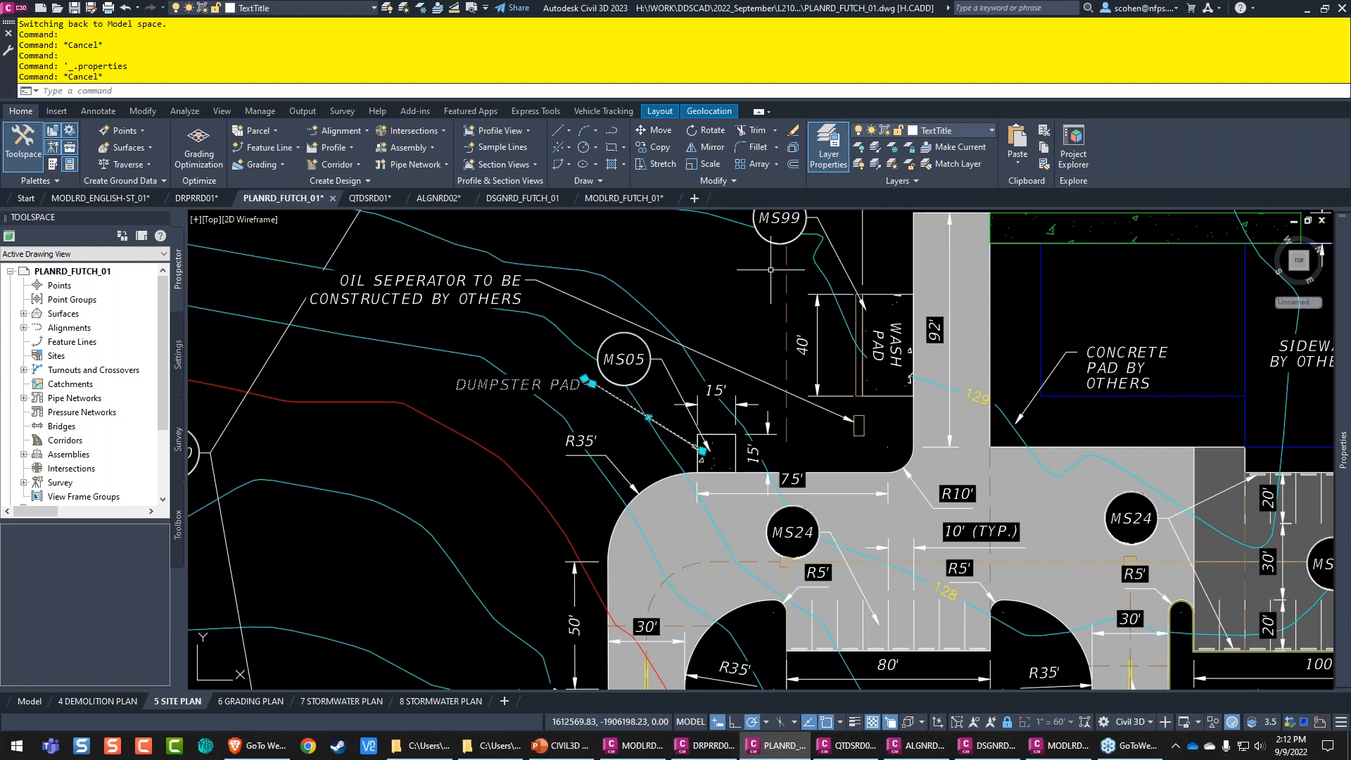
type("Li")
key("Return")
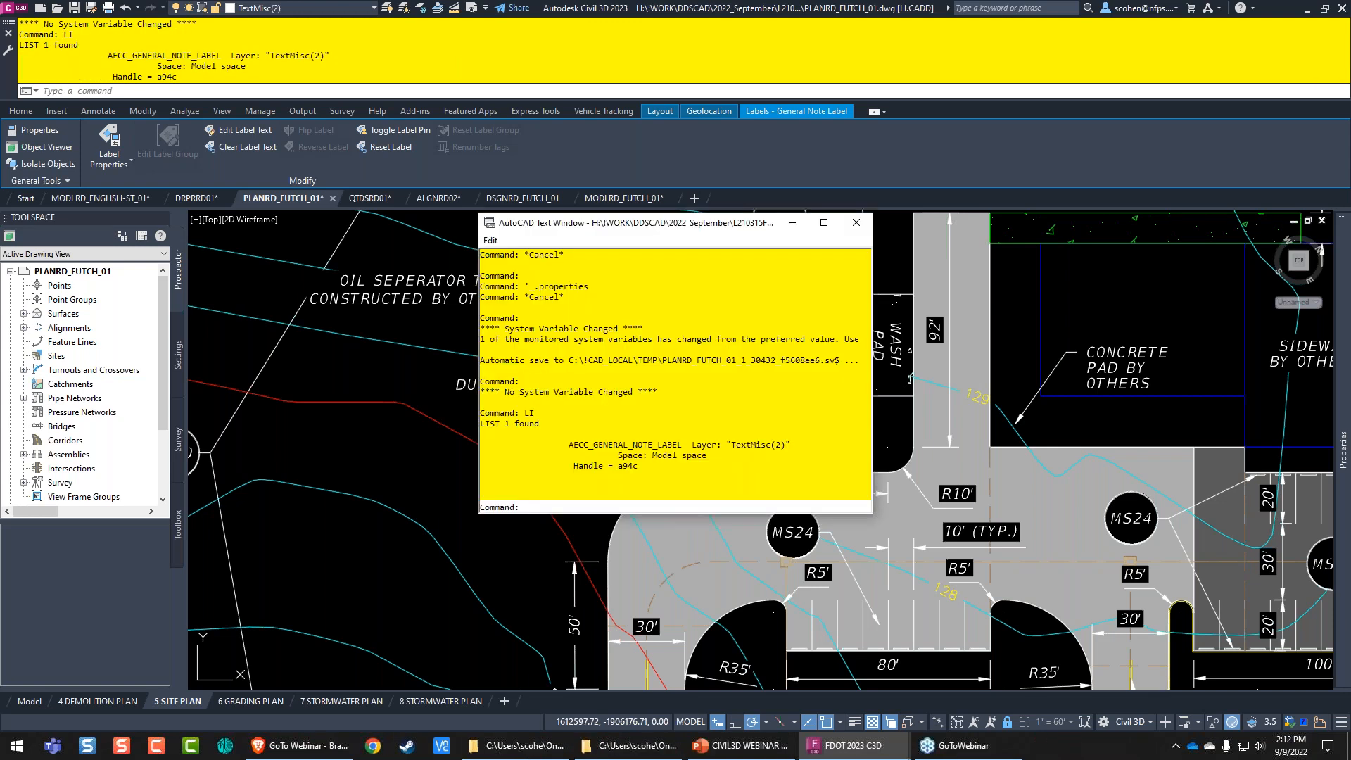
type("I")
key("Return")
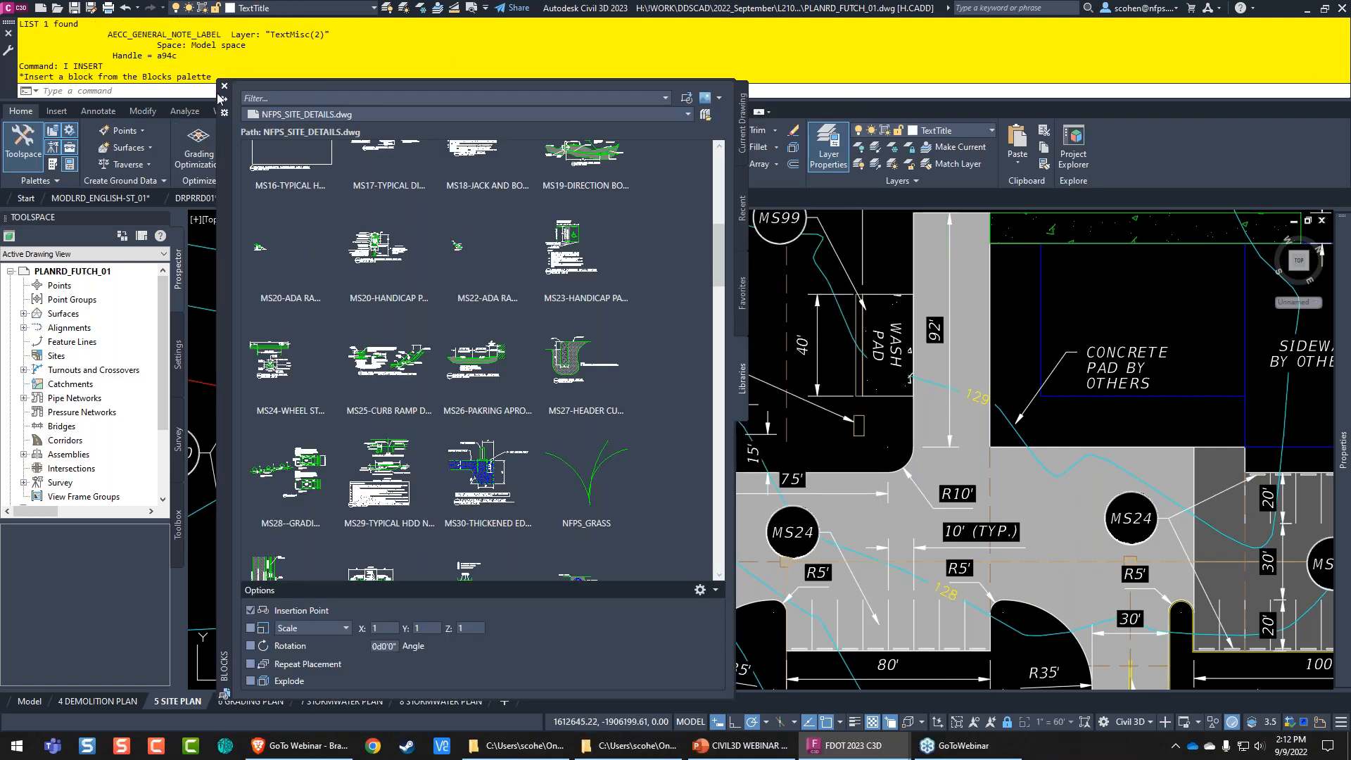
left_click(224, 86)
Step: Run LIST on the DUMPSTER PAD label again and copy its object type name, AECC_GENERAL_NOTE_LABEL, from the listing
type("LI")
key("Return")
left_click(592, 457)
key("Return")
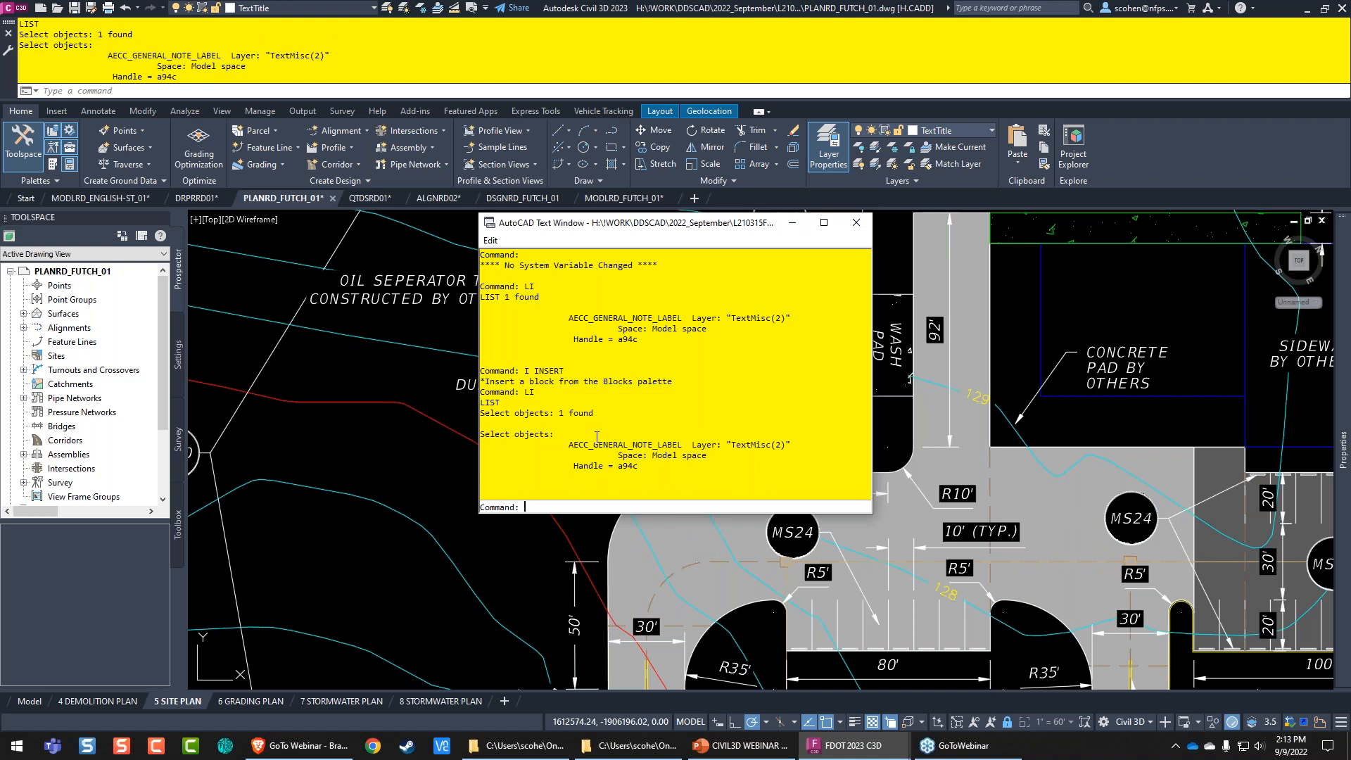
left_click_drag(568, 443, 681, 446)
key("ctrl+c")
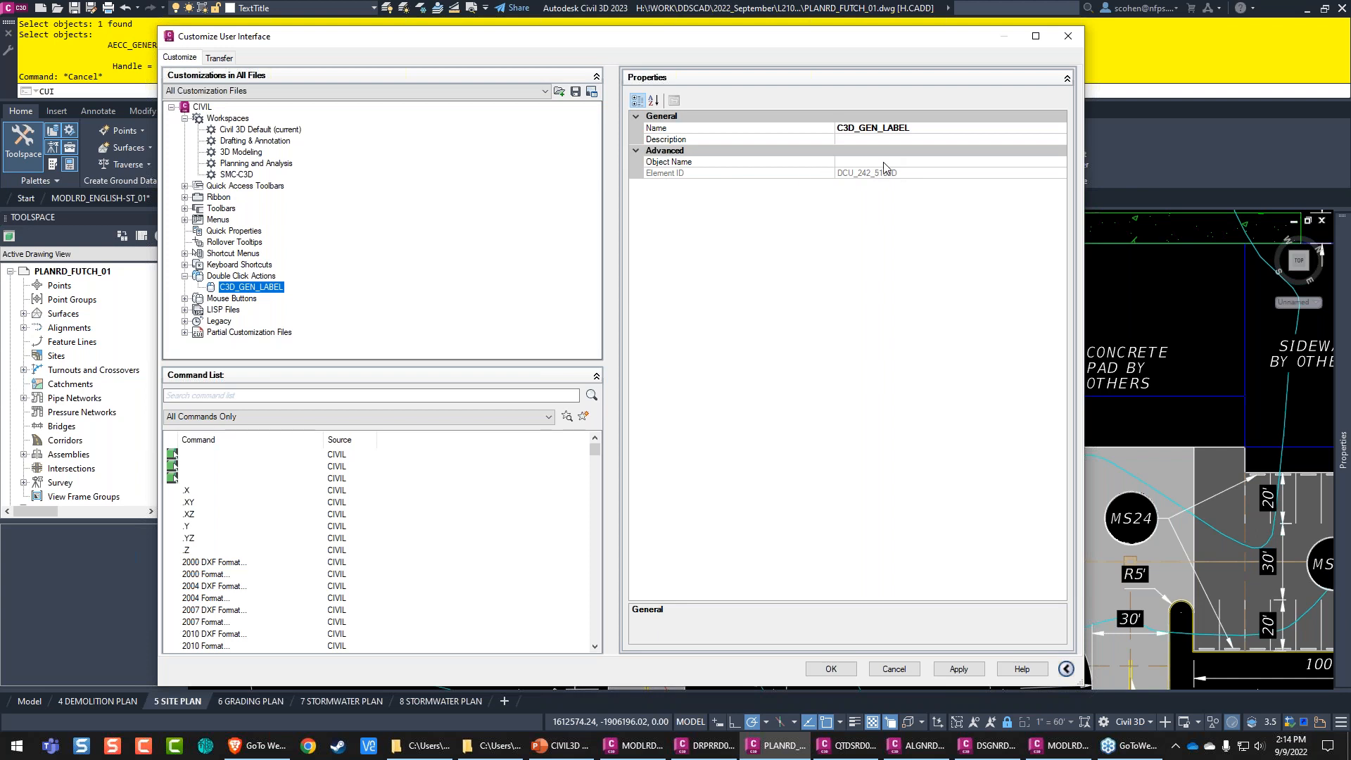
Step: Set the object name of the C3D_GEN_LABEL action to the copied AECC_GENERAL_NOTE_LABEL
left_click(884, 162)
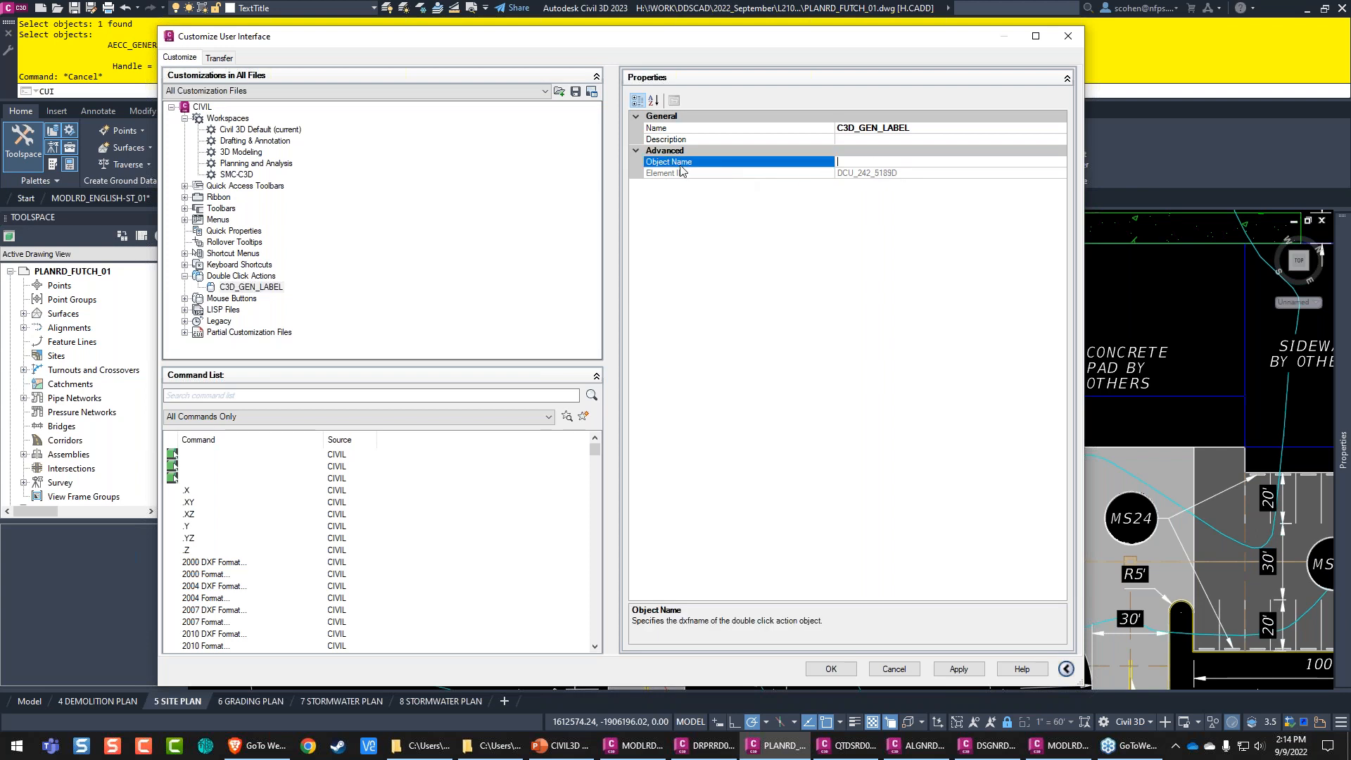
key("ctrl+v")
Step: Find the Edit Label Text command by searching for "edit la", assign it to the C3D_GEN_LABEL action, and accept the customization
left_click(391, 395)
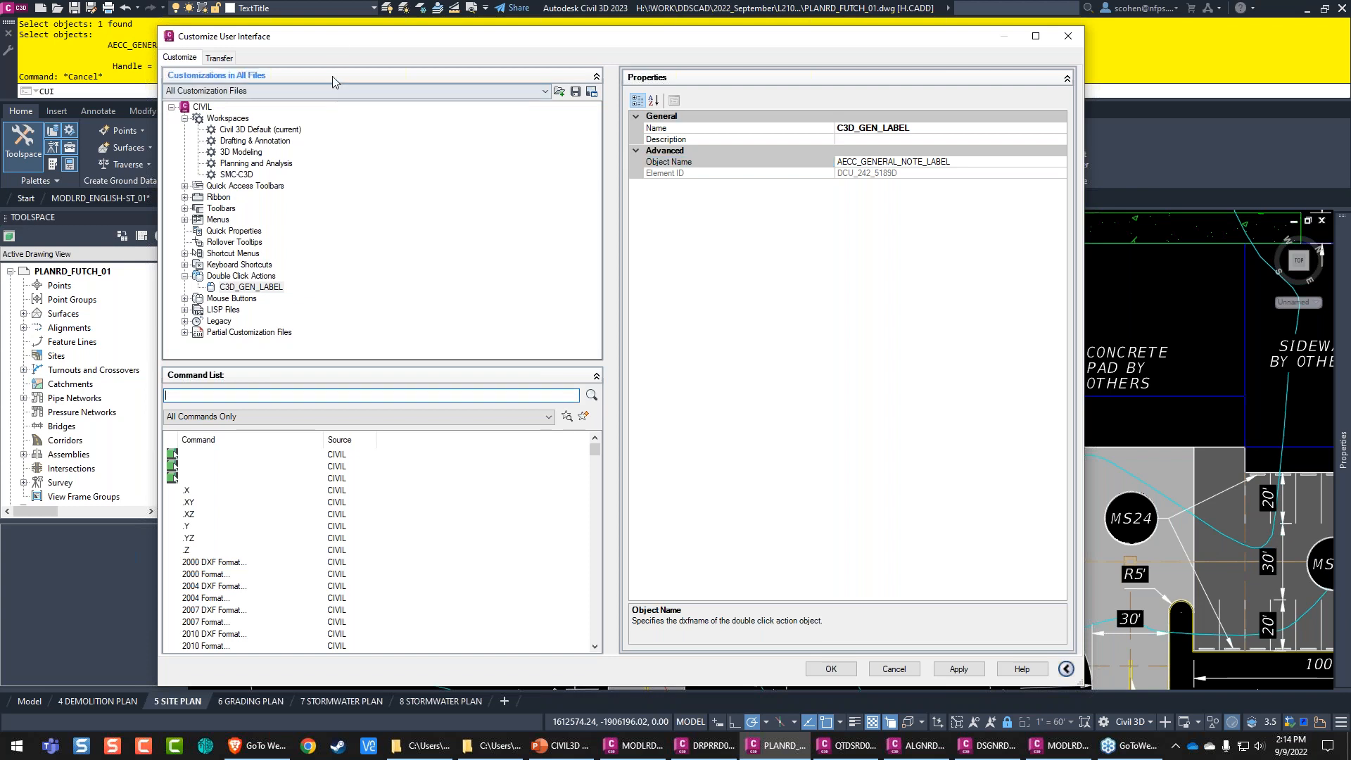
left_click_drag(339, 39, 771, 90)
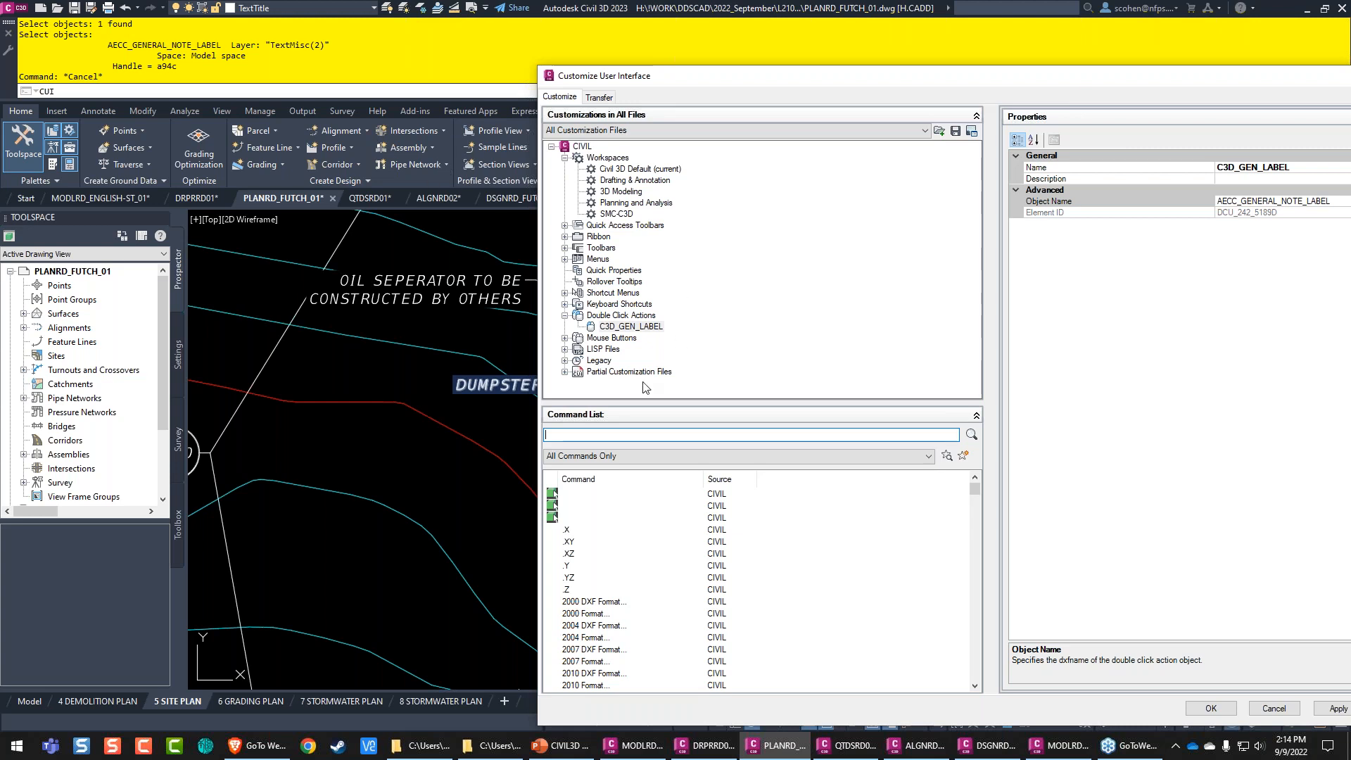
type("edit la")
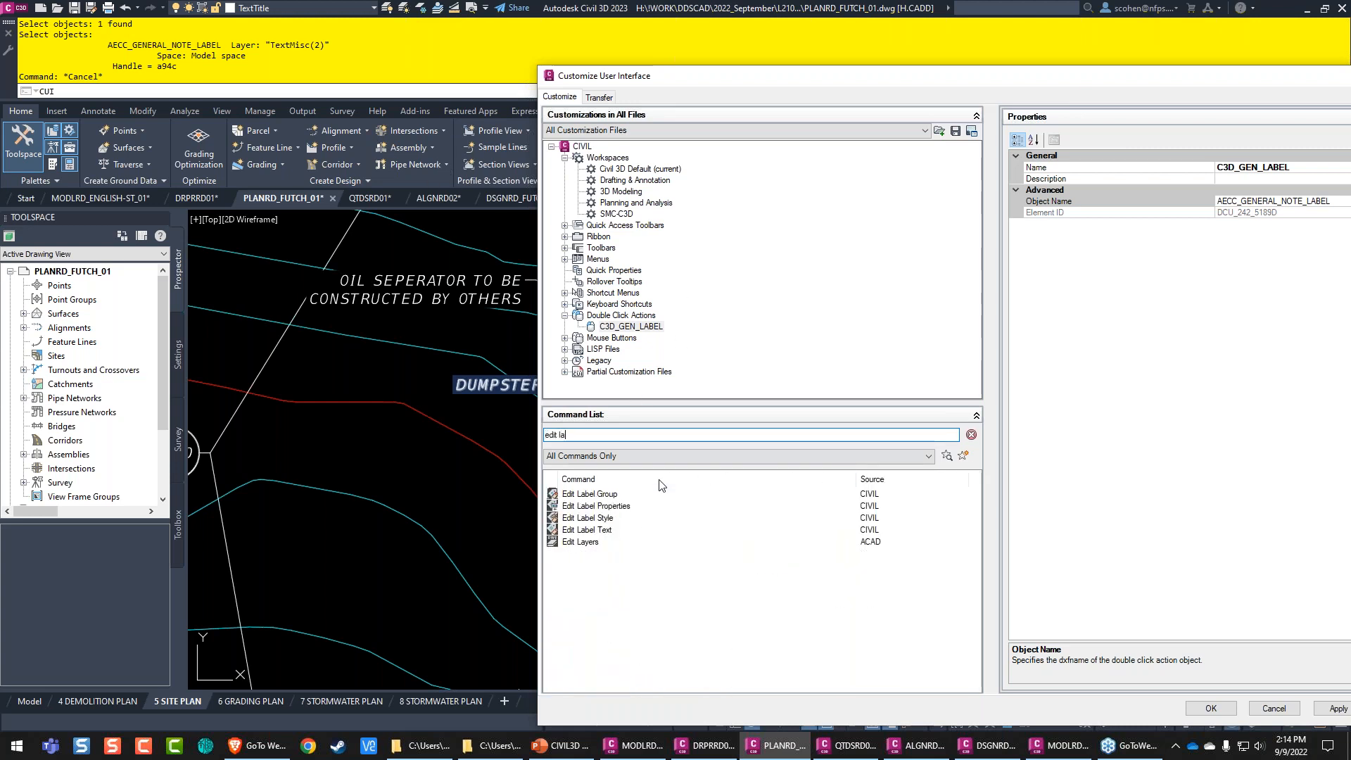
left_click(612, 530)
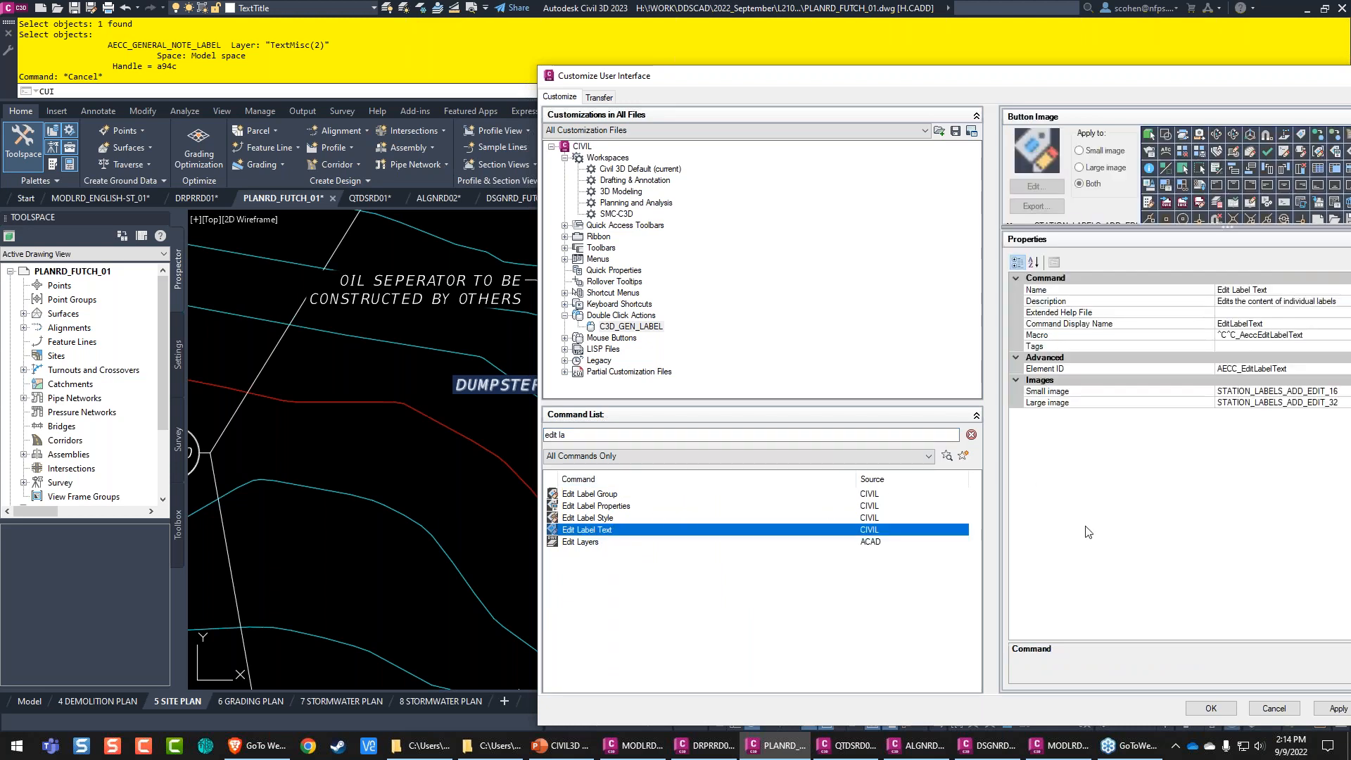
left_click(1257, 369)
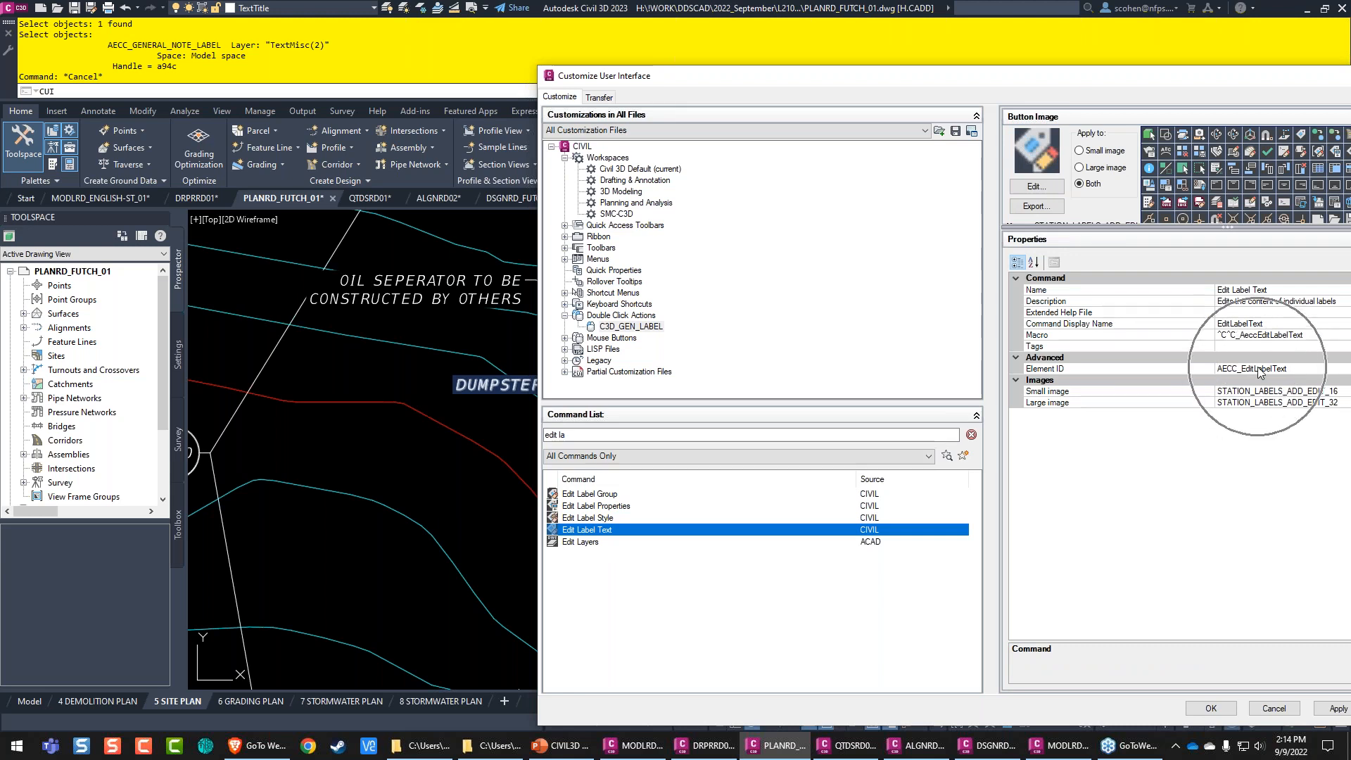
left_click_drag(618, 533, 678, 327)
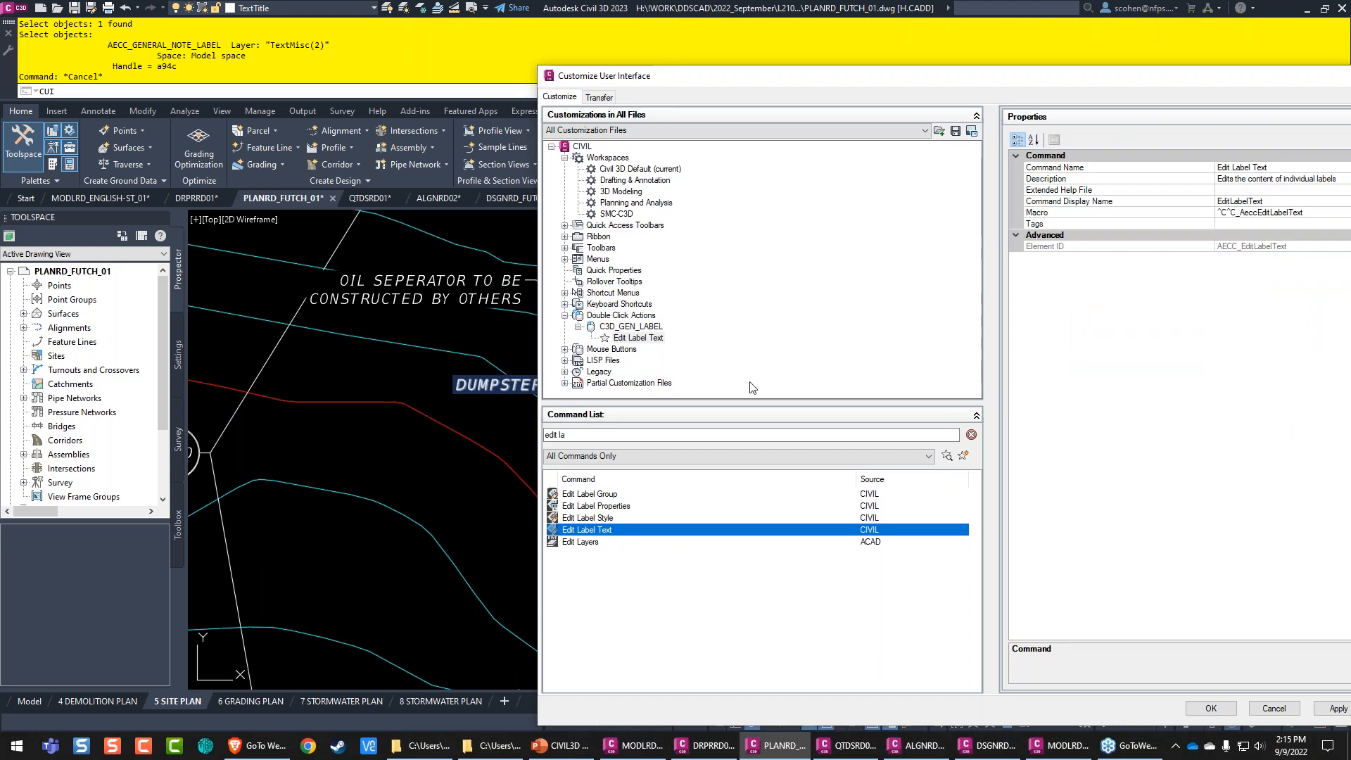
left_click(1204, 710)
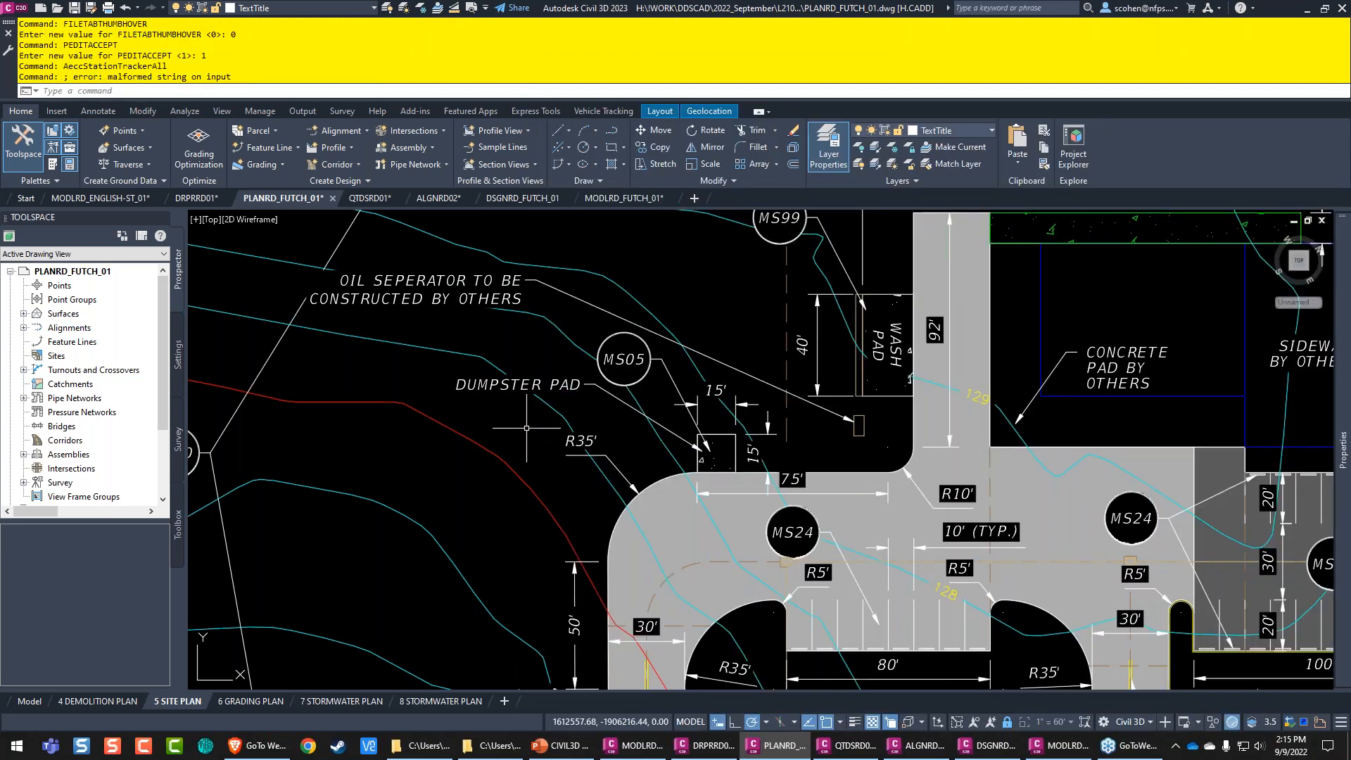
Step: Test the new action by opening the DUMPSTER PAD label's text and adding a second line reading "sdfdsfsdfsfdds"
left_click(495, 384)
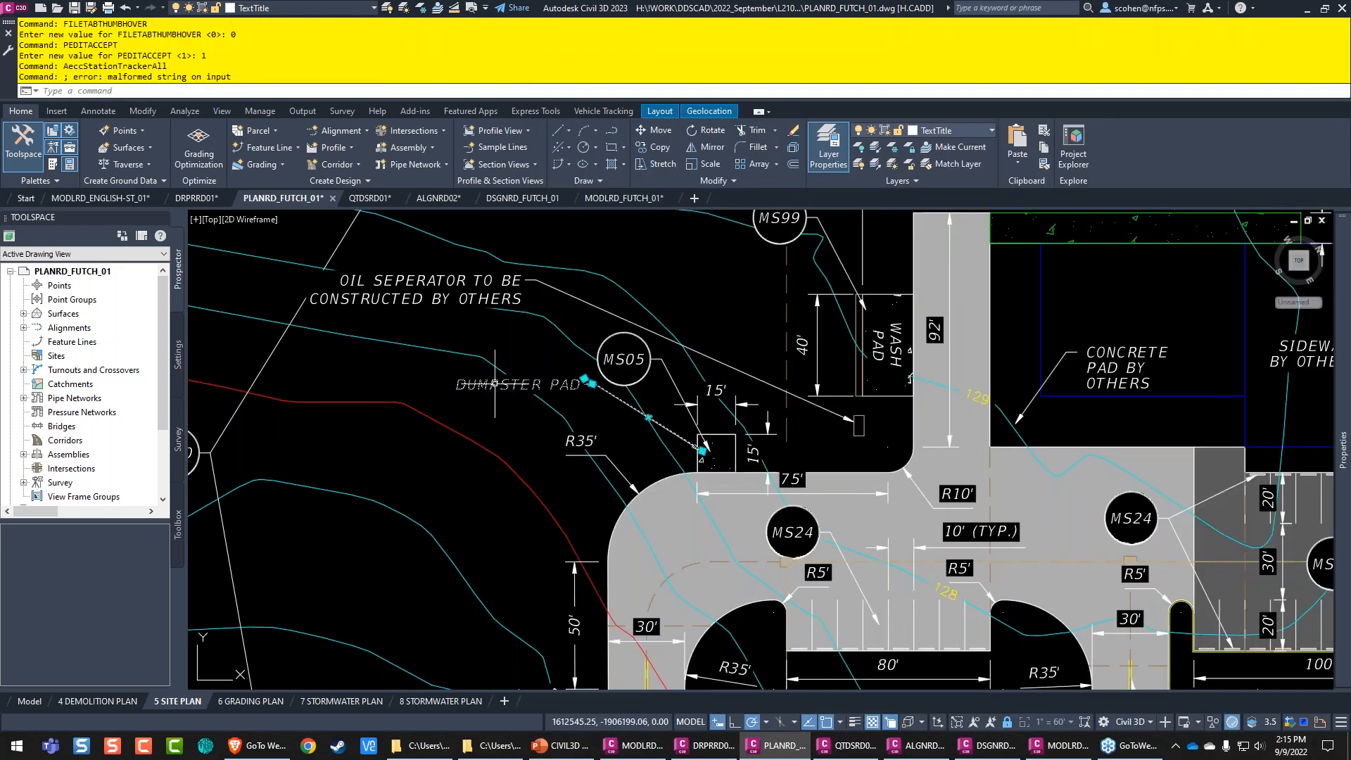
double_click(496, 384)
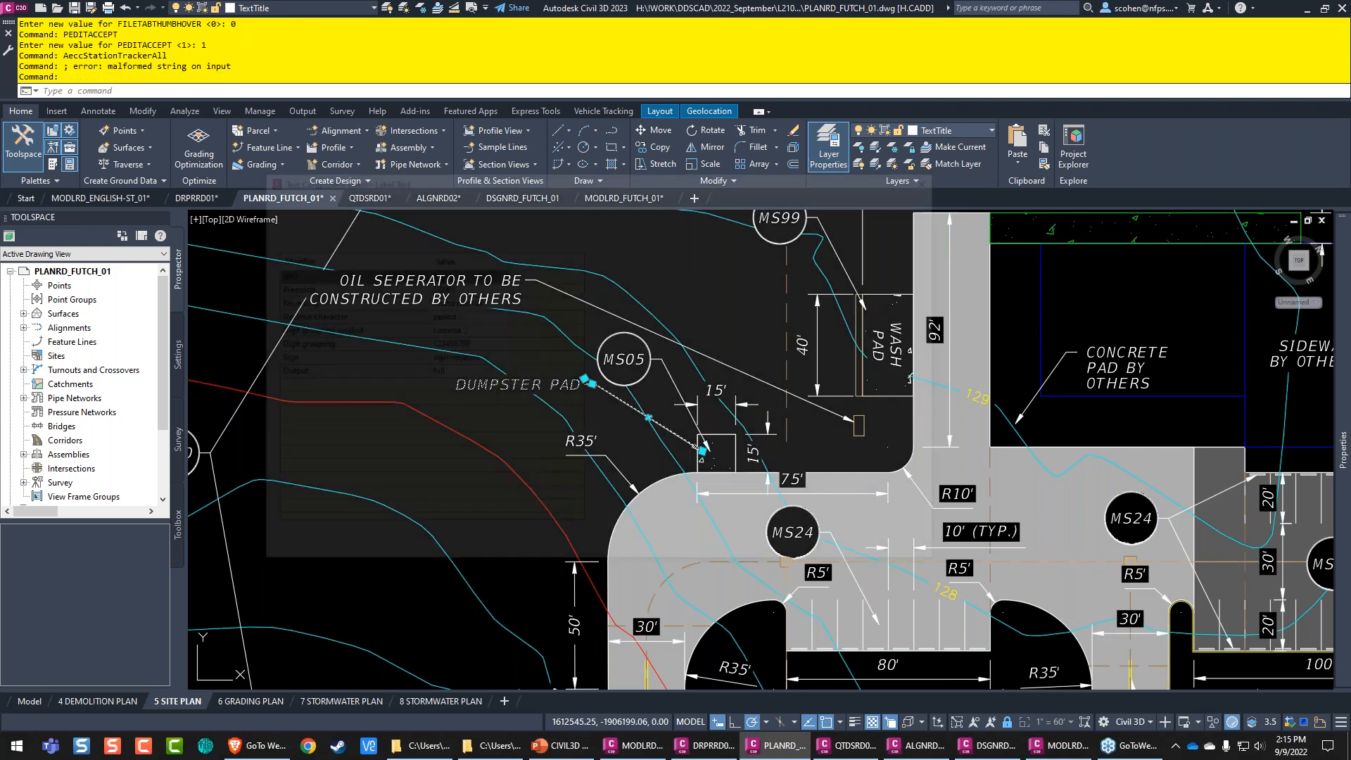
type("sdfdsfsdfsfdds")
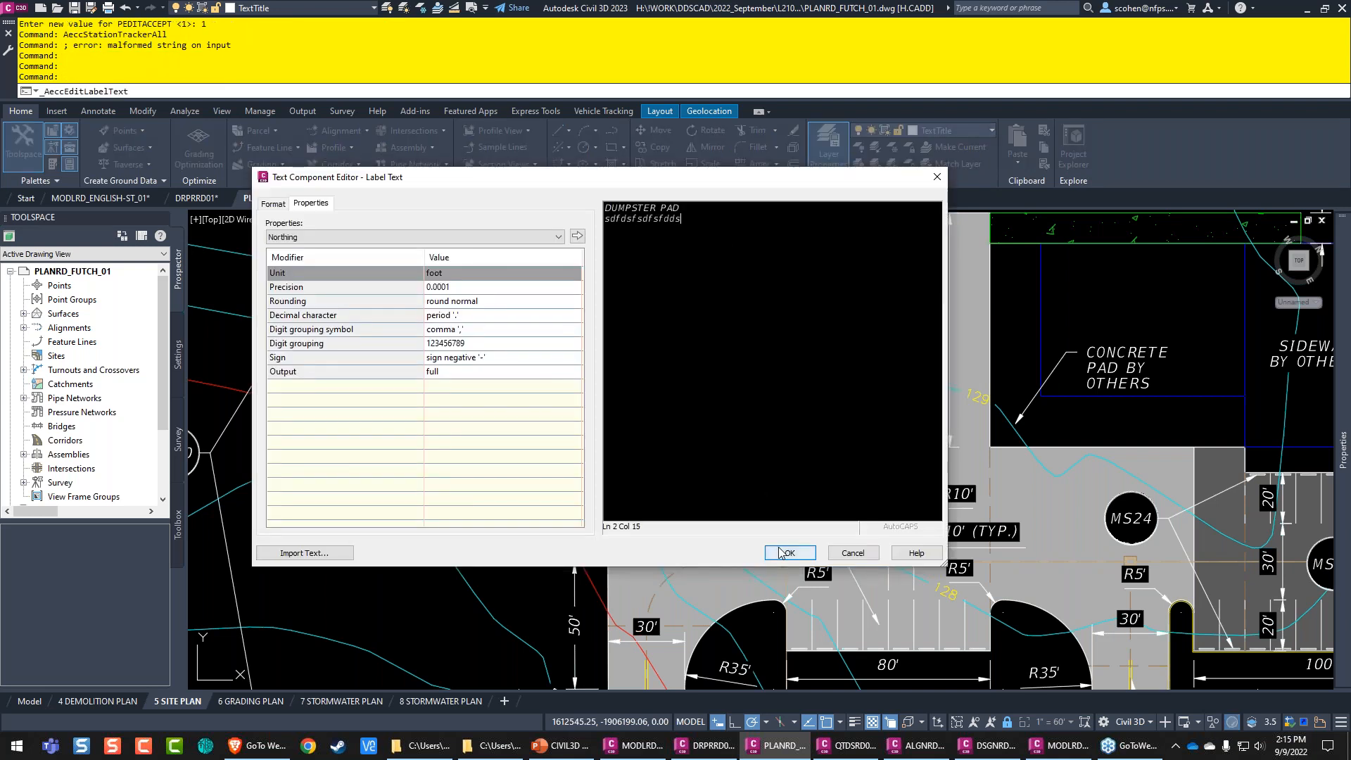
key("ctrl+a")
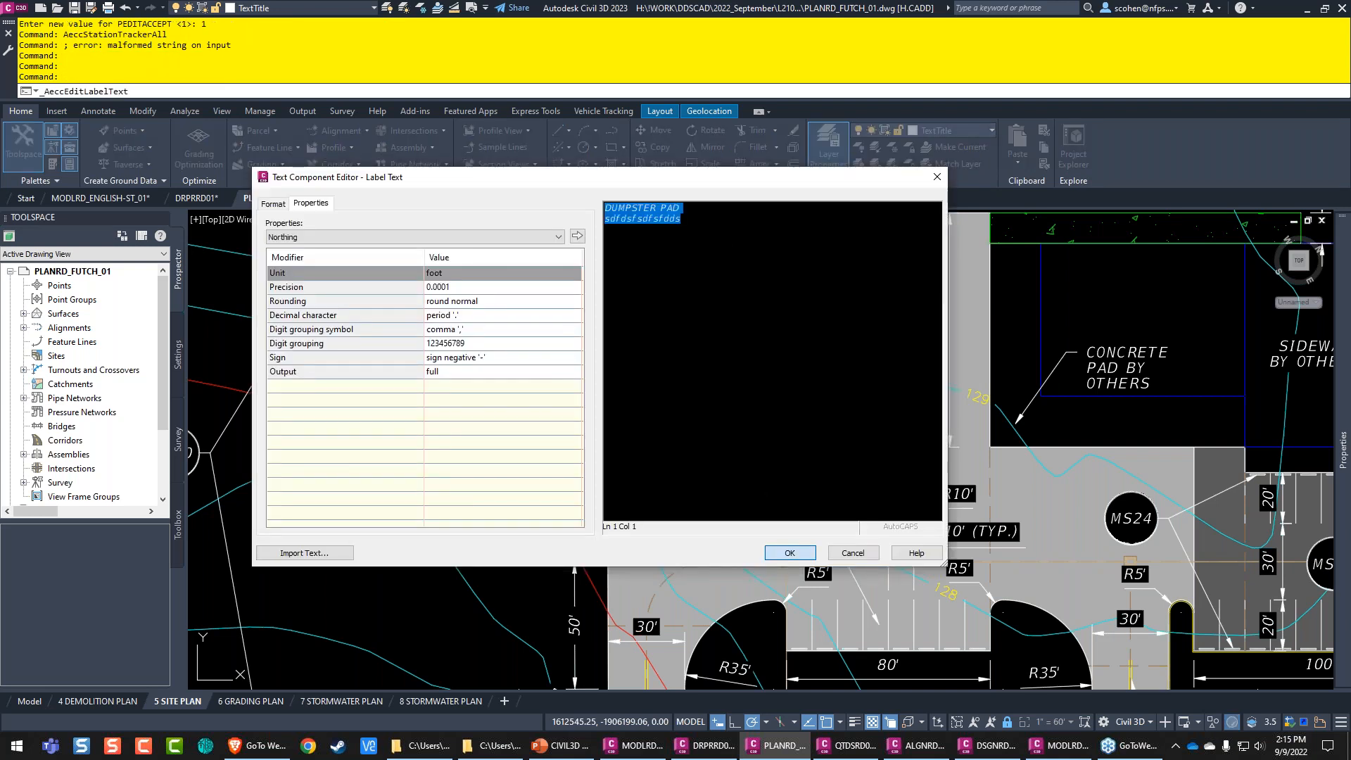
key("Escape")
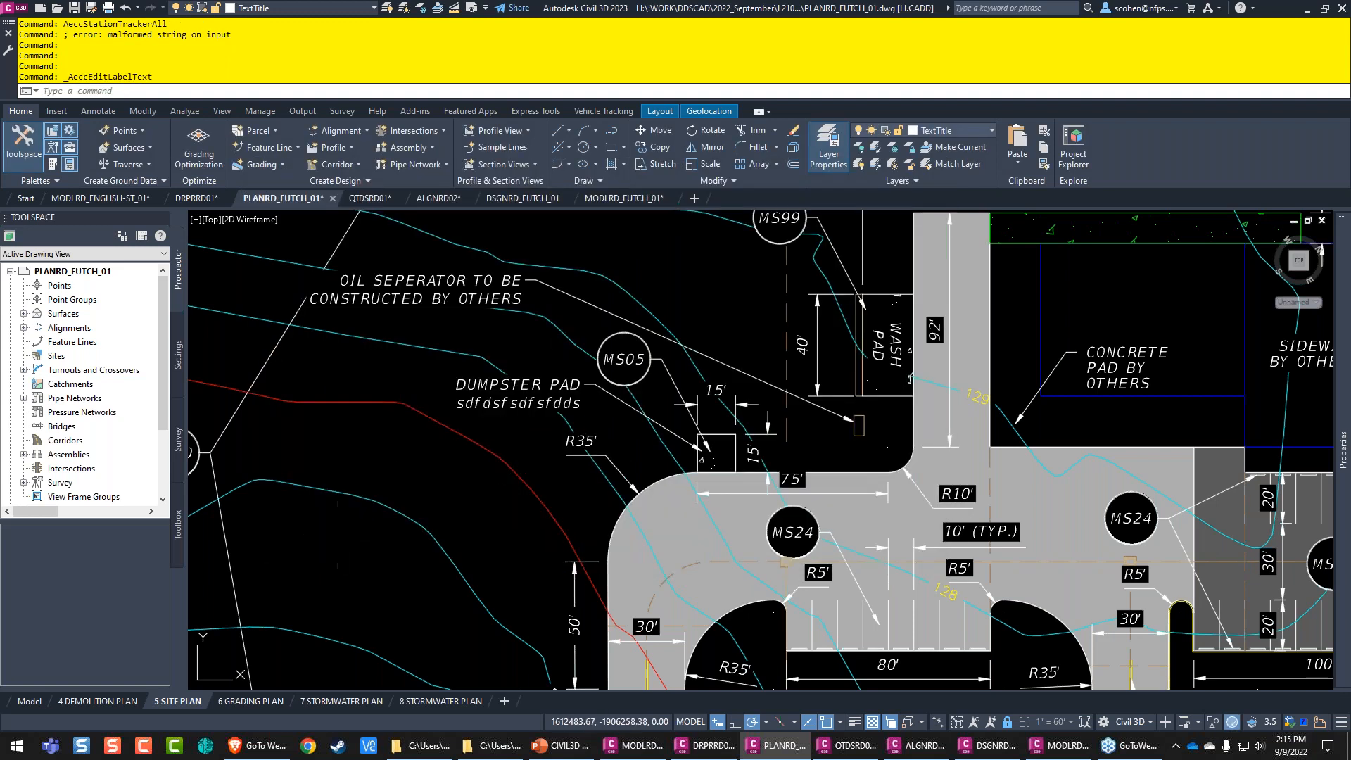
Step: Display the 7 STORMWATER PLAN layout and activate model space in its viewport at the S-5 structure label
left_click(352, 703)
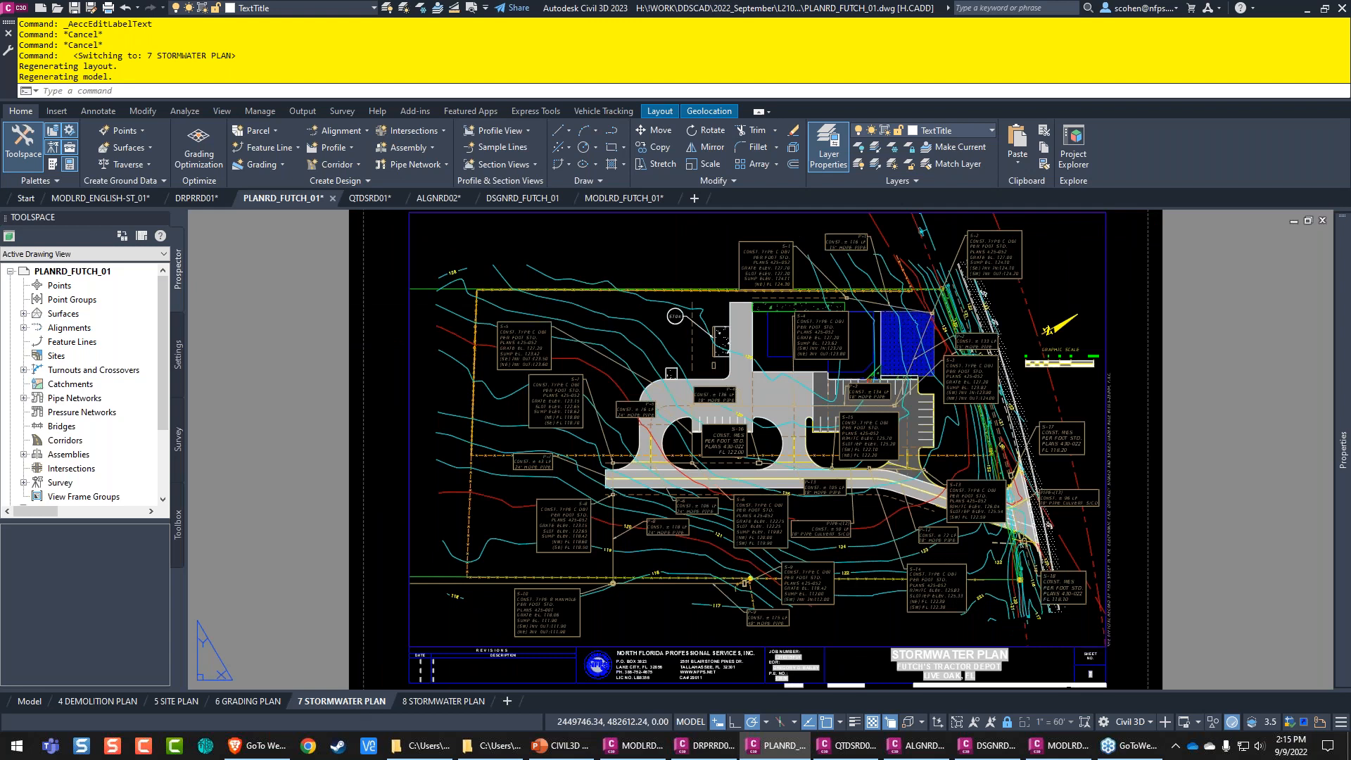
scroll(595, 394, "up", 4)
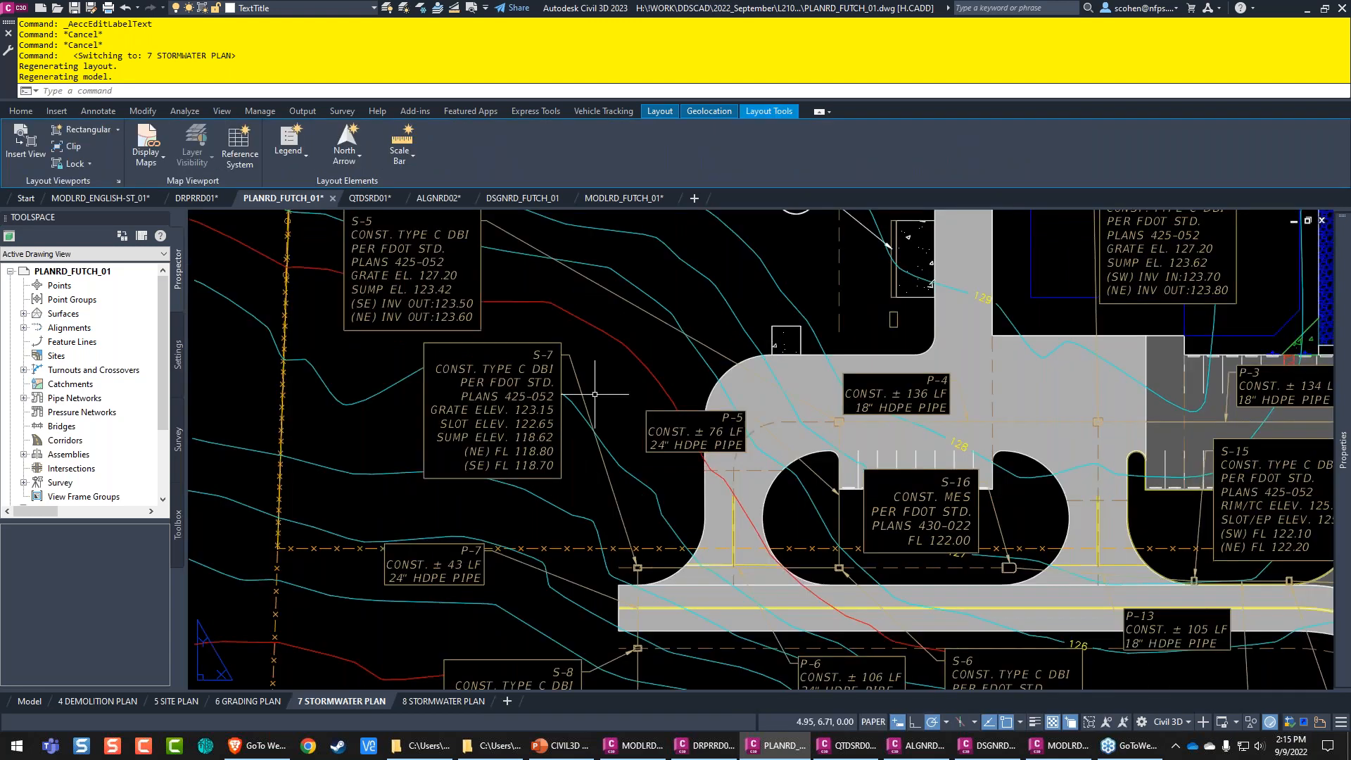
scroll(594, 394, "up", 2)
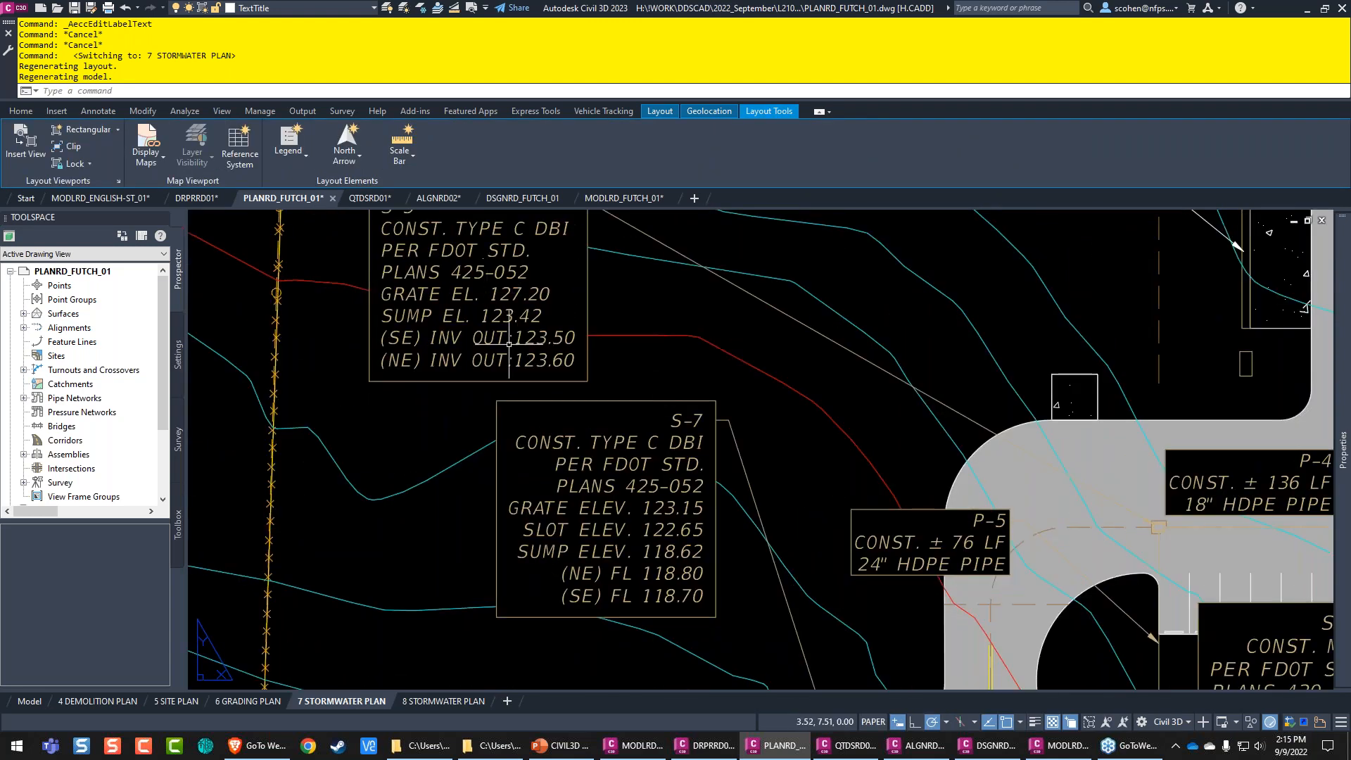
middle_click_drag(648, 336, 678, 463)
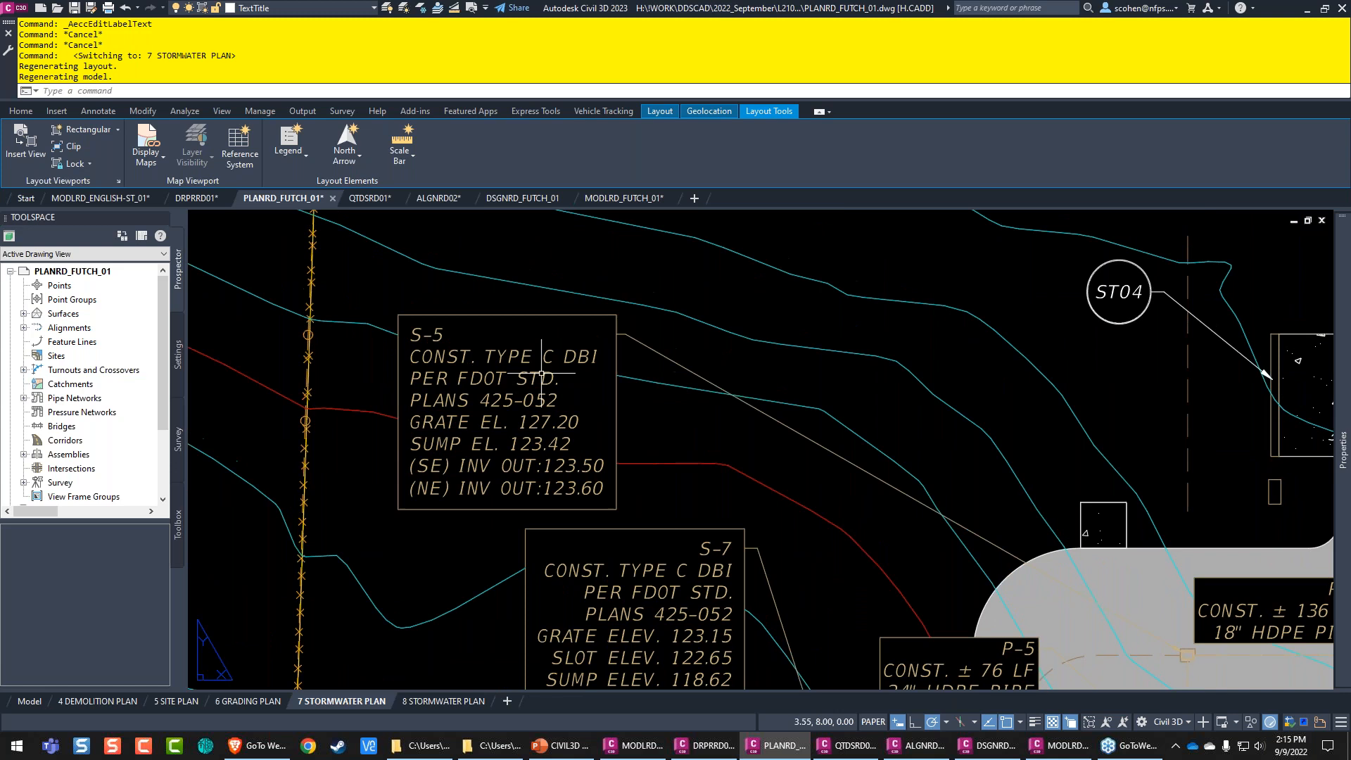
double_click(540, 310)
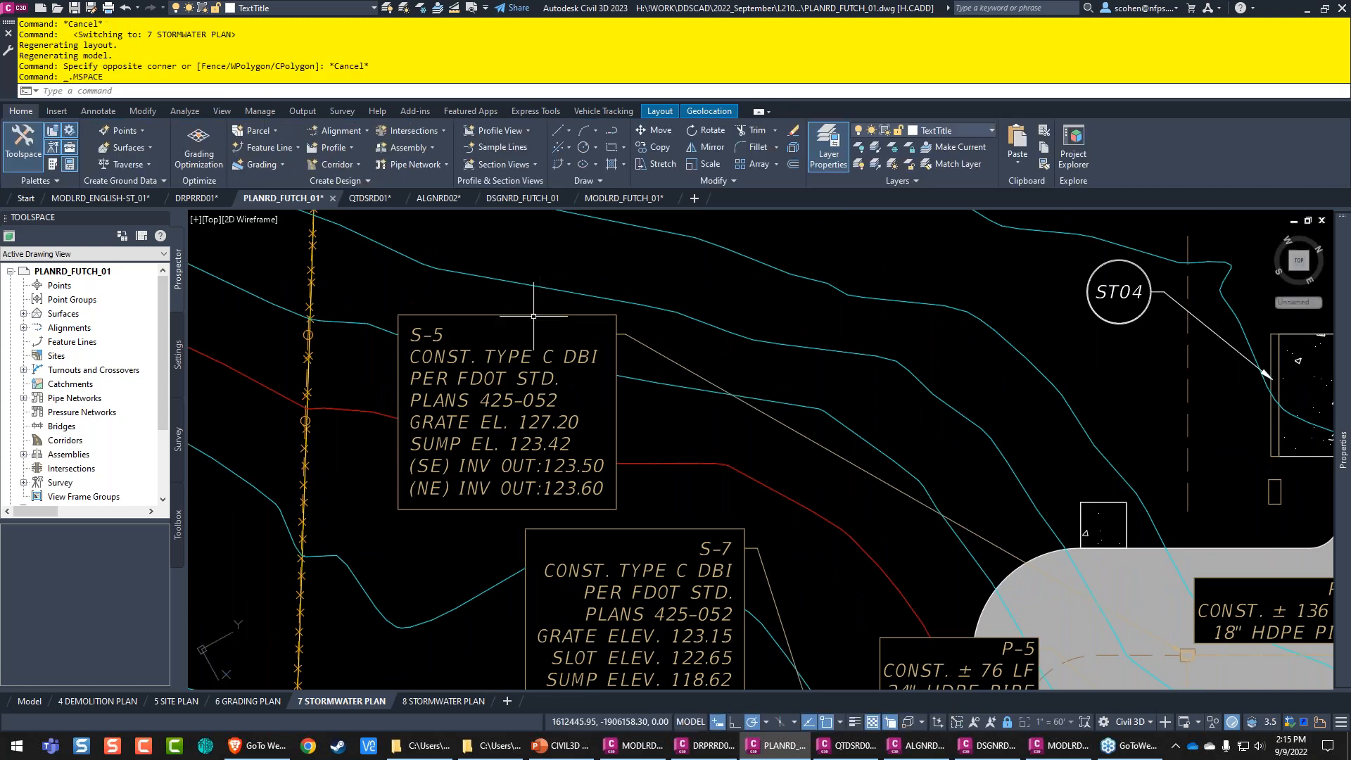
Step: List the S-5 structure label's object data and copy its object type name AECC_STRUCTURE_LABEL
left_click(534, 316)
type("LI")
left_click(673, 352)
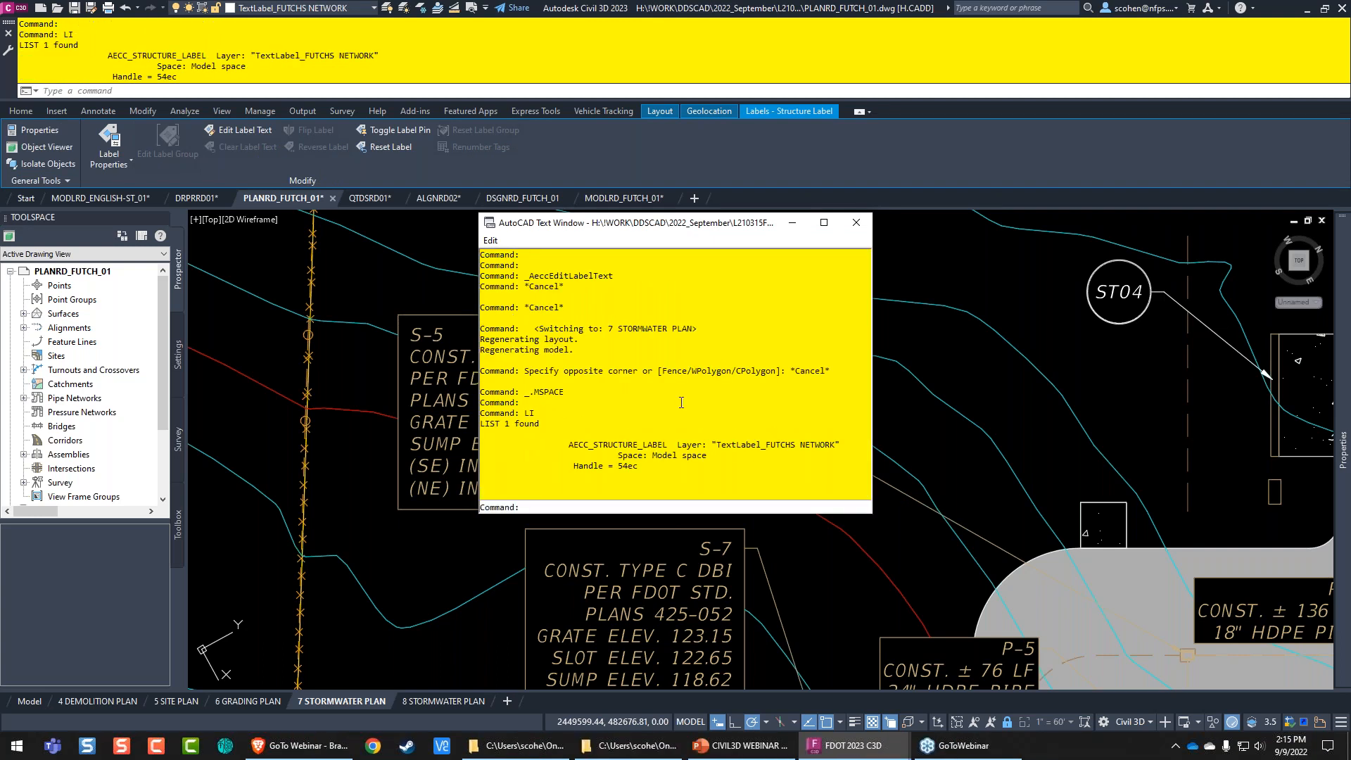
double_click(642, 445)
key("ctrl+c")
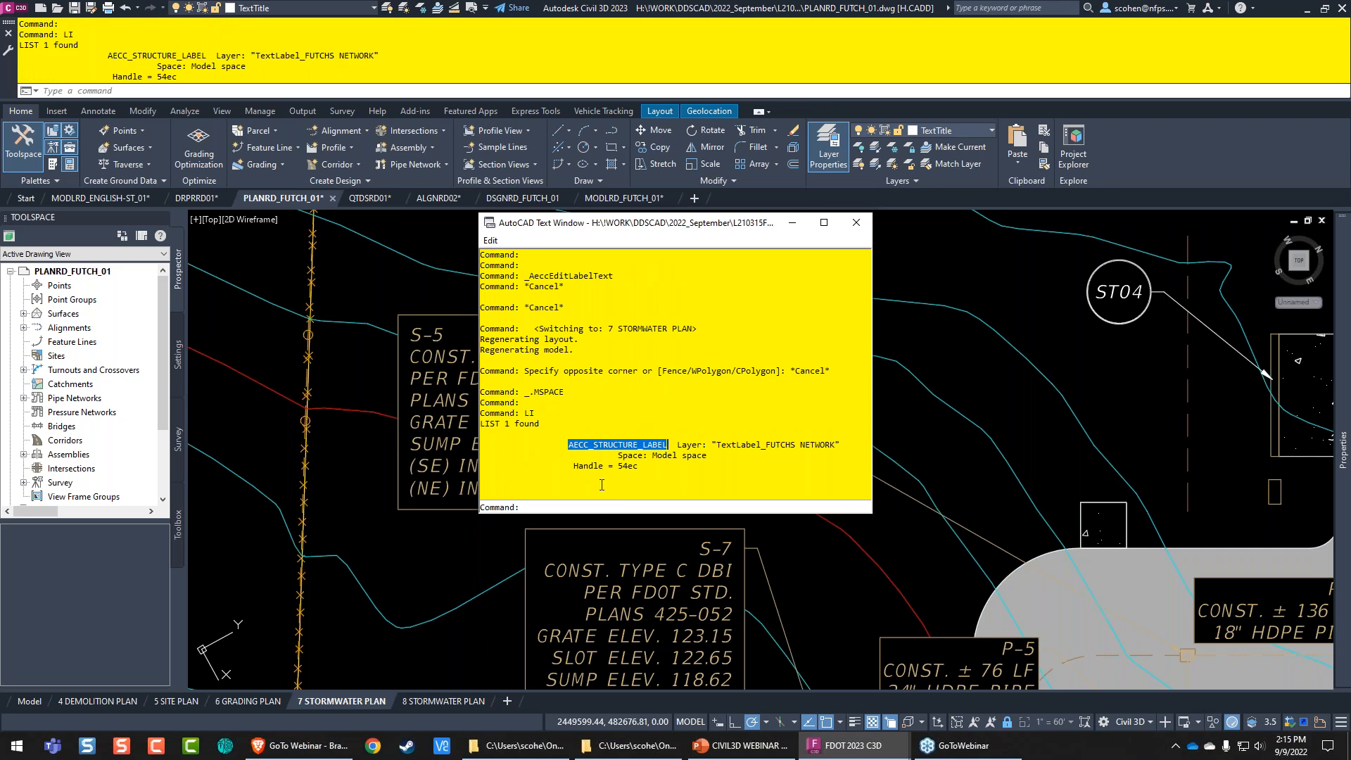
Step: Reopen the user interface customization with CUI and duplicate the C3D_GEN_LABEL double-click action
type("cui")
key("F2")
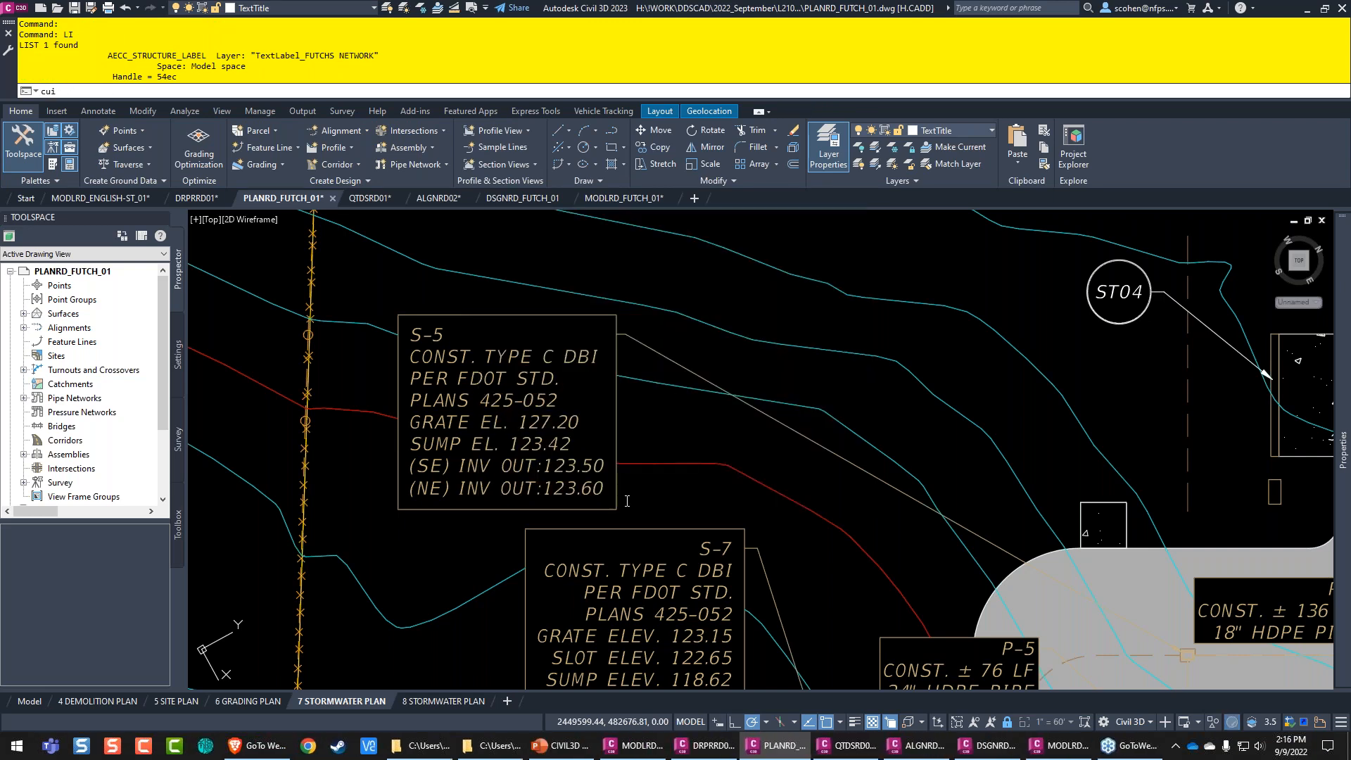
key("Return")
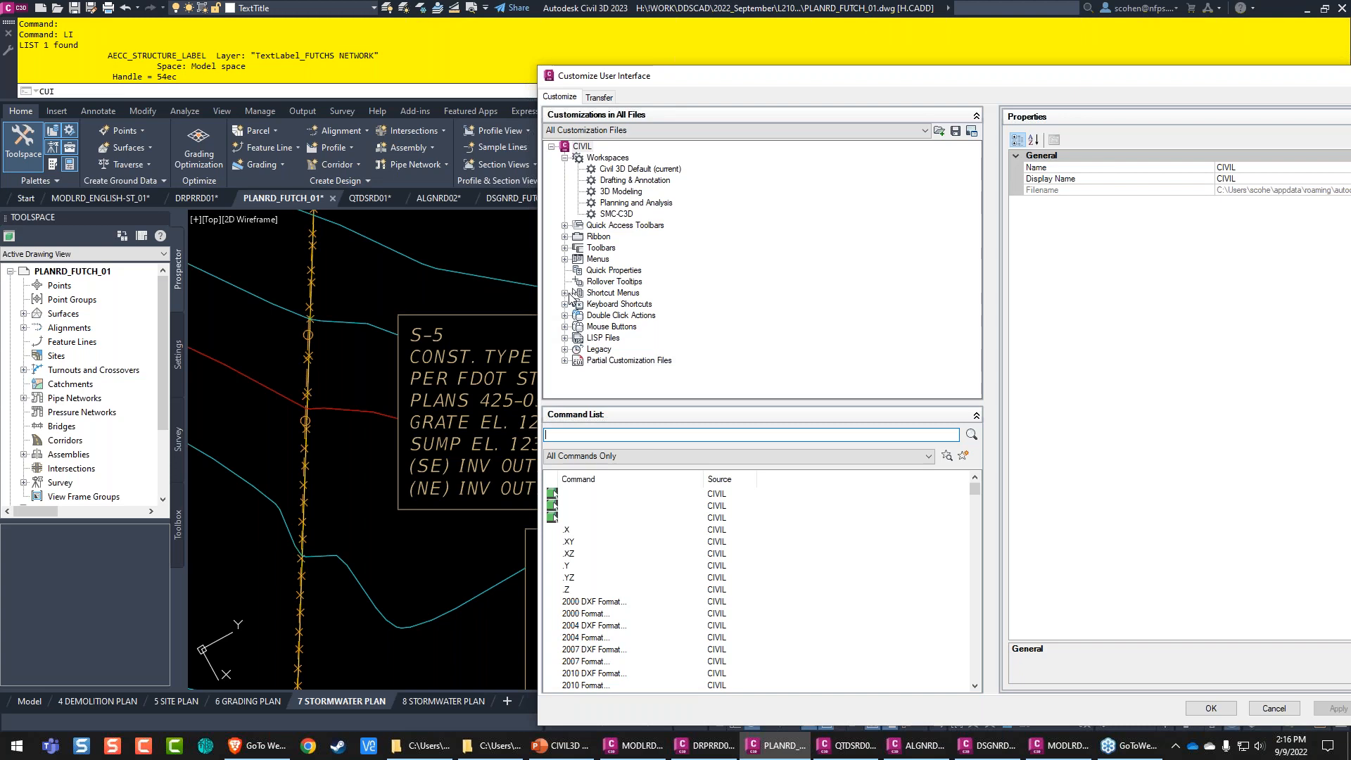
left_click(565, 316)
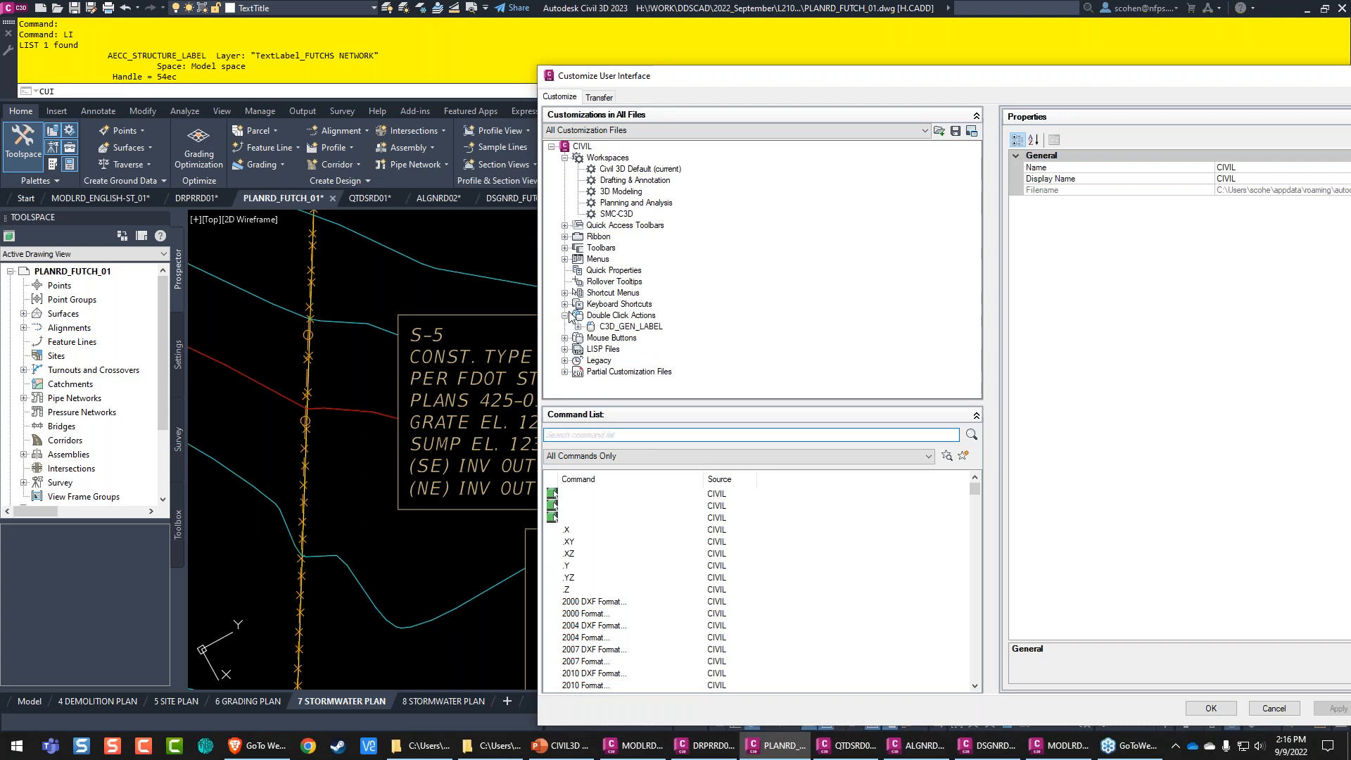
right_click(645, 326)
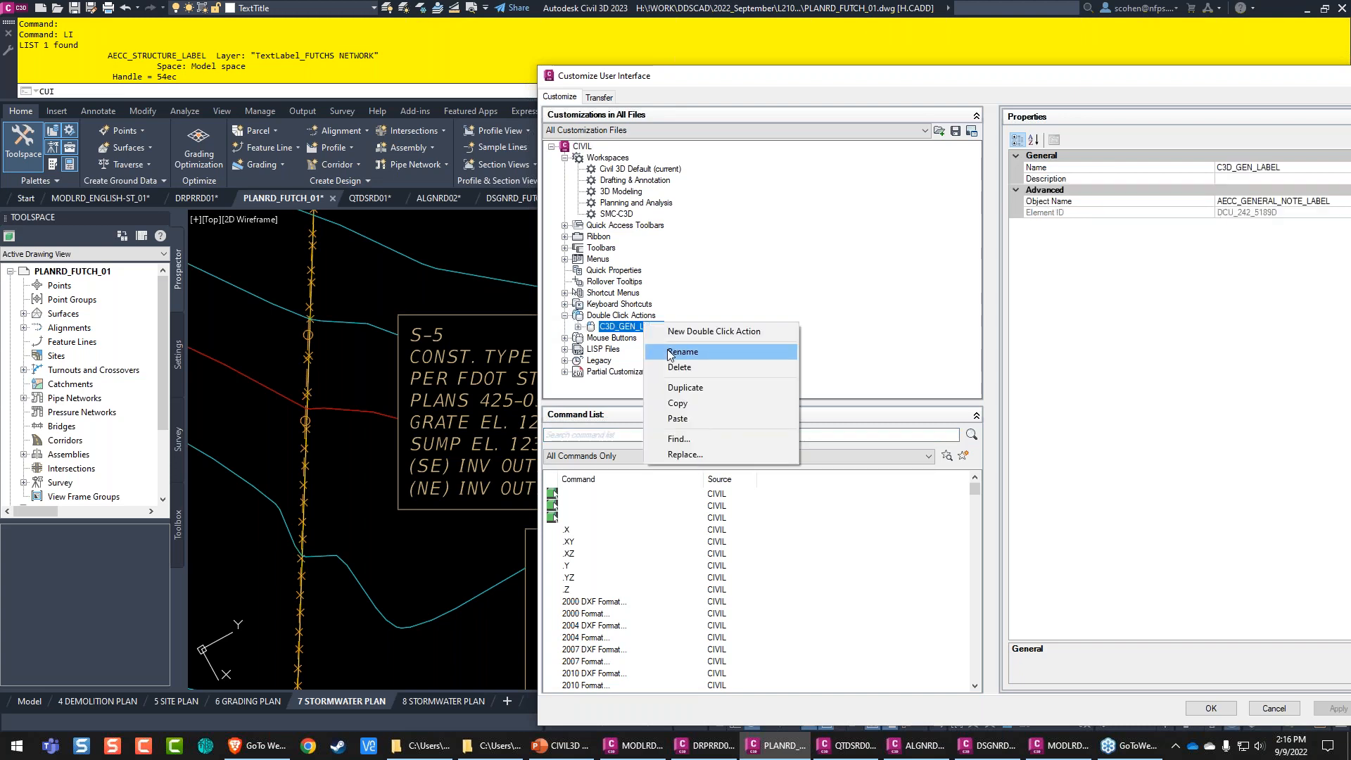
left_click(685, 388)
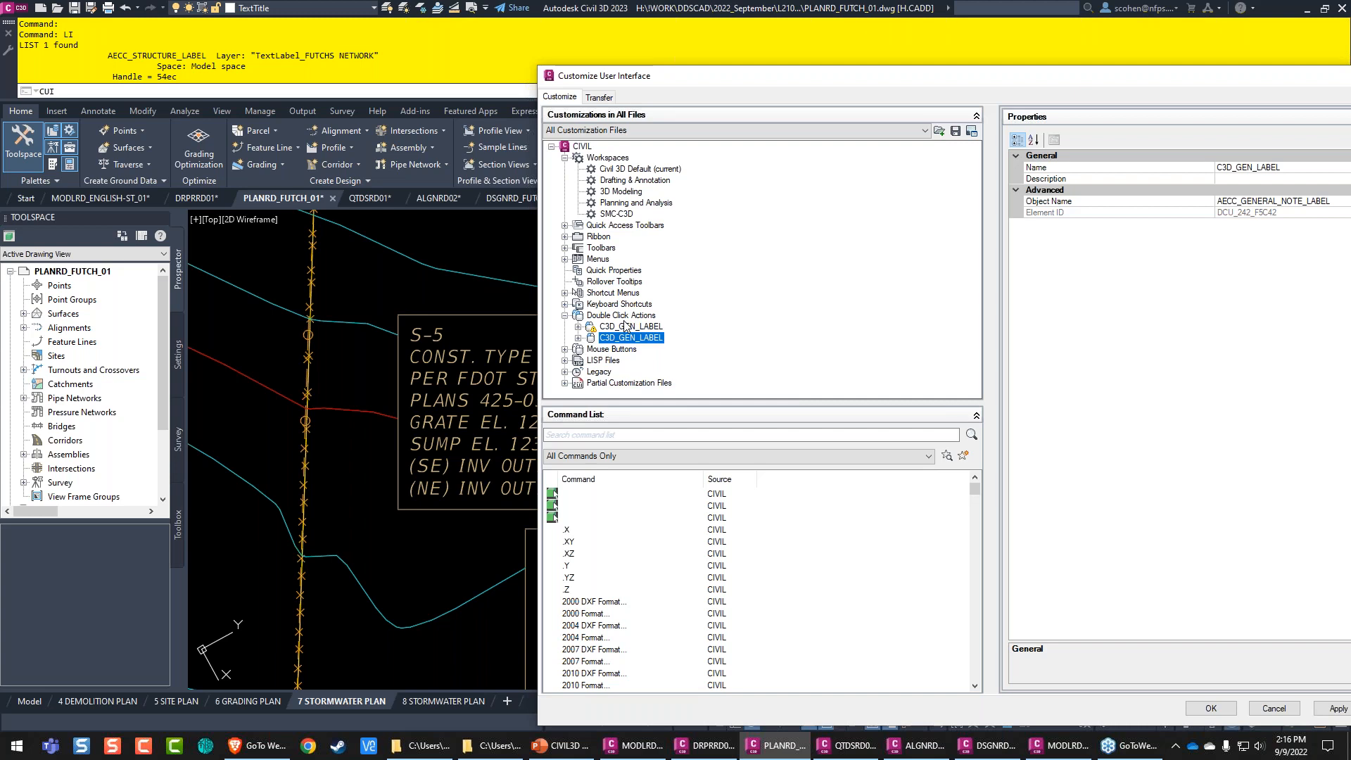
left_click(625, 326)
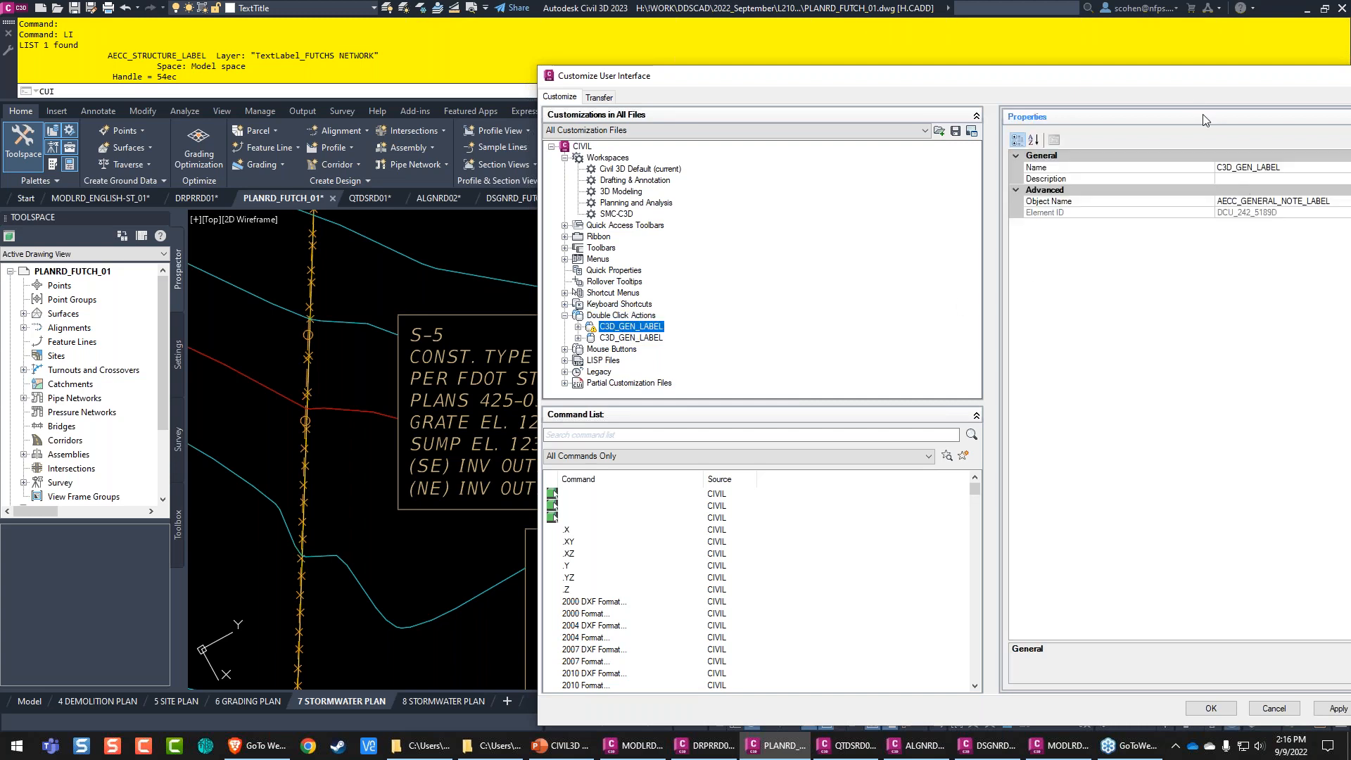
Step: Rename the duplicated double-click action as C3D_STRUC_LABEL
left_click_drag(1163, 81, 826, 40)
left_click(916, 135)
key("BackSpace")
key("BackSpace")
key("BackSpace")
type("STRUC")
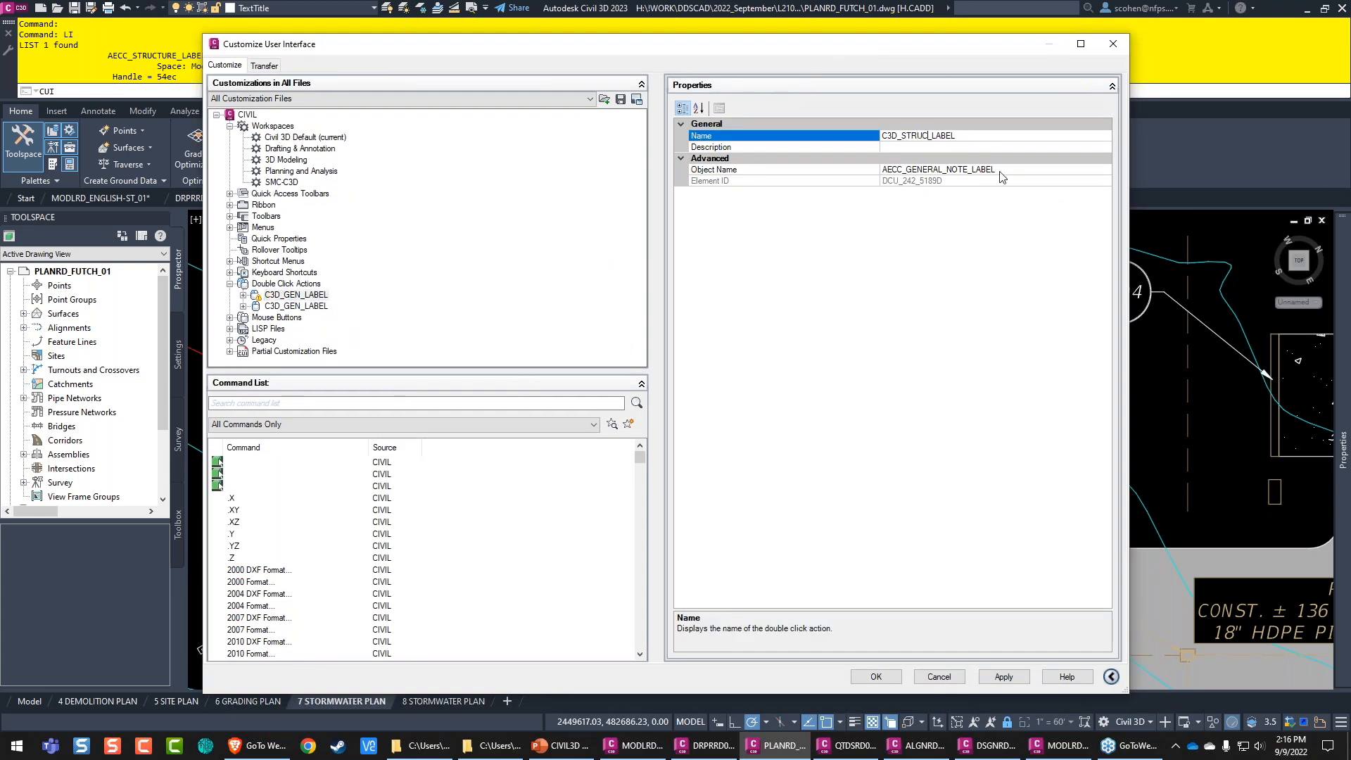
Step: Set the C3D_STRUC_LABEL action's object name to the copied AECC_STRUCTURE_LABEL and accept the customization
left_click(1000, 169)
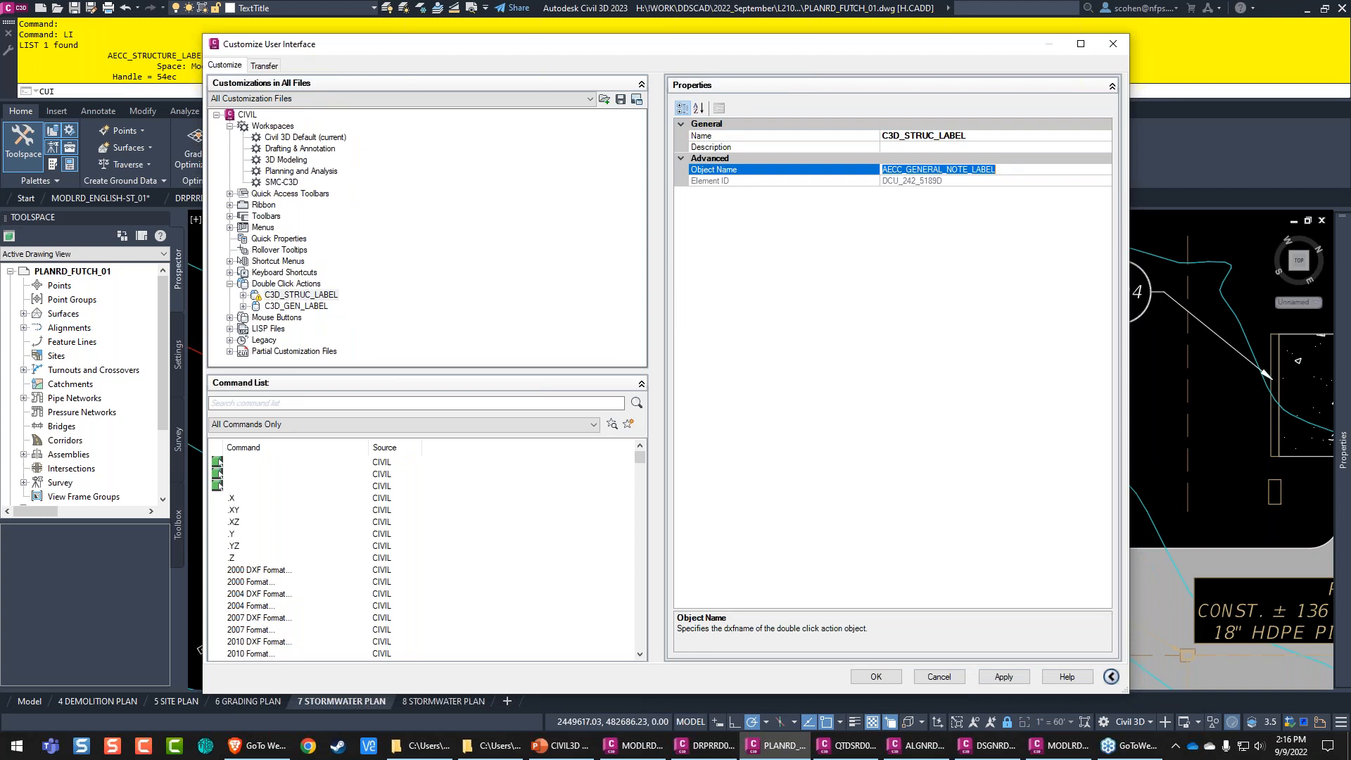
key("ctrl+v")
key("Return")
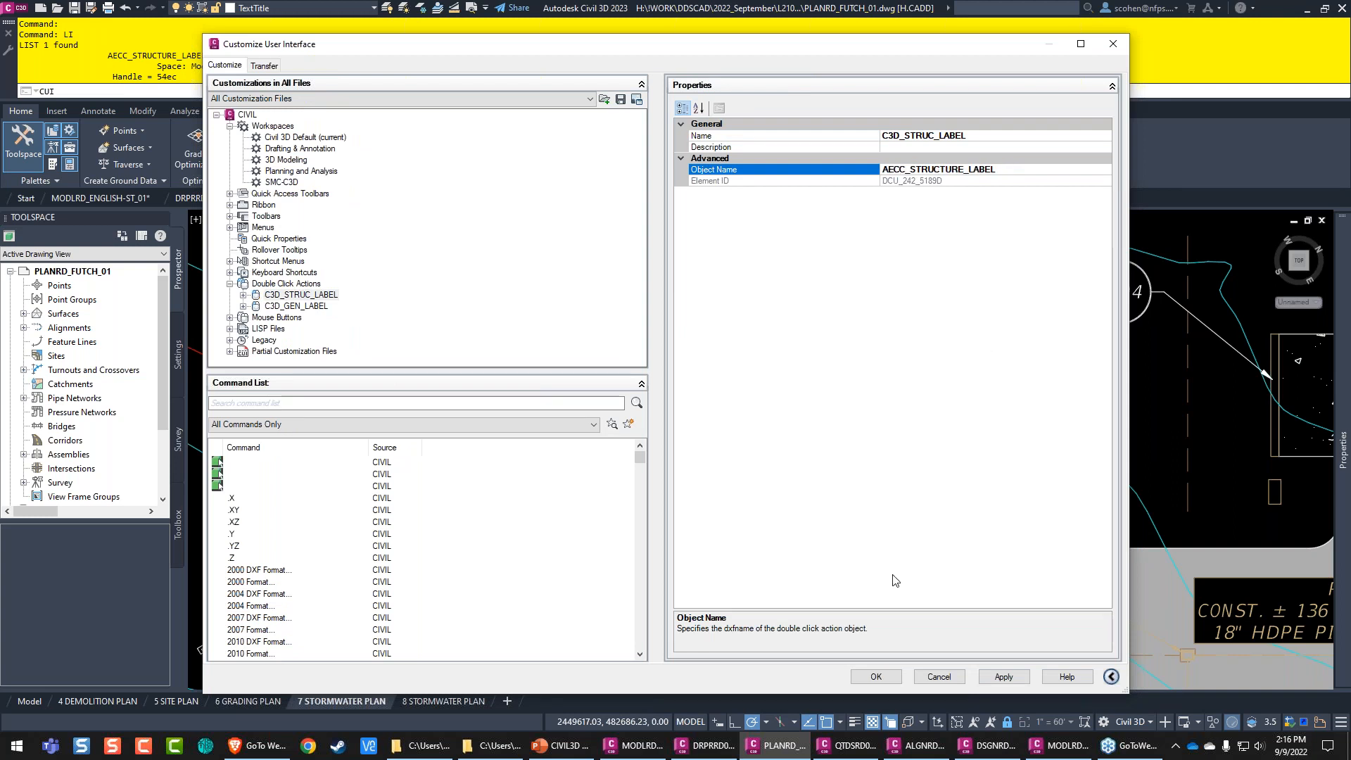
left_click(874, 677)
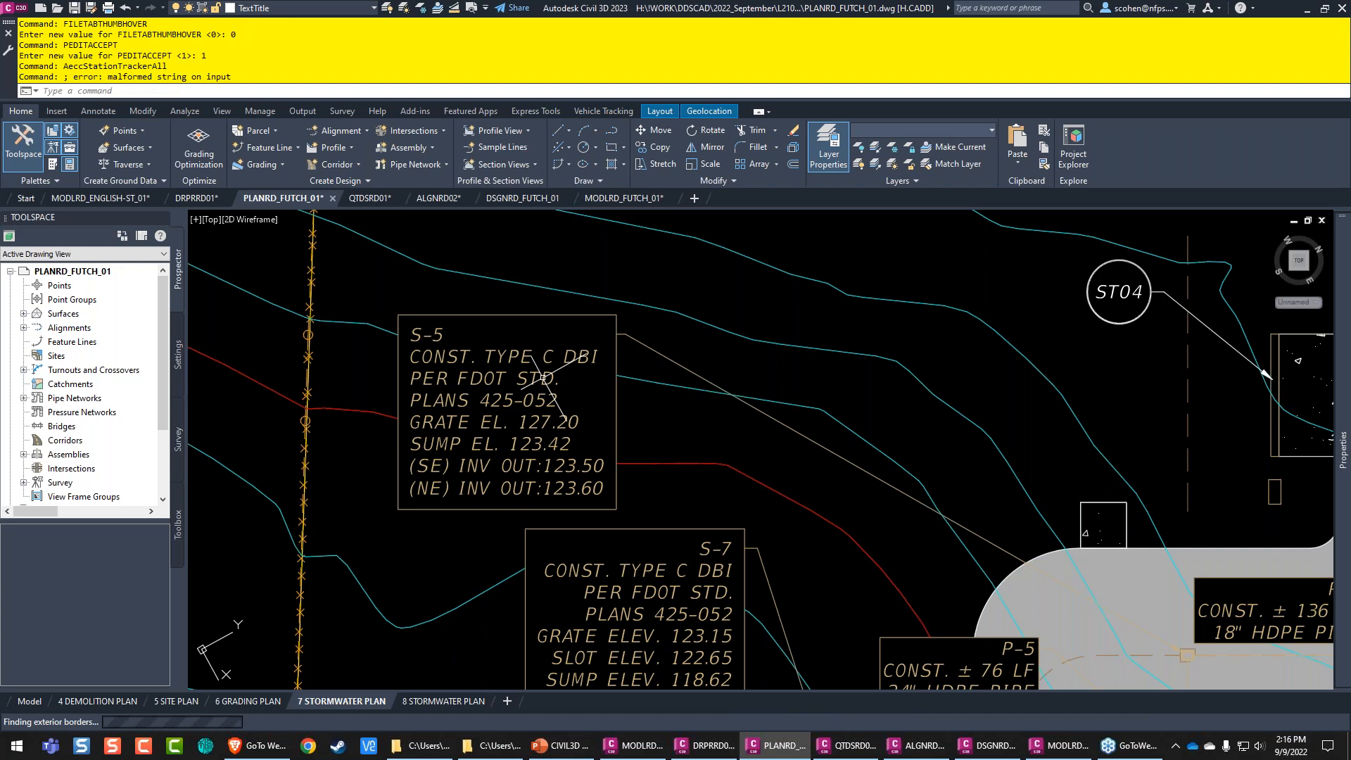
Step: Test the new action by opening the S-5 structure label's text for editing, and close the editor without changes
left_click(435, 332)
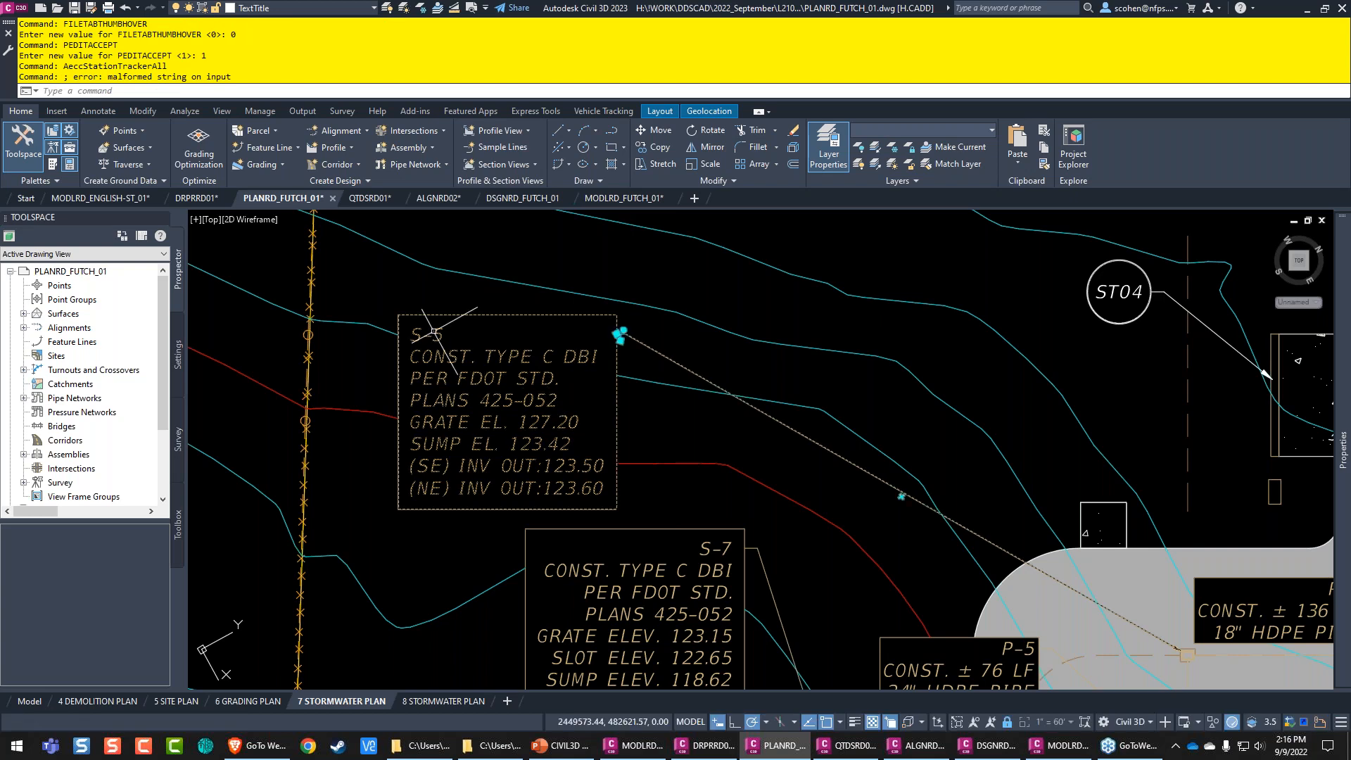
double_click(434, 332)
left_click(619, 430)
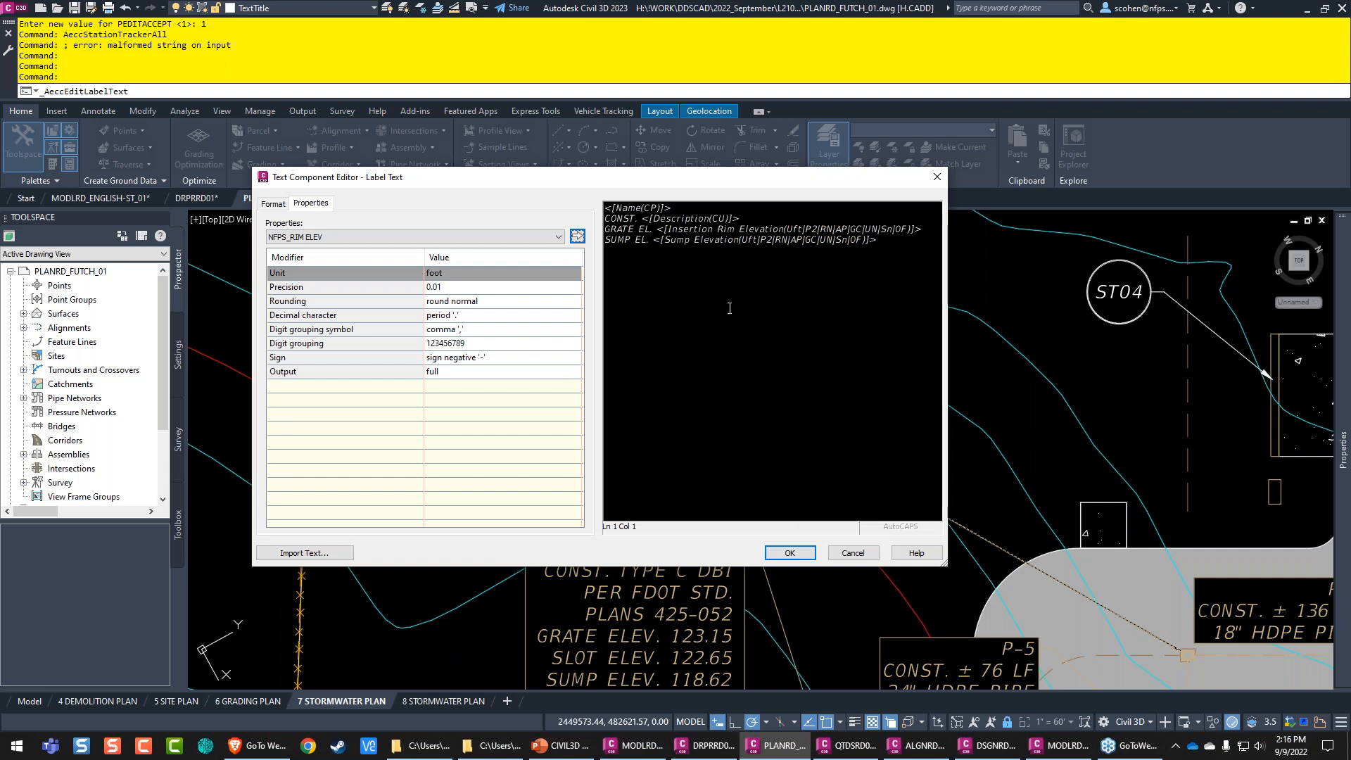
left_click(857, 554)
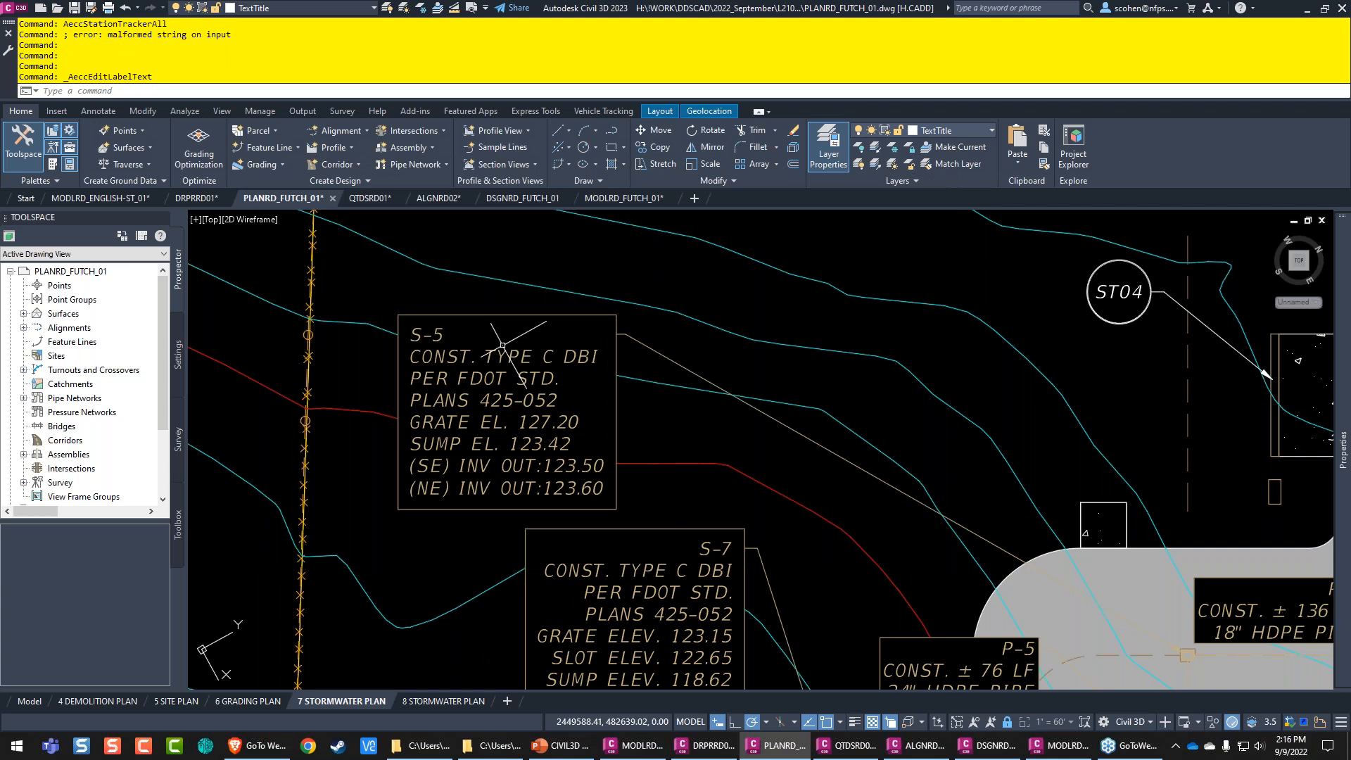
left_click(503, 345)
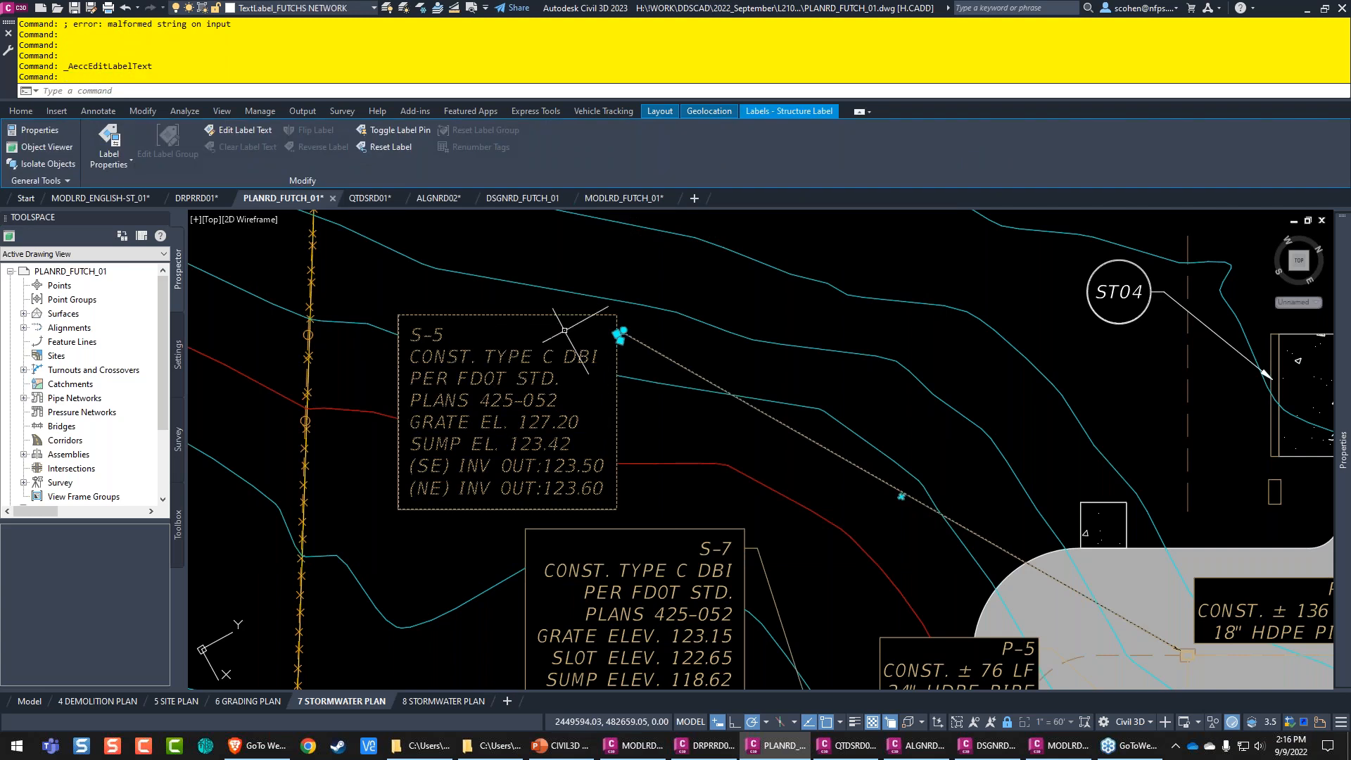
key("Escape")
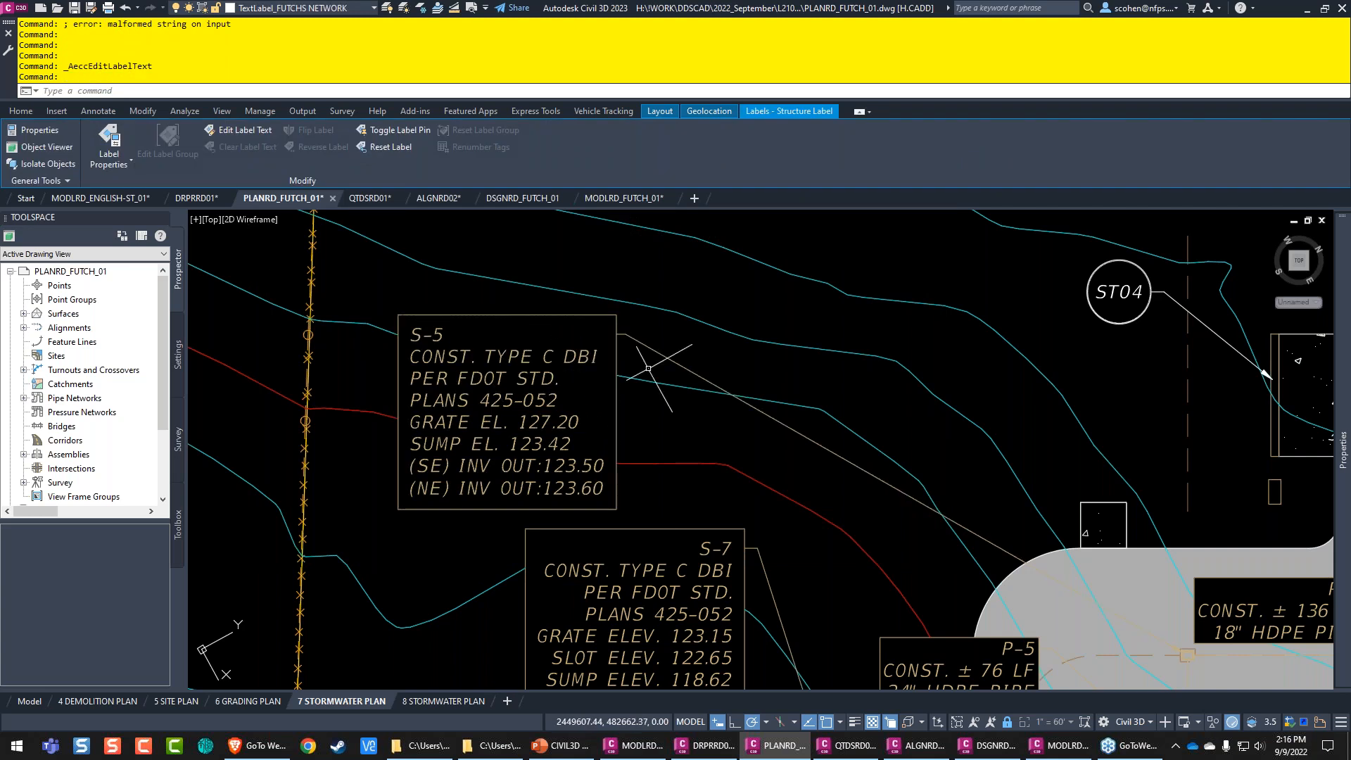
key("Escape")
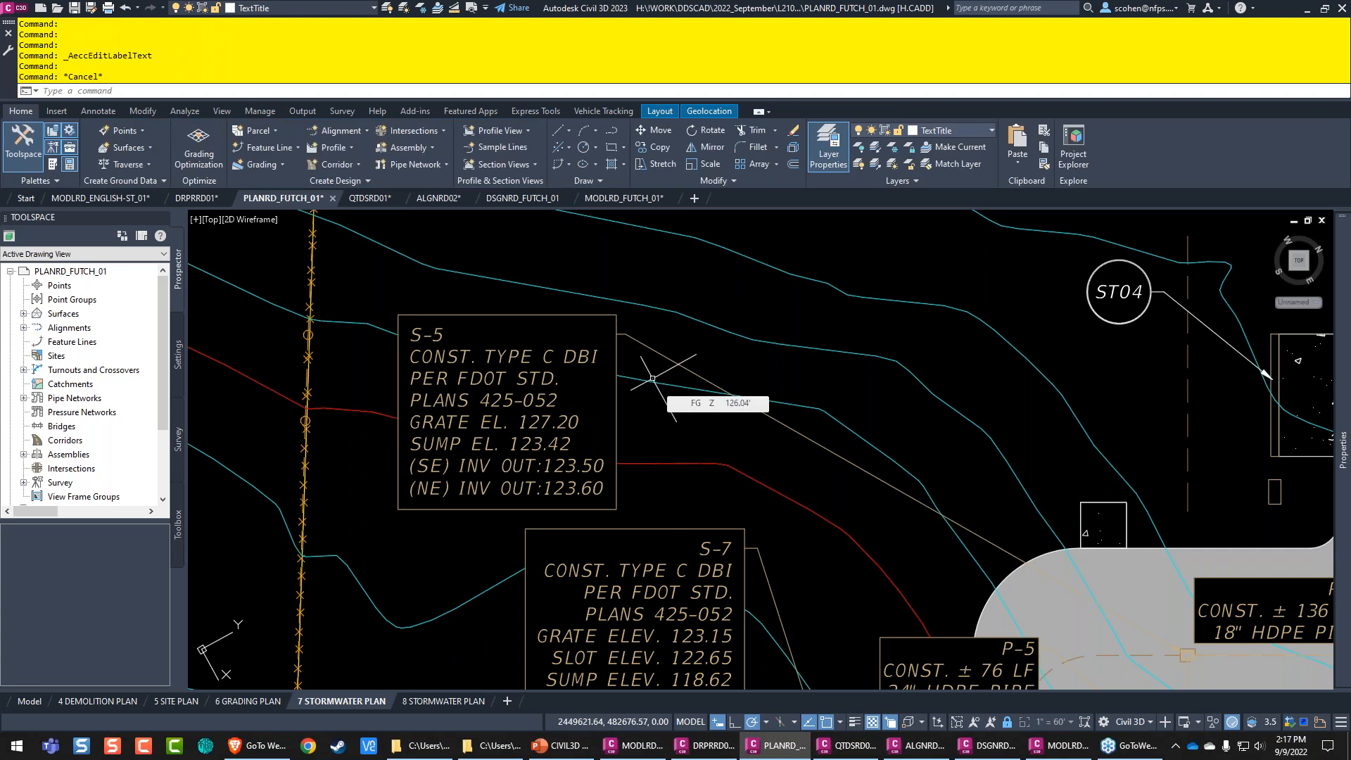
left_click(521, 351)
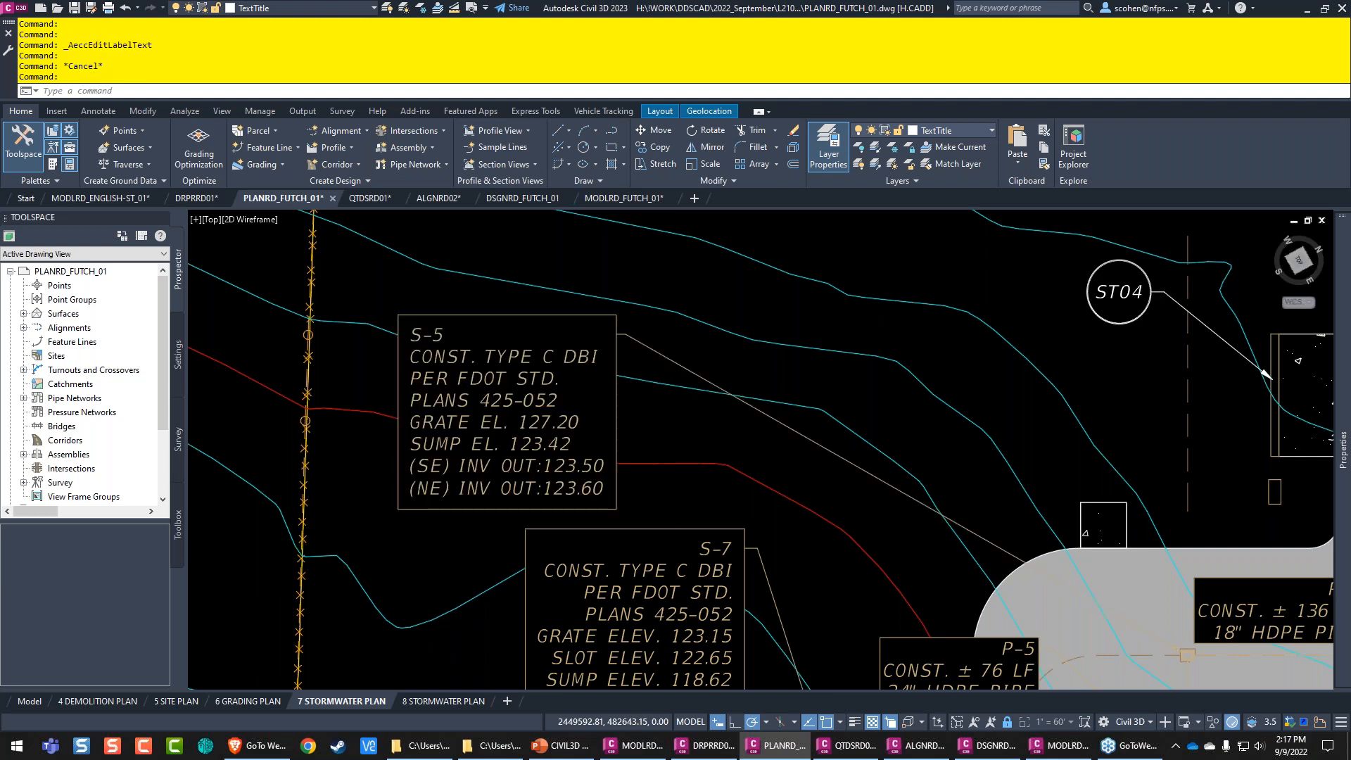
Step: Return to paper space and reactivate model space in the viewport near the P-4 and P-5 pipe labels
middle_click(314, 424)
middle_click(315, 424)
double_click(314, 424)
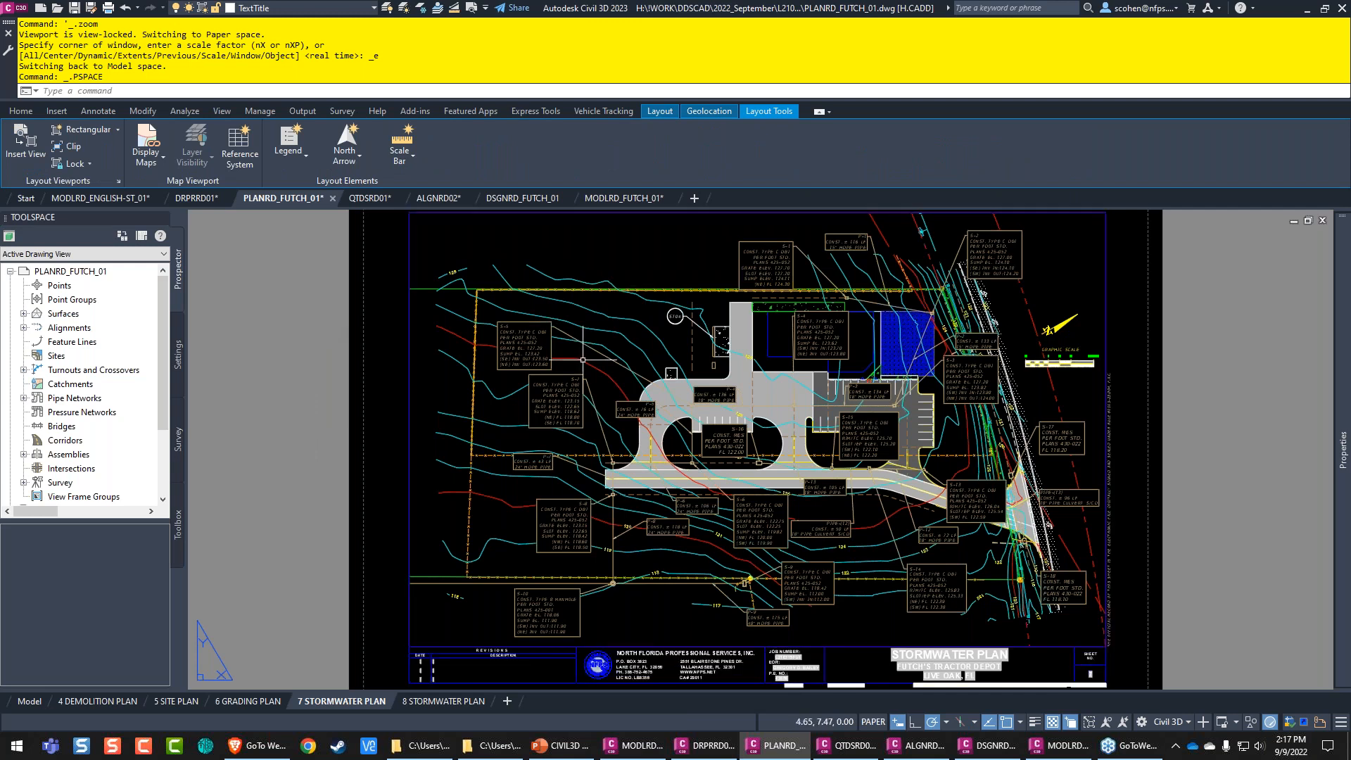
scroll(583, 360, "up", 4)
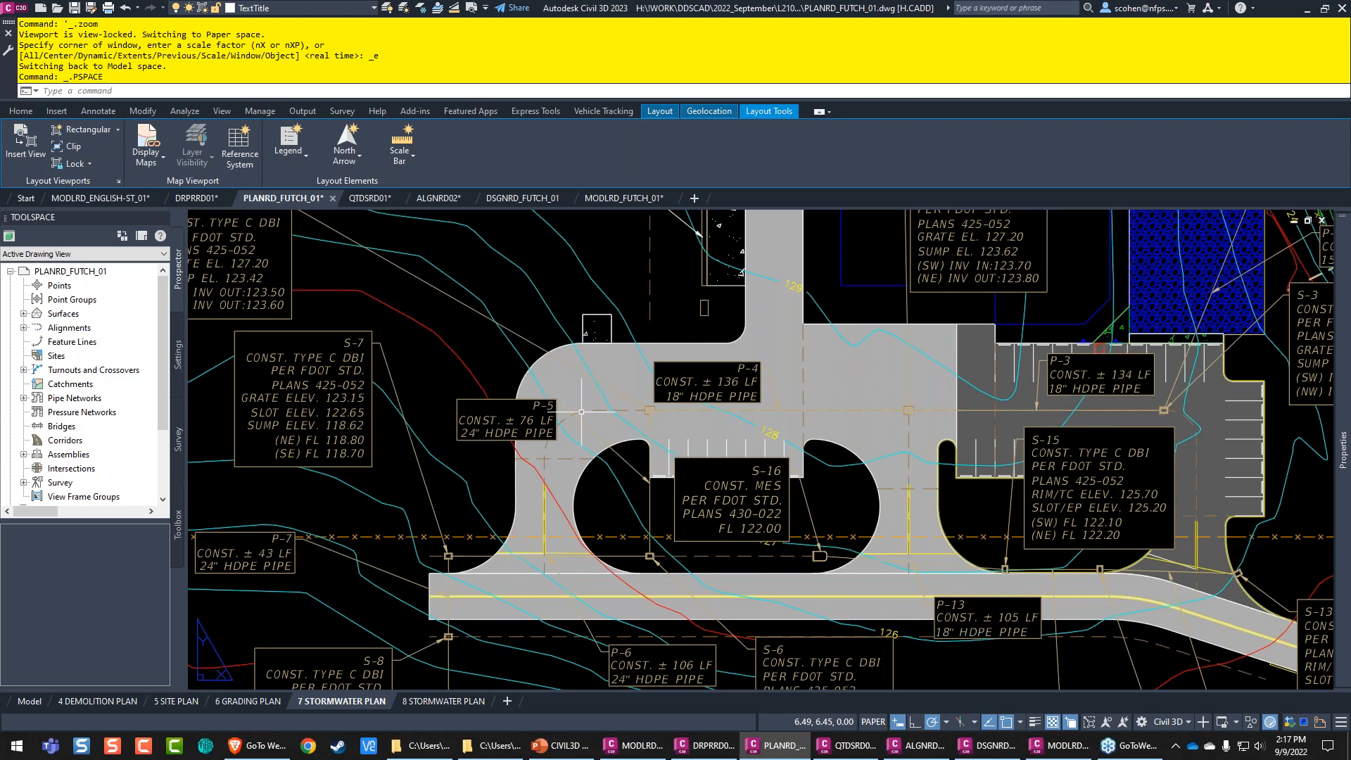
scroll(581, 412, "up", 2)
scroll(648, 373, "up", 2)
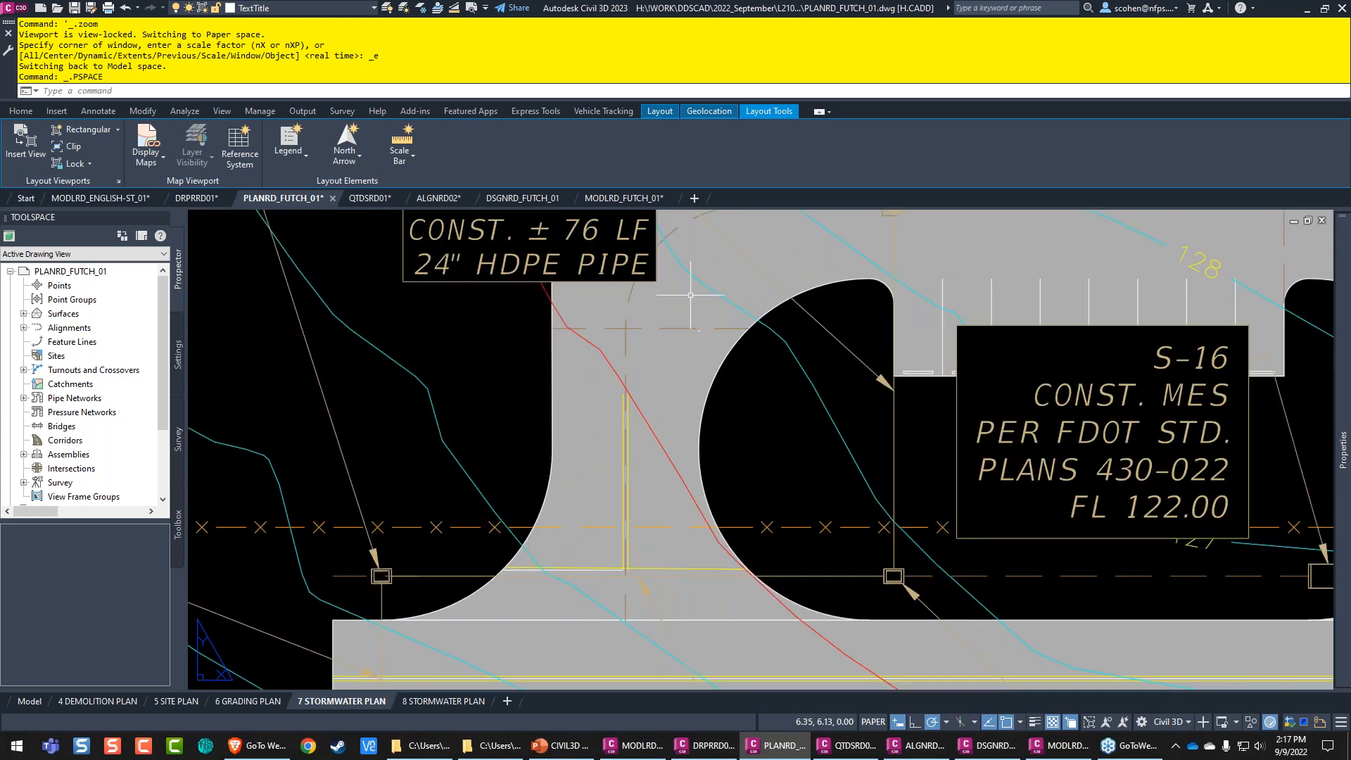
middle_click_drag(691, 295, 540, 457)
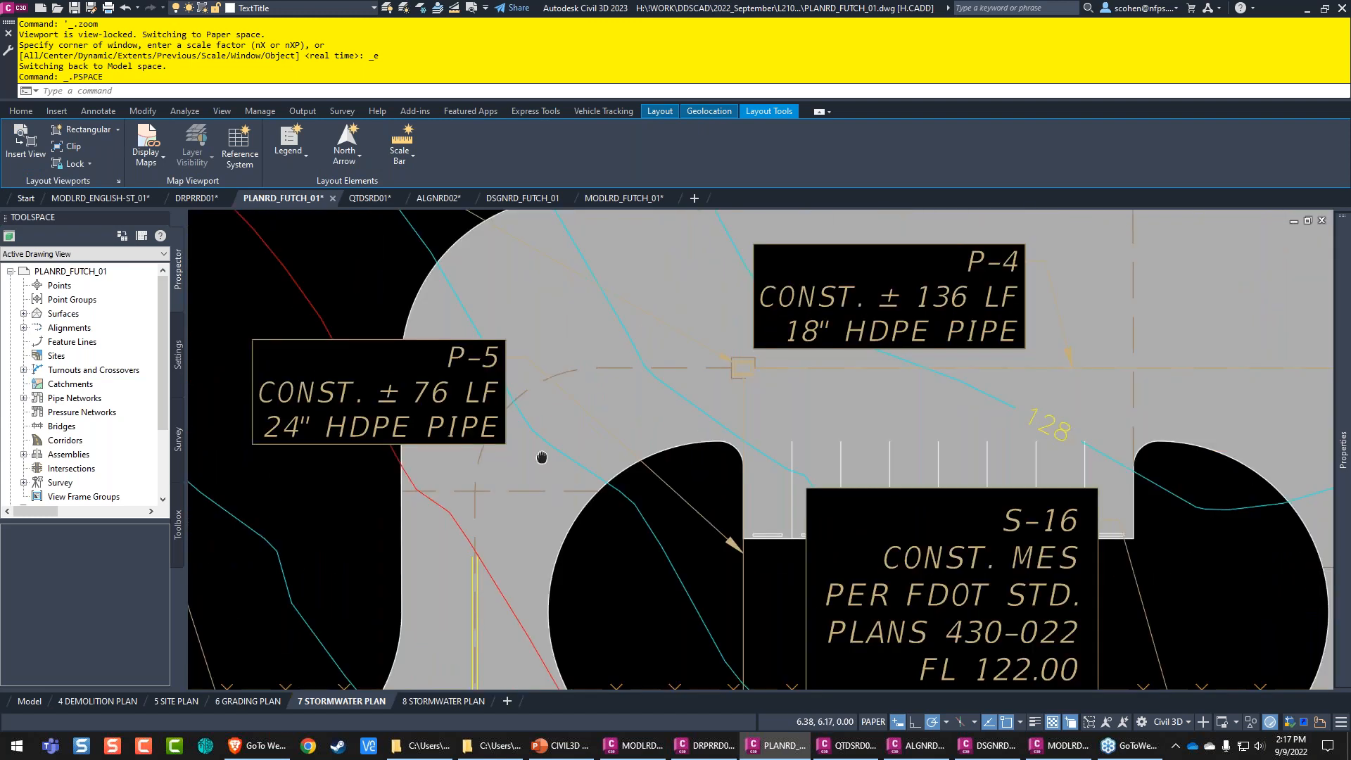
left_click(701, 367)
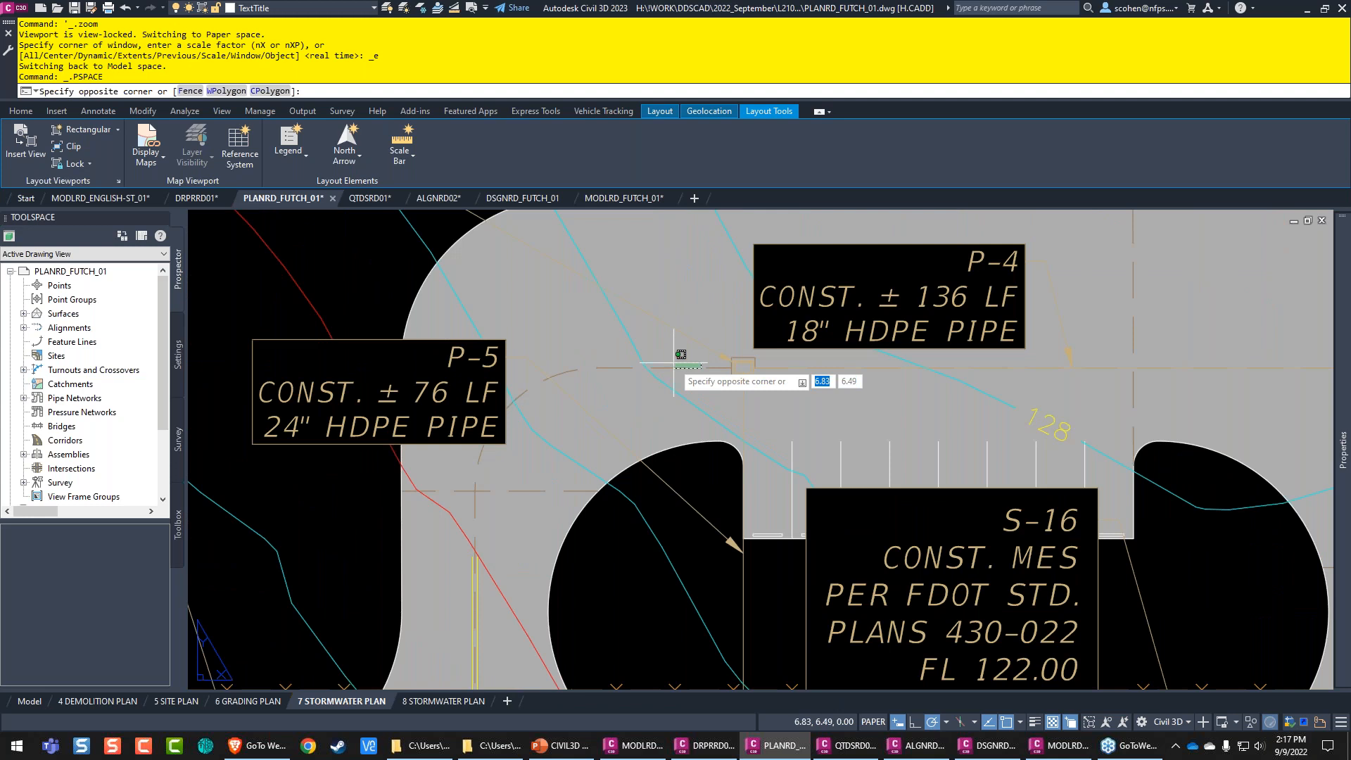
left_click(674, 364)
double_click(674, 364)
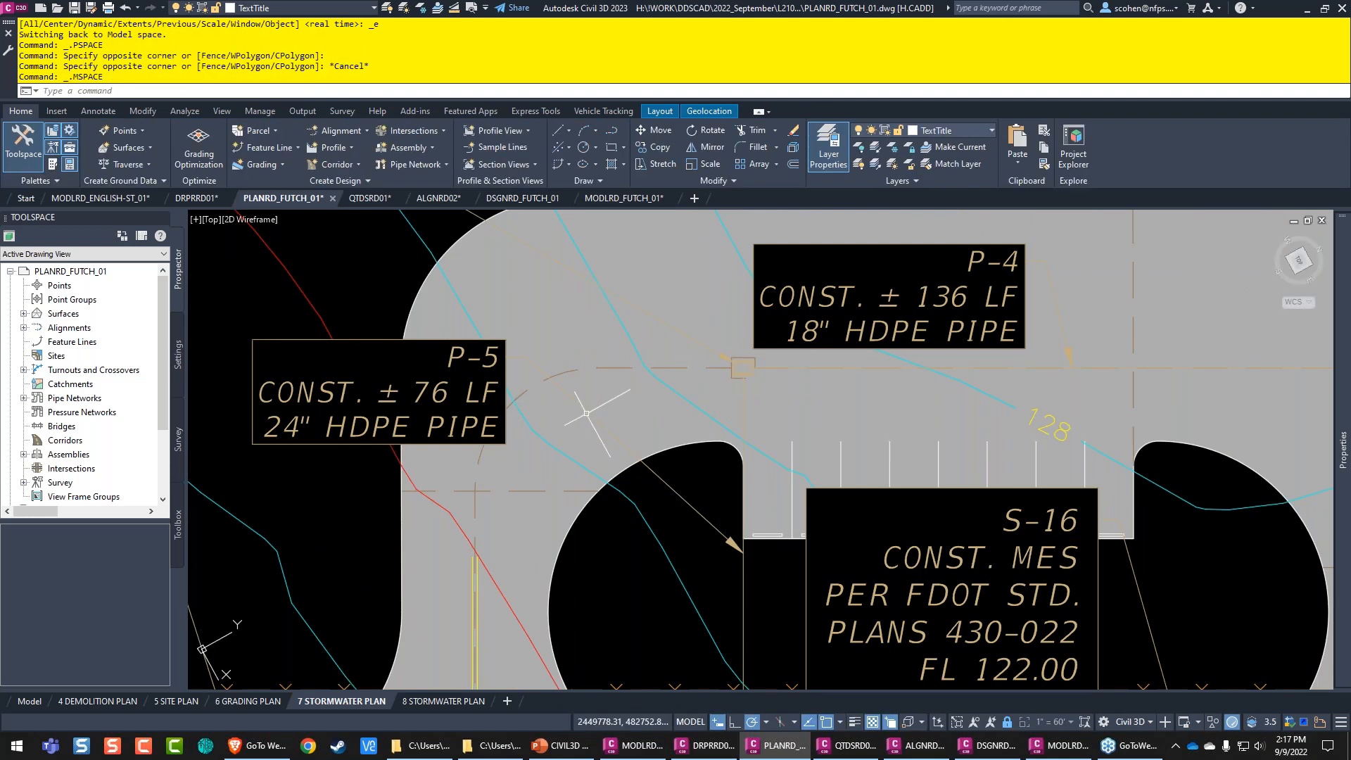
Step: Open the externally referenced design drawing DSGNRD_FUTCH_01 from its pavement linework in the stormwater plan
left_click(611, 367)
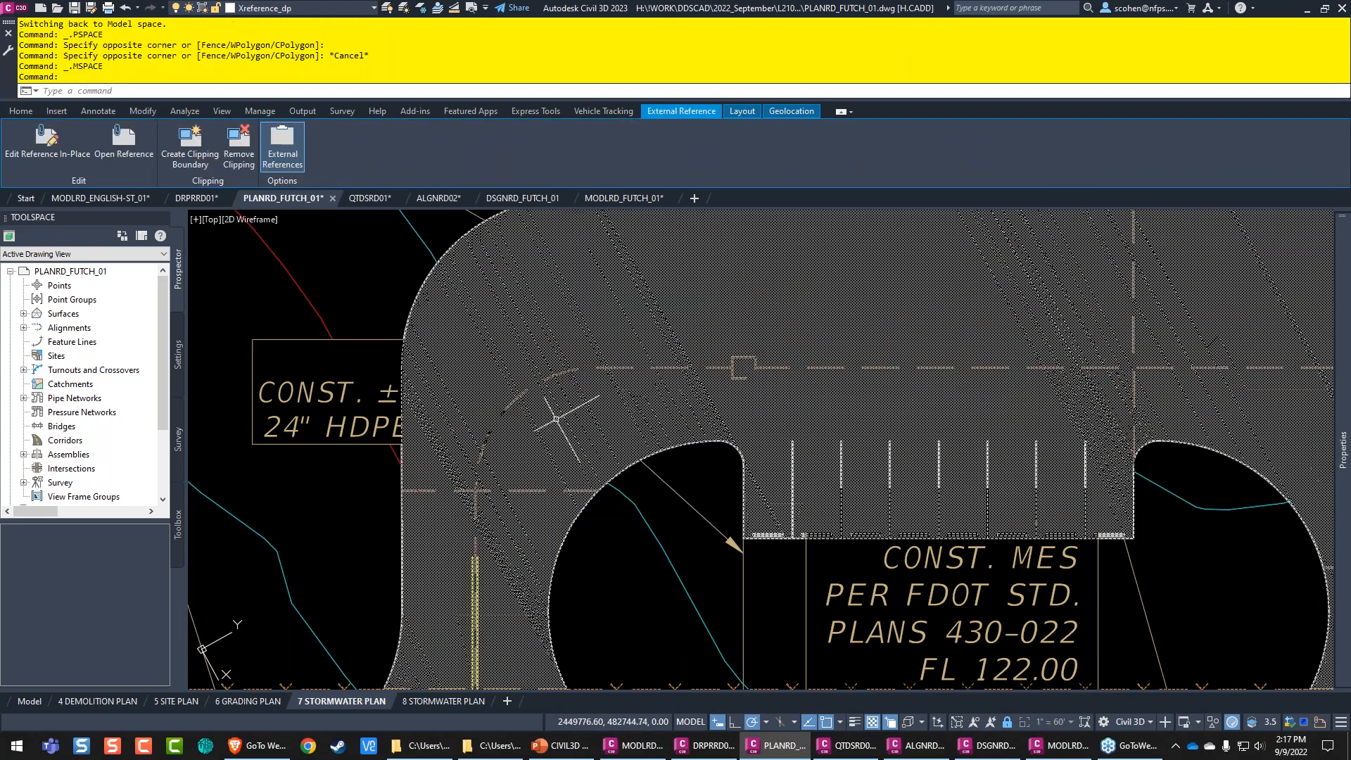
right_click(654, 360)
left_click(732, 509)
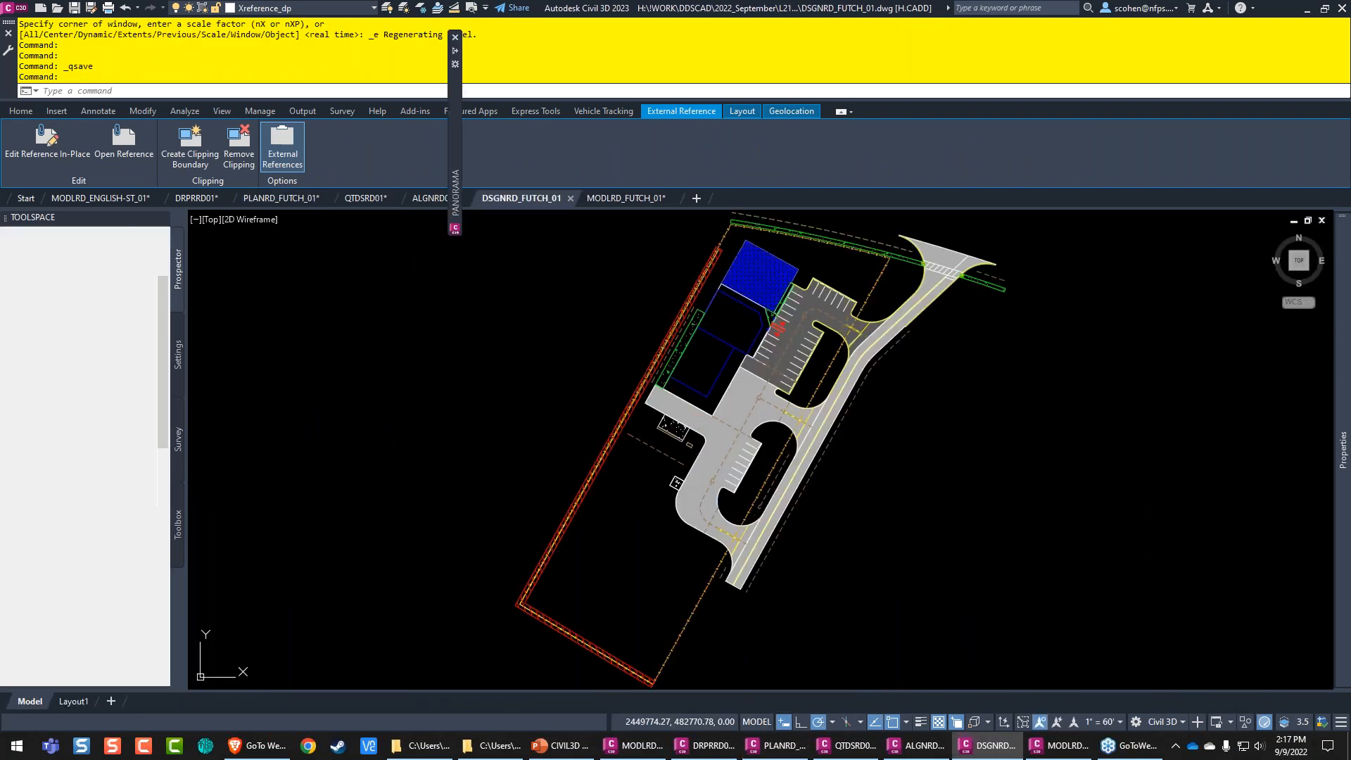
Step: Change the layer of the dashed feature line between the two concrete pads to PavtAsphalt, and deselect it
scroll(707, 464, "up", 5)
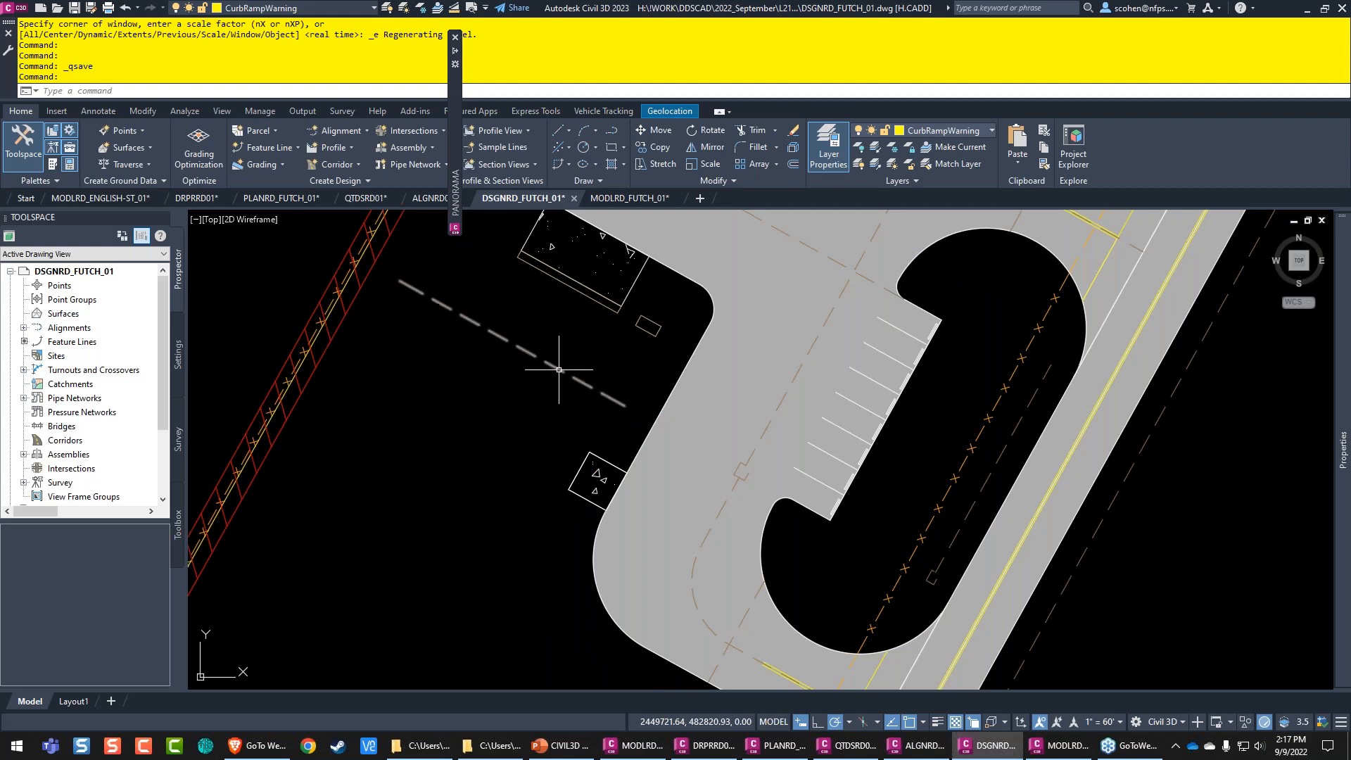
left_click(558, 368)
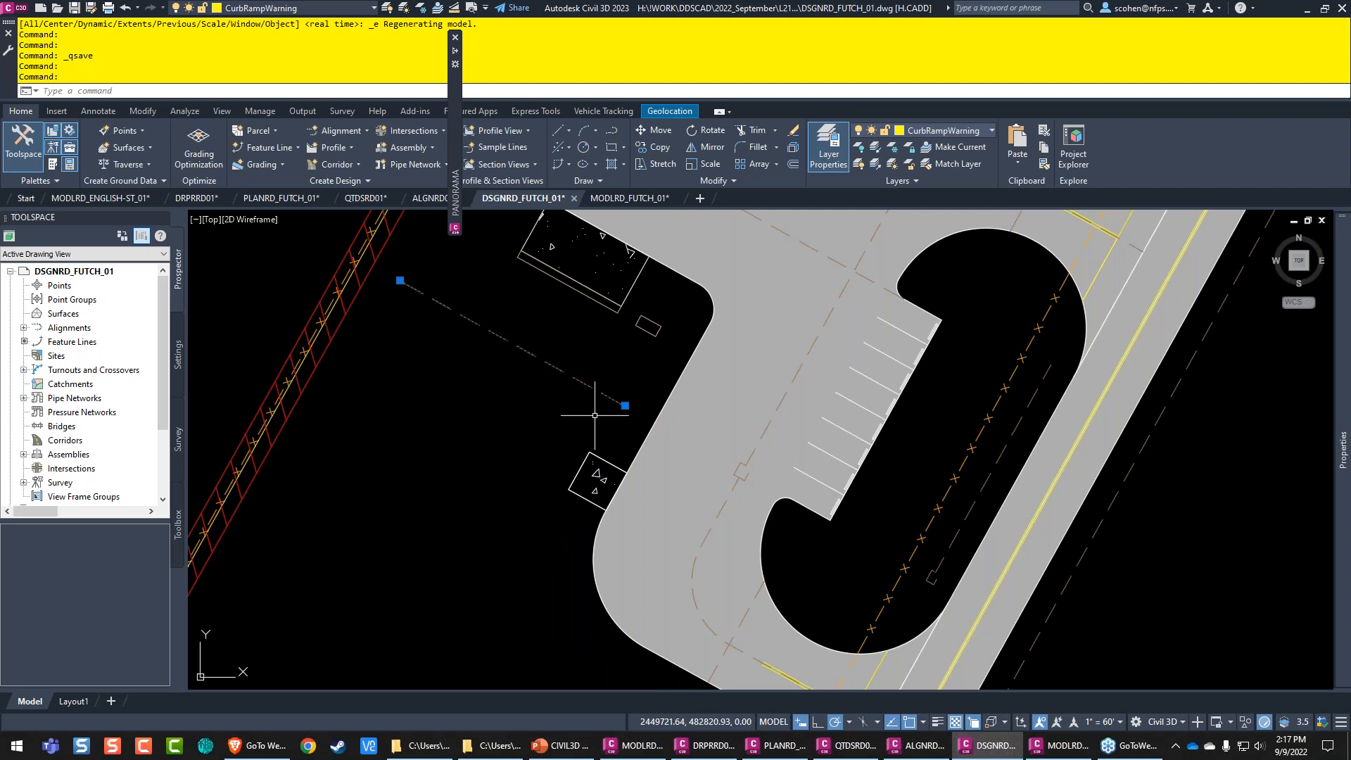
left_click(603, 225)
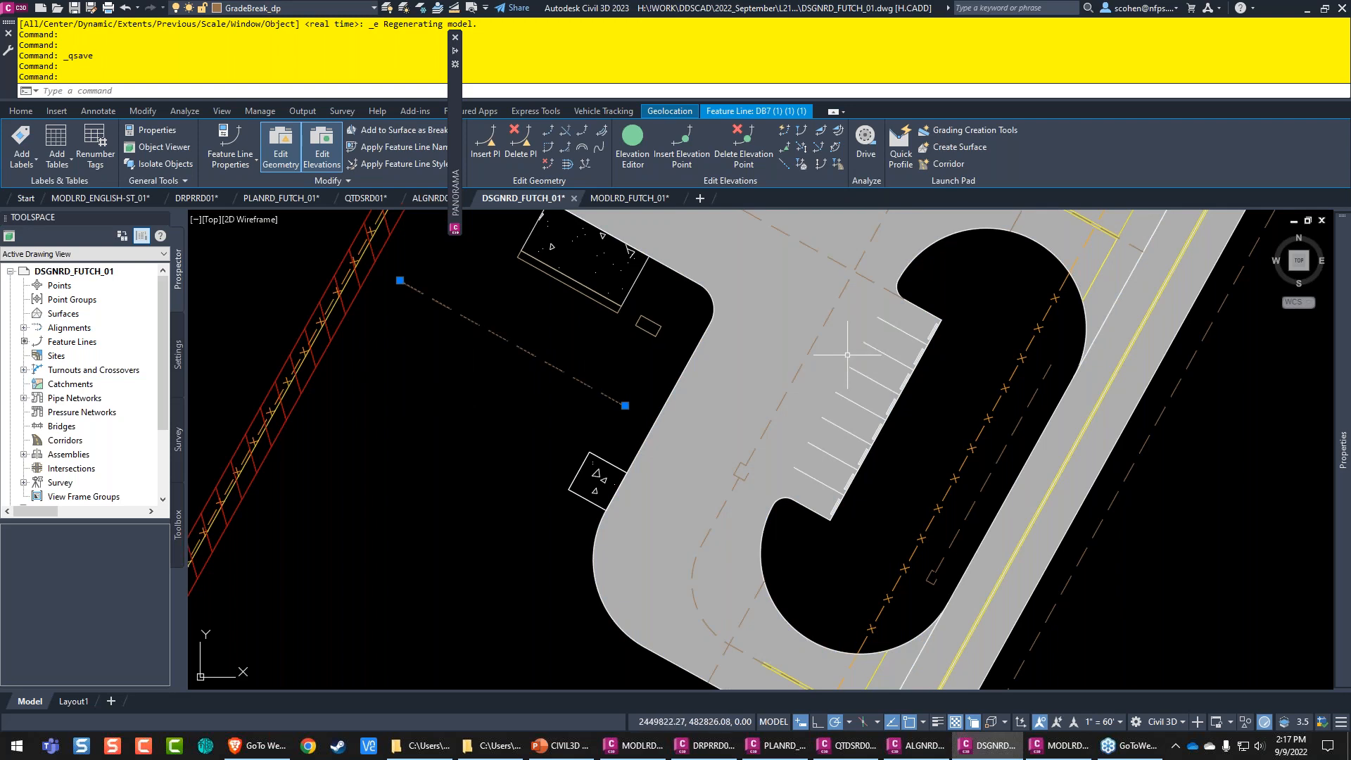
mouse_move(1343, 318)
left_click(1196, 262)
left_click(1196, 263)
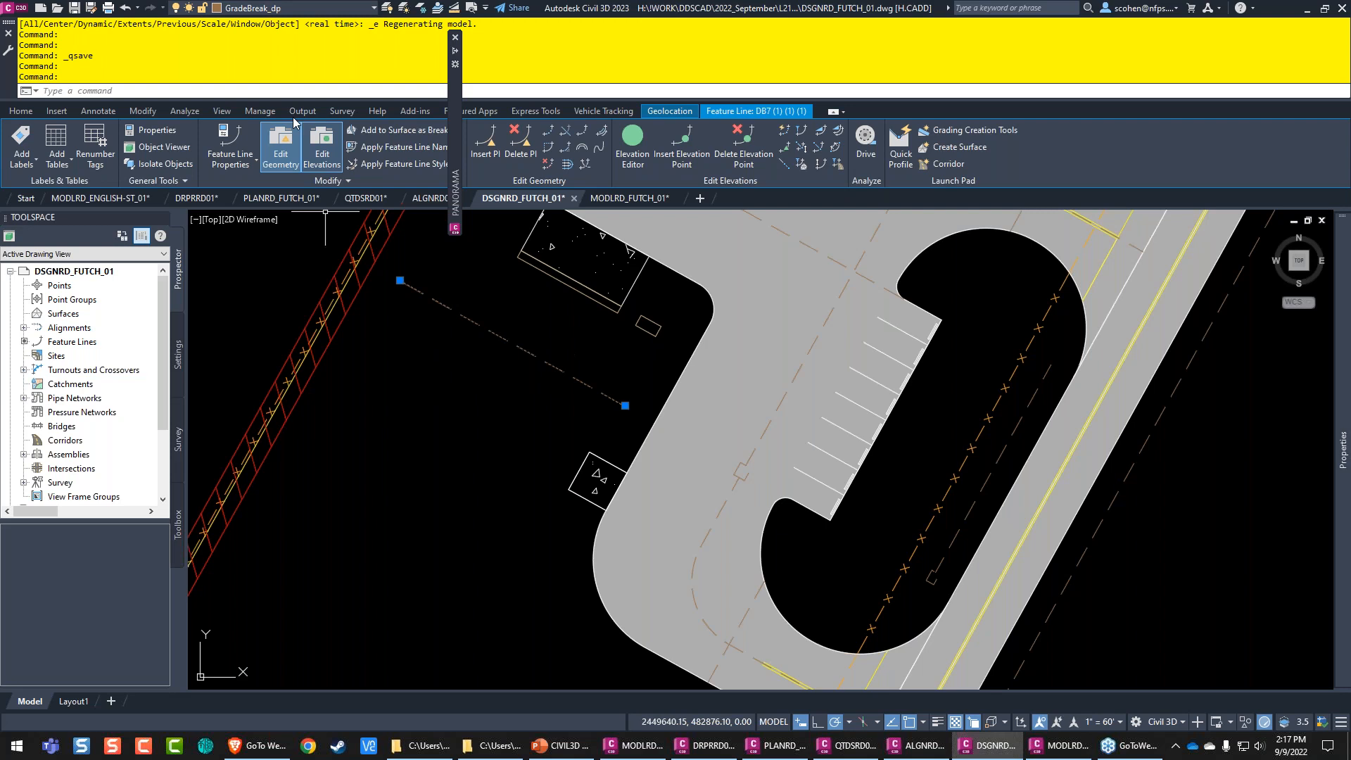
left_click(292, 8)
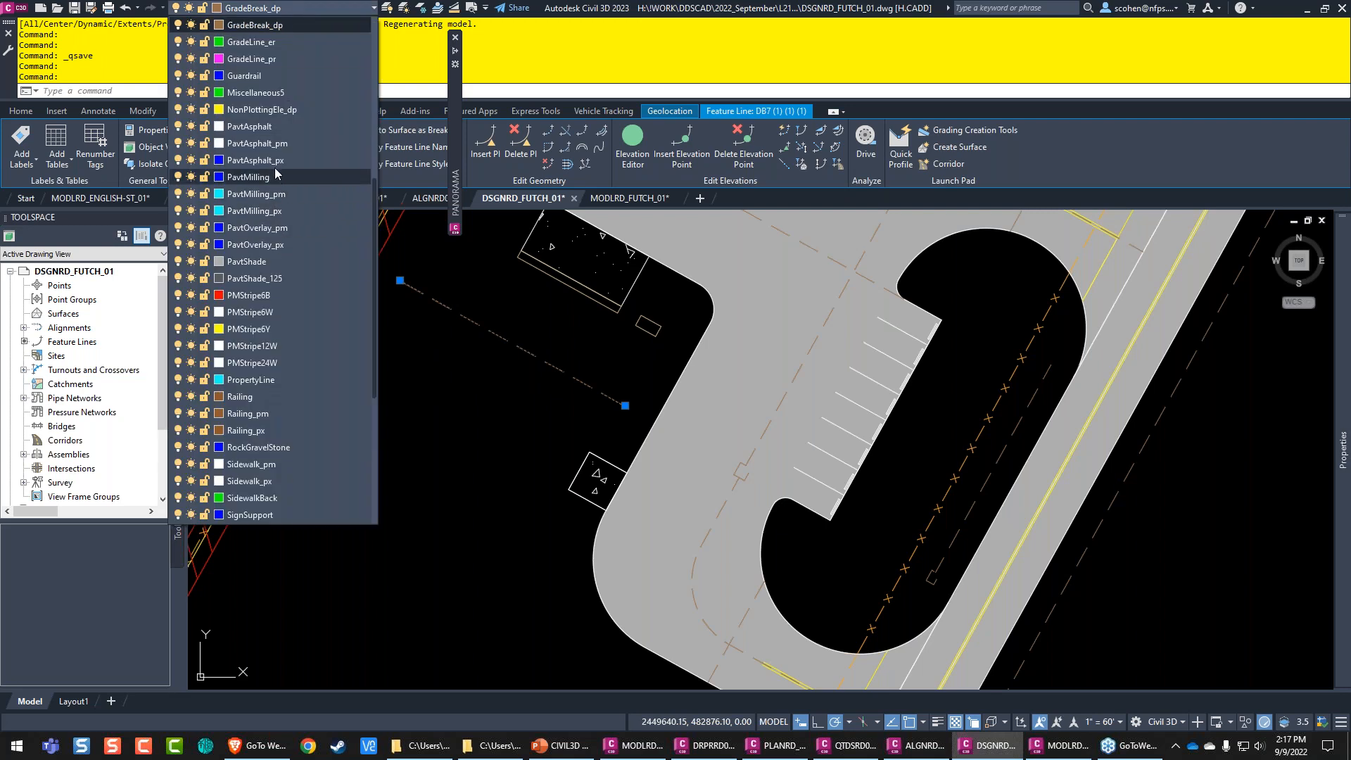
left_click(276, 127)
left_click(473, 328)
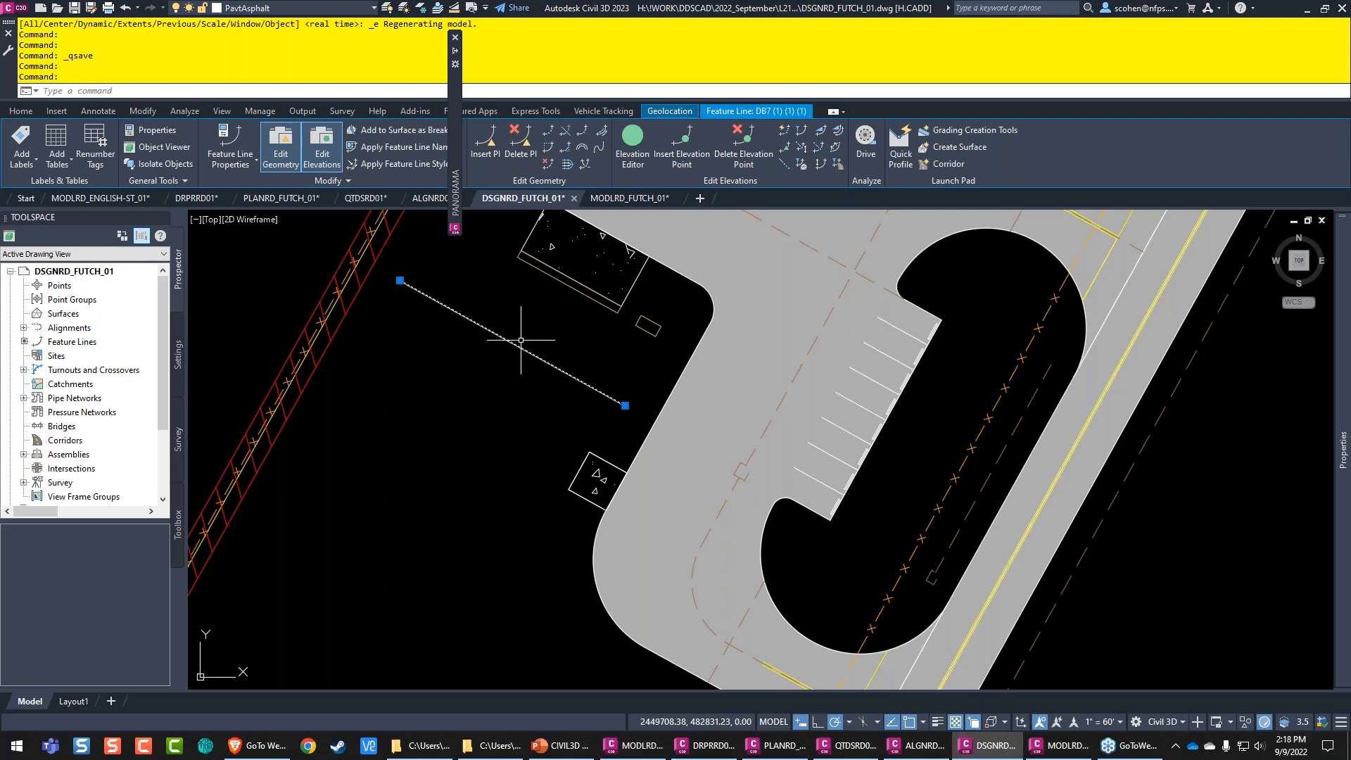
key("Escape")
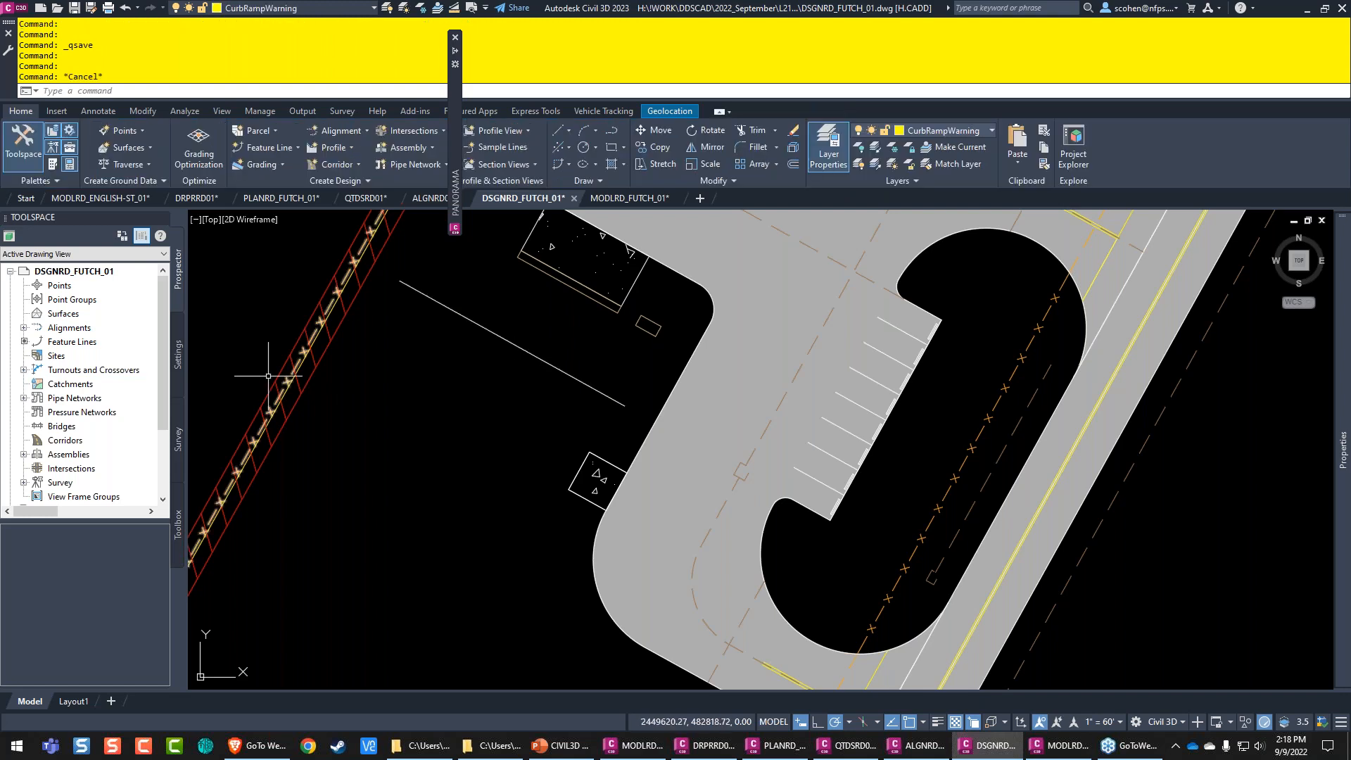
Step: List the feature line styles in the drawing's general multipurpose style settings, and widen the Toolspace to show their full names
left_click(177, 360)
left_click(24, 285)
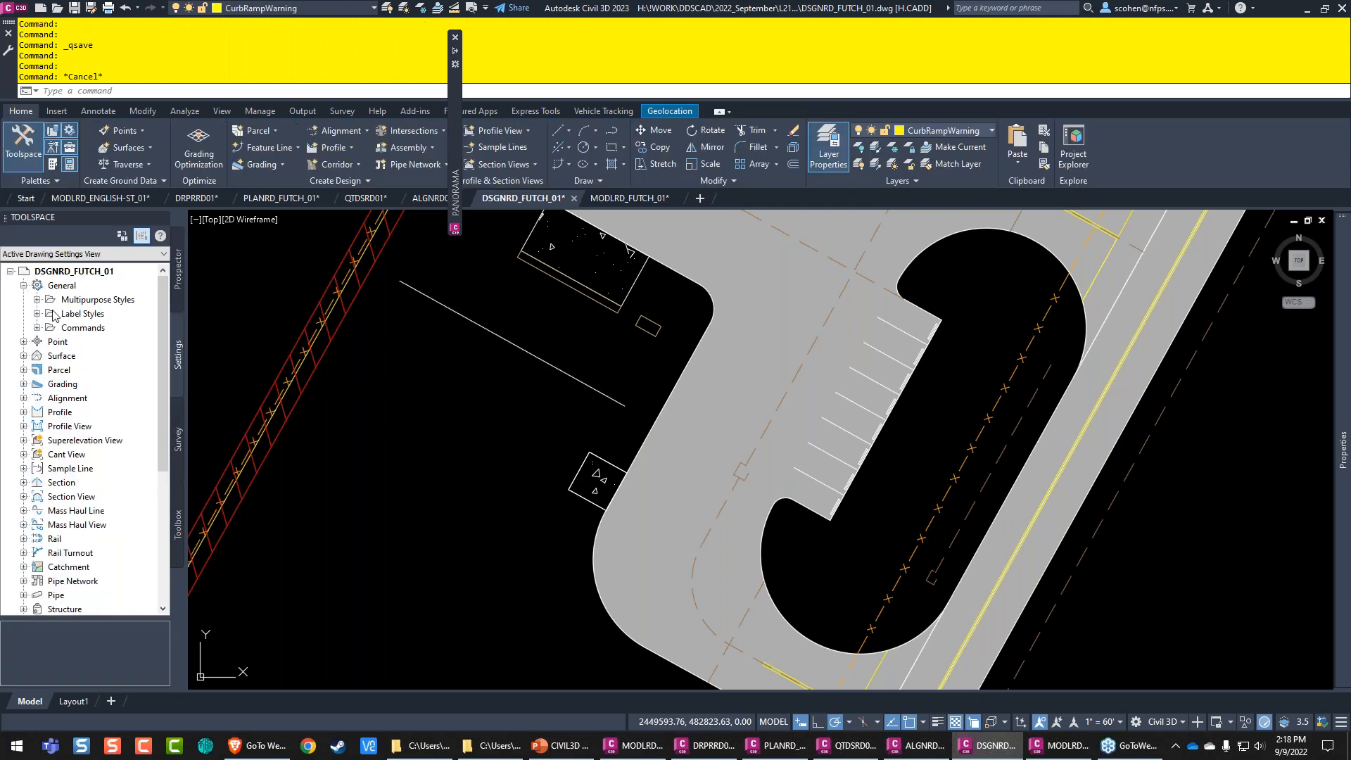
left_click(46, 302)
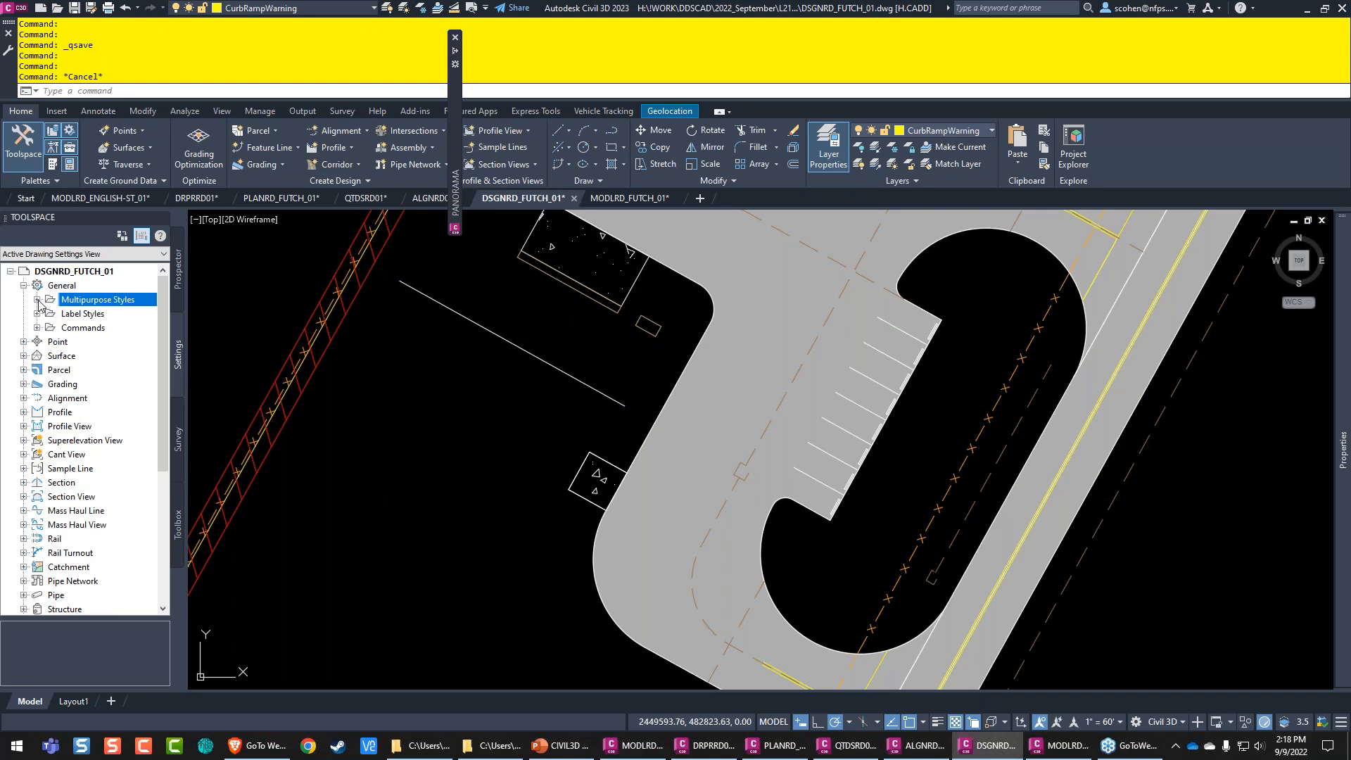
left_click(37, 300)
left_click(50, 328)
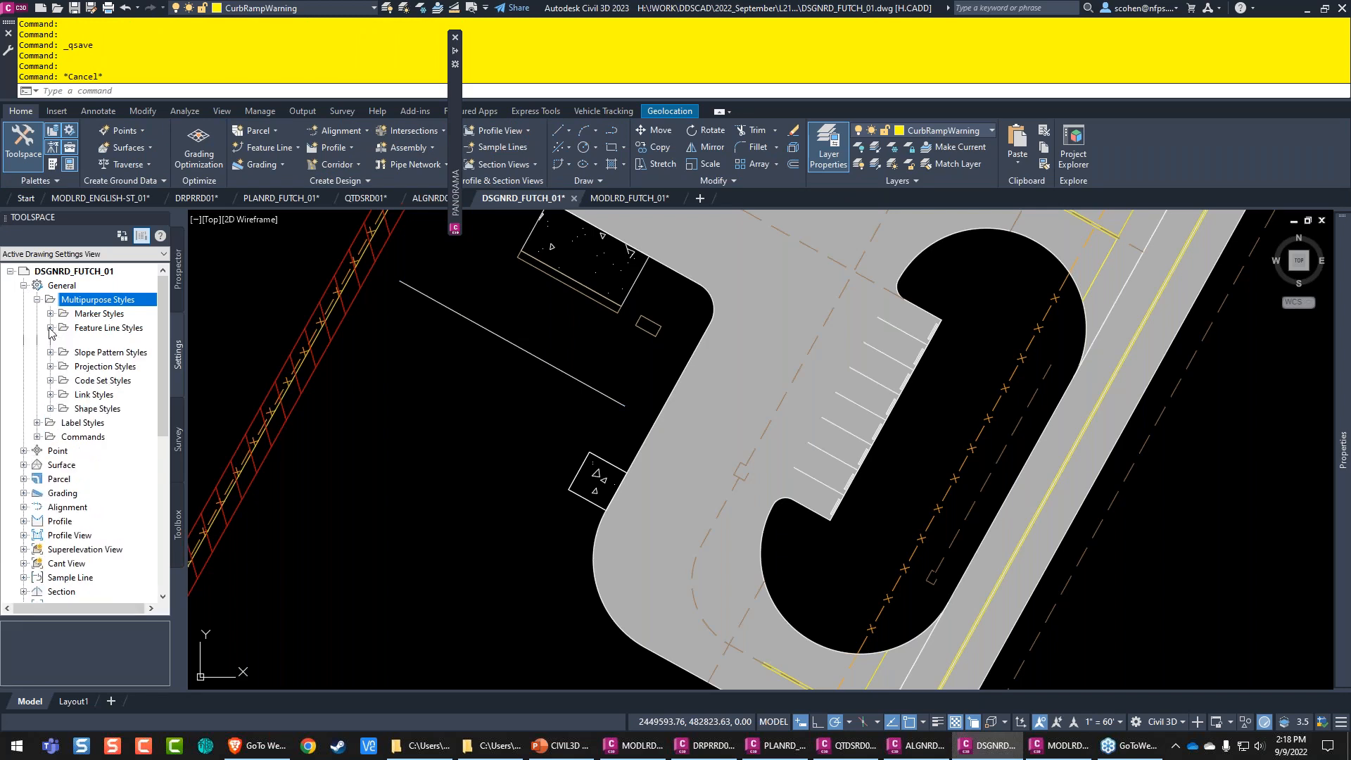
left_click_drag(187, 387, 283, 395)
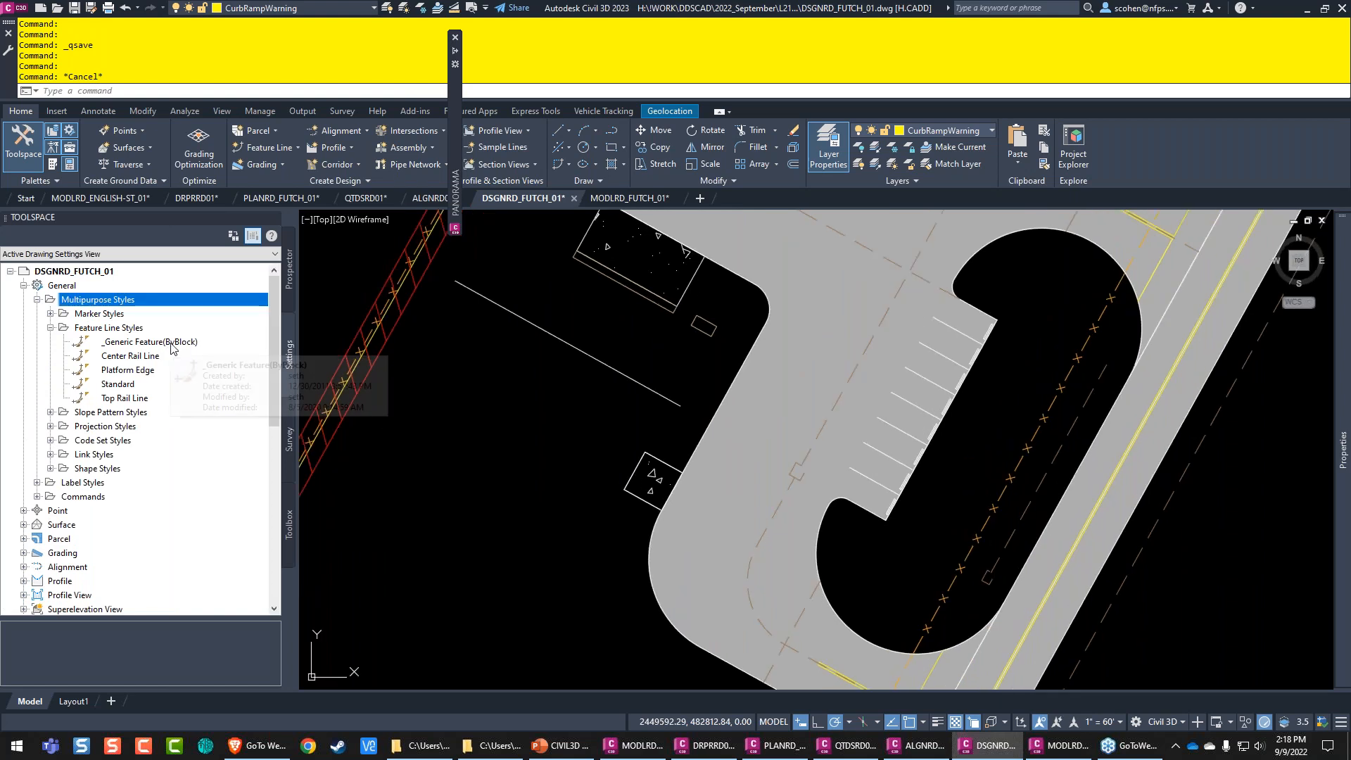
Step: Examine the plan display layer, color and linetype of the _Generic Feature(ByBlock) feature line style, and close it without changes
double_click(150, 342)
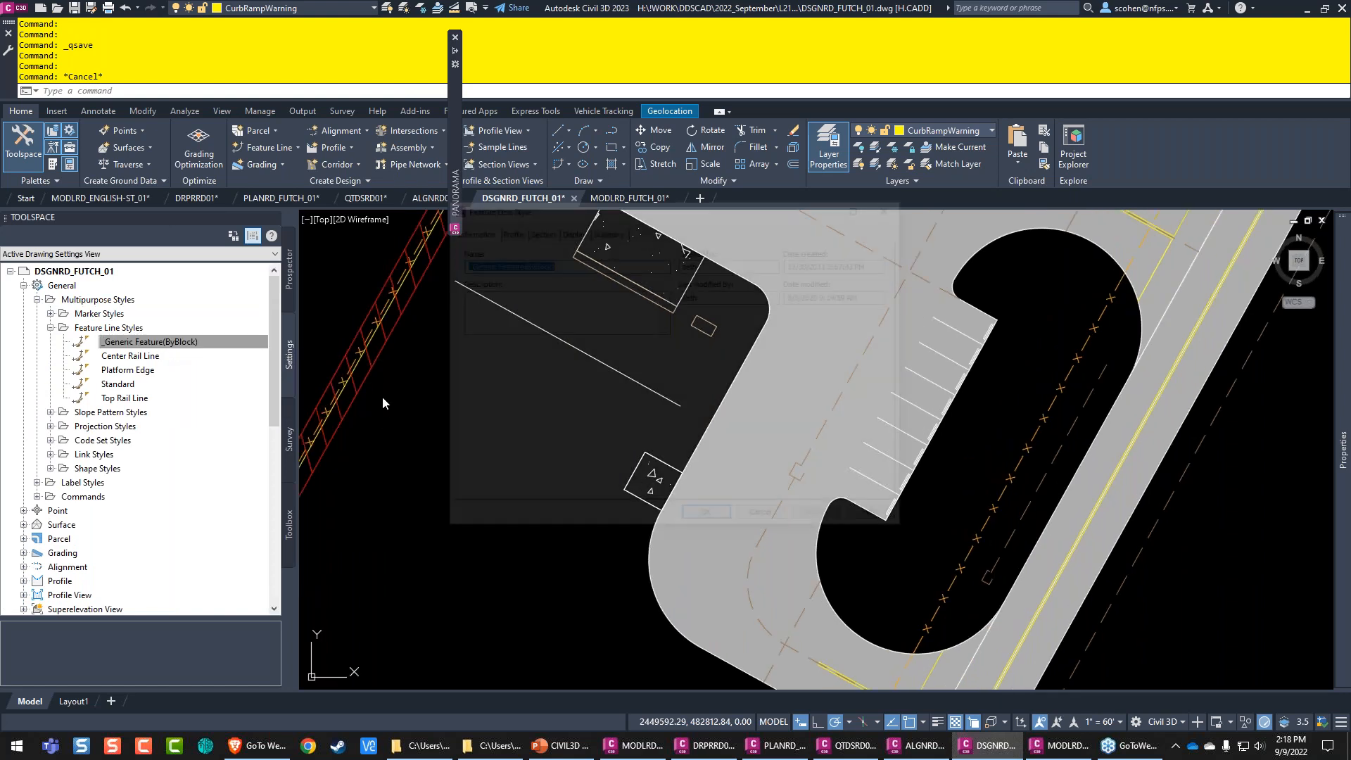
left_click(535, 261)
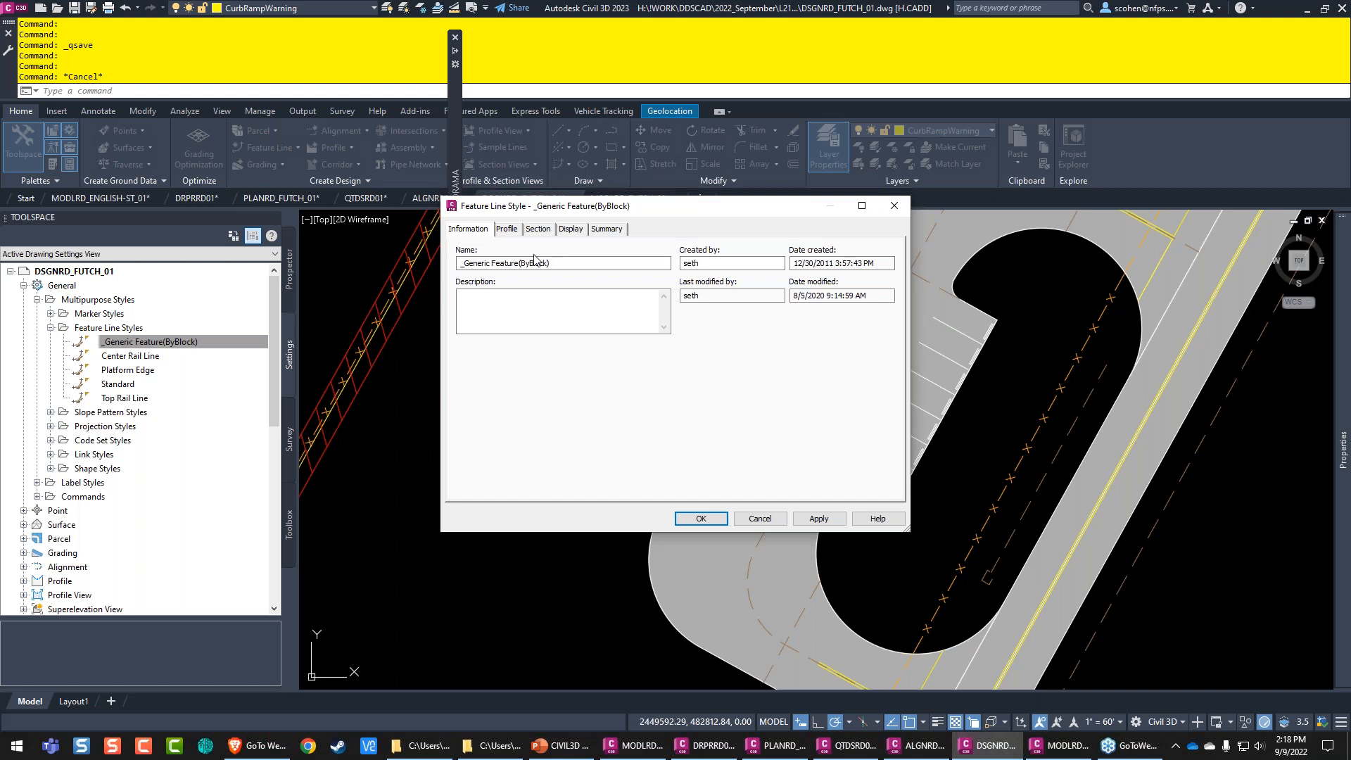
left_click(571, 231)
left_click(579, 313)
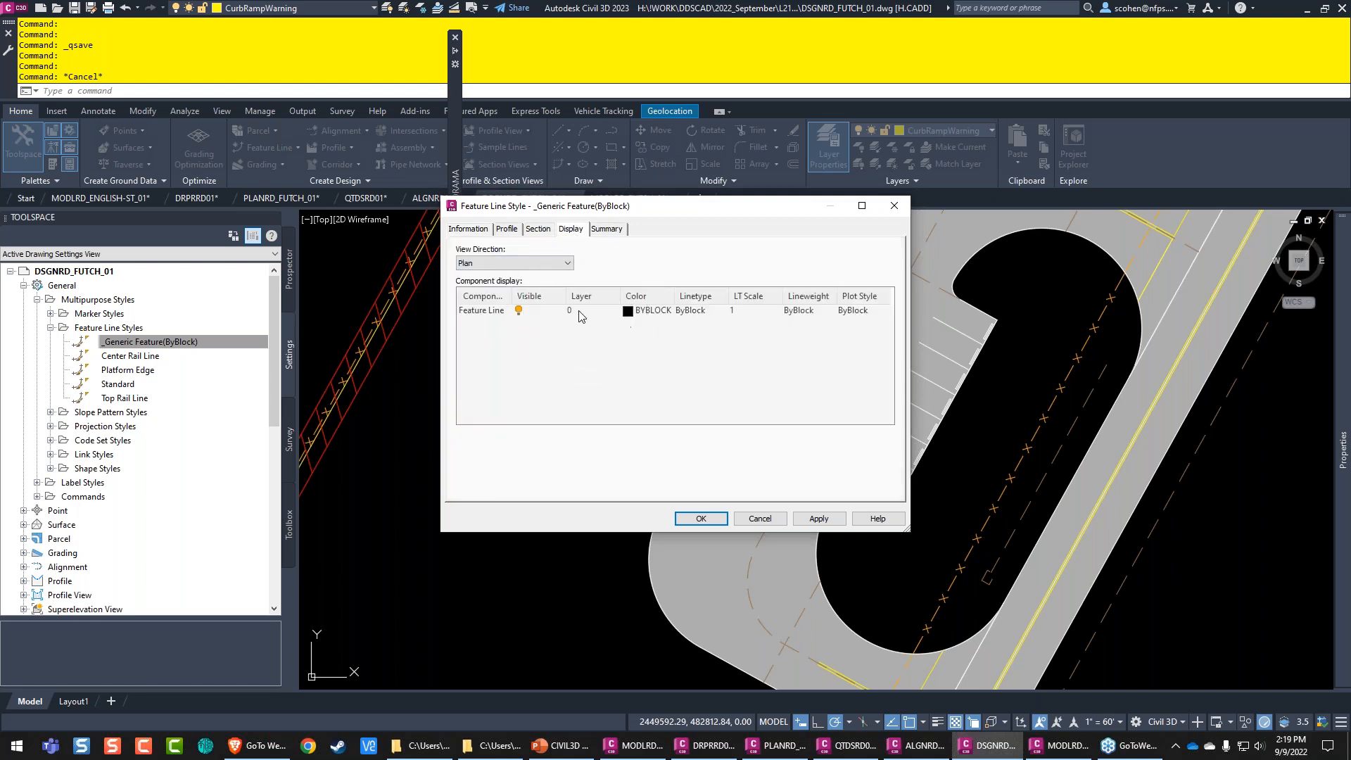
left_click(652, 317)
left_click(760, 518)
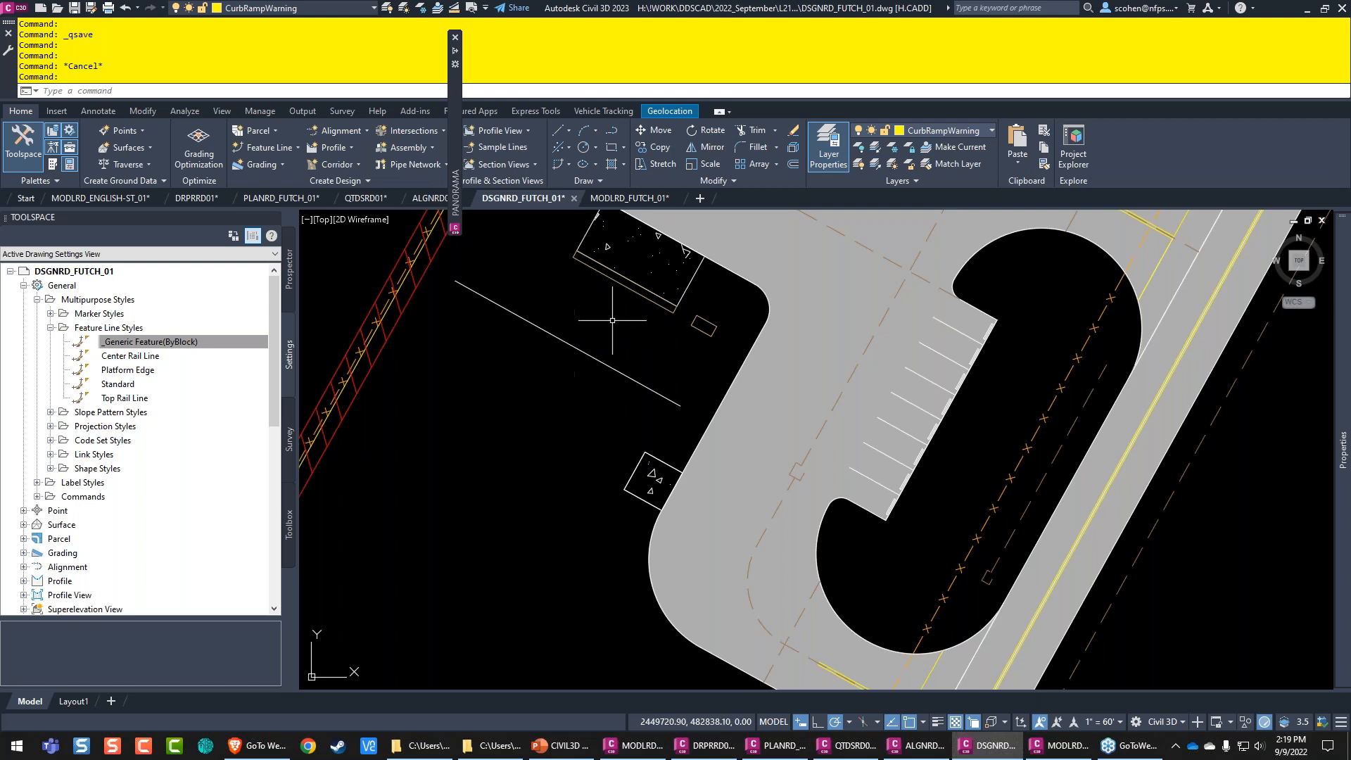
Step: Change the layer of the feature line between the two concrete pads to GradeBreak_dp, and deselect it
left_click(571, 347)
left_click(539, 365)
left_click(310, 7)
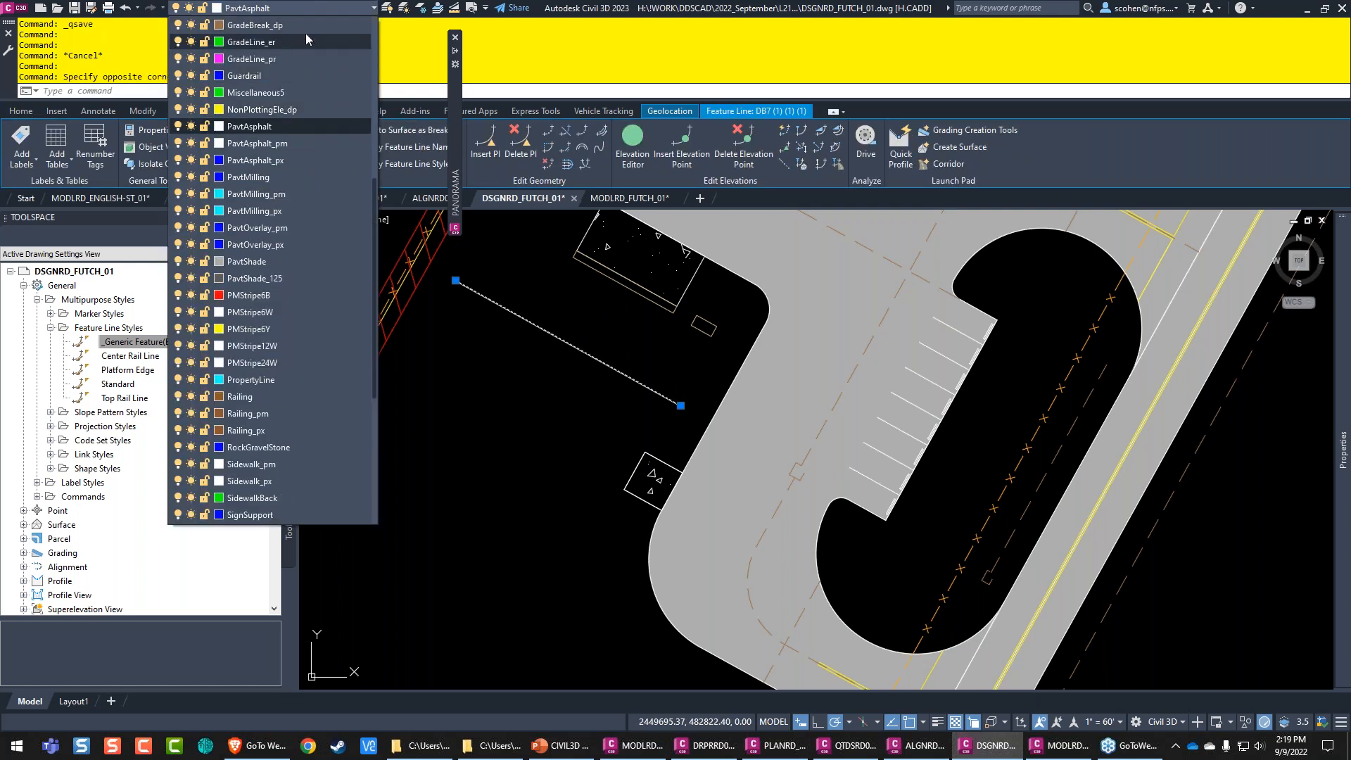
left_click(306, 26)
key("Escape")
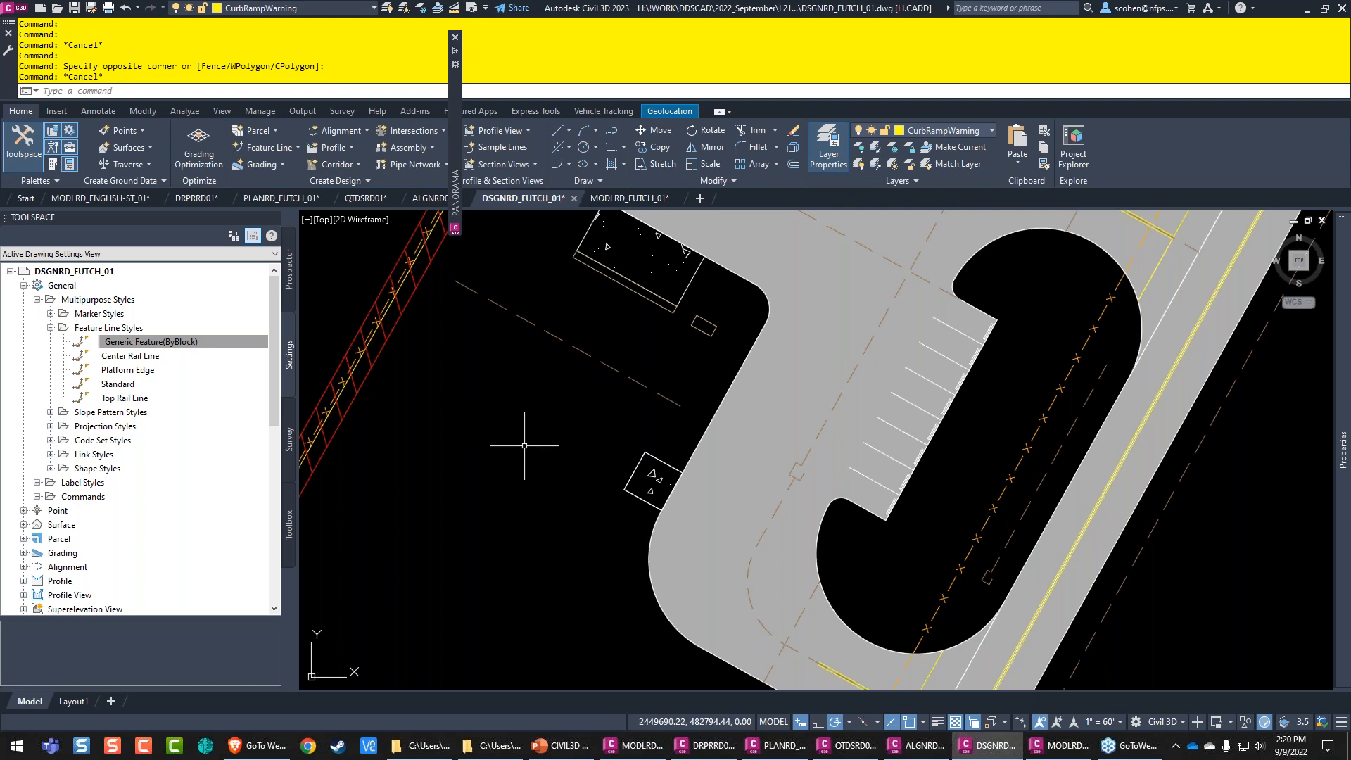
Step: Show the full extents of the site plan and switch the Toolspace to the drawing's object collections
left_click(469, 496)
left_click(490, 446)
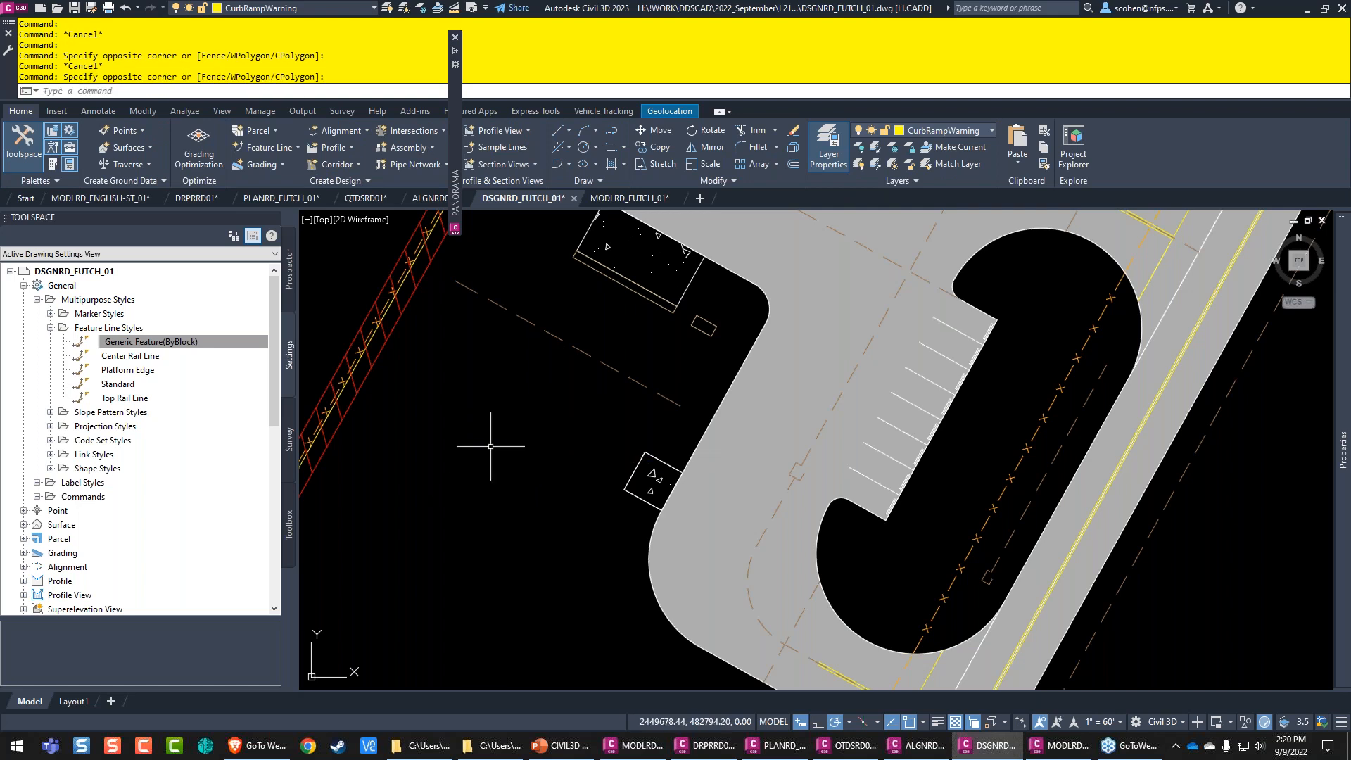
middle_click(490, 446)
middle_click(490, 446)
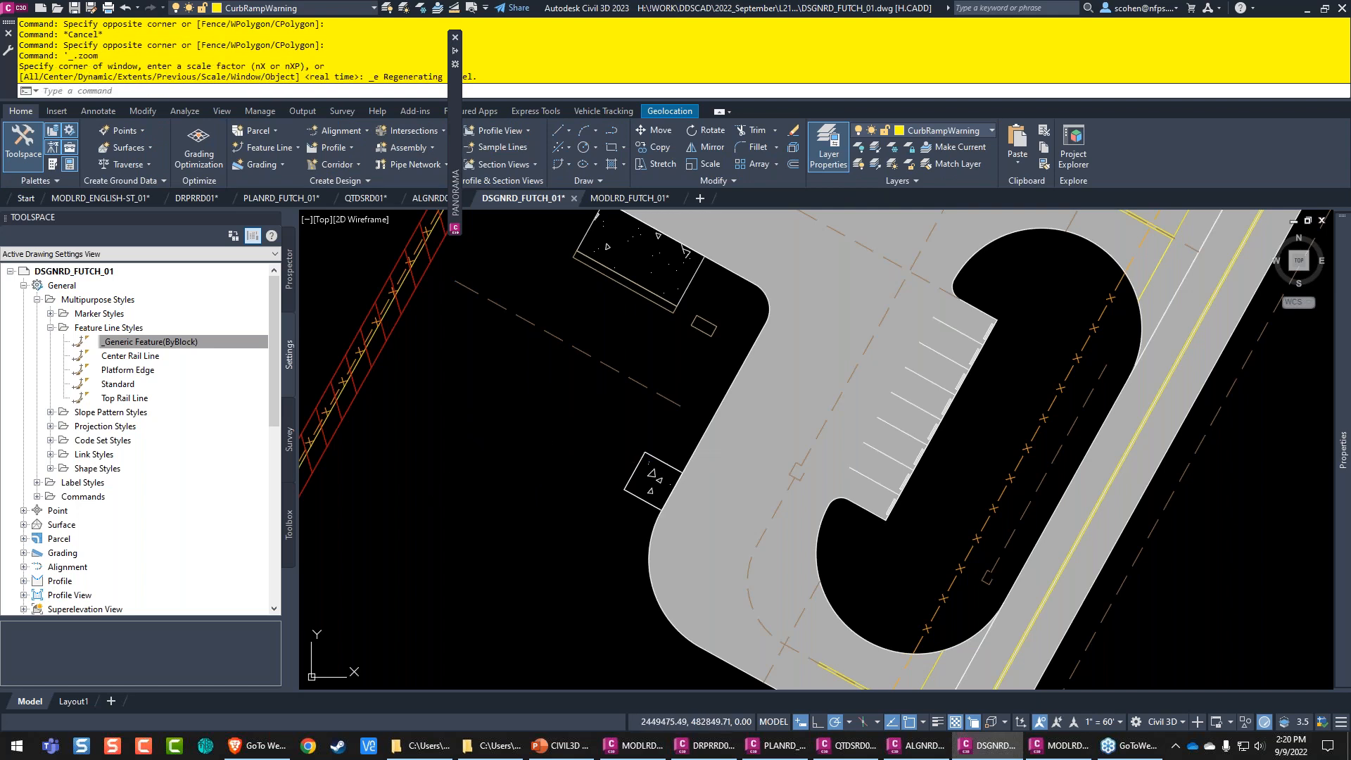
left_click(288, 269)
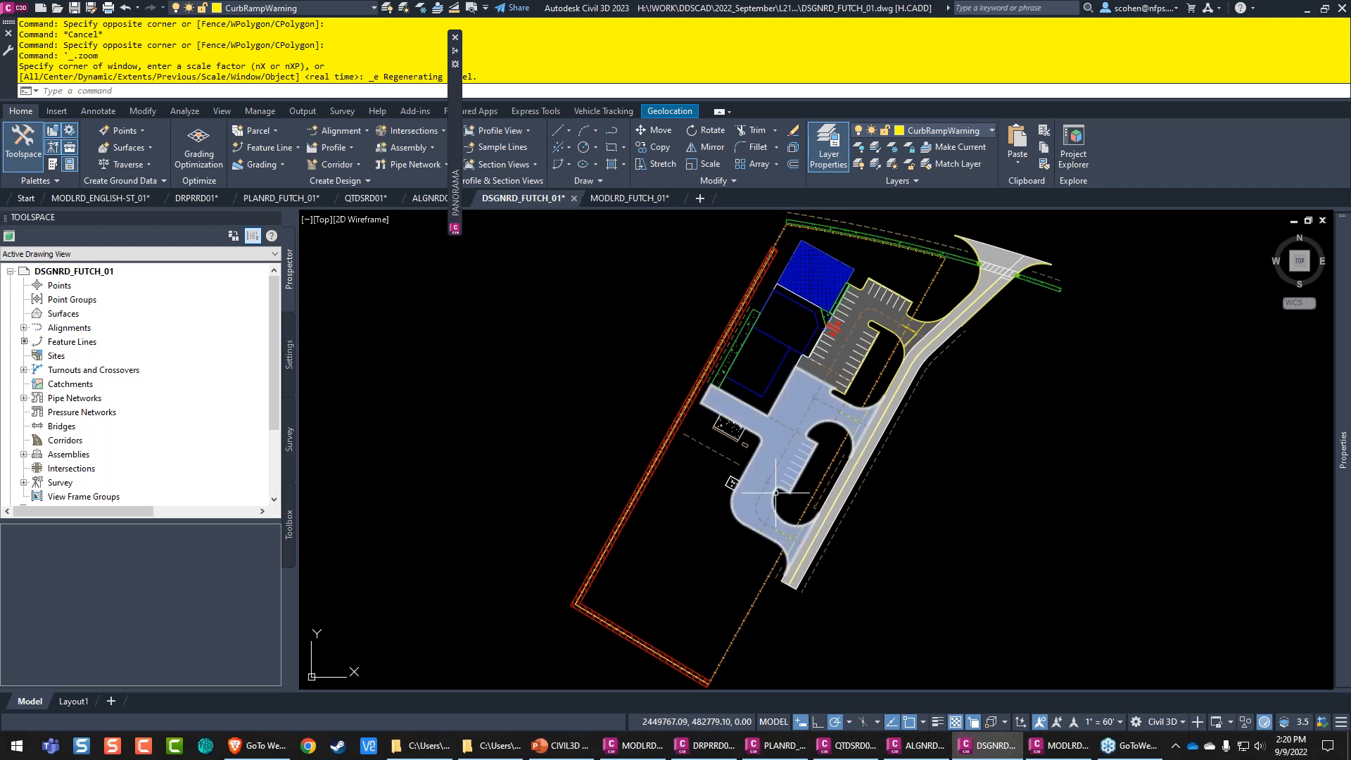
type("l;")
key("Return")
left_click(436, 439)
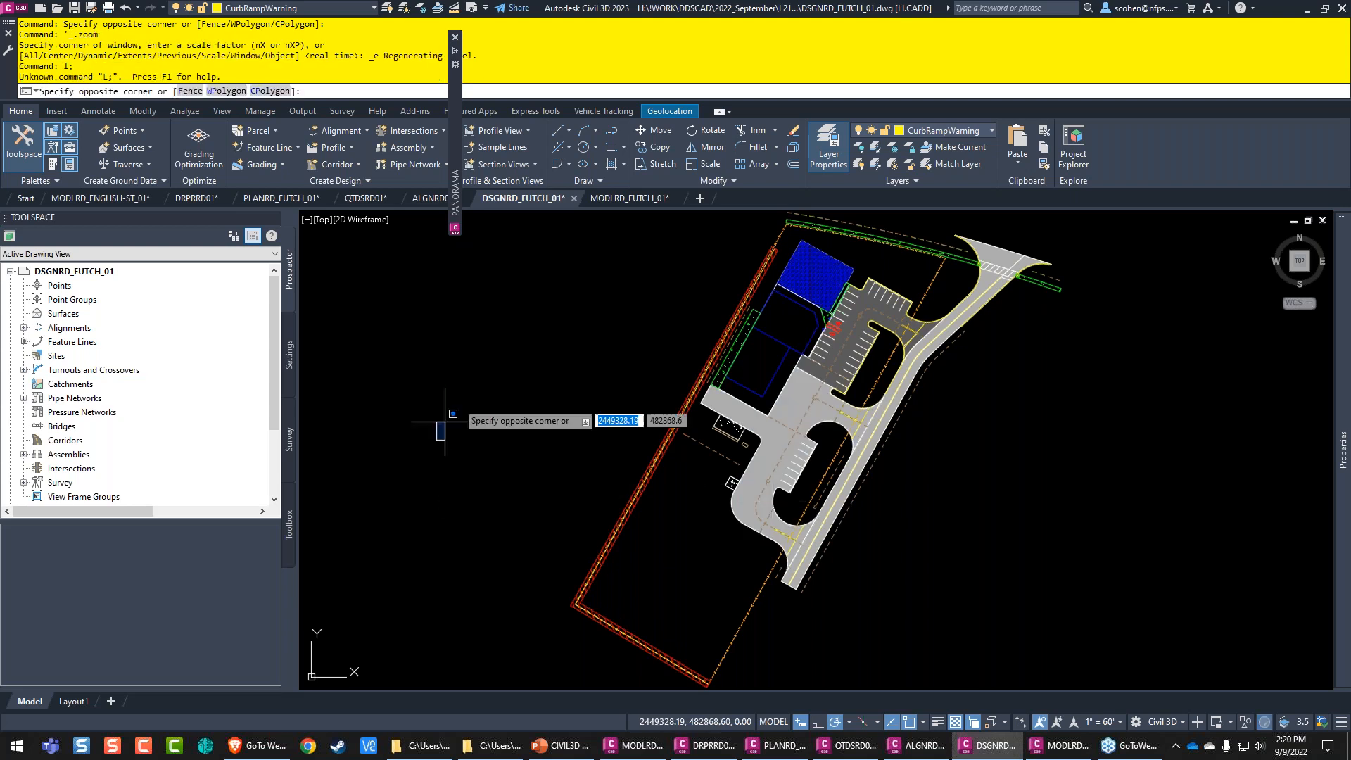
key("Escape")
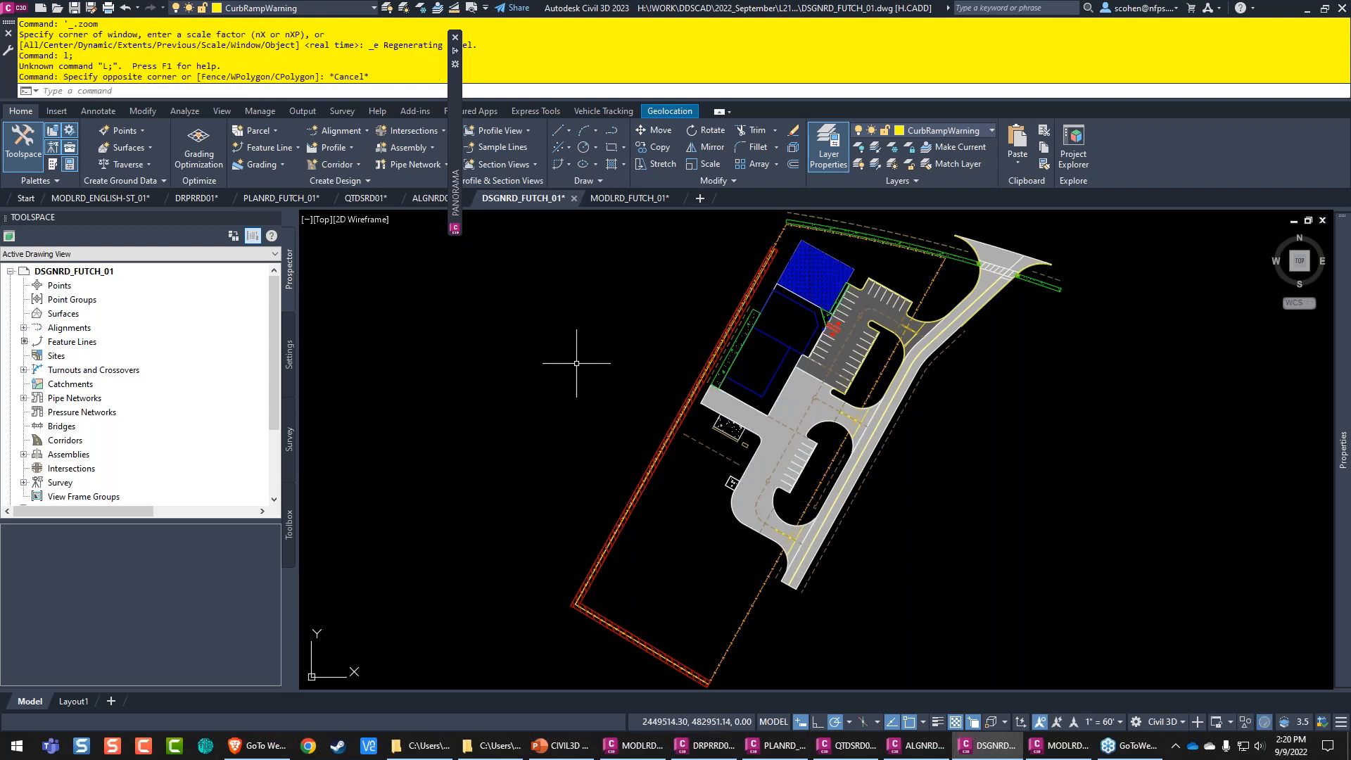
key("Escape")
type("L")
key("Return")
left_click(380, 420)
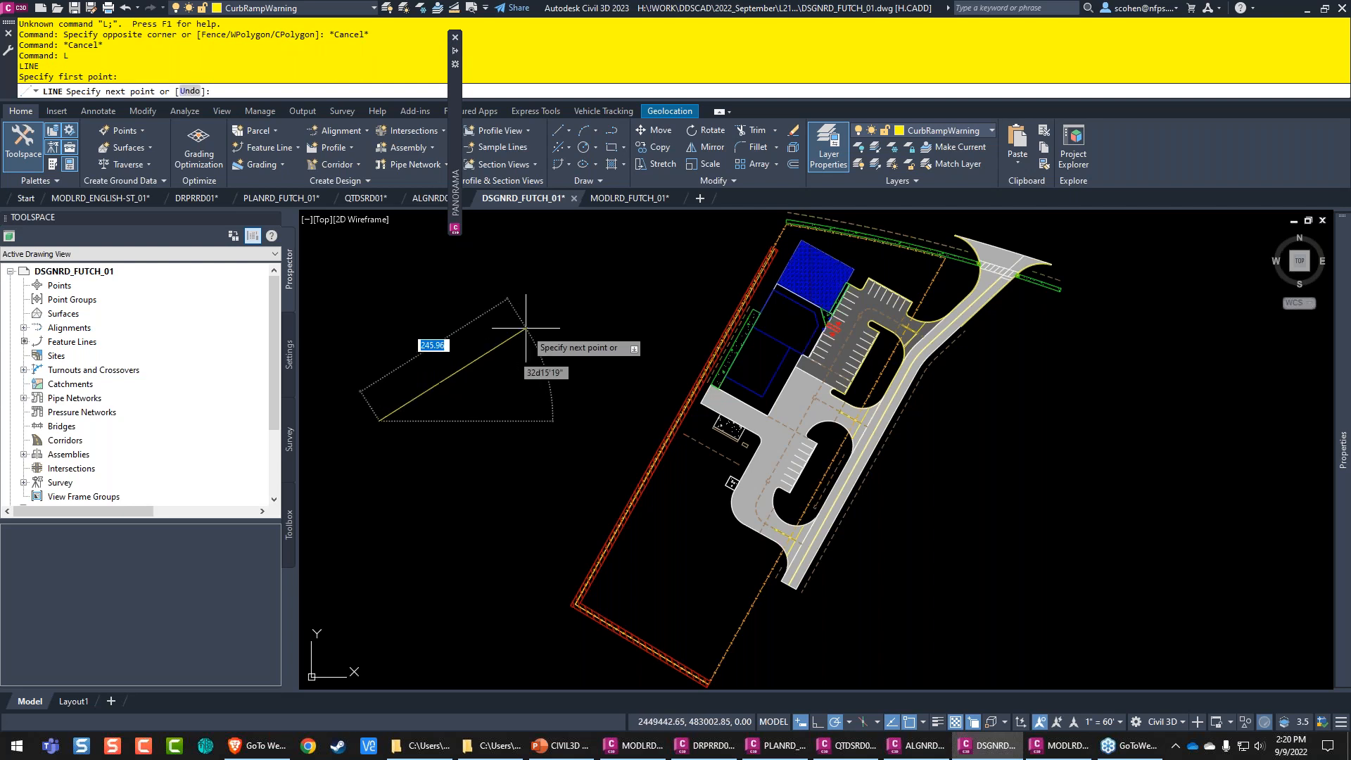
key("Escape")
Step: Inspect the vertices and segment lengths of the pavement outline polyline around the southern driveway, and deselect it
scroll(824, 533, "up", 4)
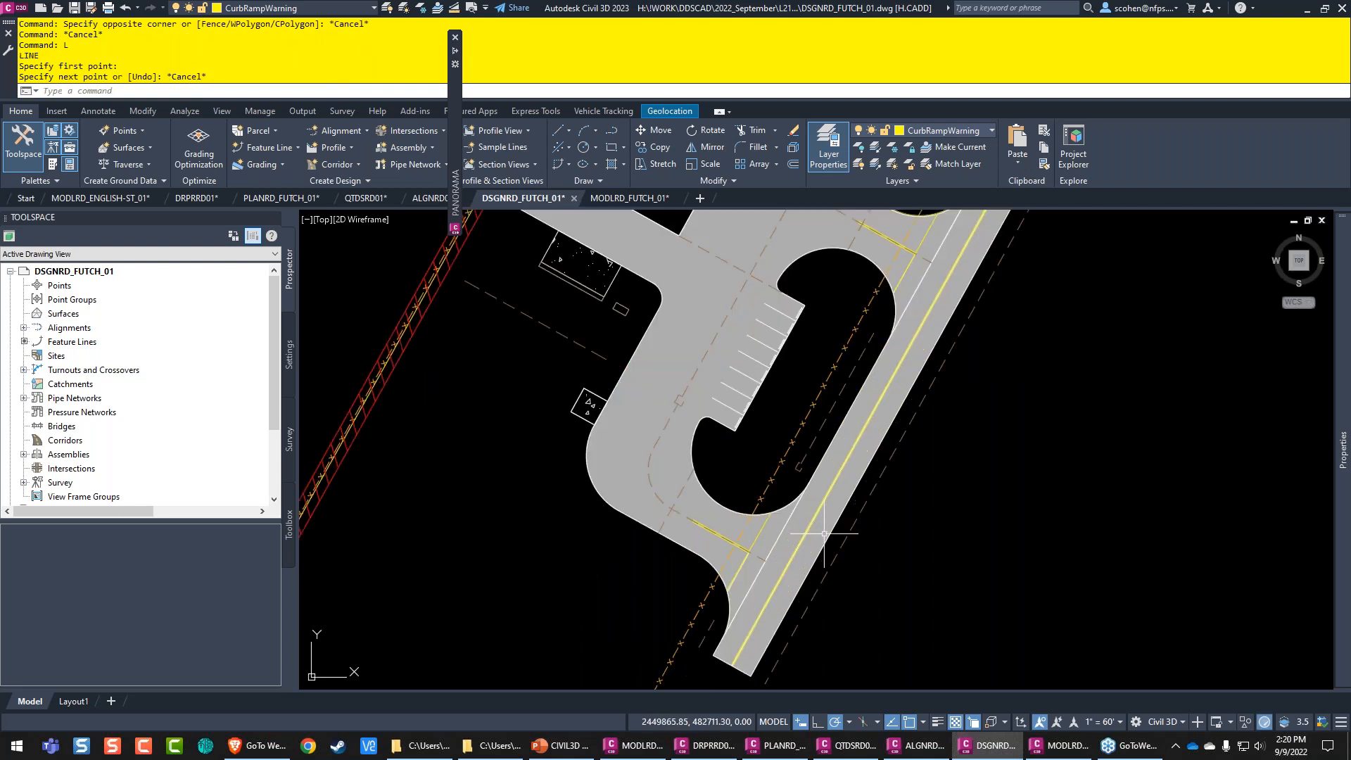
scroll(824, 534, "up", 3)
left_click(613, 418)
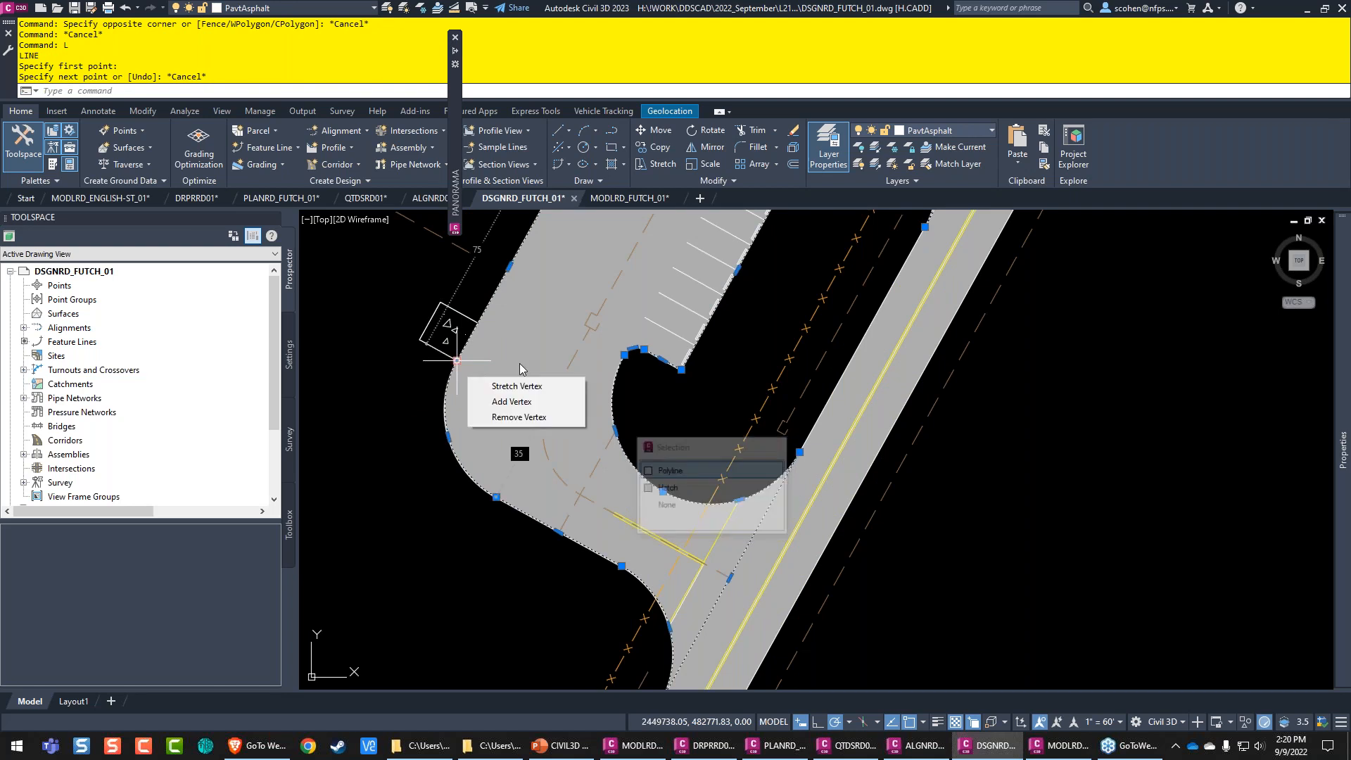
mouse_move(496, 497)
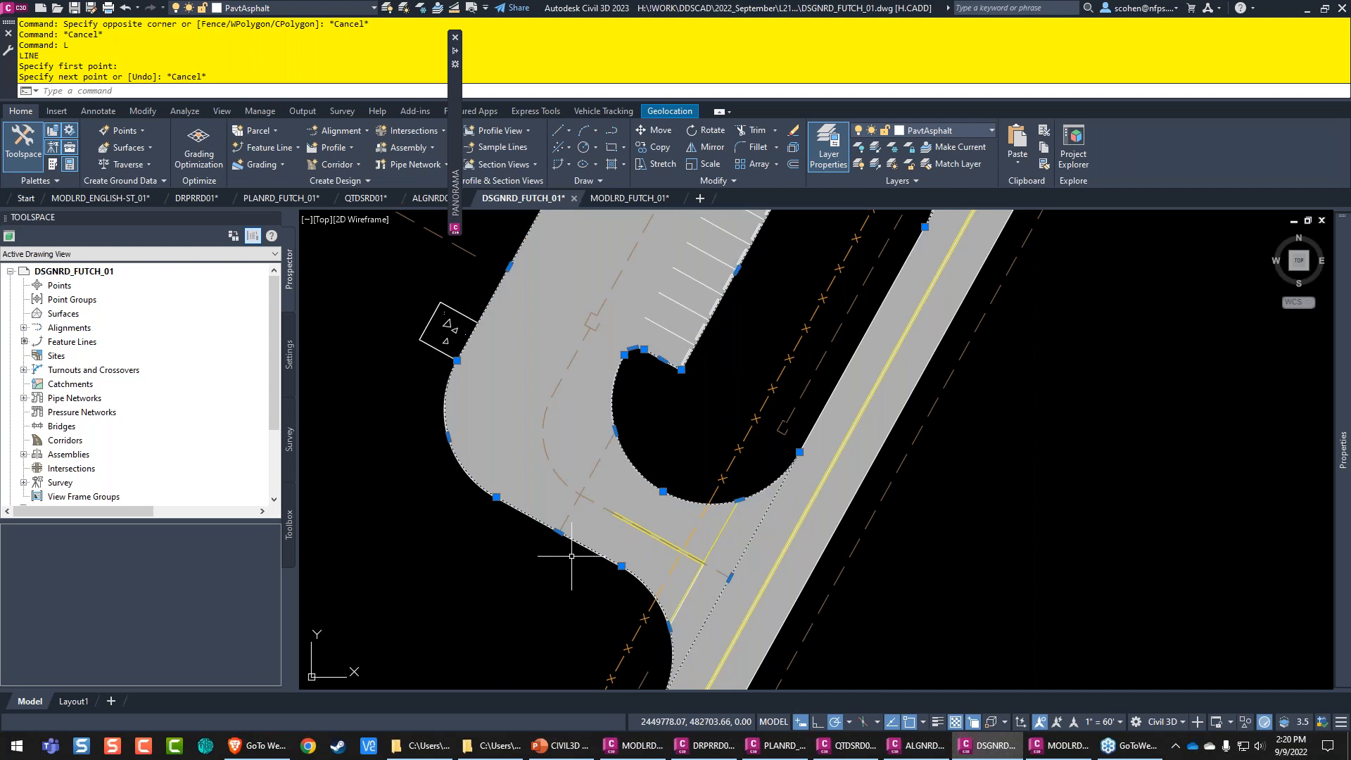
key("Escape")
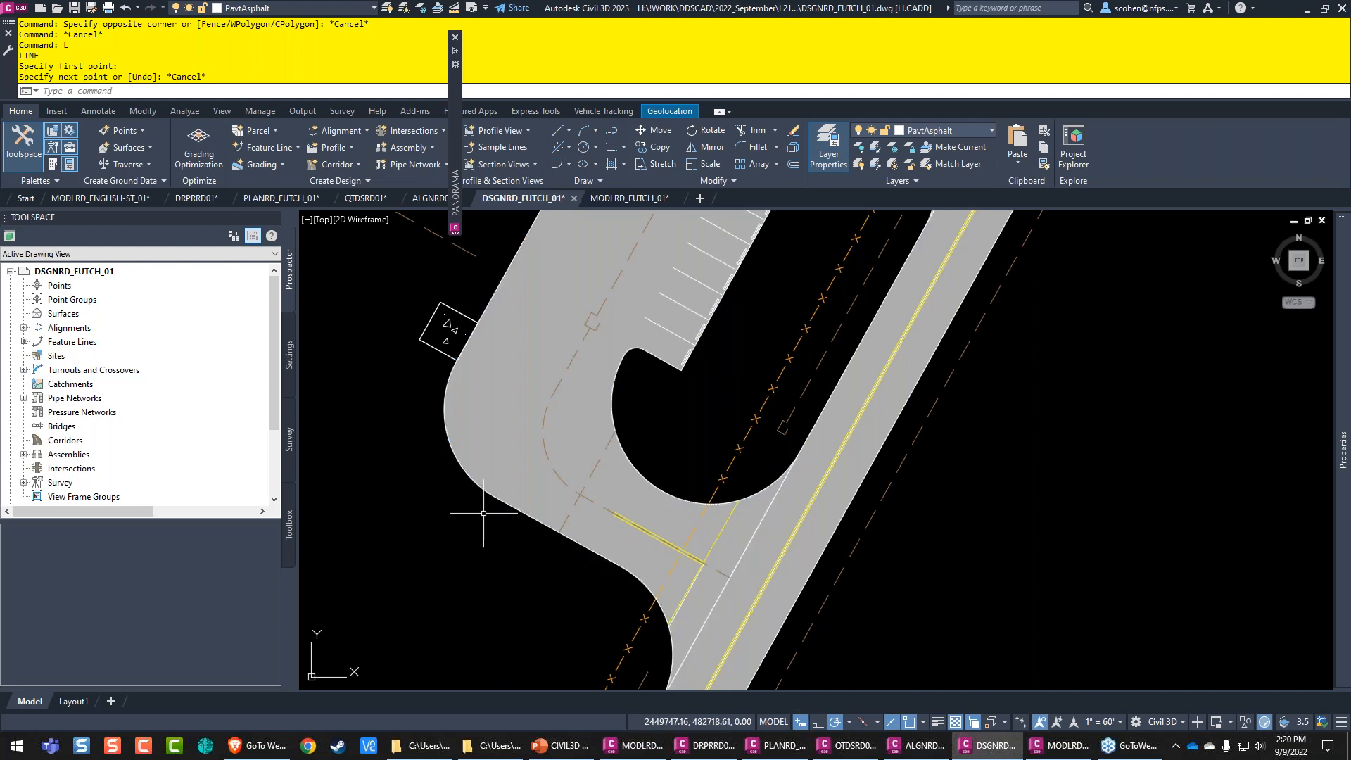
Step: Review the surface reference options for the EG_FUTCH data shortcut surface, and cancel without creating the reference
scroll(198, 385, "down", 3)
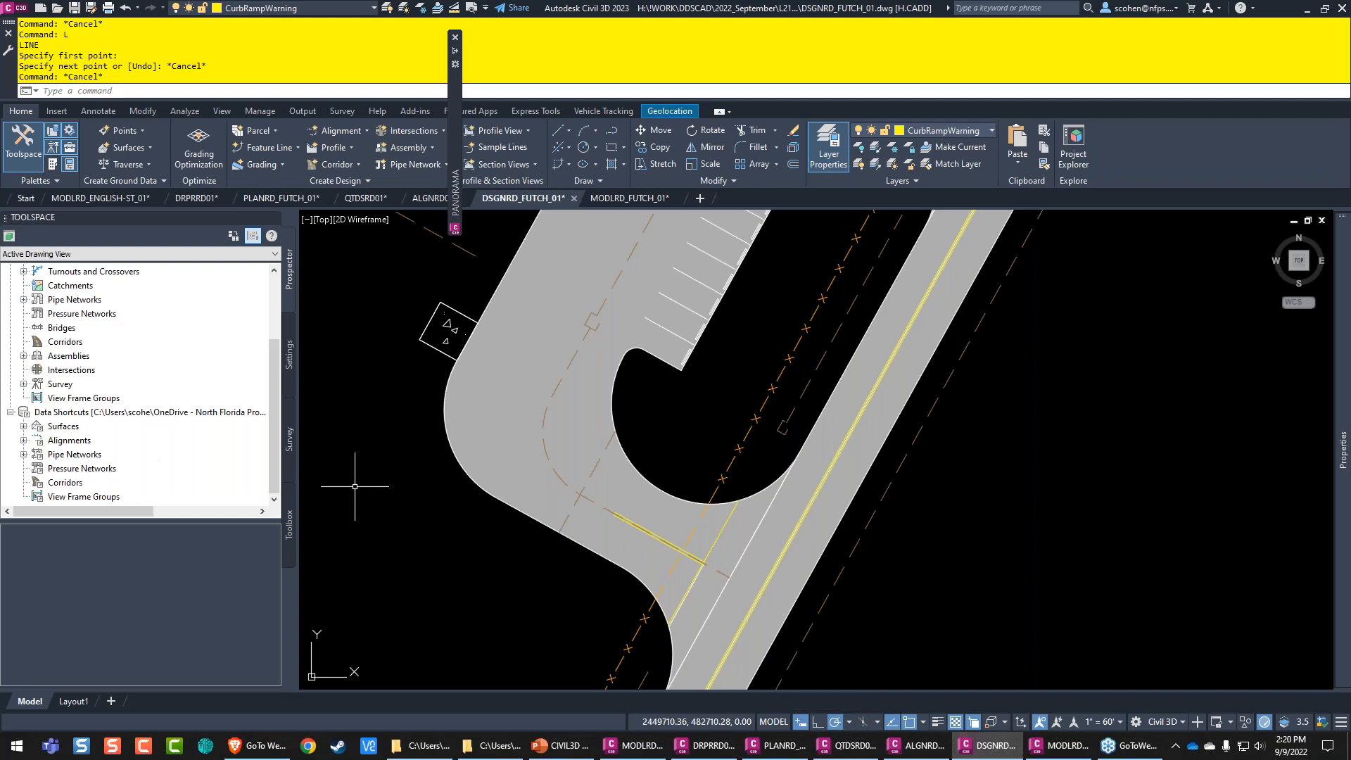
left_click(23, 426)
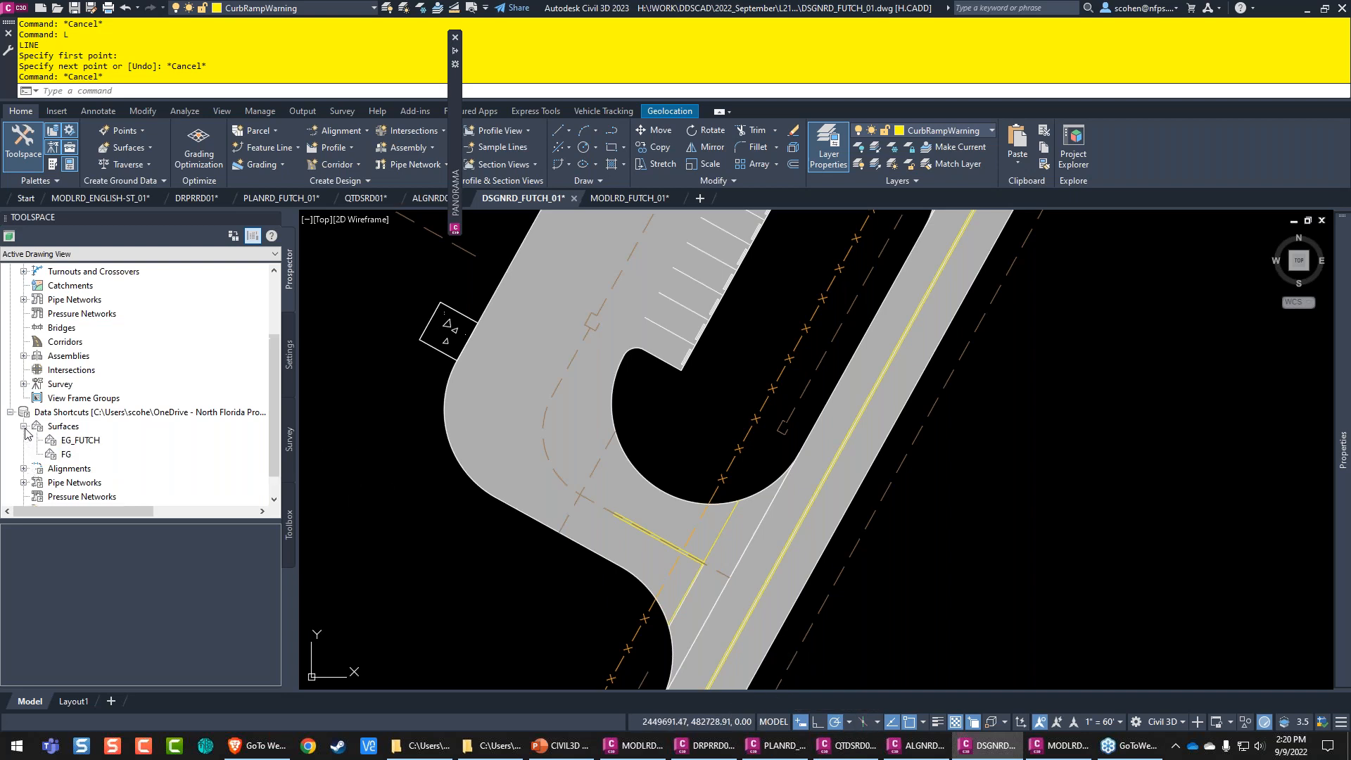
left_click(88, 443)
mouse_move(88, 449)
left_mouse_down()
mouse_move(222, 439)
mouse_move(408, 459)
left_mouse_up()
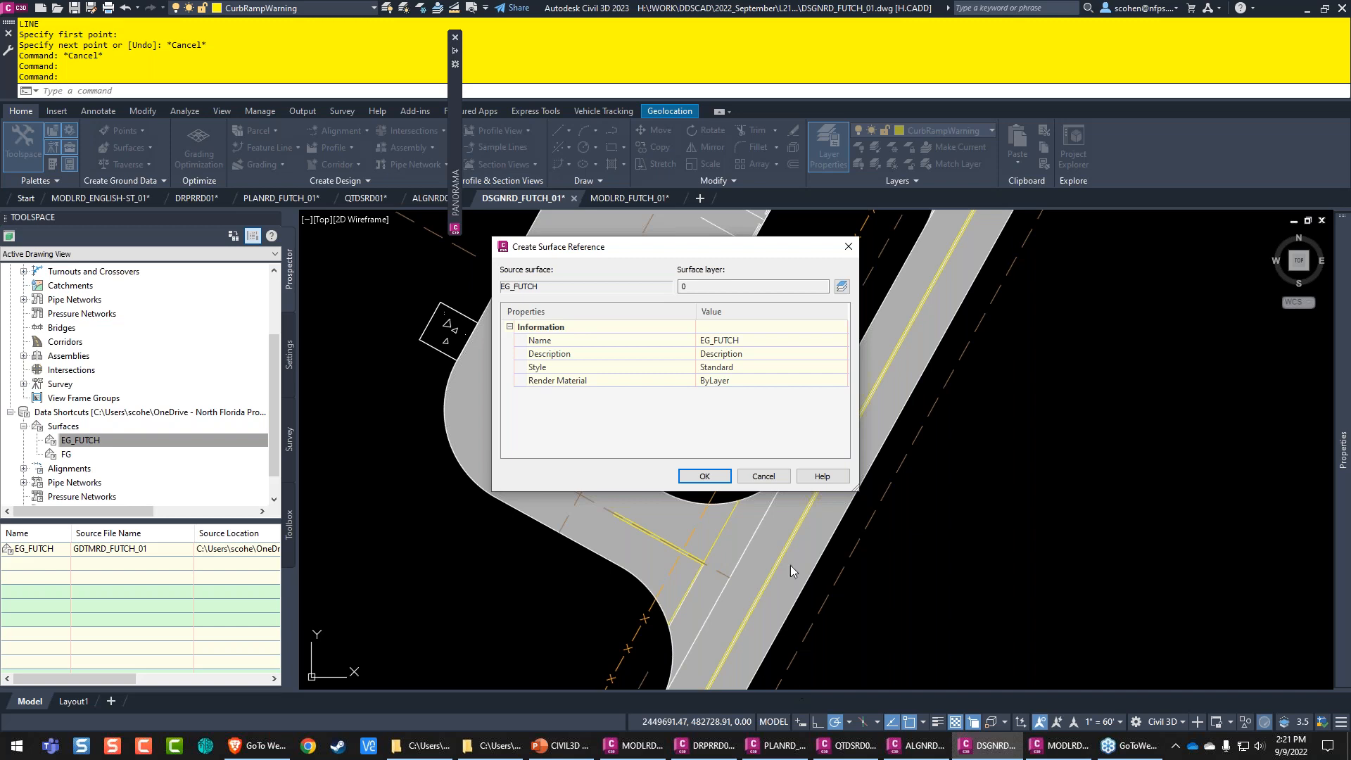
left_click(771, 478)
left_click(771, 479)
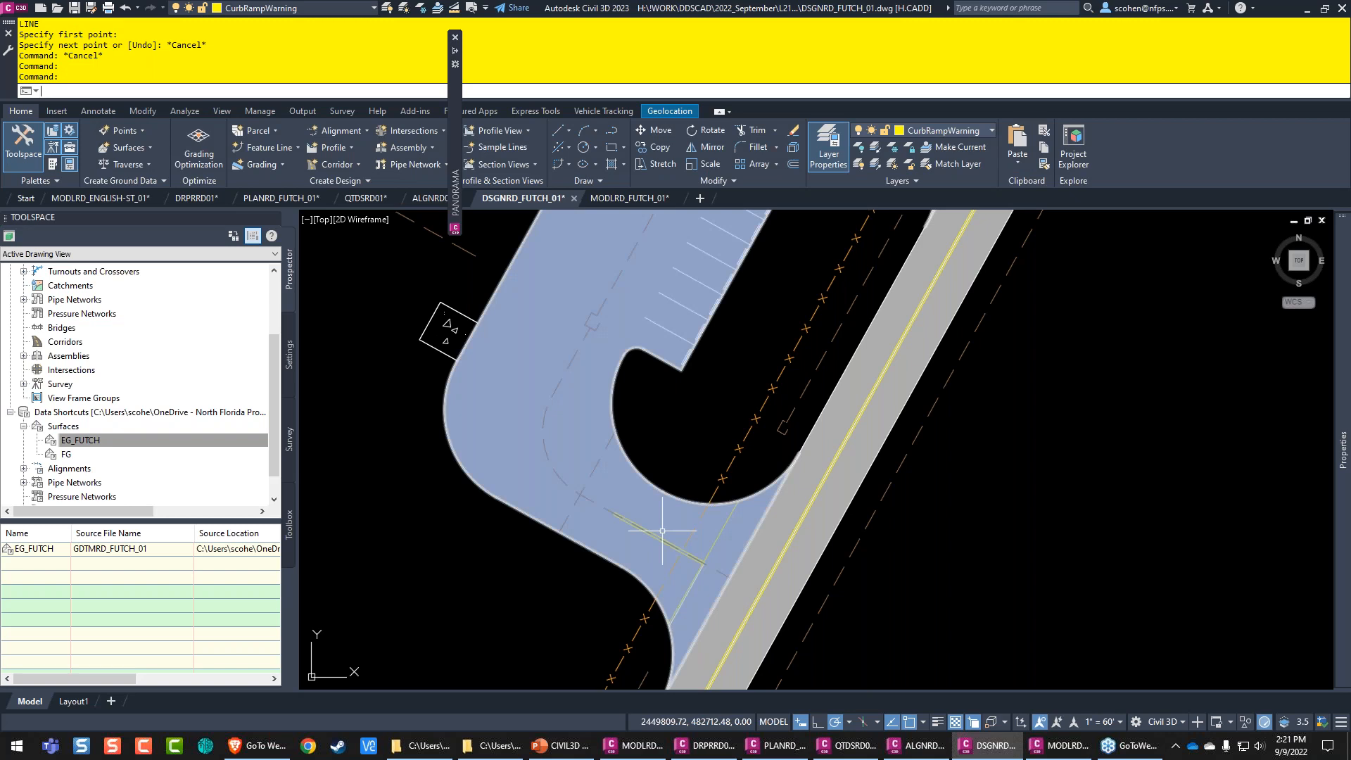
Step: Switch to the DRPRRD01 drawing and read the station, offset and surface elevation on the alignment near station 52
middle_click(591, 451)
middle_click(591, 451)
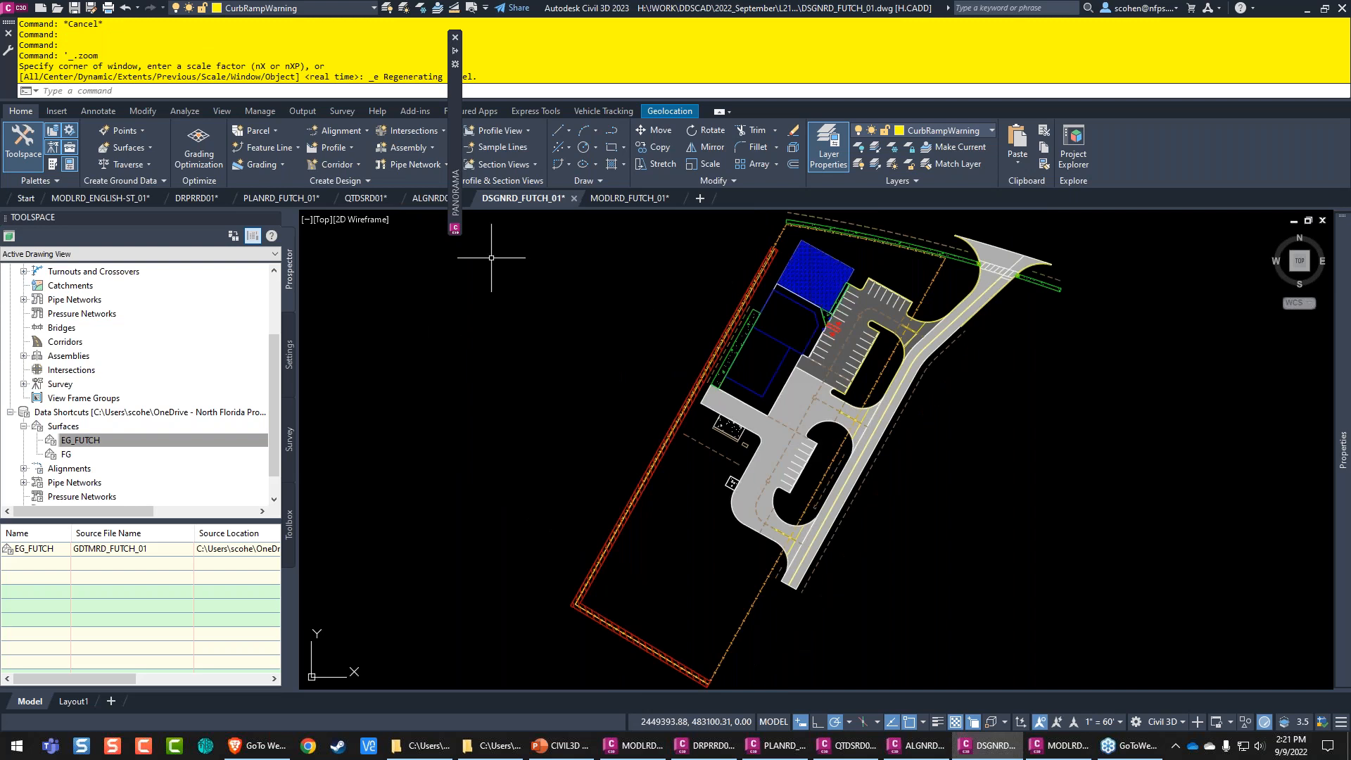
left_click(198, 198)
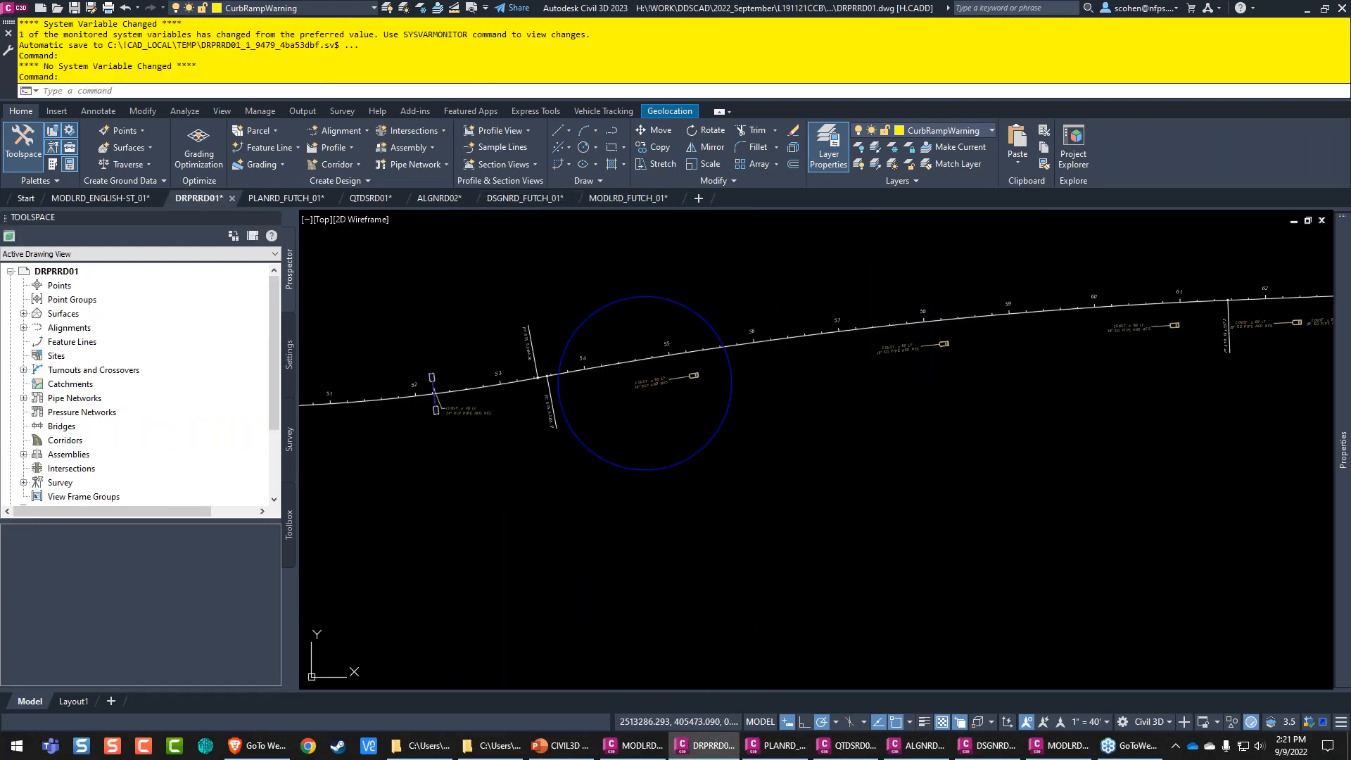
middle_click_drag(426, 371, 712, 361)
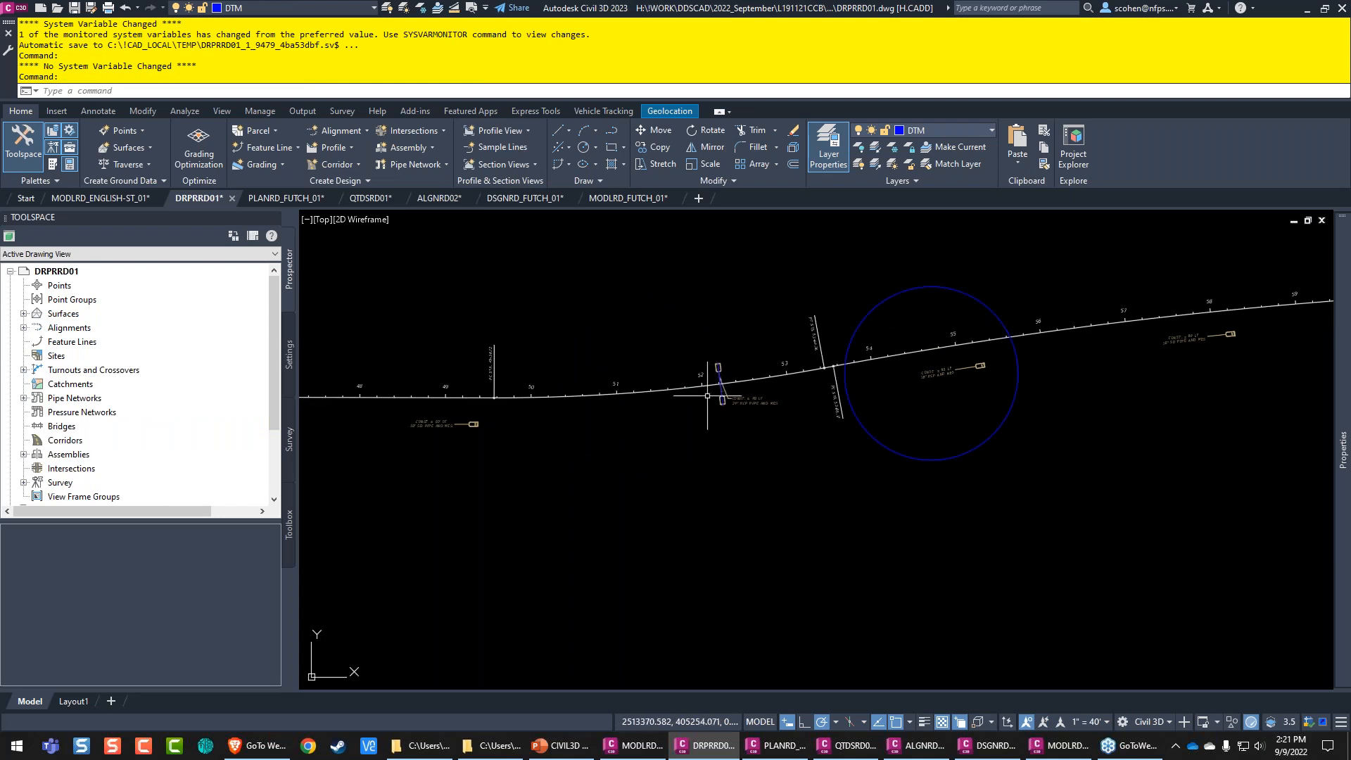
mouse_move(724, 377)
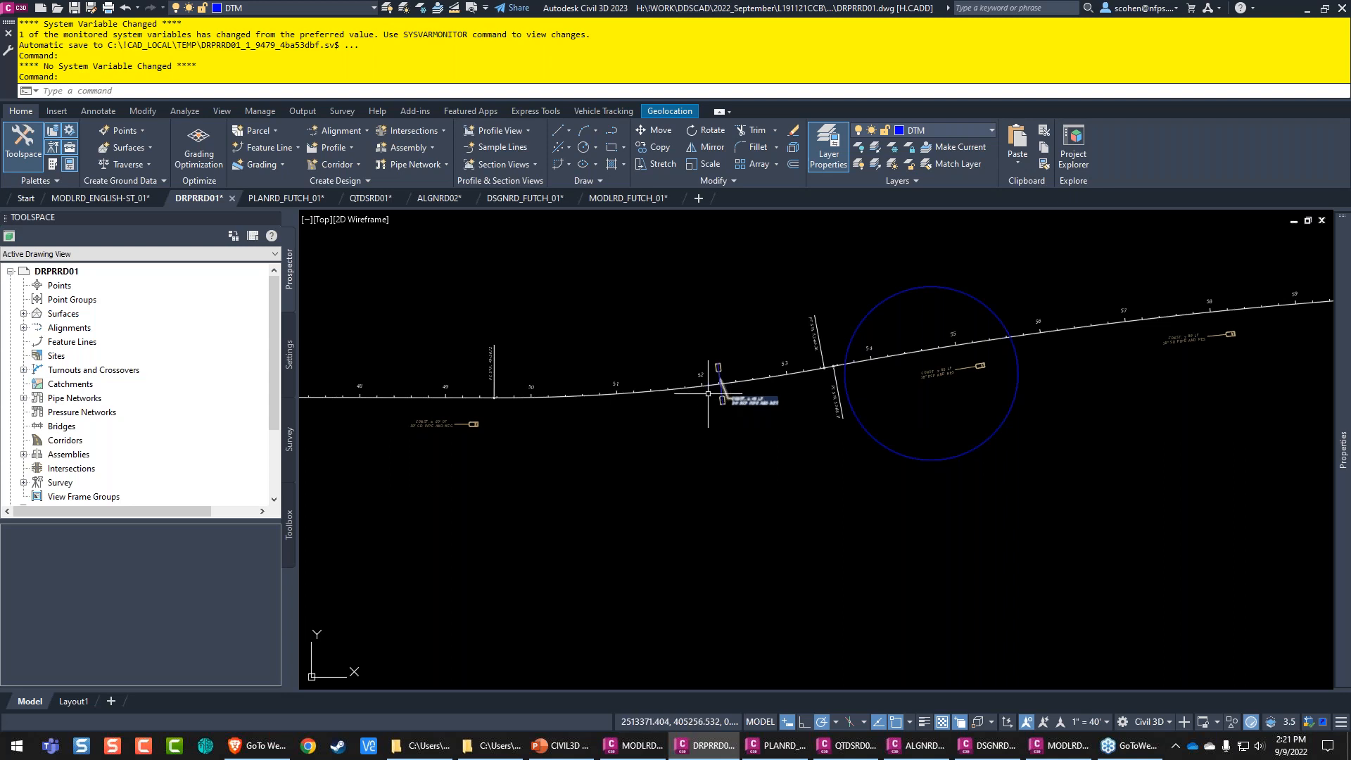
scroll(703, 378, "up", 5)
mouse_move(710, 401)
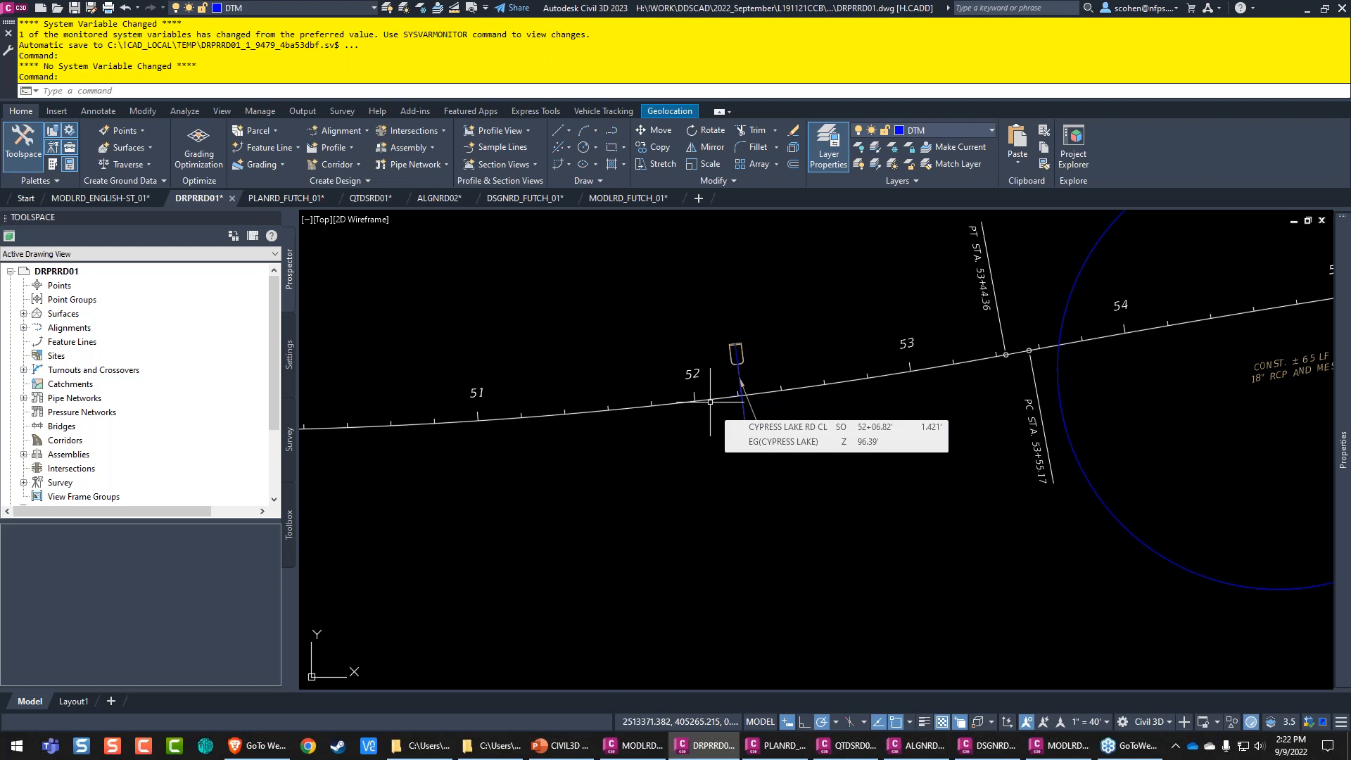
Step: Switch to the Brave browser, maximize it and browse the FDOT Standard Plans FY 2021-22 page
left_click(255, 747)
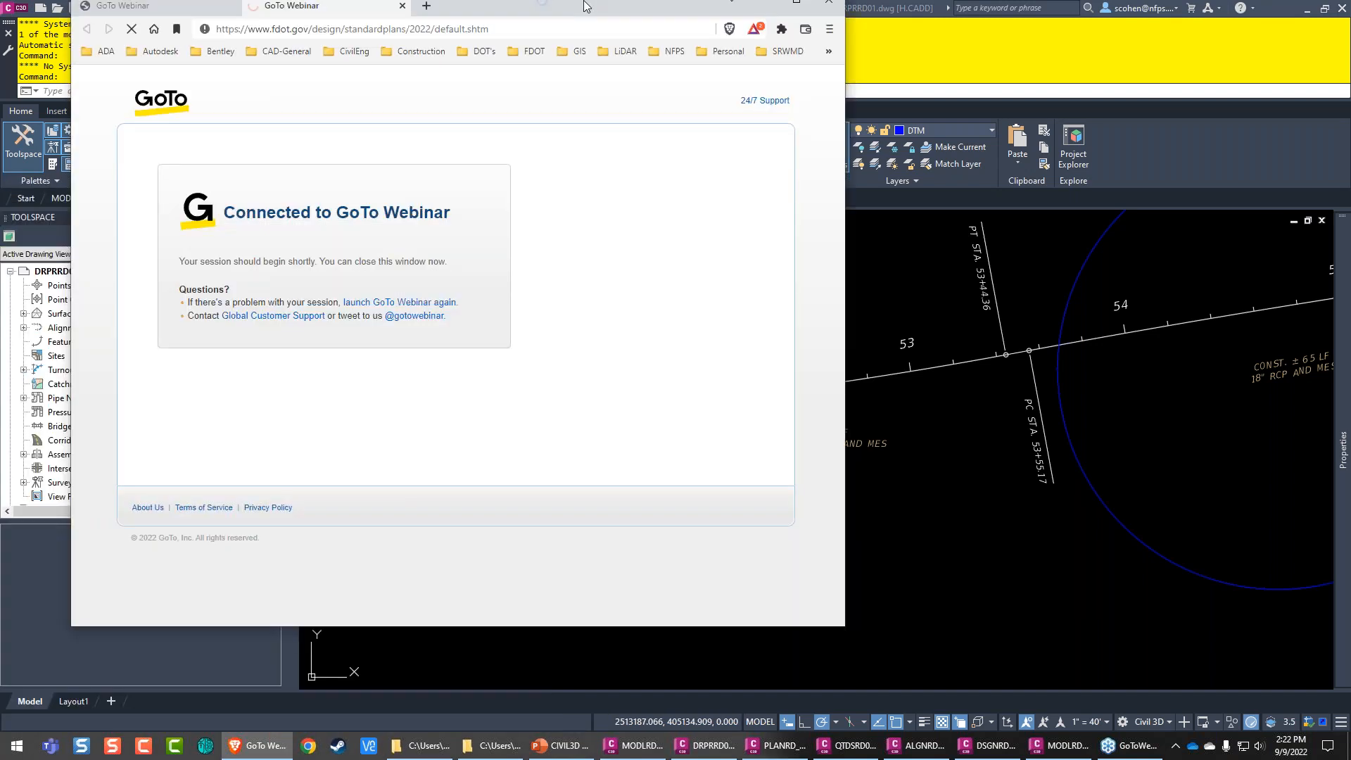
double_click(584, 5)
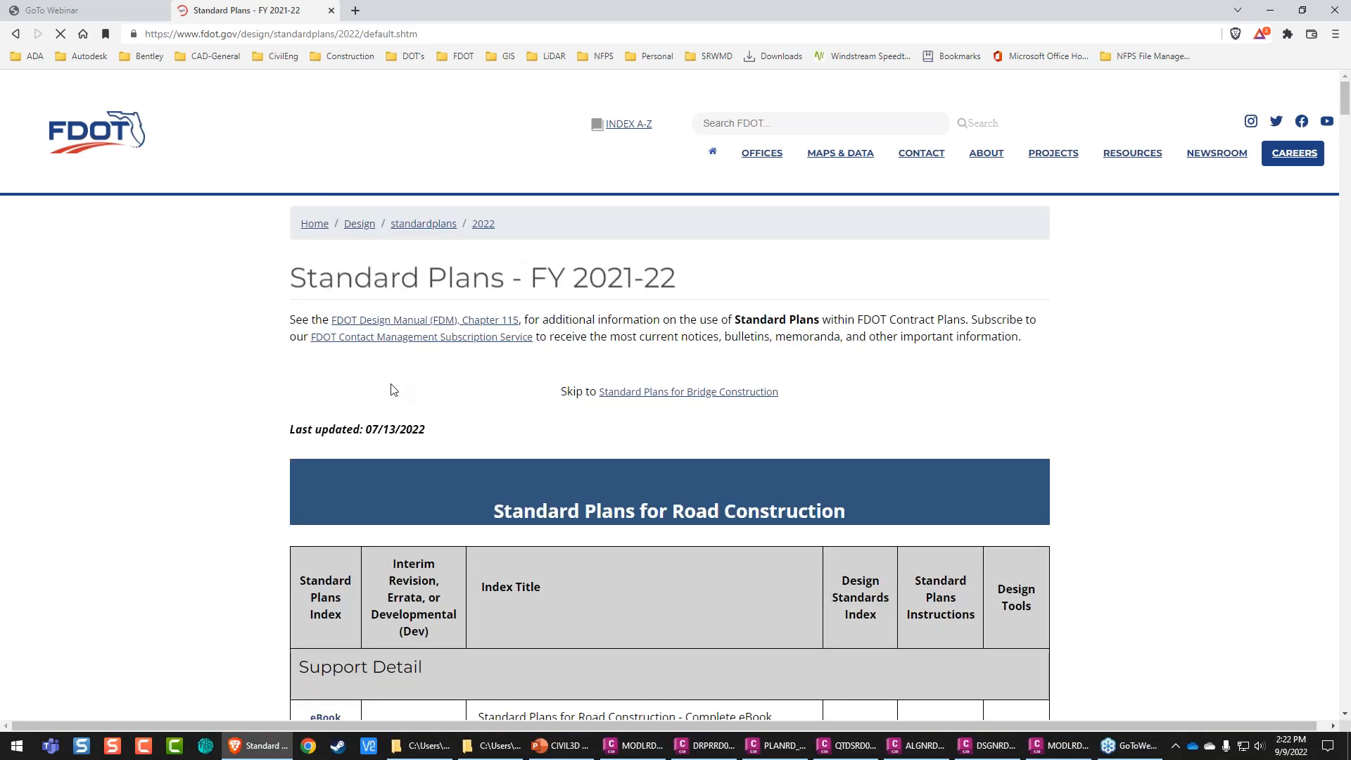
scroll(394, 387, "down", 7)
Step: Search the page for "cross" and open the Cross Drain Mitered End Section standard plan, index 430-021
key("ctrl+f")
type("cross")
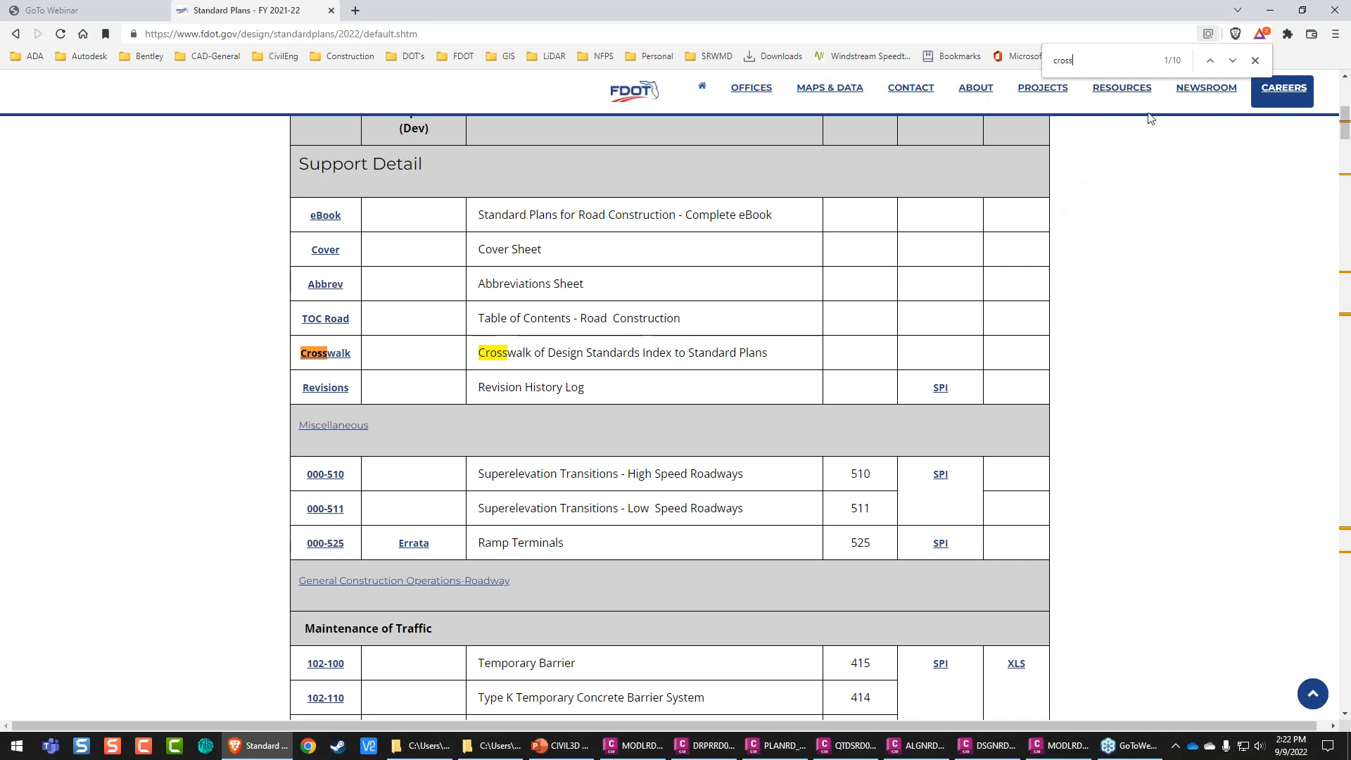
left_click(1232, 61)
left_click(1232, 61)
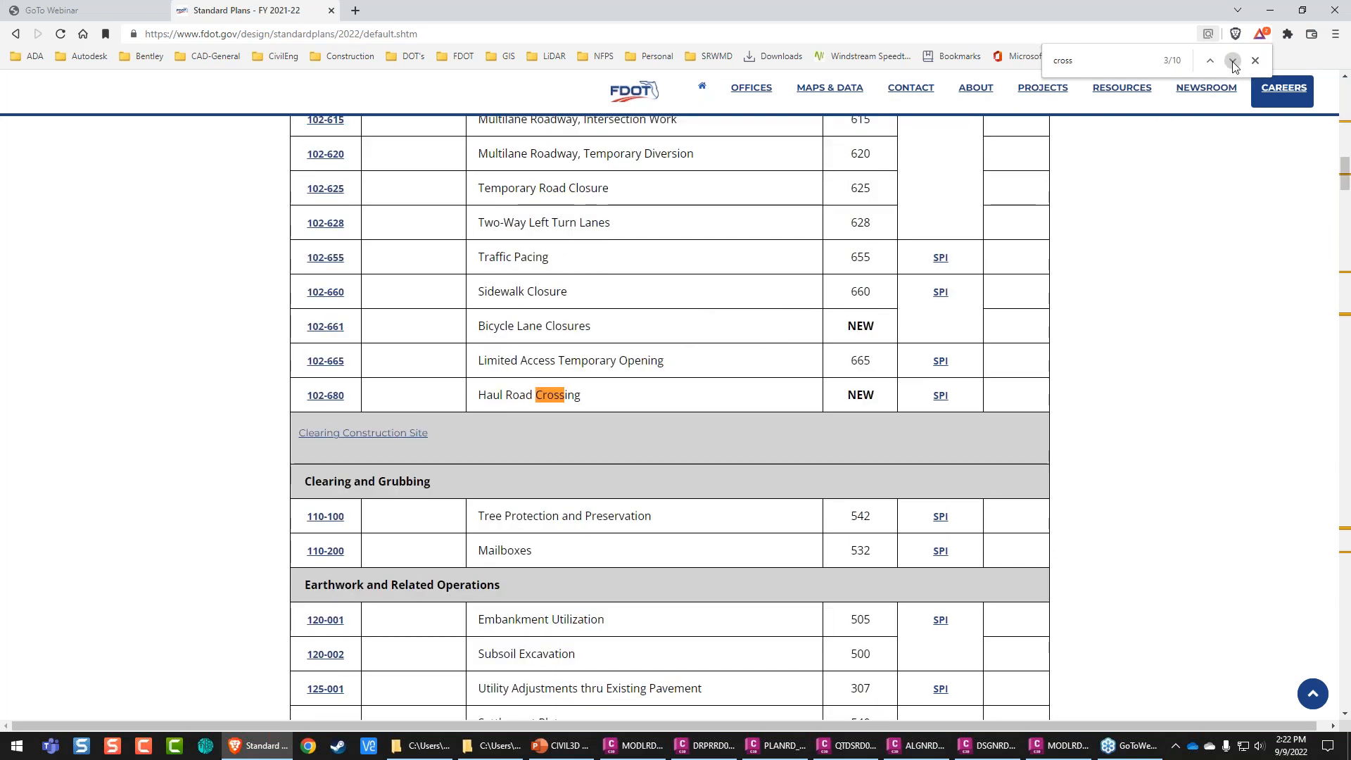
left_click(1232, 61)
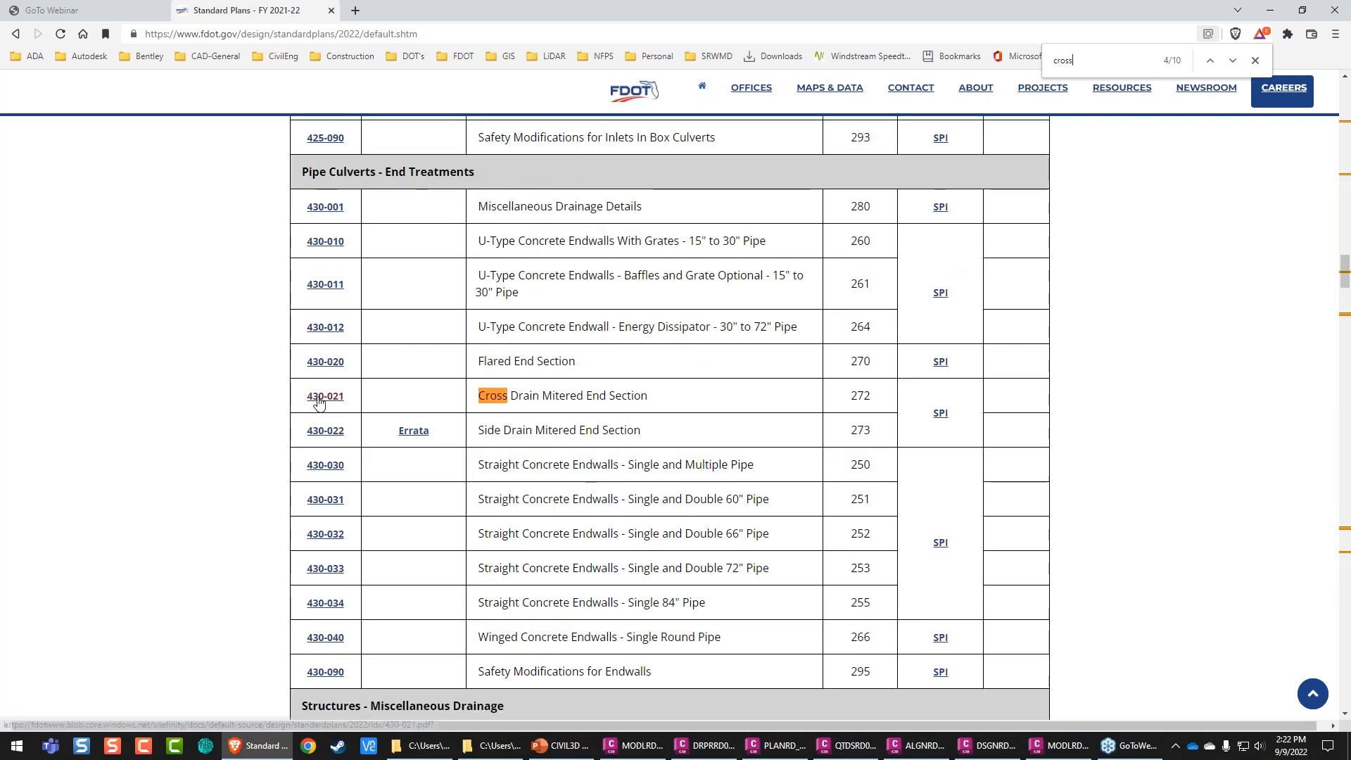
left_click(318, 400)
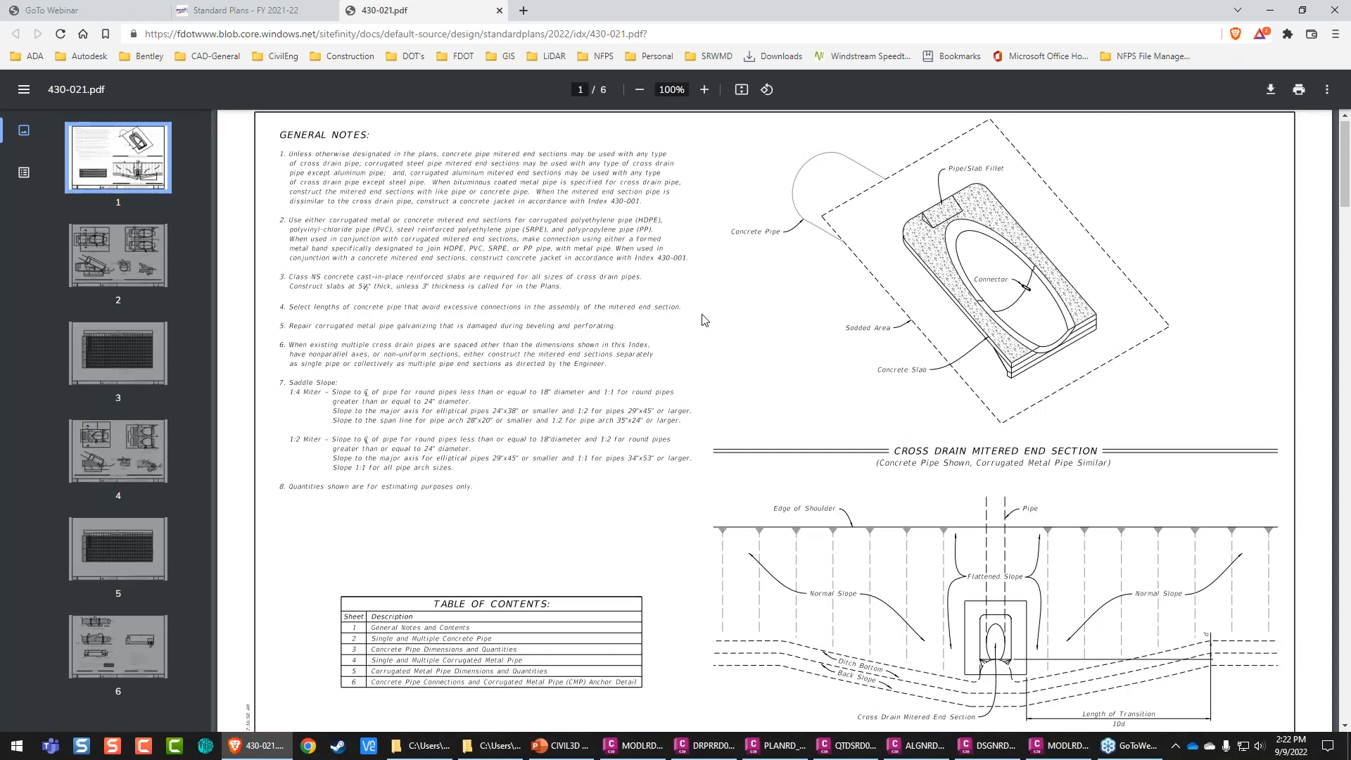
Step: Examine the round concrete pipe elevation on sheet 2 and the pipe dimensions in Table 1 on sheet 3 of index 430-021
scroll(705, 320, "down", 5)
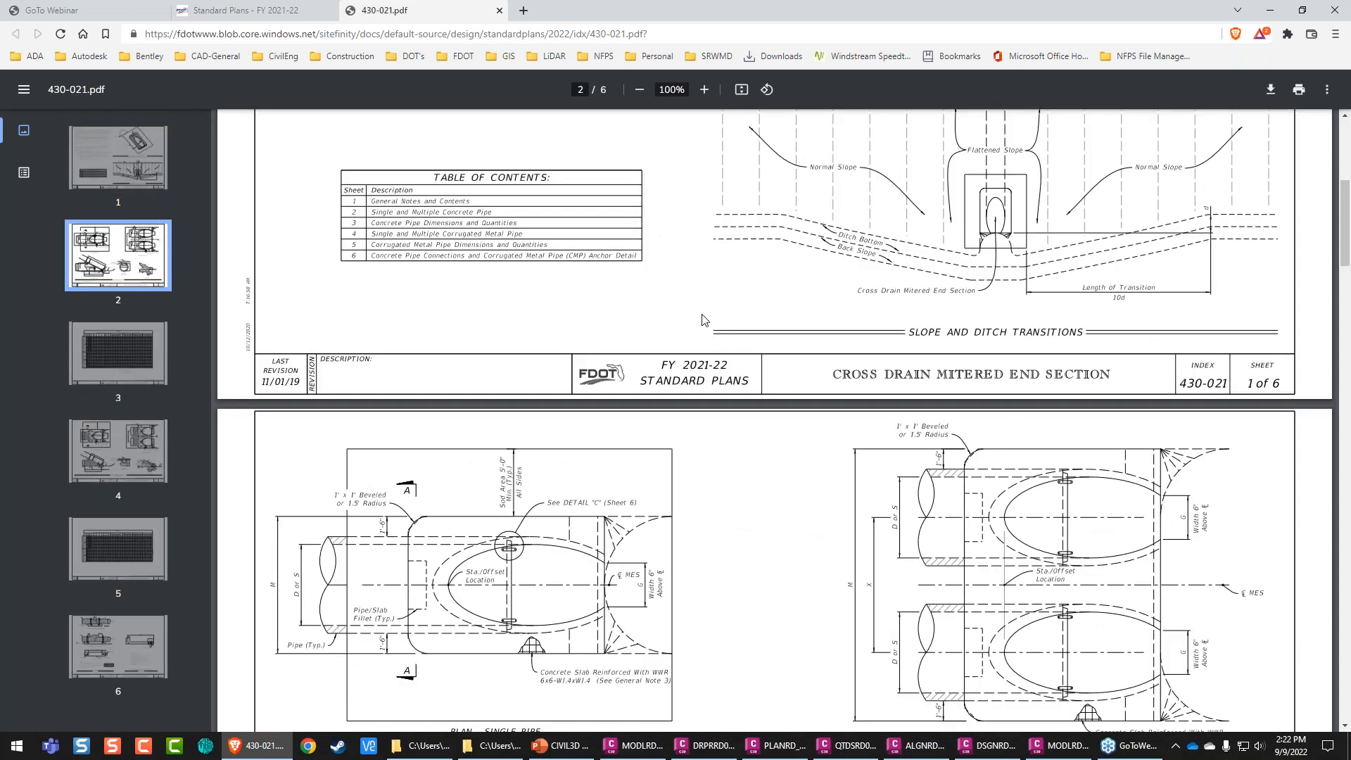
scroll(704, 320, "down", 6)
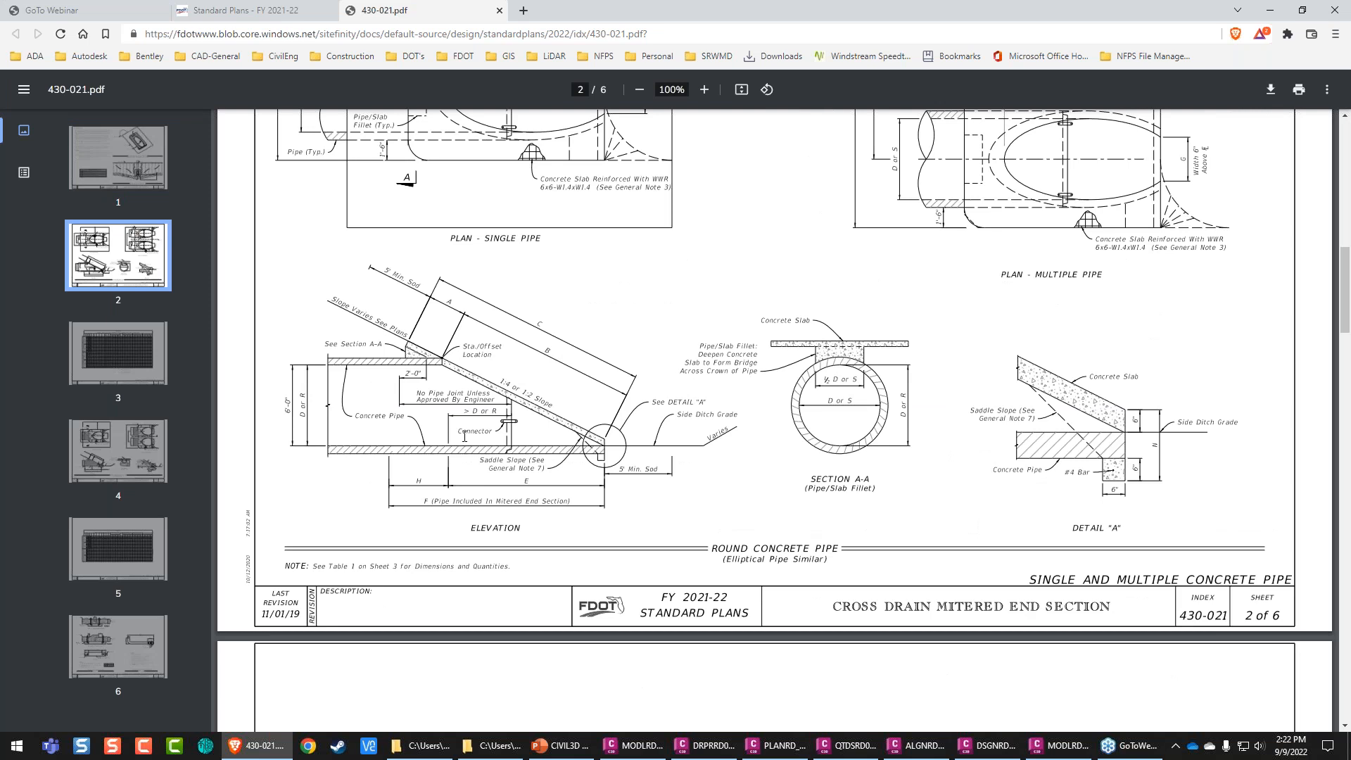
scroll(464, 436, "up", 5, "ctrl")
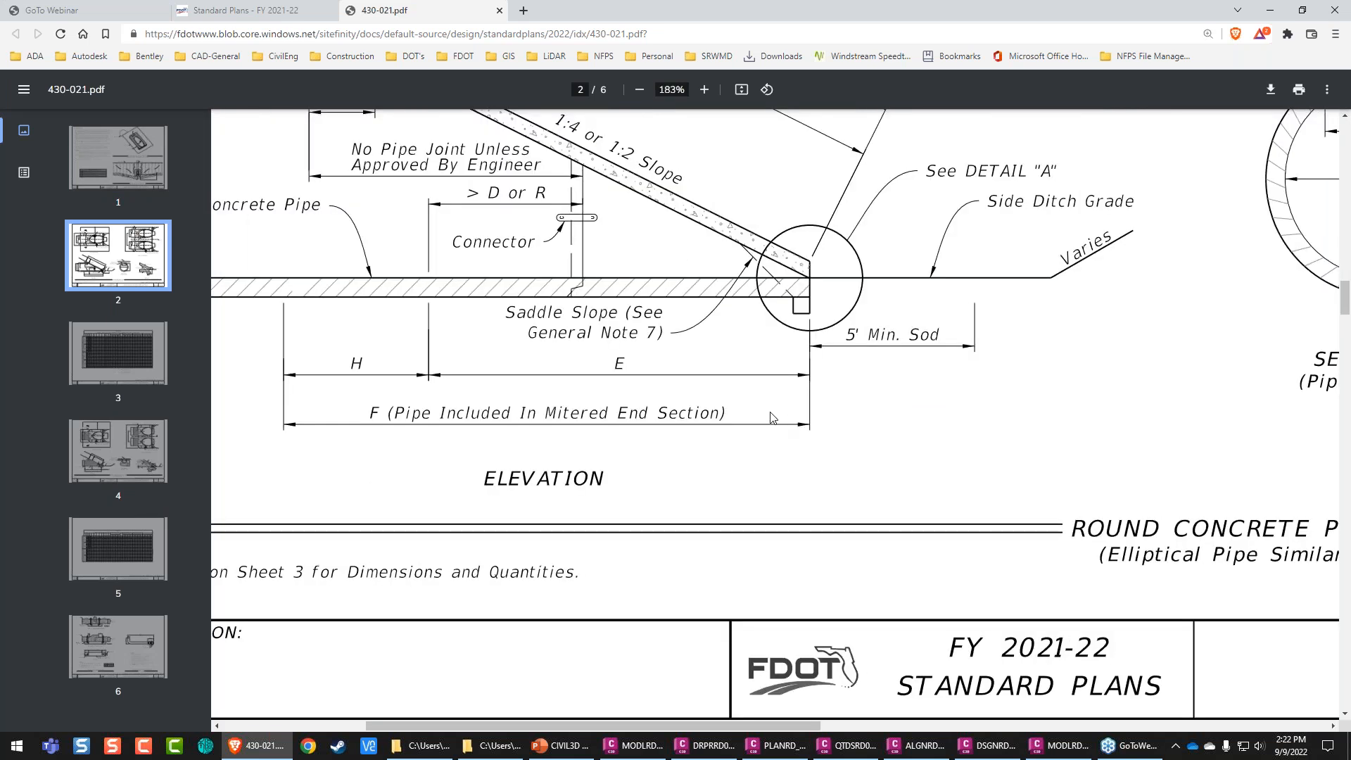
scroll(769, 418, "down", 2, "ctrl")
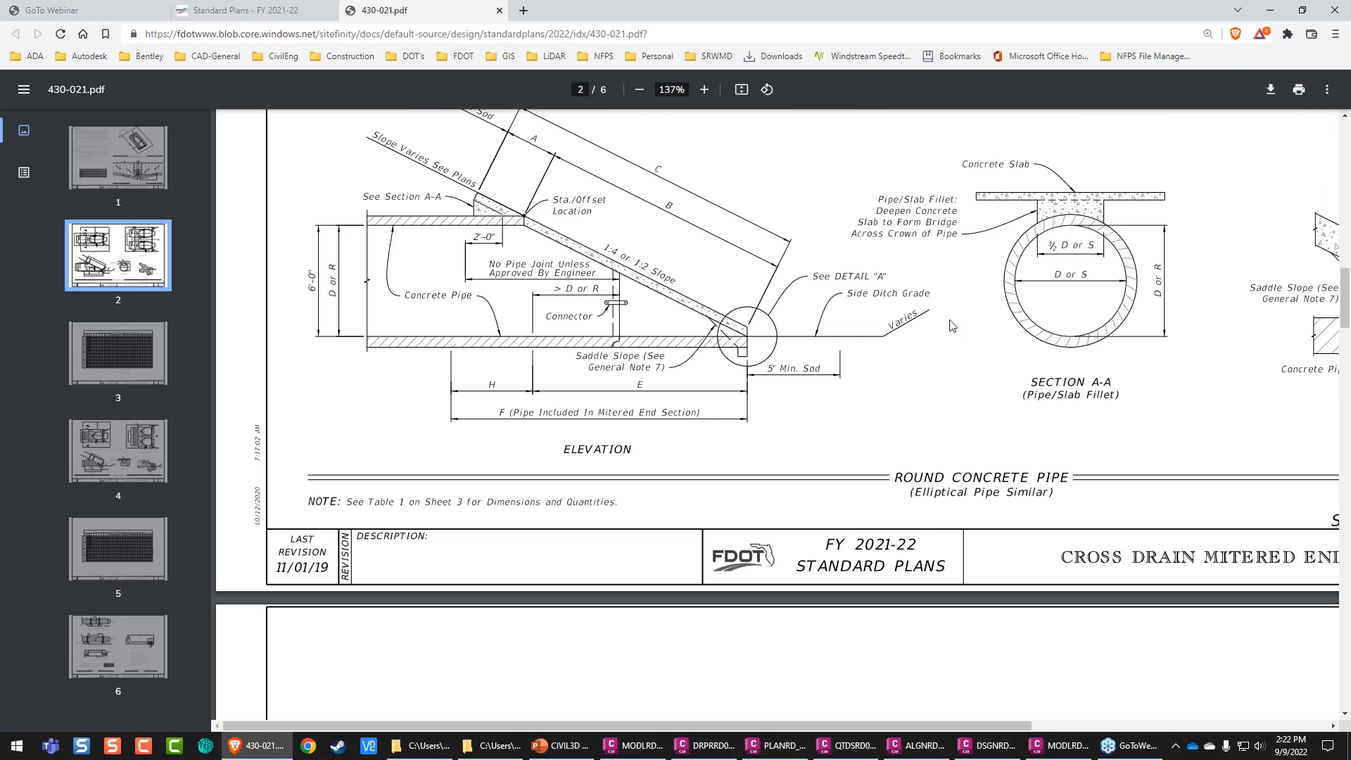
scroll(948, 330, "down", 1)
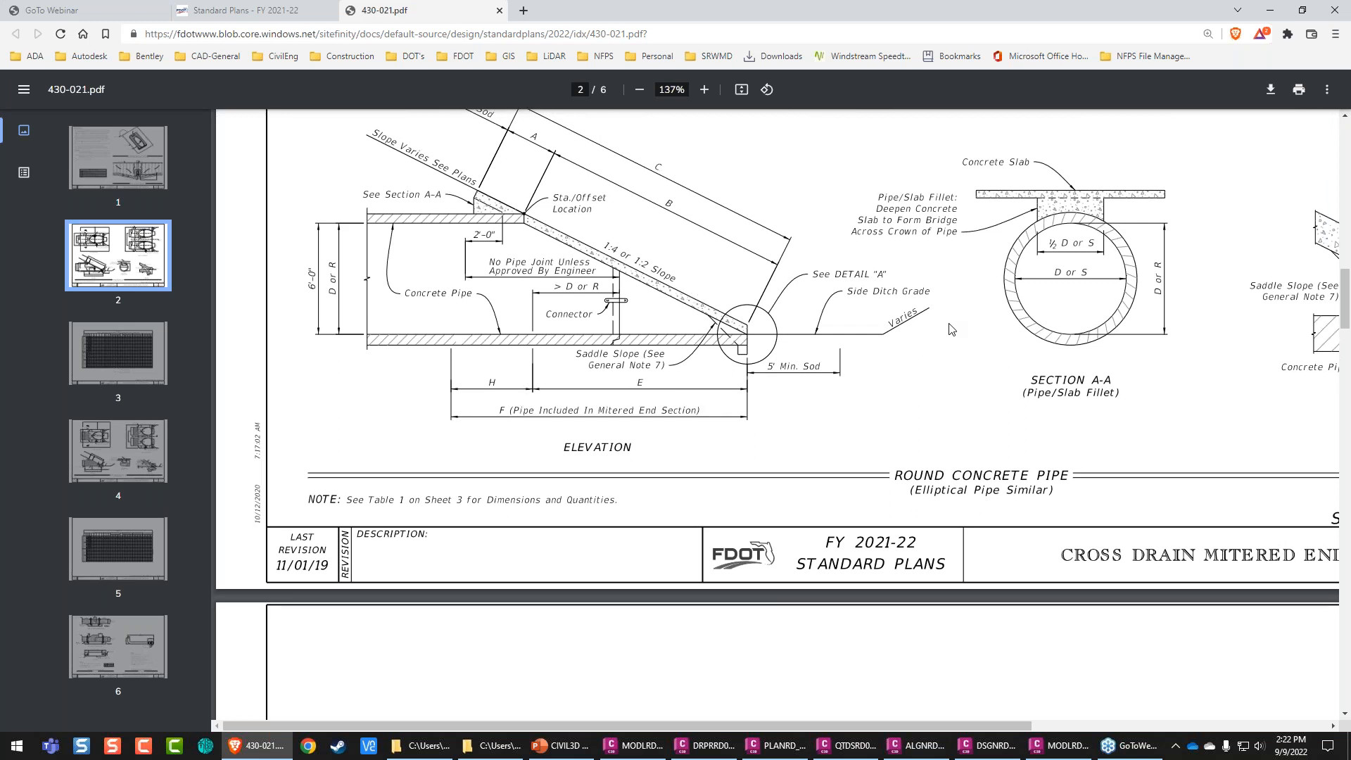
scroll(950, 327, "down", 5)
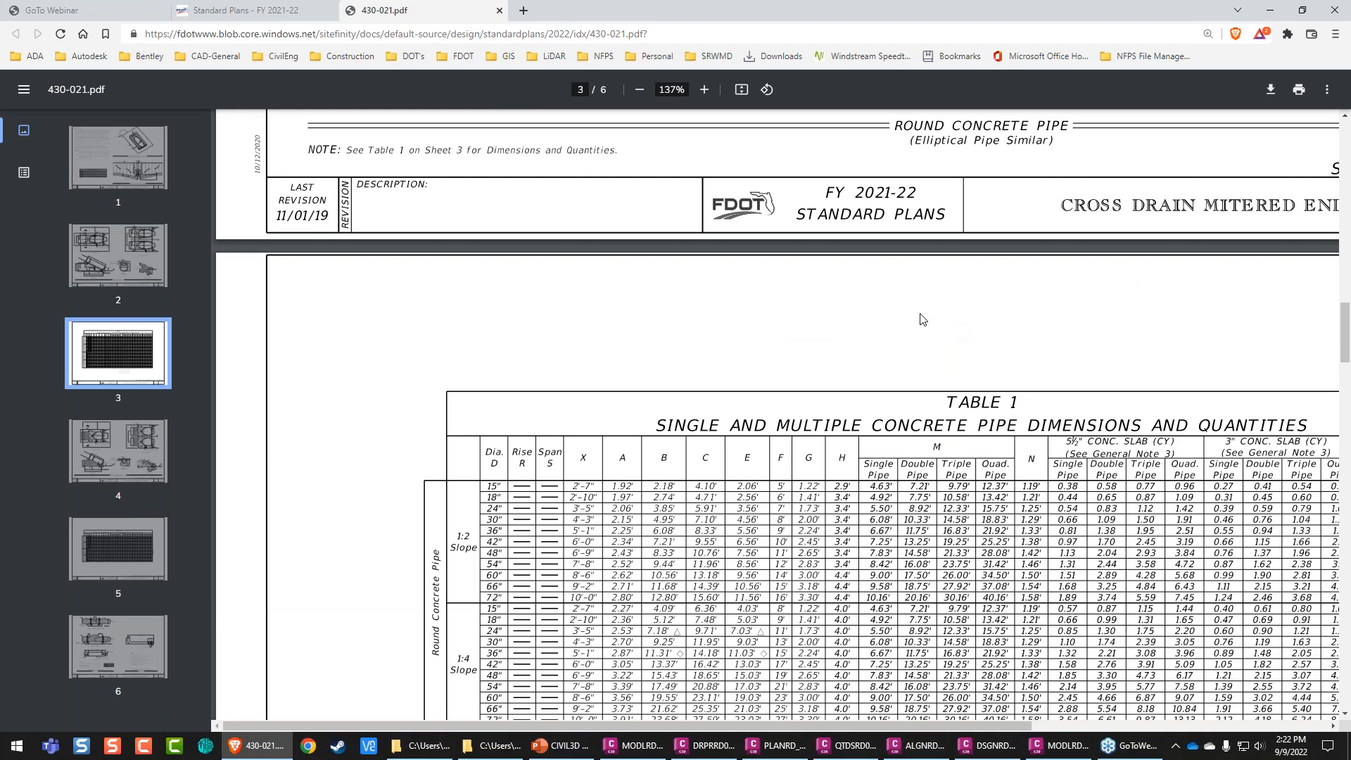
scroll(923, 320, "down", 2)
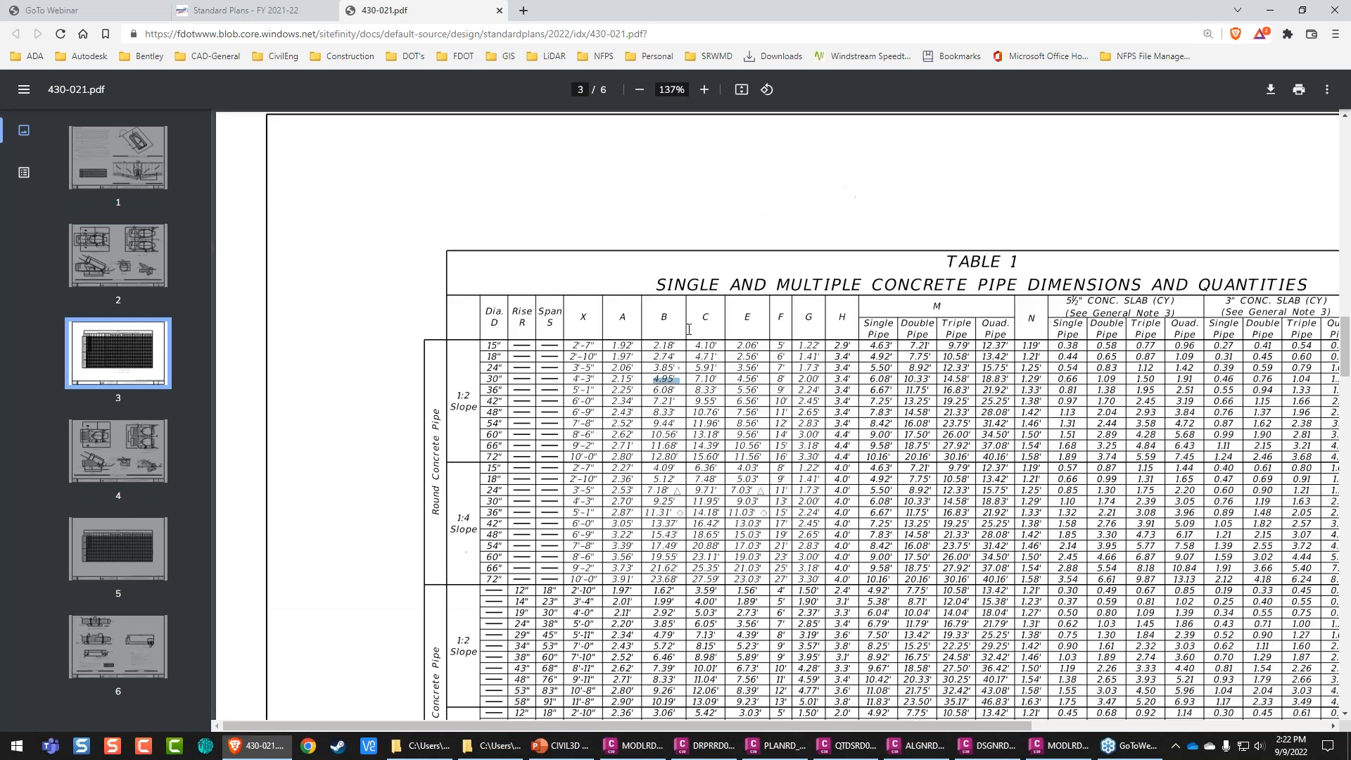
Step: Switch back to the DRPRRD01 drawing in Civil 3D and review the properties of the cross drain pipe near station 52
left_click(1271, 11)
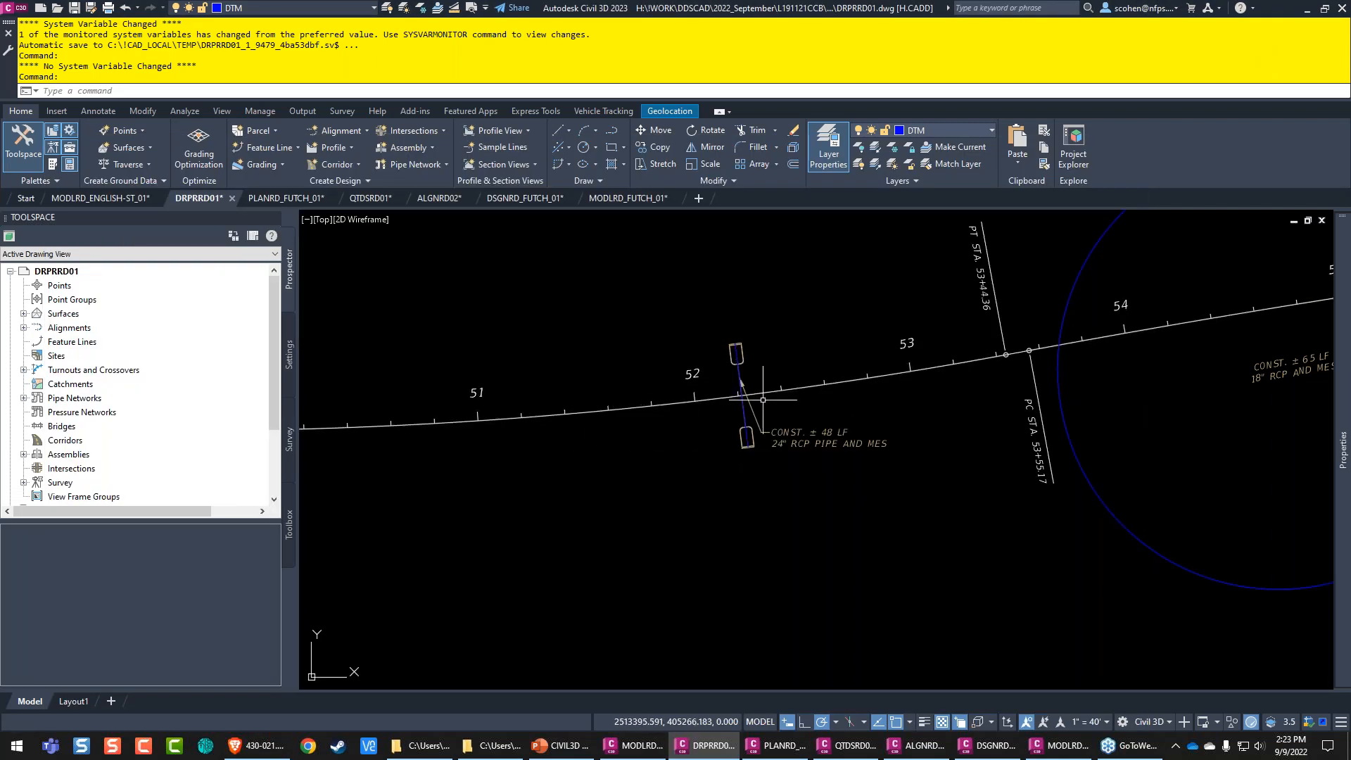
scroll(731, 383, "up", 4)
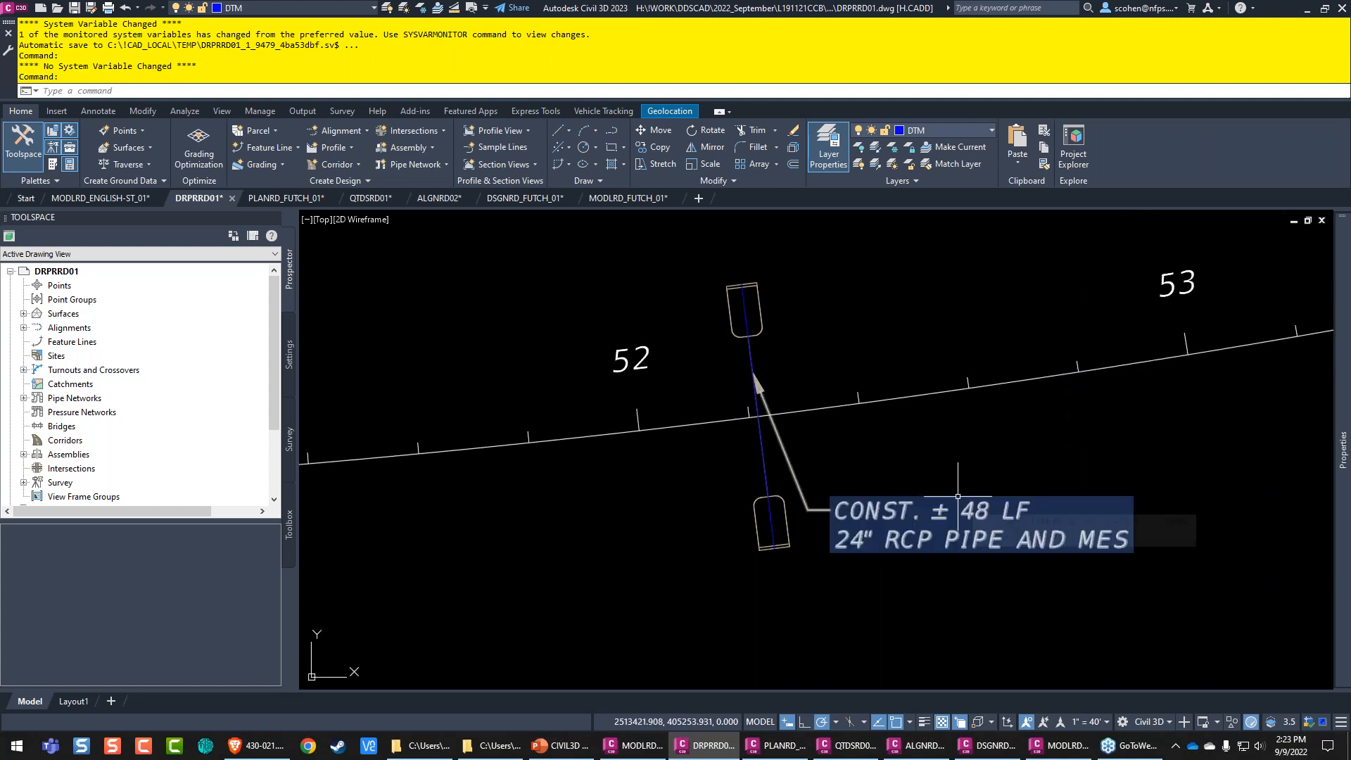
left_click(767, 455)
left_click(814, 516)
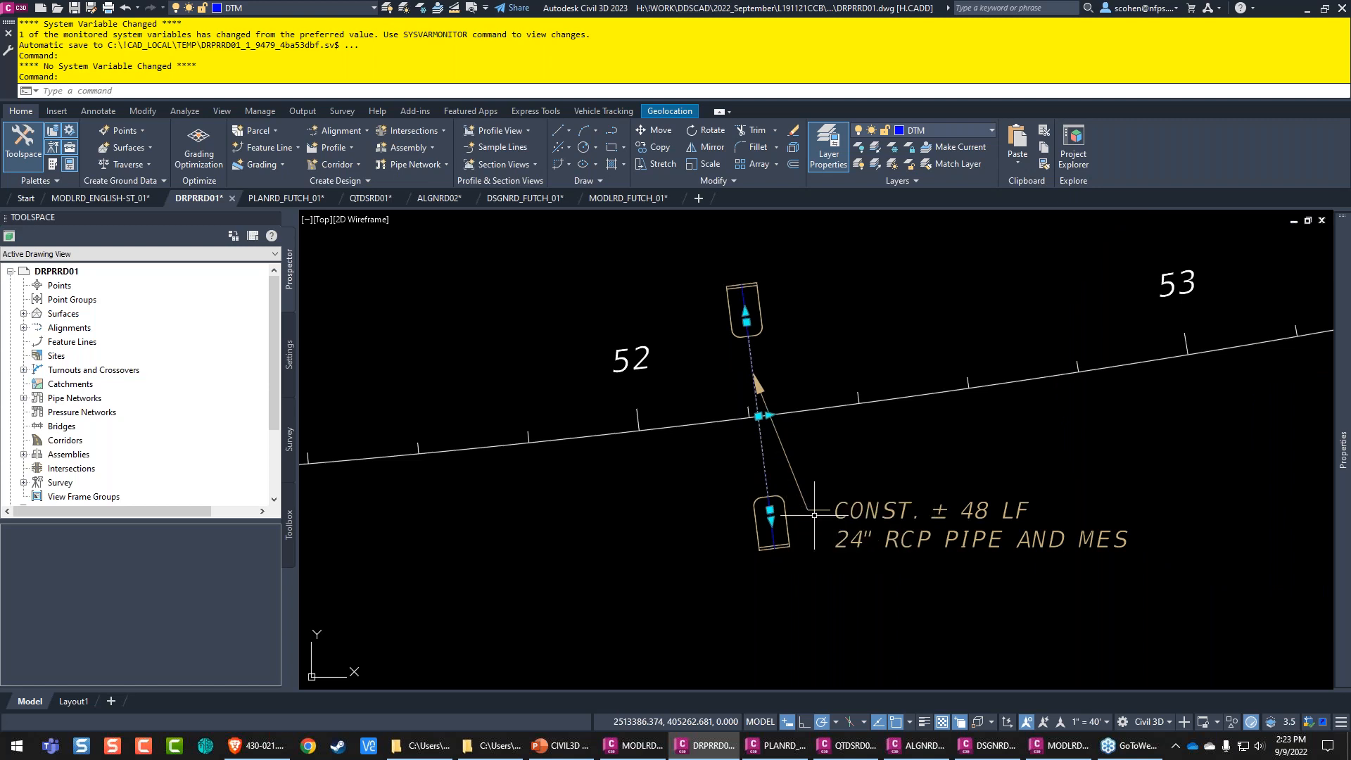
mouse_move(1343, 451)
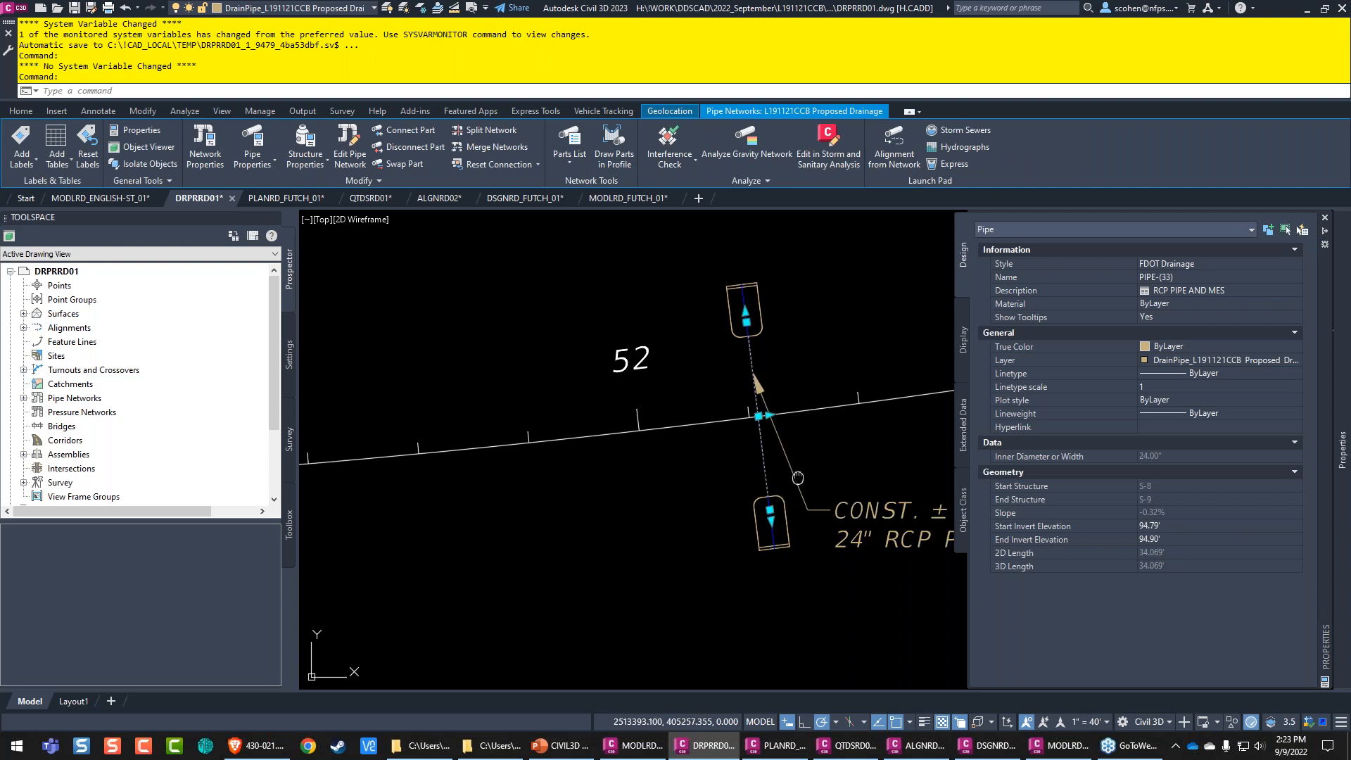
middle_click_drag(798, 478, 785, 478)
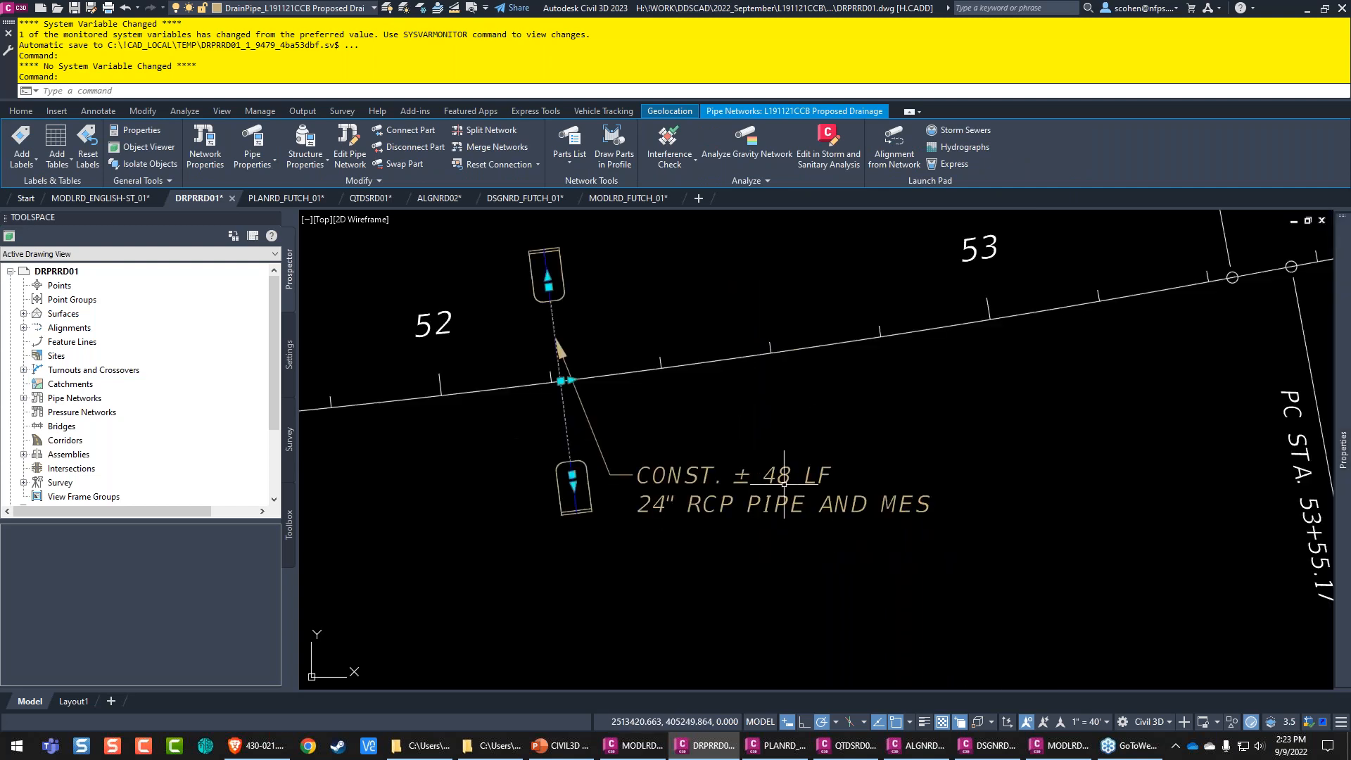
key("Escape")
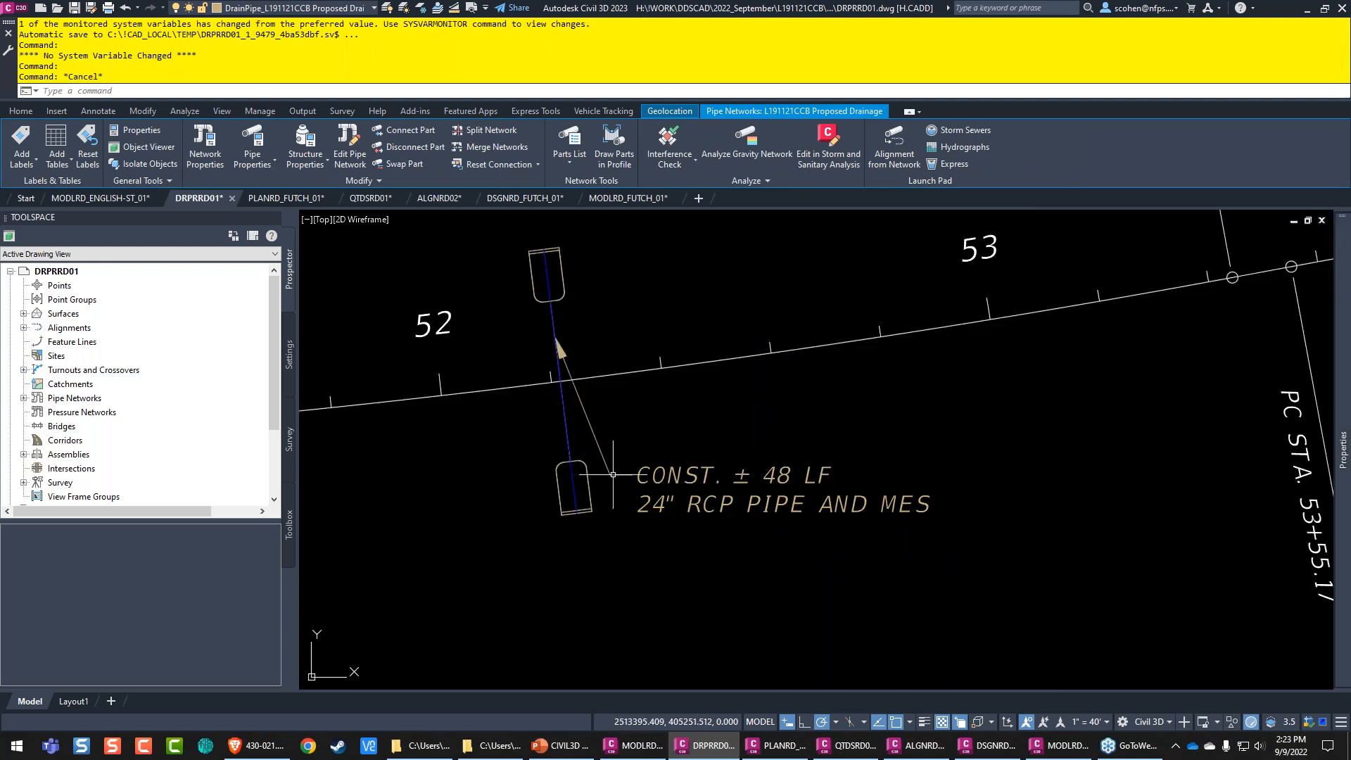
Step: Inspect the alignment between stations 51 and 52 and the mitered end section at the cross drain's south end
middle_click_drag(613, 475, 779, 459)
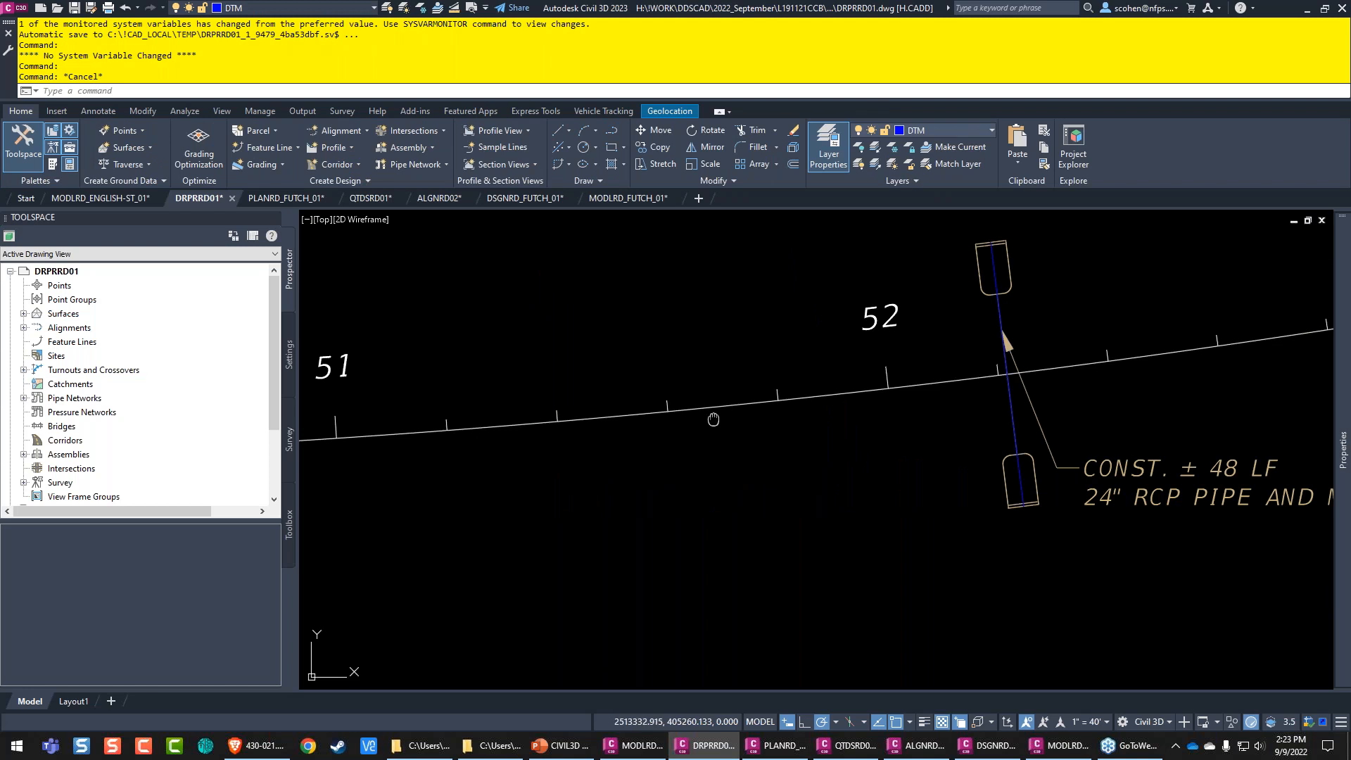
middle_click_drag(716, 417, 1026, 401)
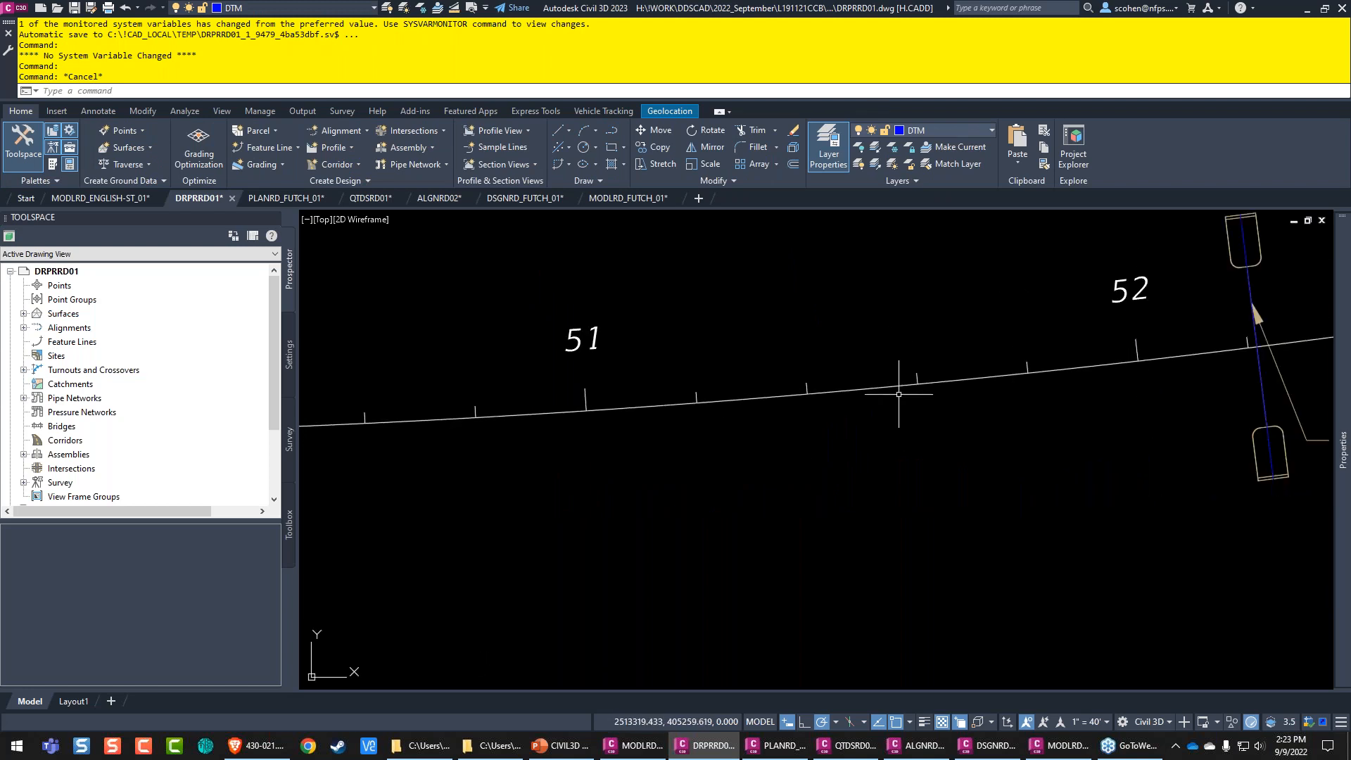
middle_click_drag(1002, 437, 576, 470)
scroll(847, 524, "up", 2)
scroll(847, 524, "up", 2)
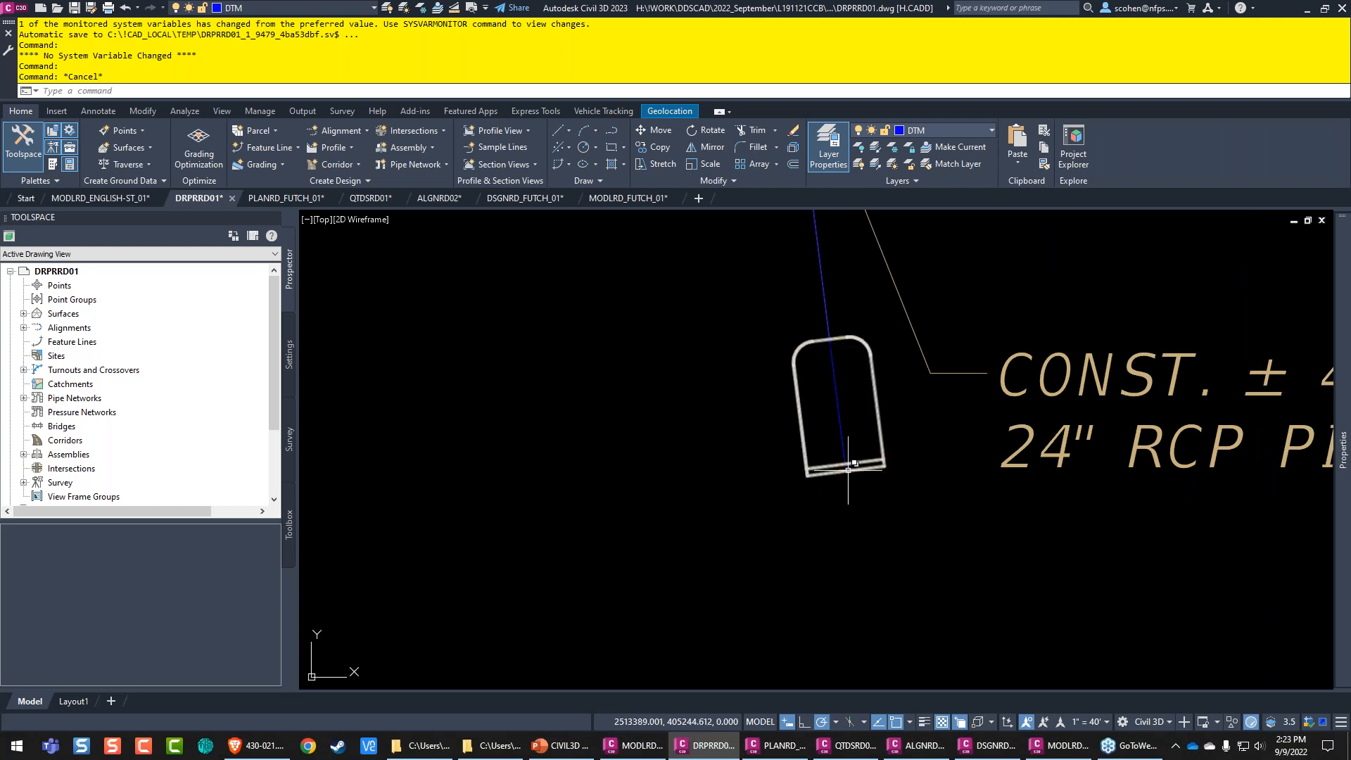
middle_click_drag(855, 367, 917, 495)
scroll(917, 468, "down", 4)
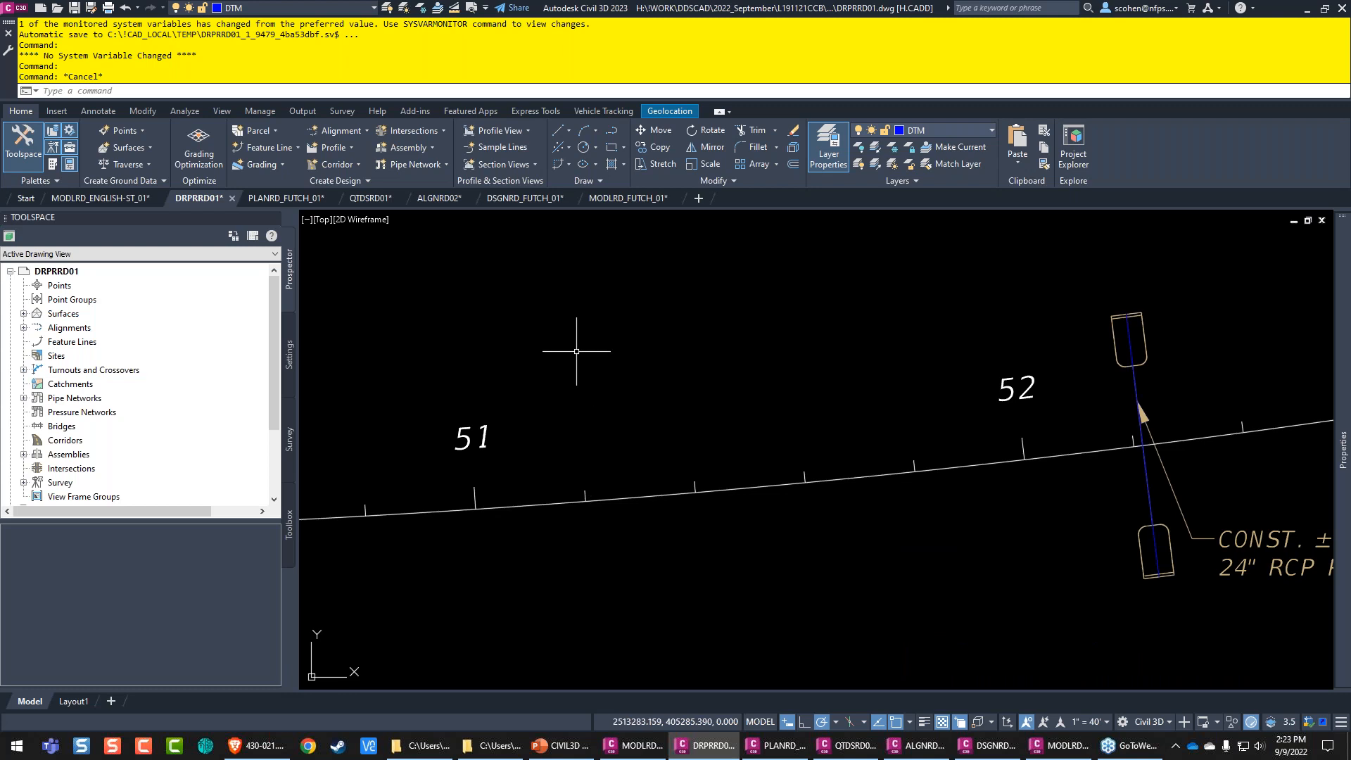
Step: Draw a line from the outer end of the station 51 tick perpendicular to the alignment
type("l")
key("Return")
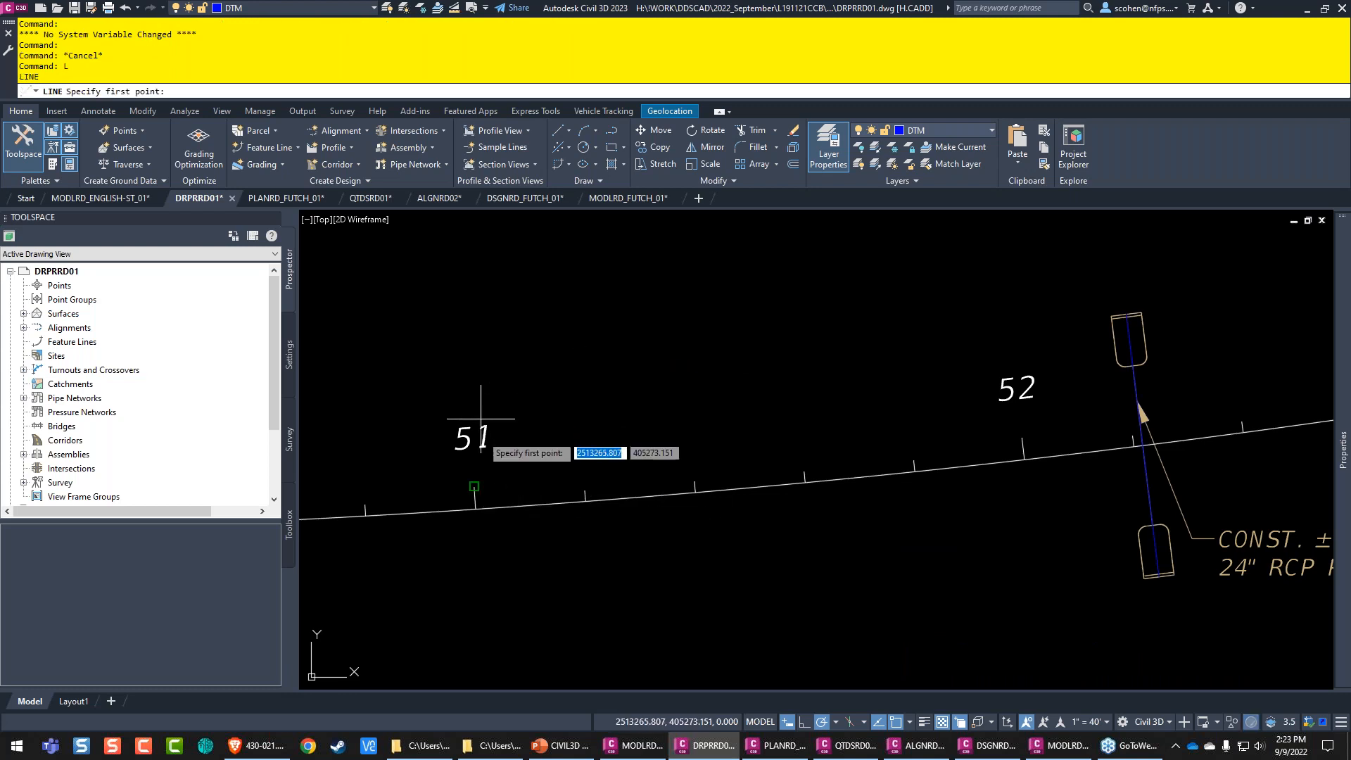
left_click(475, 486)
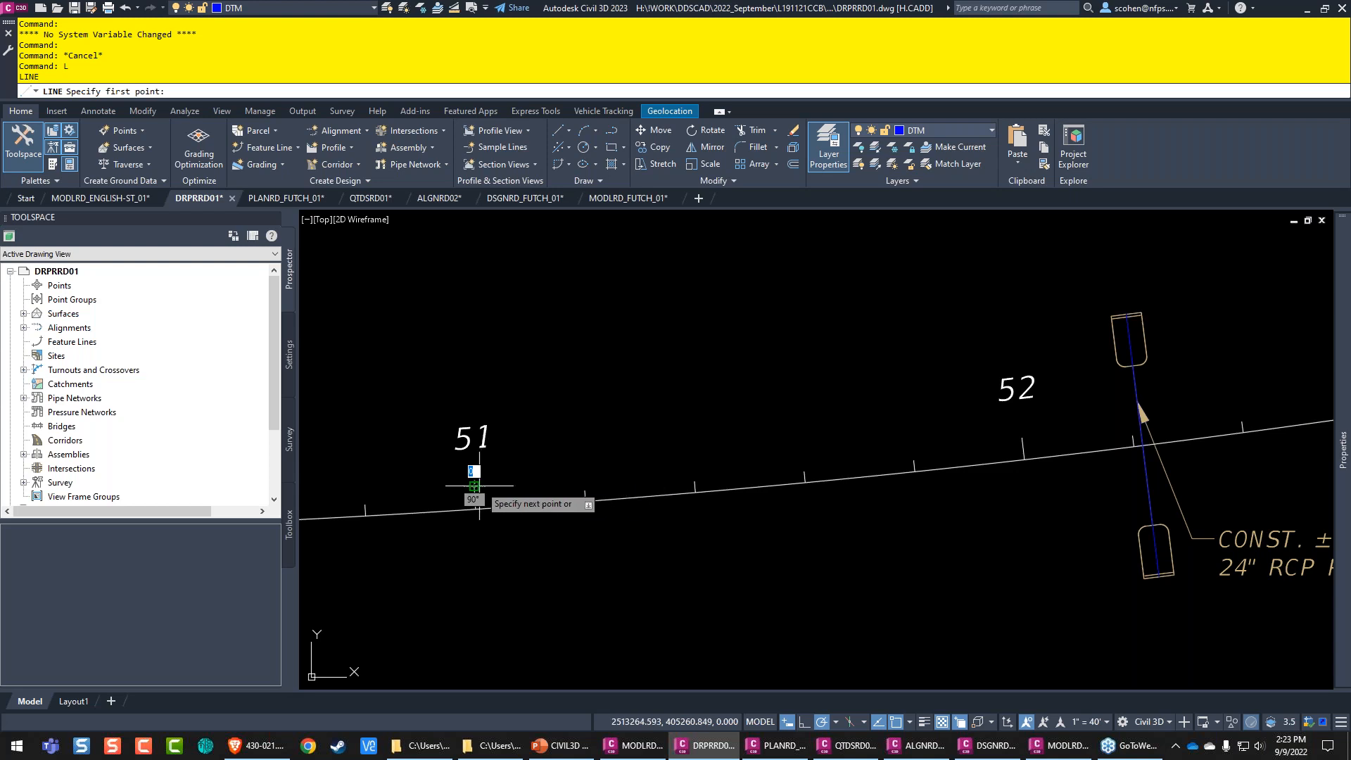
right_click(665, 341, "shift")
left_click(715, 573)
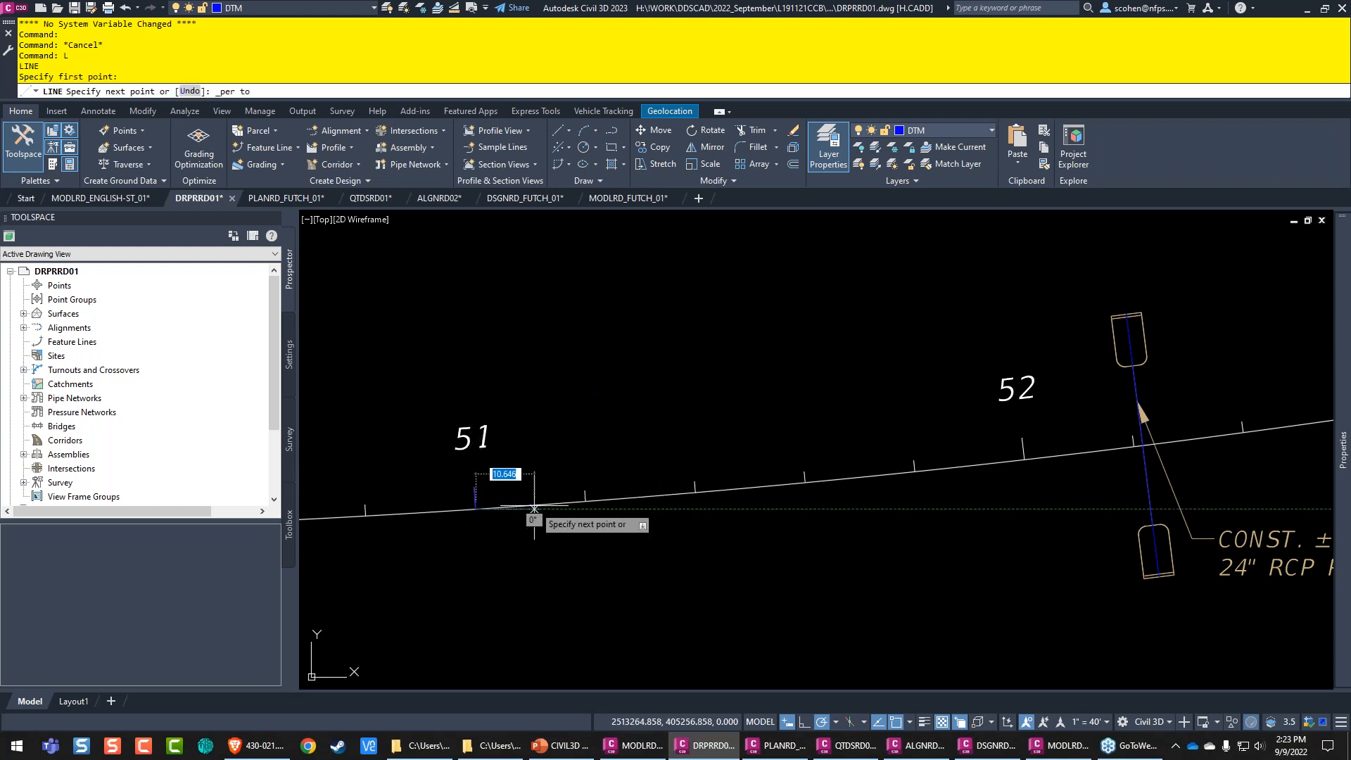
key("Escape")
key("Escape")
Step: Lengthen the line at station 51 from its outer end to a total length of 56
left_click(476, 496)
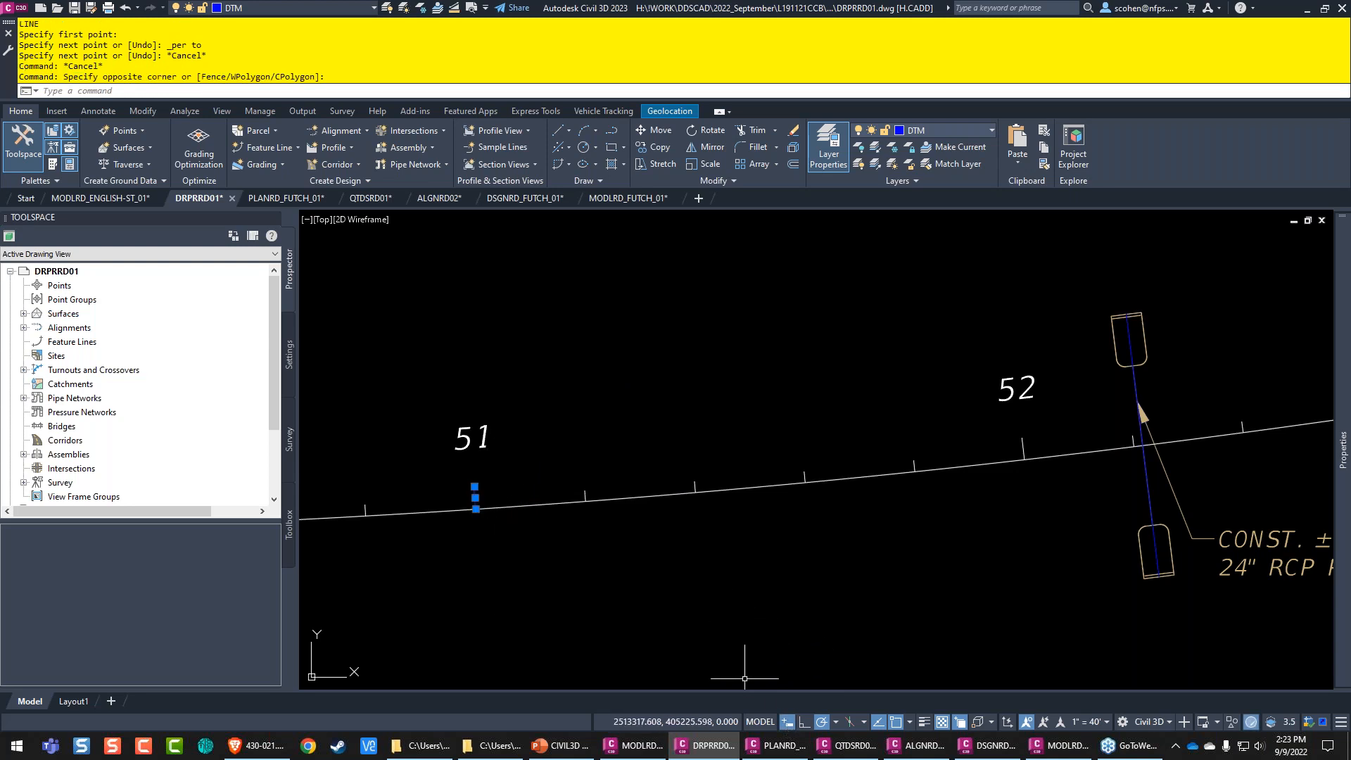
mouse_move(537, 483)
mouse_move(475, 487)
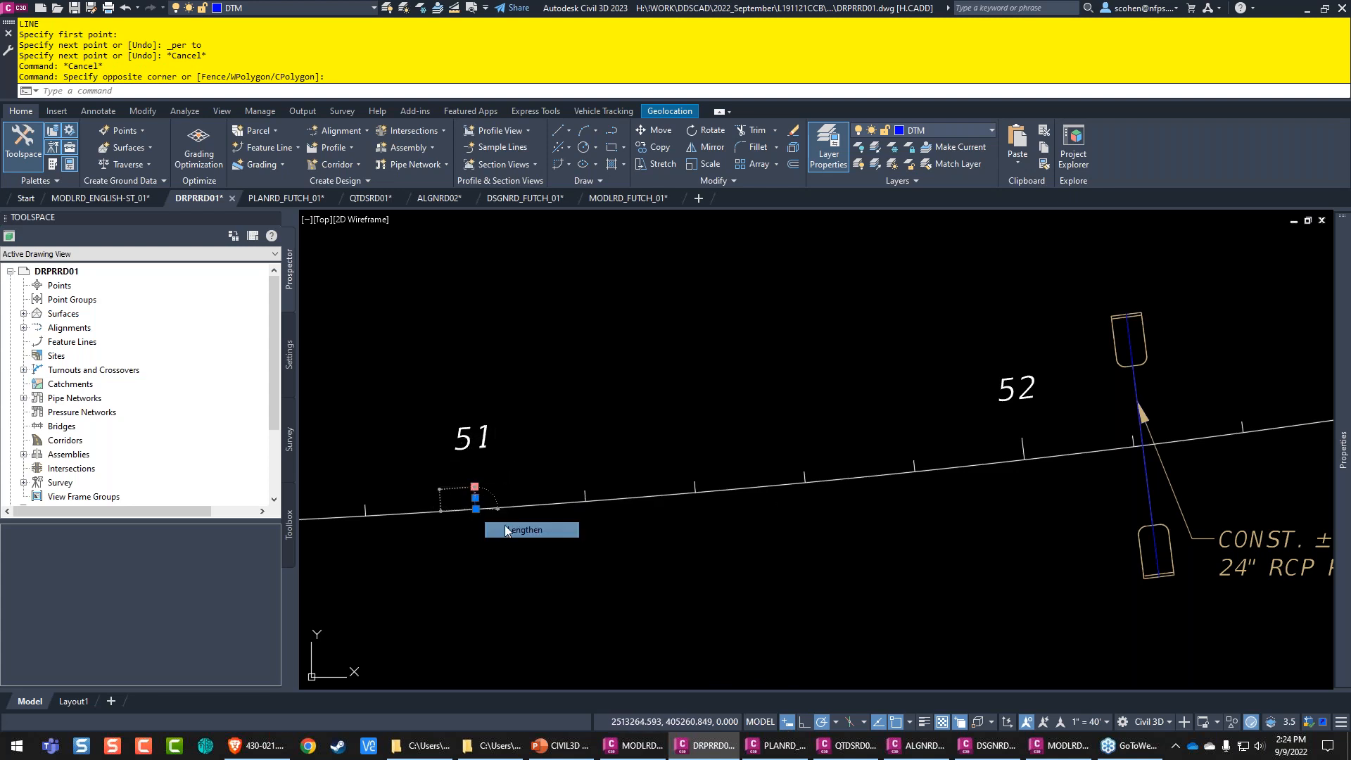
left_click(514, 522)
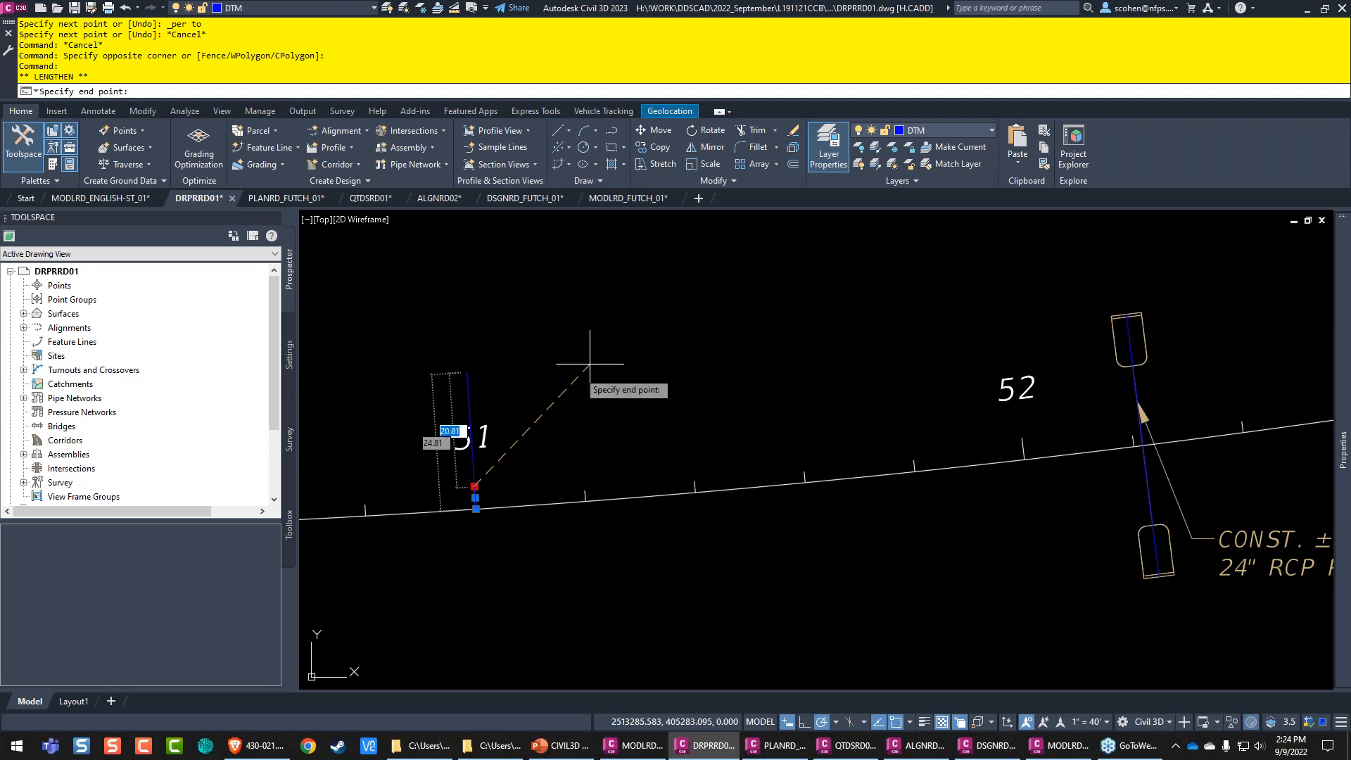
scroll(513, 496, "up", 4)
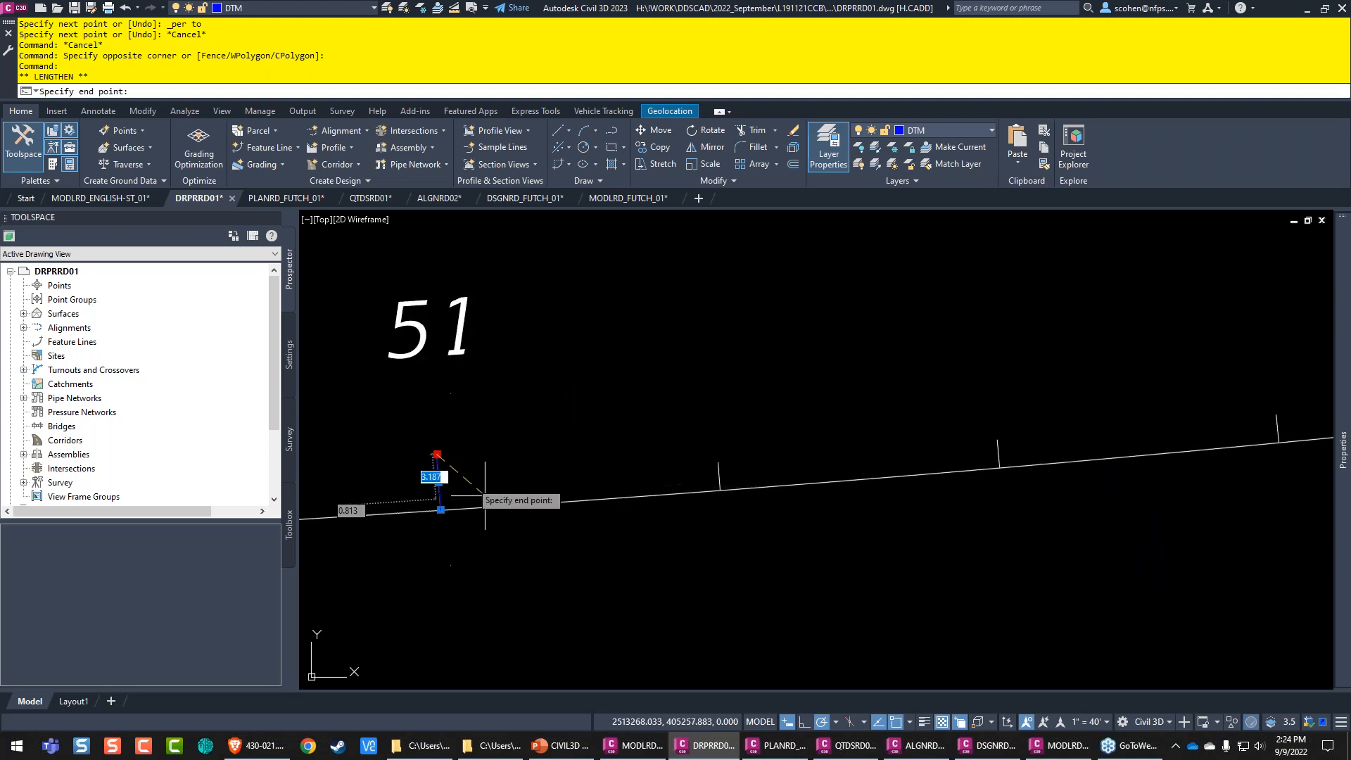
middle_click_drag(469, 324, 660, 371)
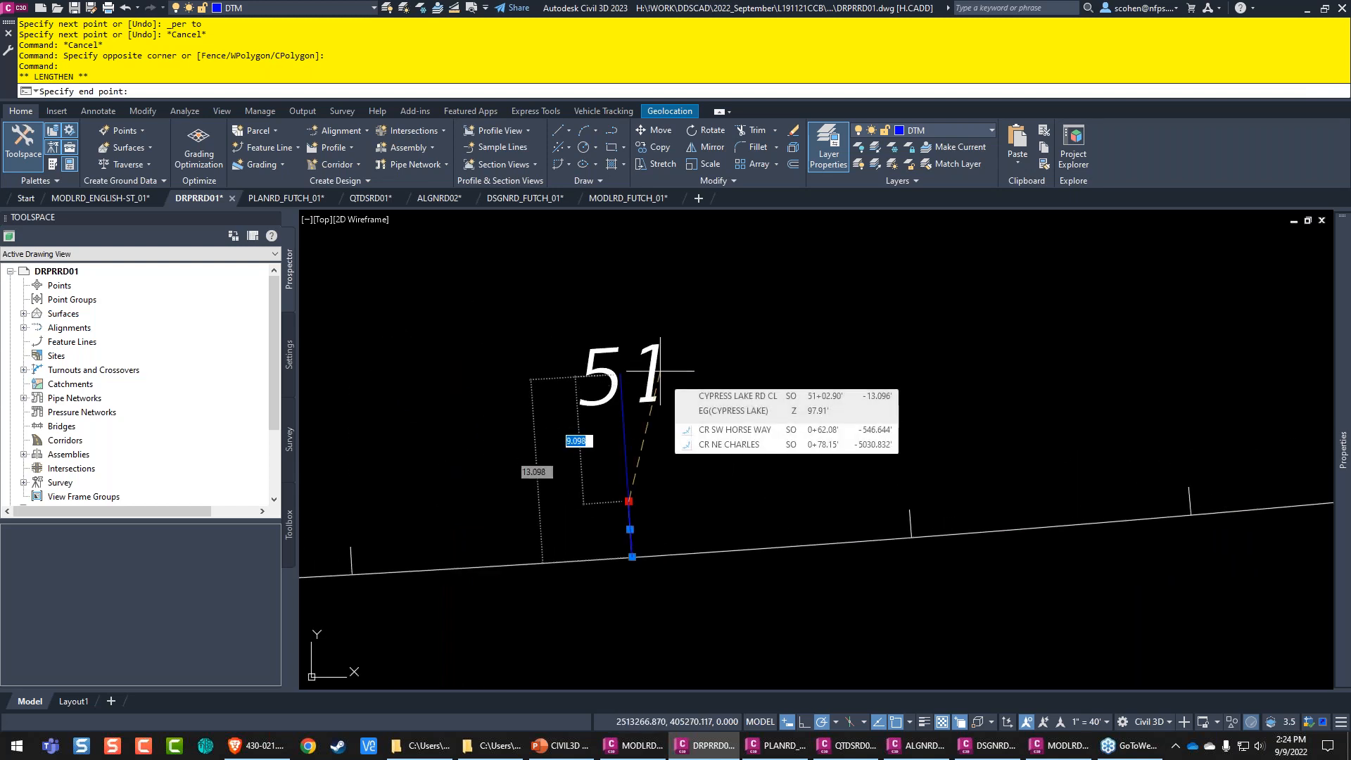
key("Tab")
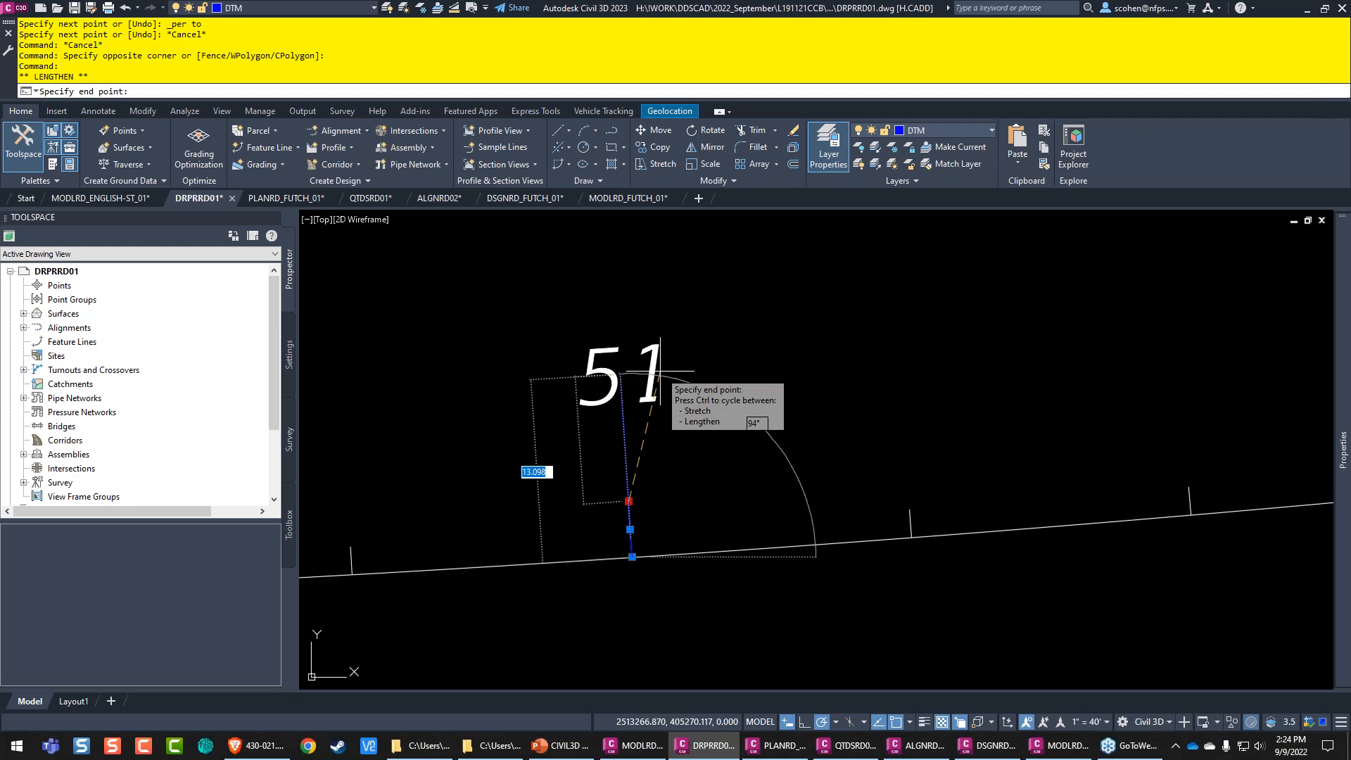
type("56")
key("Return")
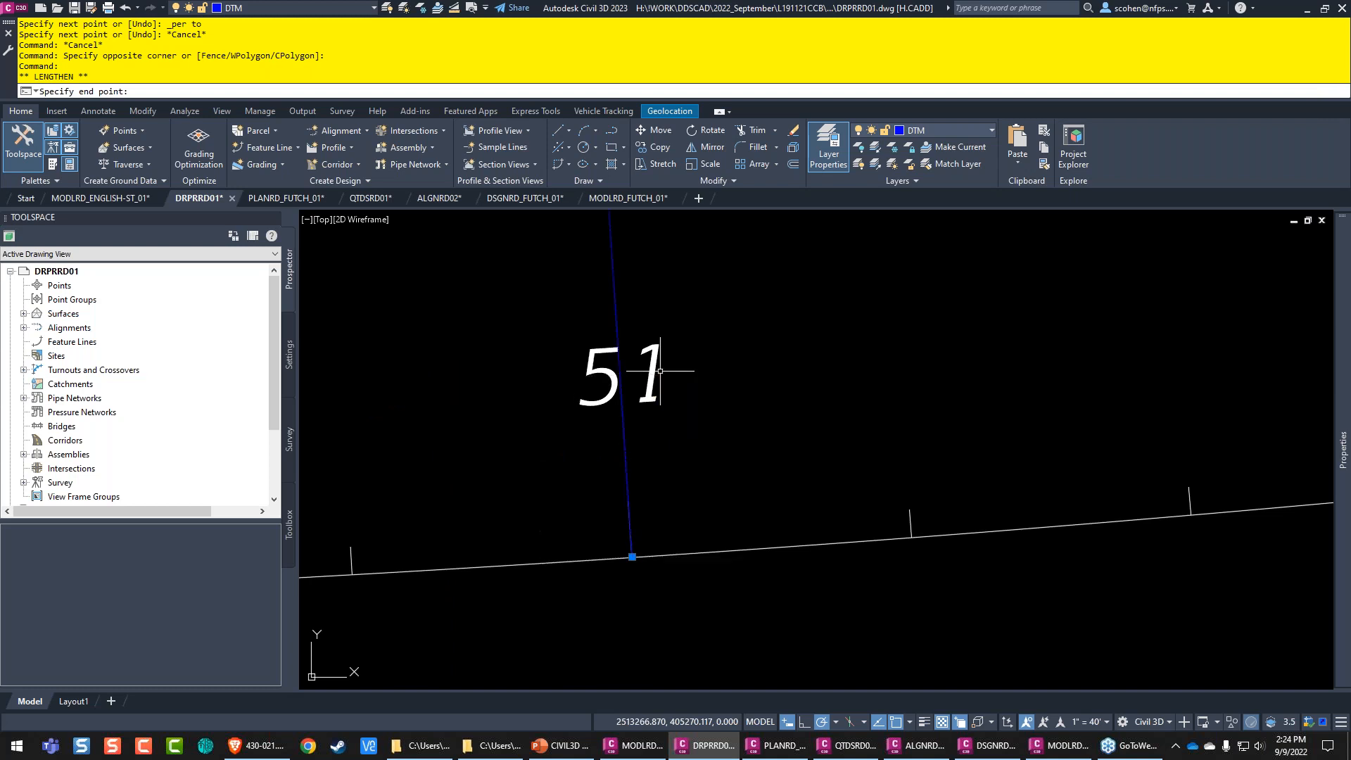
Step: Move the 56-long line by its midpoint so that it is centred on the alignment at station 51
scroll(657, 394, "down", 4)
middle_click_drag(694, 401, 643, 516)
scroll(643, 516, "down", 2)
mouse_move(622, 356)
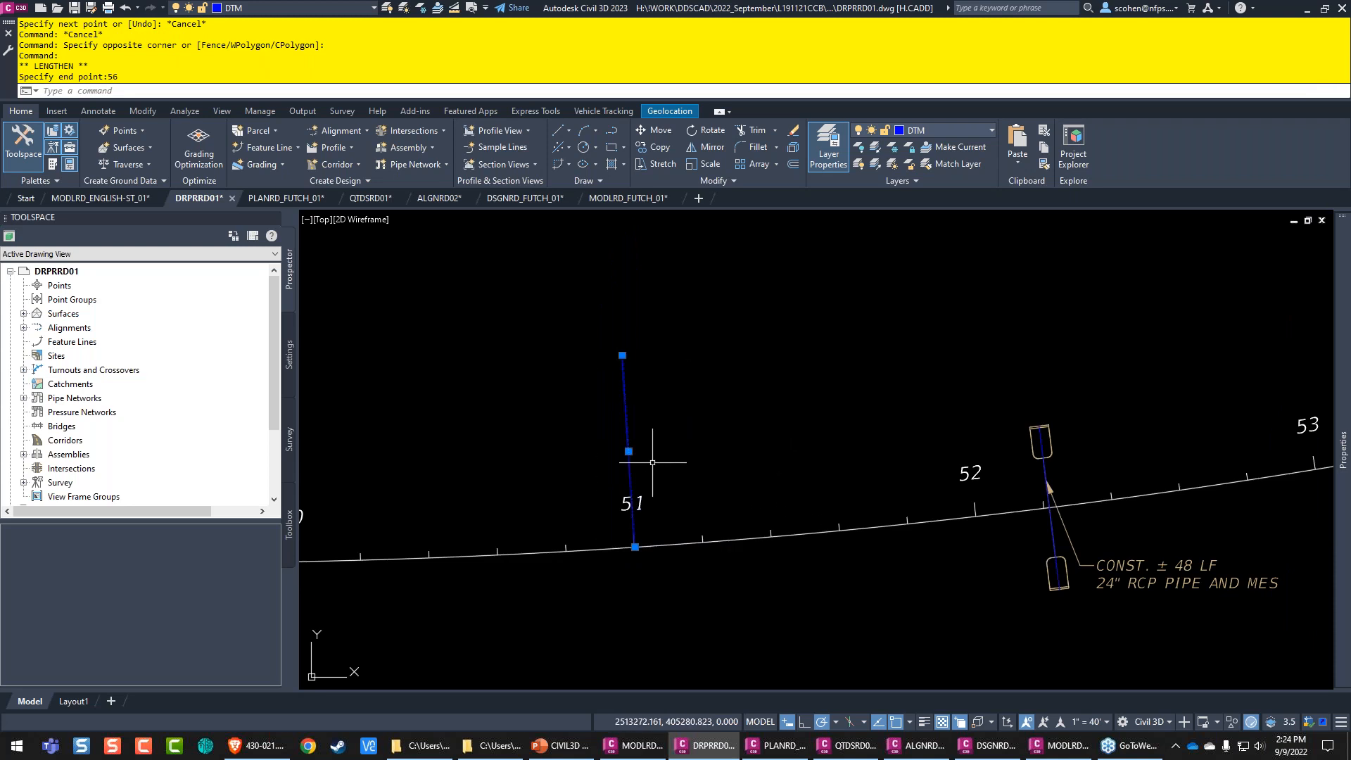
left_click(629, 451)
scroll(553, 447, "up", 3)
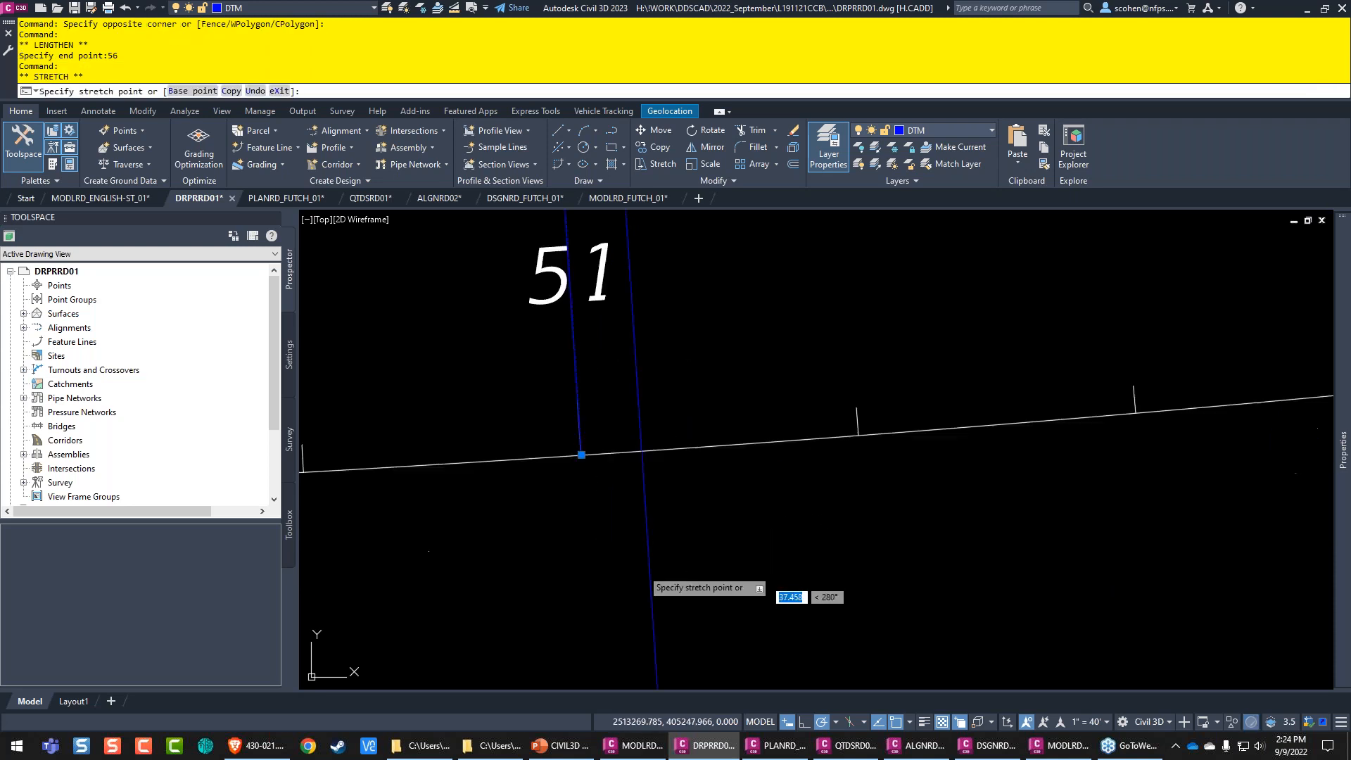
left_click(575, 422)
scroll(790, 399, "down", 4)
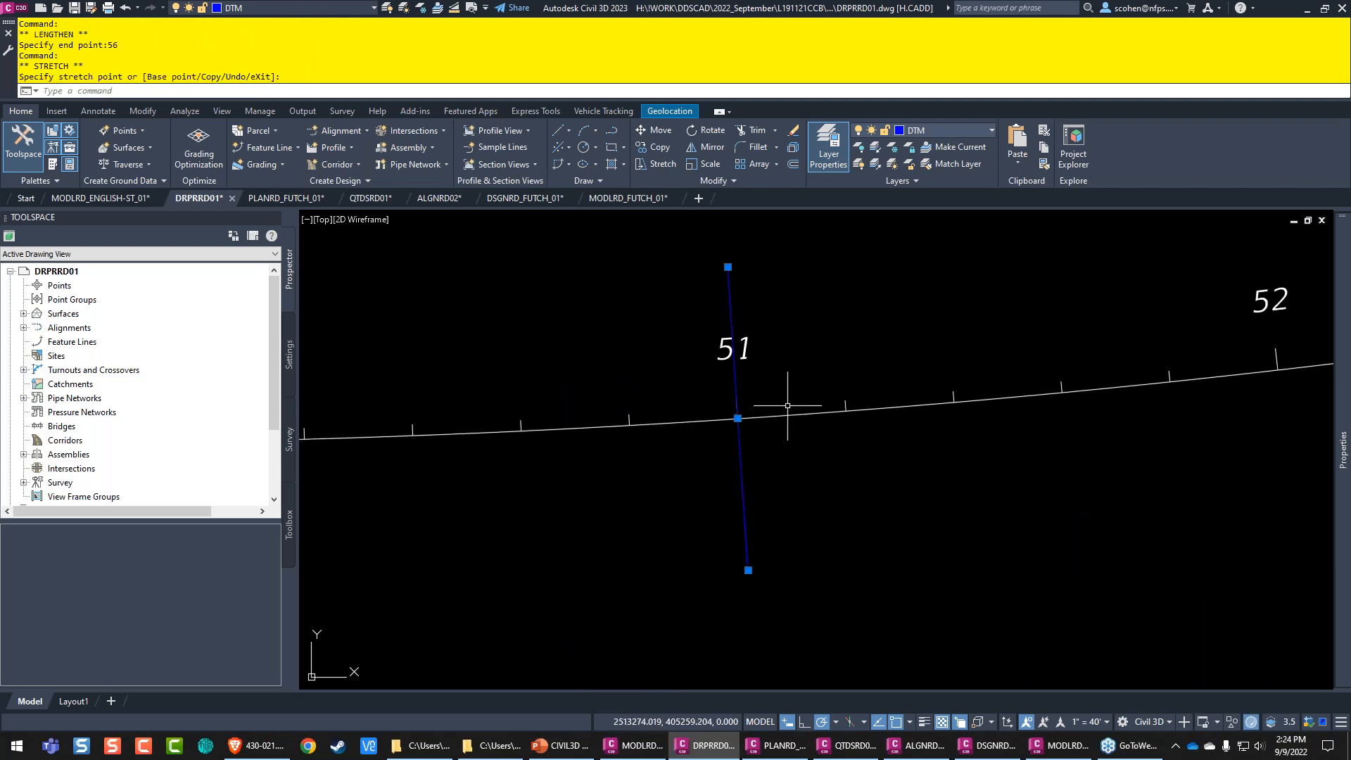
key("Escape")
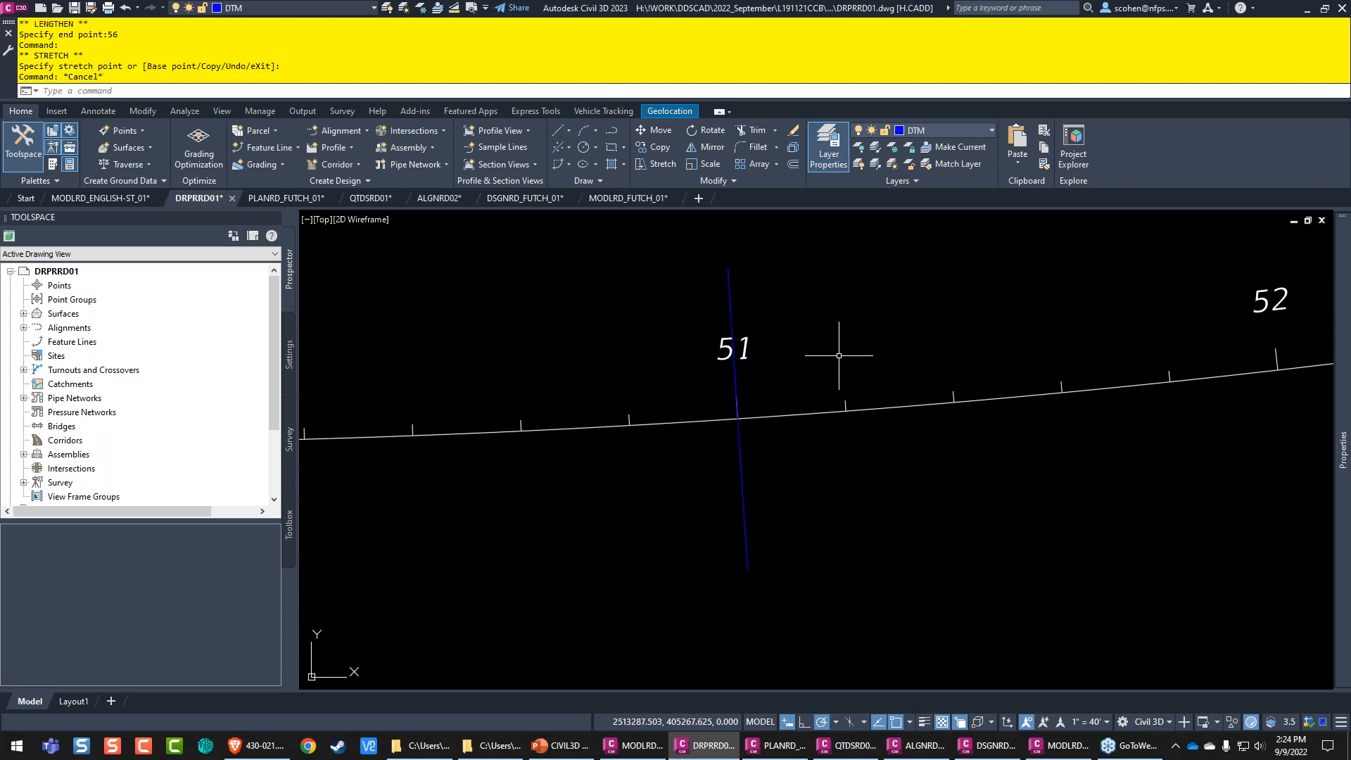
Step: Open the proposed drainage network for layout editing and choose the 24 in. single round concrete pipe cross drain MES with 1:4 slope as structure
scroll(774, 377, "down", 2)
middle_click_drag(886, 361, 774, 378)
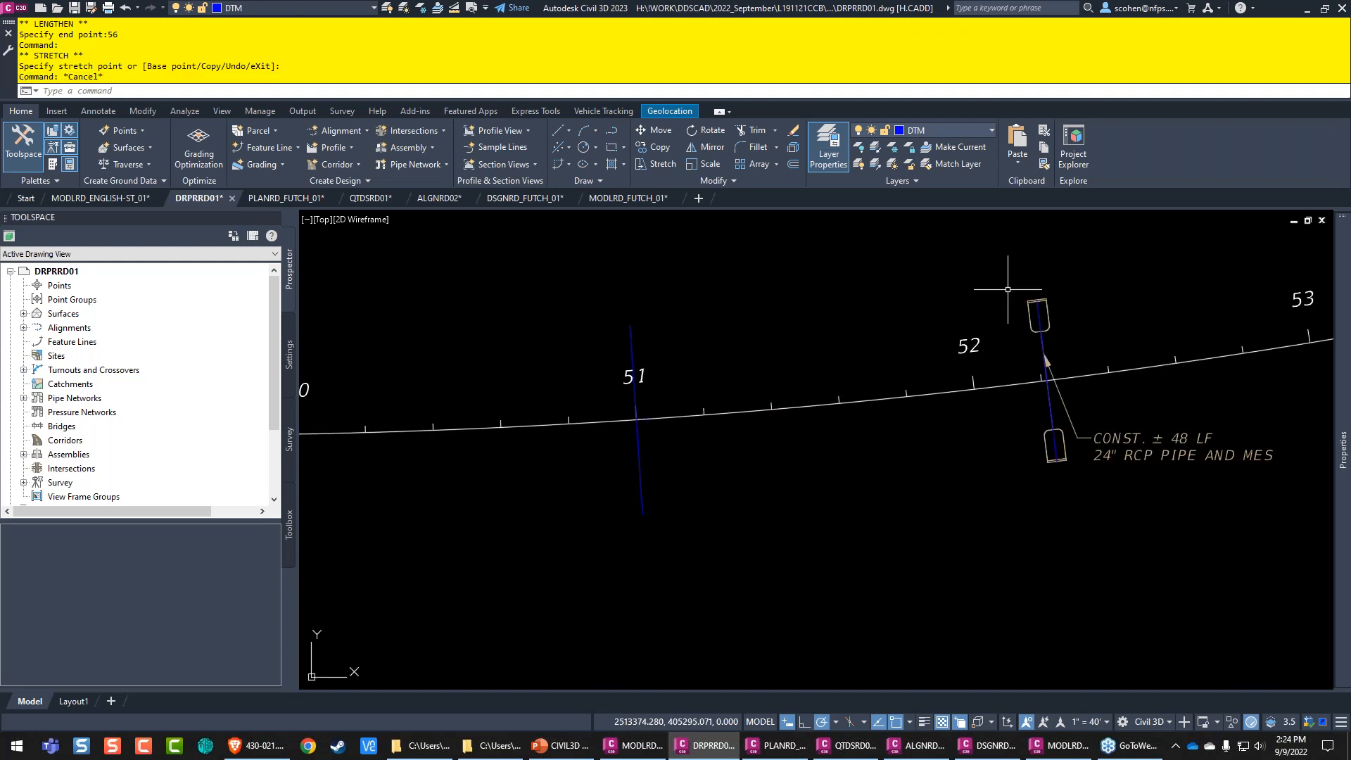
left_click(1038, 315)
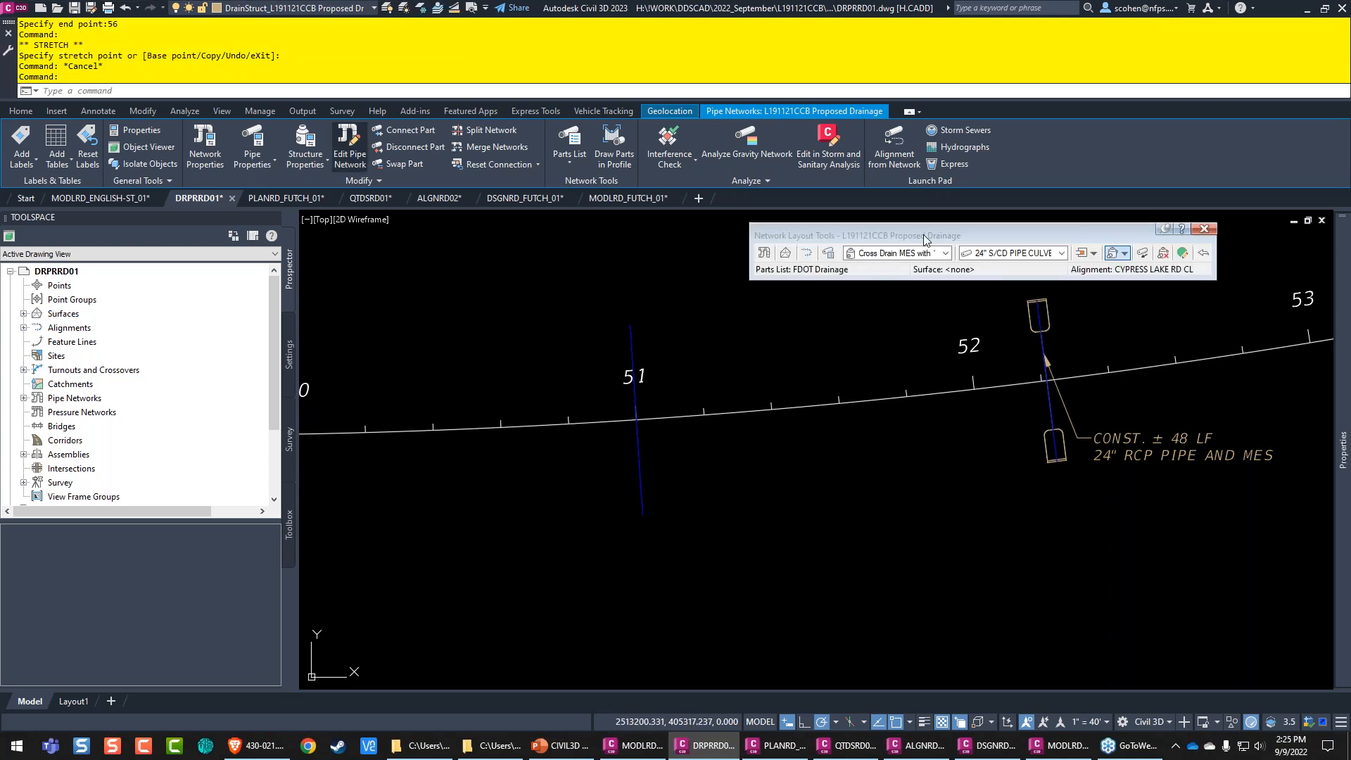
left_click_drag(924, 239, 809, 184)
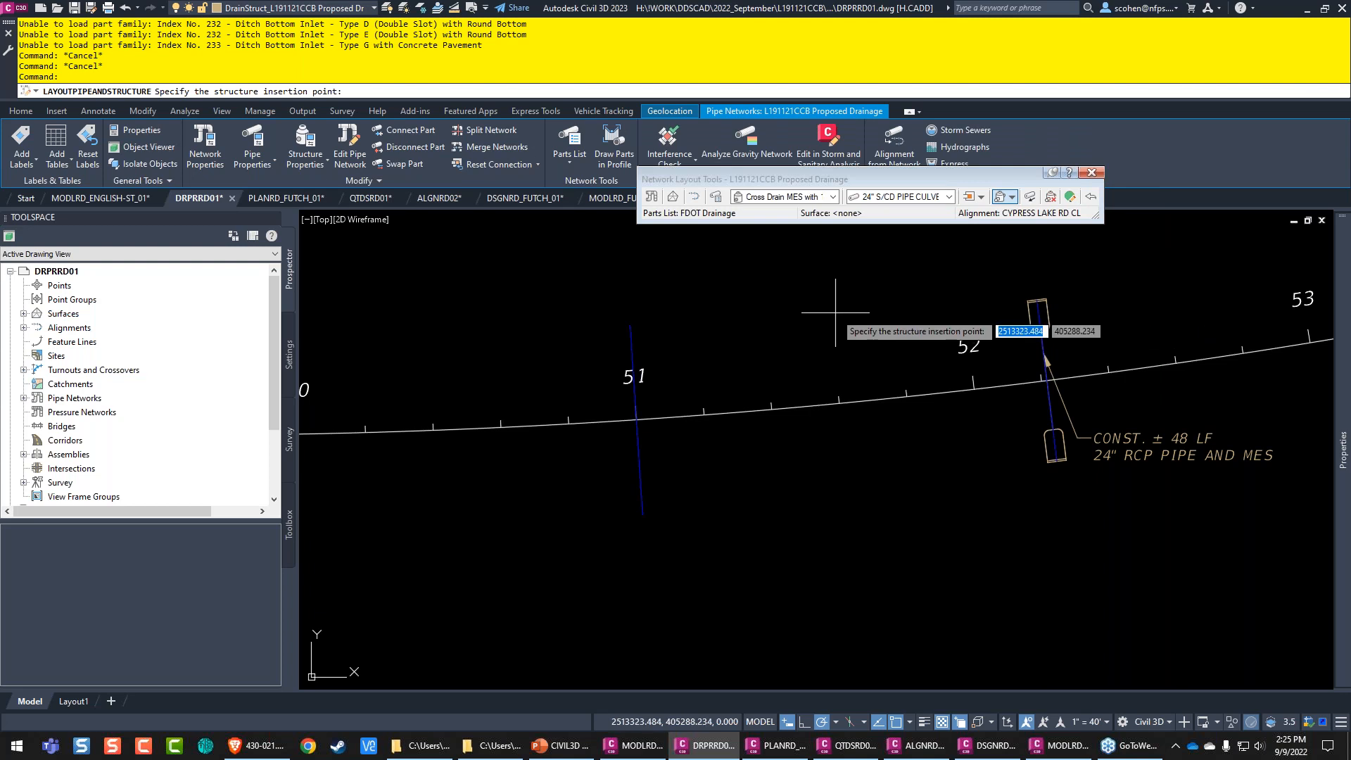
left_click(809, 197)
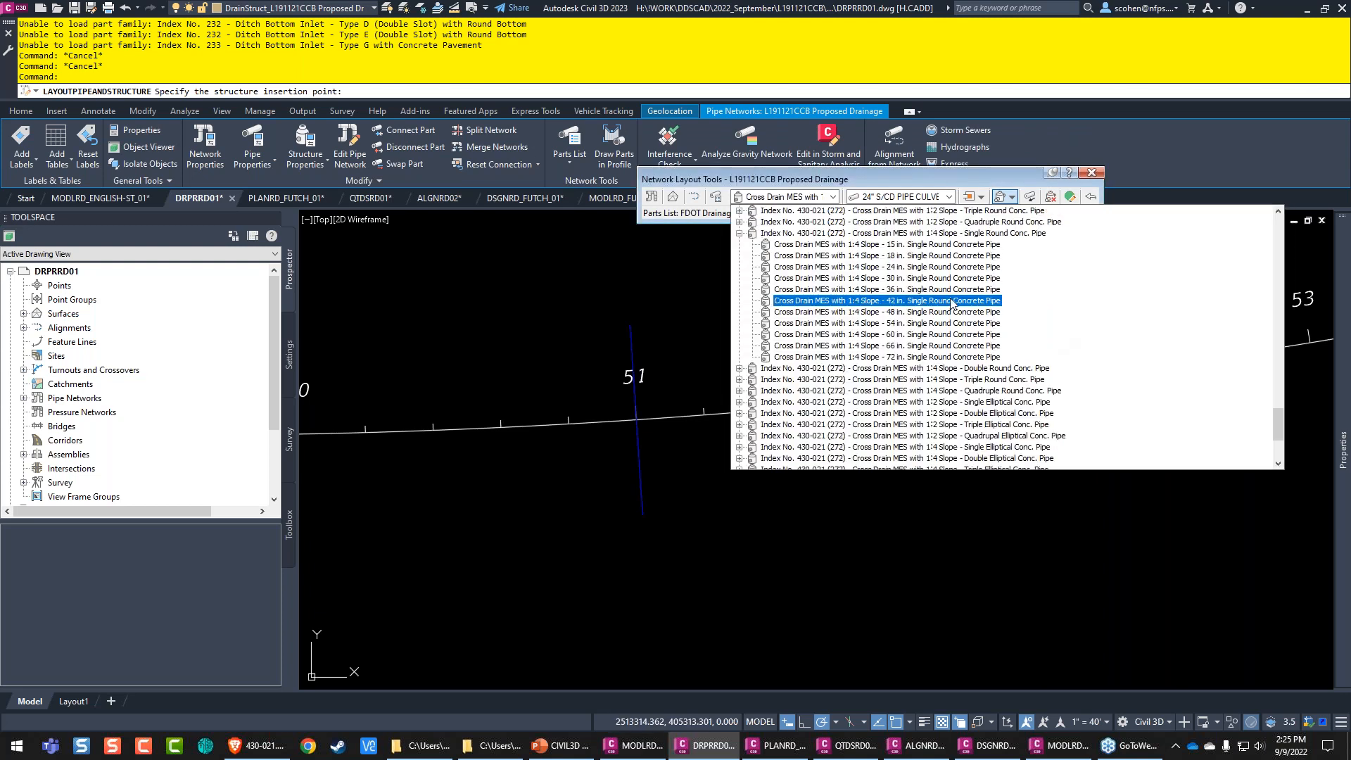
left_click(937, 270)
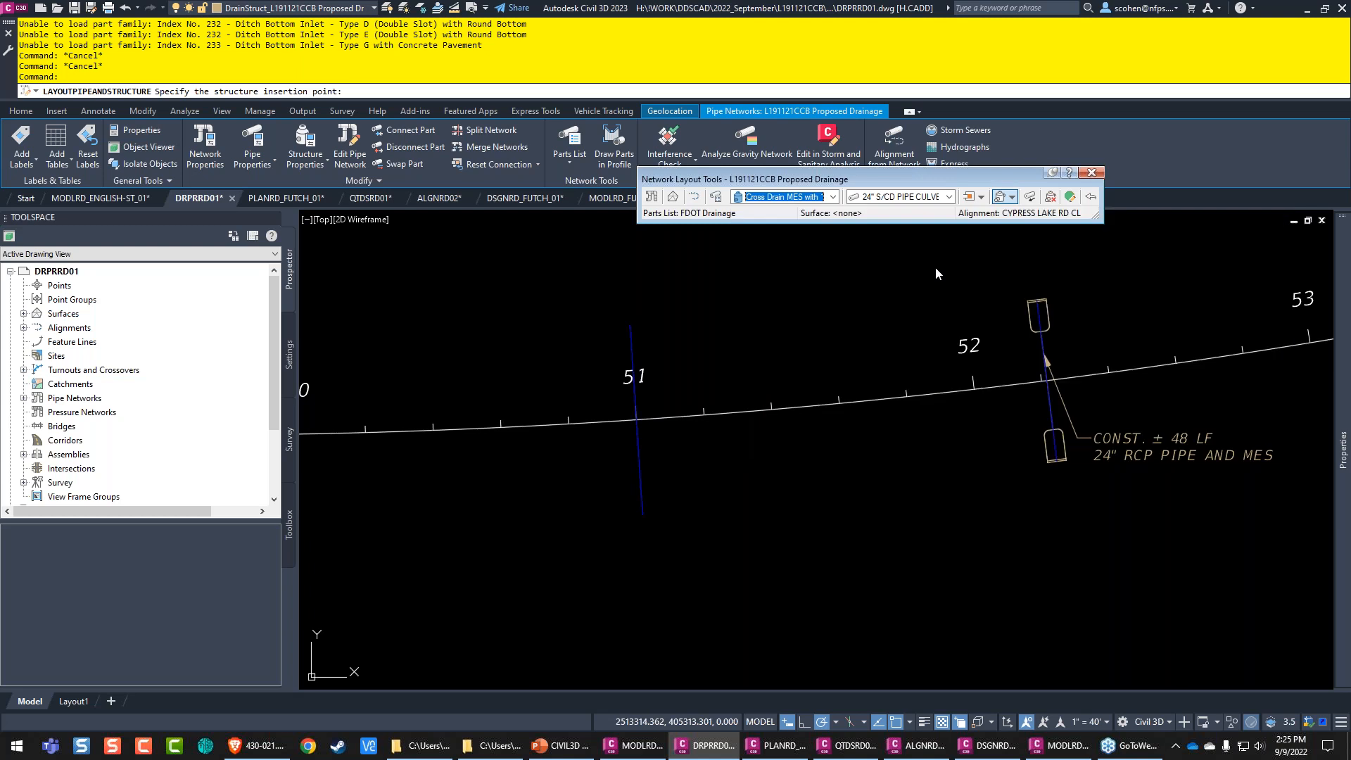
left_click(907, 198)
Step: Lay out a 24" S/CD pipe culvert with a mitered end section at each end of the 56-long line at station 51
left_click(999, 200)
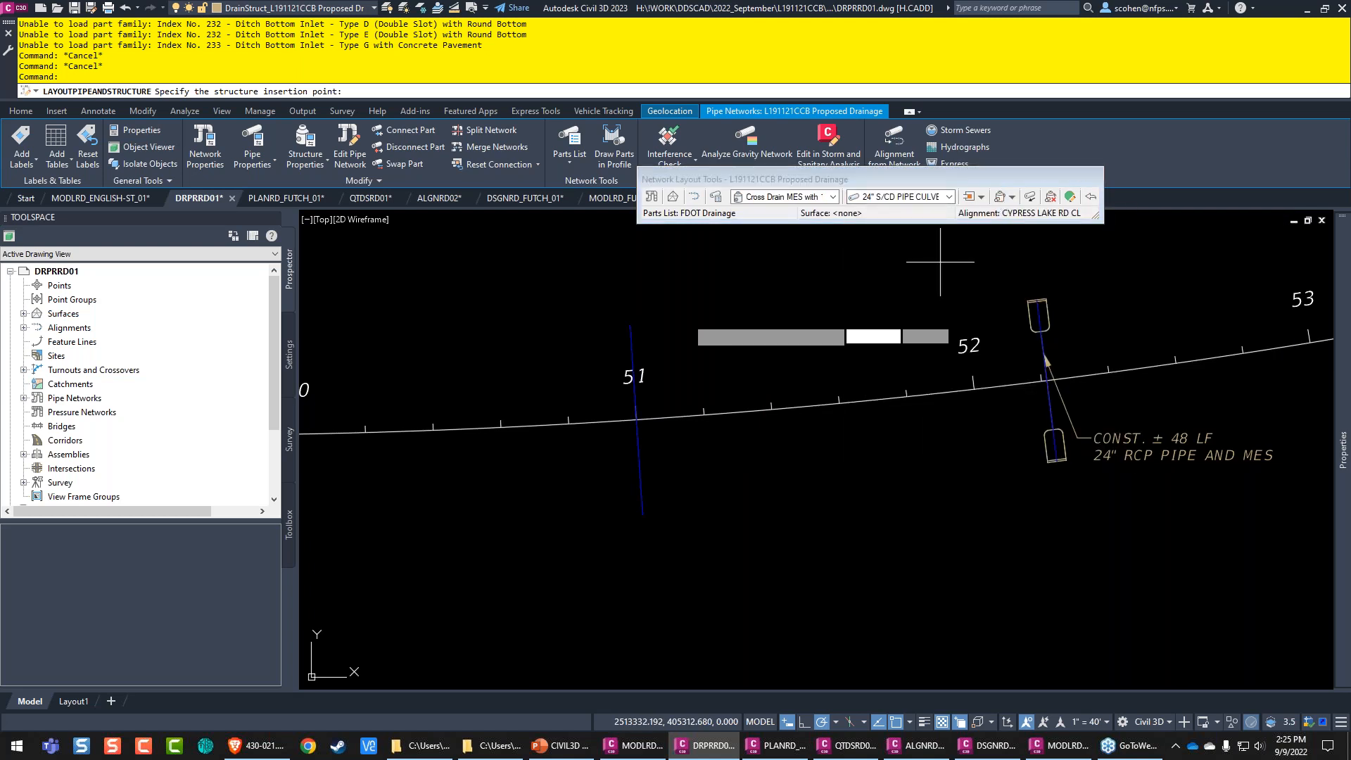
key("Escape")
key("Escape")
left_click(643, 513)
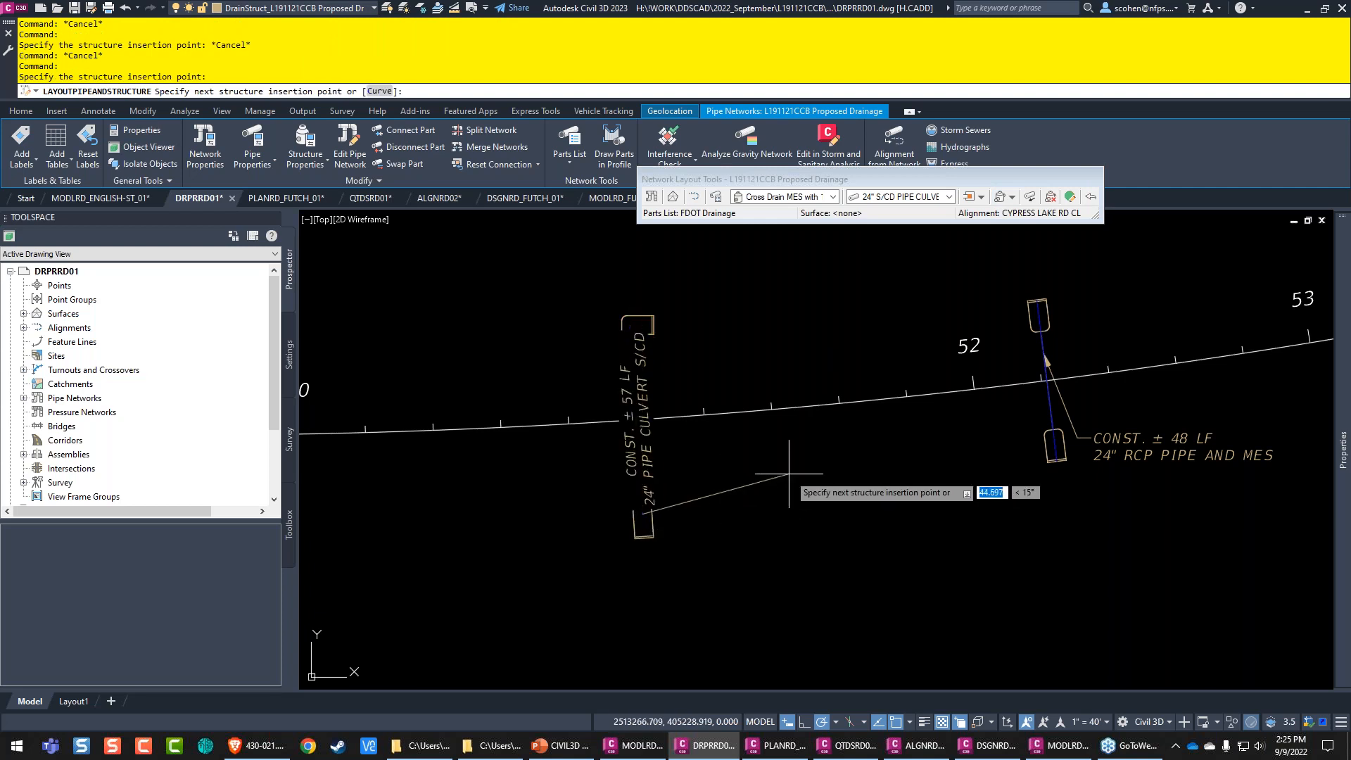
key("Return")
key("Escape")
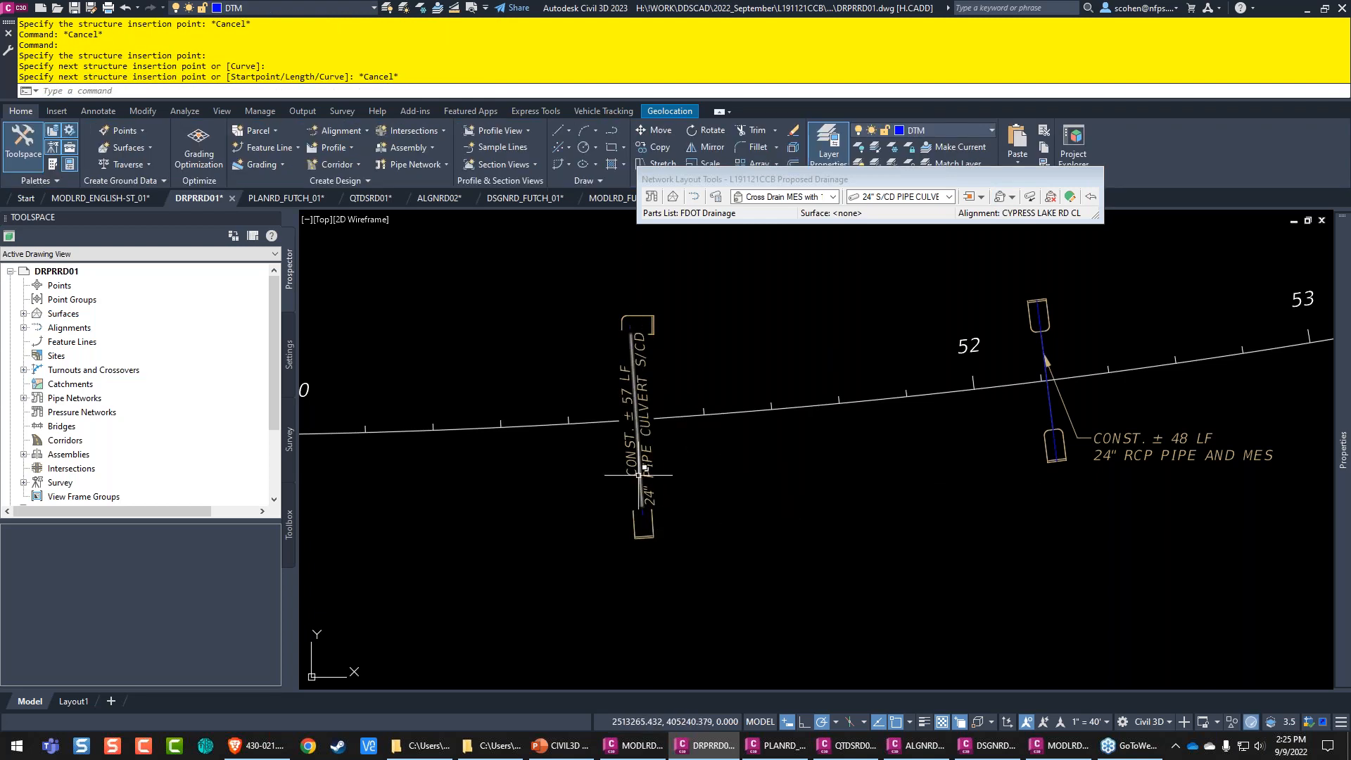
Step: Move the new culvert's label off the pipe to open space southeast of station 51, with a leader
left_click(637, 421)
left_click(638, 420)
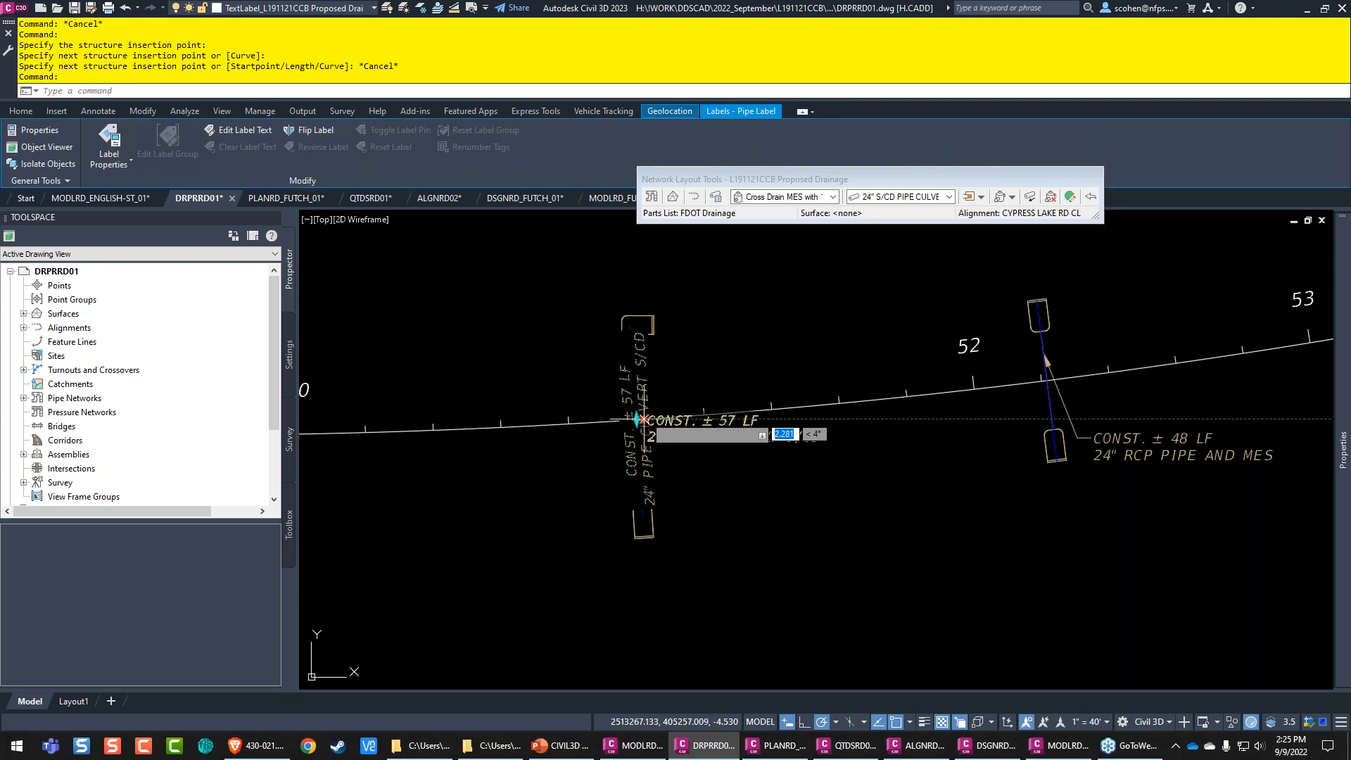
left_click(770, 489)
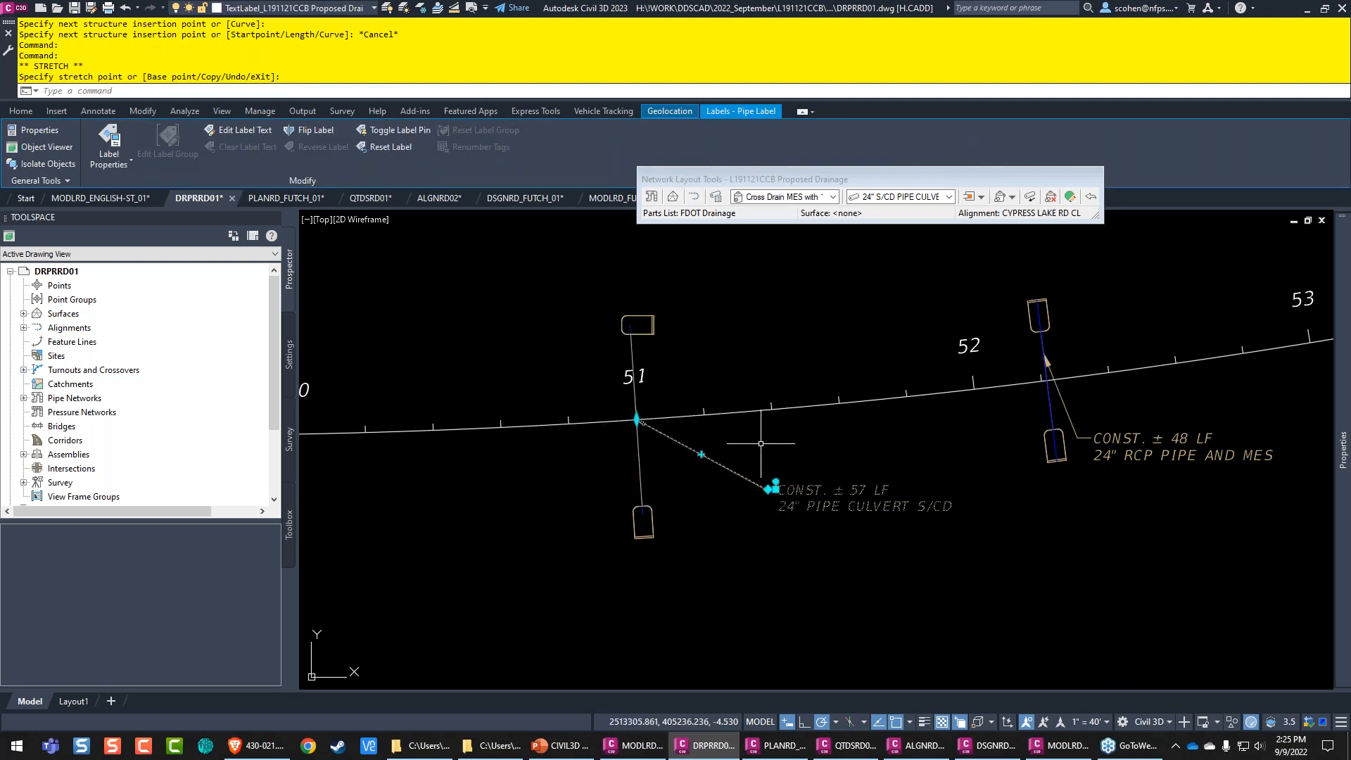
key("Escape")
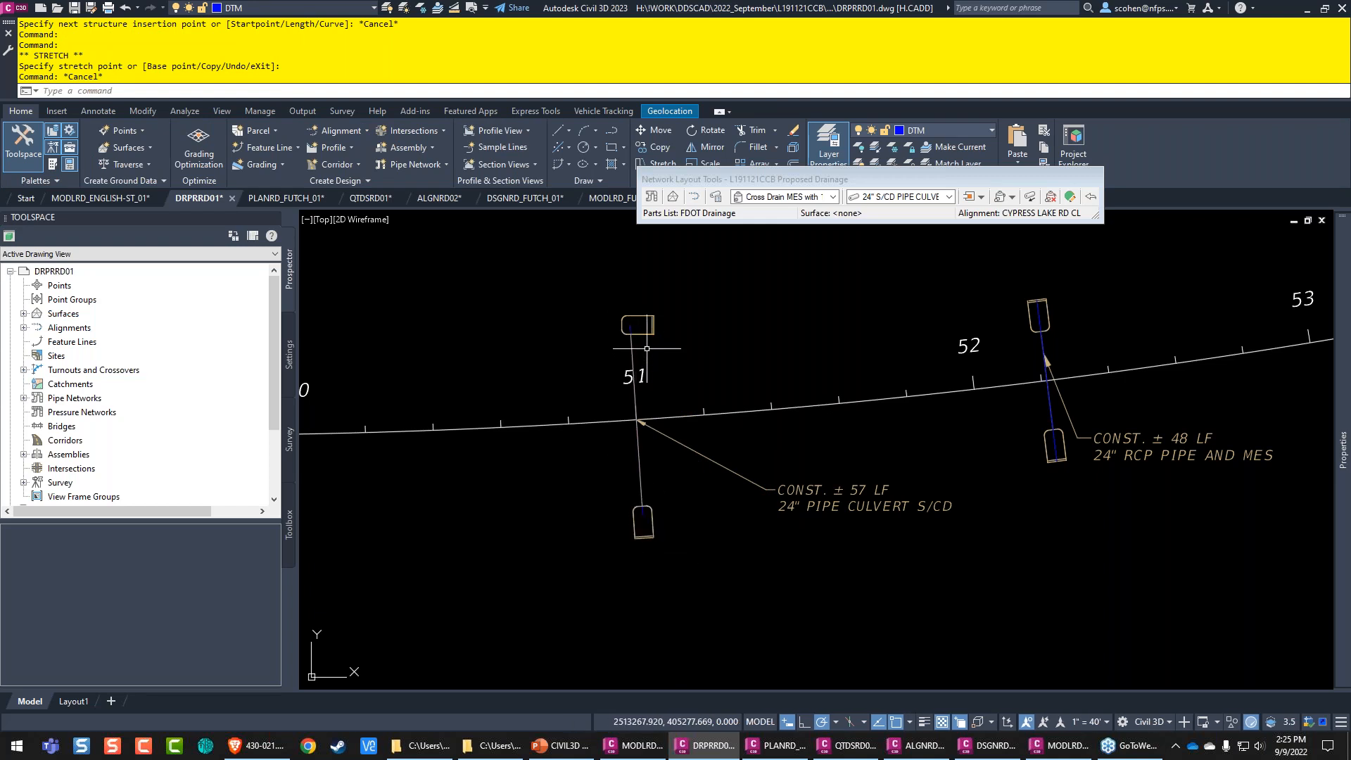
Step: Slide the north mitered end section inward along the station 51 line and rotate it to point outward along the line
left_click(637, 325)
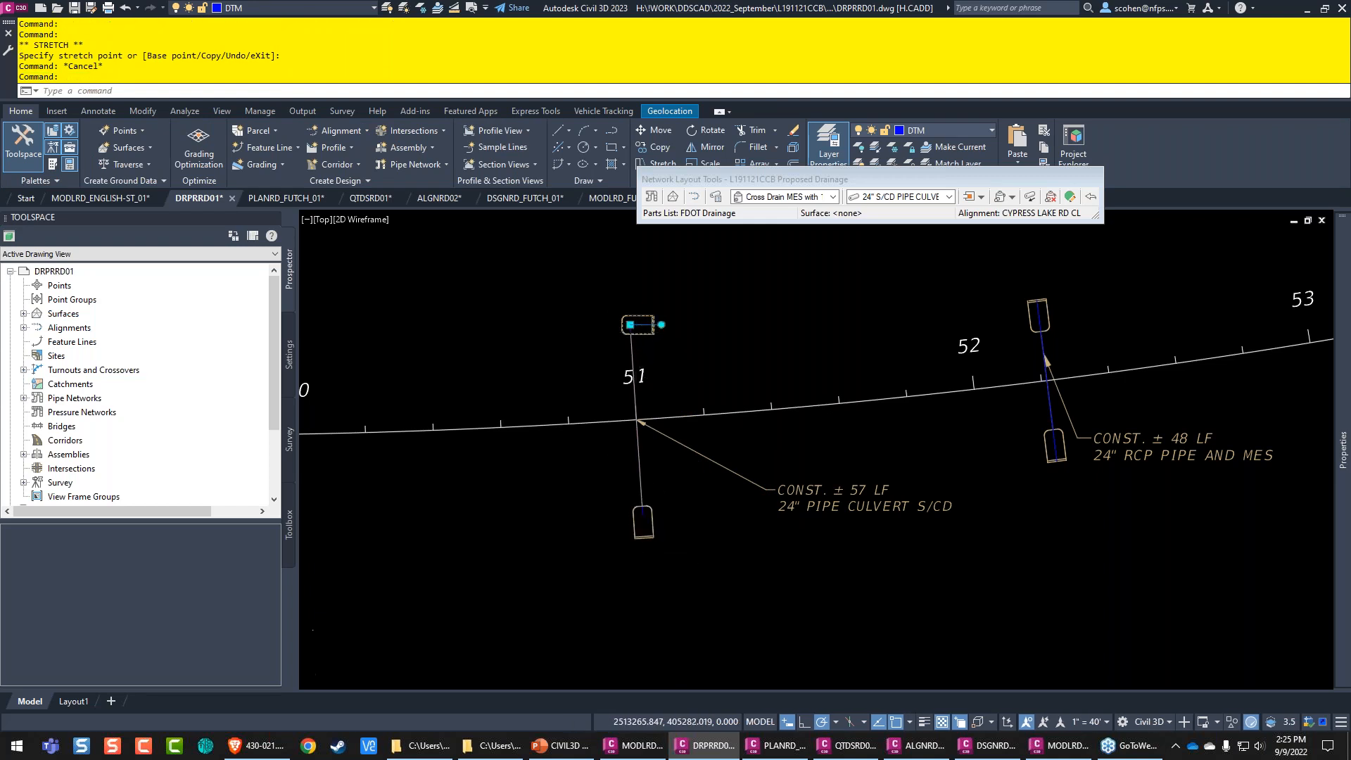
scroll(641, 333, "up", 4)
left_click(611, 309)
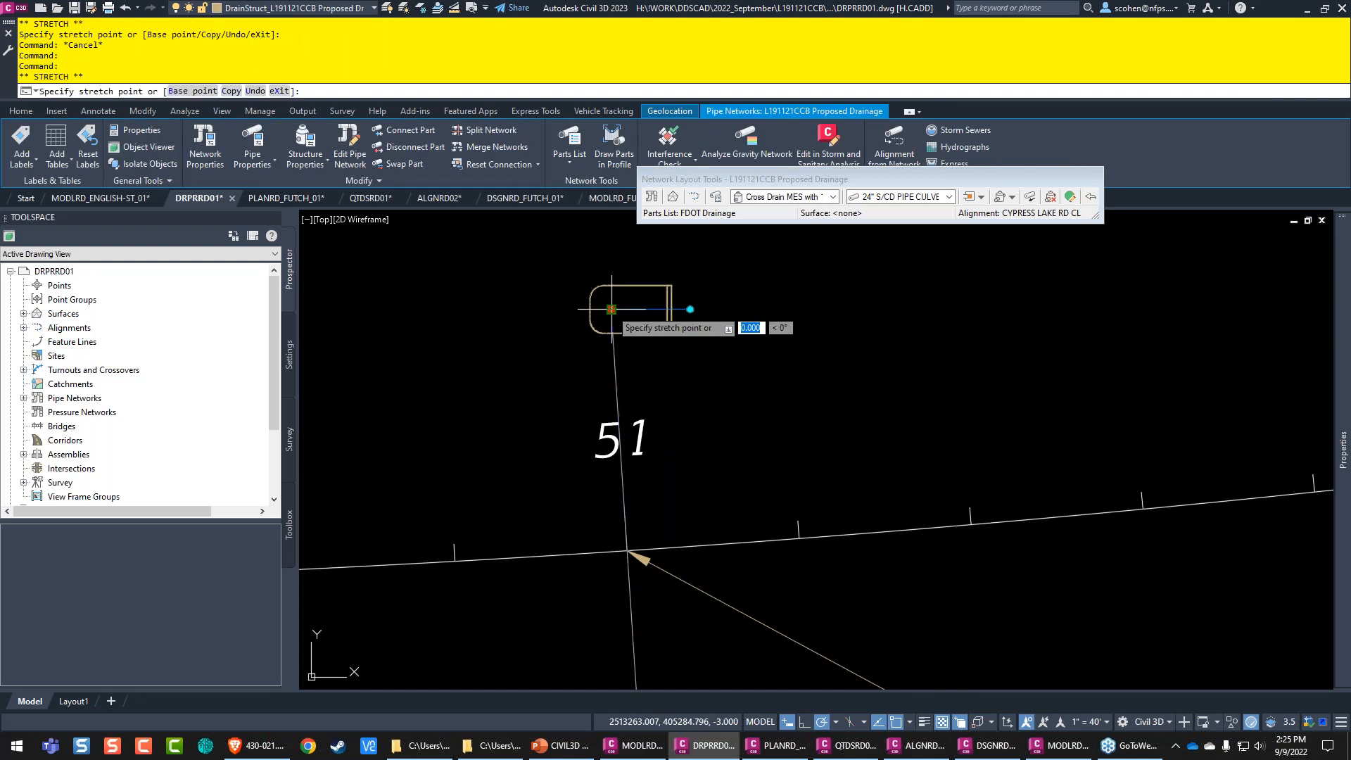
right_click(694, 364, "shift")
key("Escape")
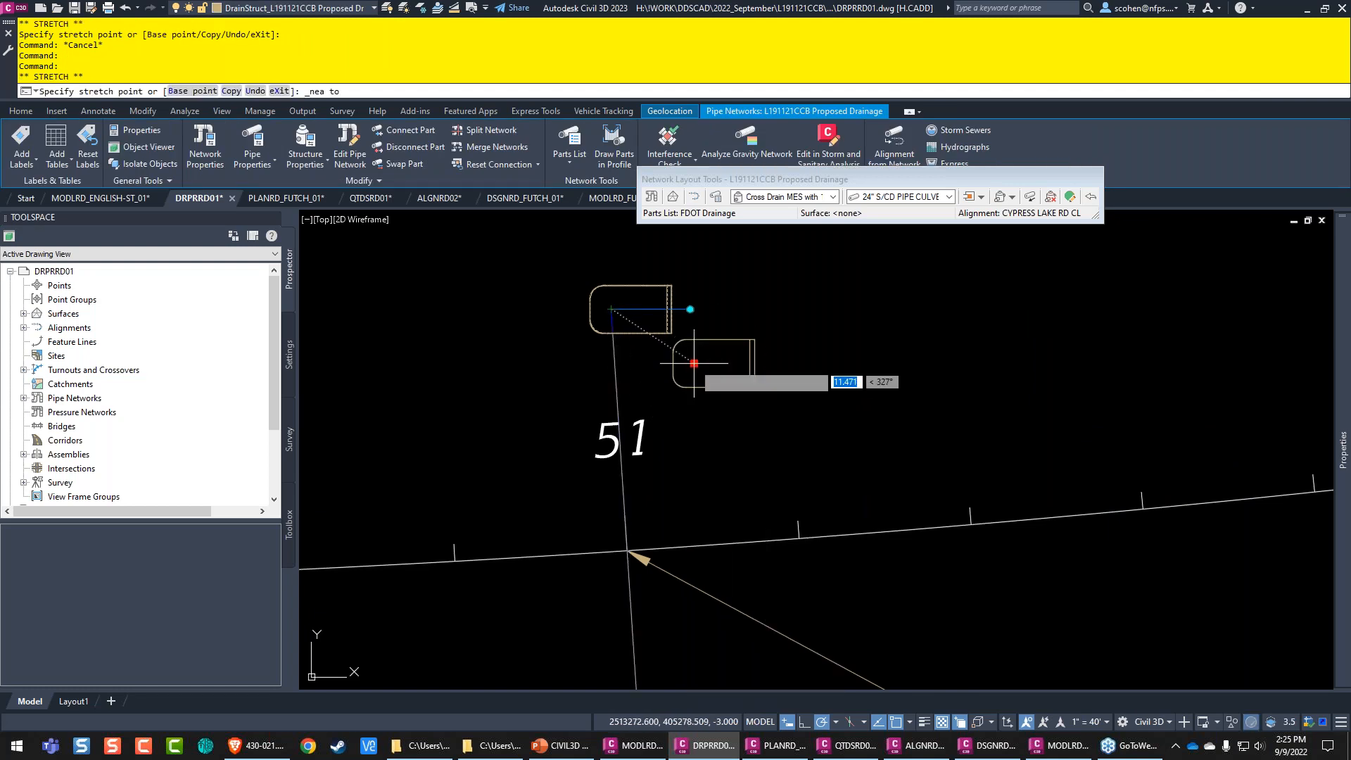
left_click(610, 385)
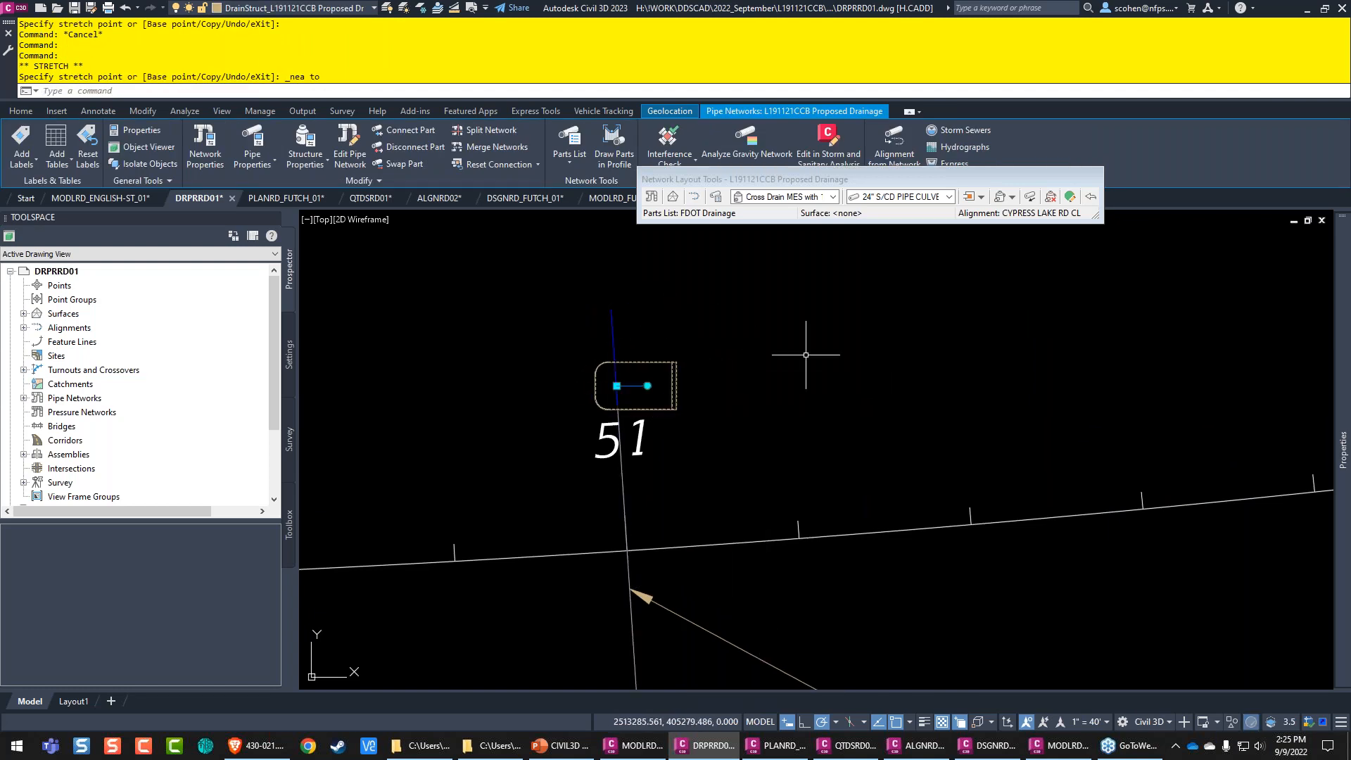
left_click(617, 385)
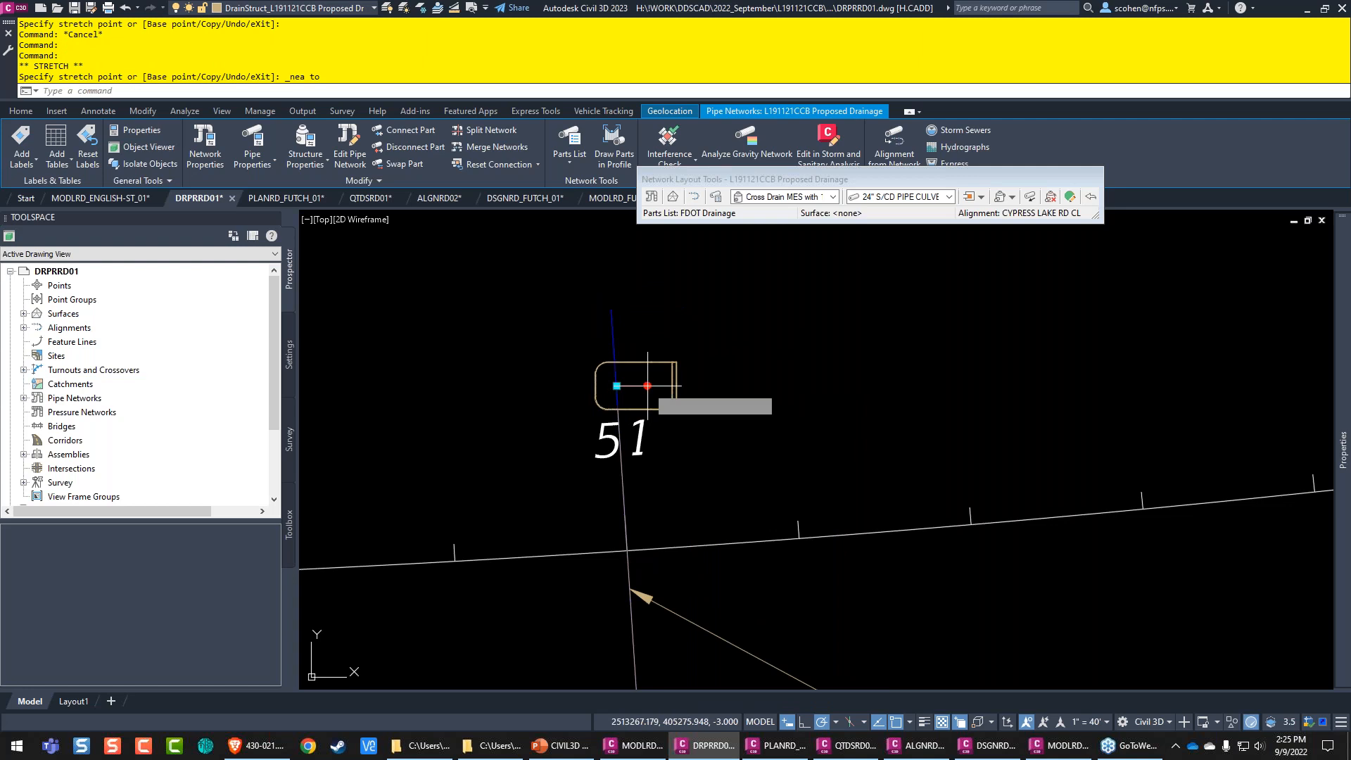
left_click(616, 328)
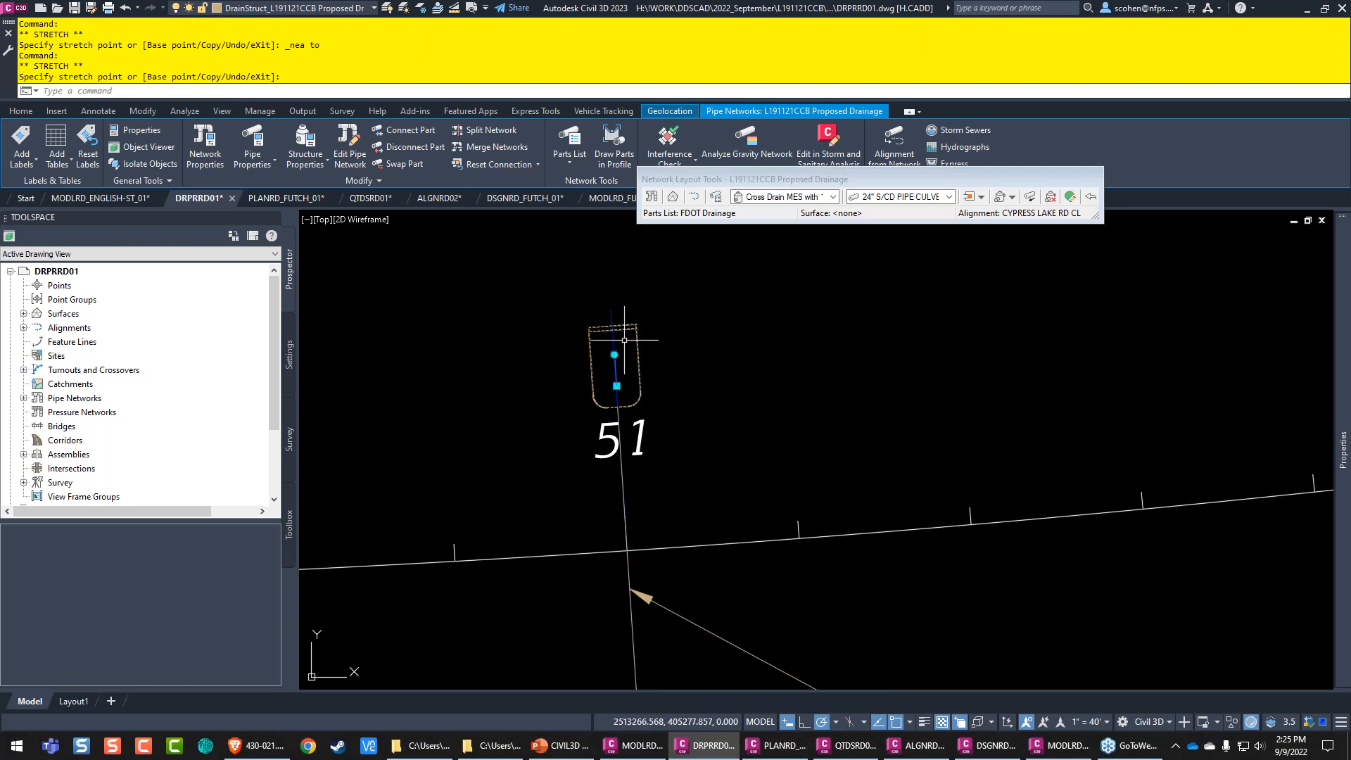
Step: Move the north mitered end section by the midpoint of its outer edge onto the north end of the station 51 line
scroll(619, 337, "up", 4)
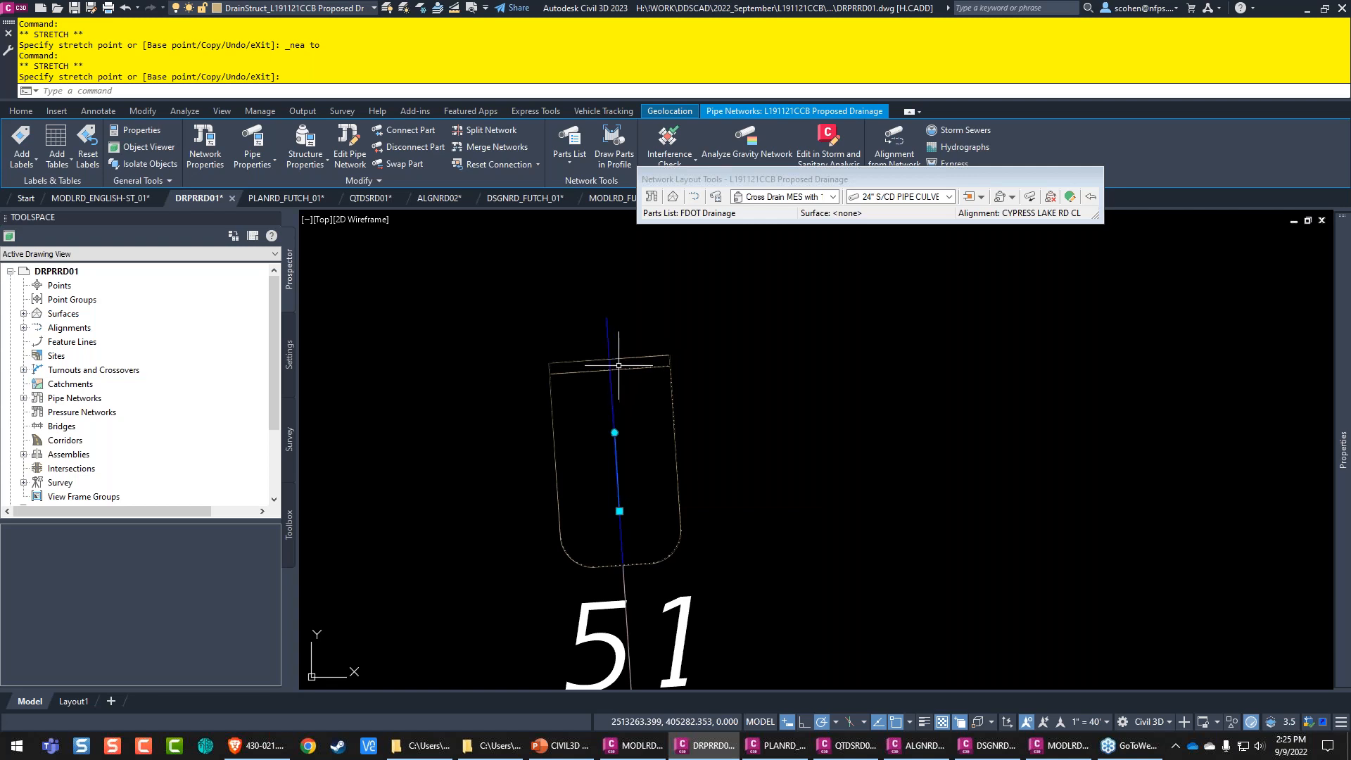
left_click(620, 511)
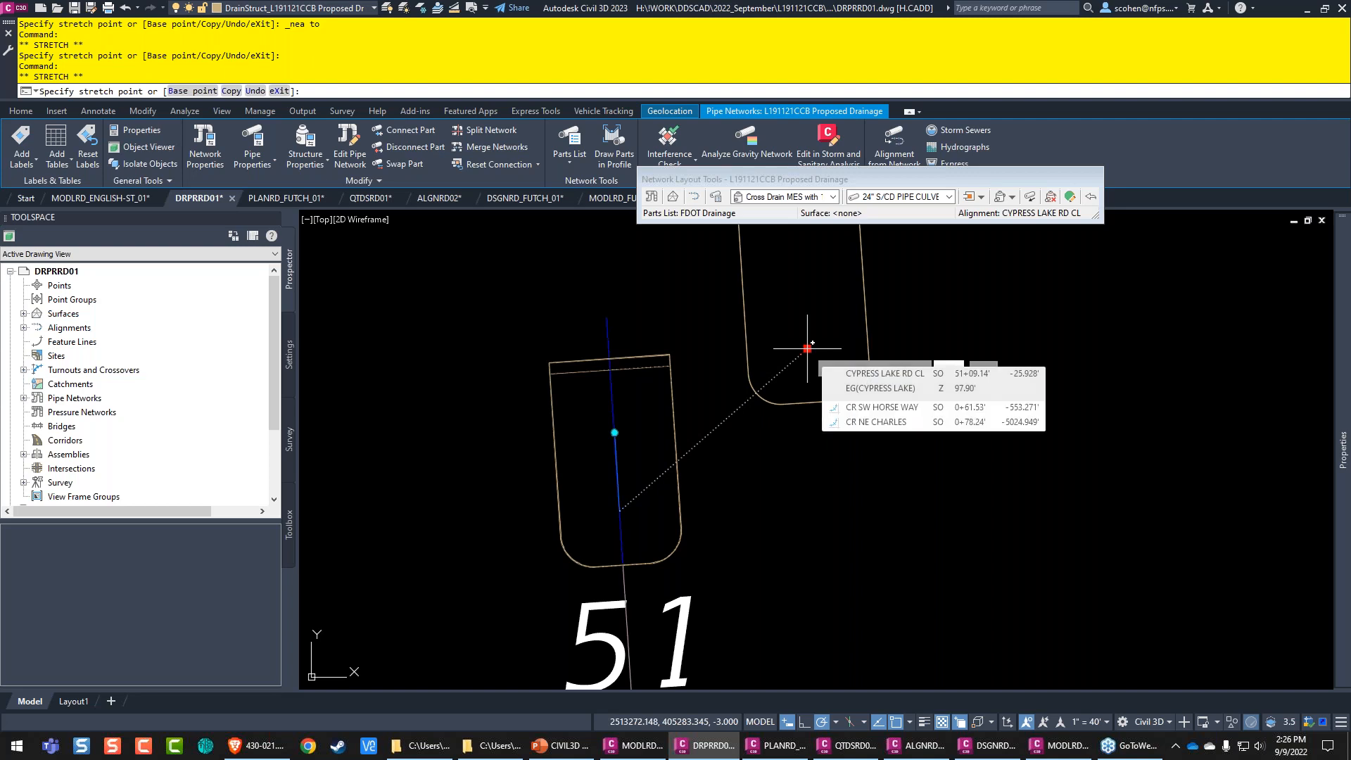
type("b")
key("Return")
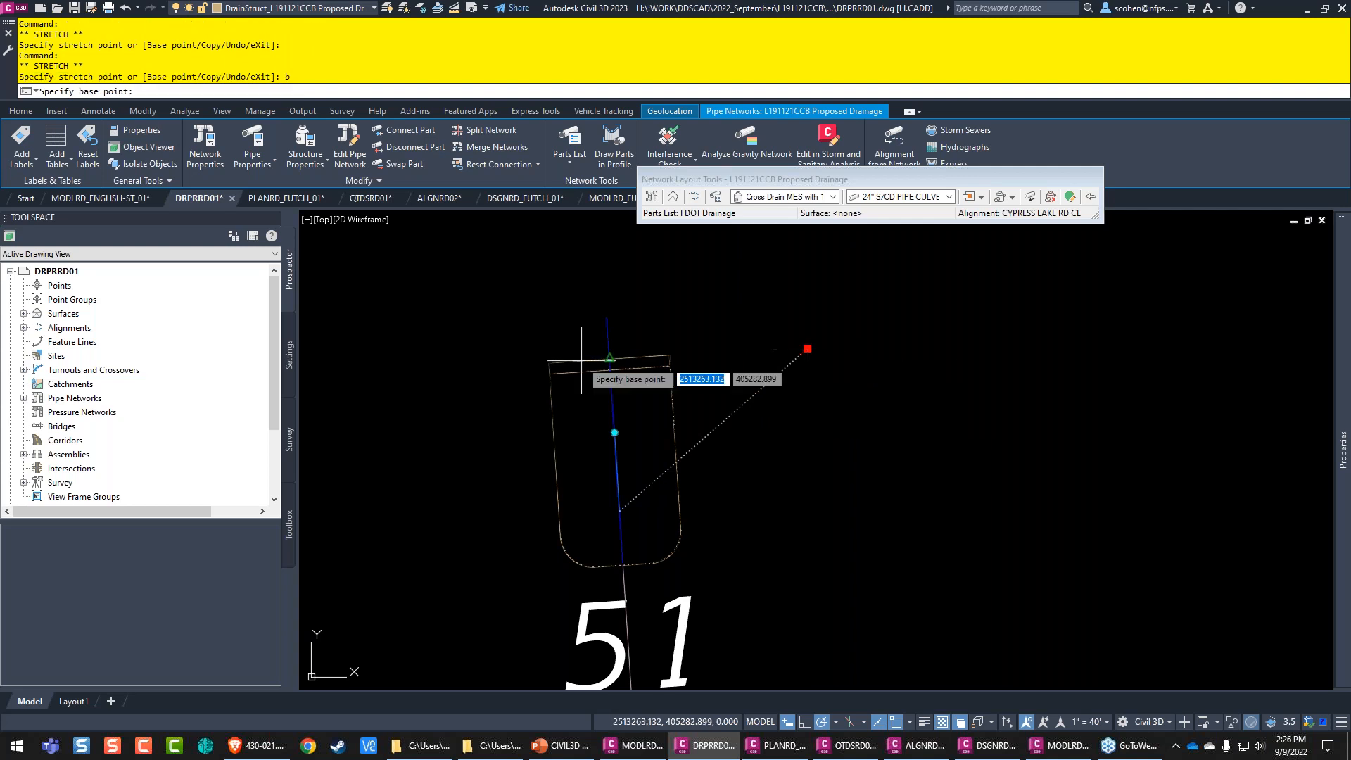
left_click(609, 357)
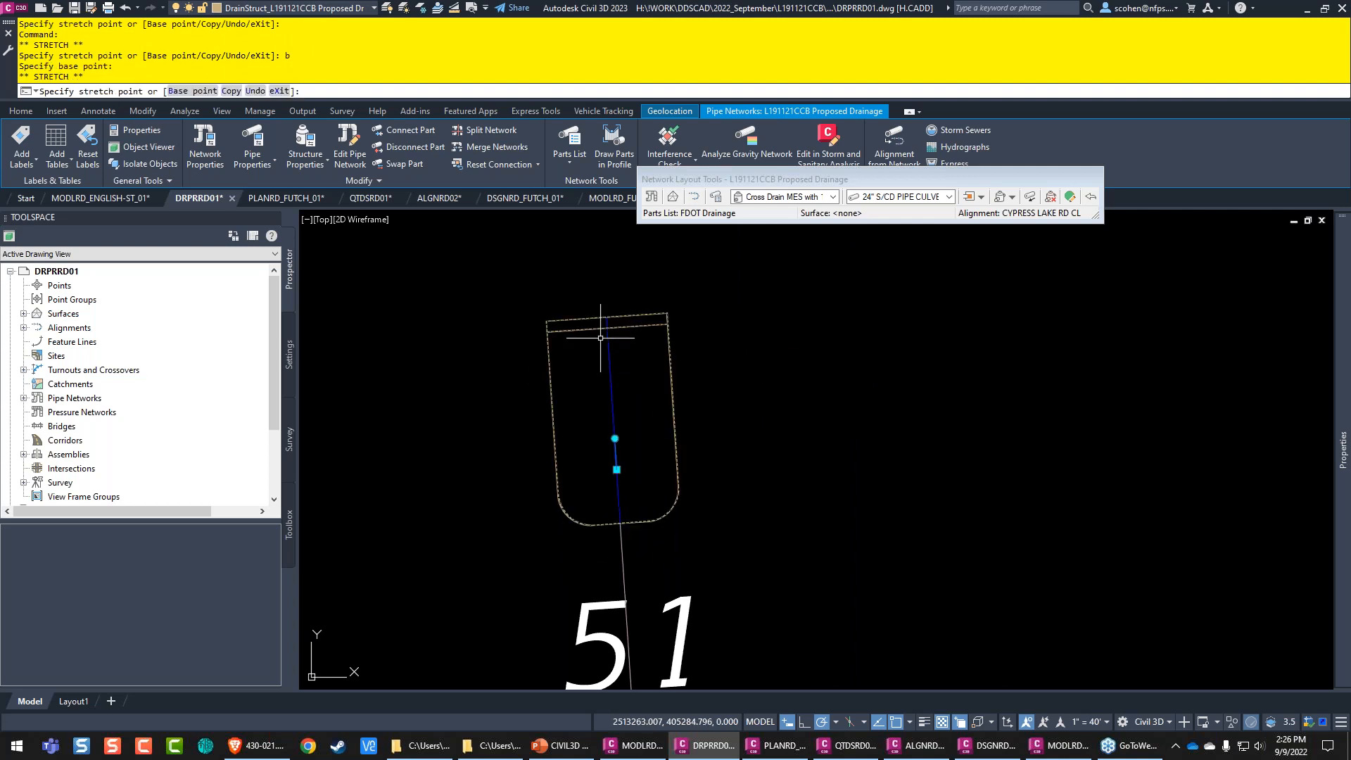
left_click(600, 338)
scroll(694, 446, "down", 3)
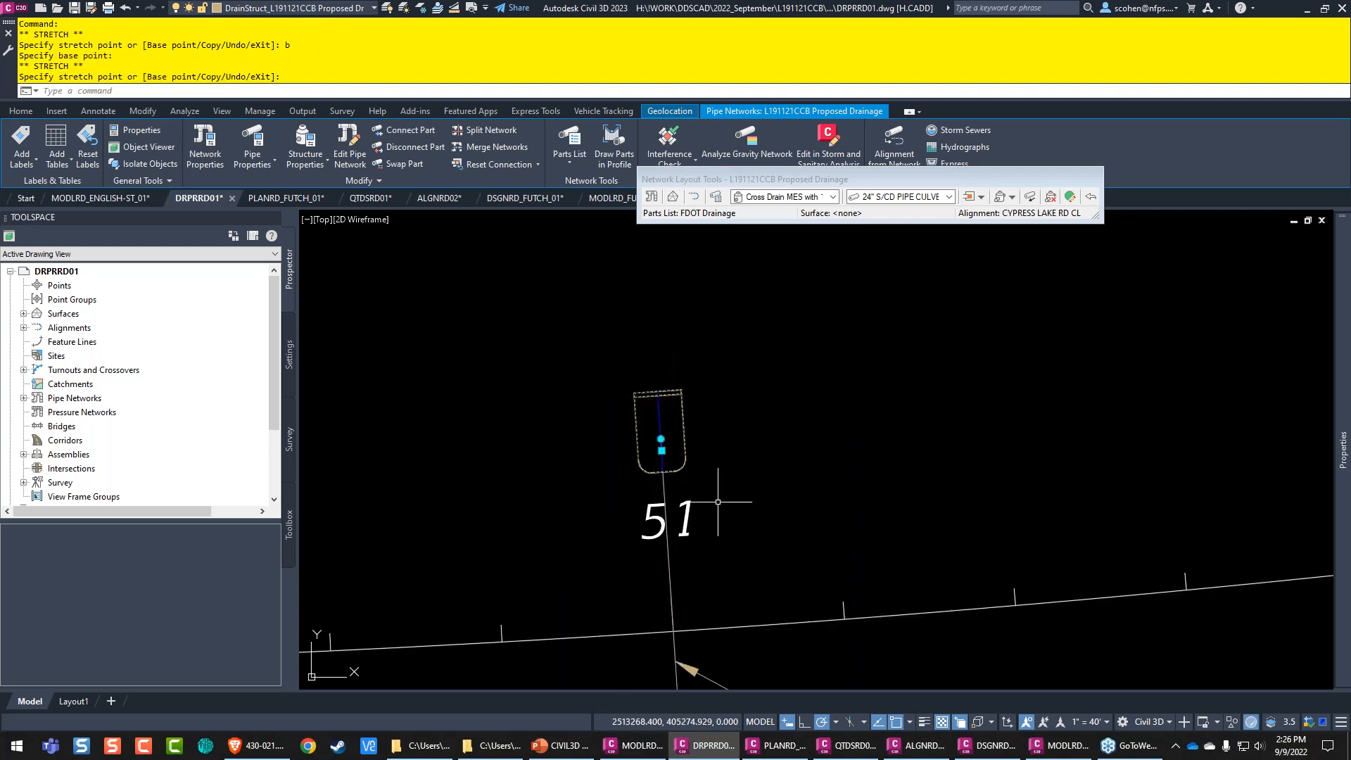
middle_click_drag(703, 519, 703, 261)
scroll(690, 426, "up", 3)
key("Escape")
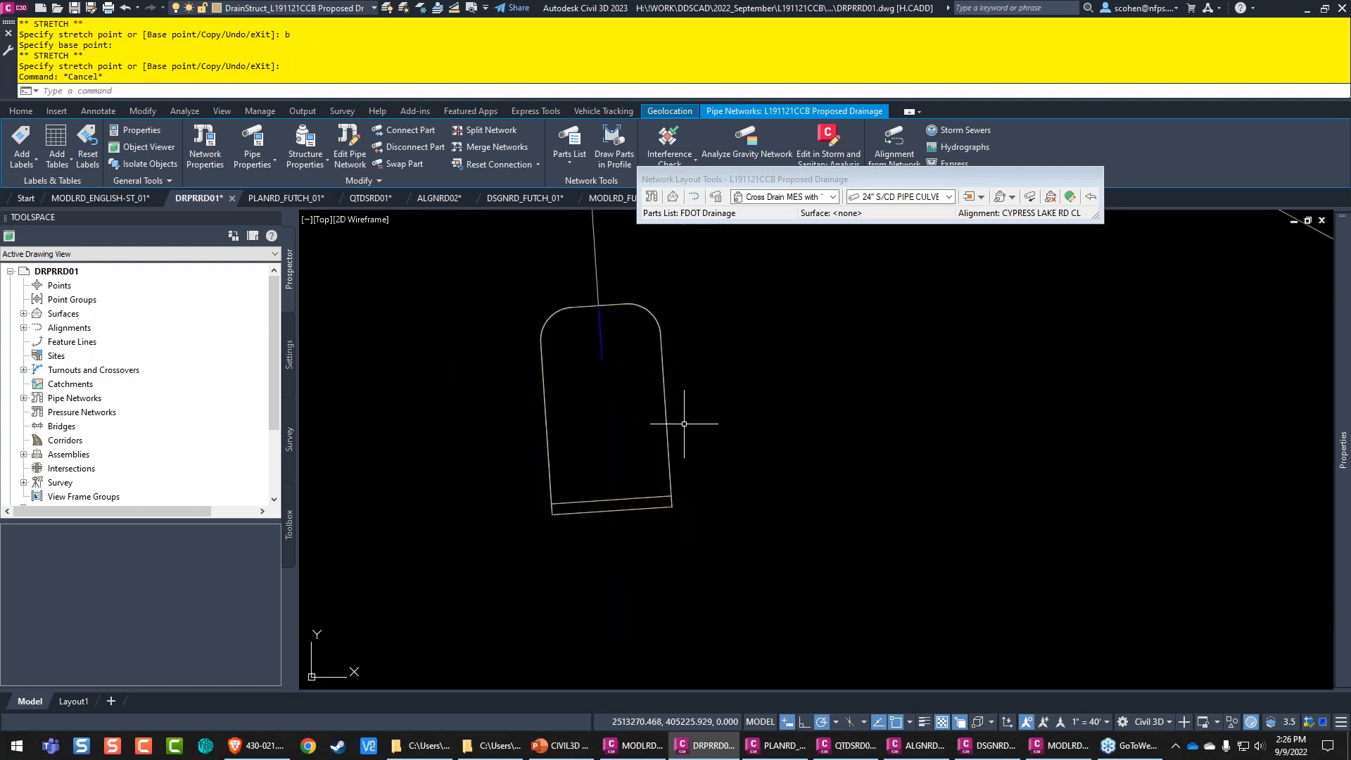
key("Escape")
Step: Move the south mitered end section by the midpoint of its outer edge onto the south endpoint of the station 51 line
left_click(640, 446)
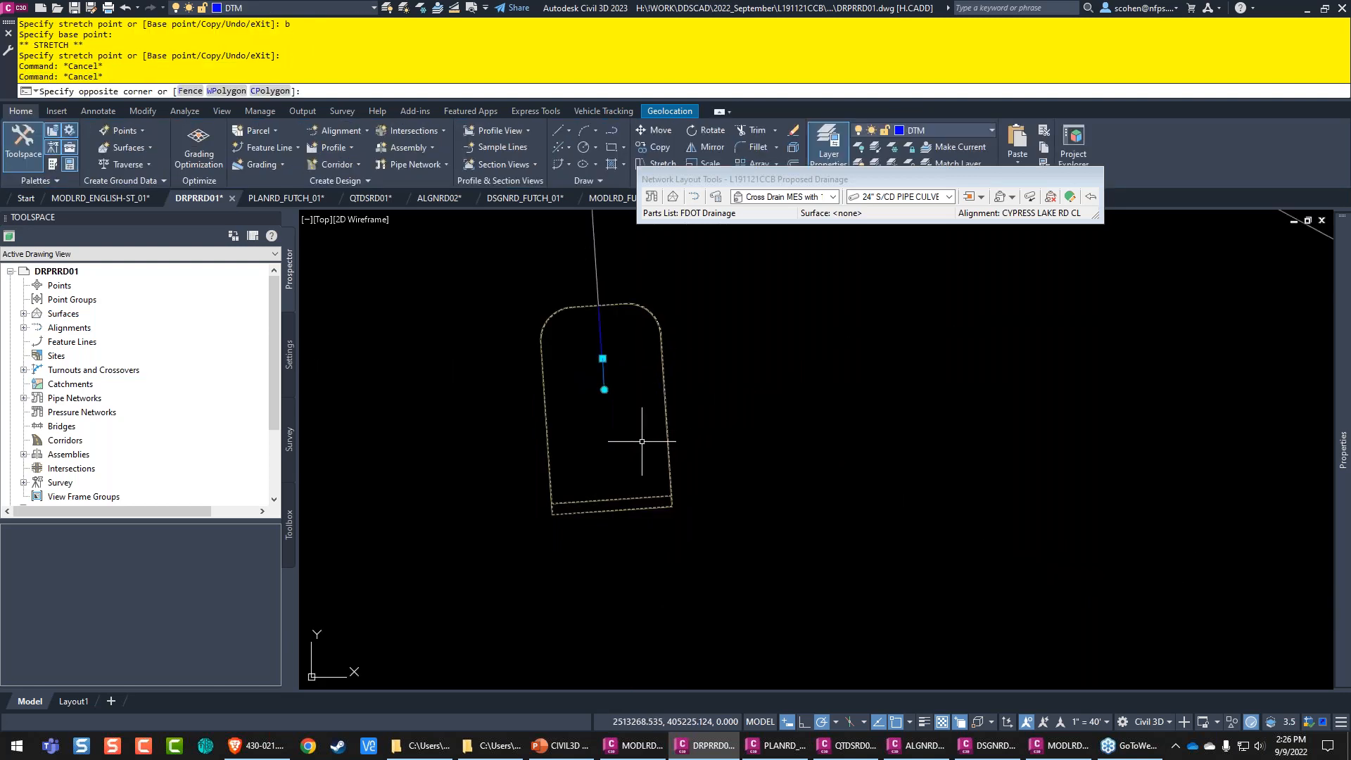
left_click(596, 348)
left_click(600, 354)
left_click(602, 358)
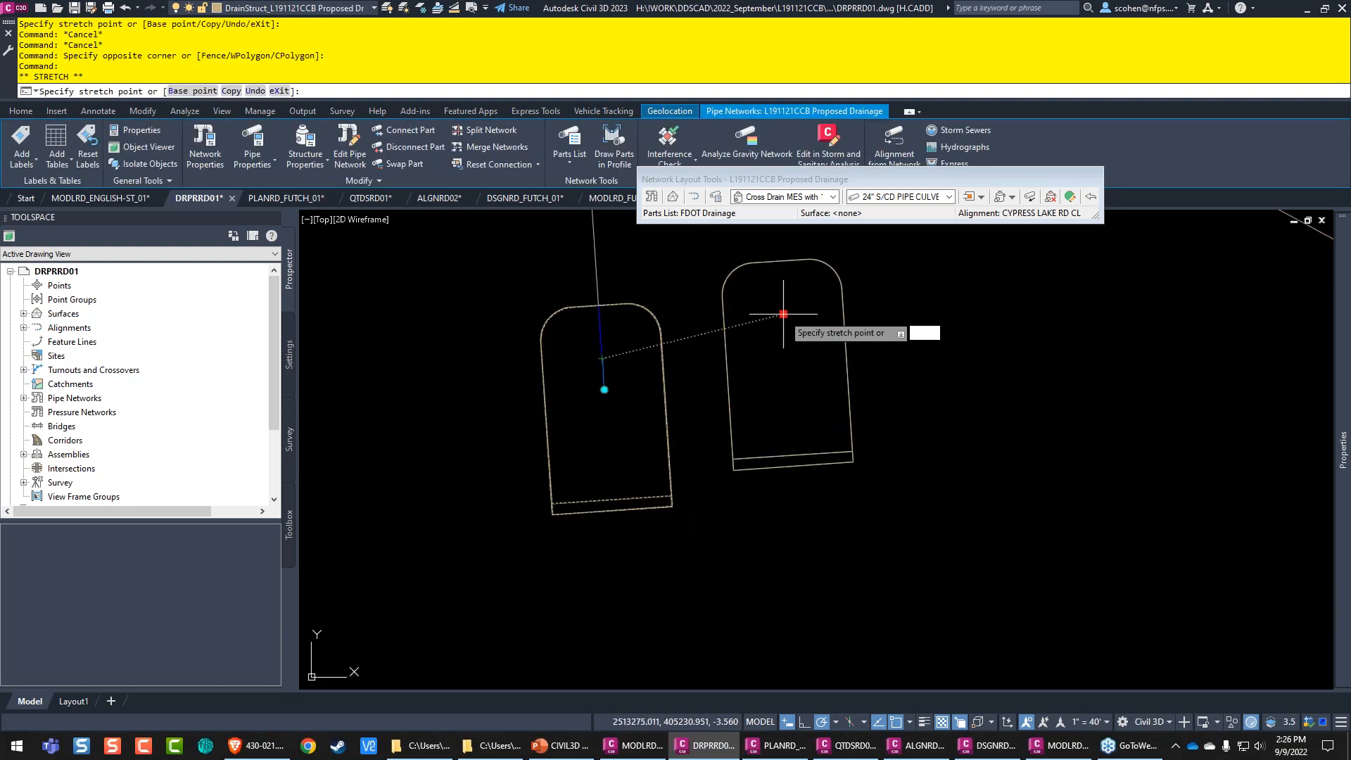
type("b")
key("Return")
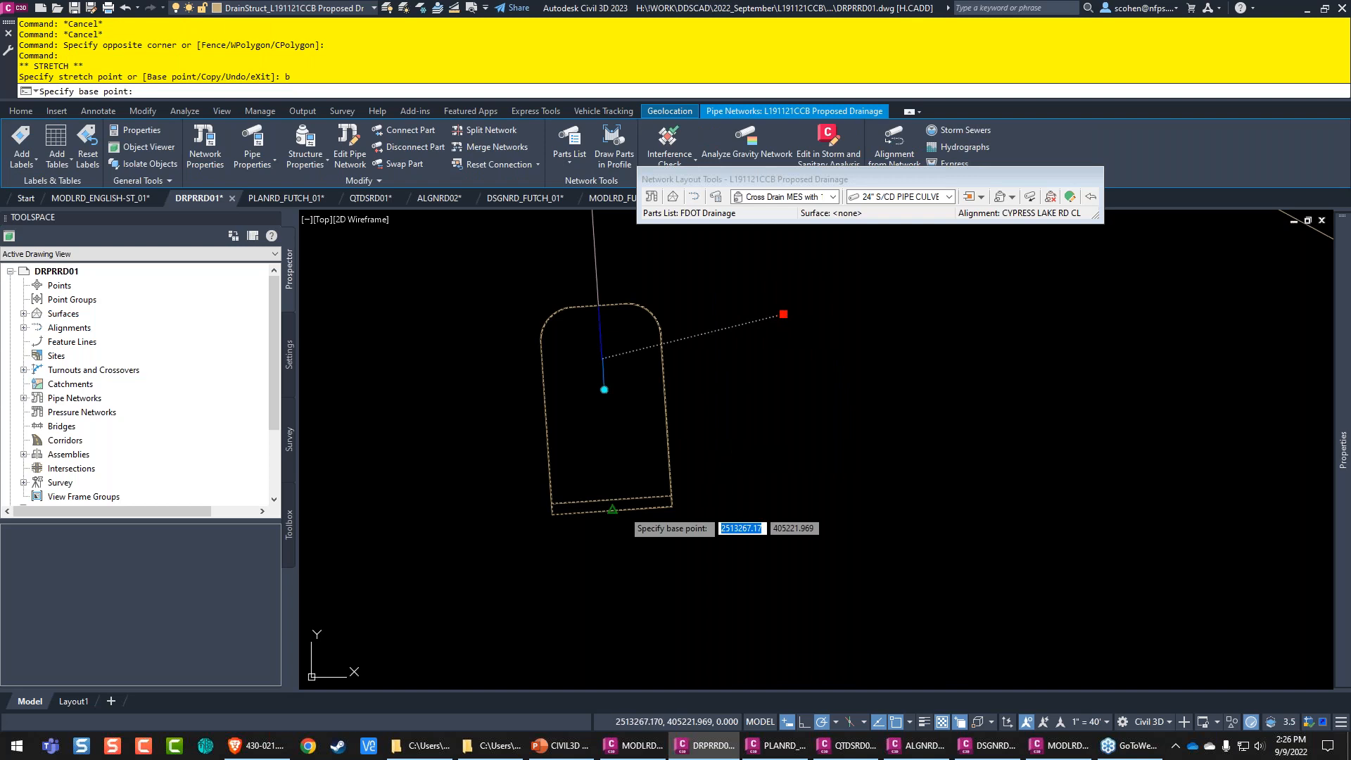
left_click(612, 508)
scroll(603, 379, "up", 5)
scroll(629, 438, "up", 2)
right_click(633, 352, "shift")
scroll(704, 394, "down", 3)
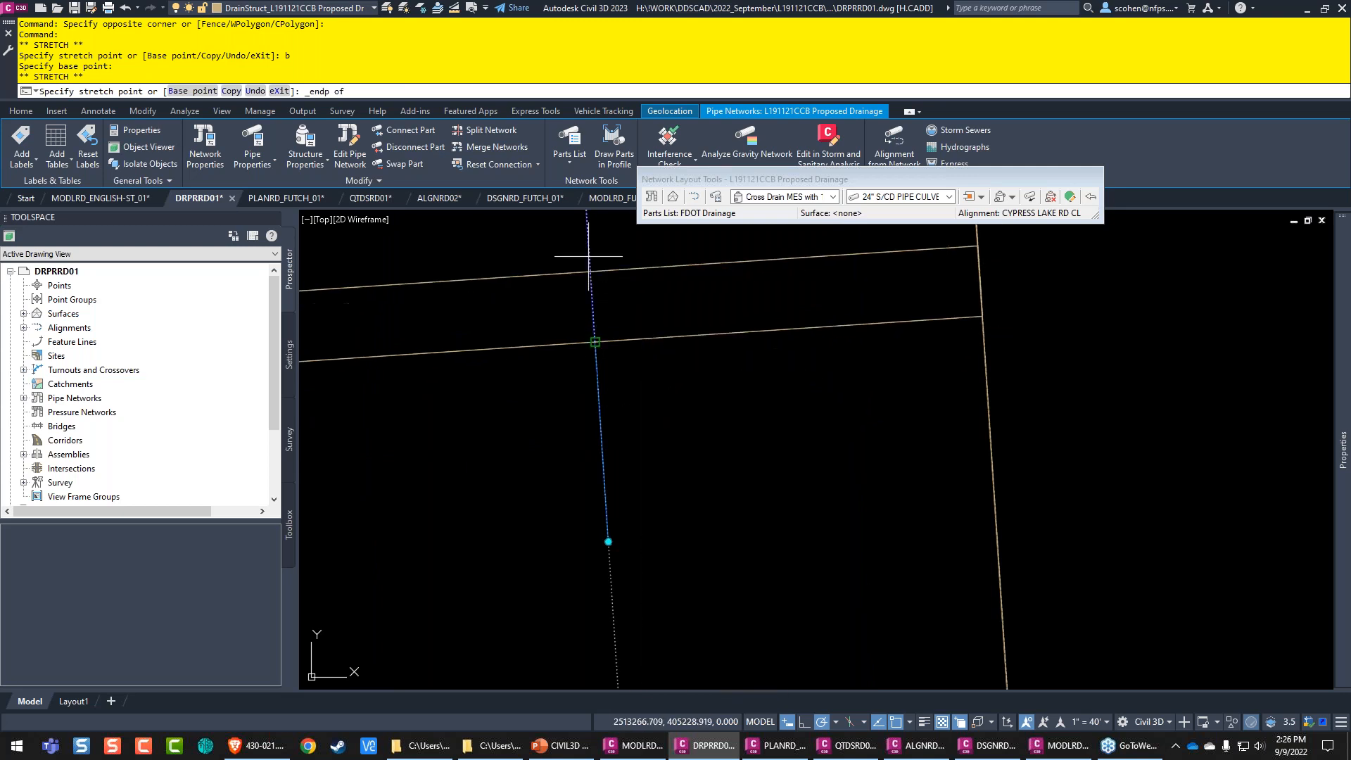
left_click(791, 434)
scroll(858, 414, "down", 6)
mouse_move(858, 414)
middle_mouse_down()
mouse_move(620, 415)
mouse_move(625, 491)
middle_mouse_up()
key("Escape")
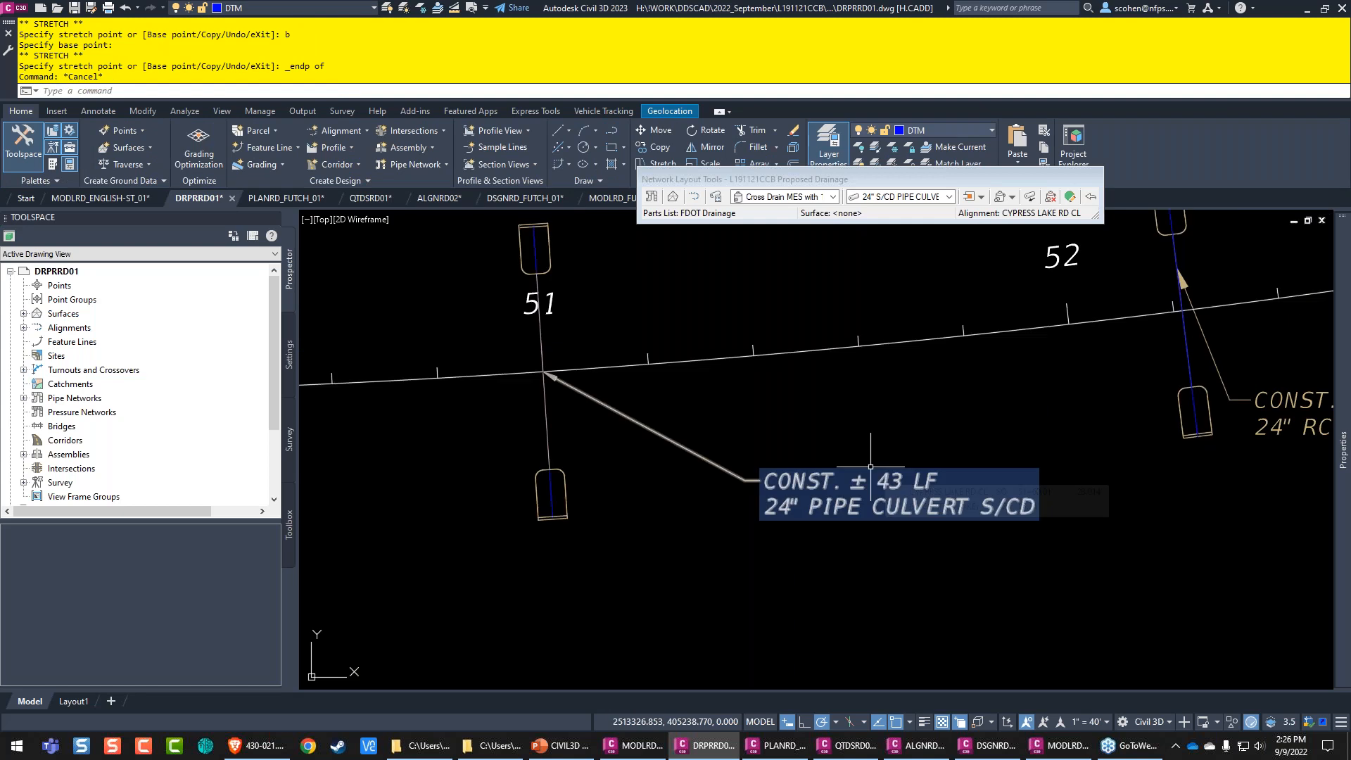
Step: Review the properties of the culvert pipe at station 51, including its 2D and 3D lengths
left_click(547, 416)
key("Return")
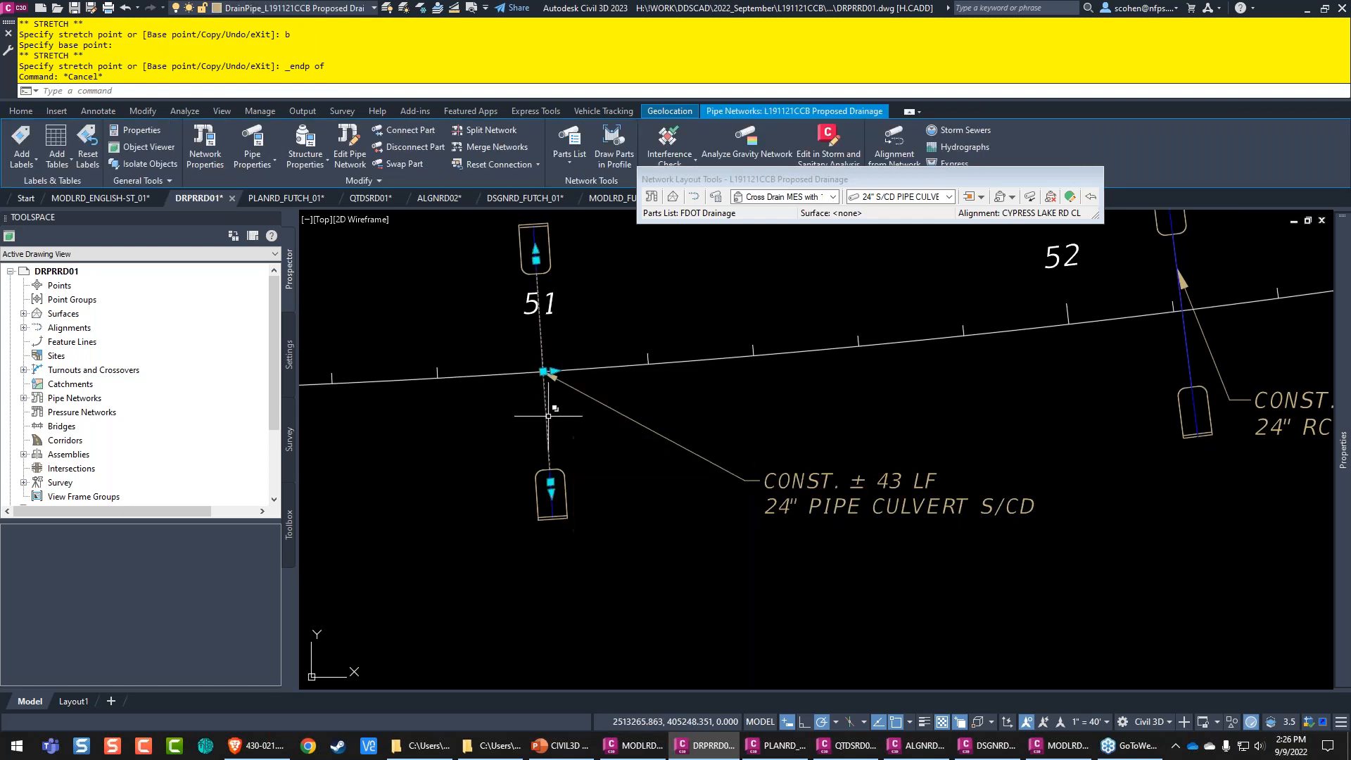
key("ctrl+1")
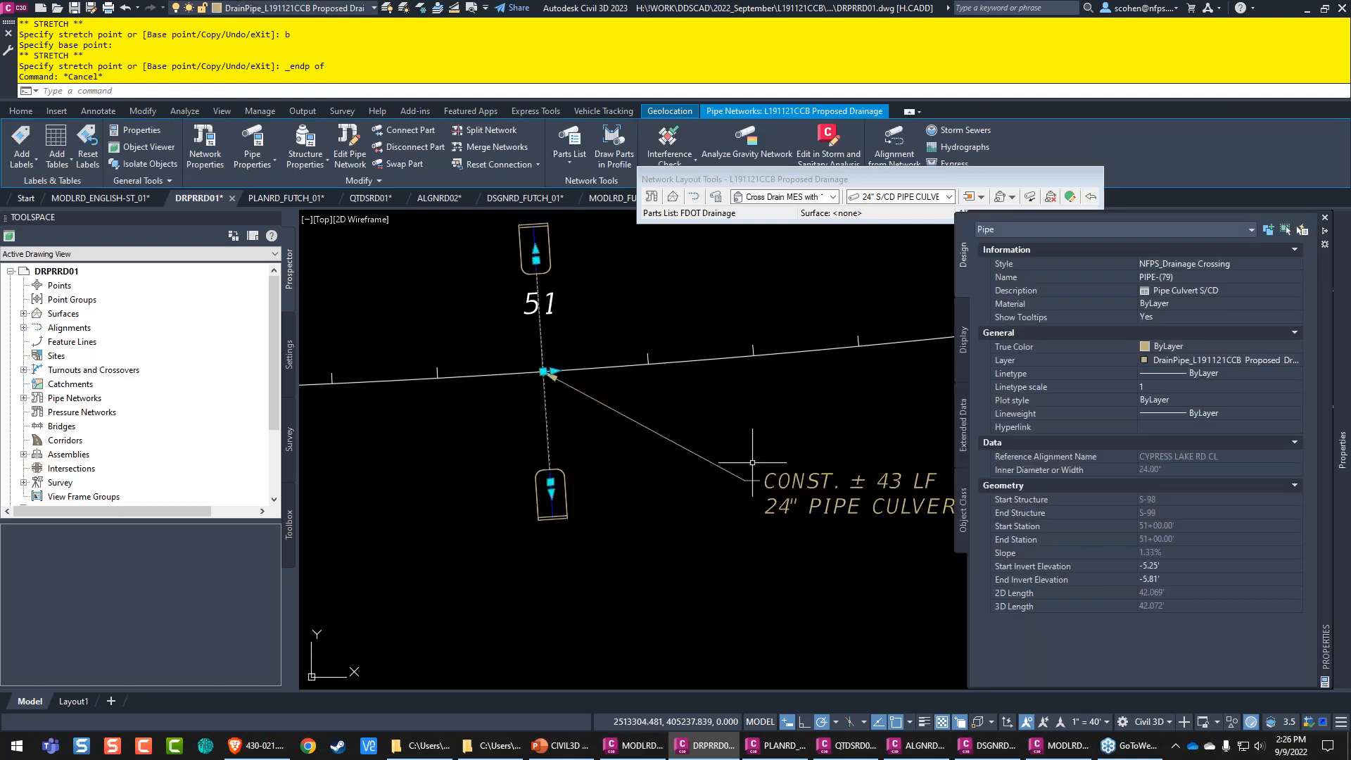
key("Escape")
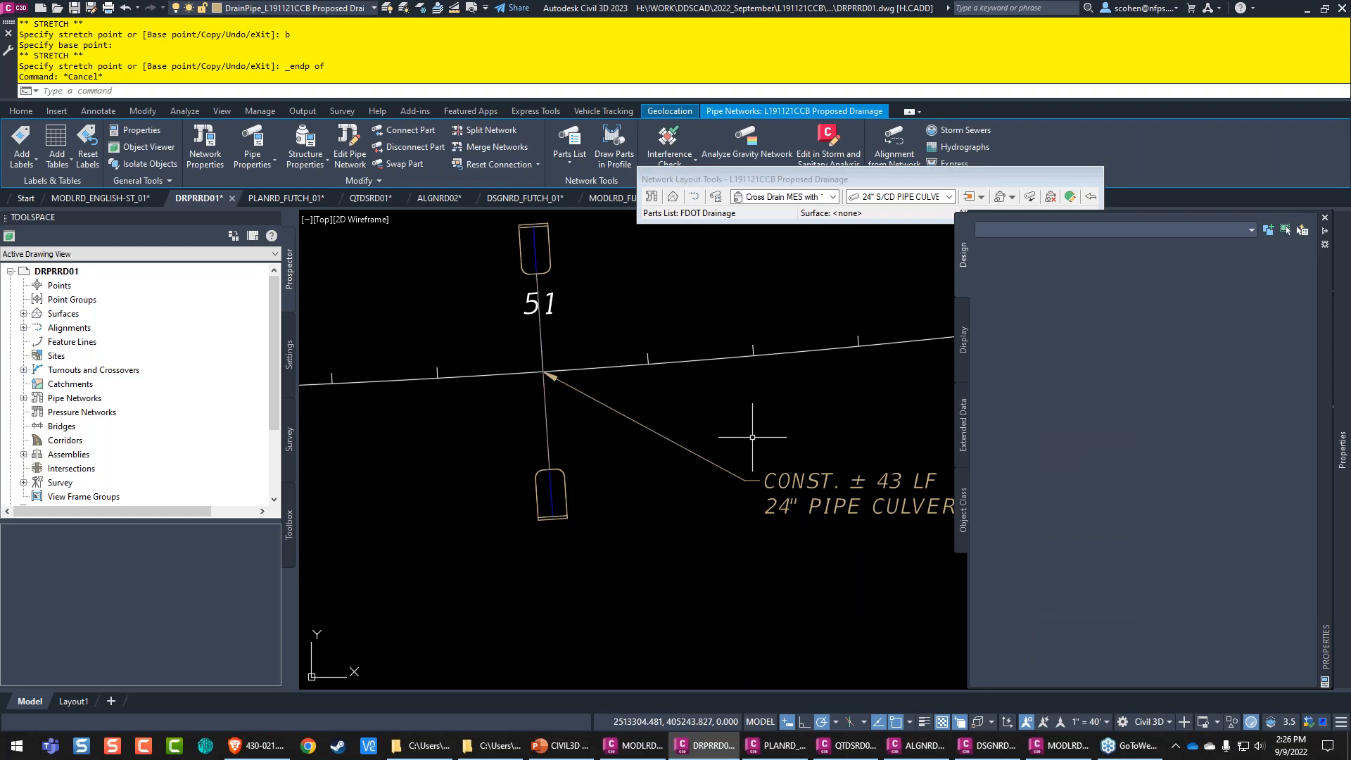
key("Escape")
Step: Change the station 51 culvert label to the pipe label style whose length includes the mitered end sections
left_click(797, 480)
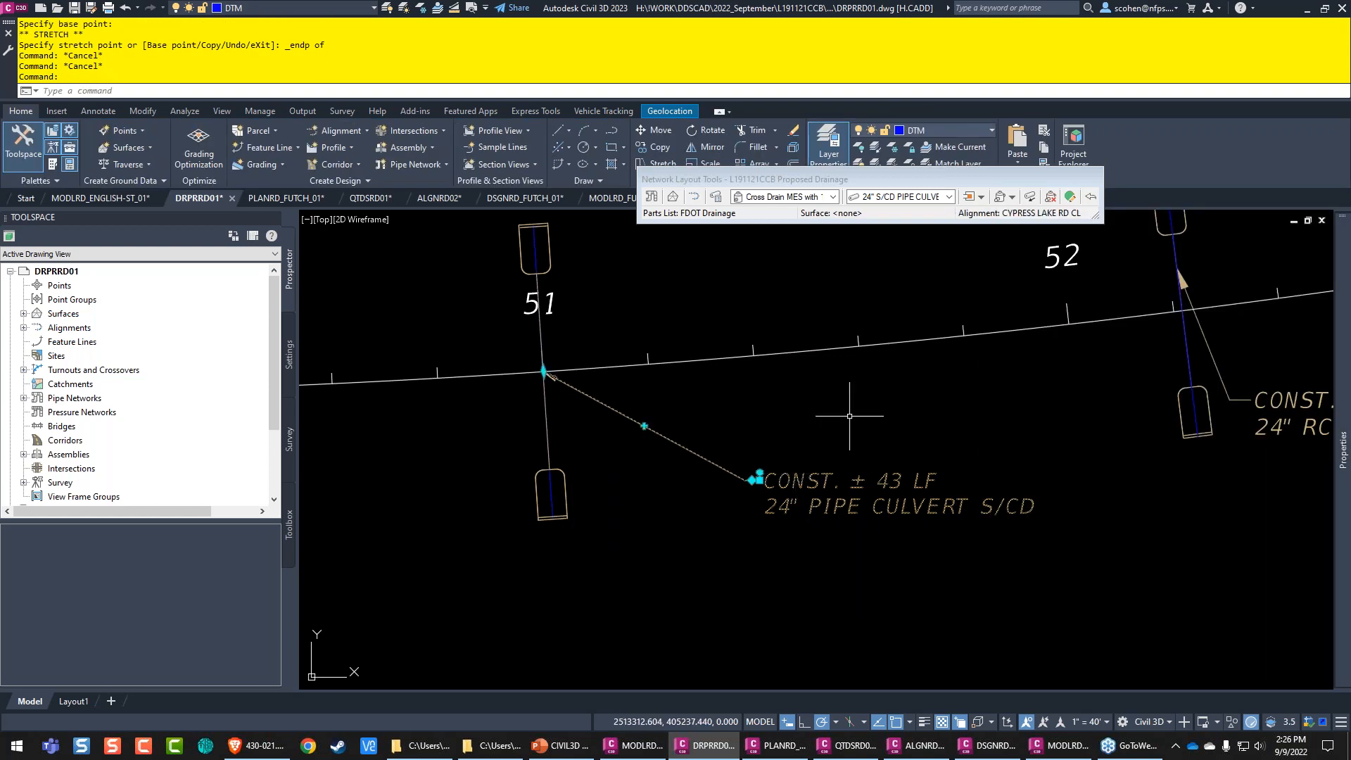
left_click(1208, 387)
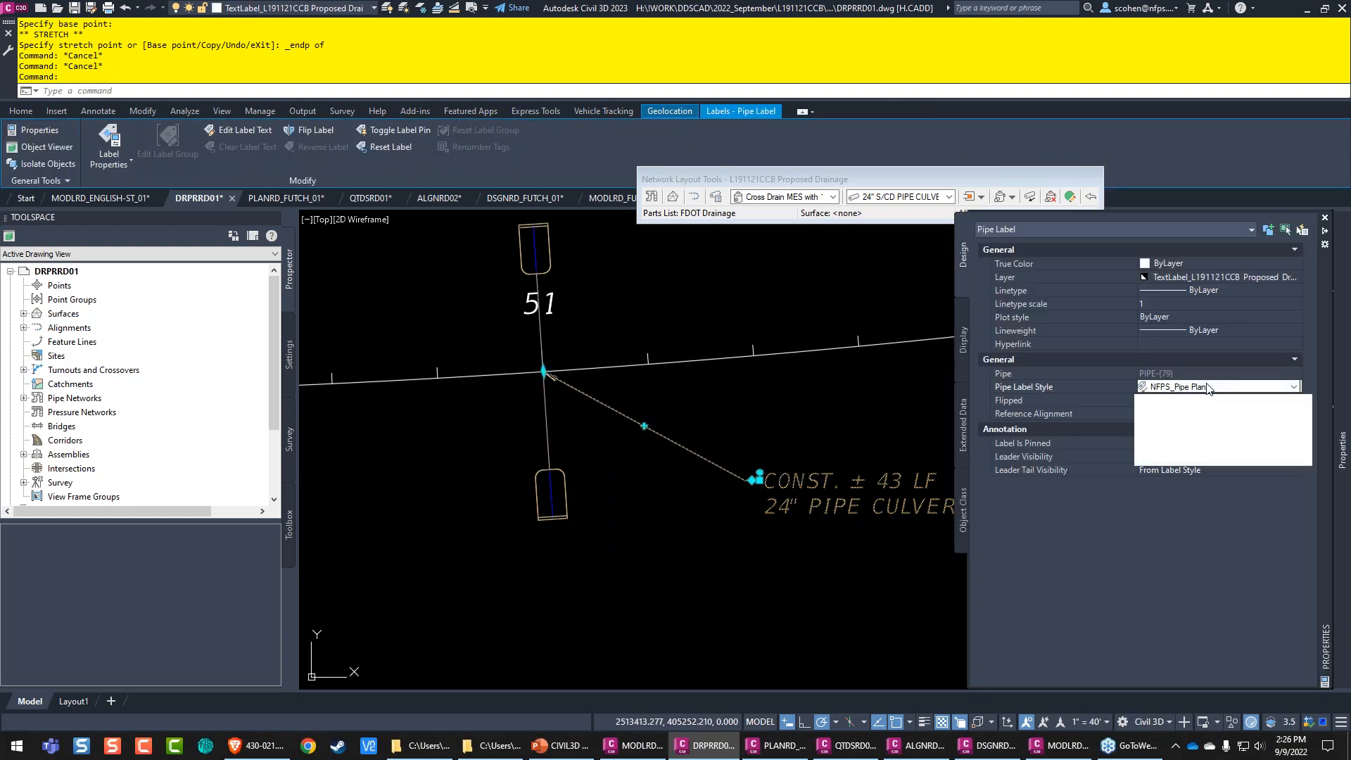
left_click(1203, 403)
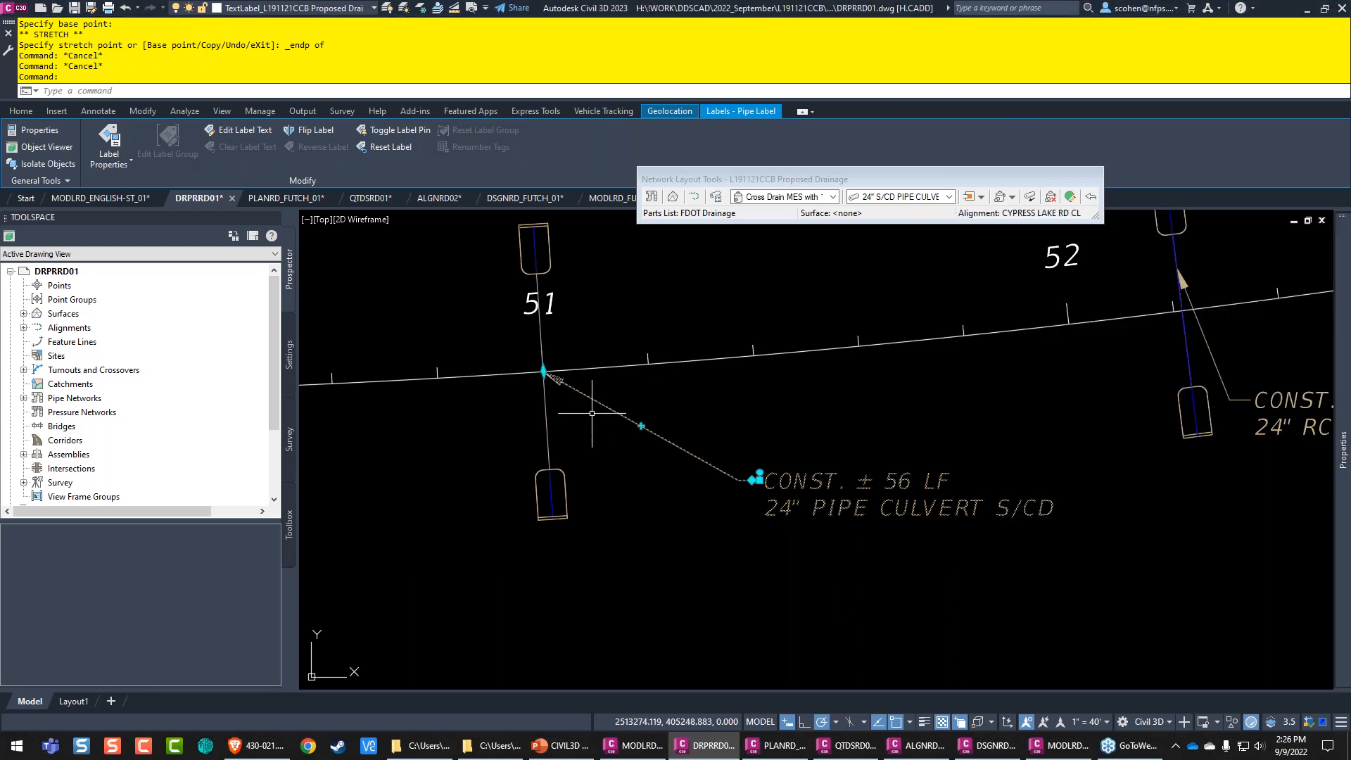
key("Escape")
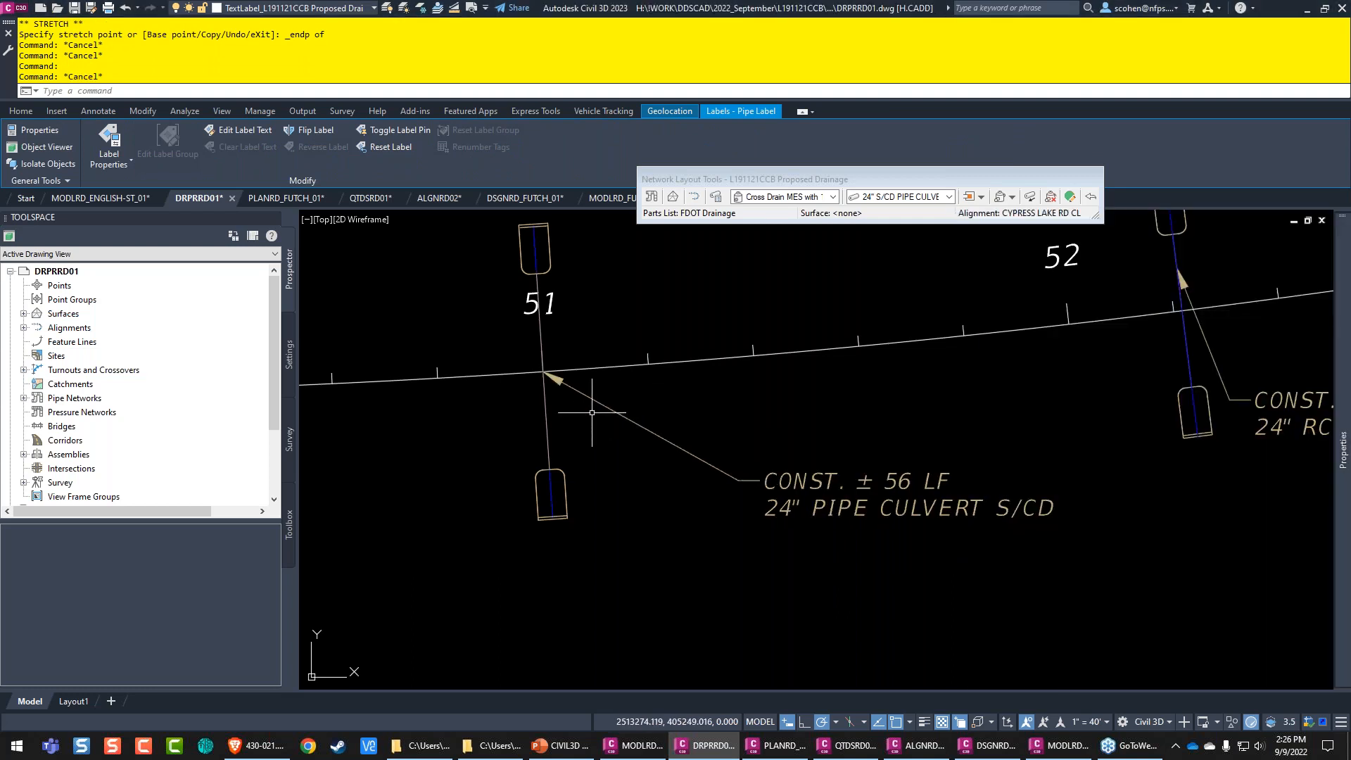
Step: List the expressions available for the pipe plan profile label styles in the drawing settings
left_click(288, 355)
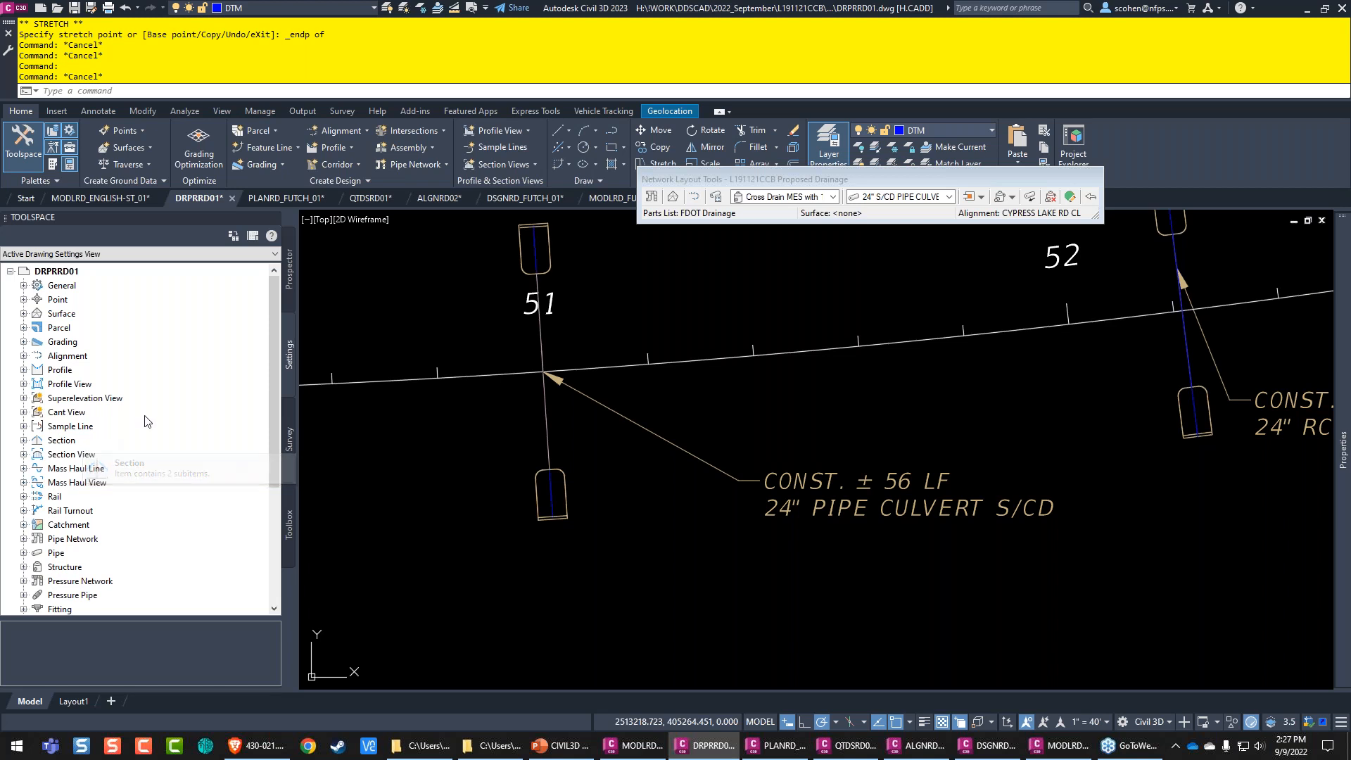
double_click(57, 554)
scroll(77, 507, "down", 3)
double_click(85, 454)
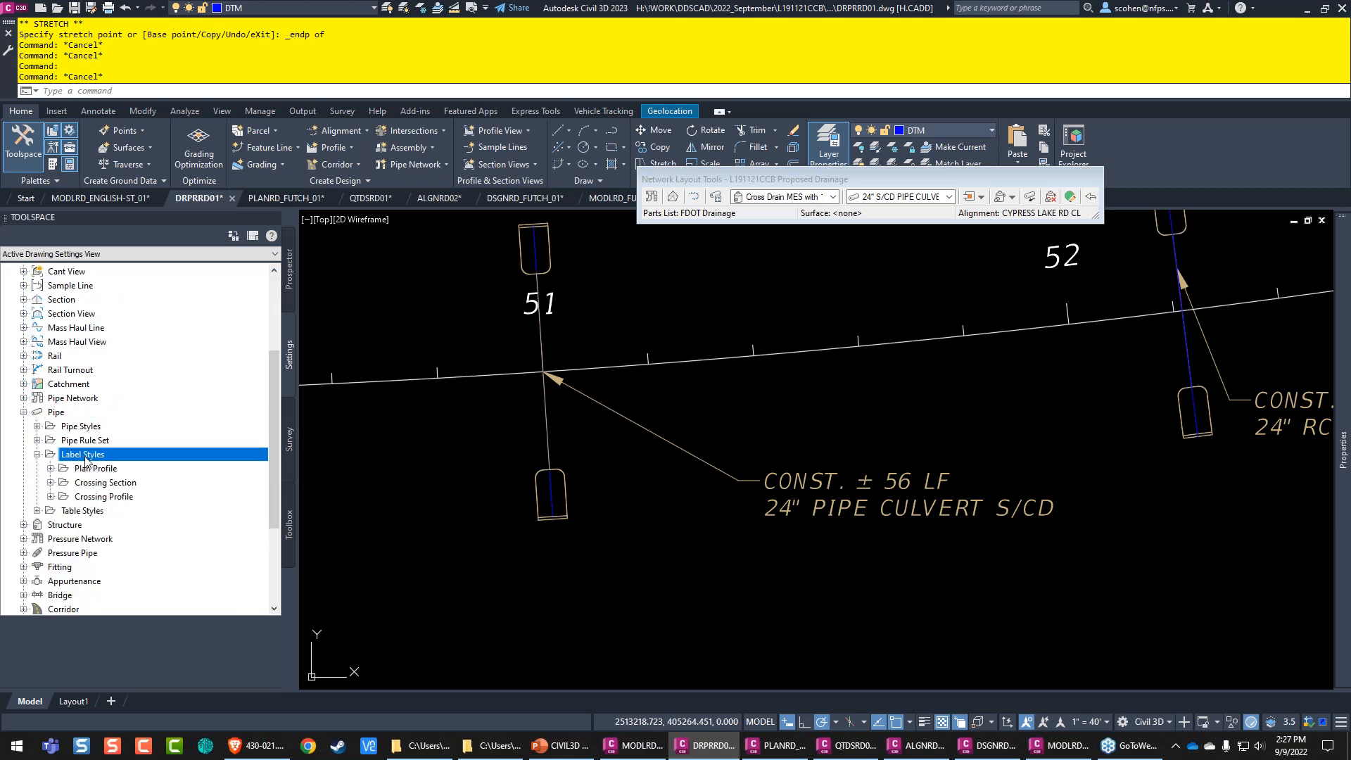
double_click(111, 469)
scroll(120, 480, "down", 1)
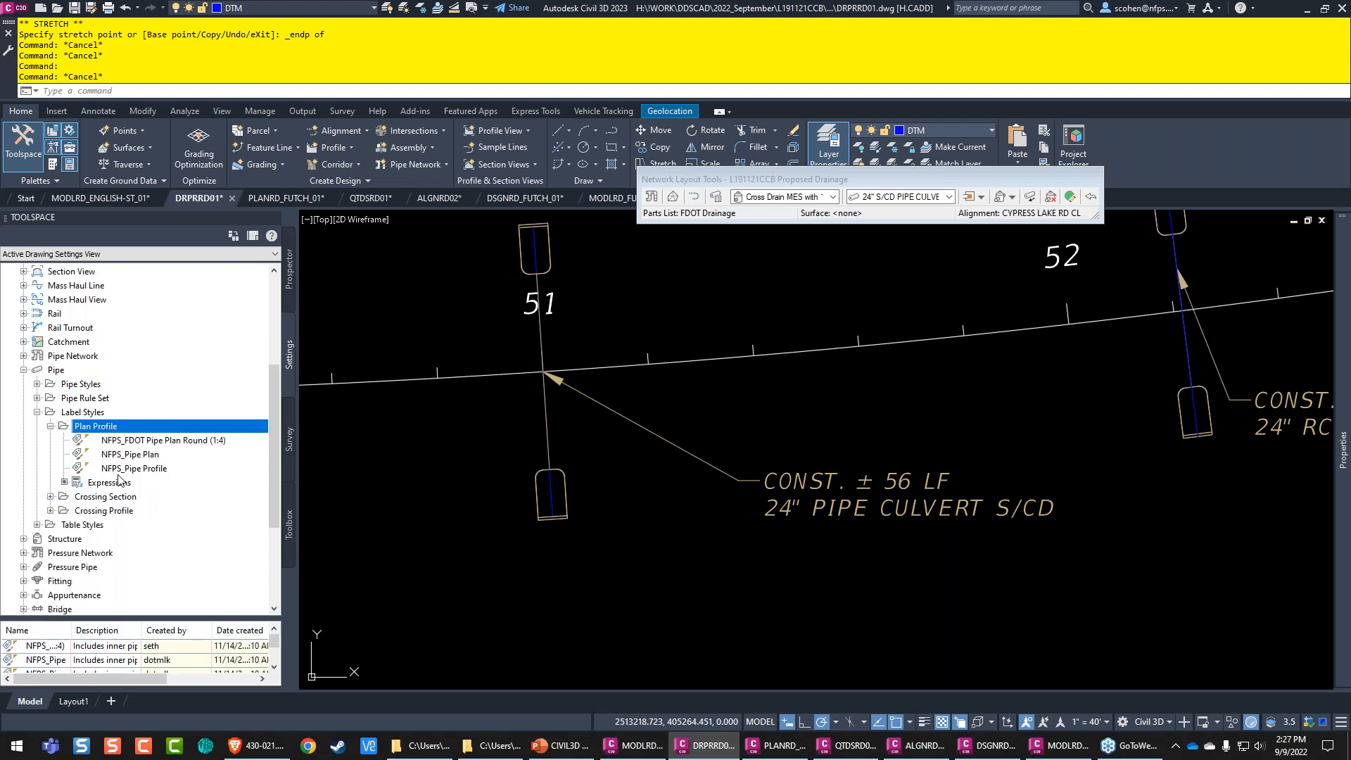
scroll(121, 479, "down", 1)
left_click(117, 443)
left_click_drag(84, 619, 101, 505)
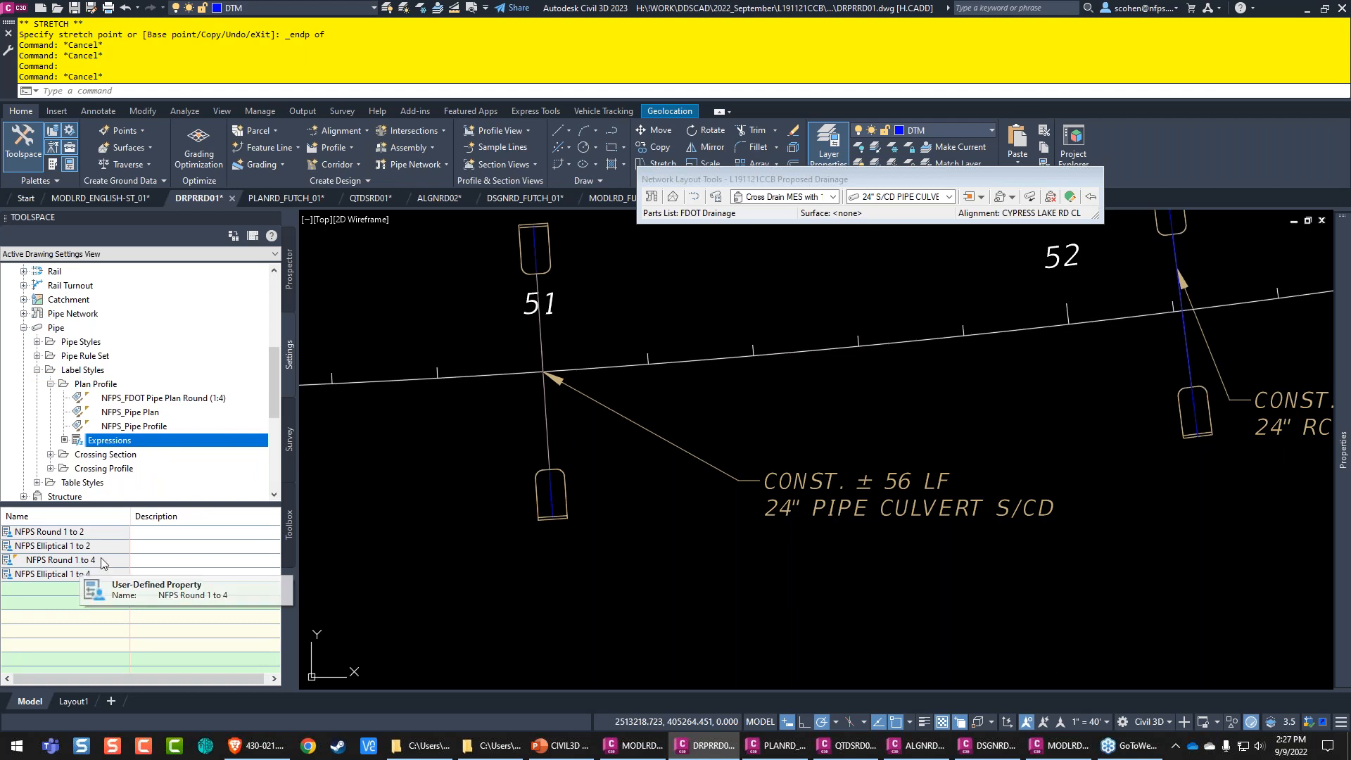
left_click(131, 503)
left_click_drag(130, 503, 113, 578)
Step: Examine the NFPS Round 1 to 4 expression, highlighting the length formula for the 1.25 inner pipe diameter, and close it without changes
right_click(79, 634)
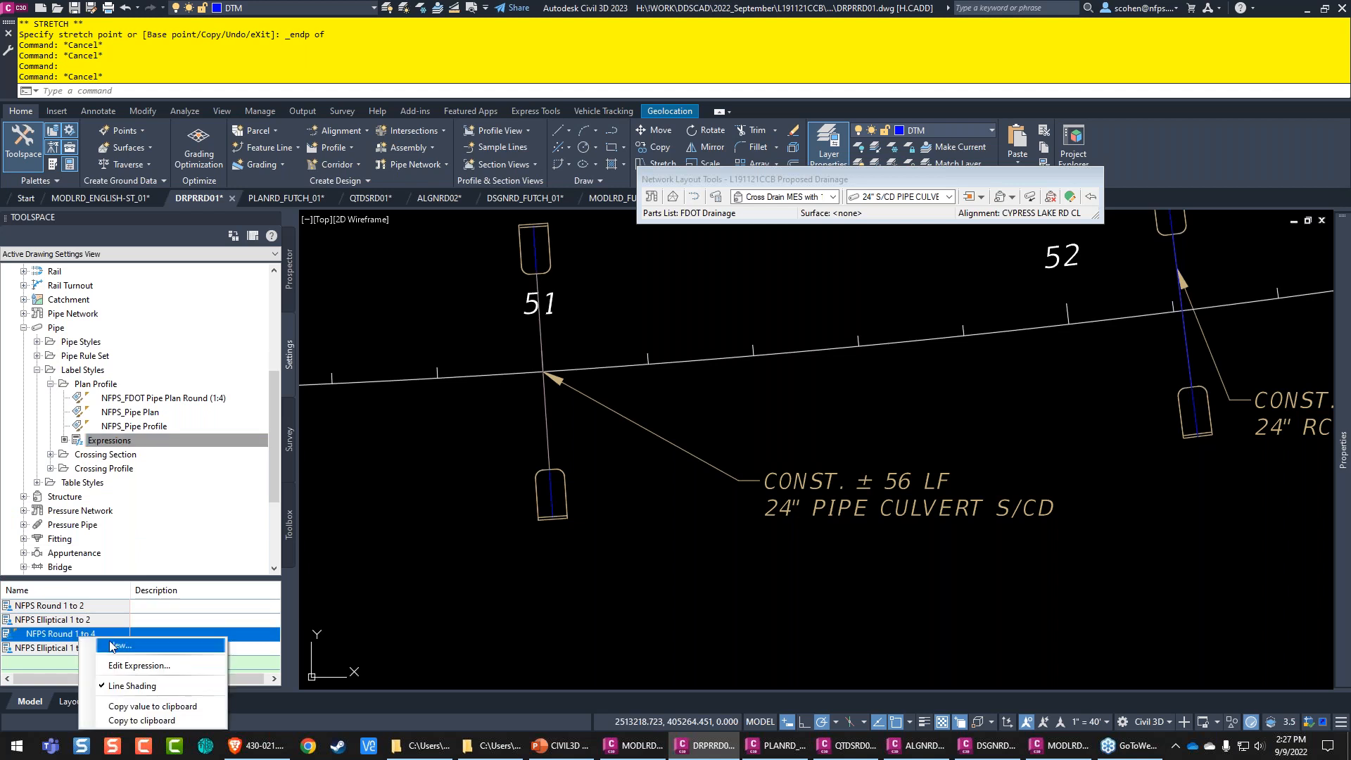
left_click(169, 665)
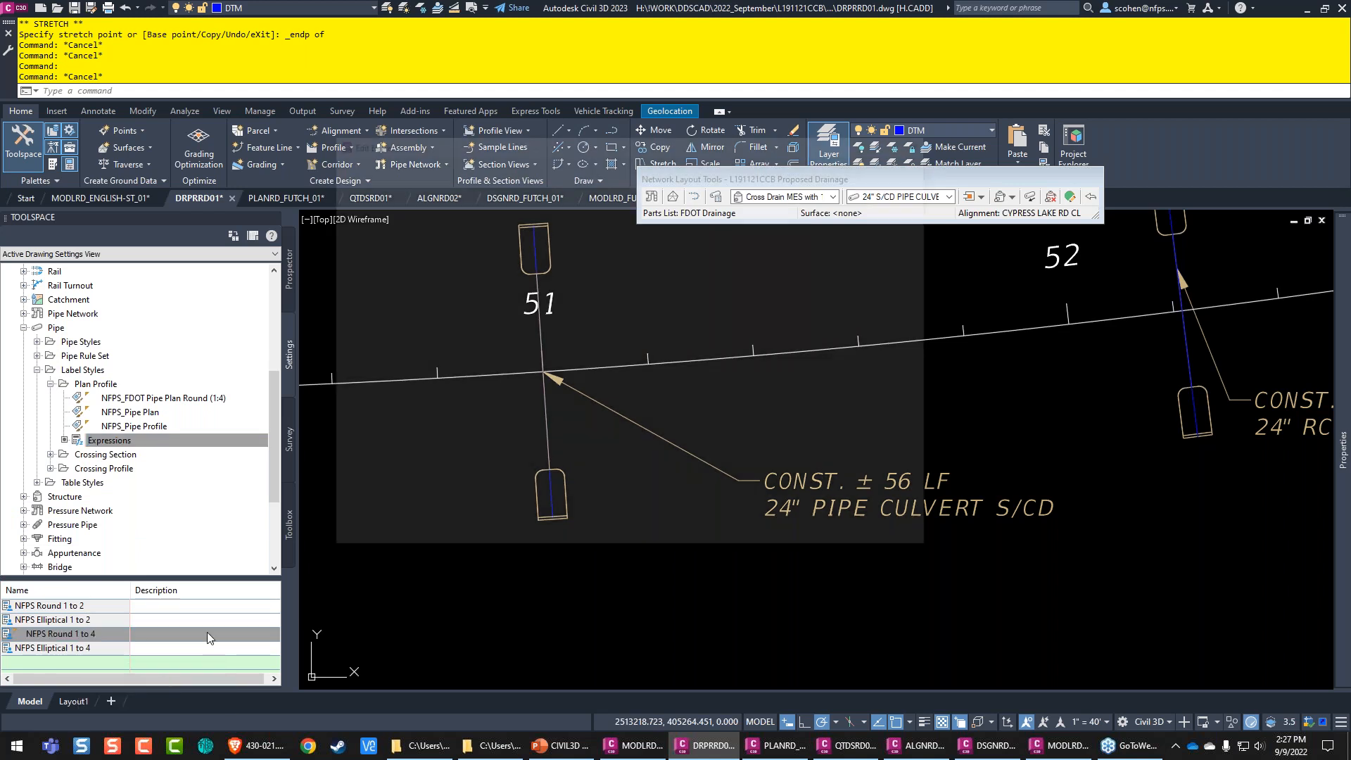
left_click(442, 180)
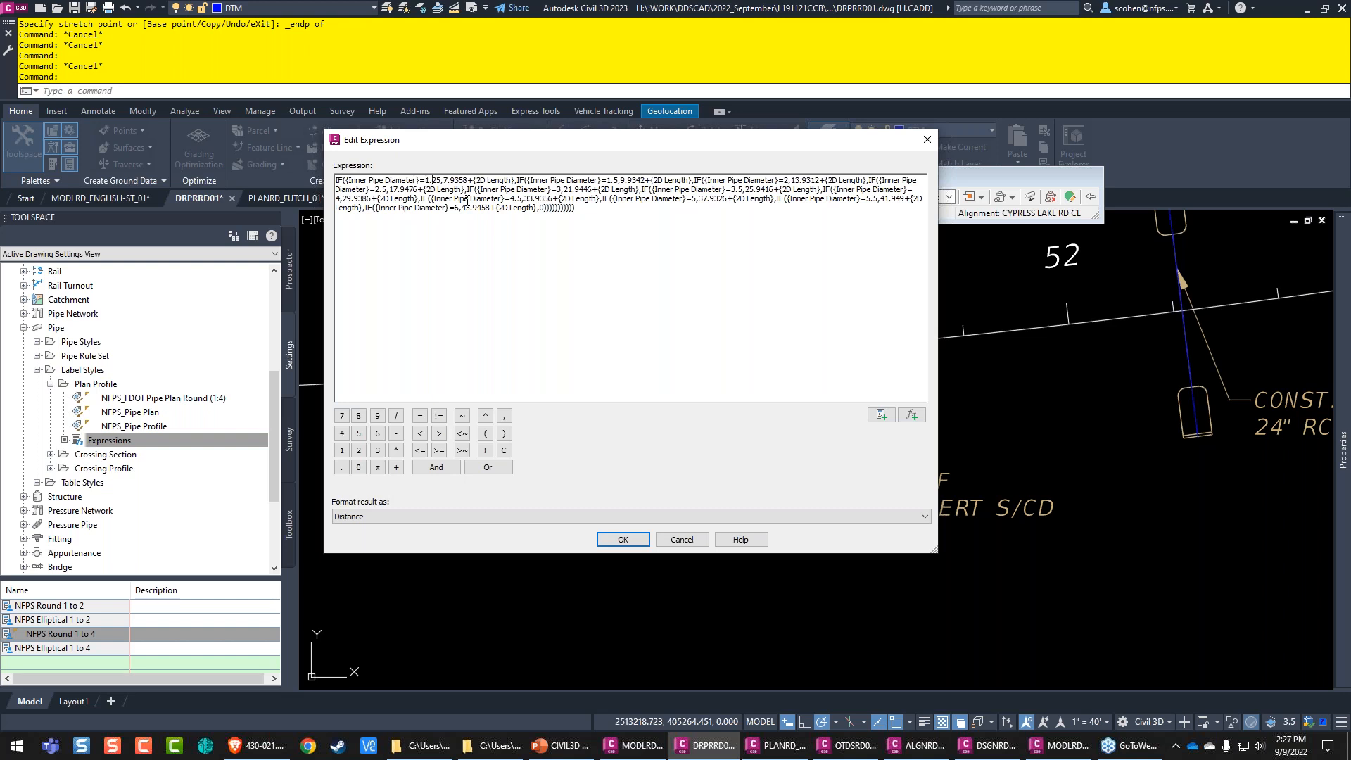
key("shift+Right")
key("shift+Right")
key("shift+Right")
key("shift+Right")
key("shift+Right")
key("shift+Right")
key("shift+Right")
key("shift+Right")
key("shift+Right")
key("shift+Right")
key("shift+Right")
key("shift+Right")
key("shift+Right")
key("shift+Right")
left_click(682, 536)
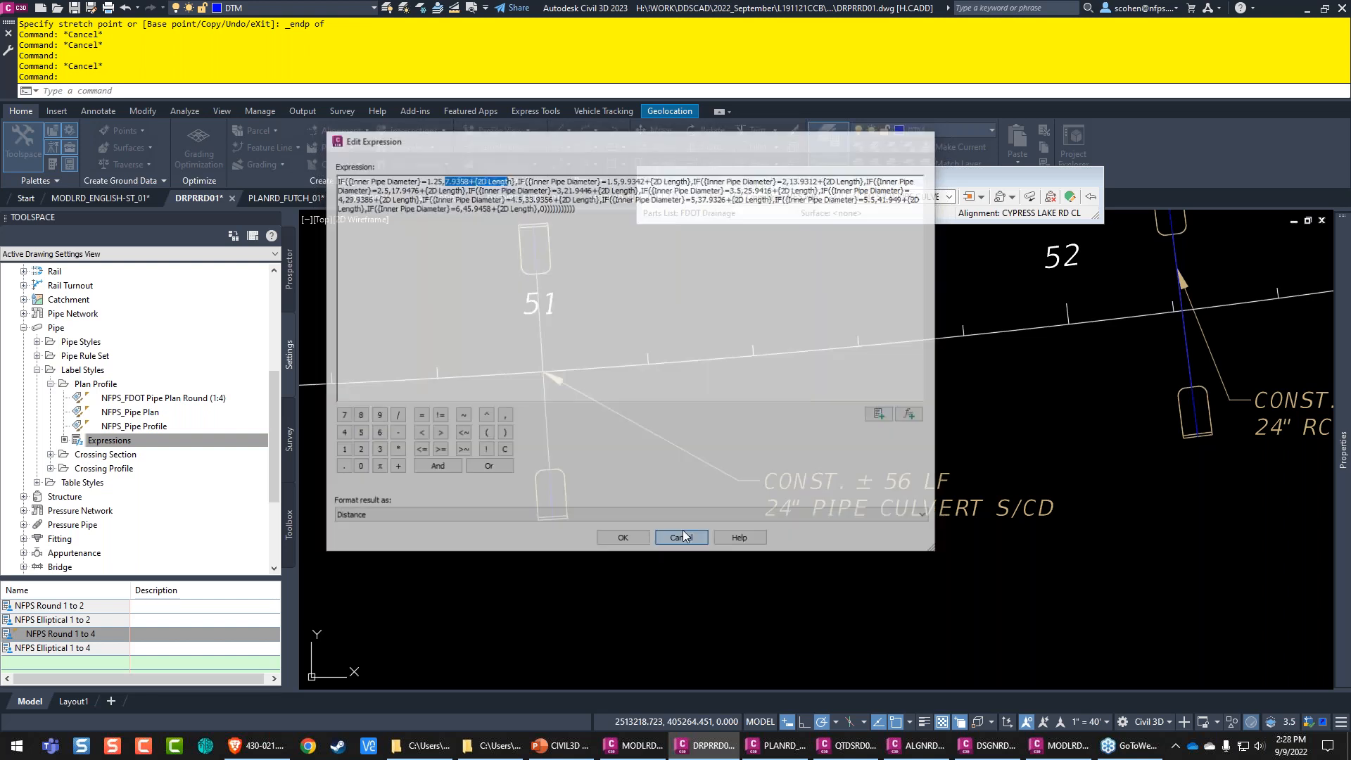
key("Escape")
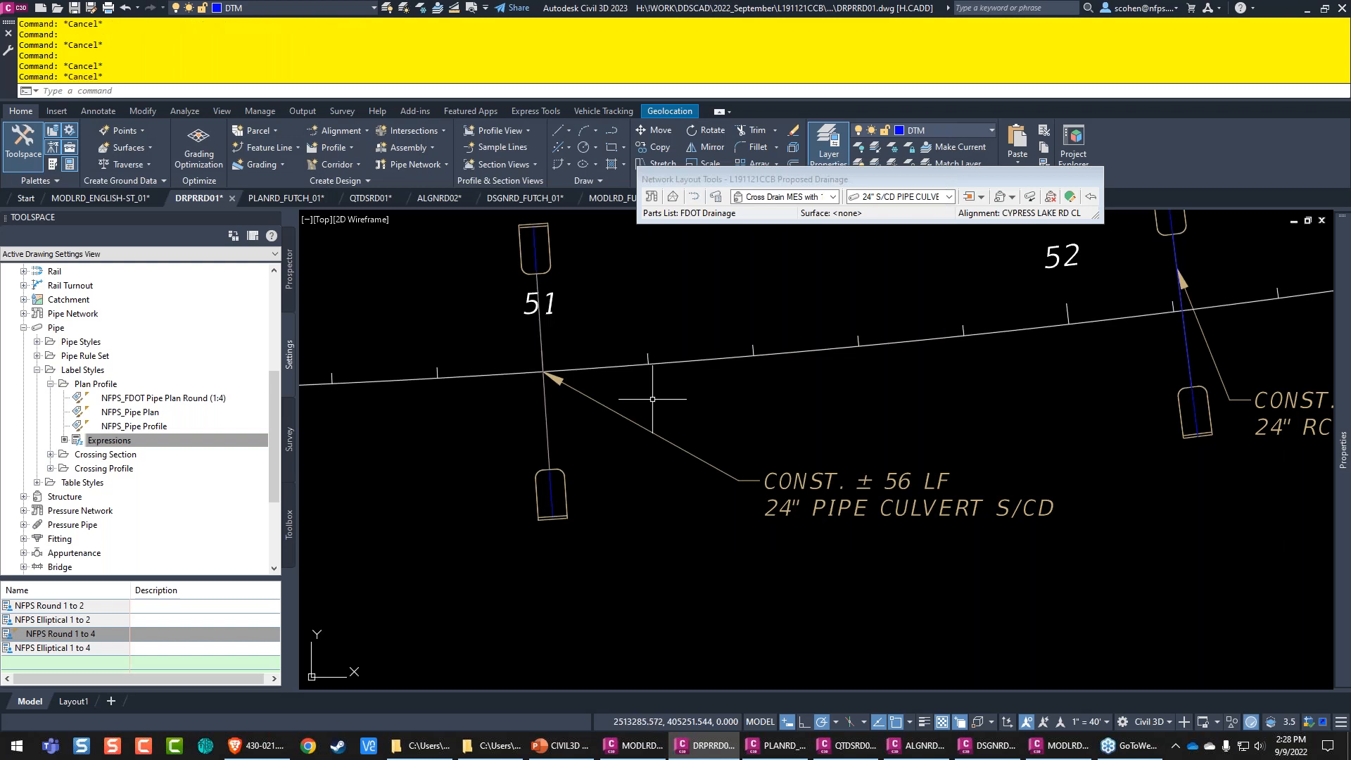
key("Escape")
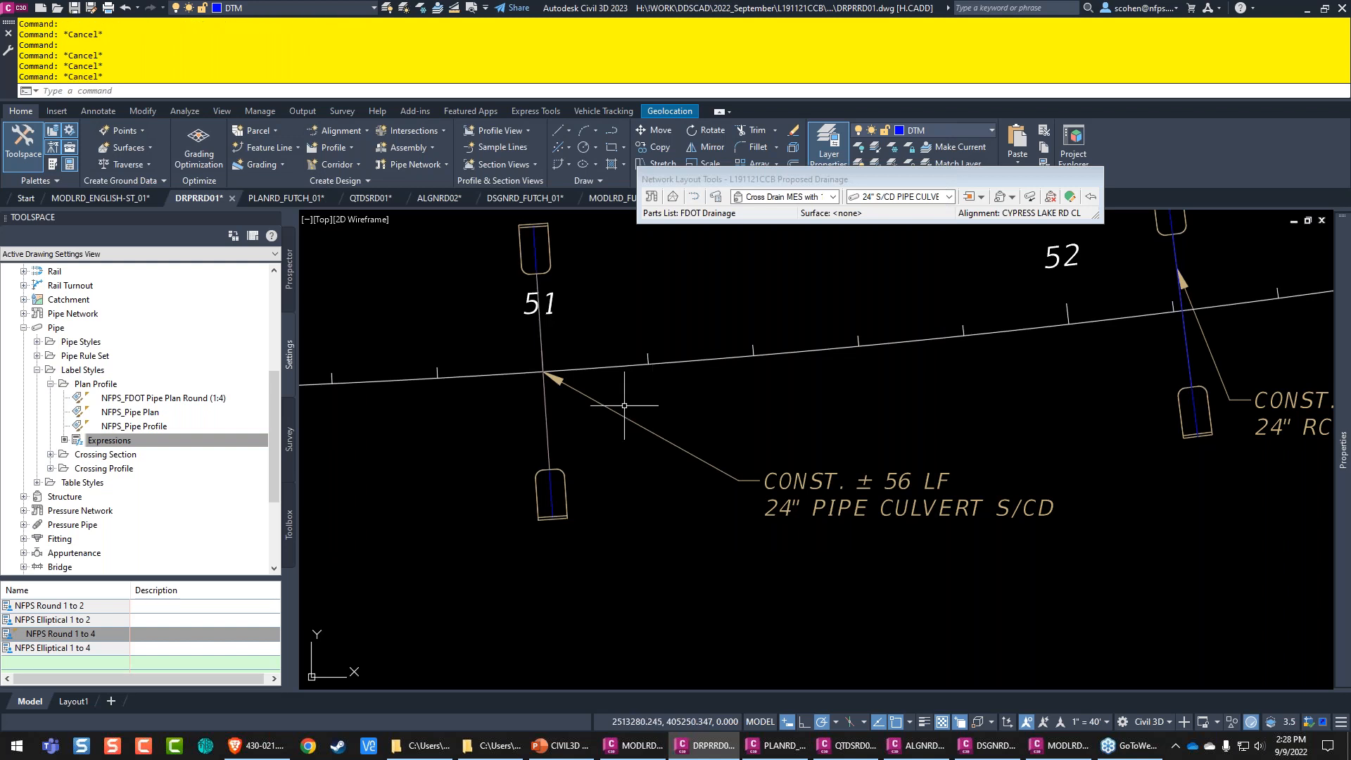
Step: Show the tool palettes, switch to the NFPS_DETAILS group, and display its sanitary details palette
mouse_move(988, 437)
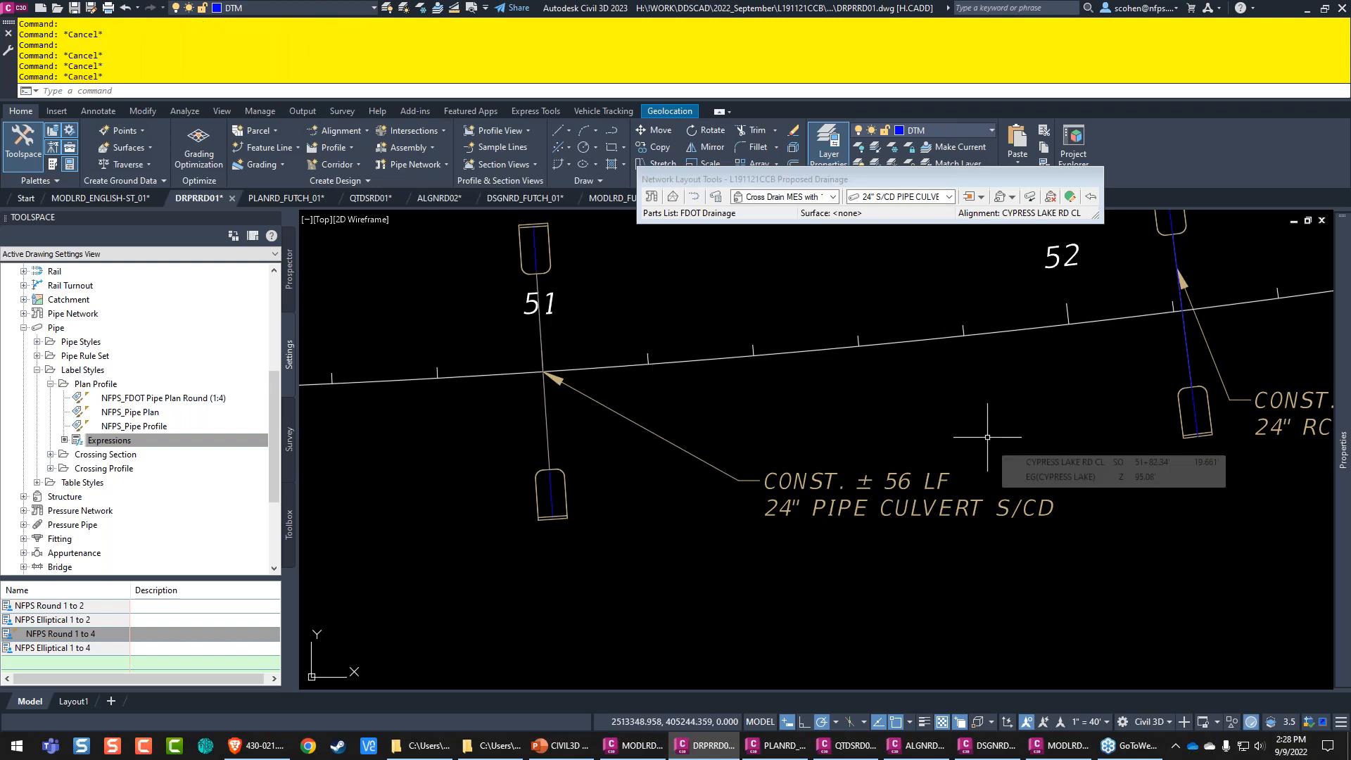
key("ctrl+3")
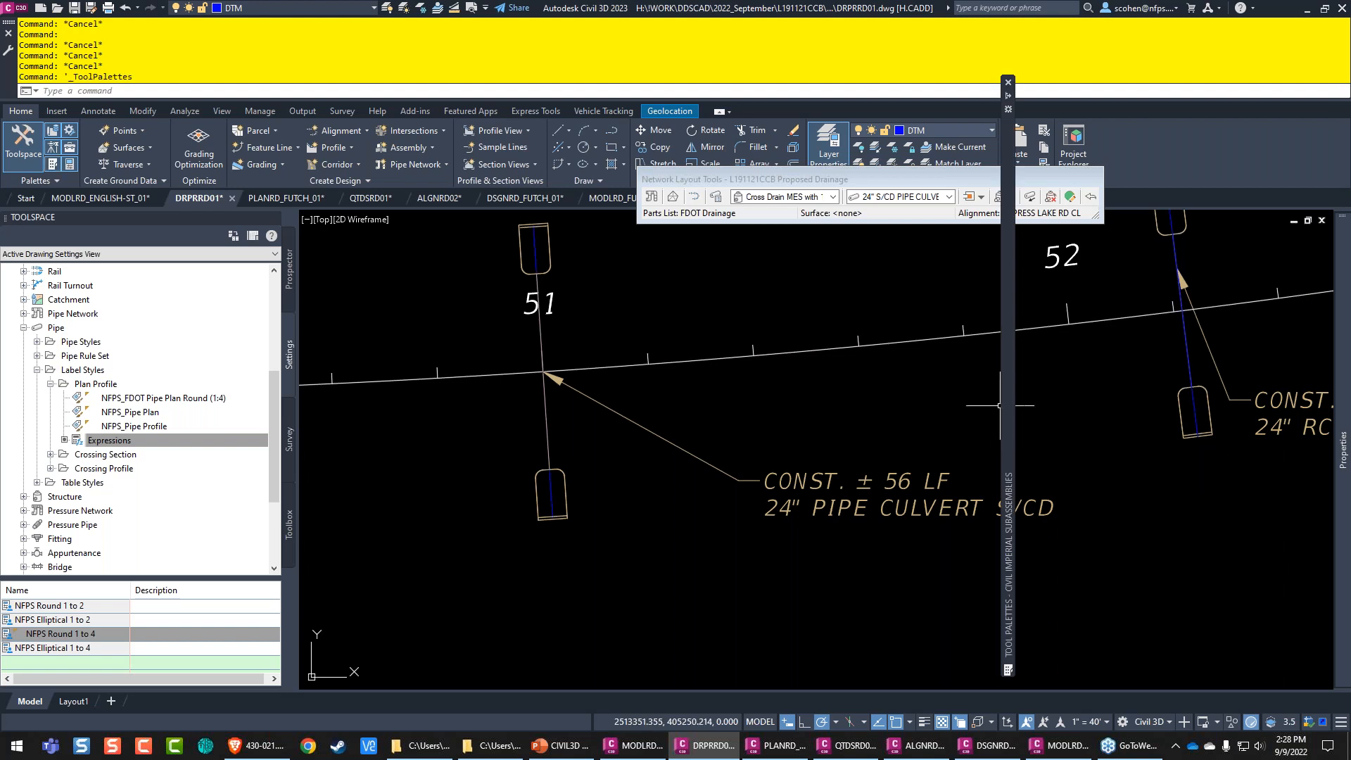
mouse_move(1008, 246)
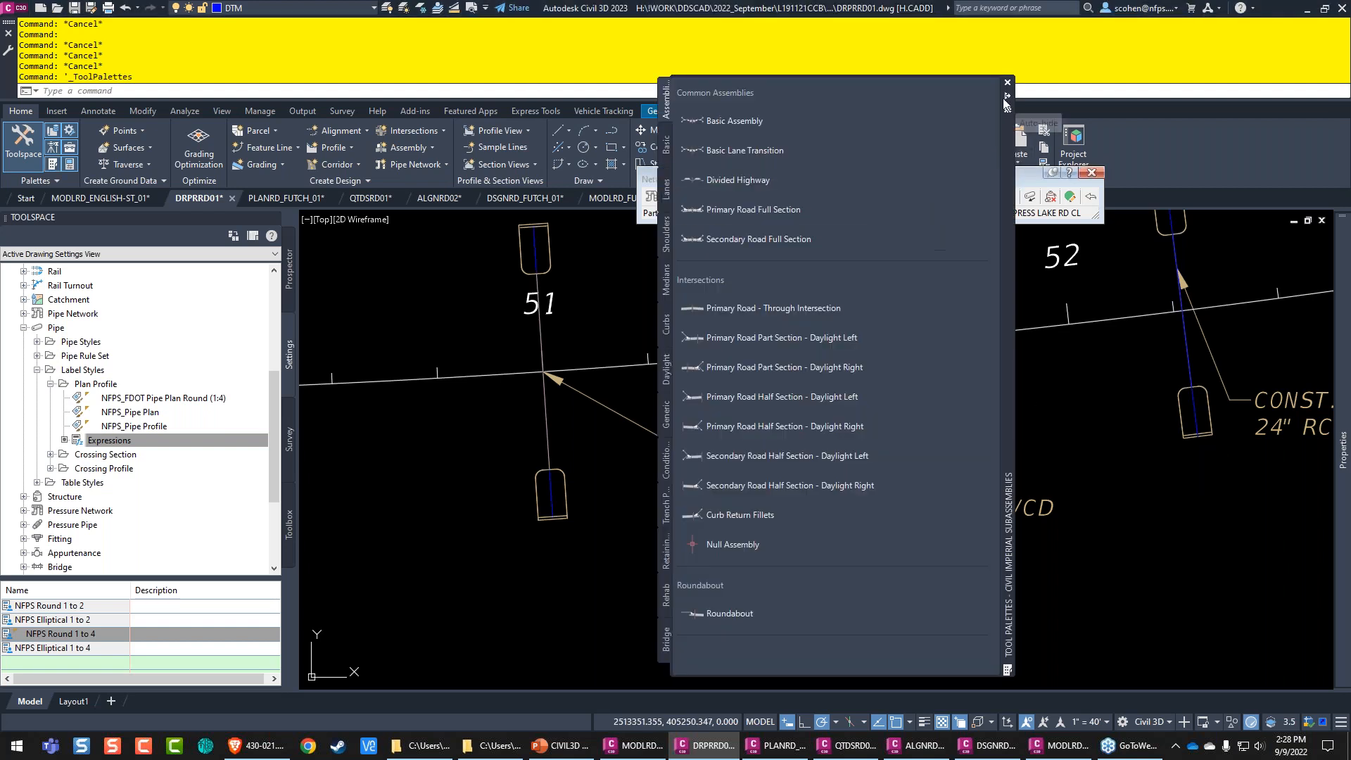
right_click(1008, 391)
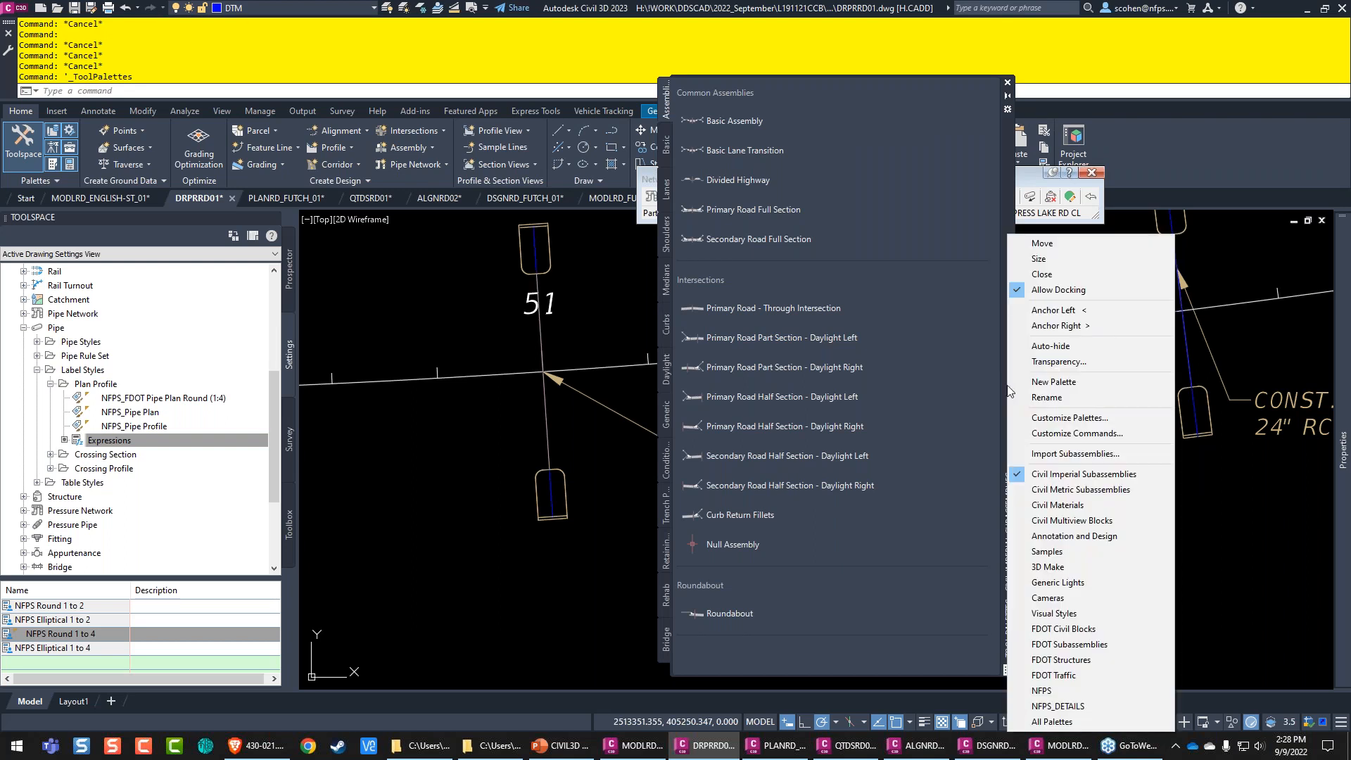
left_click(1049, 706)
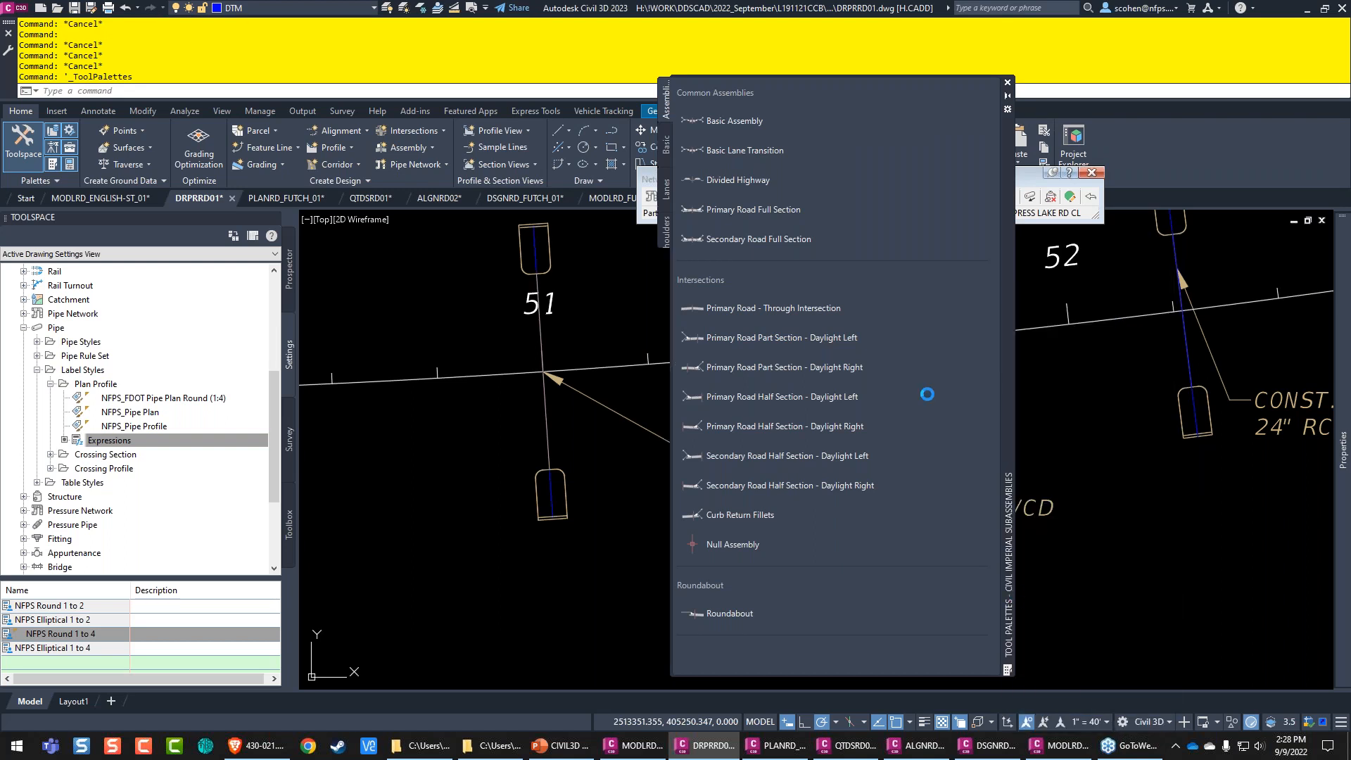
left_click(667, 176)
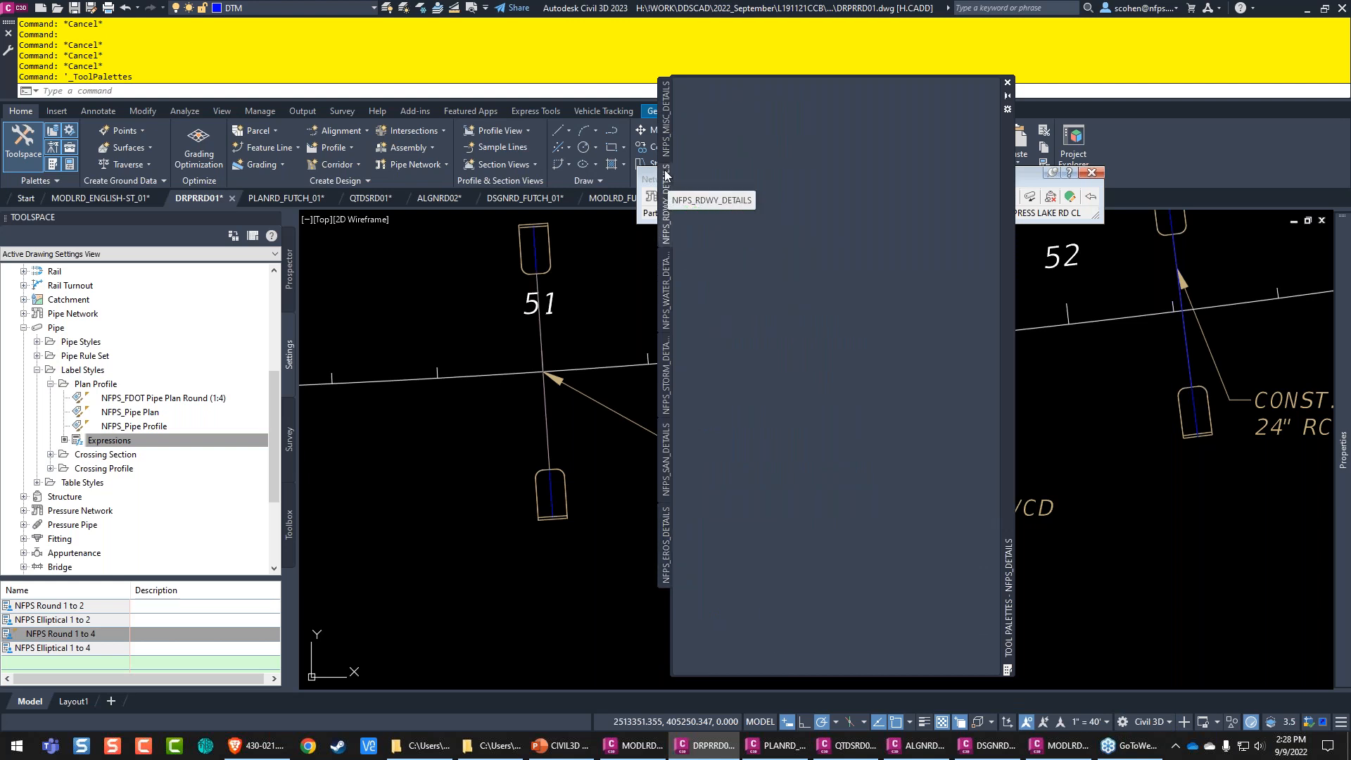
left_click(668, 294)
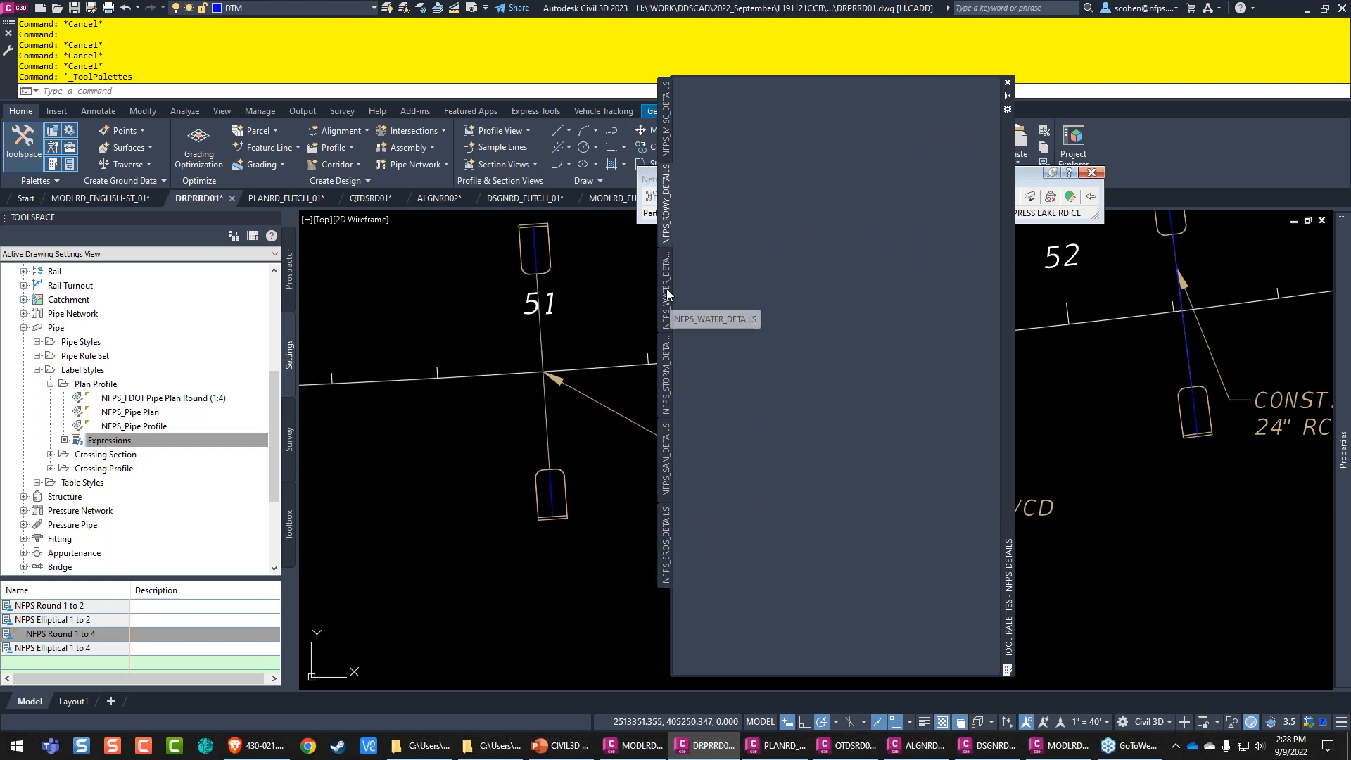
left_click(667, 381)
left_click(667, 464)
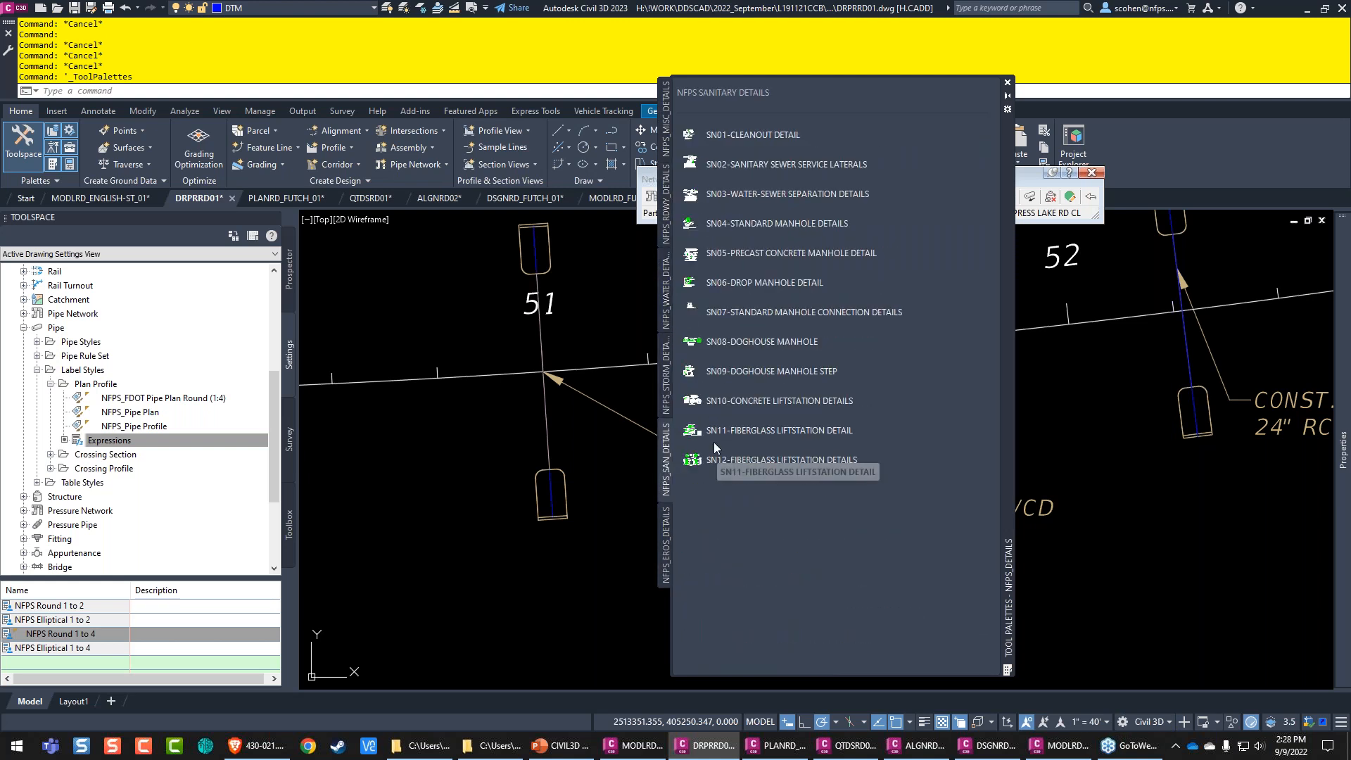
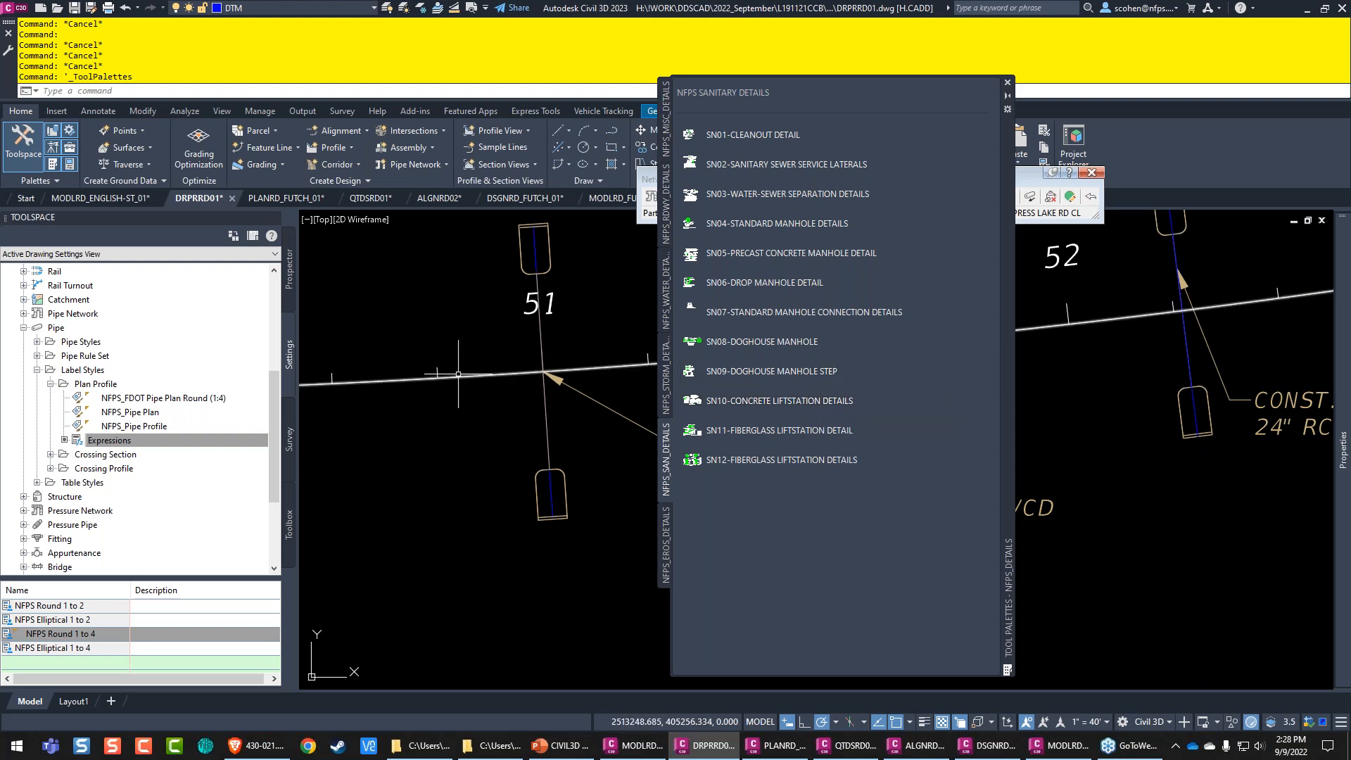
Step: Start inserting a block and load its.dwg from the Blocks folder as a block library
type("i")
key("Return")
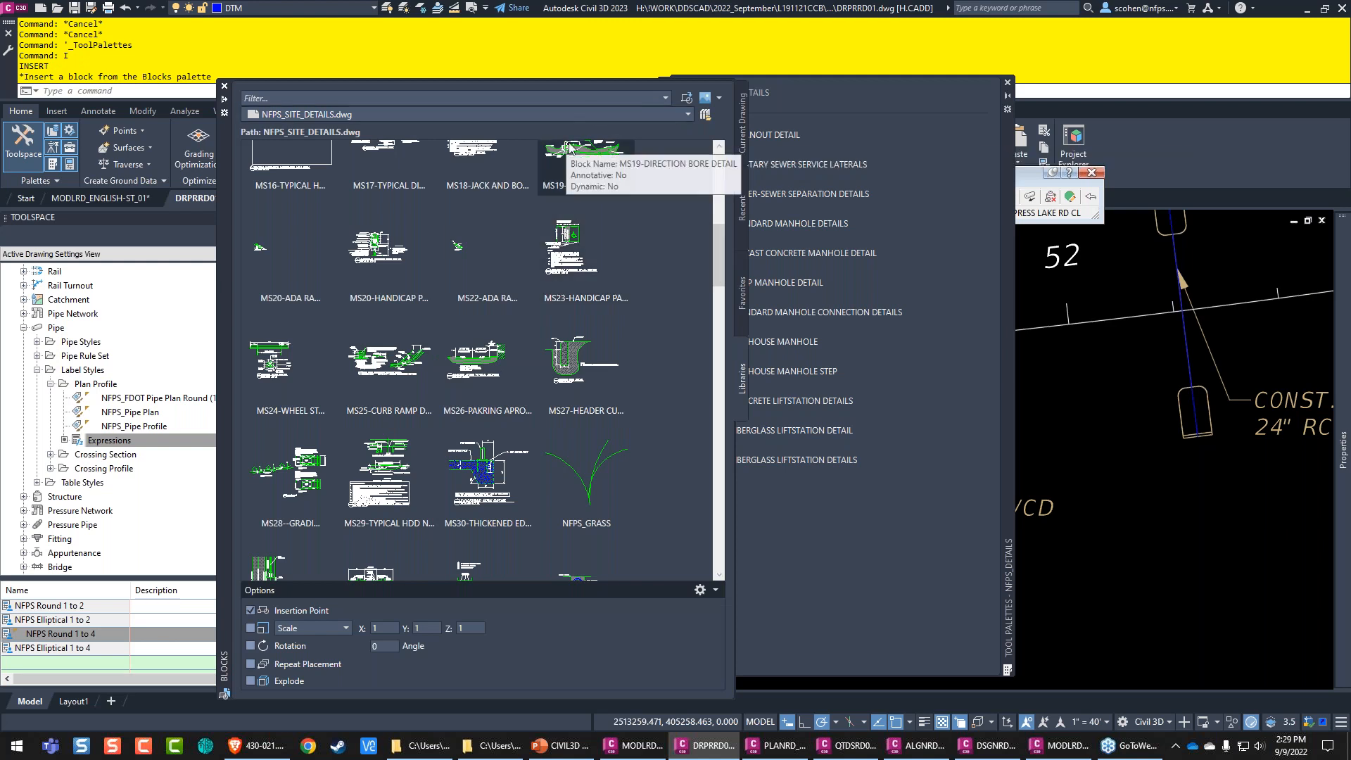
left_click(594, 116)
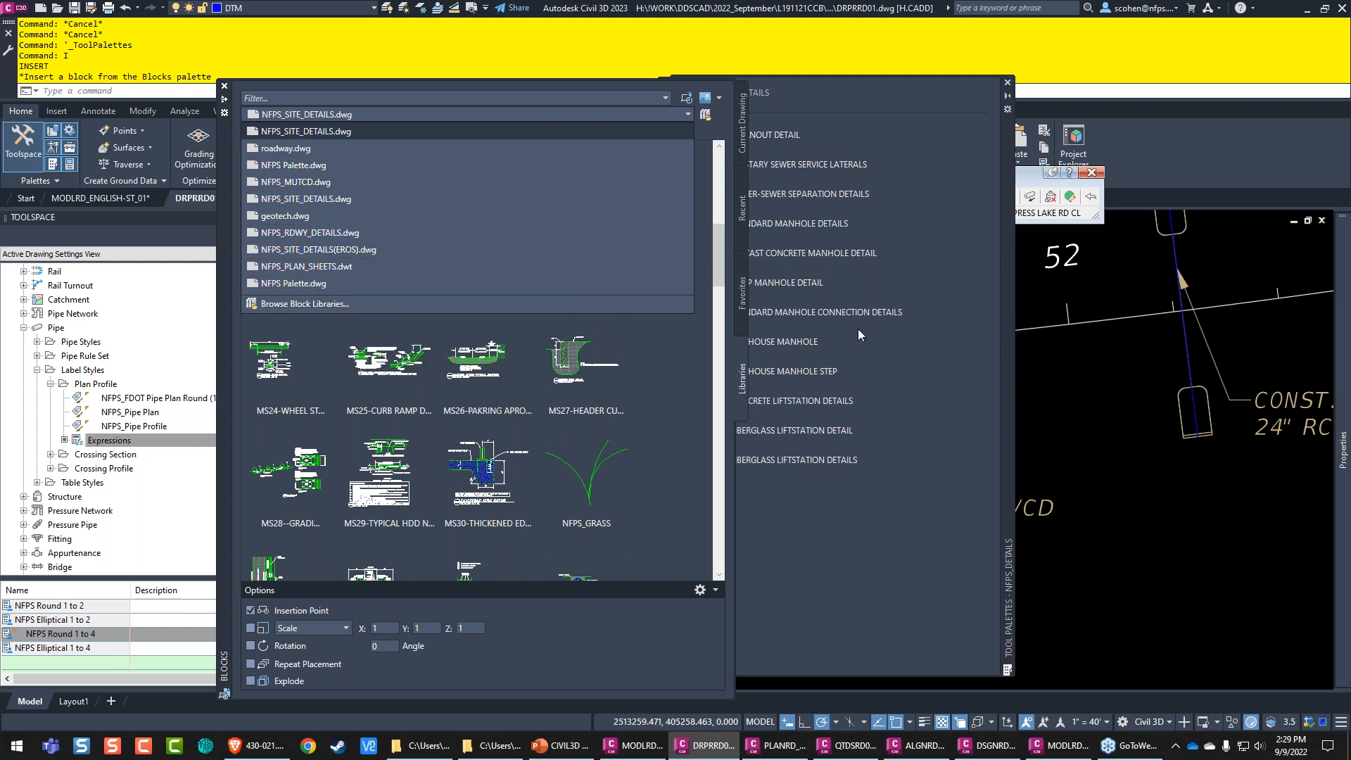
left_click(299, 304)
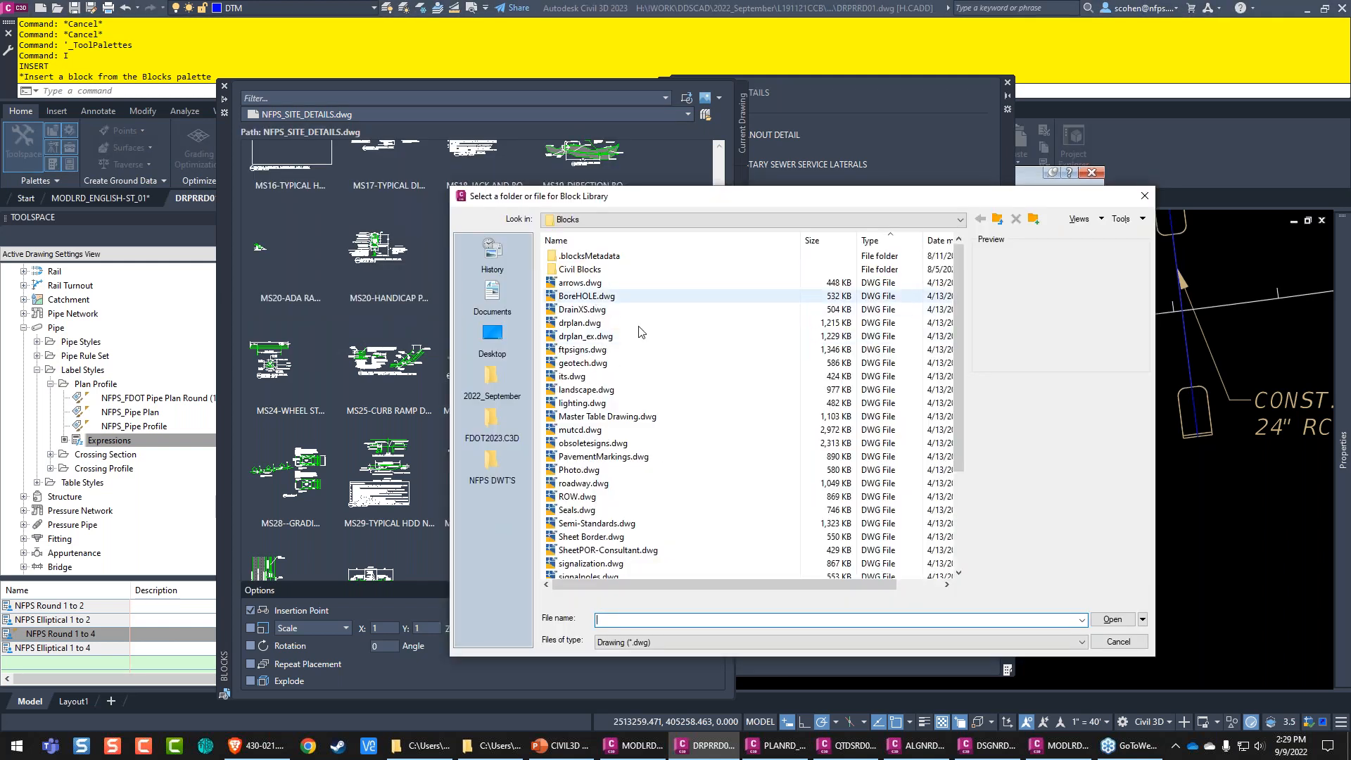
left_click(572, 378)
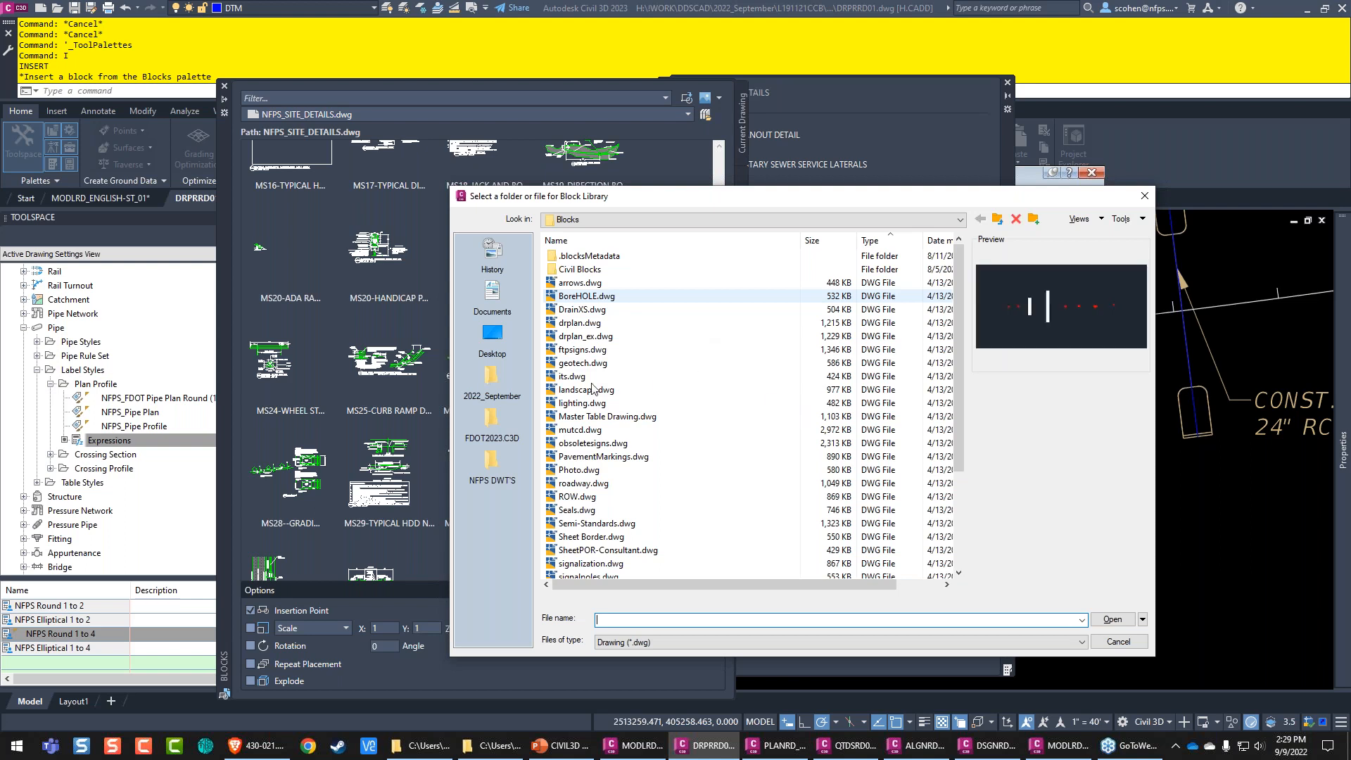
left_click(573, 378)
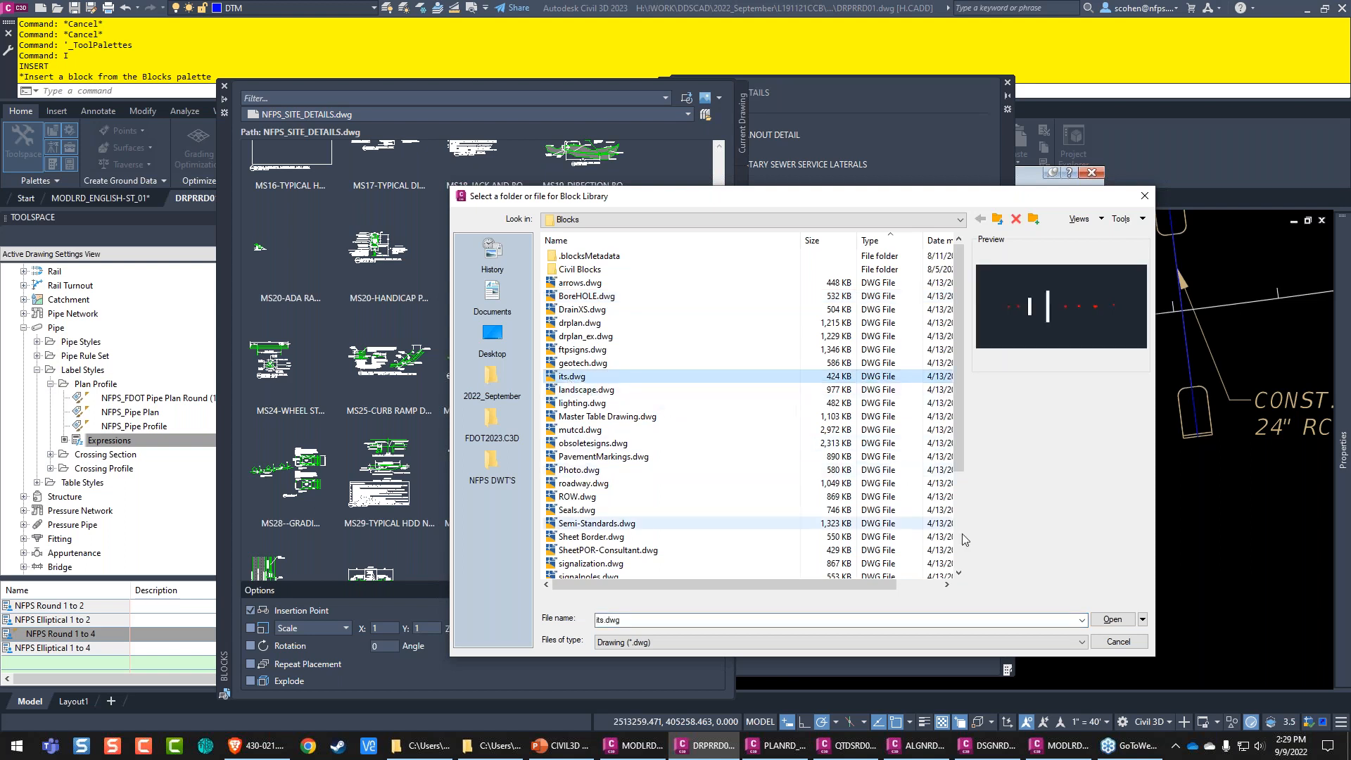
left_click(1102, 625)
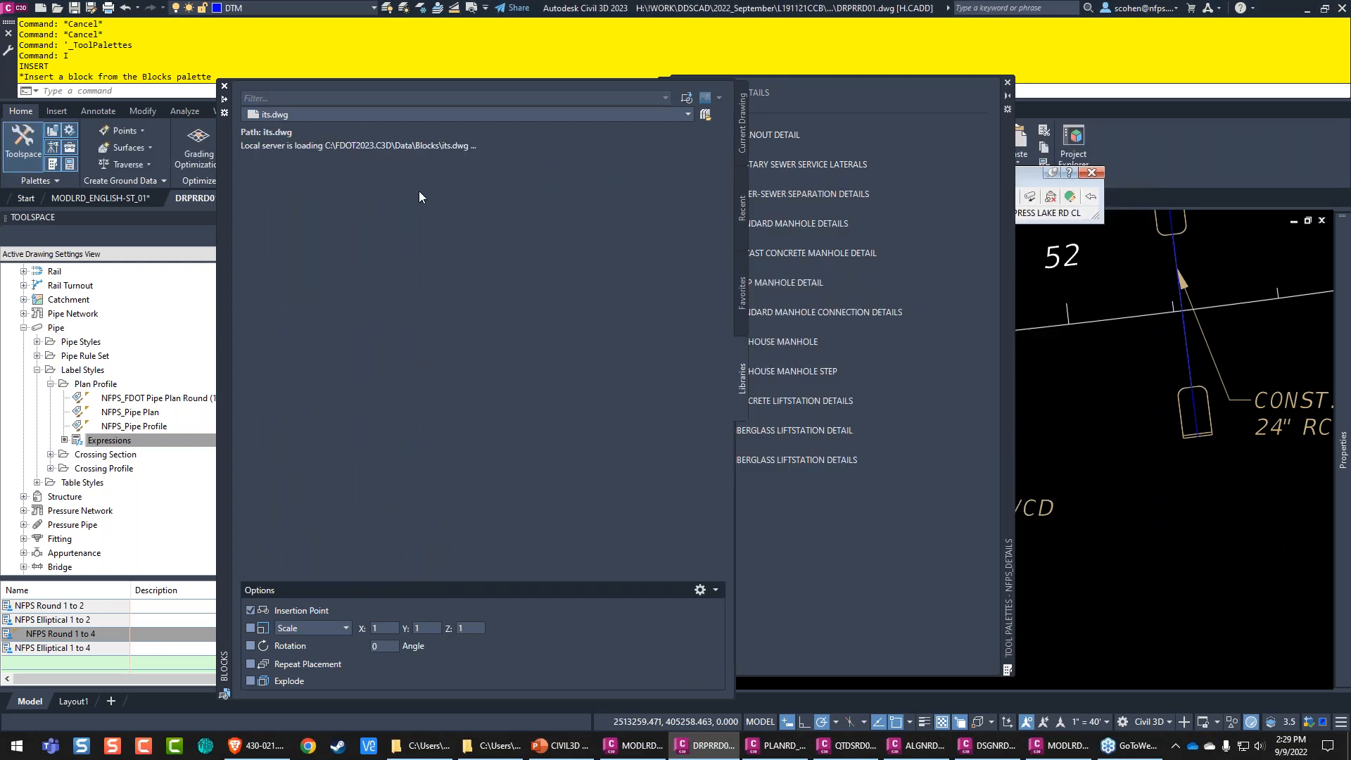
Step: Remove the missing NFPS_SITE_DETAILS.dwg from the recent block libraries and load NFPS_RDWY_DETAILS.dwg
left_click(480, 115)
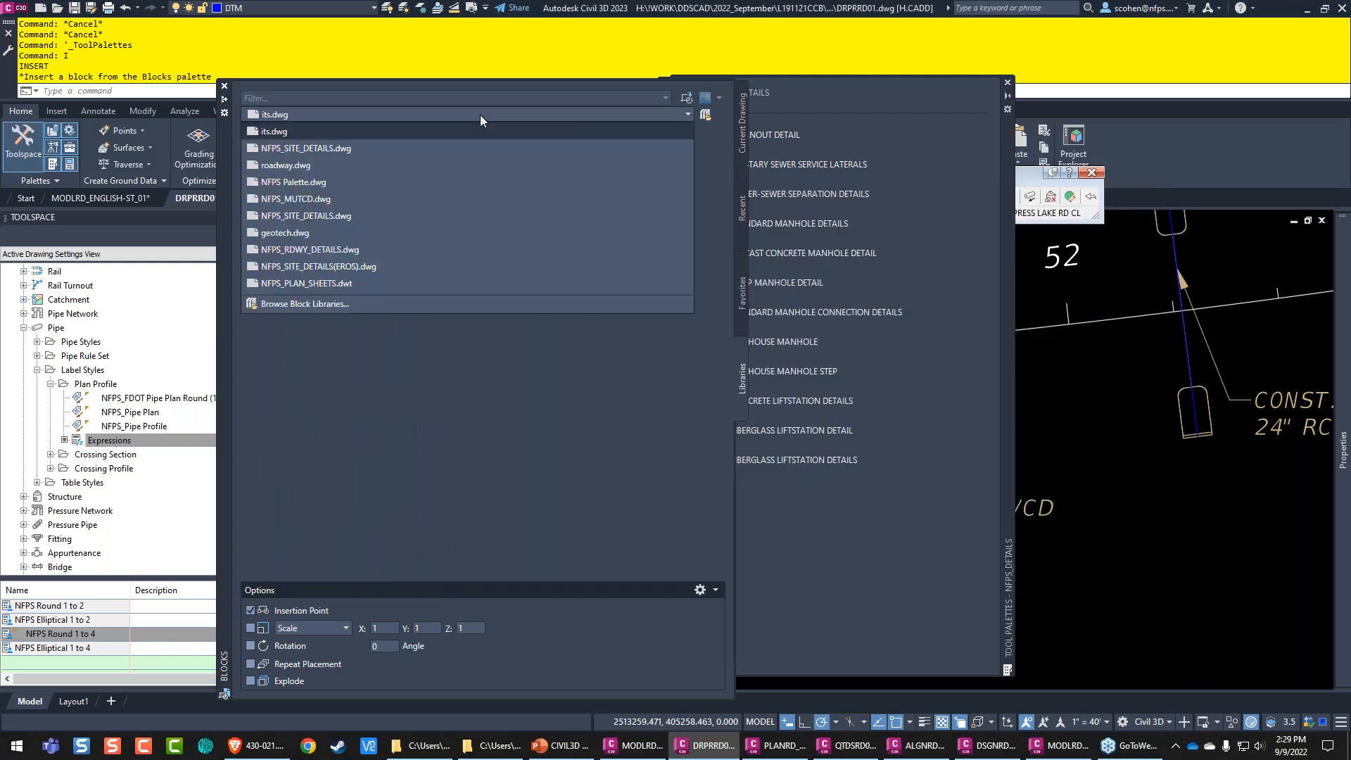
left_click(311, 214)
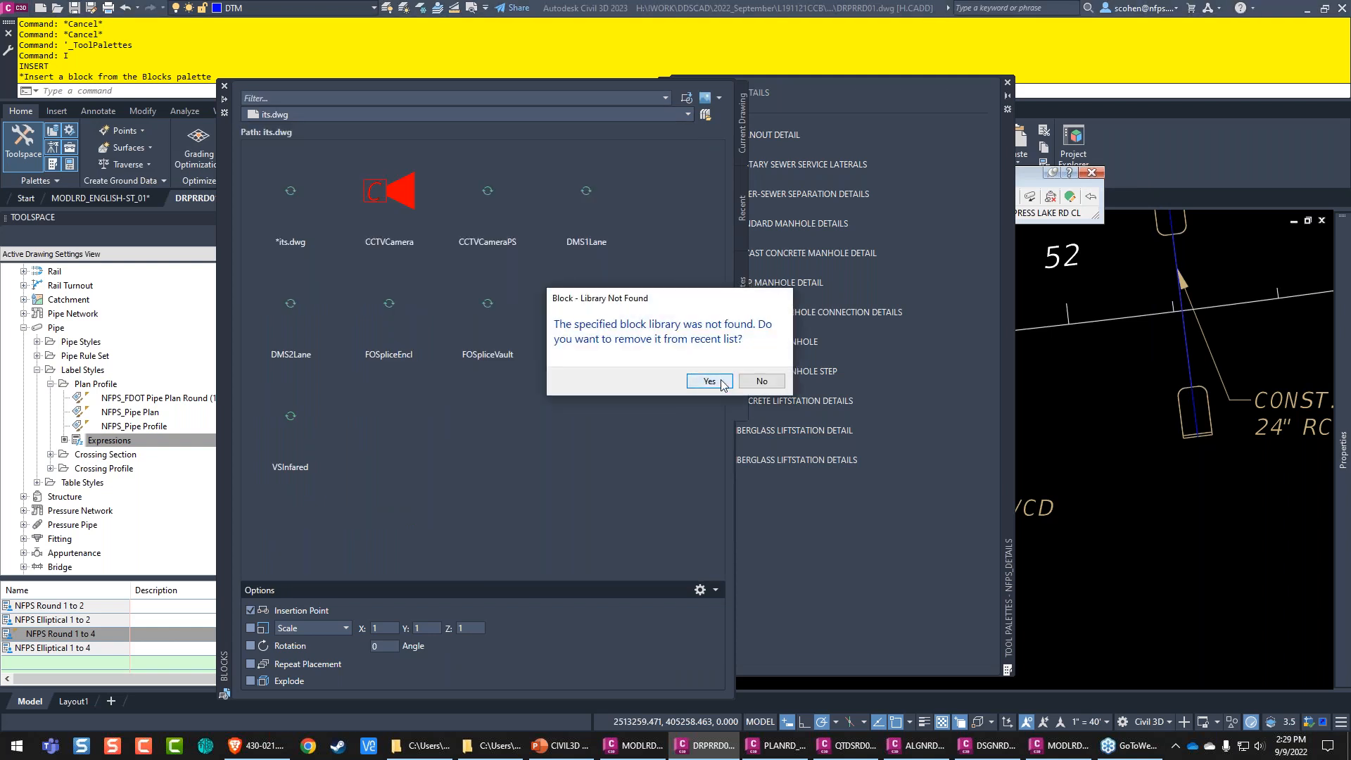
left_click(709, 381)
left_click(400, 116)
left_click(333, 231)
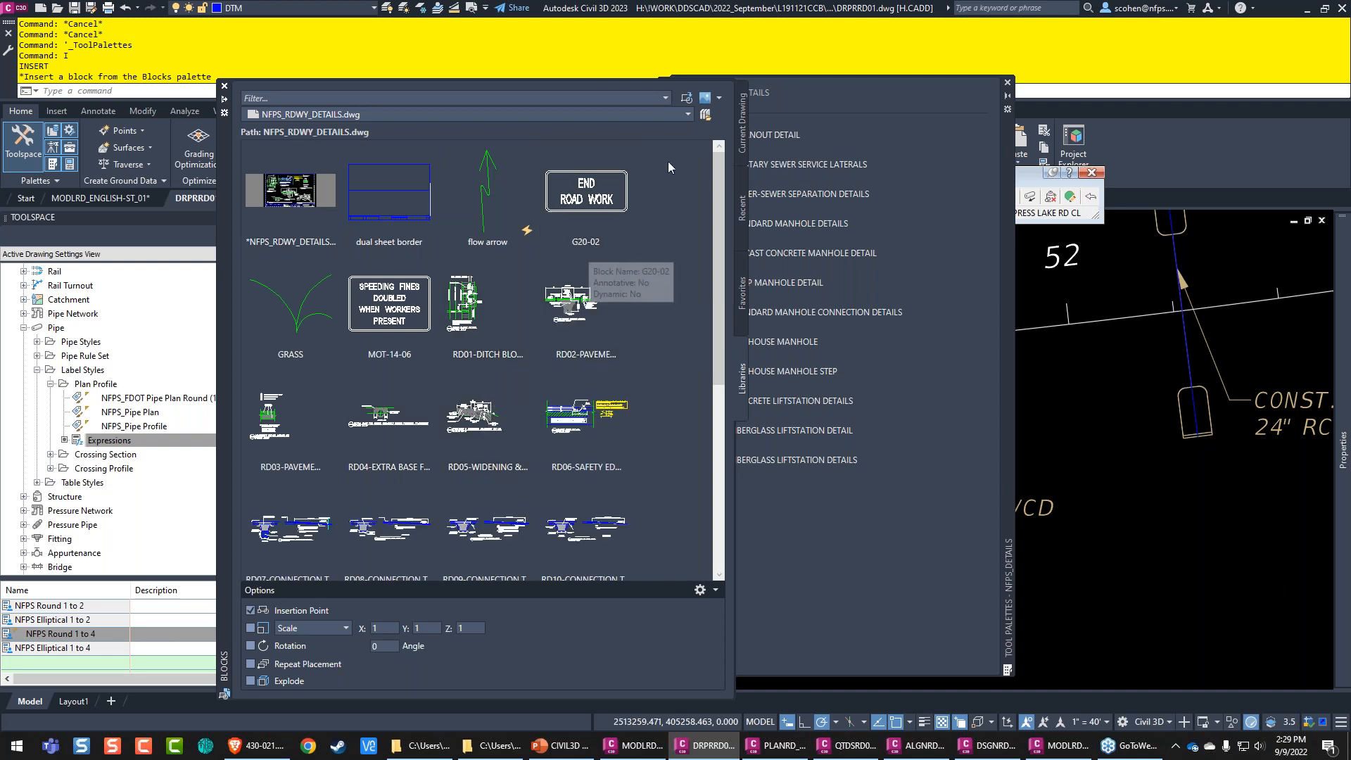
Step: Browse the roadway detail blocks in details and icon views, and review the list of recent block libraries
left_click_drag(719, 188, 711, 379)
left_click(710, 97)
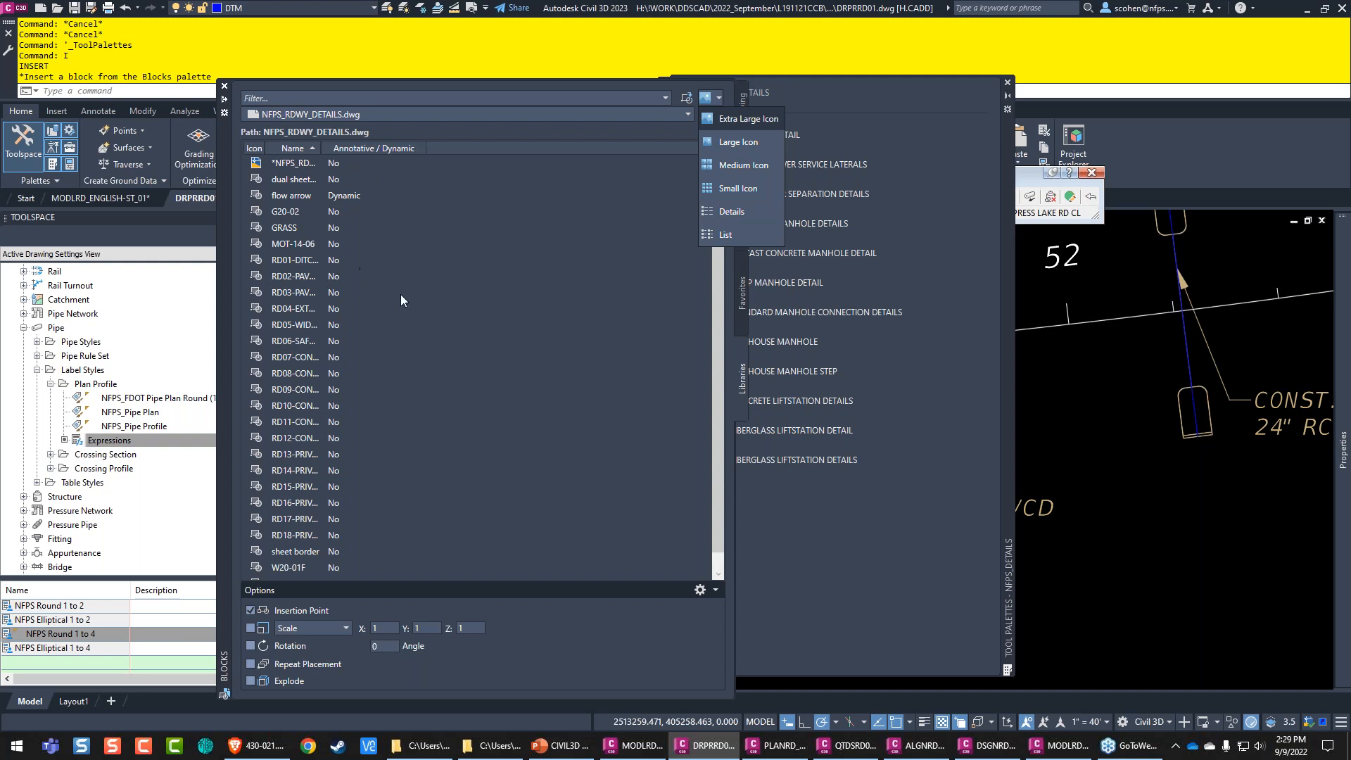
left_click(658, 82)
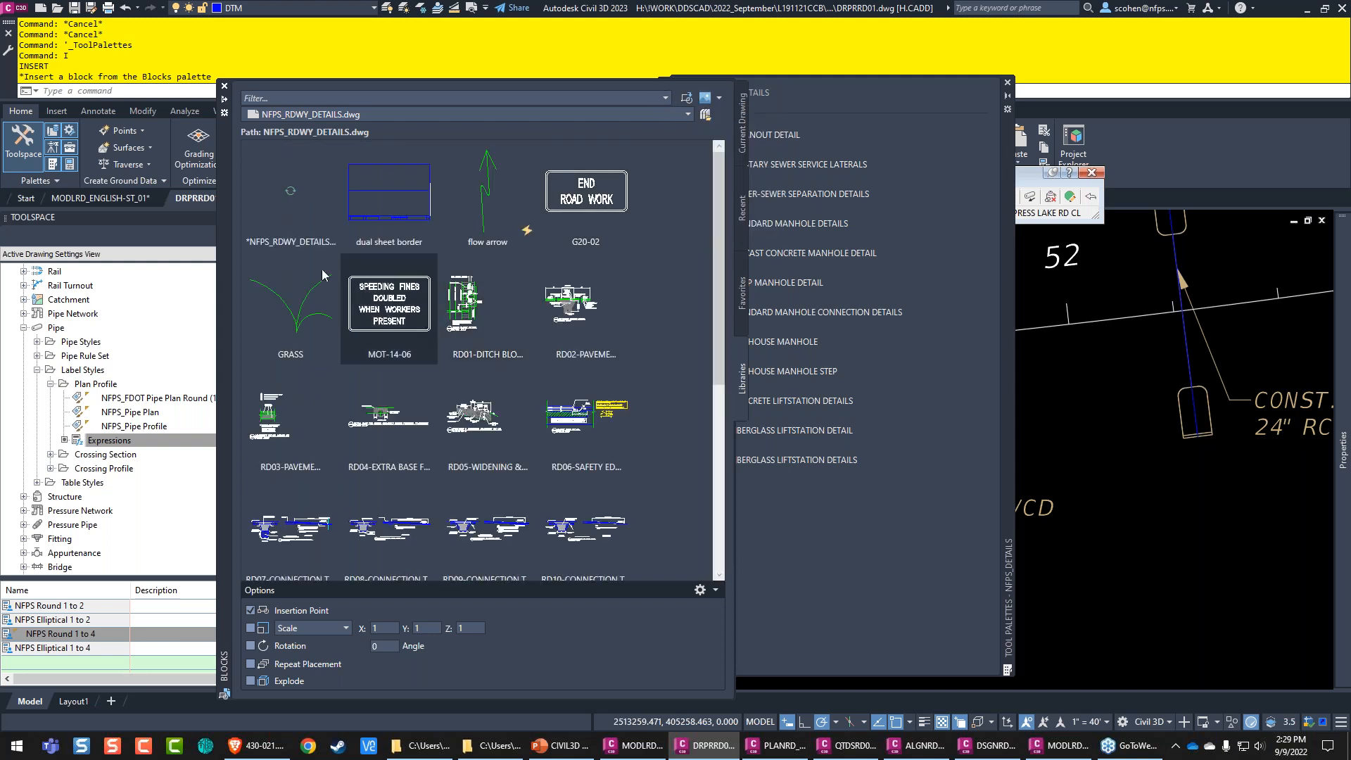
scroll(445, 308, "down", 2)
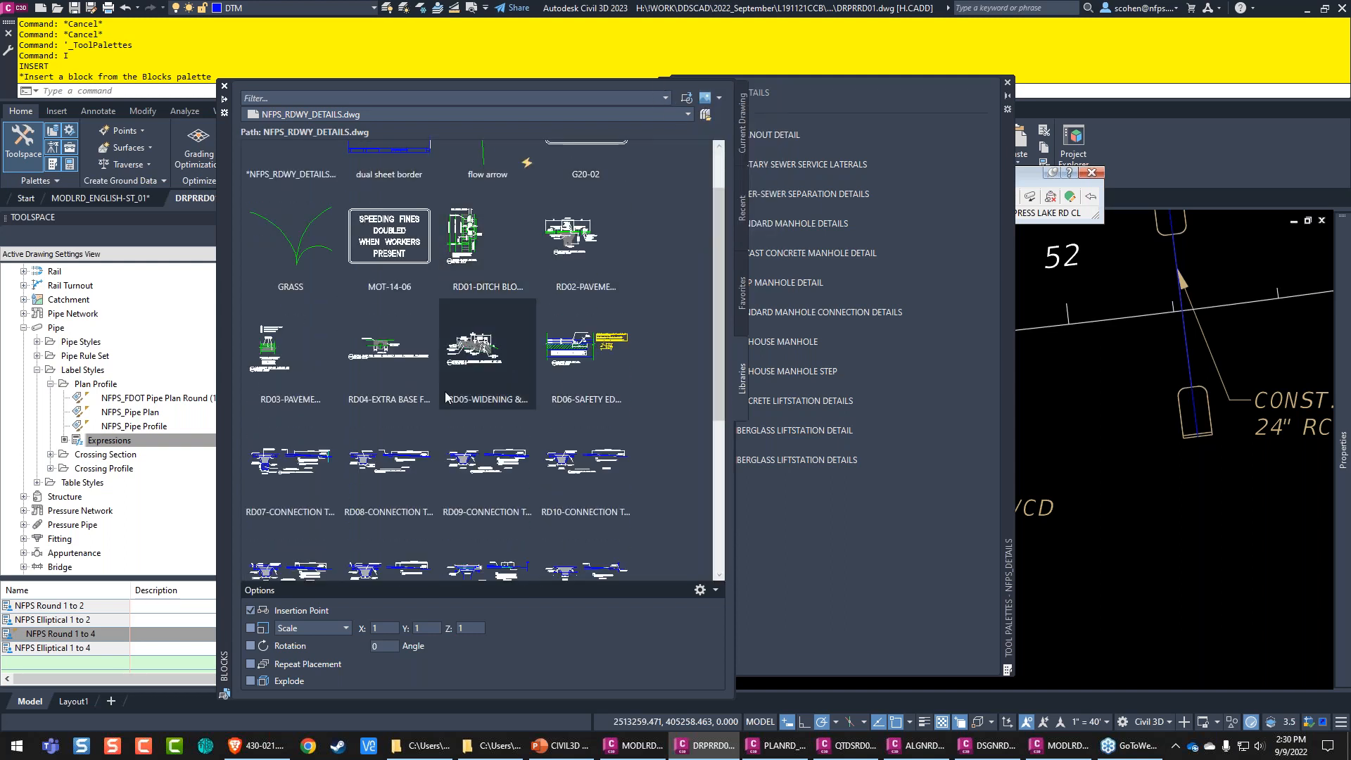
left_click(382, 112)
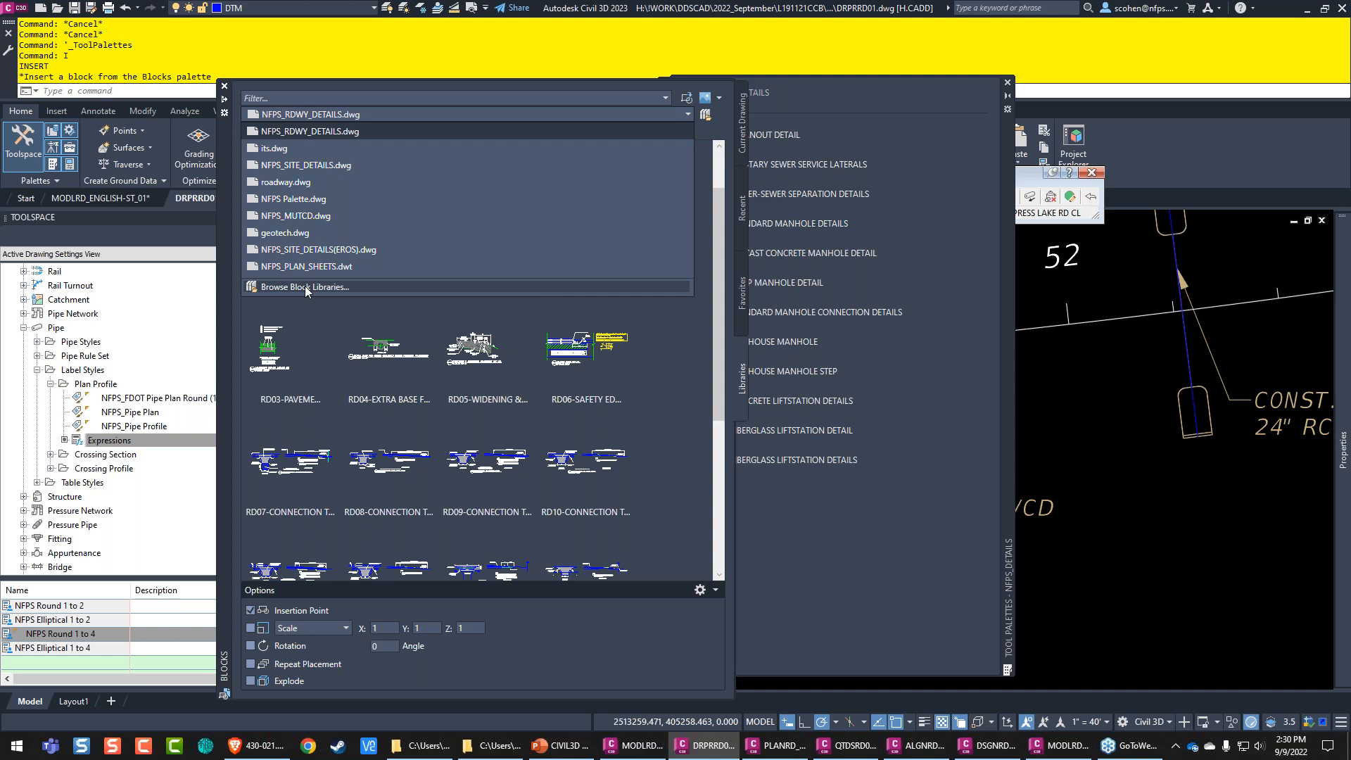
left_click(309, 131)
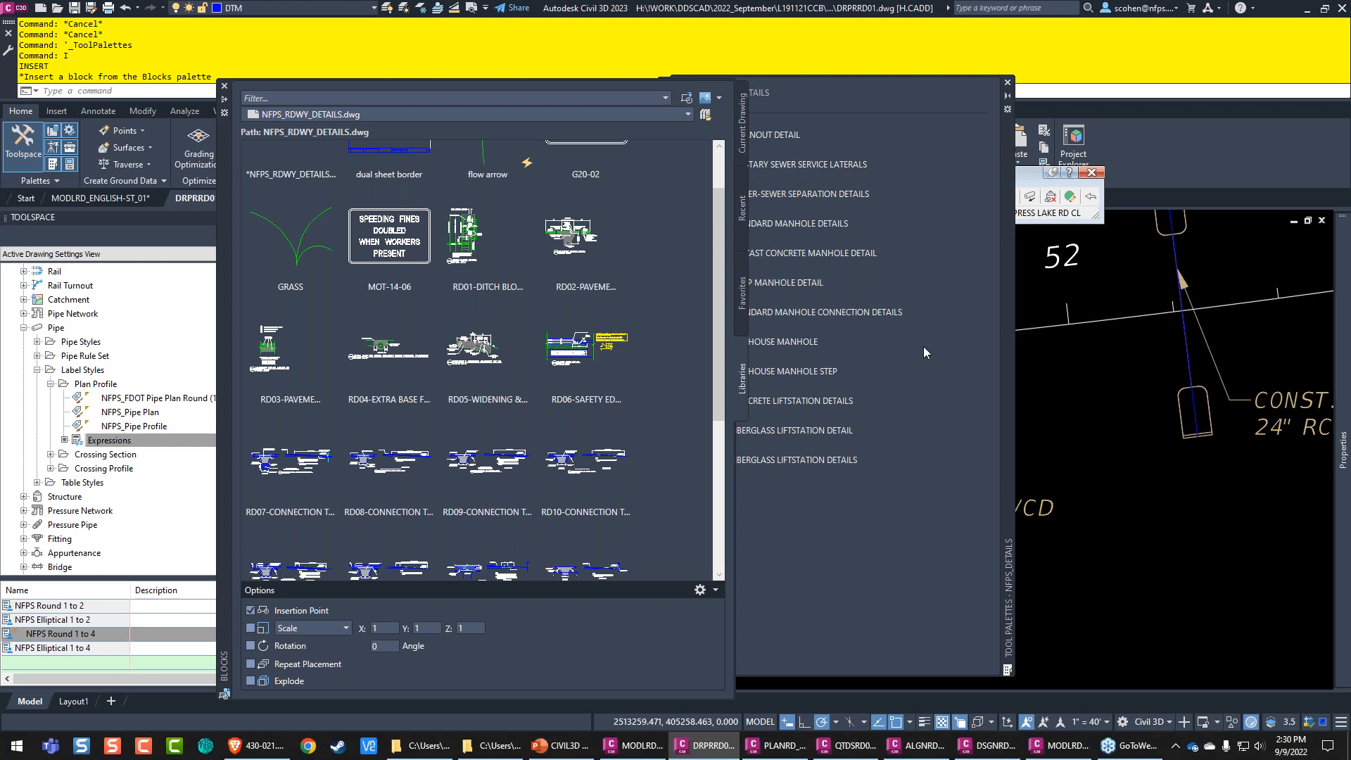
left_click(1017, 366)
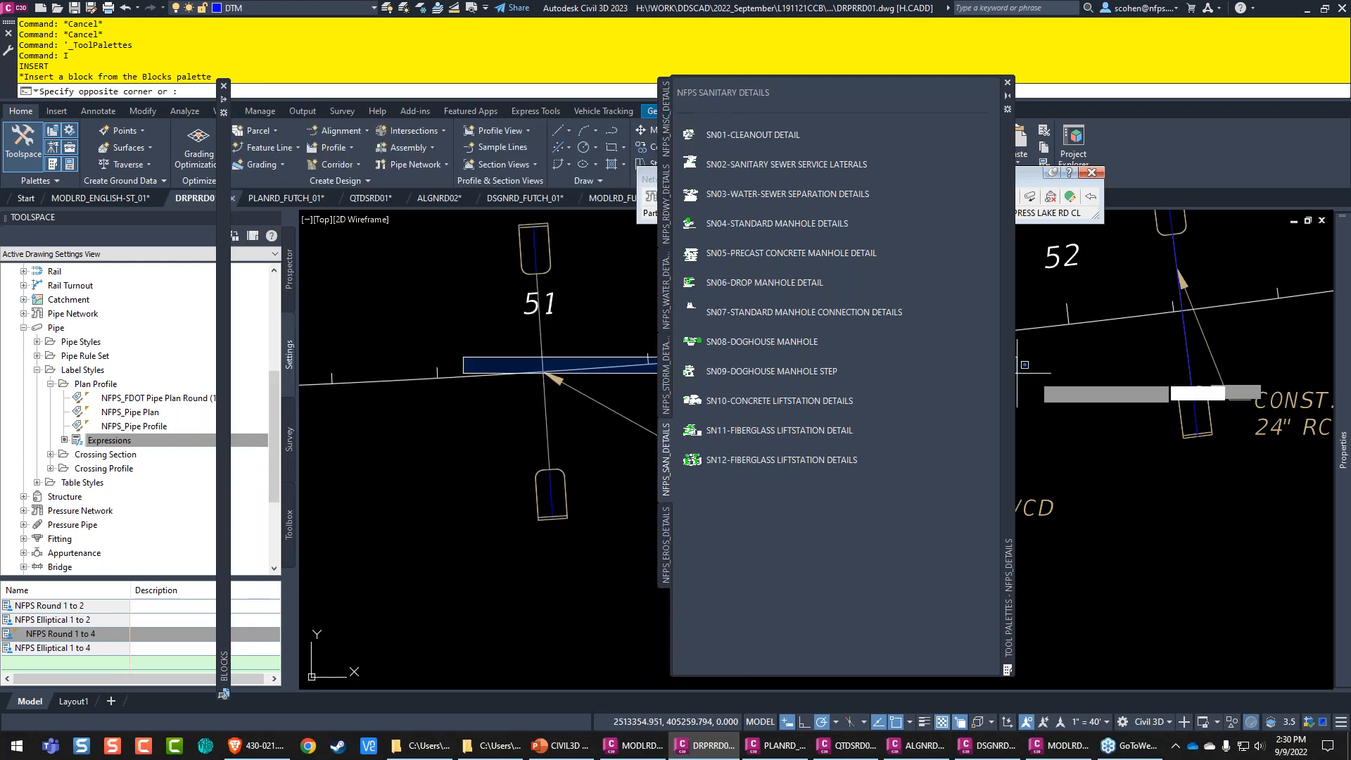
key("Escape")
key("Escape")
key("Escape")
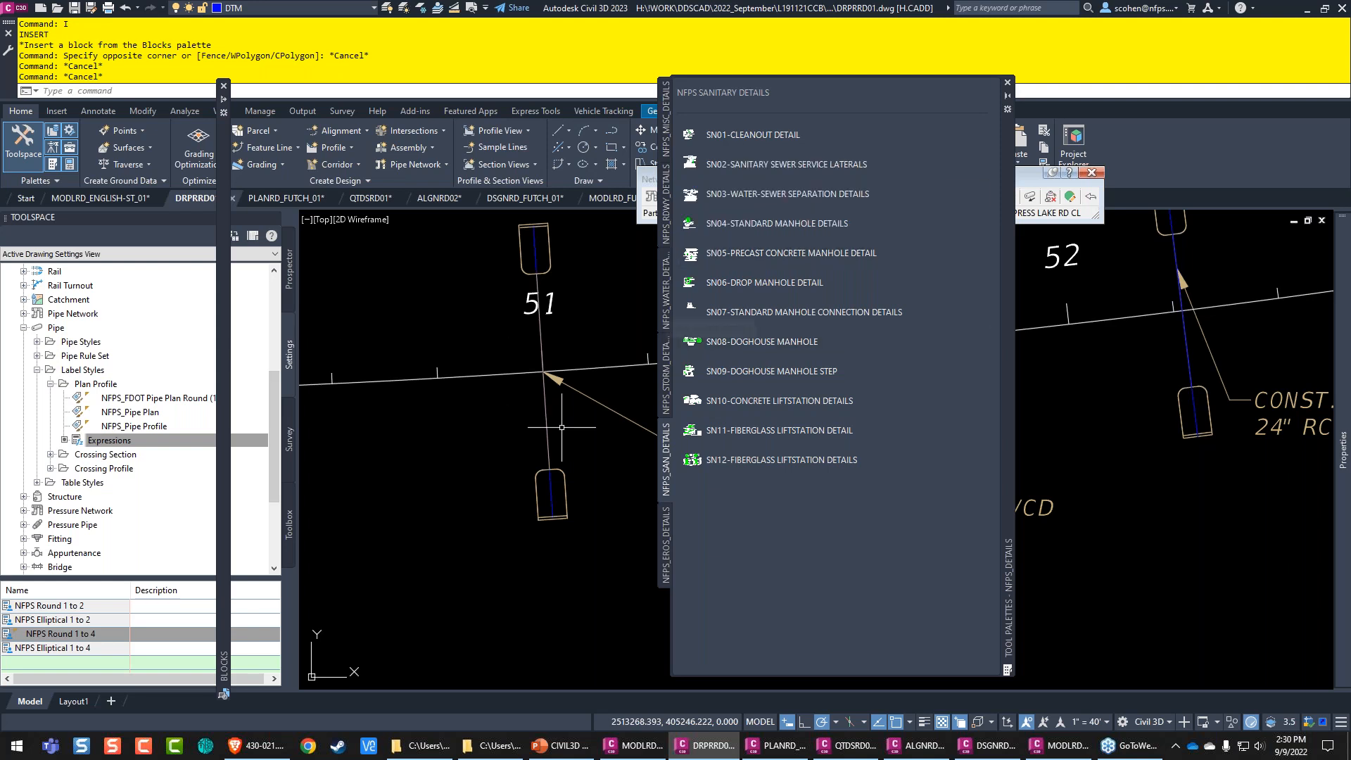
Step: Switch to the QTDSRD01 drawing and close the tool palettes
mouse_move(218, 378)
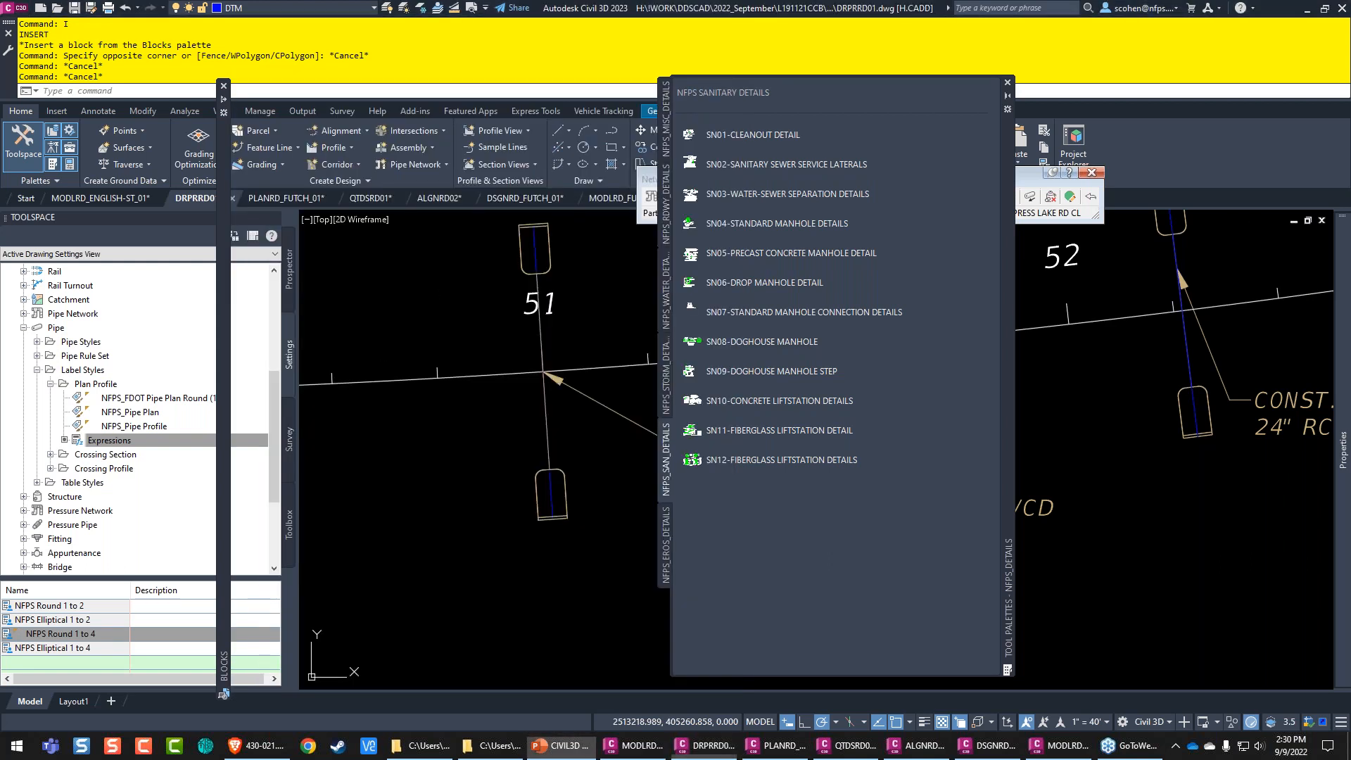
left_click(502, 258)
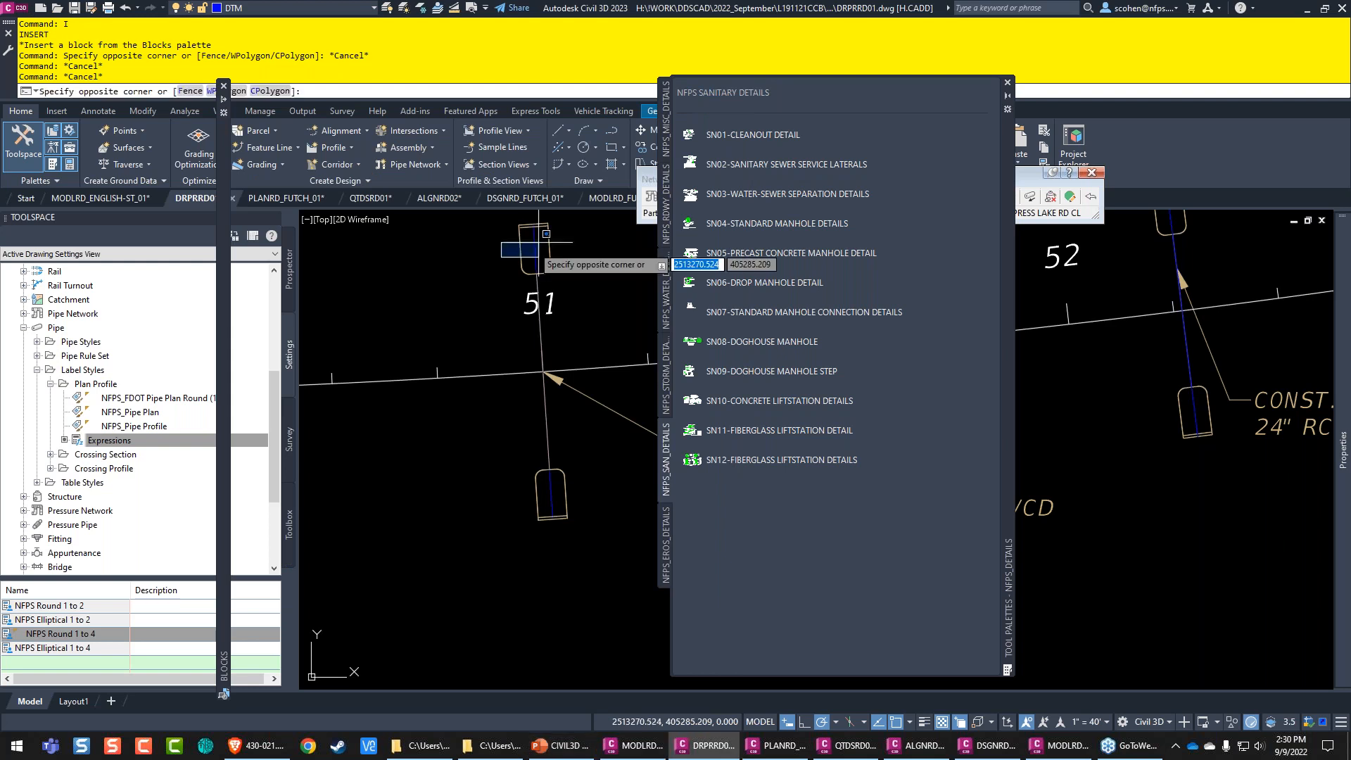
left_click(547, 234)
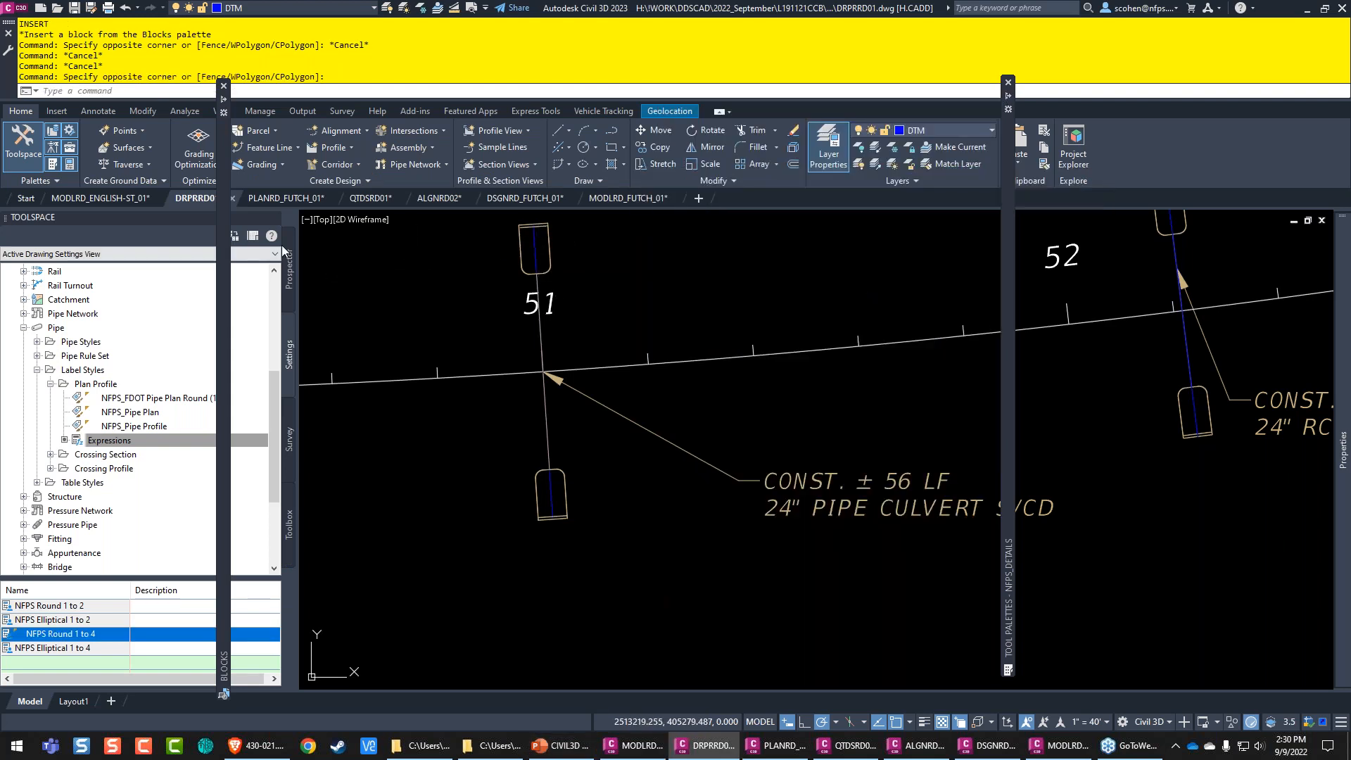
left_click(367, 200)
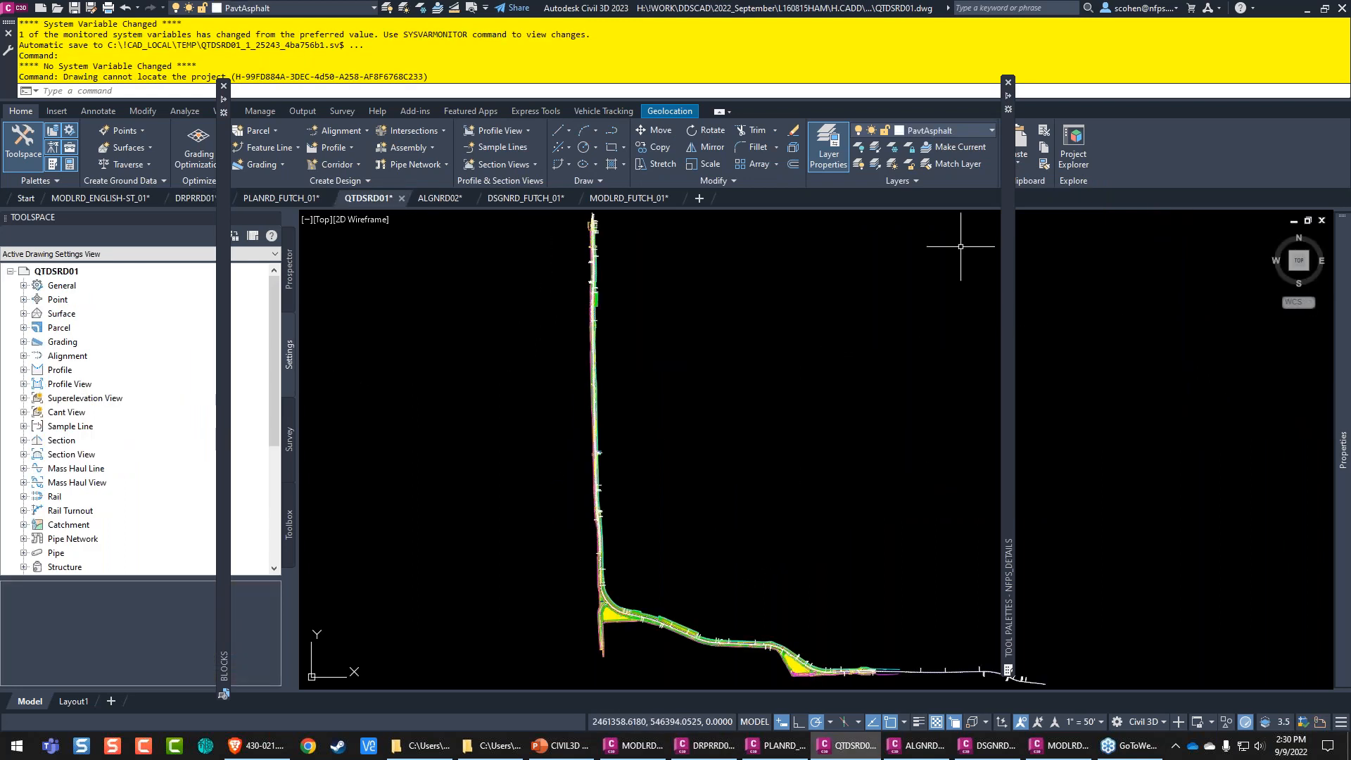
left_click(1009, 83)
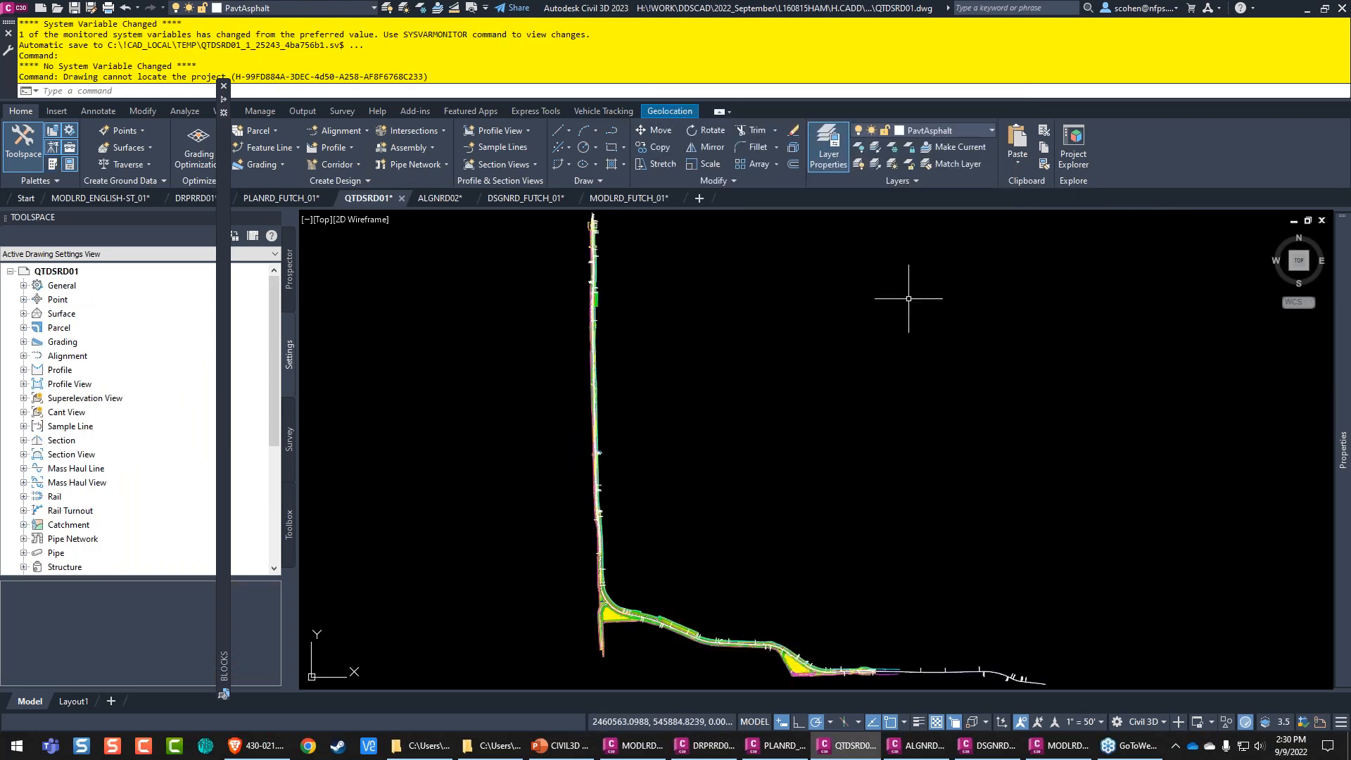
Step: Examine the hatched roadway areas along the corridor and the BNC station label at STA. 186+55.00
scroll(859, 415, "up", 5)
mouse_move(850, 426)
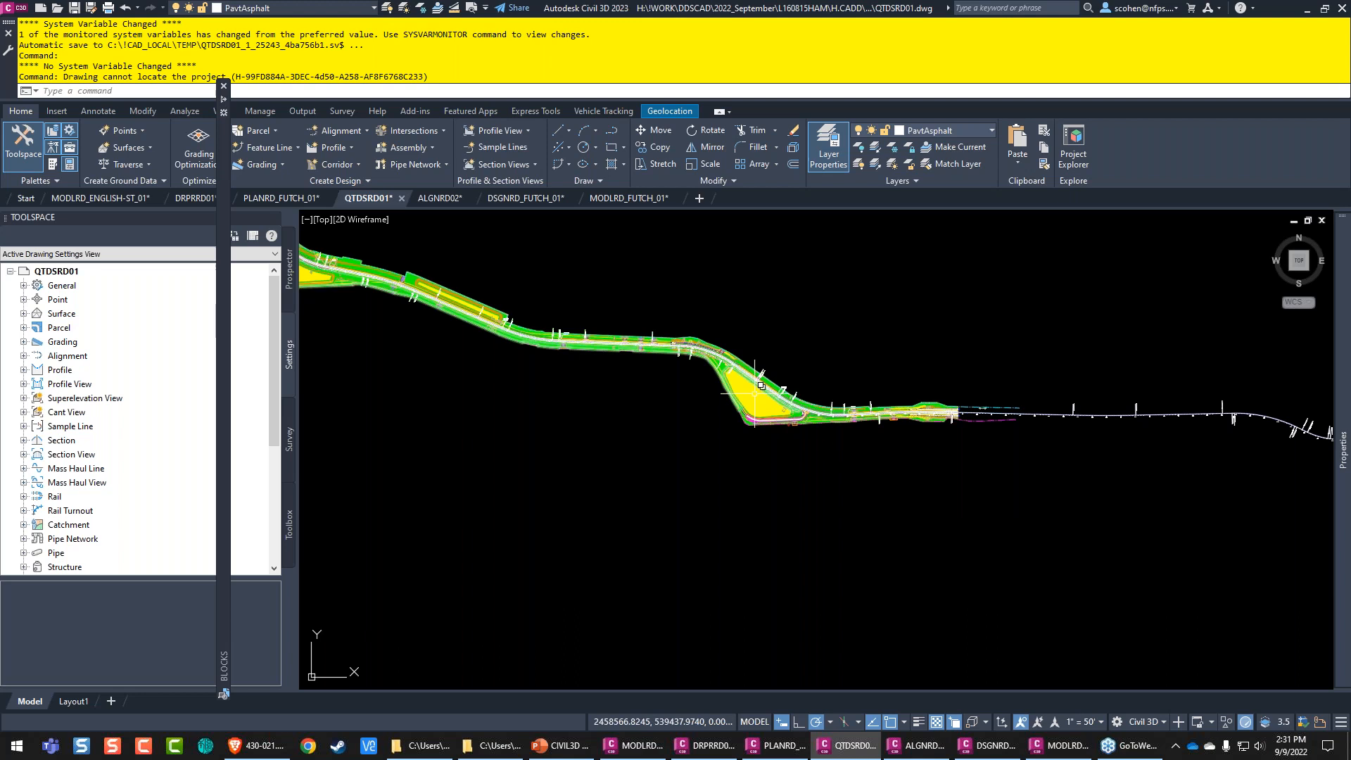
scroll(788, 397, "down", 3)
scroll(675, 342, "up", 3)
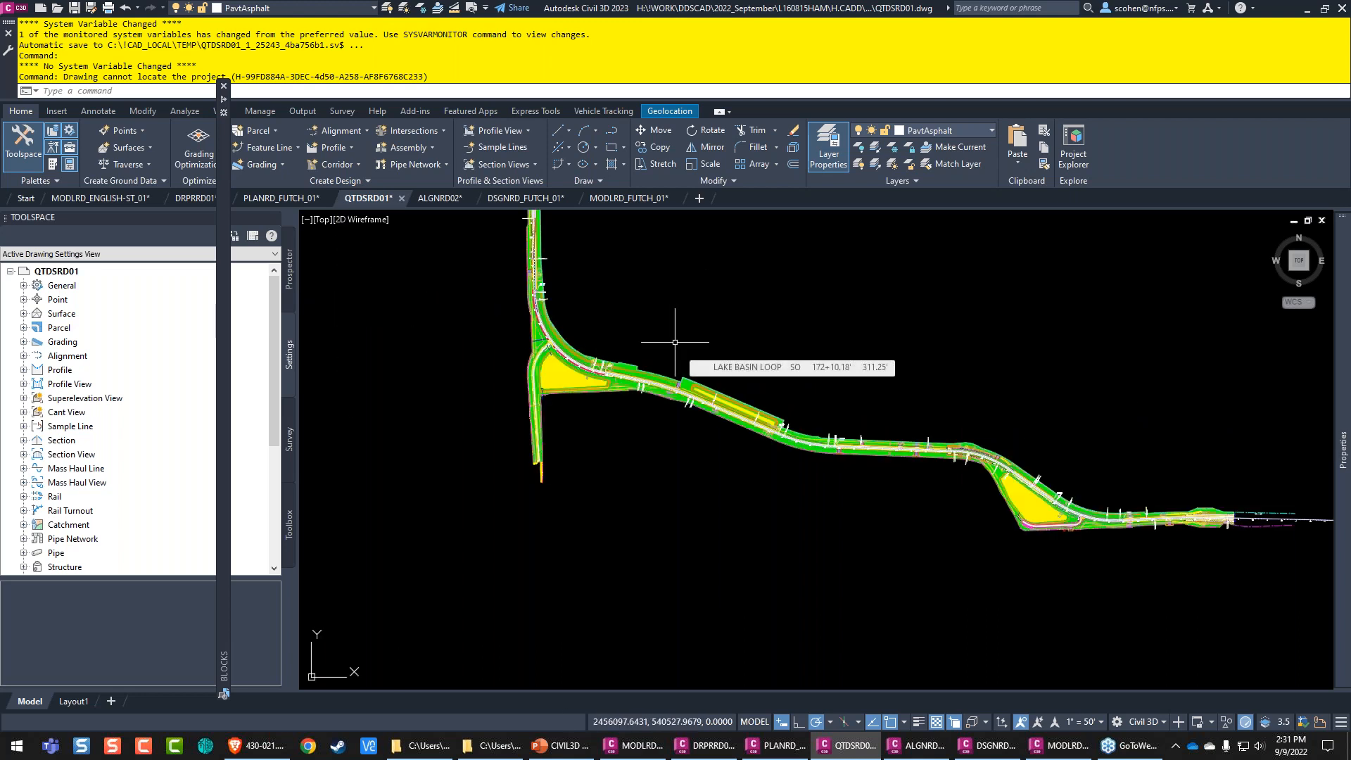
middle_click_drag(570, 290, 569, 296)
scroll(641, 380, "up", 5)
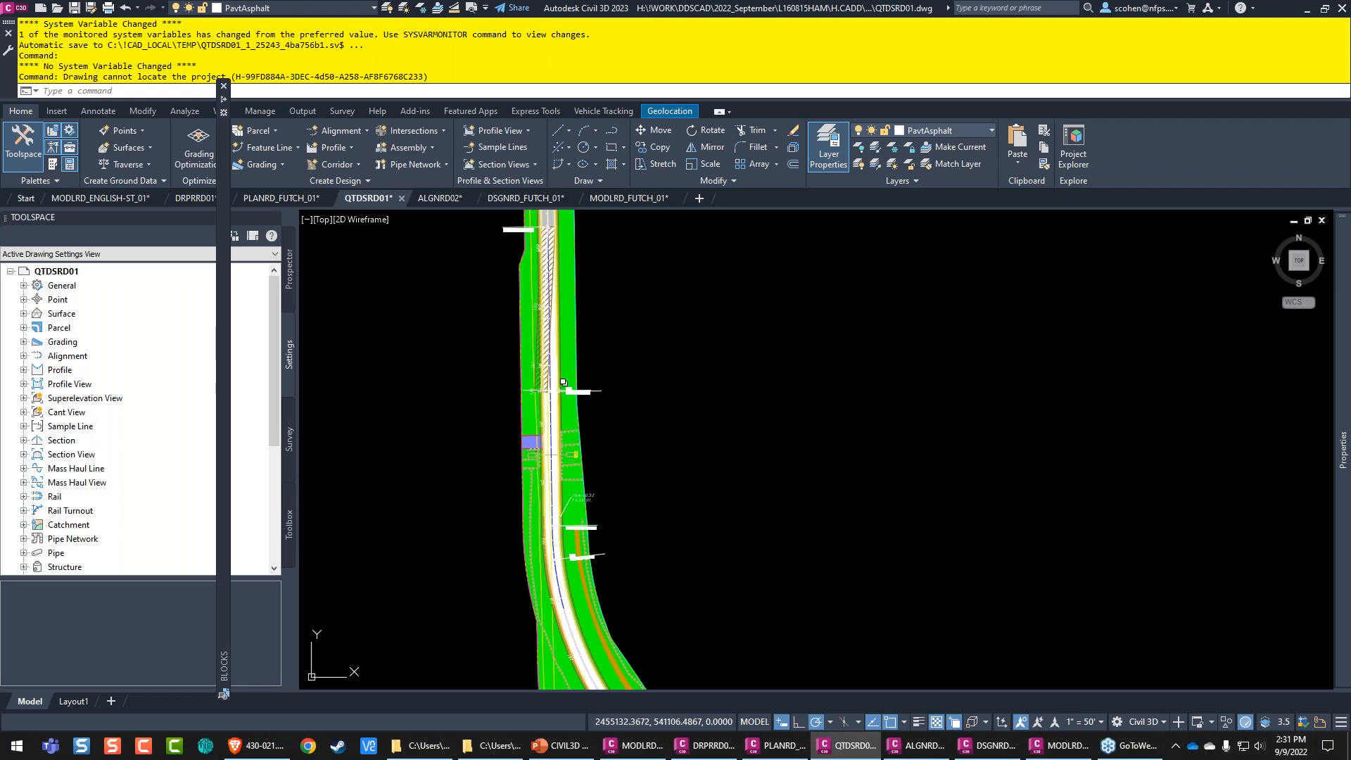
scroll(560, 397, "up", 4)
scroll(777, 326, "down", 4)
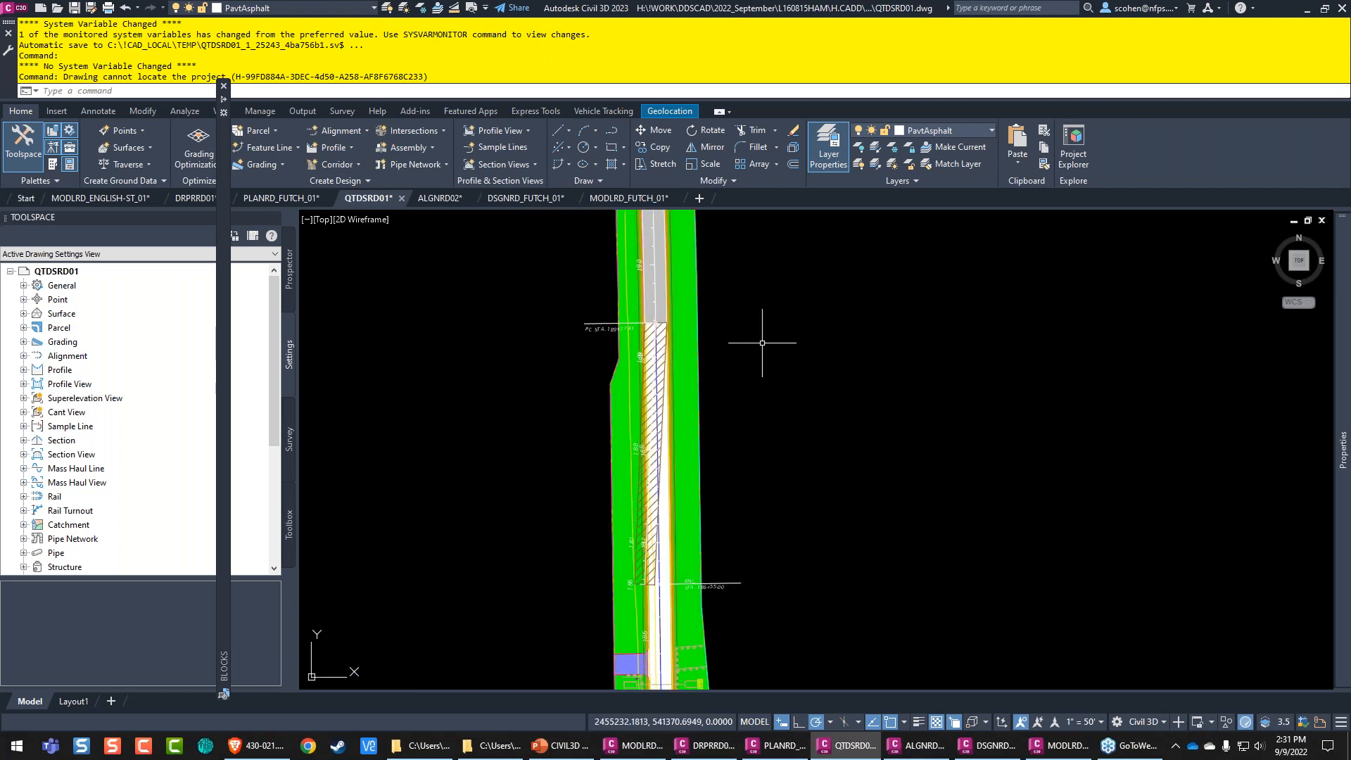
scroll(669, 326, "up", 1)
middle_click_drag(657, 302, 767, 265)
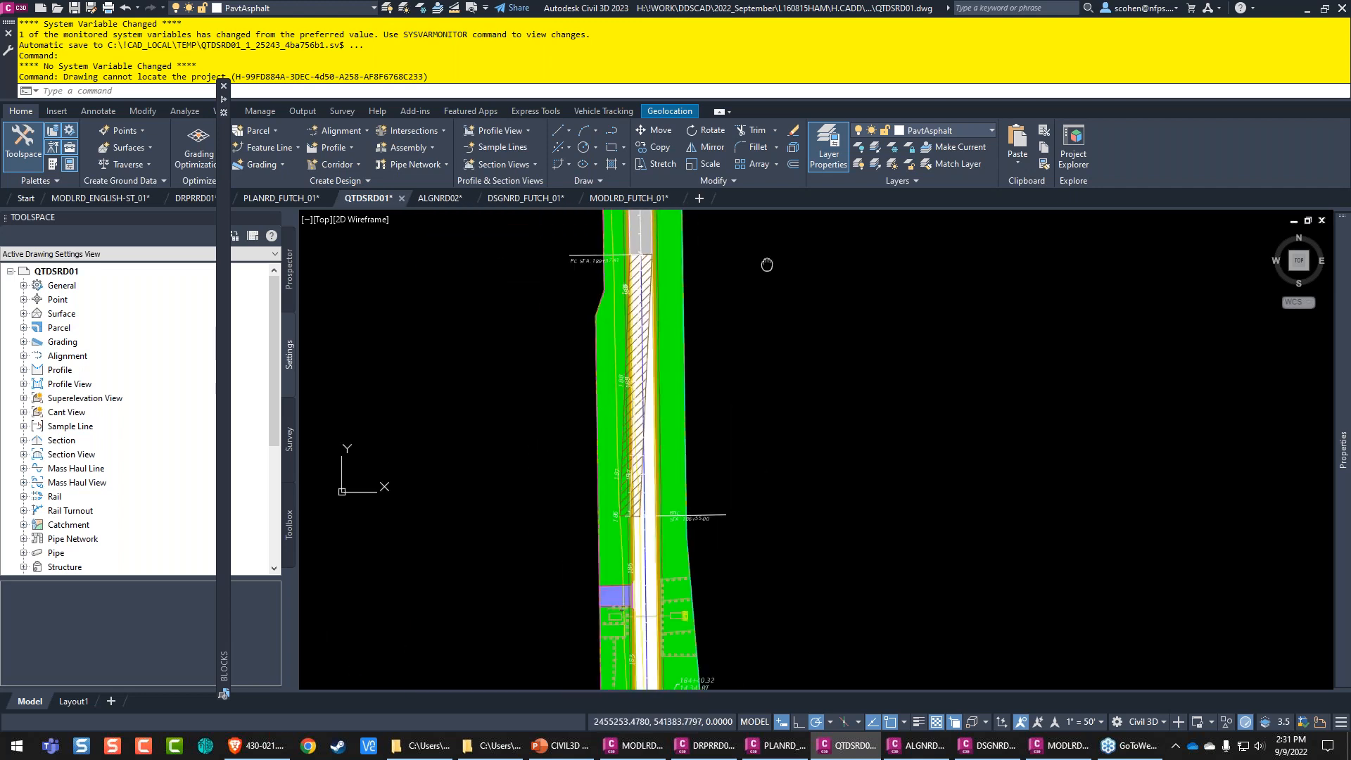
scroll(724, 562, "up", 4)
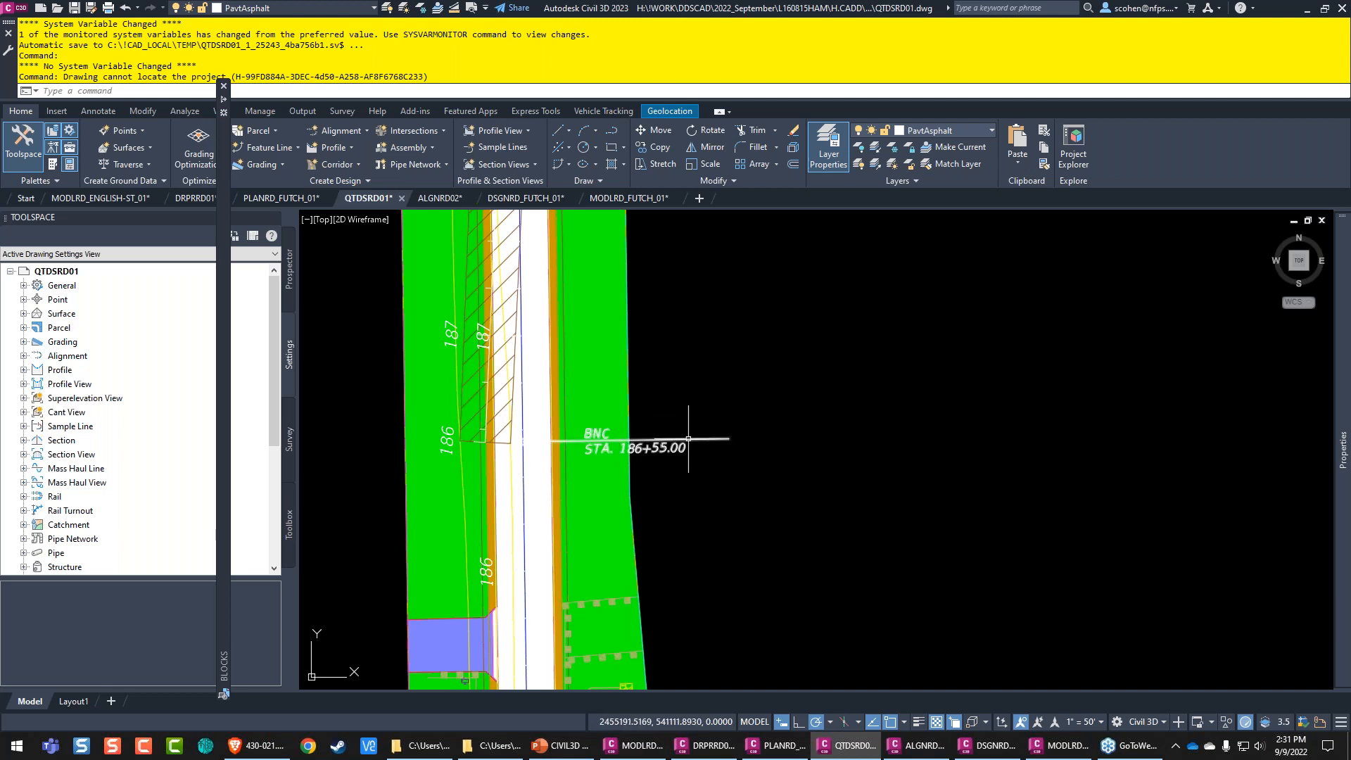
type("L")
key("Return")
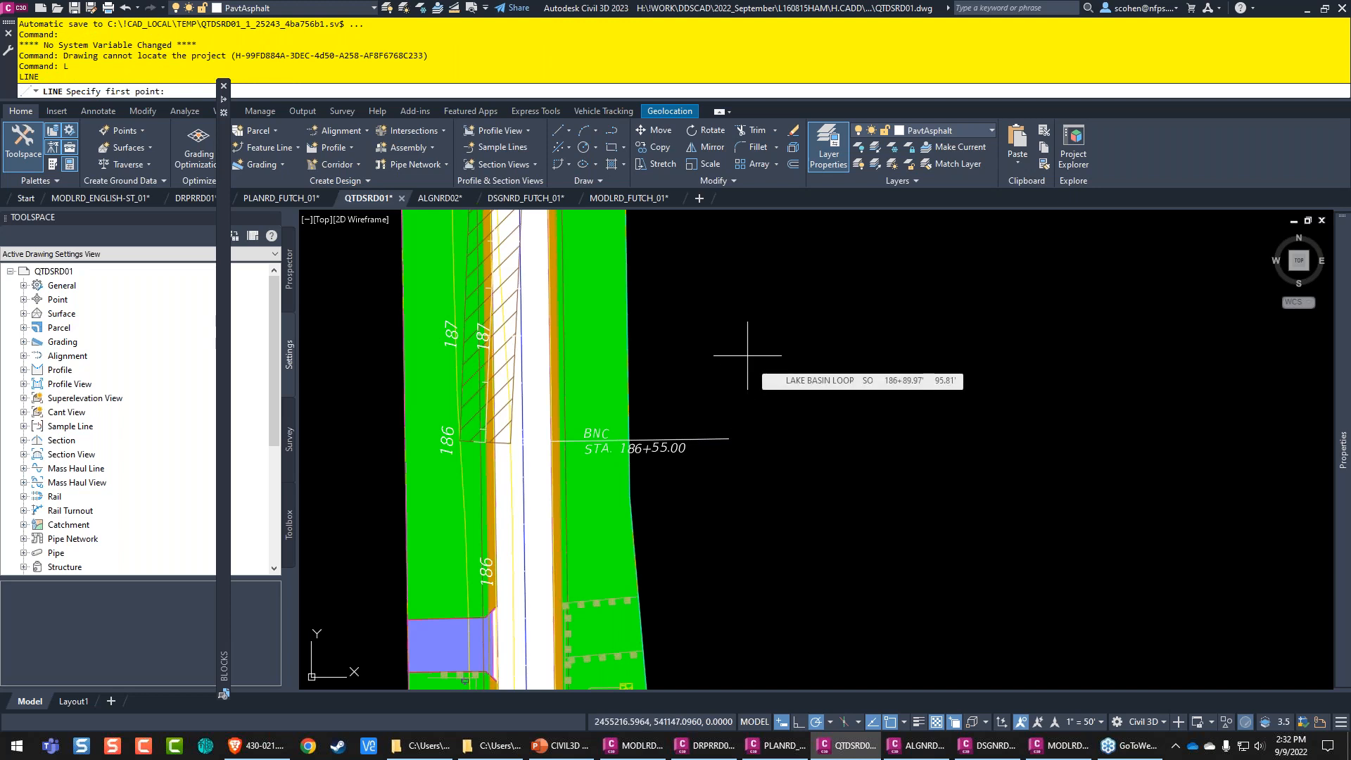
scroll(748, 355, "down", 4)
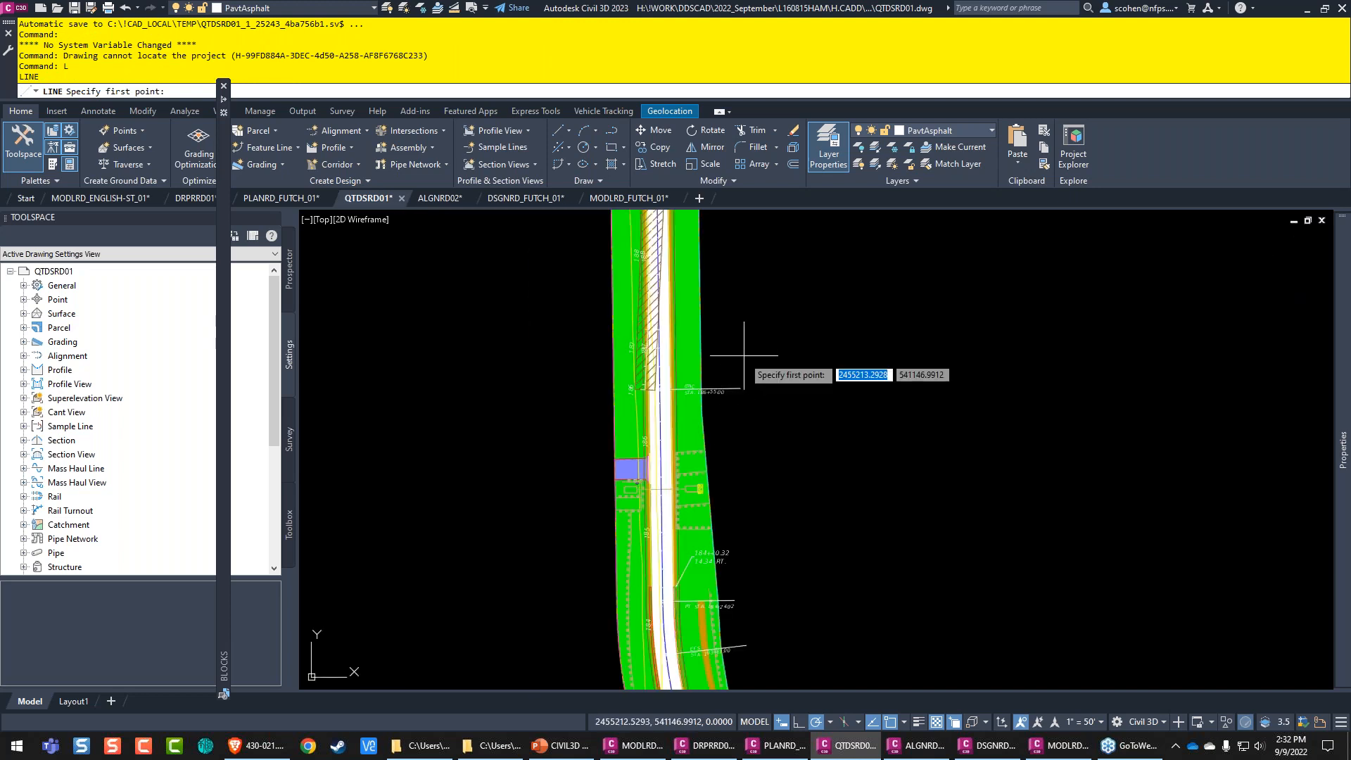
key("Escape")
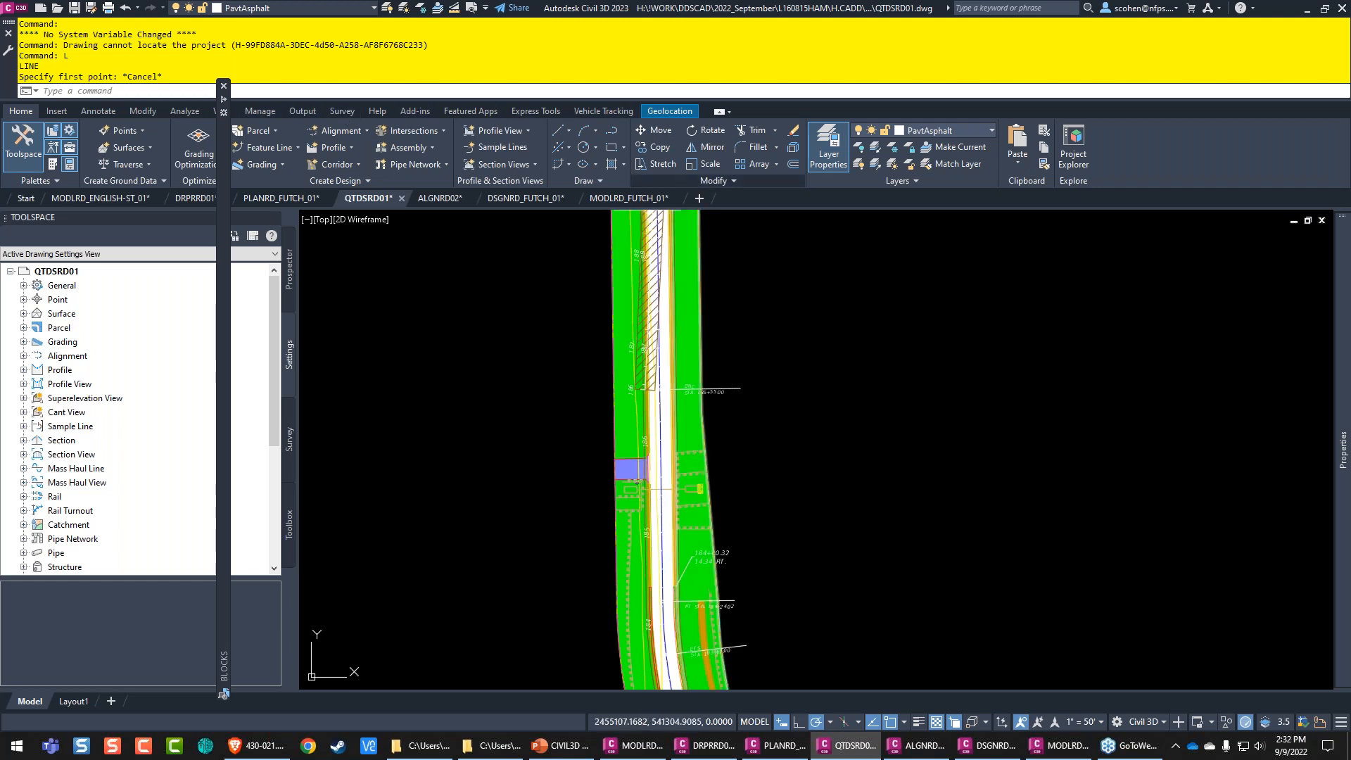
Step: Run the FDOTRIBBONTAB command to load the FDOT tools
type("FDOT")
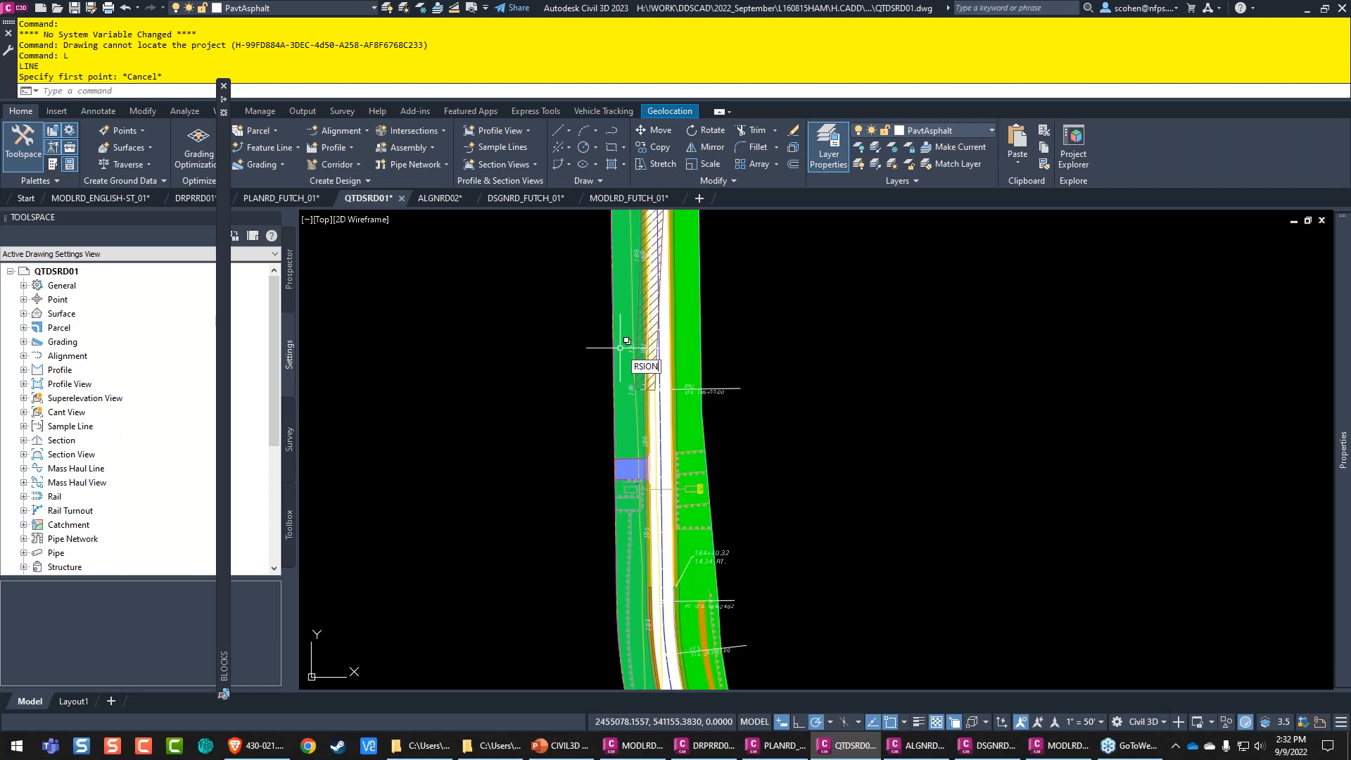
type("RIBBONTAB")
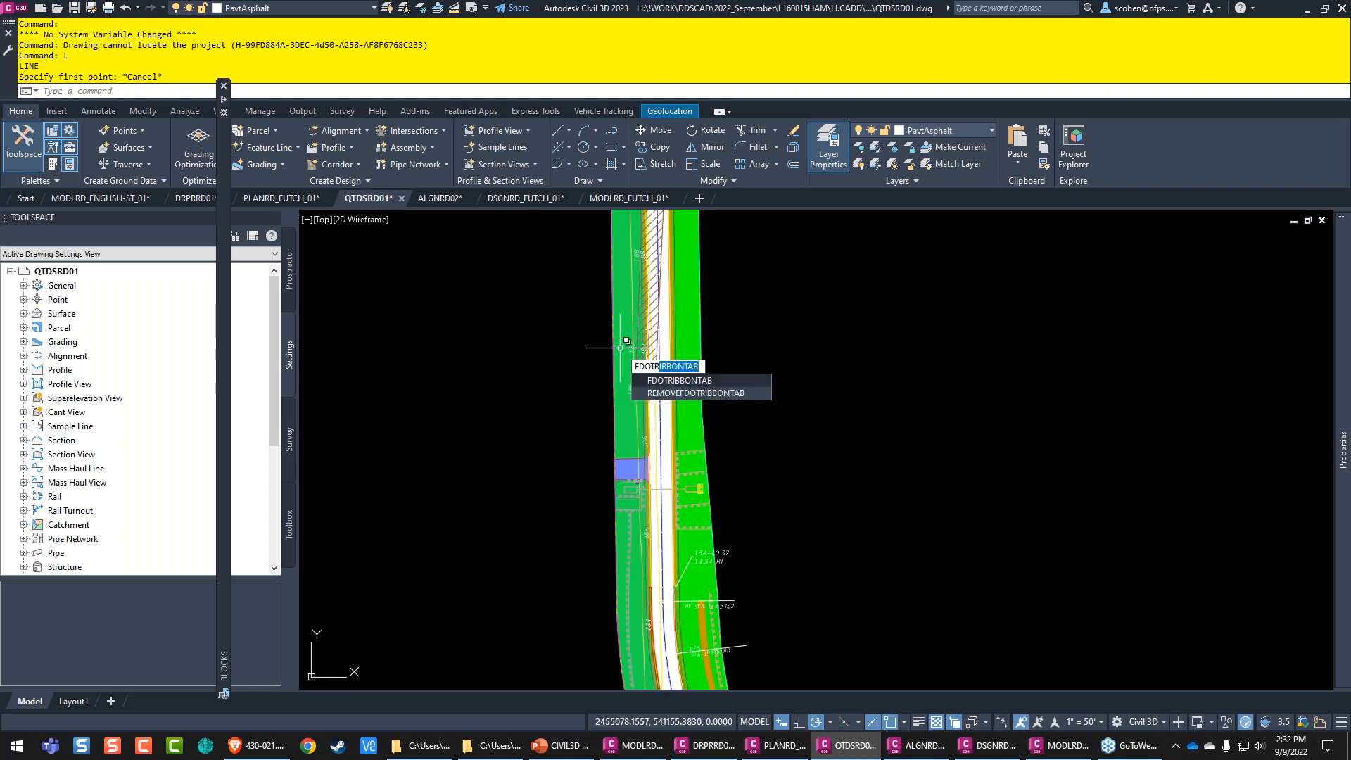
key("Return")
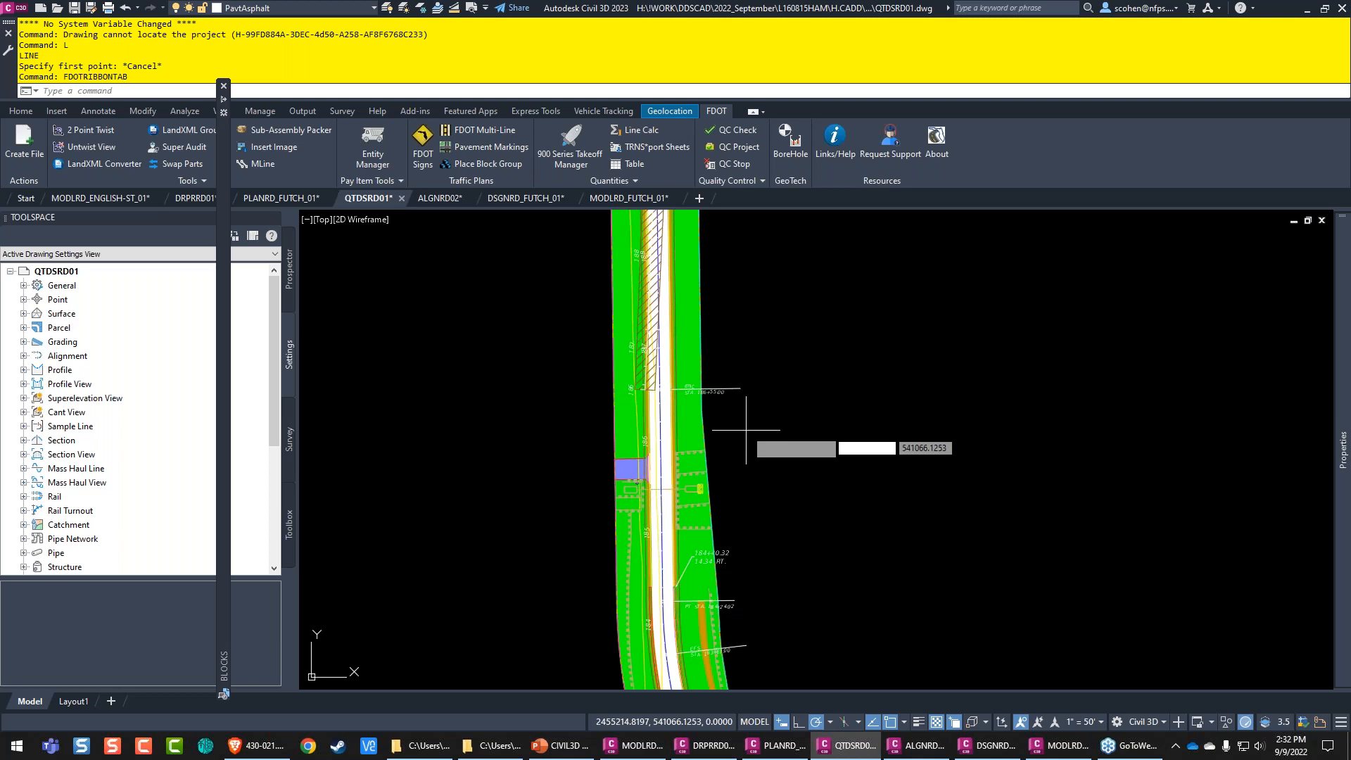
Step: Draw a line from the outer end of the BNC STA. 186+55.00 label line perpendicular to the roadway centerline
type("l")
key("Return")
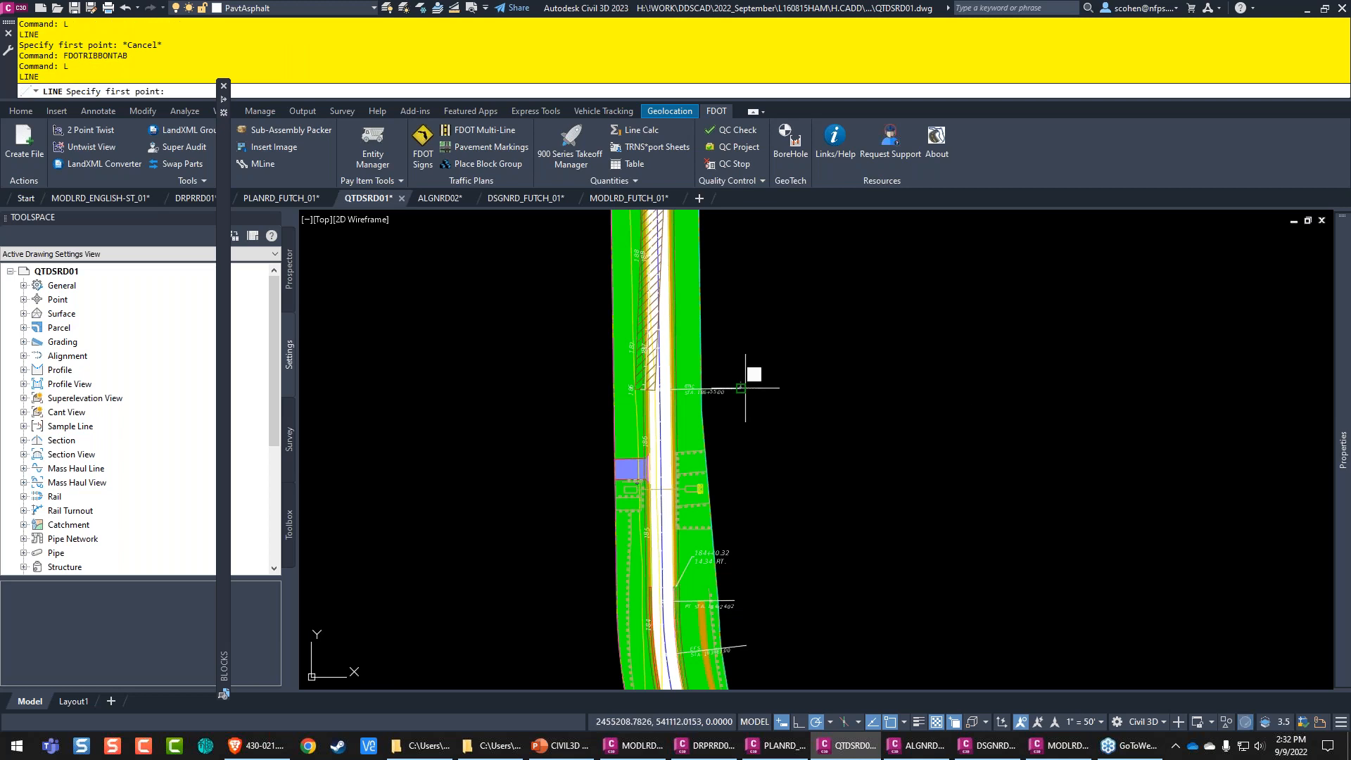
left_click(745, 388)
right_click(627, 388, "shift")
left_click(654, 613)
scroll(634, 391, "up", 5)
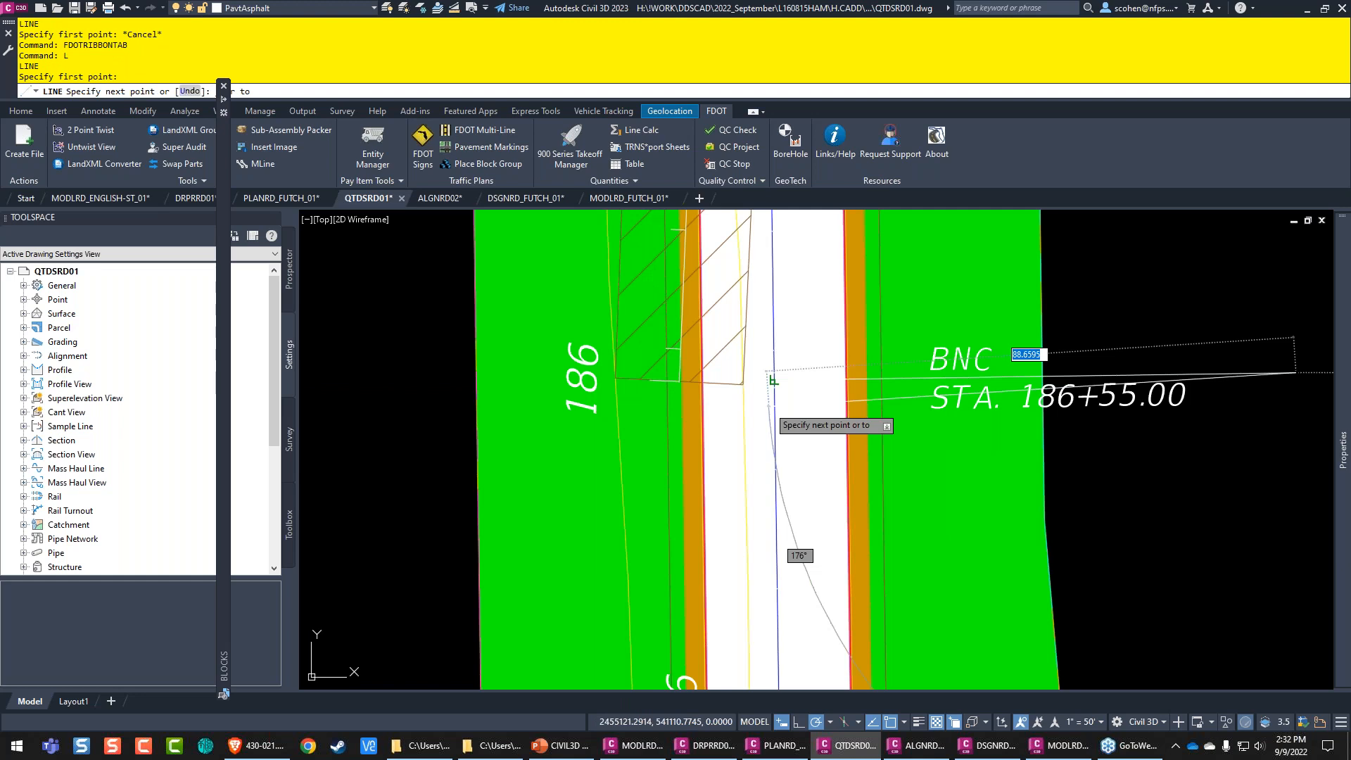
left_click(774, 383)
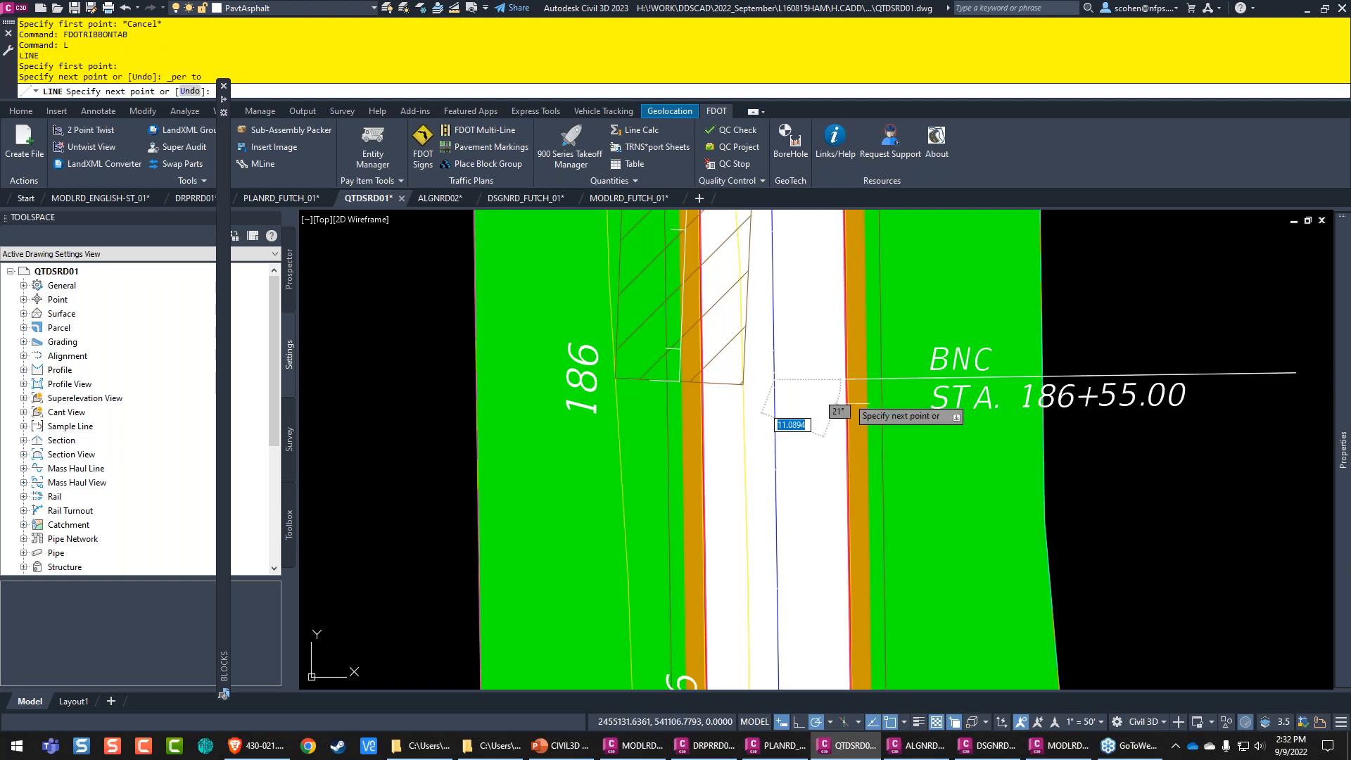
key("Escape")
Step: Lengthen the new line at STA. 186+55.00 in both directions, about 244 past the centerline and well beyond the labeled side of the road
left_click(1239, 374)
left_click(1295, 427)
mouse_move(774, 379)
left_click(817, 417)
scroll(782, 426, "down", 5)
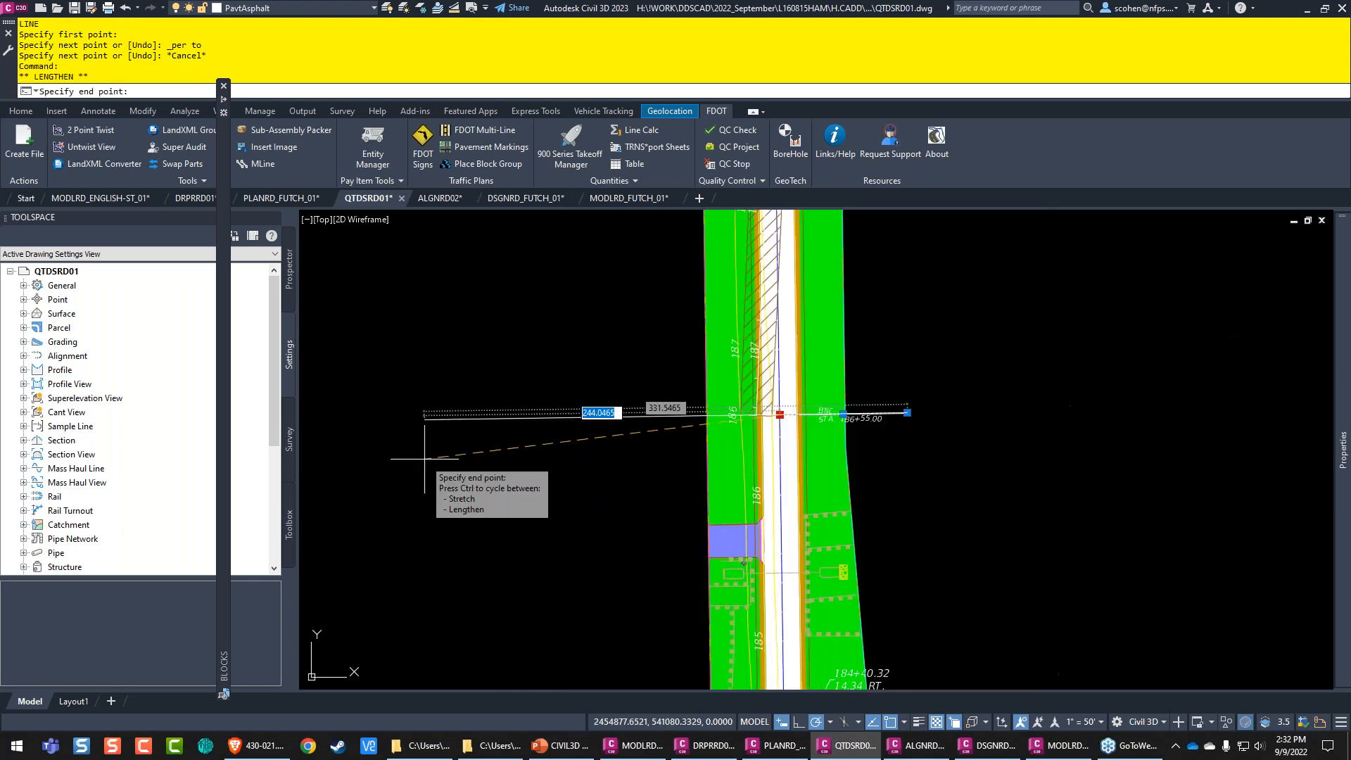
left_click(422, 460)
mouse_move(907, 413)
left_click(940, 452)
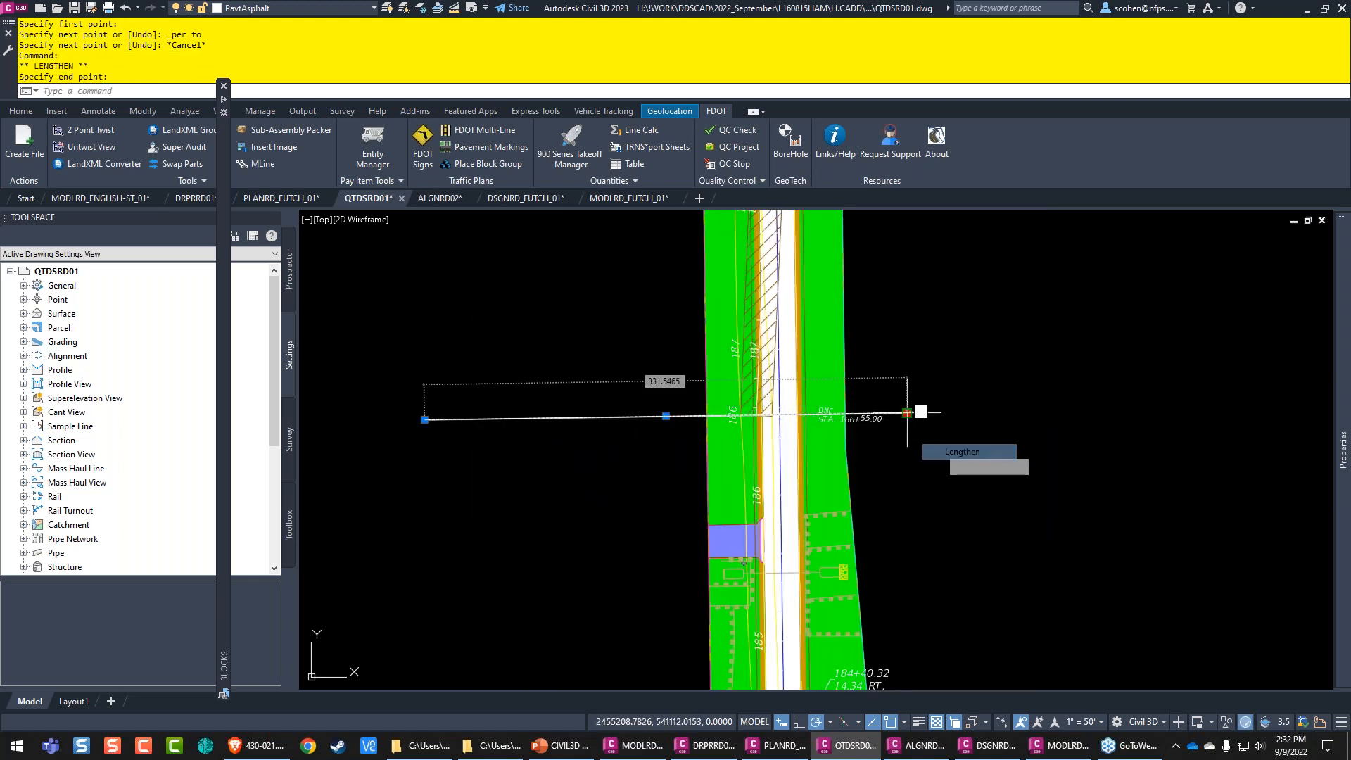
left_click(1161, 433)
key("Escape")
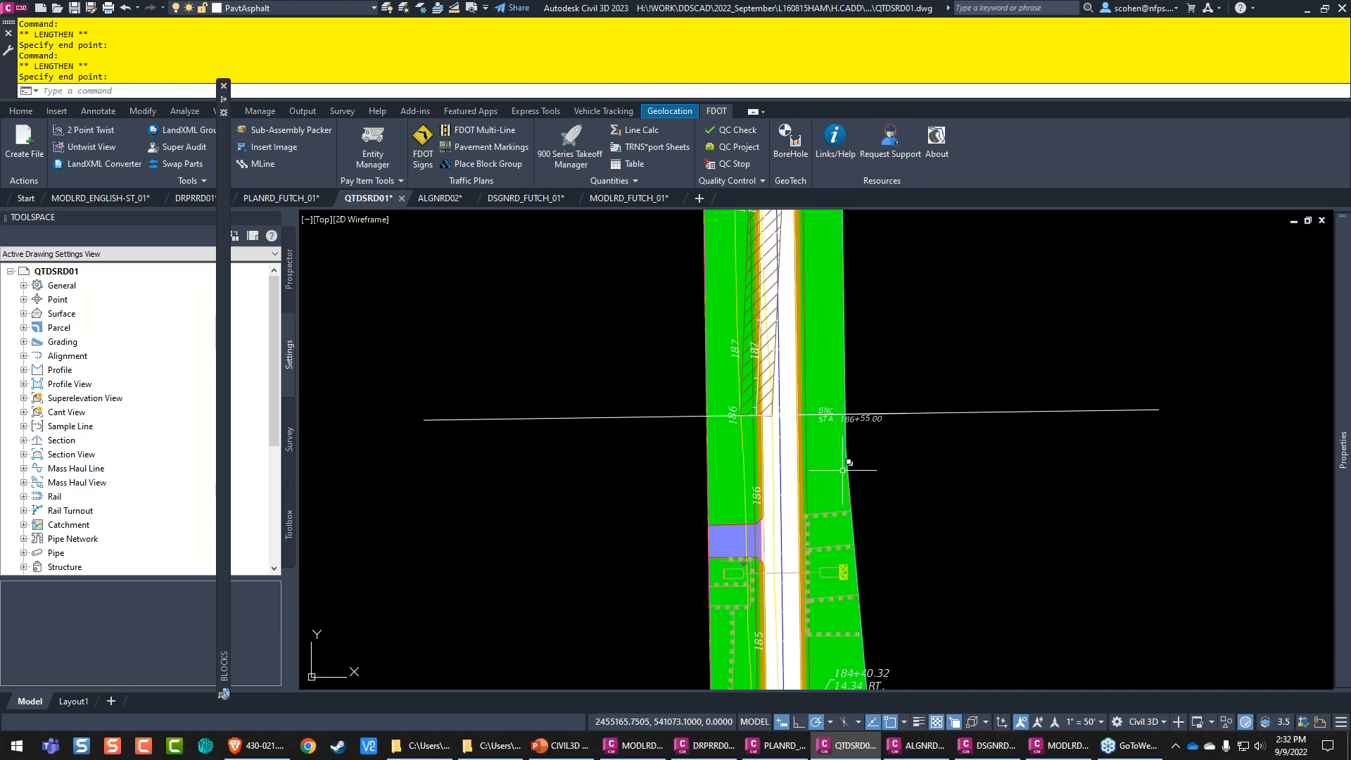
key("Escape")
Step: Erase the roadway objects fully enclosed by a window from below the STA. 186+55.00 line to the corridor's east end
scroll(844, 469, "down", 6)
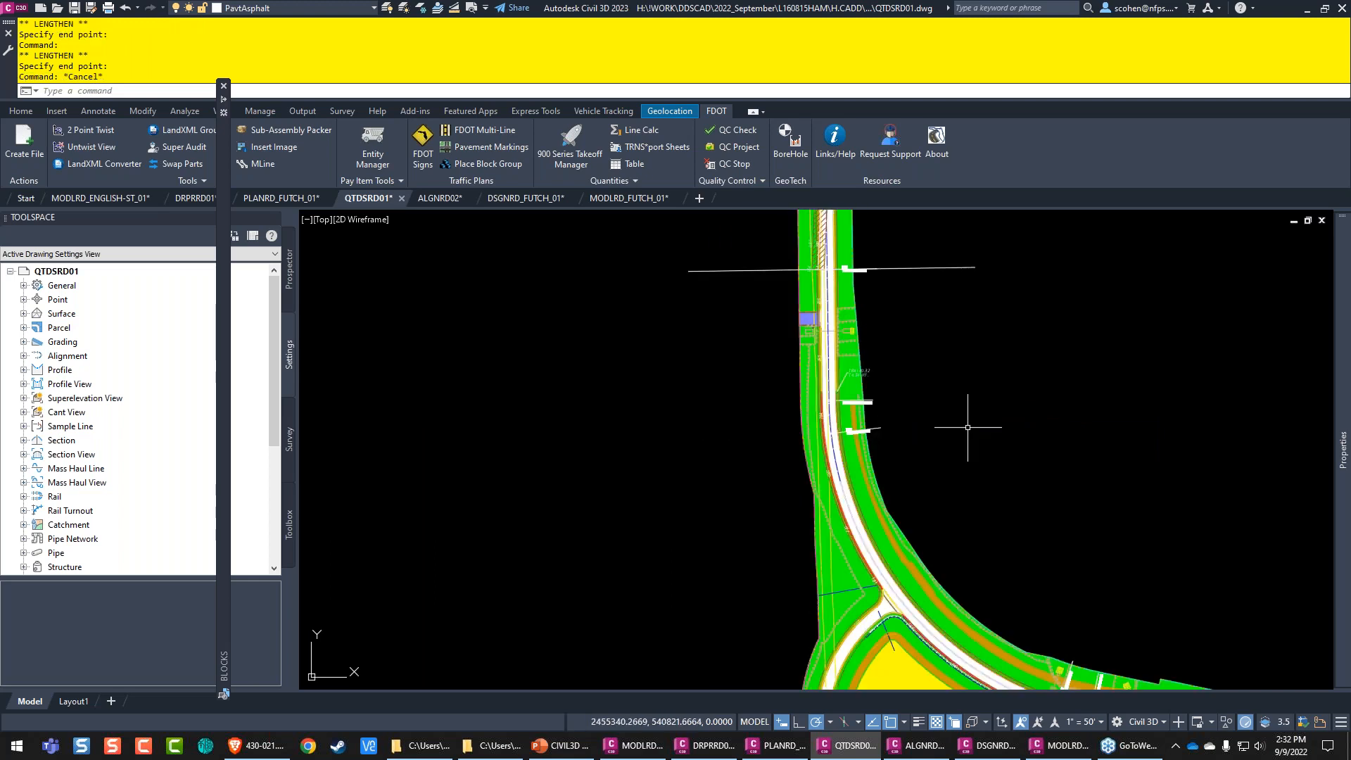
scroll(1045, 421, "down", 2)
mouse_move(1046, 422)
middle_mouse_down()
mouse_move(935, 446)
mouse_move(453, 277)
middle_mouse_up()
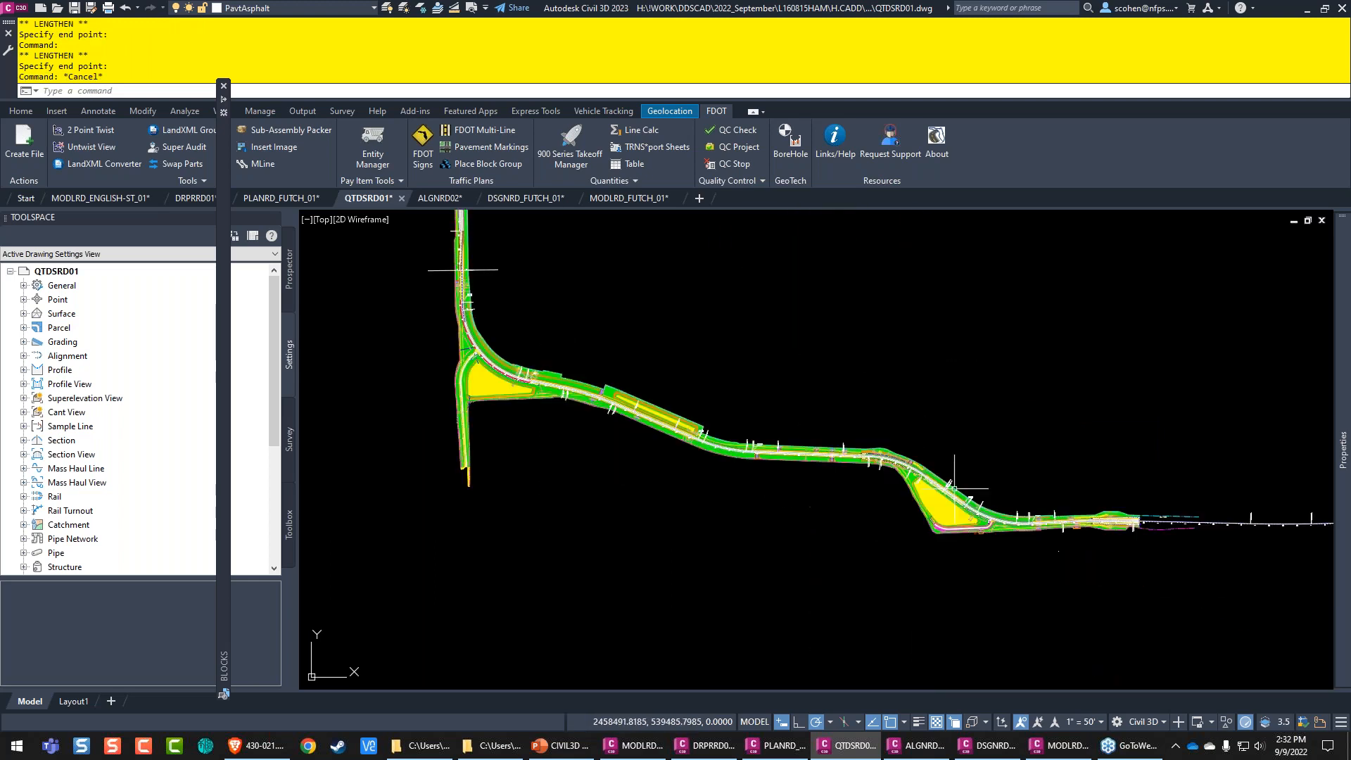
left_click(406, 291)
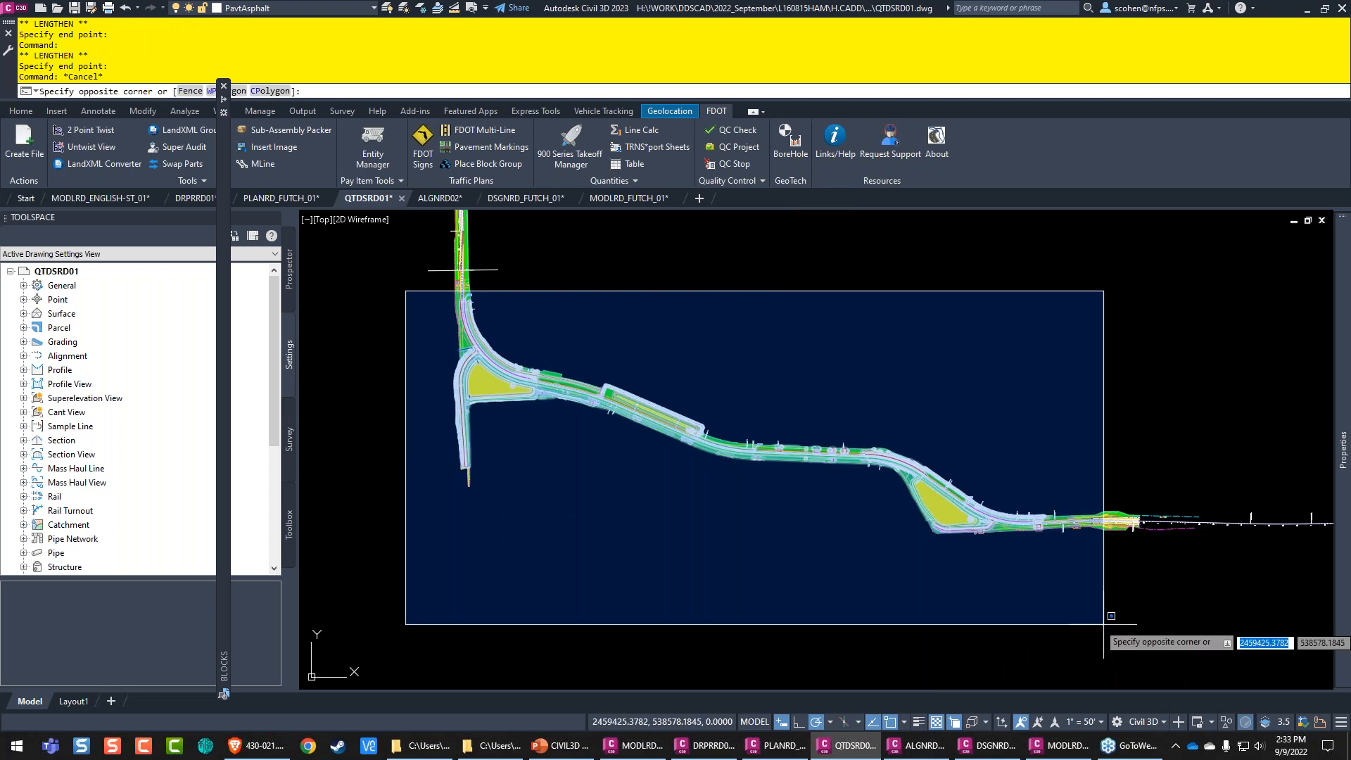
left_click(1208, 621)
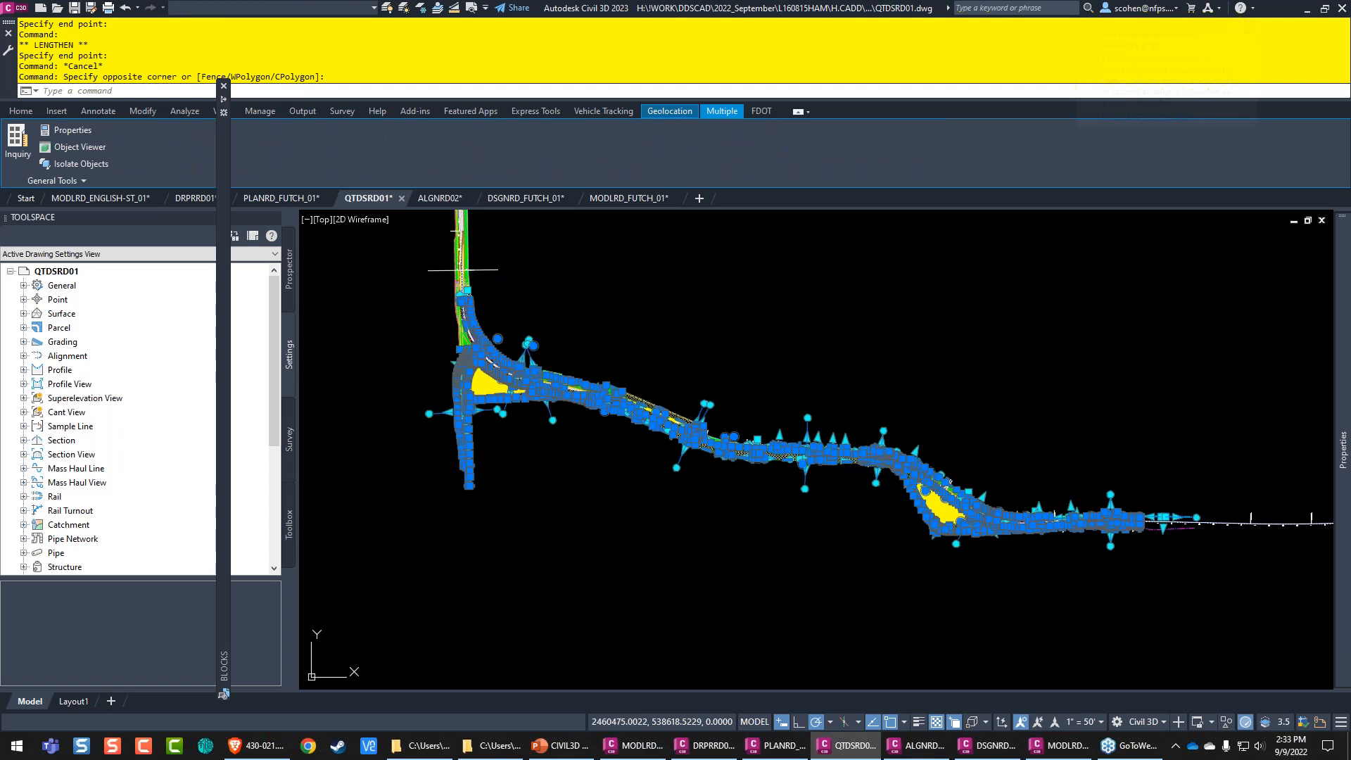
key("Delete")
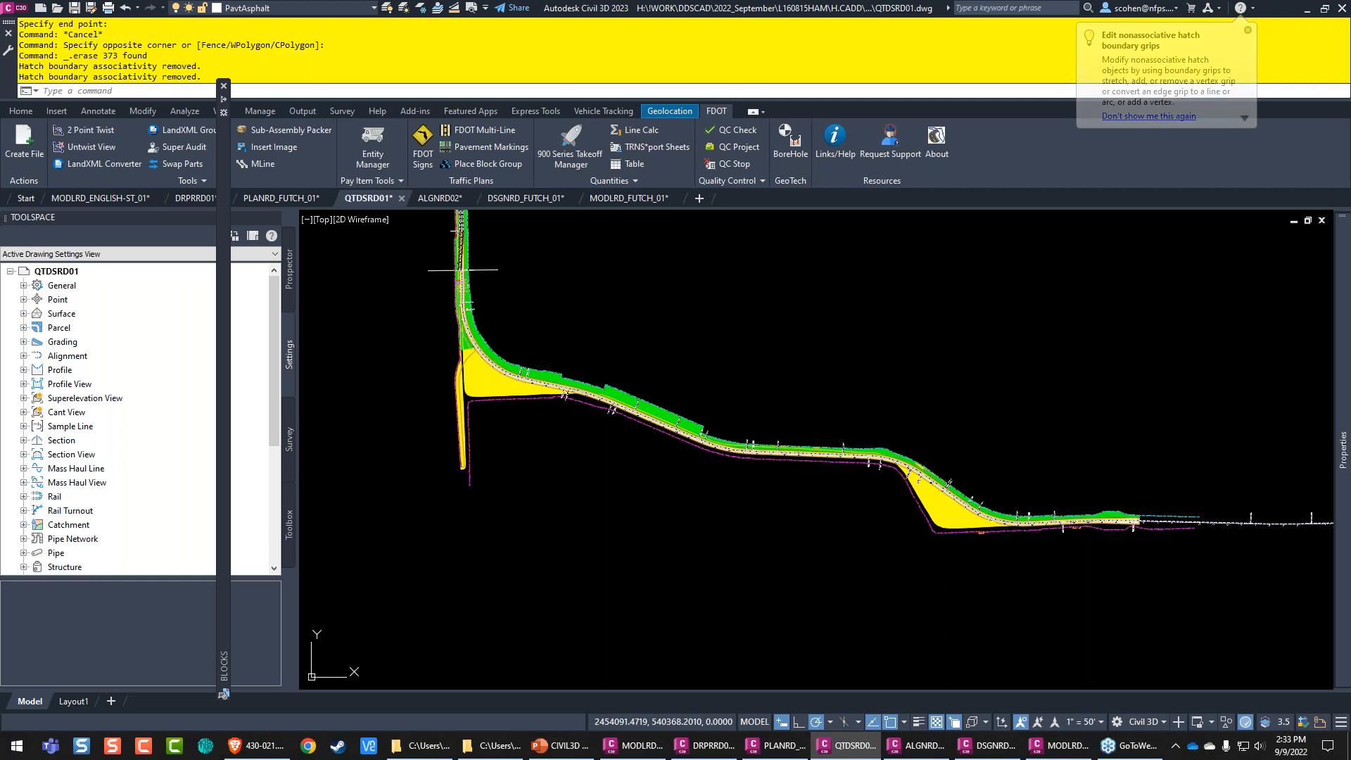
Step: Erase the leftover driveway and roadside linework between the STA. 186+55.00 line and the curve below it
scroll(436, 287, "up", 3)
scroll(452, 275, "up", 5)
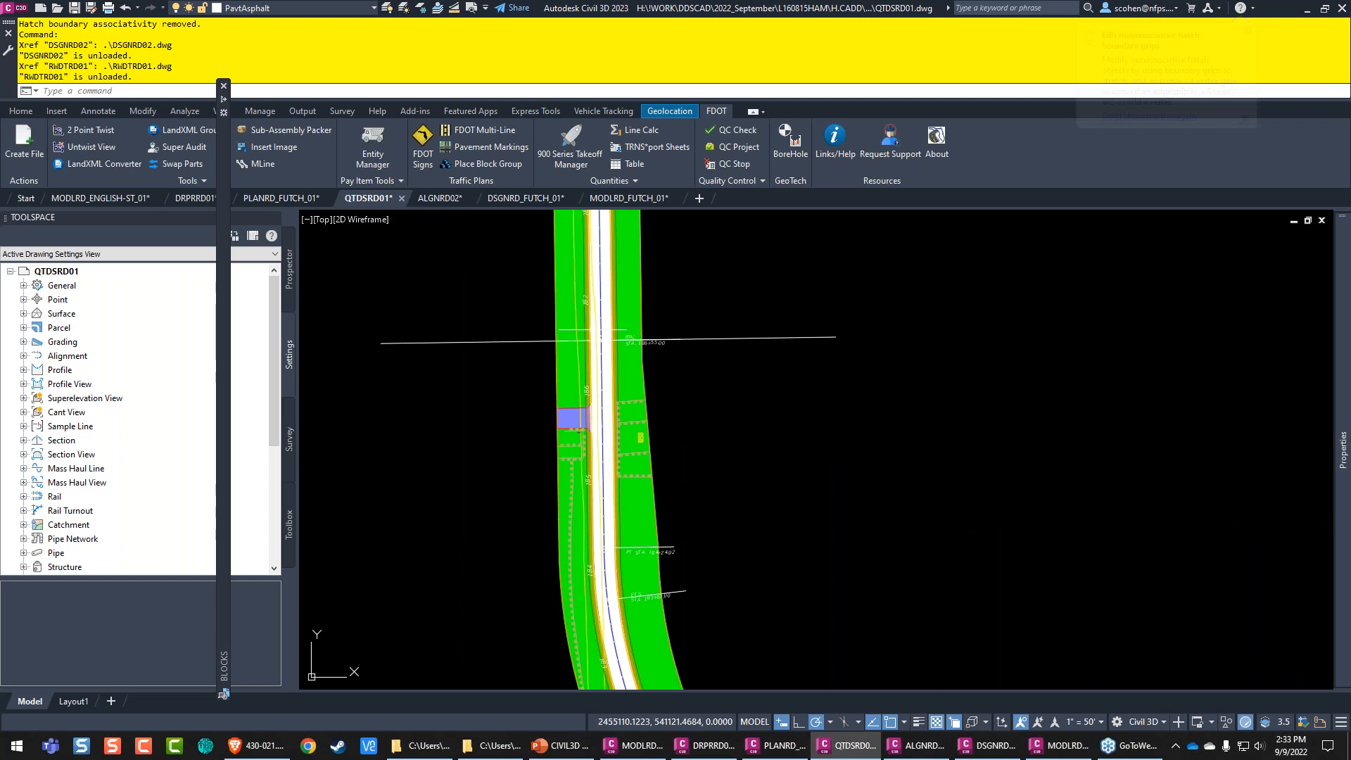
left_click(512, 367)
middle_click_drag(875, 665, 856, 466)
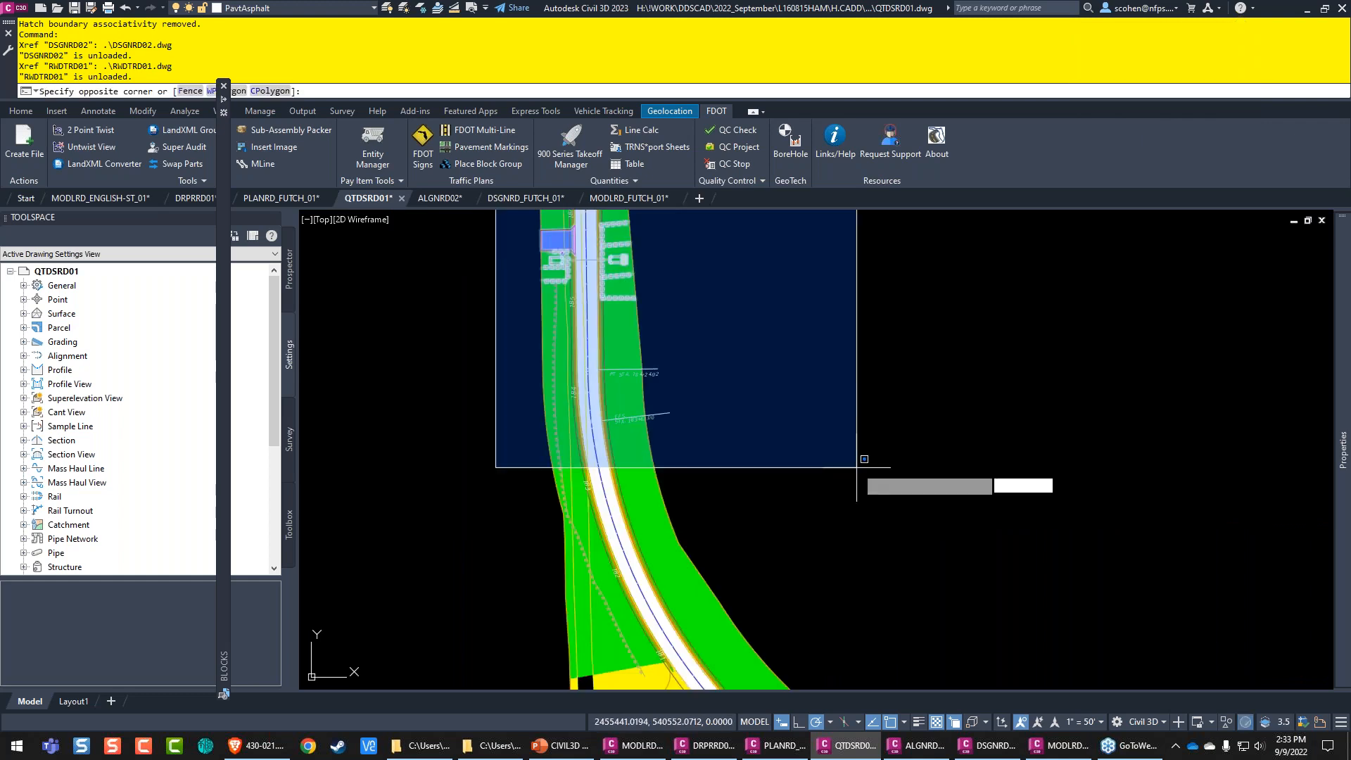
scroll(856, 467, "down", 4)
middle_click_drag(864, 535, 1075, 630)
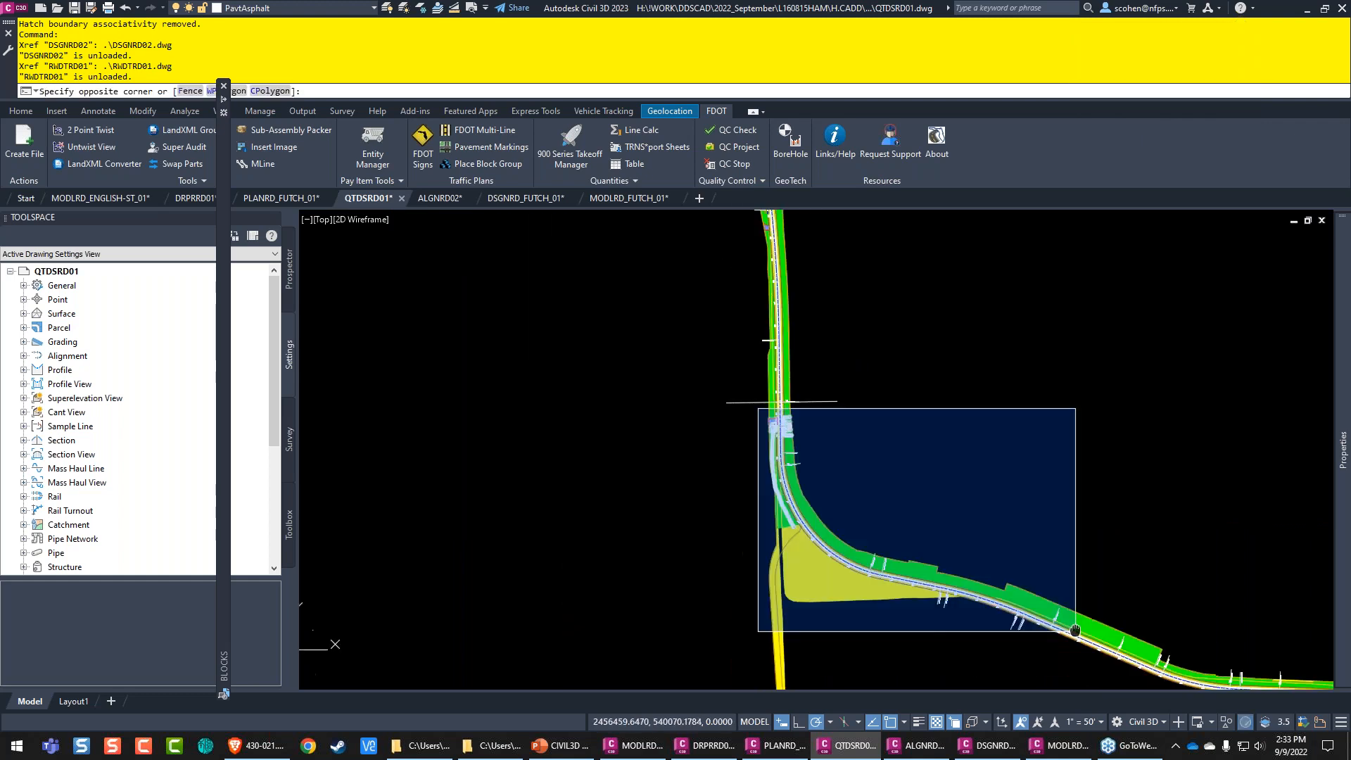
left_click(1075, 629)
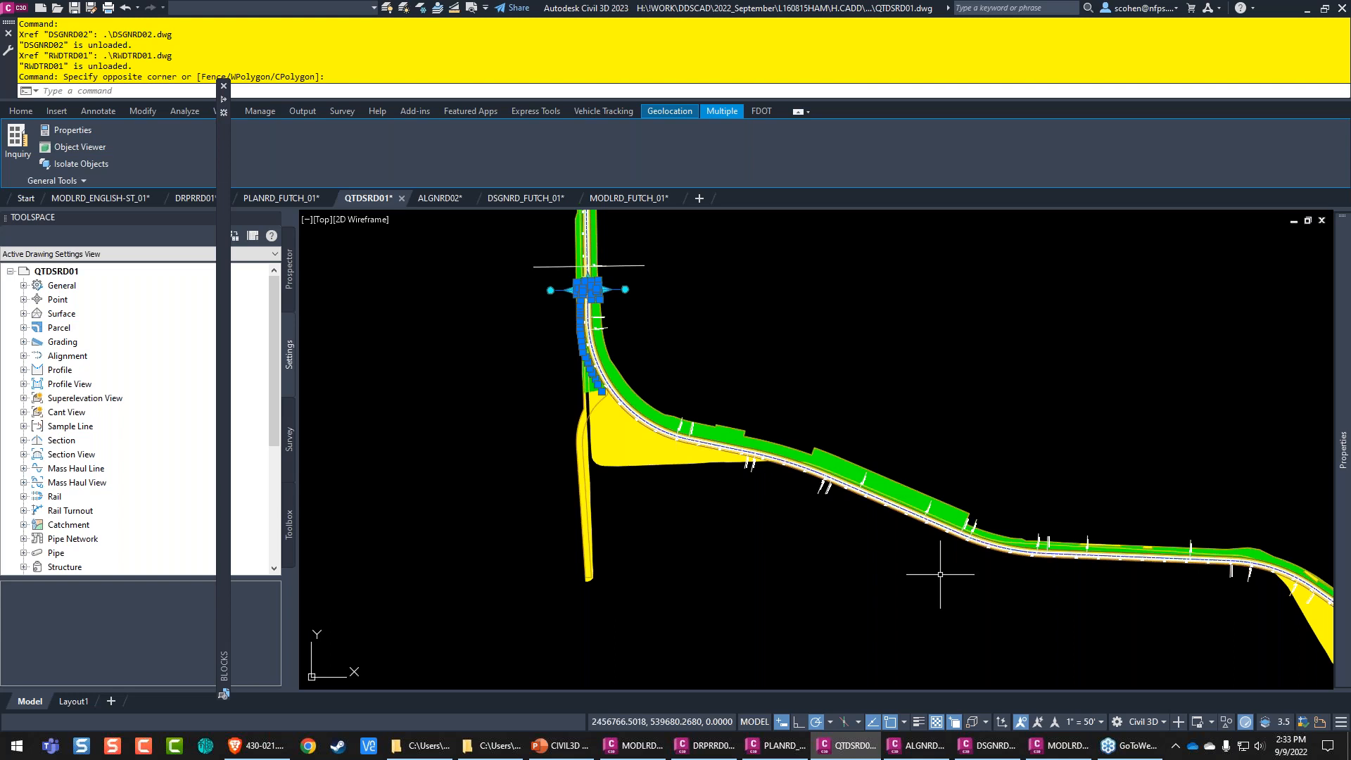
key("Delete")
Step: Trim the green hatch below the STA. 186+55.00 line on the side opposite its label, using that line as cutting edge
scroll(789, 391, "up", 10)
scroll(789, 391, "down", 2)
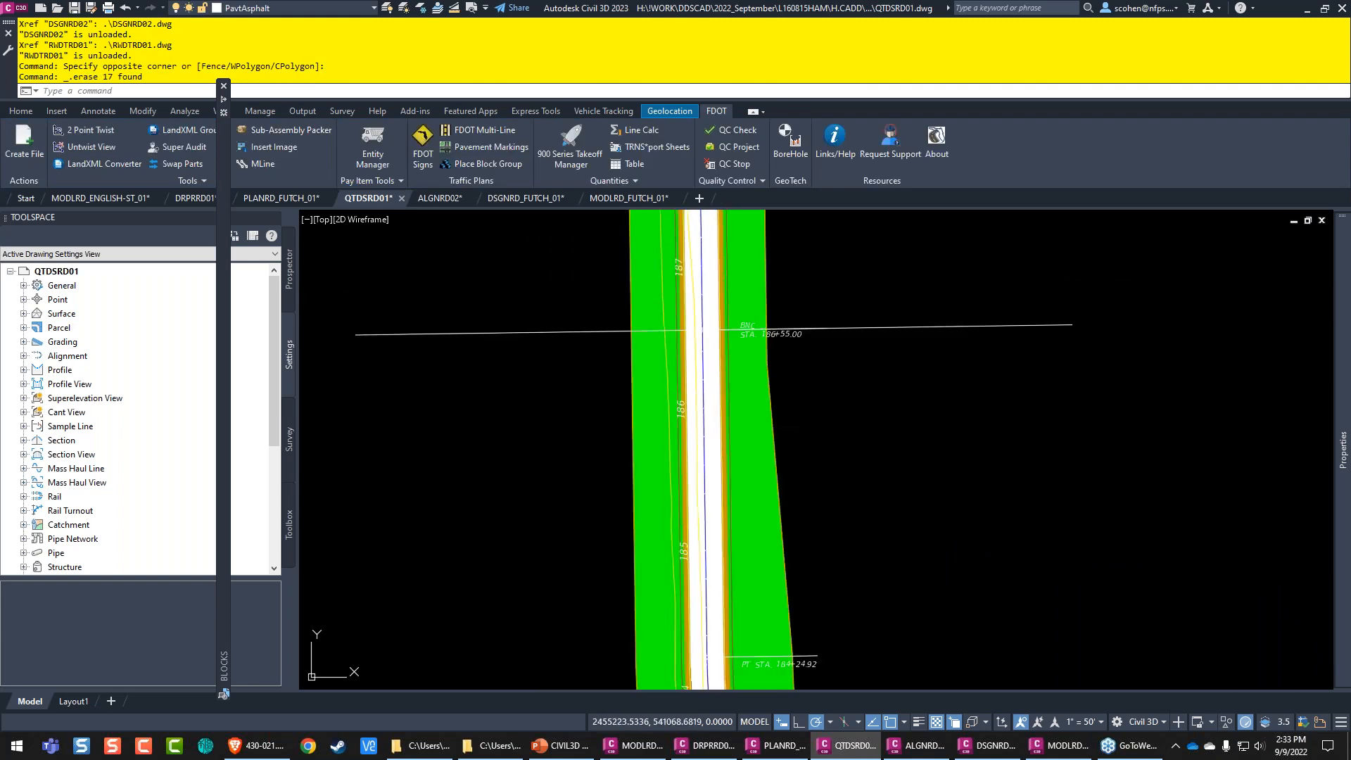
type("TR")
key("Return")
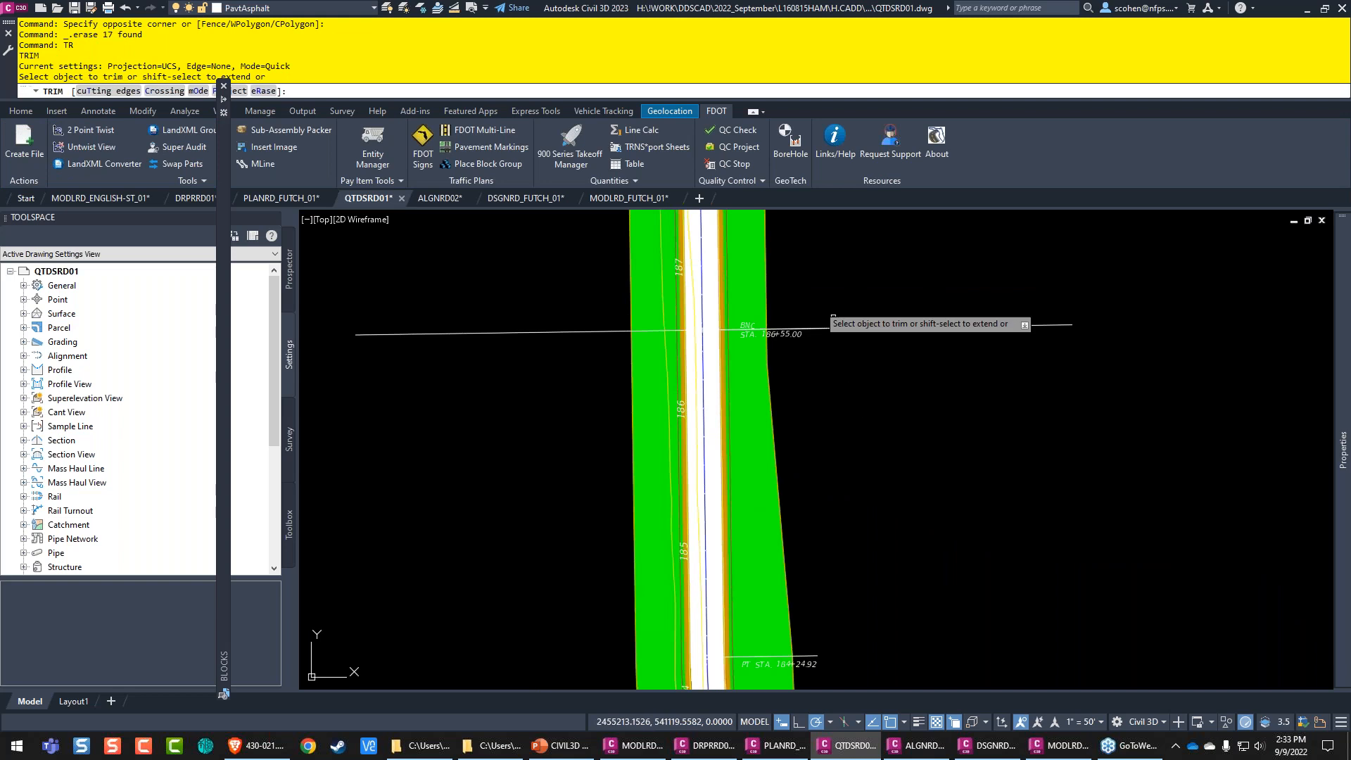
type("t")
key("Return")
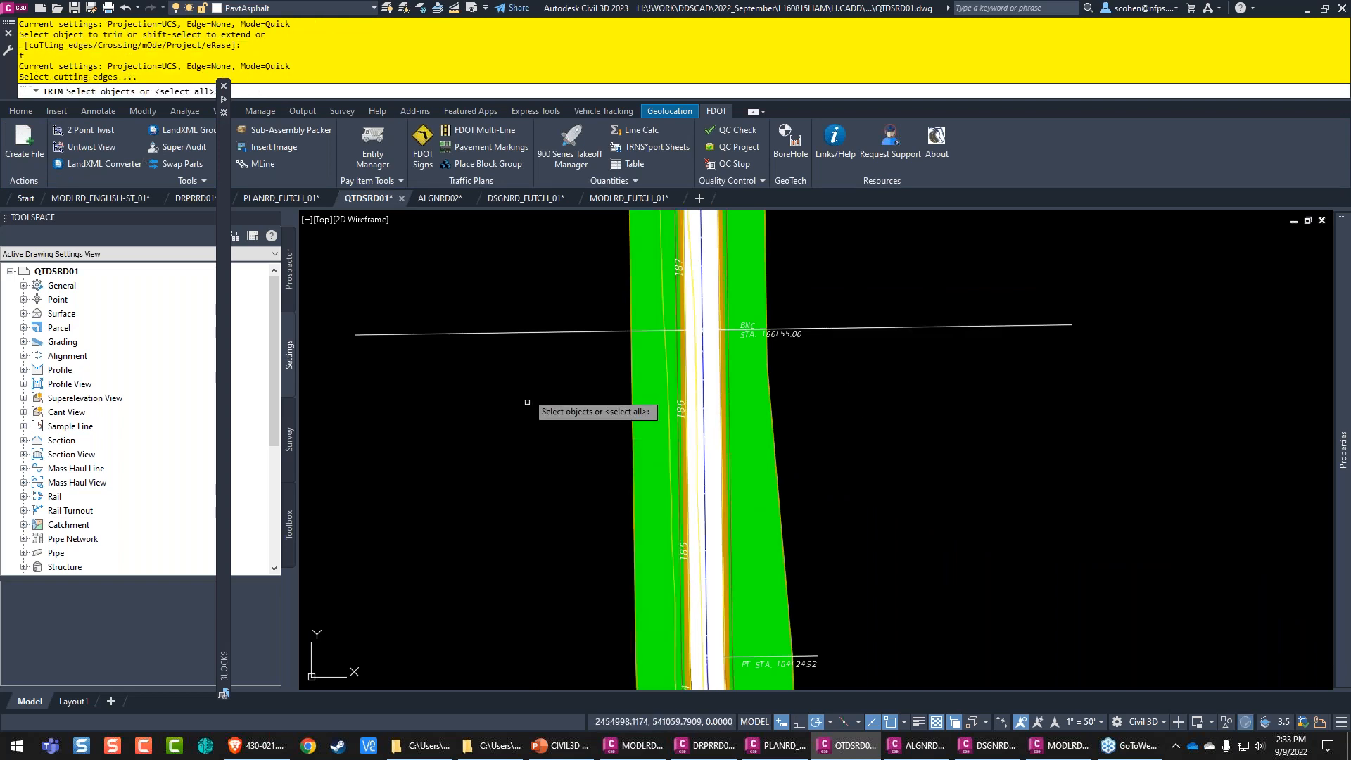
left_click(529, 332)
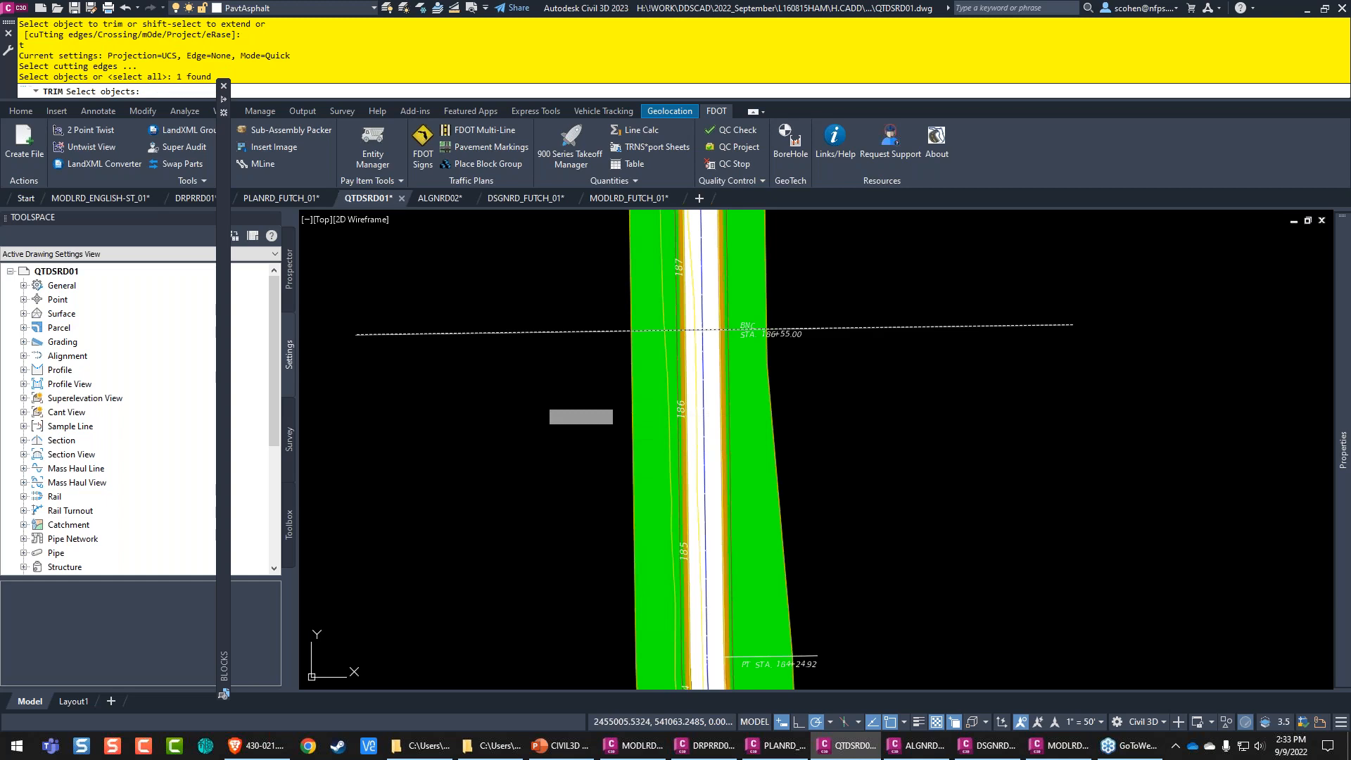
key("Return")
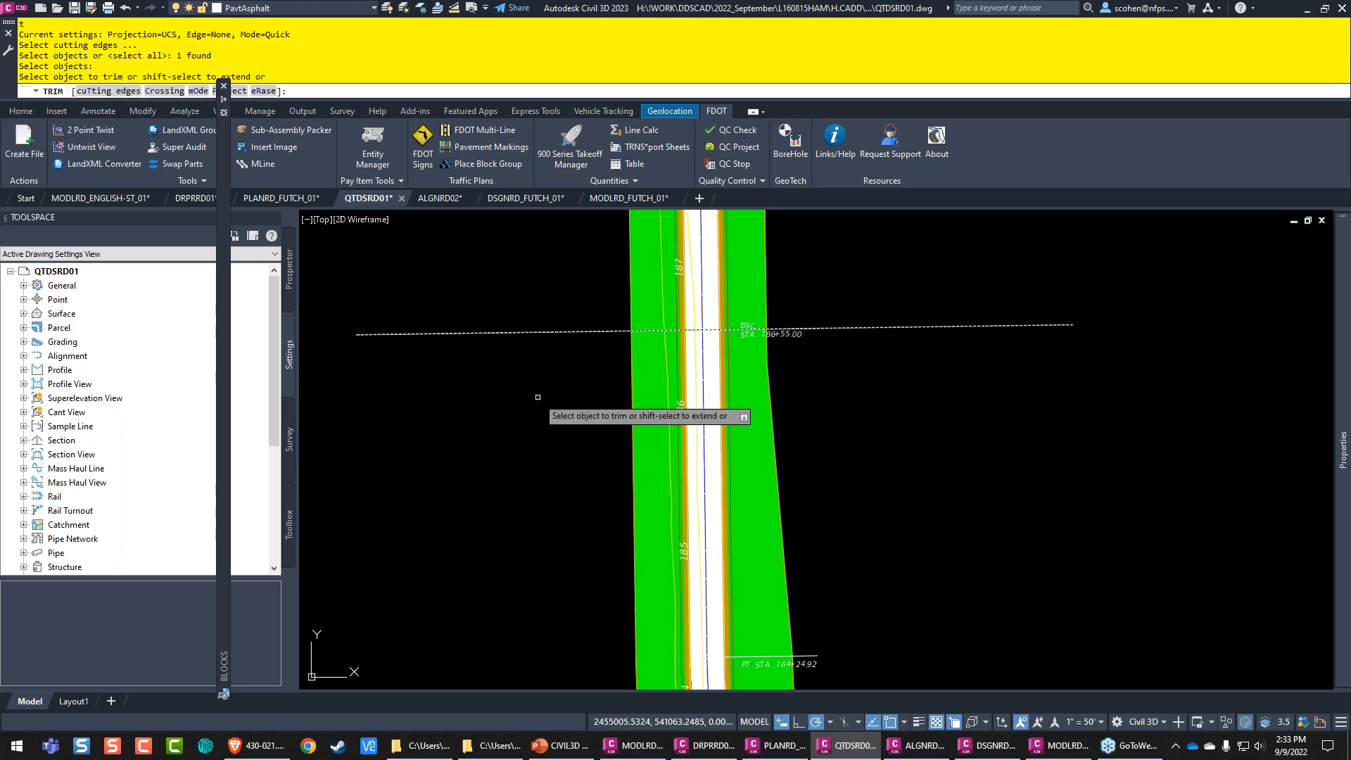
left_click(639, 390)
key("Return")
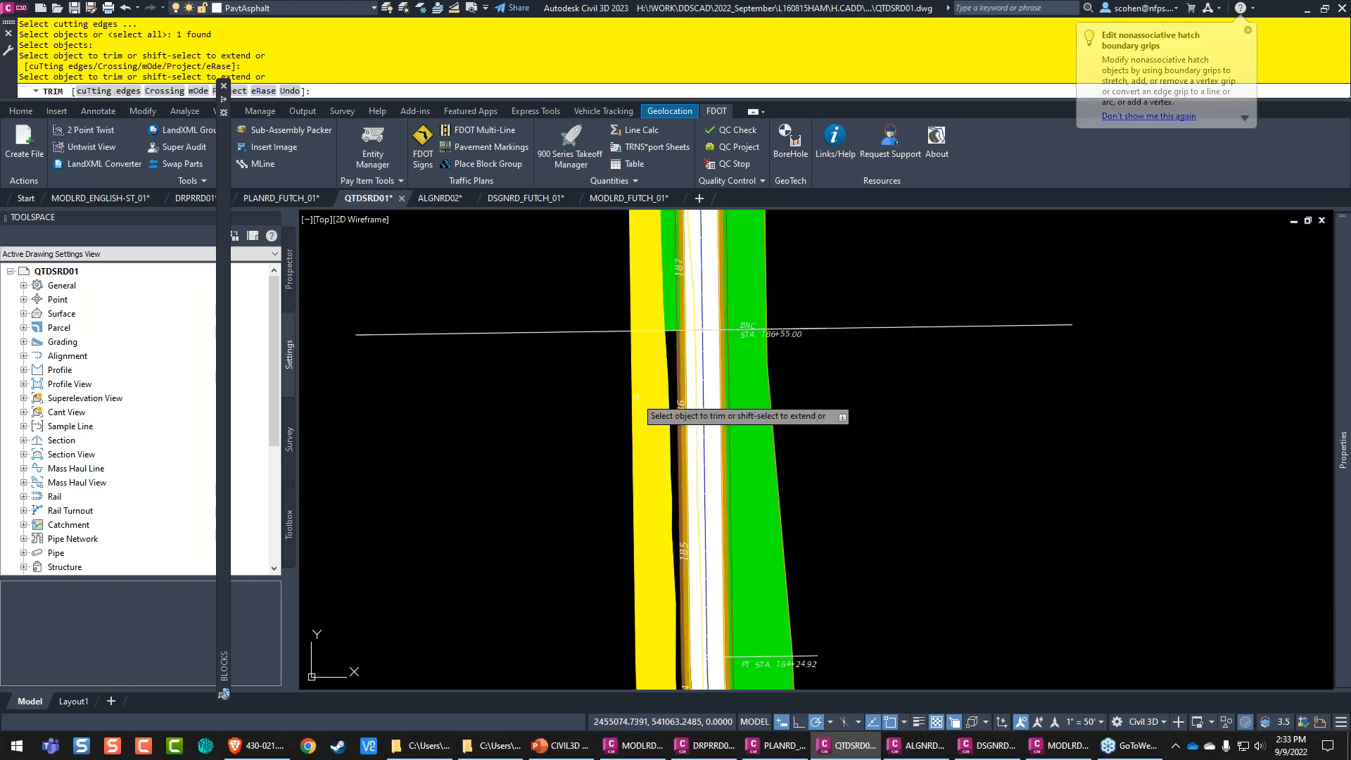
Step: Trim the remaining yellow hatch and boundary lines on the side opposite the label back to the STA. 186+55.00 line
left_click(643, 397)
left_click(631, 409)
key("Return")
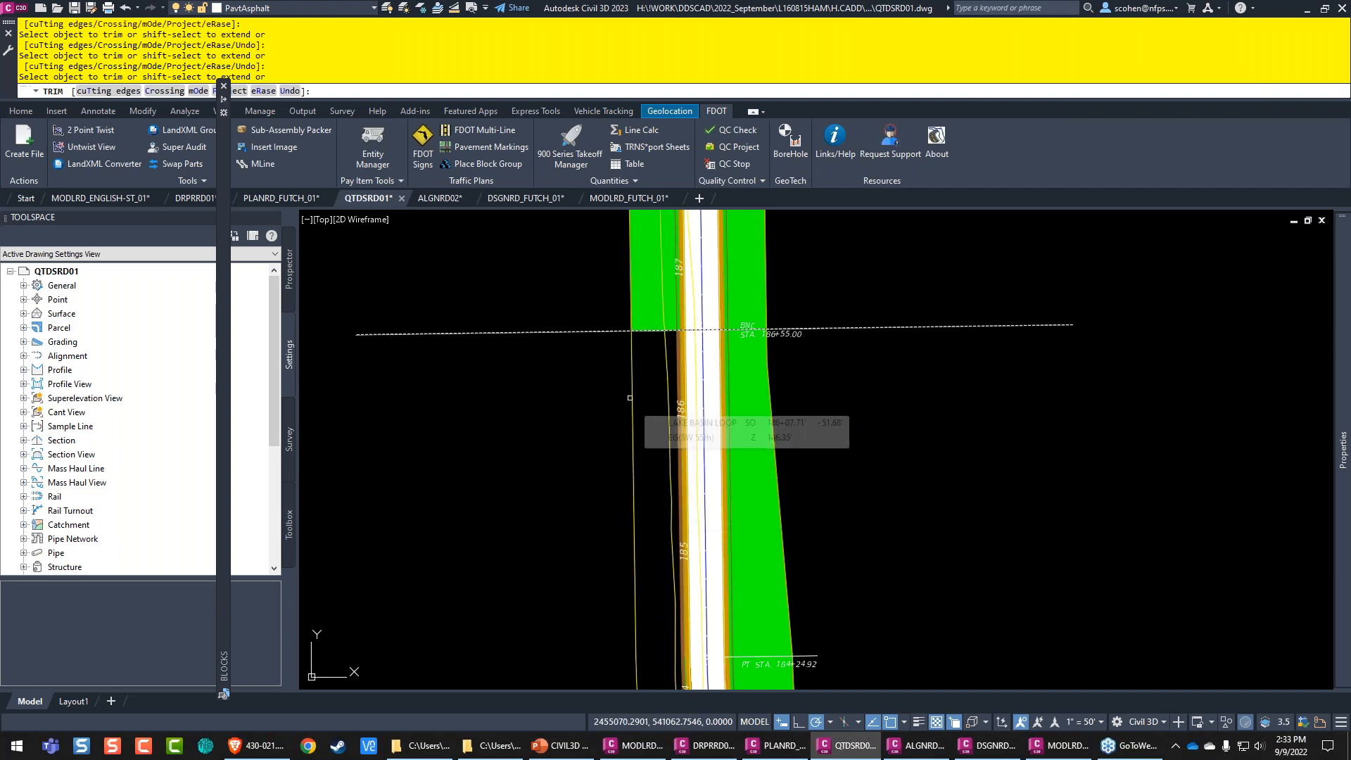
left_click(640, 410)
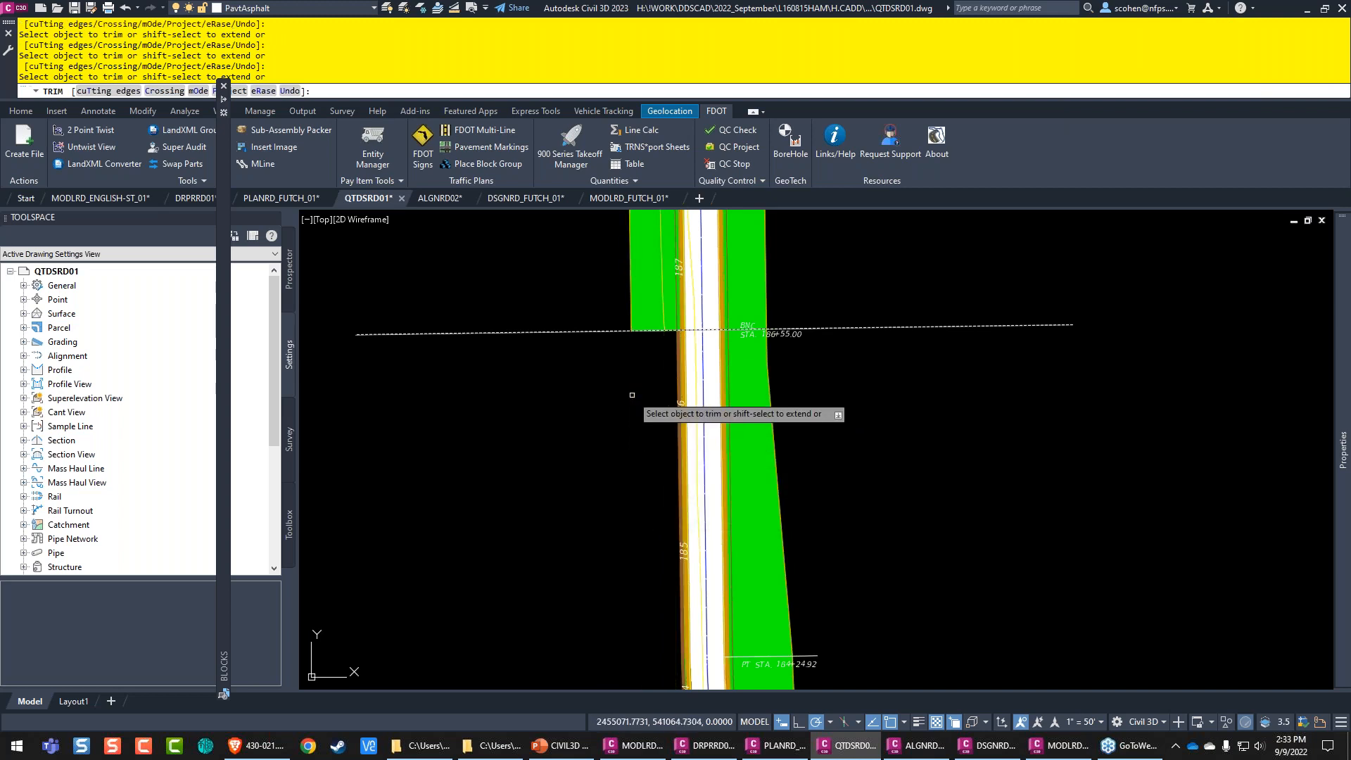
Step: Trim the white pavement hatch and the green and yellow hatches on the labeled side back to the STA. 186+55.00 line
left_click(694, 364)
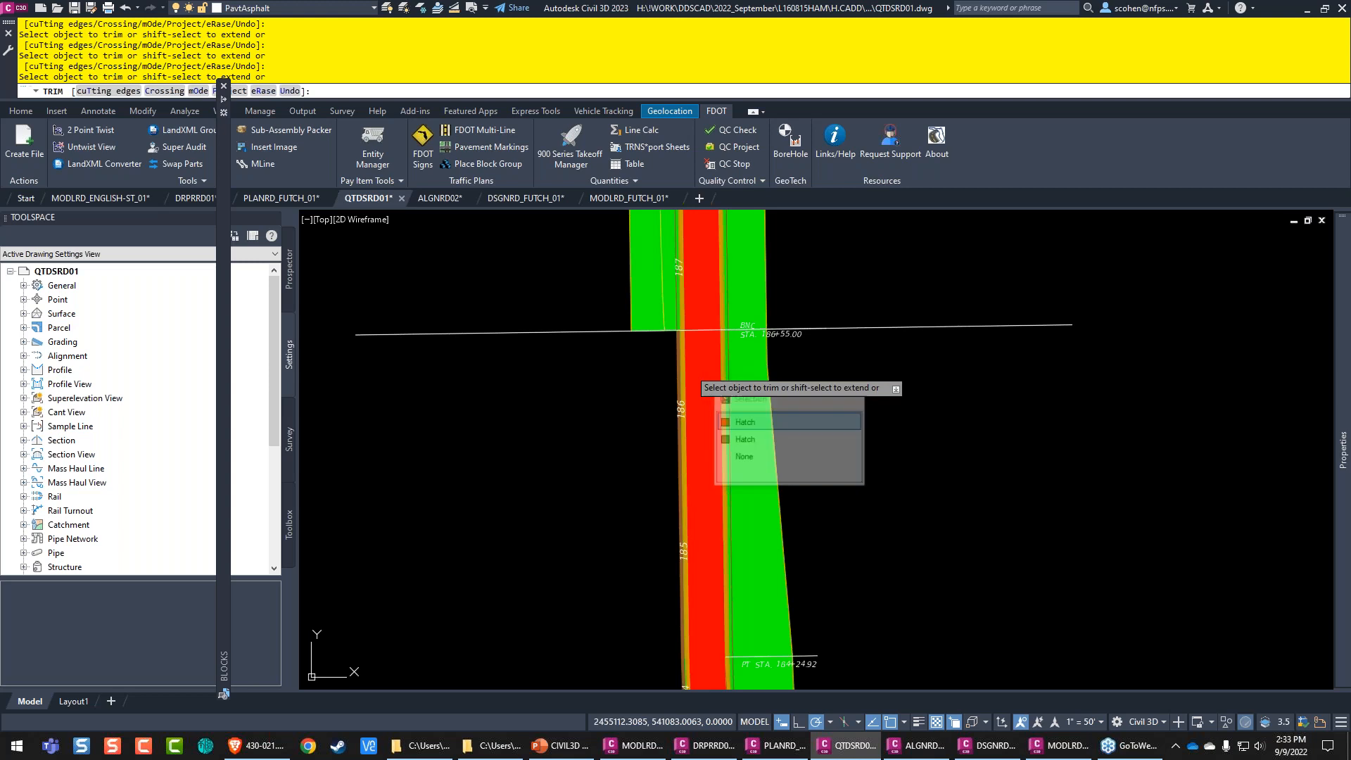
key("Return")
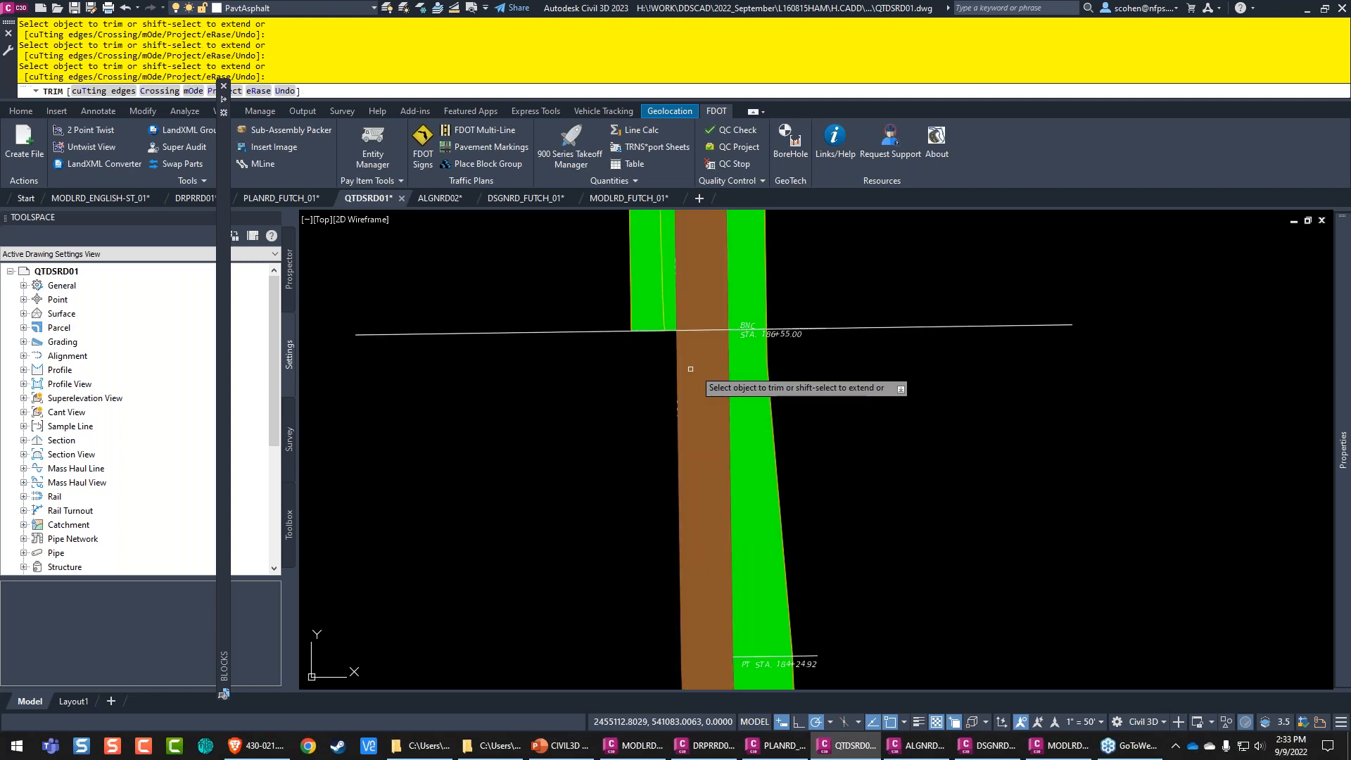
left_click(690, 369)
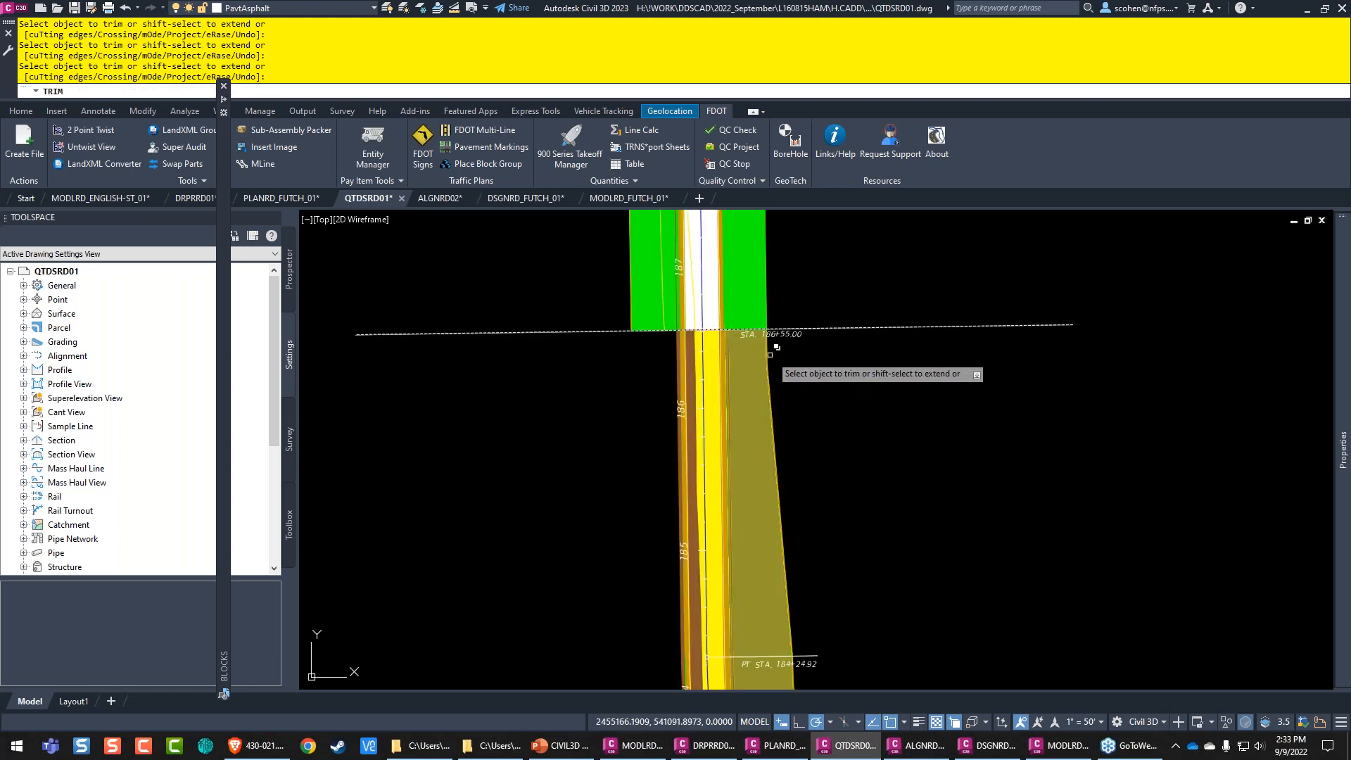
left_click(763, 365)
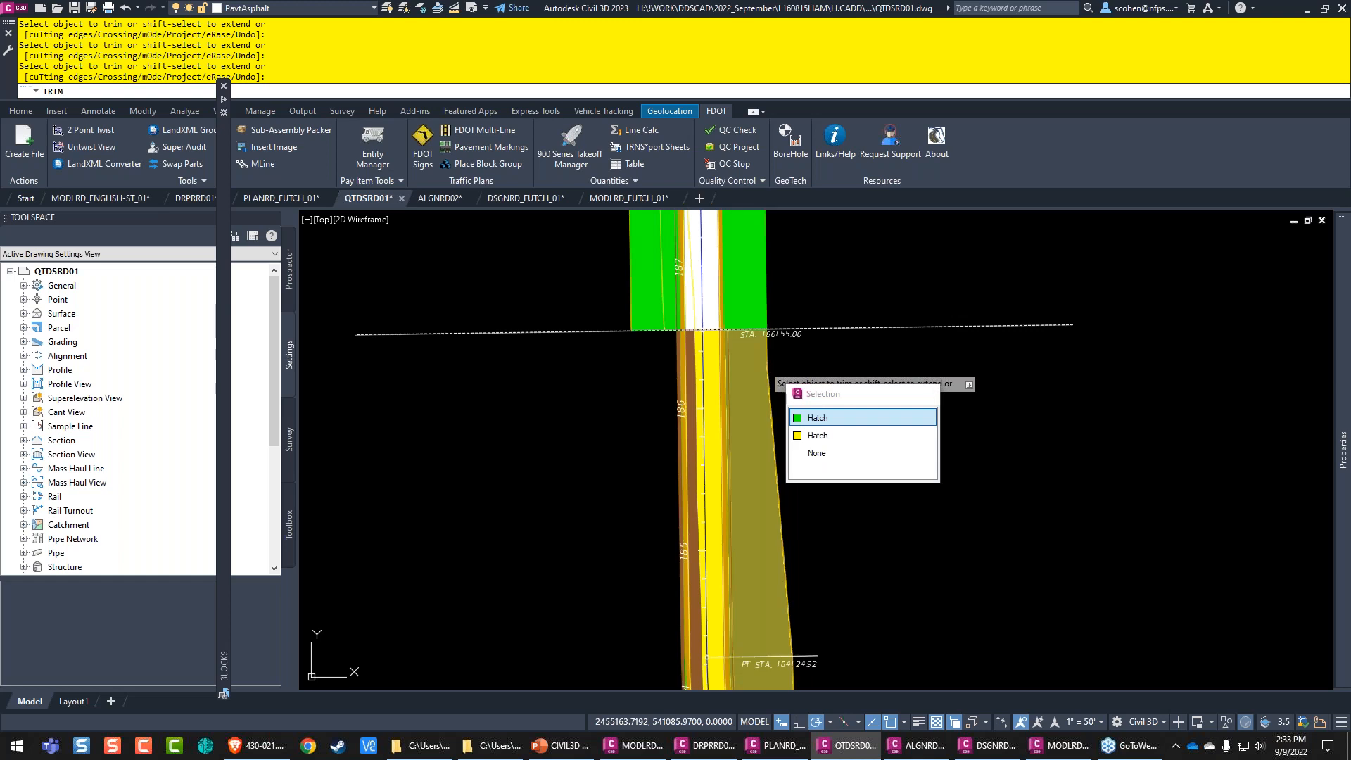
left_click(819, 435)
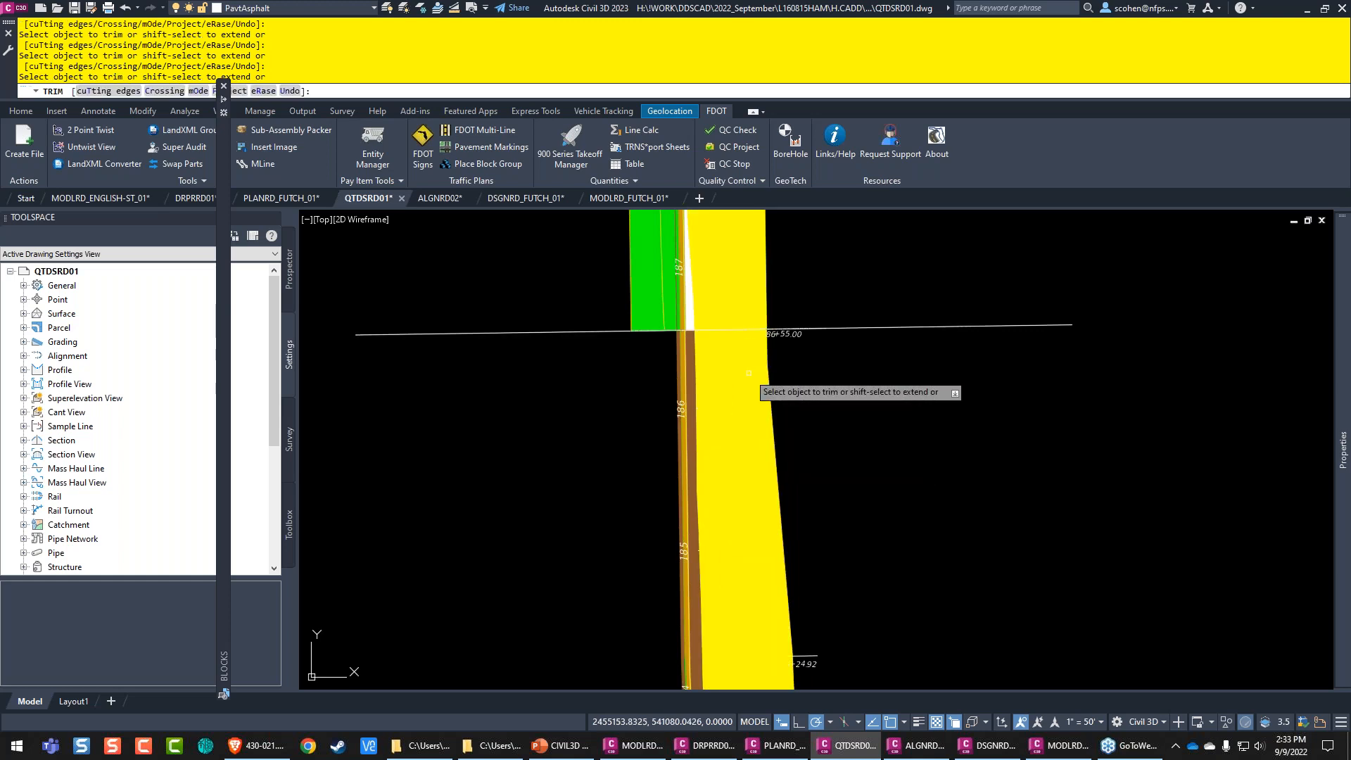
left_click(752, 370)
key("Return")
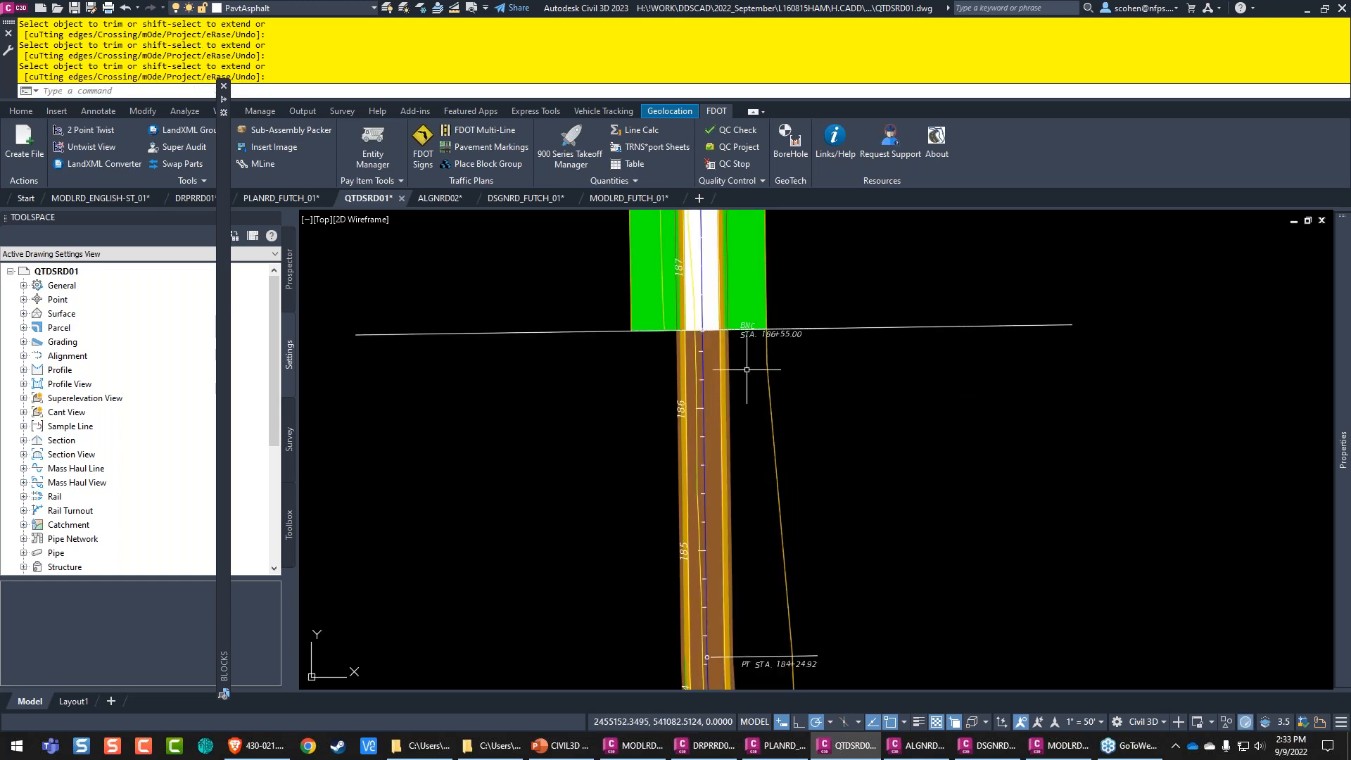
Step: Trim the brown hatch and the narrow hatch strip along the labeled-side pavement edge, using the STA. 186+55.00 line as cutting edge
key("Return")
type("t")
key("Return")
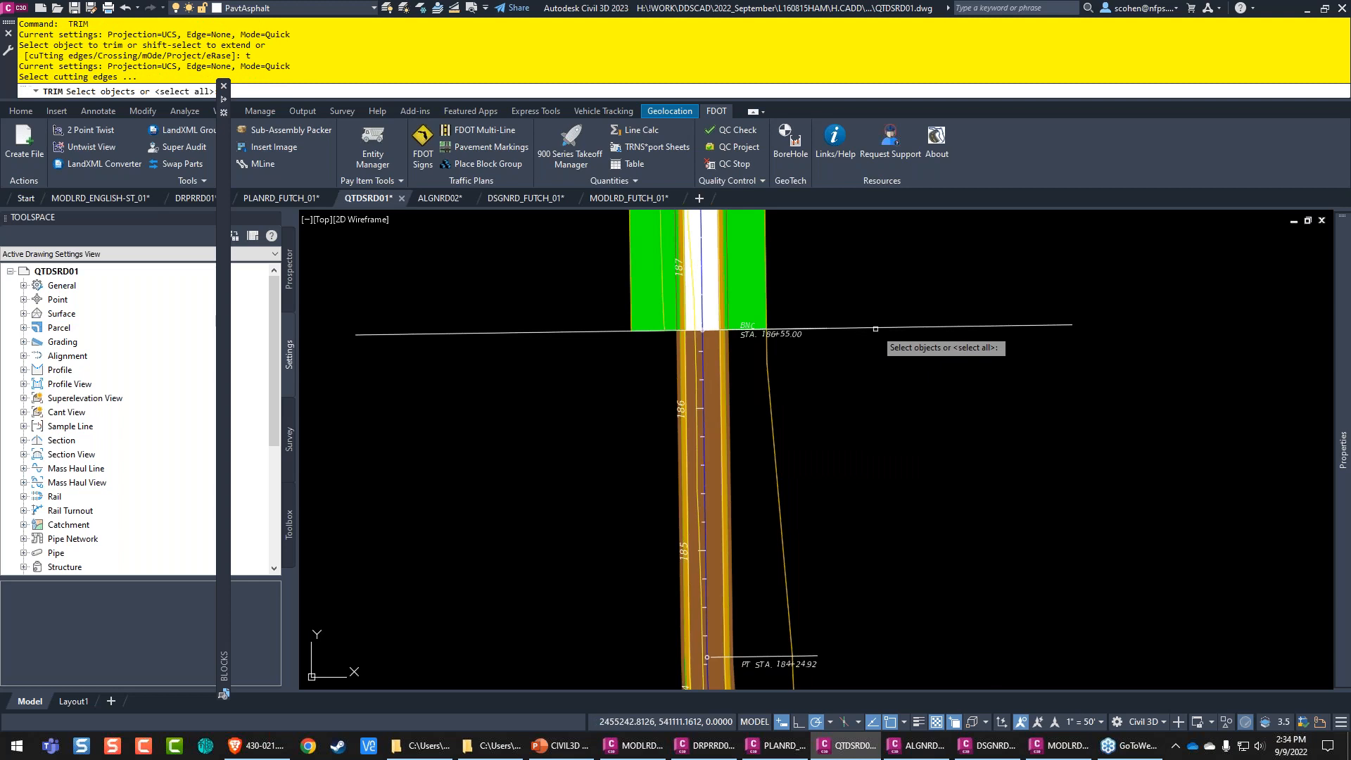
left_click(875, 329)
key("Return")
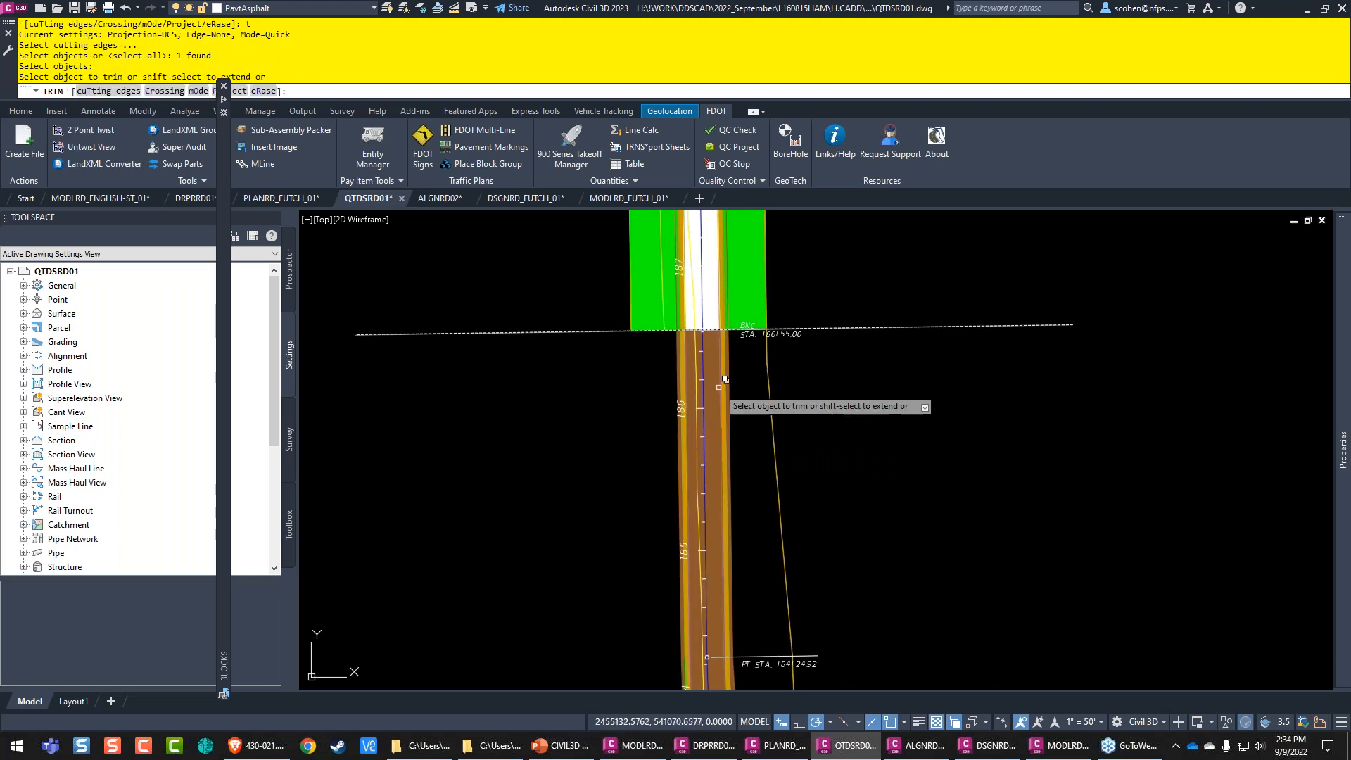
left_click(725, 387)
left_click(781, 440)
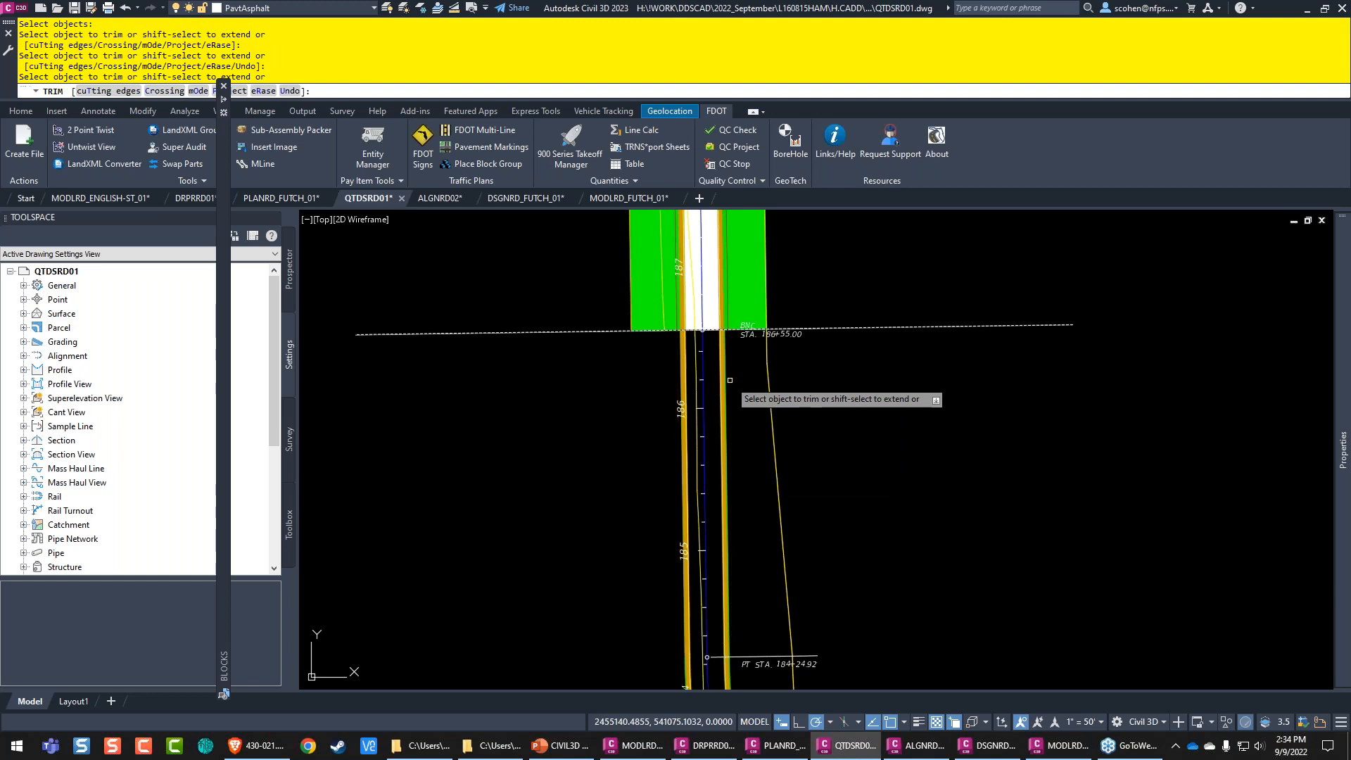
left_click(726, 385)
left_click(782, 439)
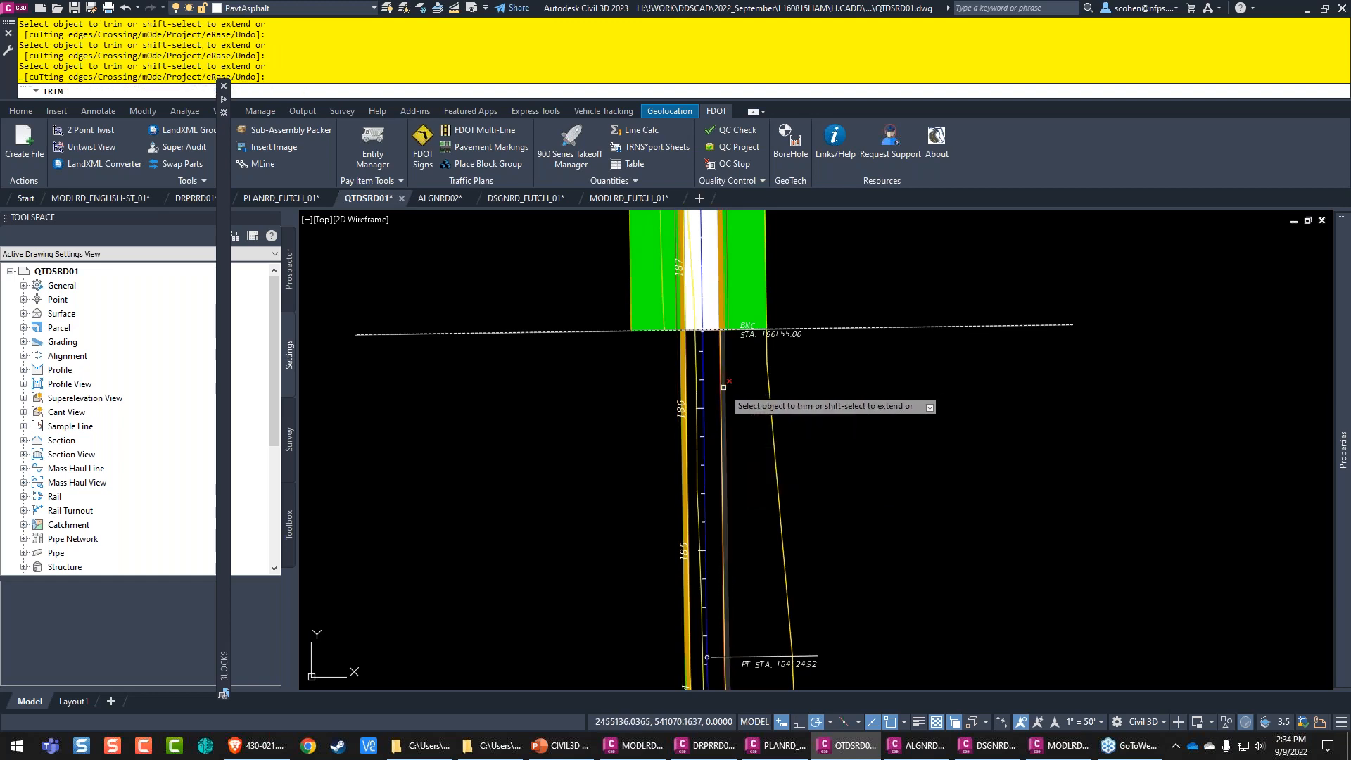
key("Escape")
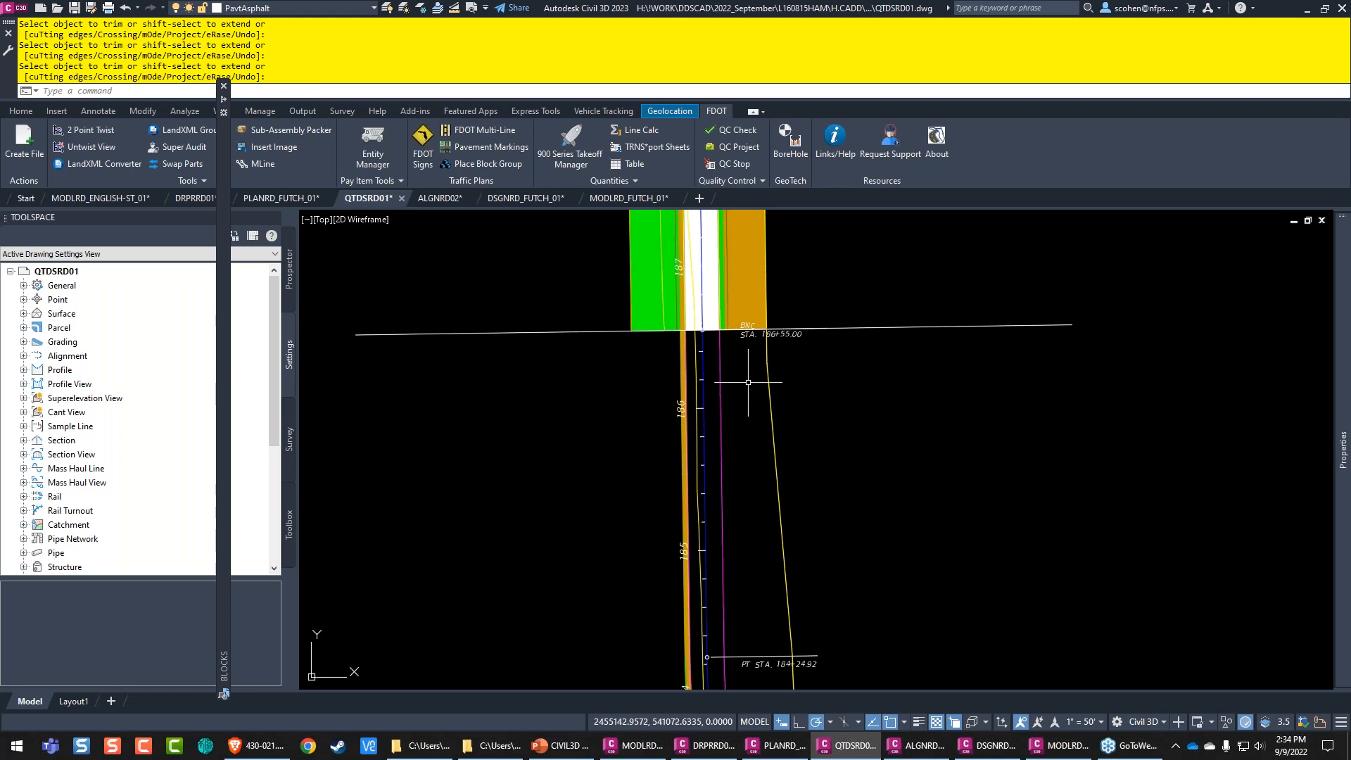
Step: Trim the overlapping orange and yellow boundary polylines on the road's labeled side back to the STA. 186+55.00 line
key("Return")
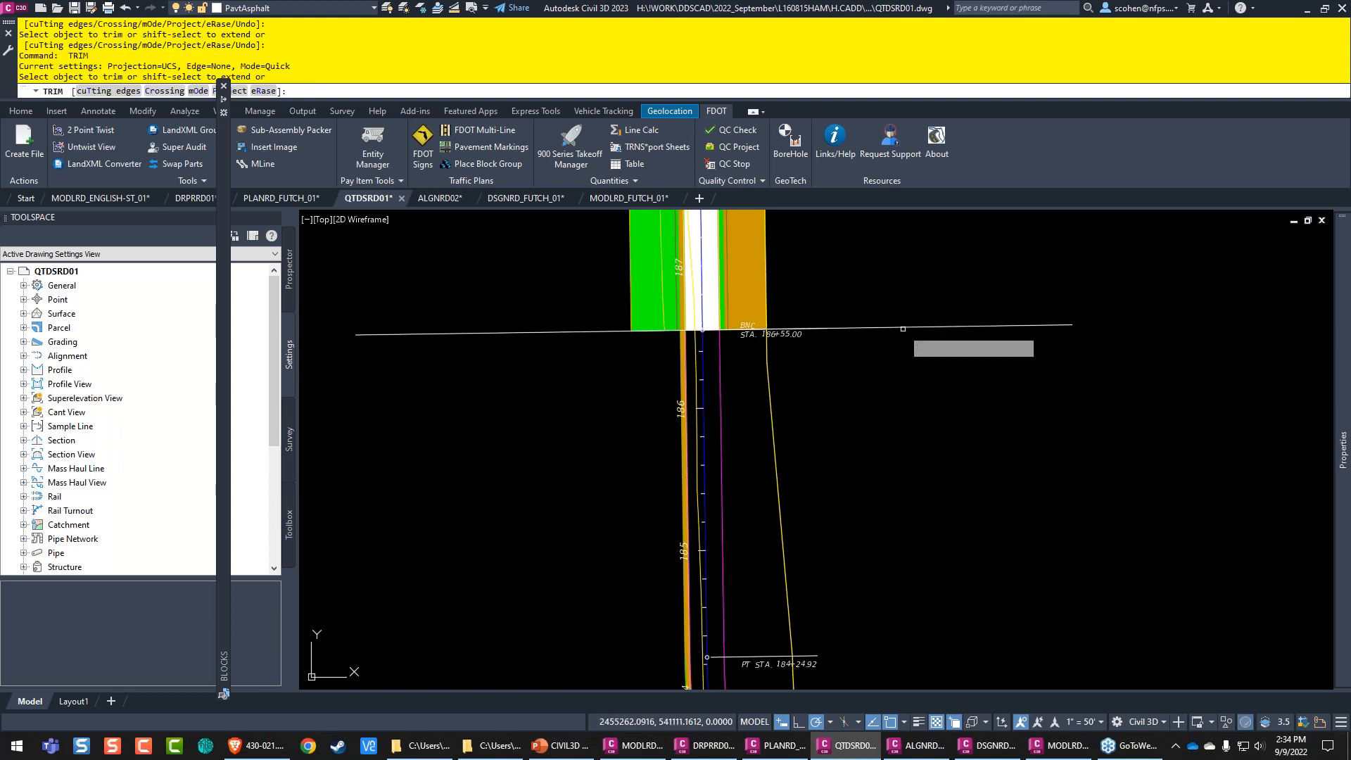
type("t")
key("Return")
left_click(903, 329)
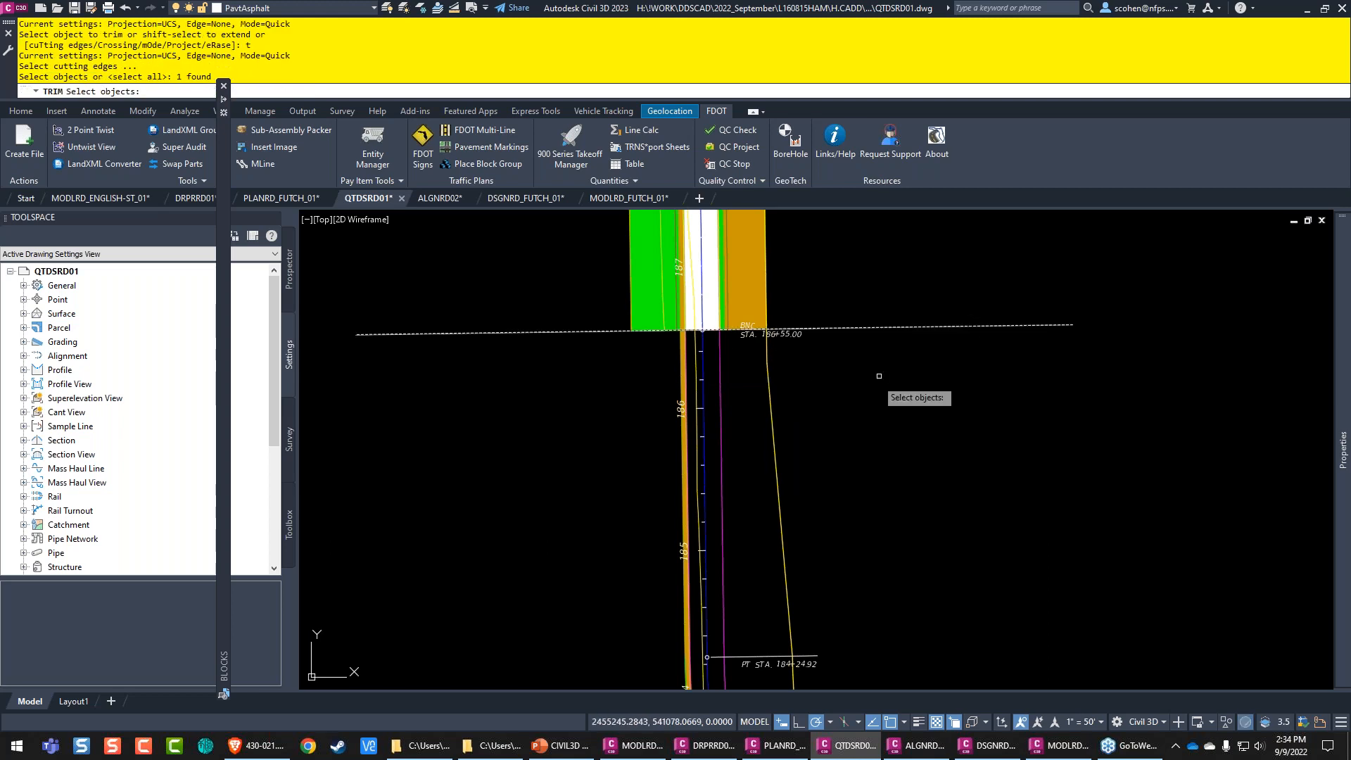
key("Return")
left_click(781, 442)
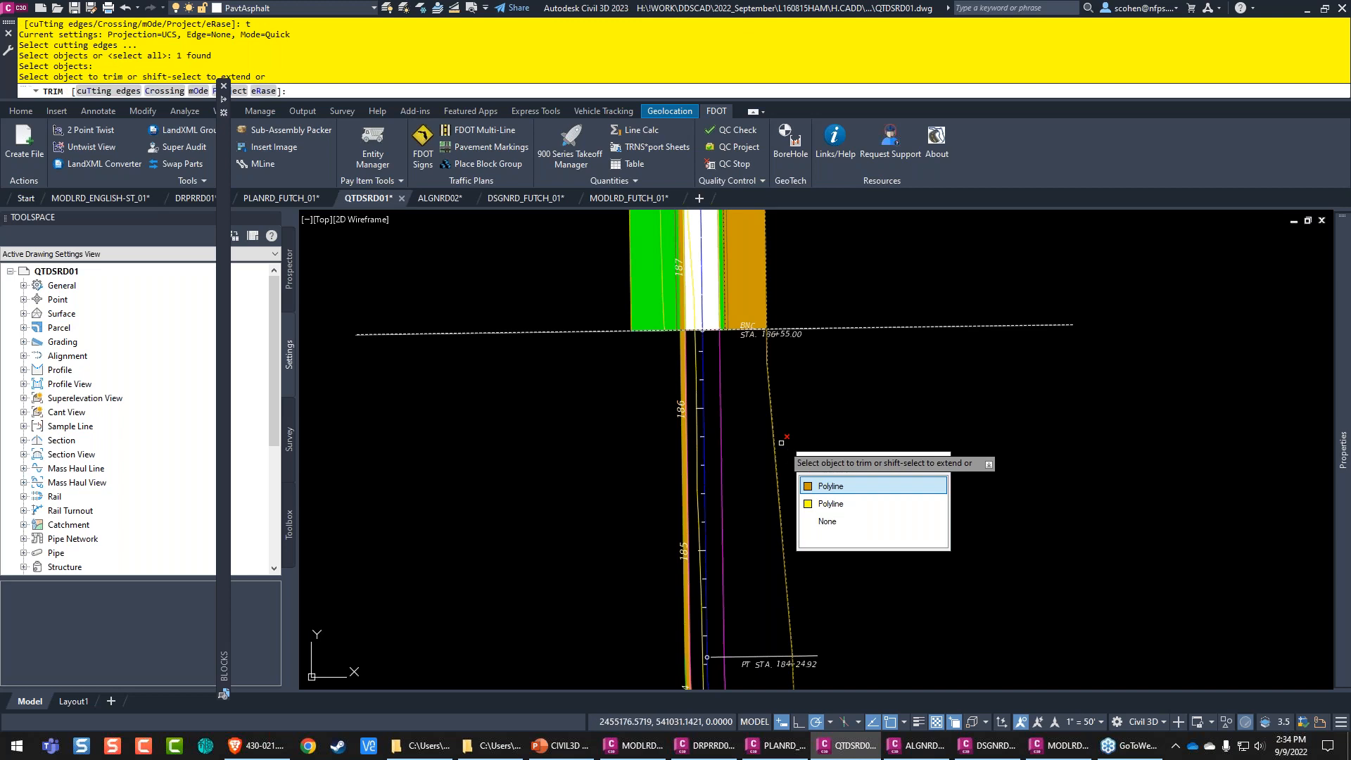
left_click(831, 486)
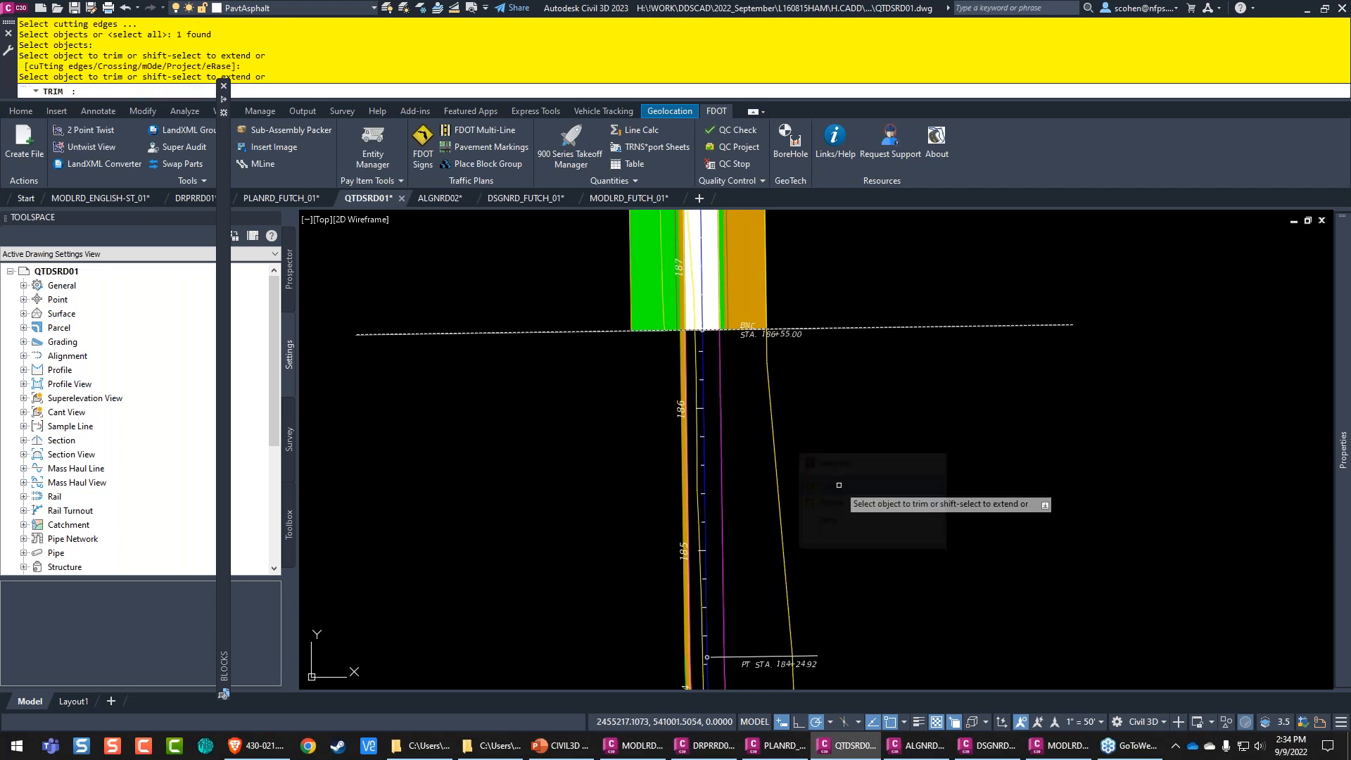
left_click(779, 514)
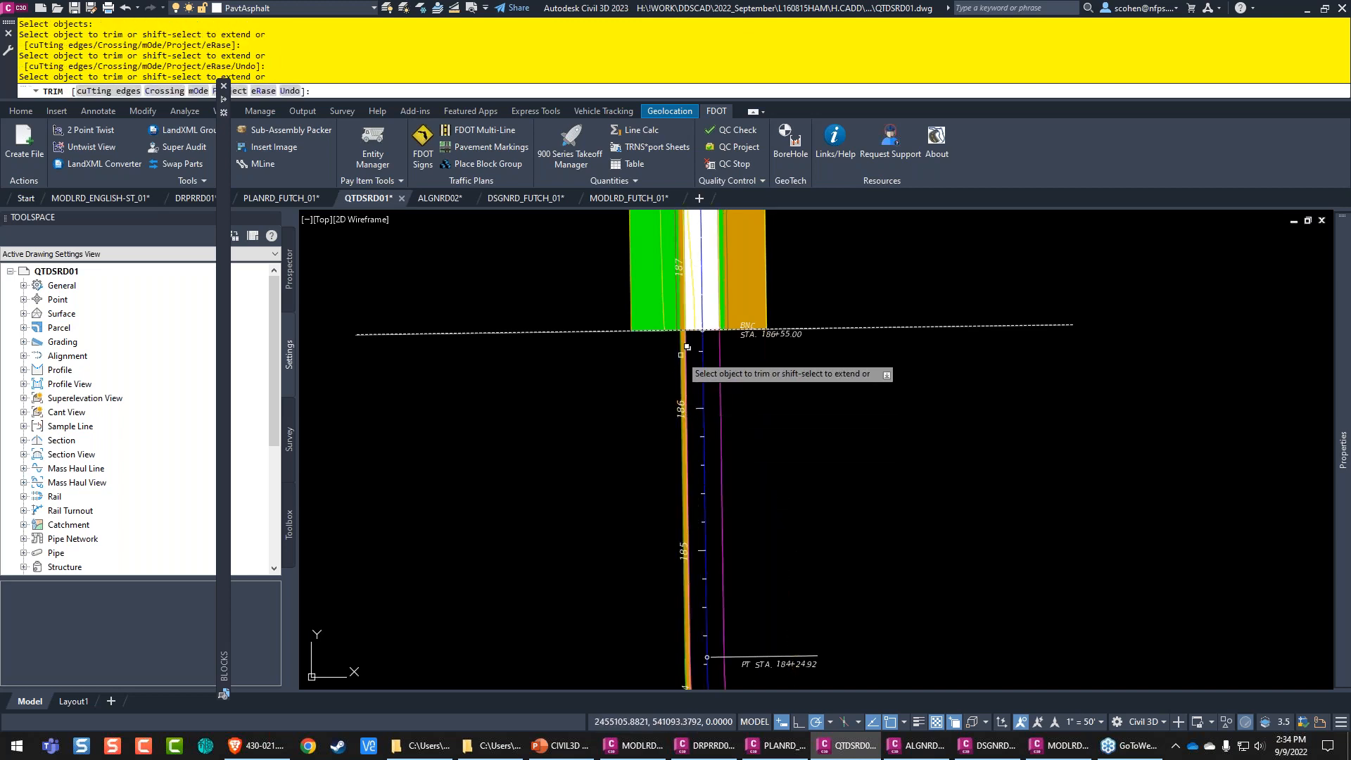
Step: Trim the narrow hatch strip beside the station 186 text and the remaining pavement edge lines below the STA. 186+55.00 line
scroll(687, 348, "up", 5)
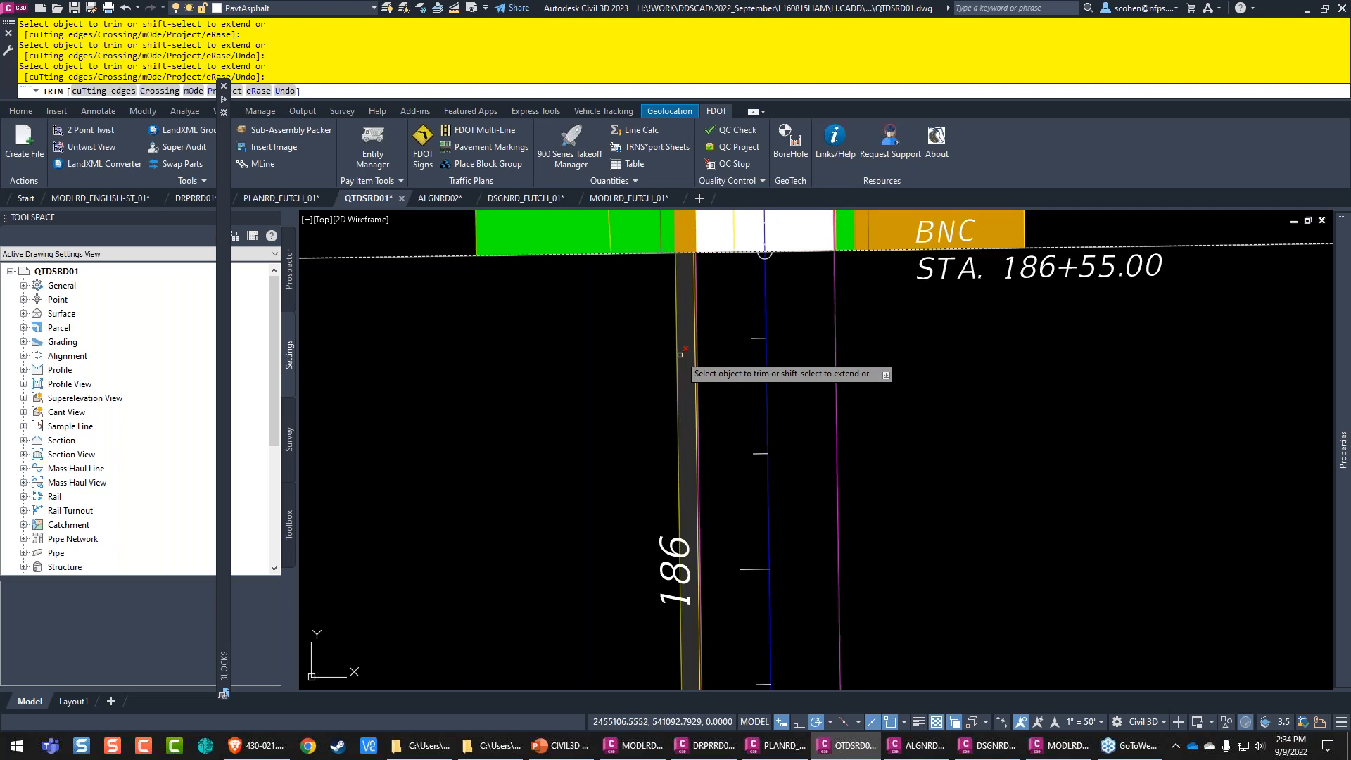
left_click(680, 355)
left_click(710, 413)
left_click(712, 328)
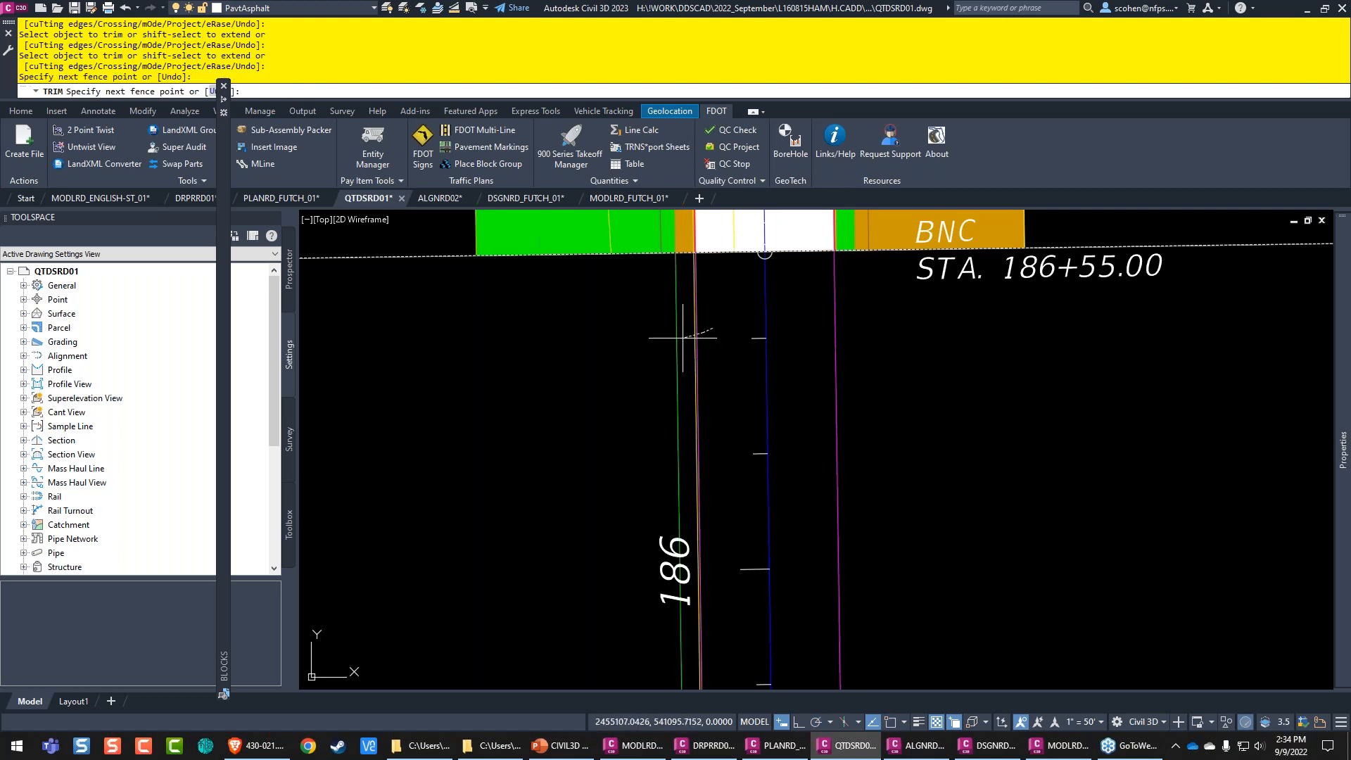
key("Return")
scroll(853, 398, "down", 6)
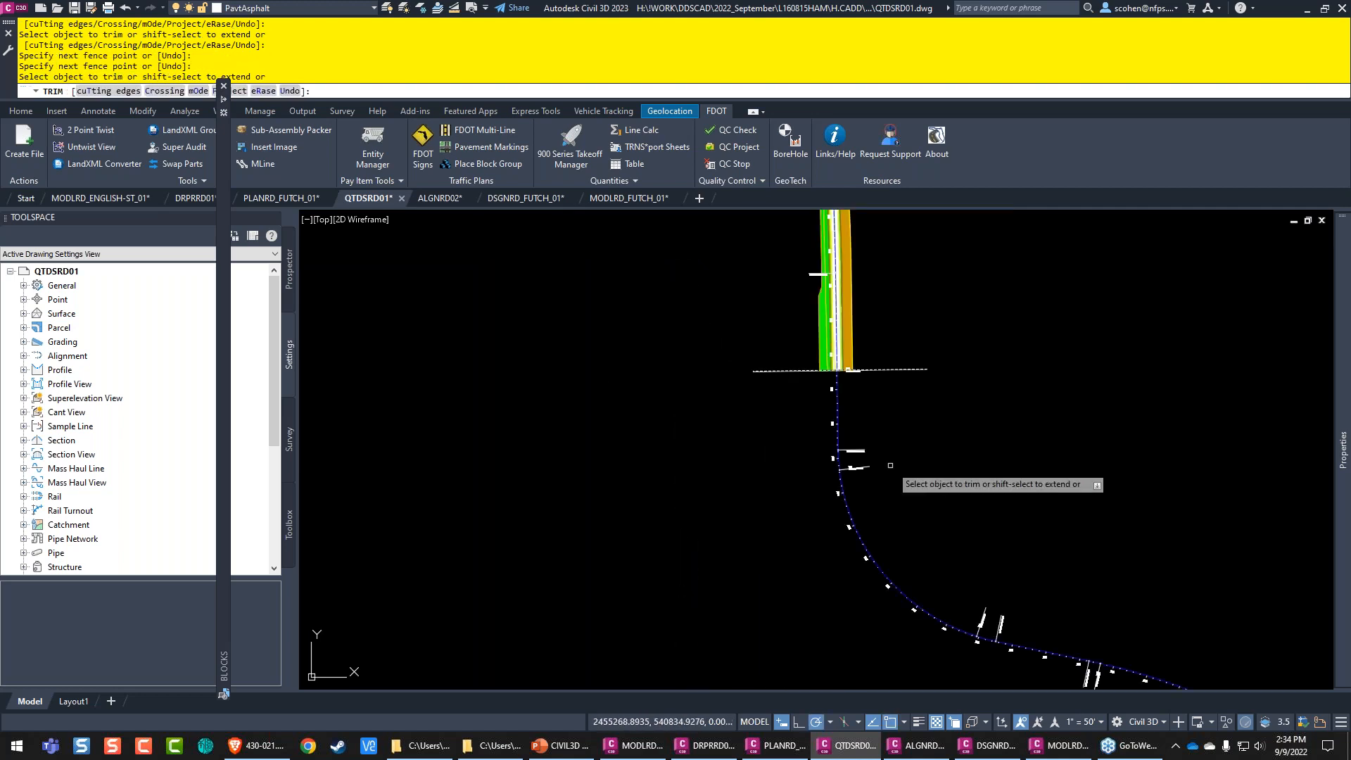
key("Escape")
key("Escape")
key("Escape")
Step: Bring up the Analyze tools that contain the quantity takeoff commands
scroll(939, 430, "down", 2)
middle_click_drag(943, 428, 756, 395)
scroll(625, 323, "up", 4)
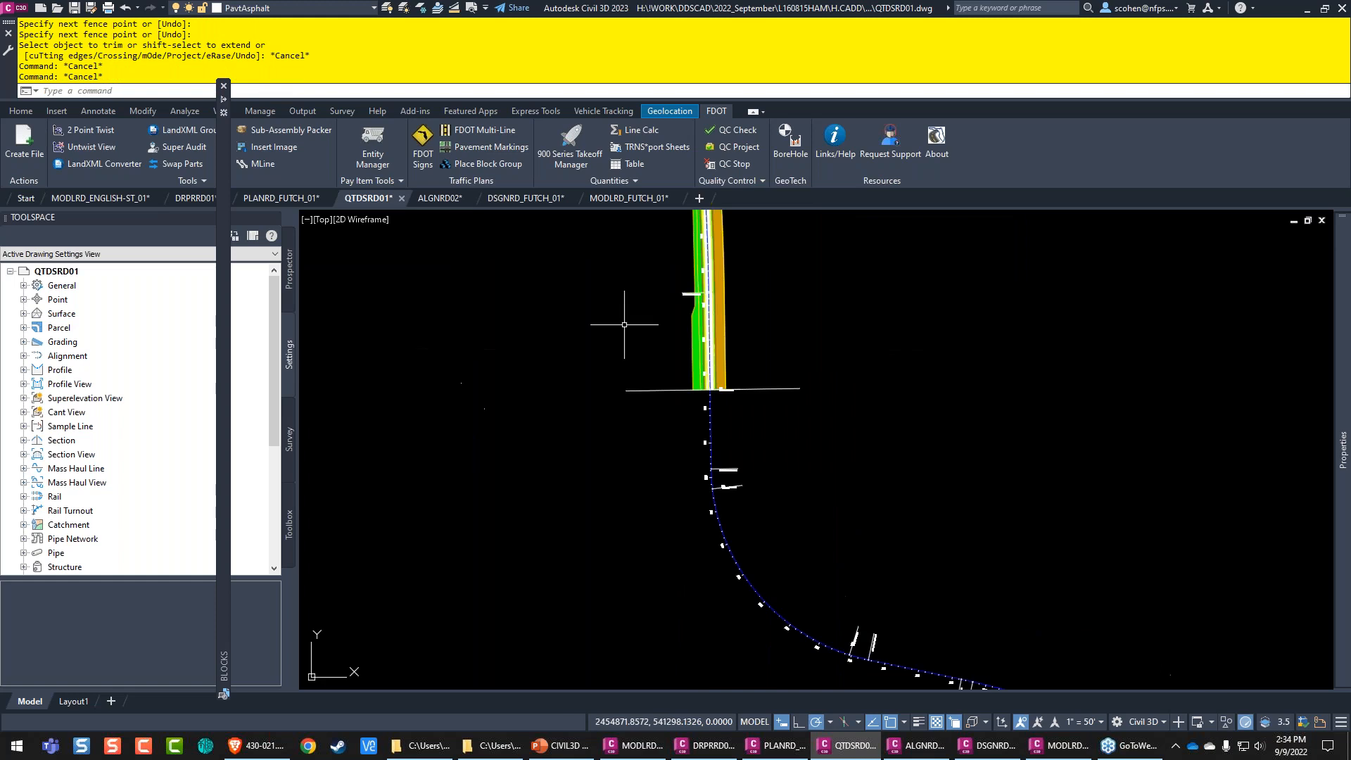
mouse_move(760, 441)
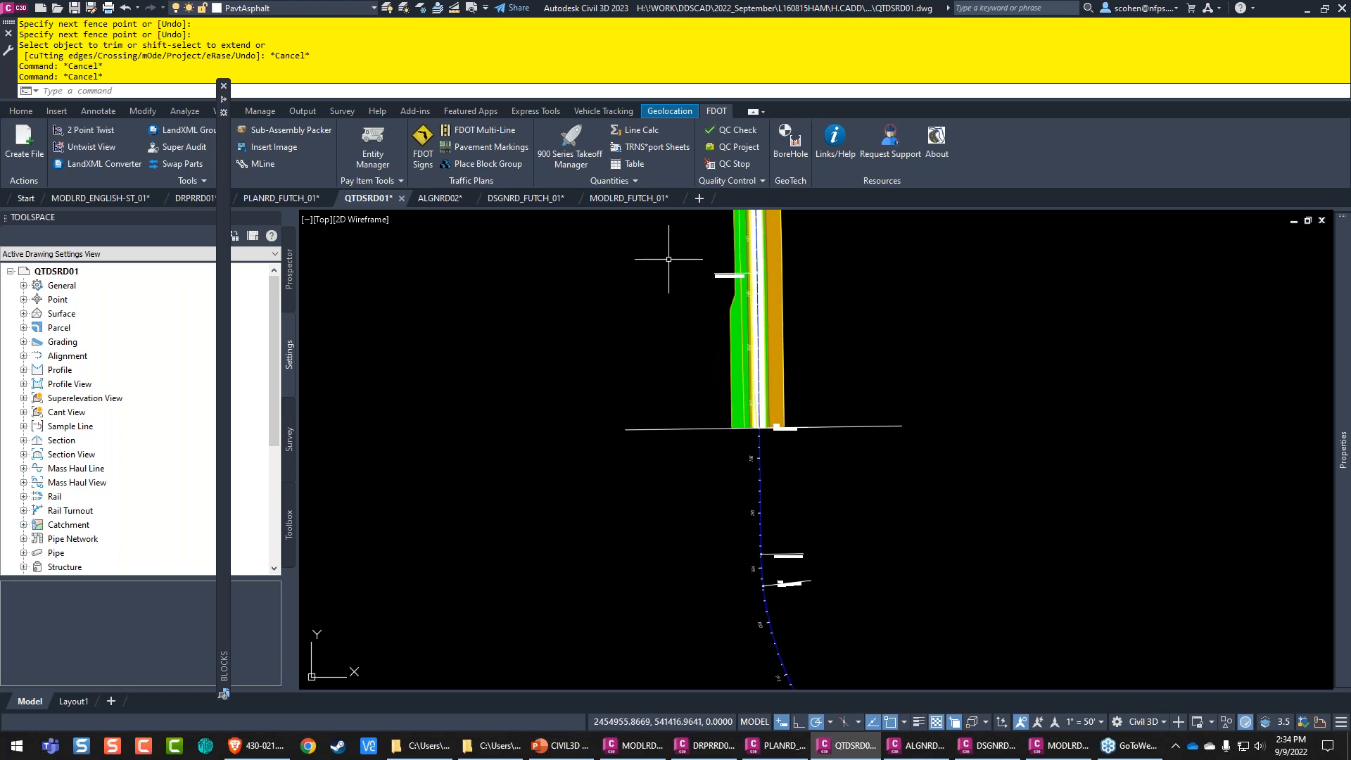
left_click(202, 107)
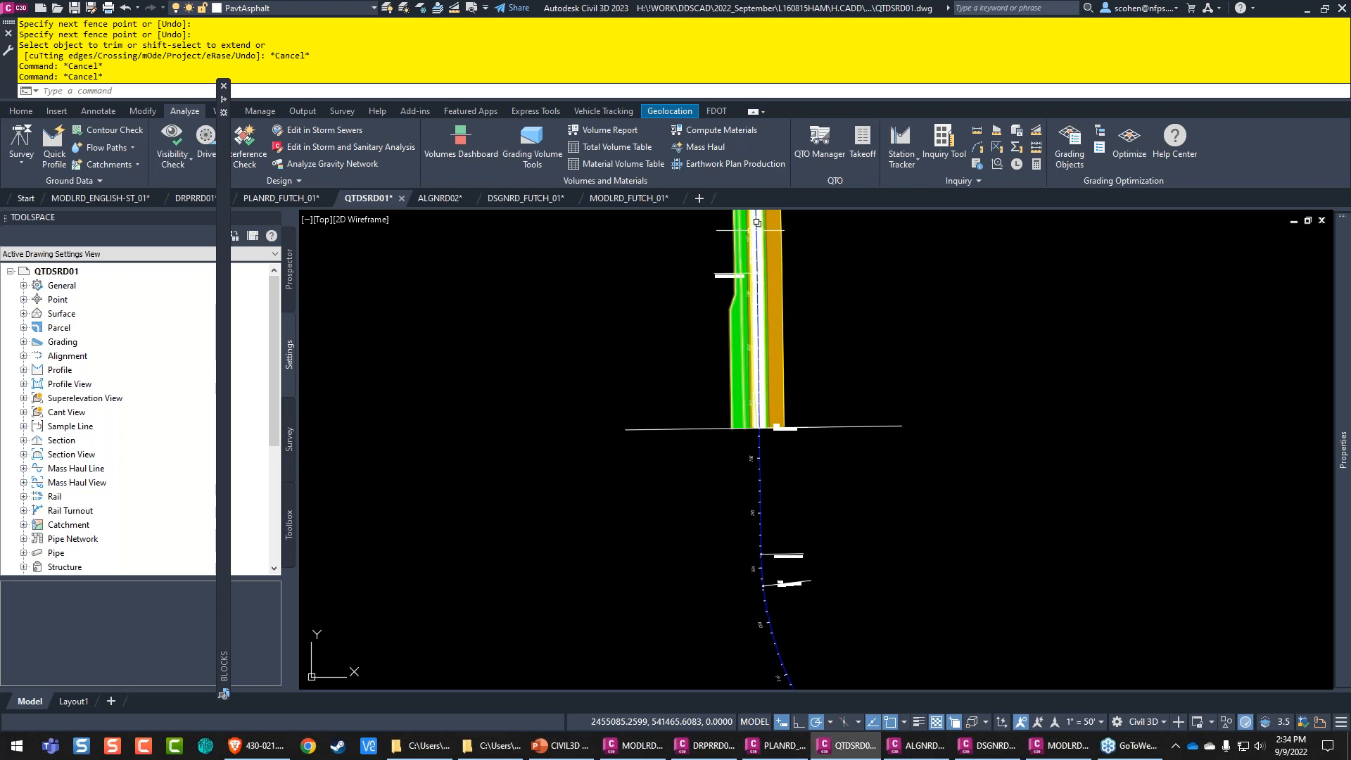
Step: Open the QTO Manager and set the Florida DOT pay item file to AECMERGE.XML from the FDOT2023.C3D Data\Pay Item Data folder
left_click(819, 144)
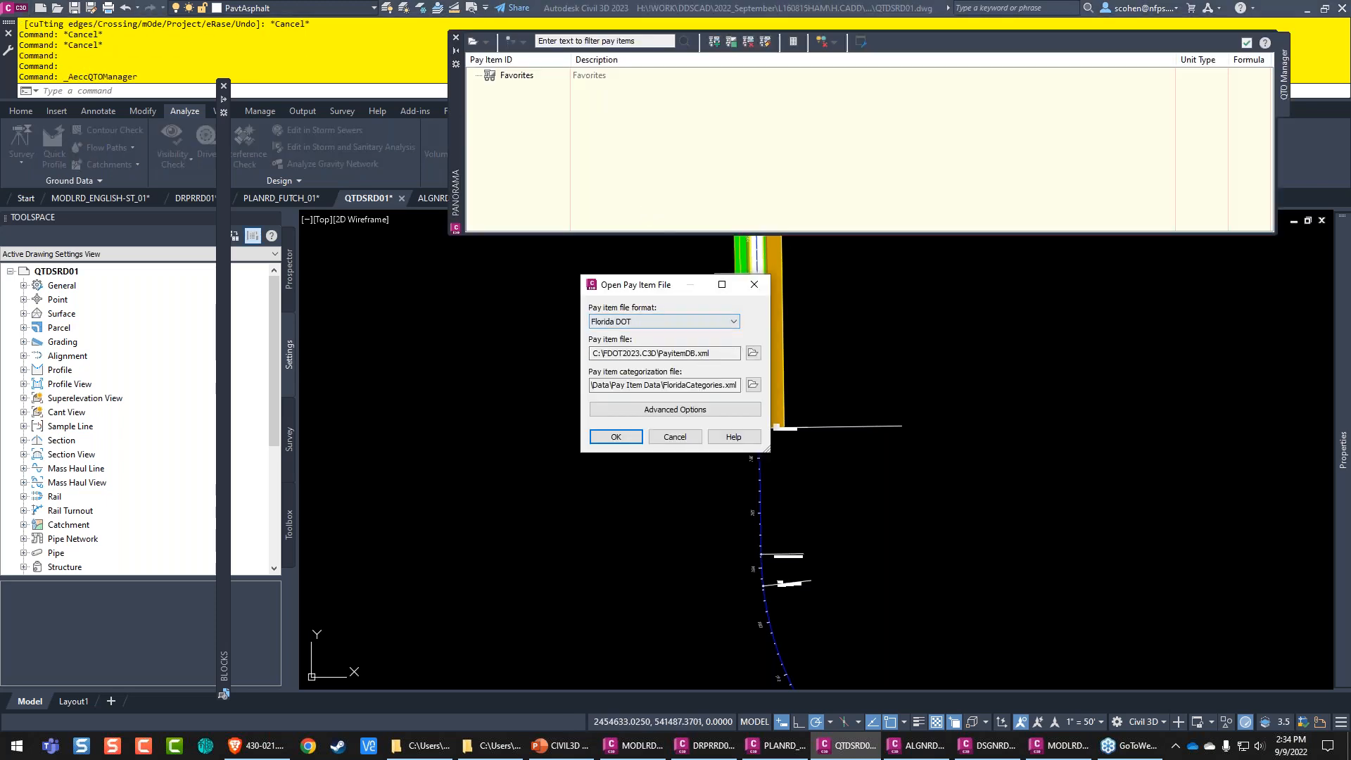
left_click(753, 355)
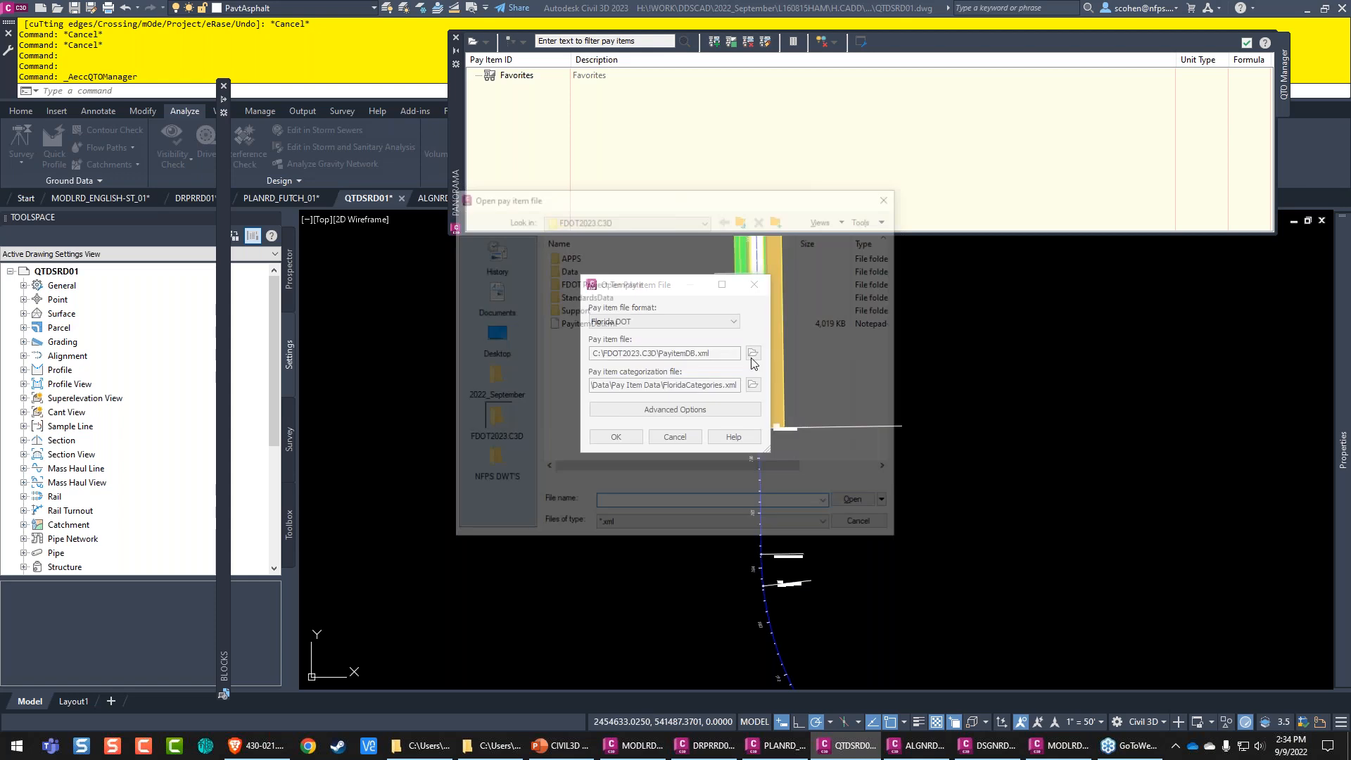
left_click(633, 220)
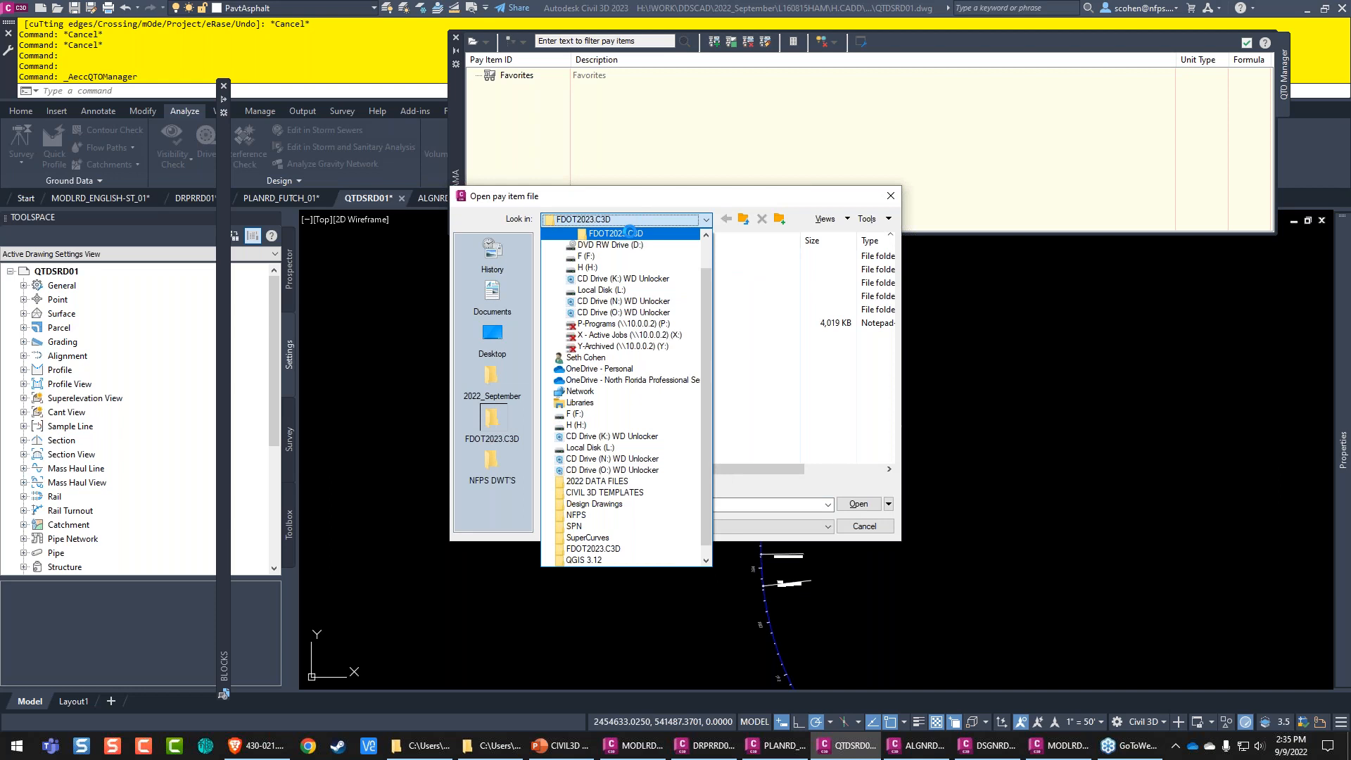
left_click(633, 233)
double_click(583, 270)
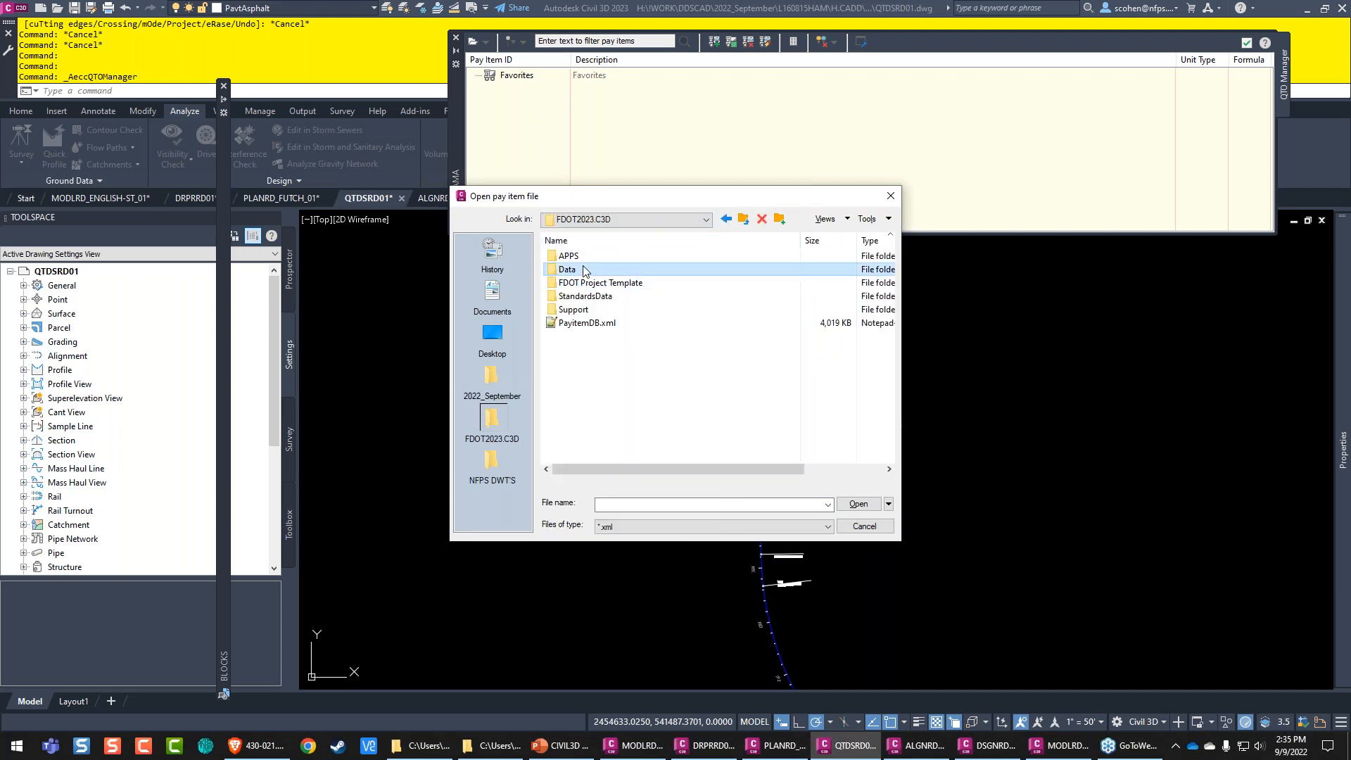
double_click(595, 337)
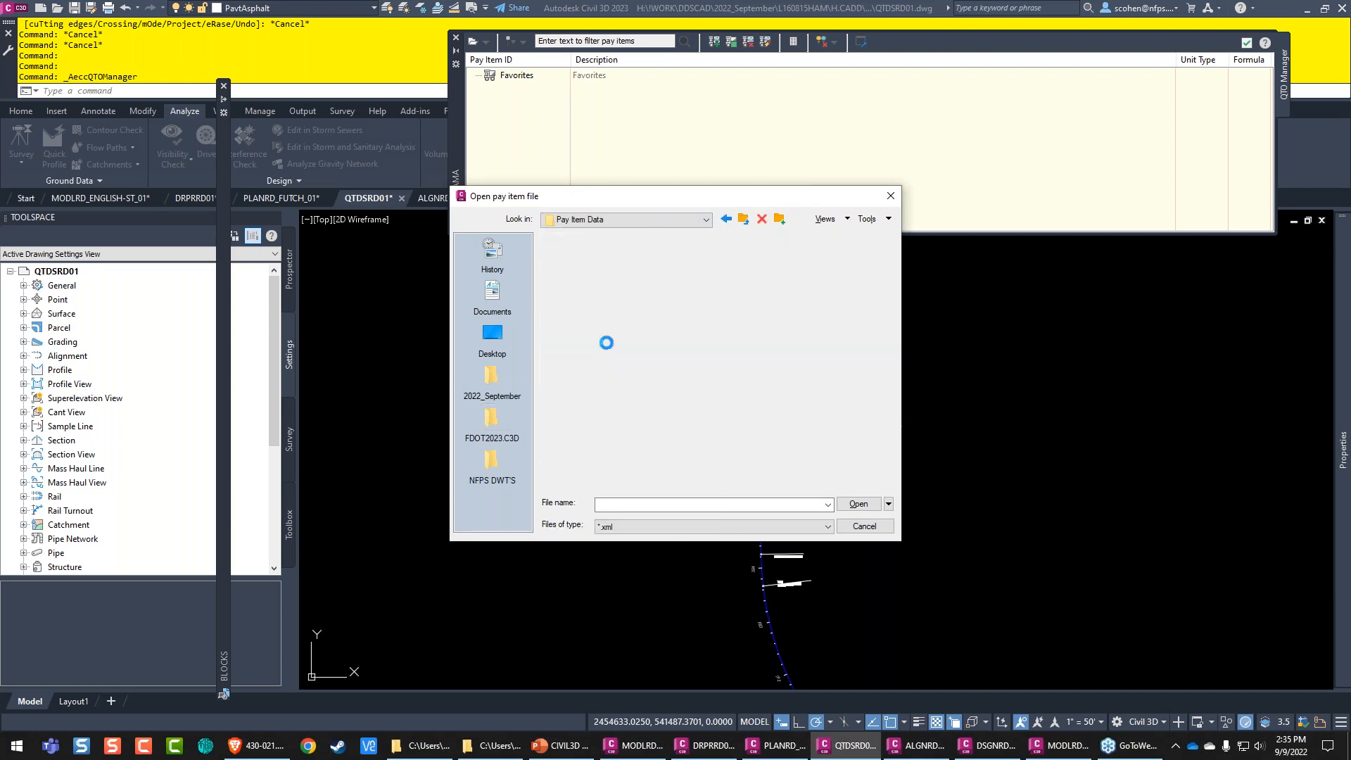
double_click(607, 257)
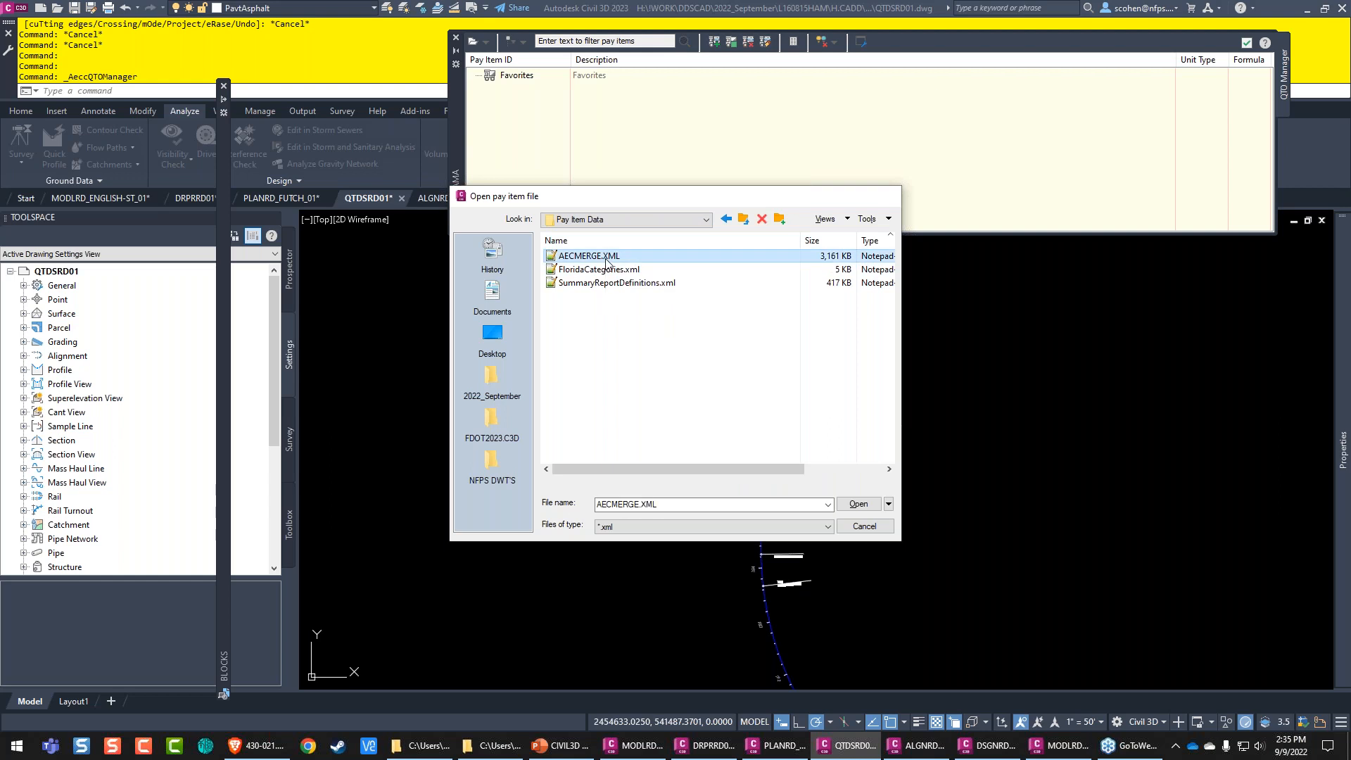
Step: Choose FloridaCategories.xml as the pay item categorization file and load the pay item list
left_click(753, 385)
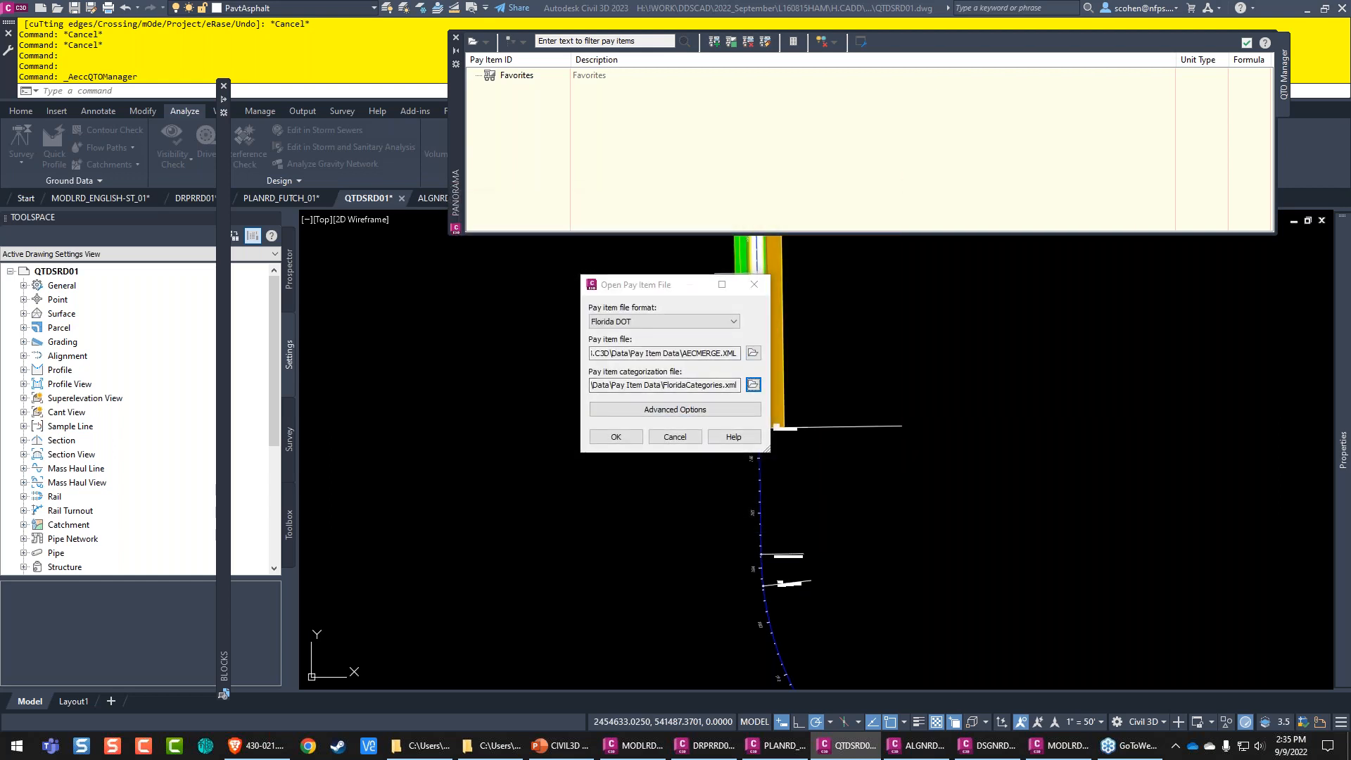
double_click(598, 269)
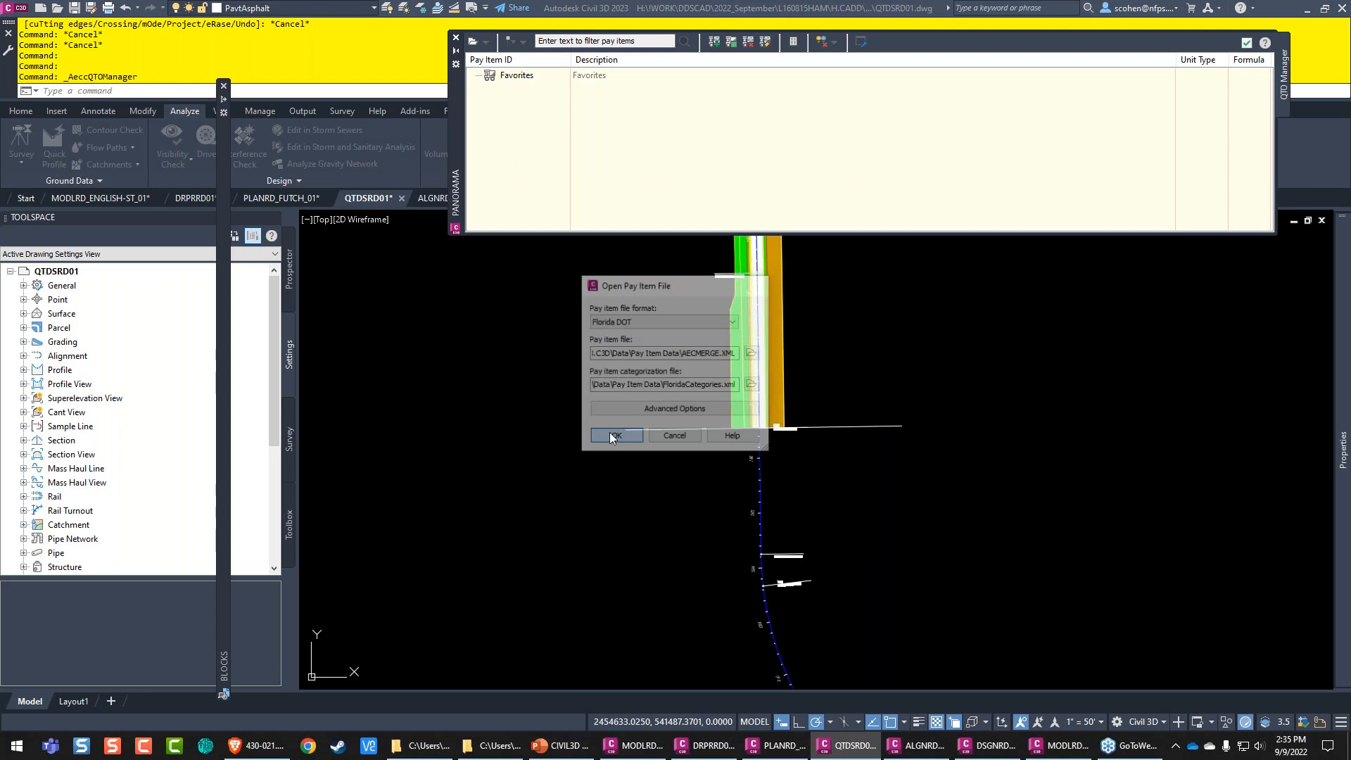
left_click(611, 436)
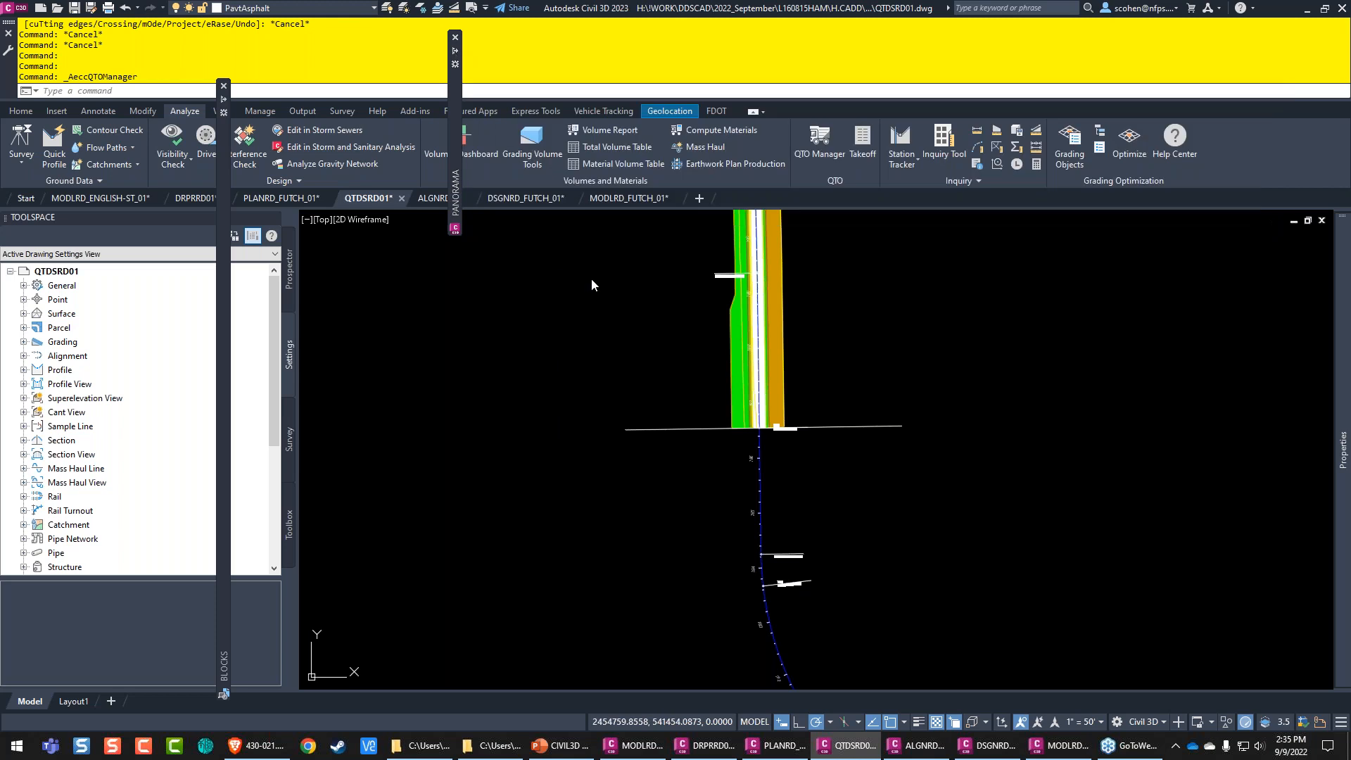
Step: Compute a summary quantity takeoff with the whole drawing as extents and the selected-pay-items-only restriction turned off
left_click(863, 141)
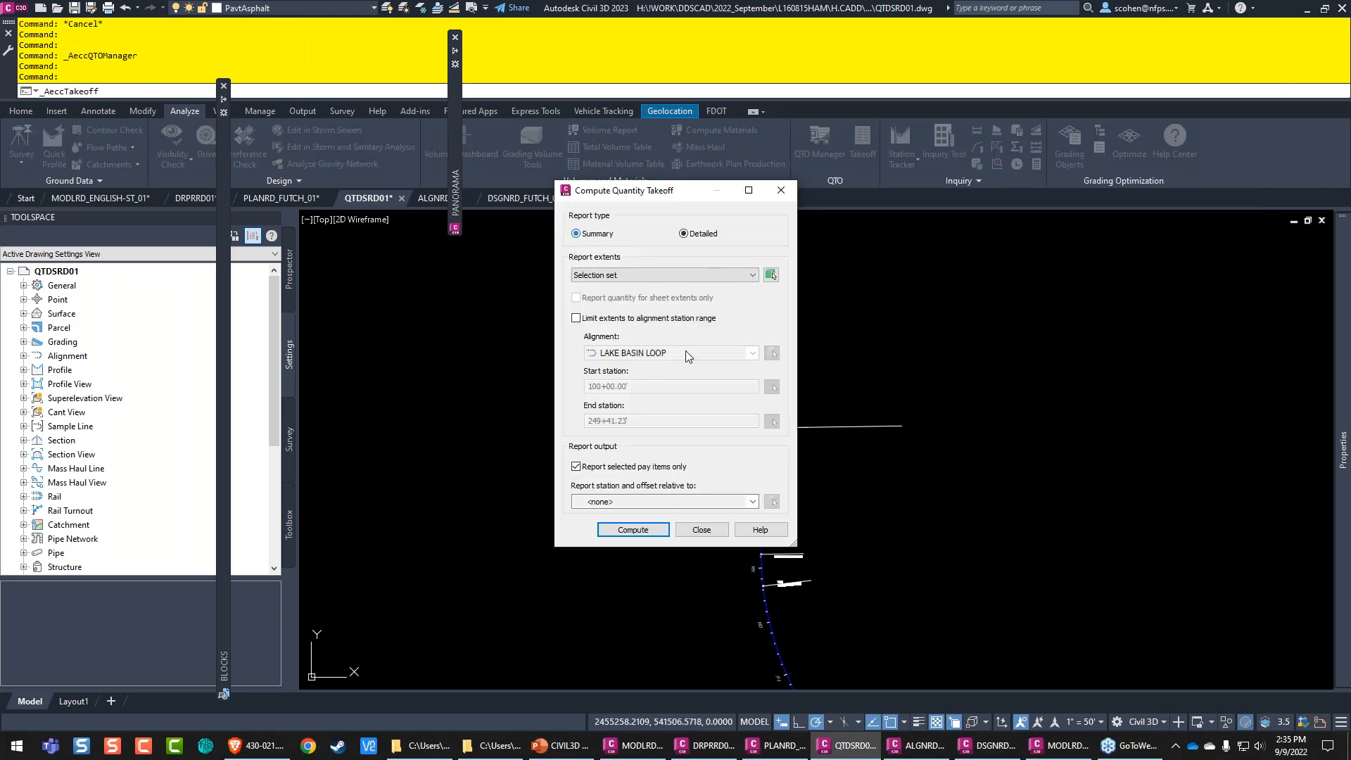
left_click(683, 274)
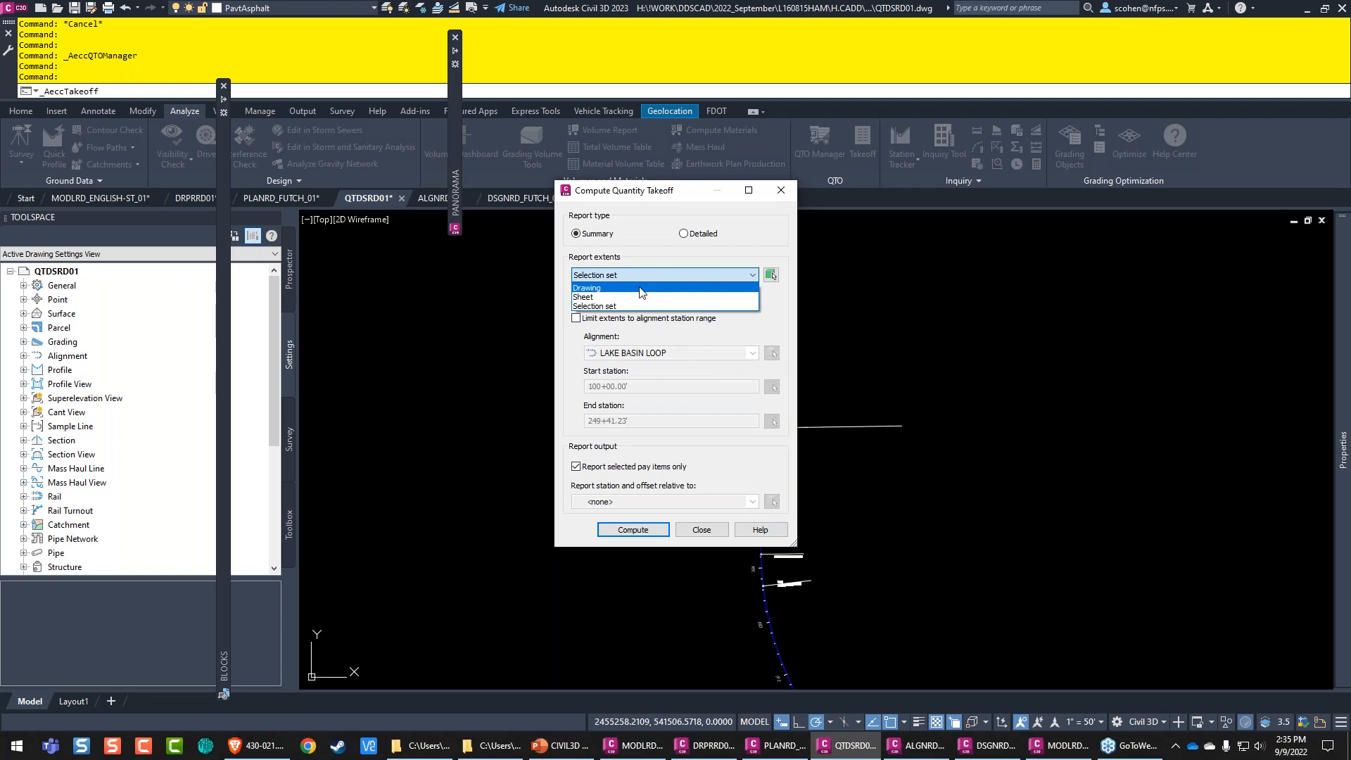
left_click(641, 288)
left_click(603, 468)
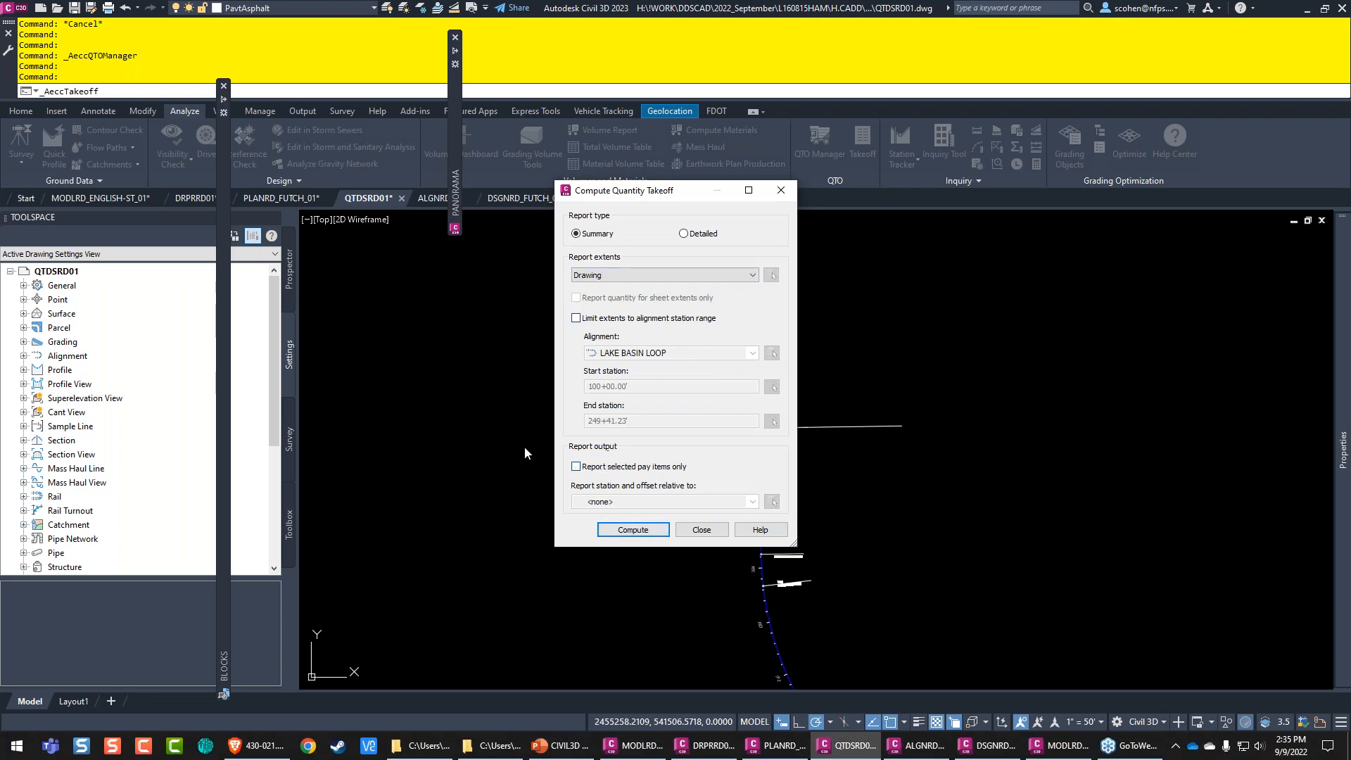
left_click(627, 530)
Step: Review the pay item quantities in an enlarged report using the Summary (HTML).xsl format, and close the takeoff
left_click(549, 502)
left_click(546, 535)
left_click_drag(732, 226, 512, 75)
left_click_drag(678, 378, 1277, 618)
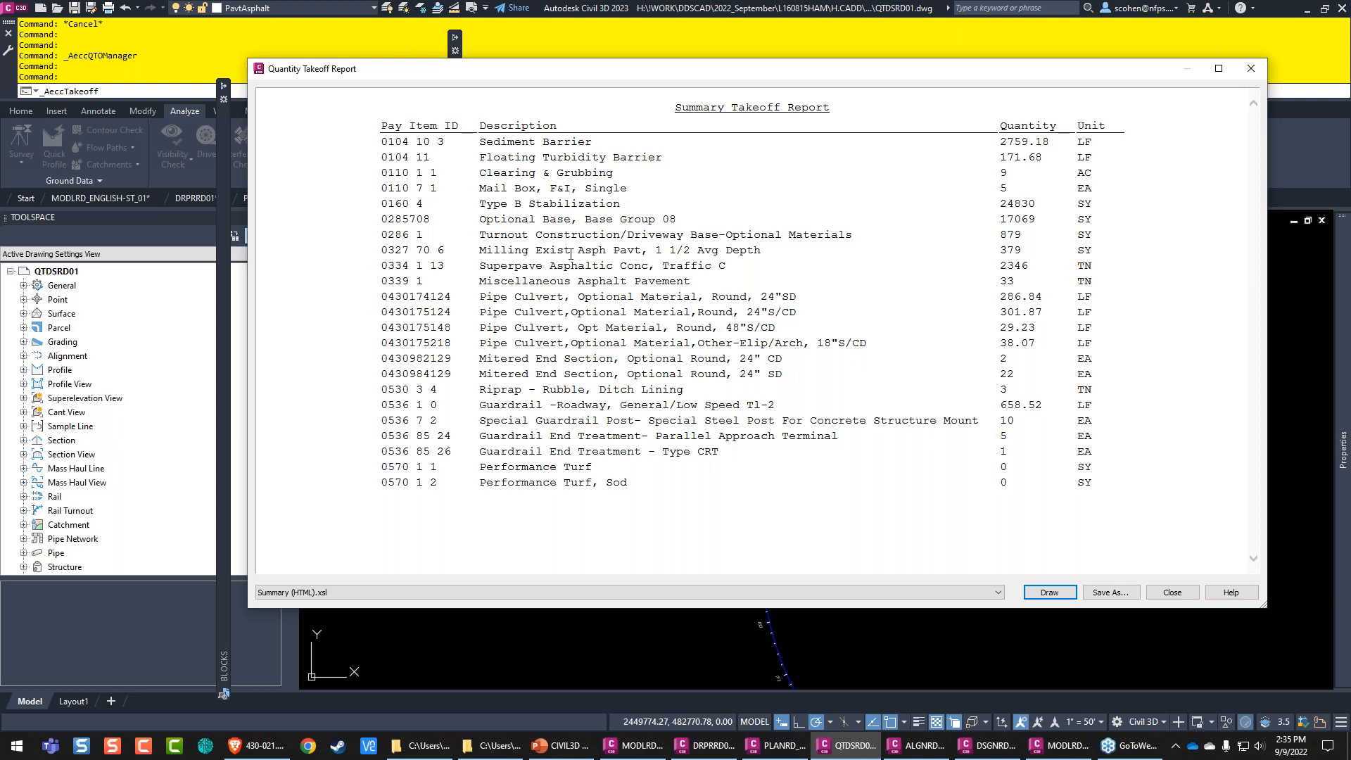
left_click(1239, 76)
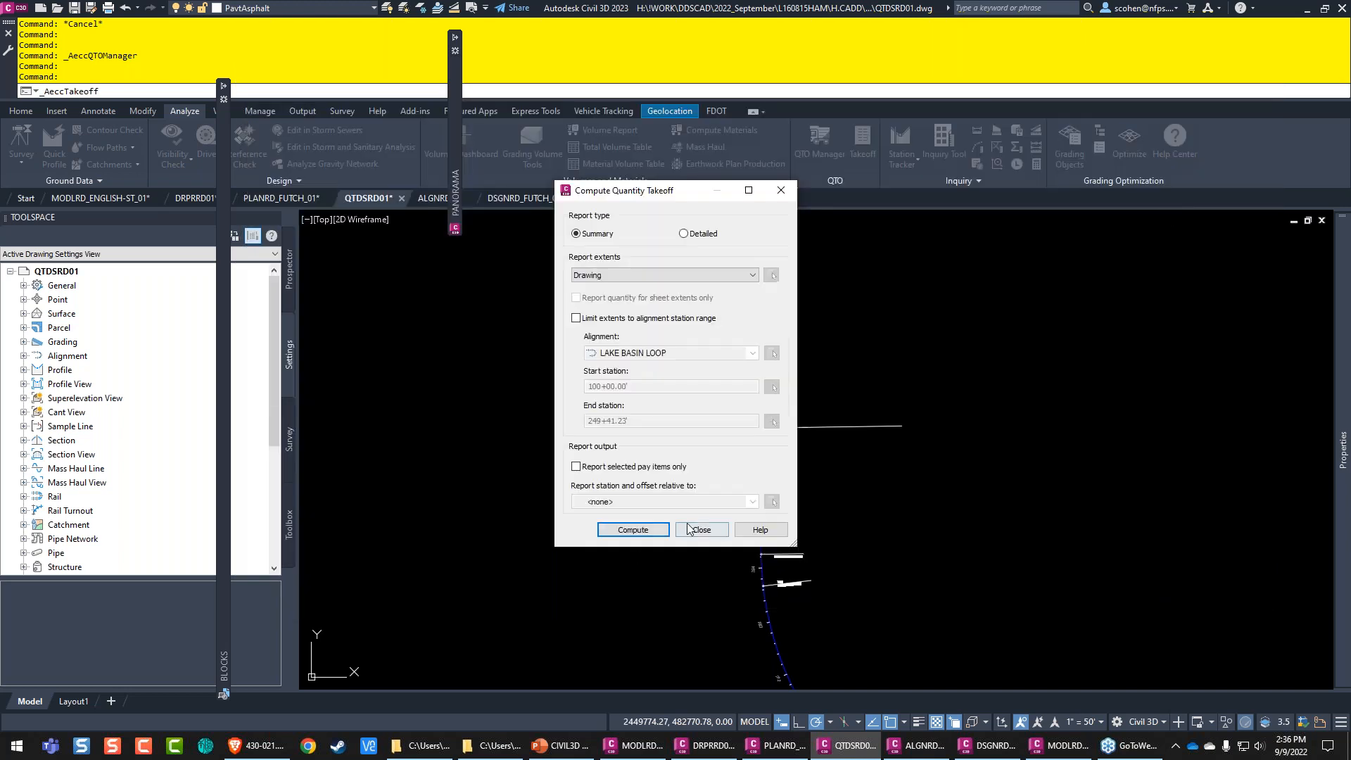
left_click(702, 533)
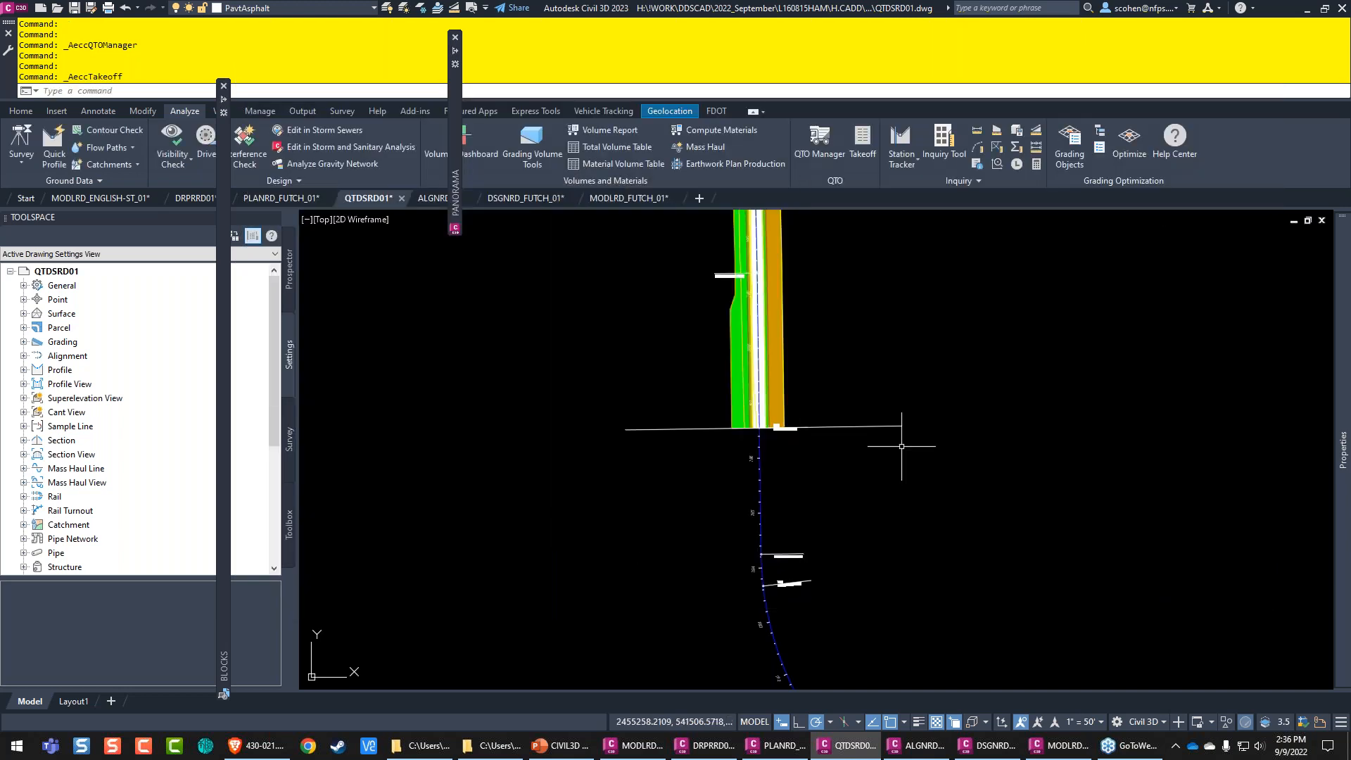
key("Escape")
key("Escape")
left_click(561, 745)
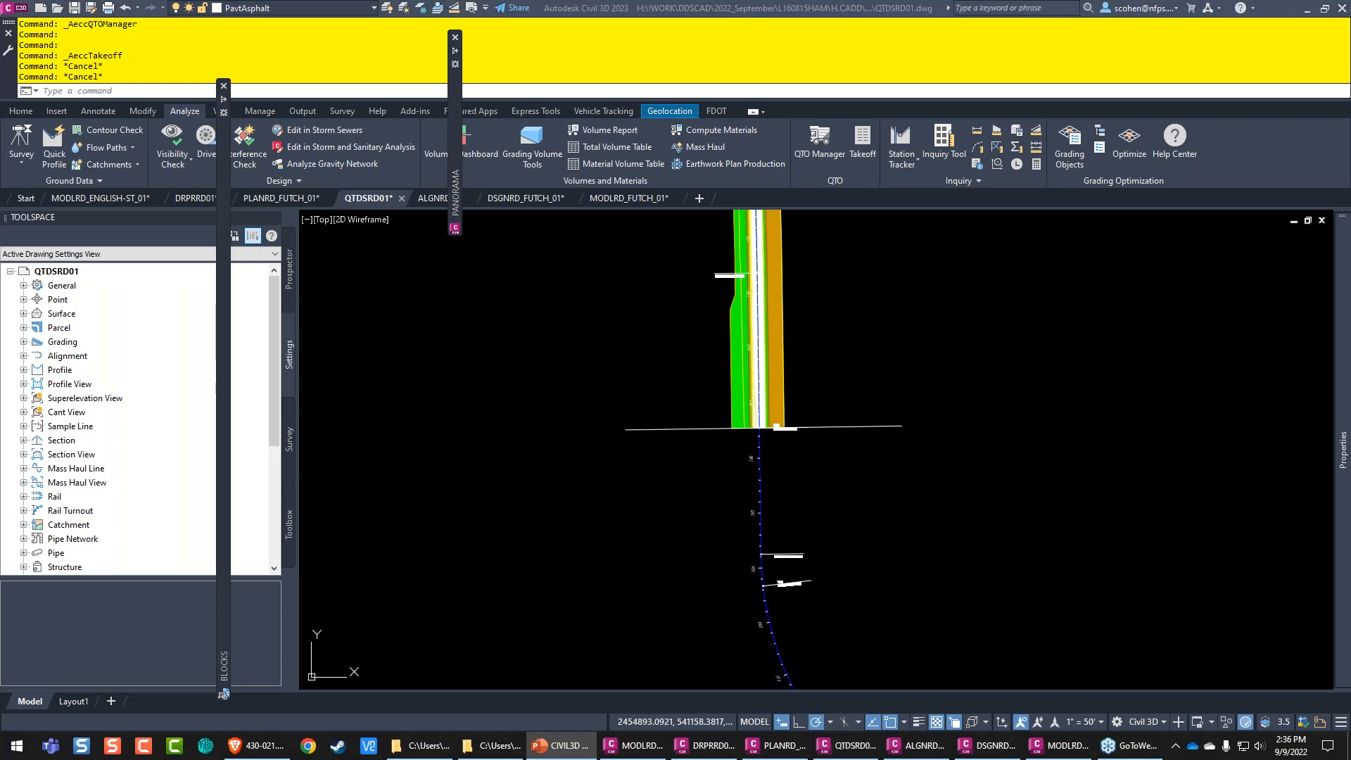
left_click(487, 382)
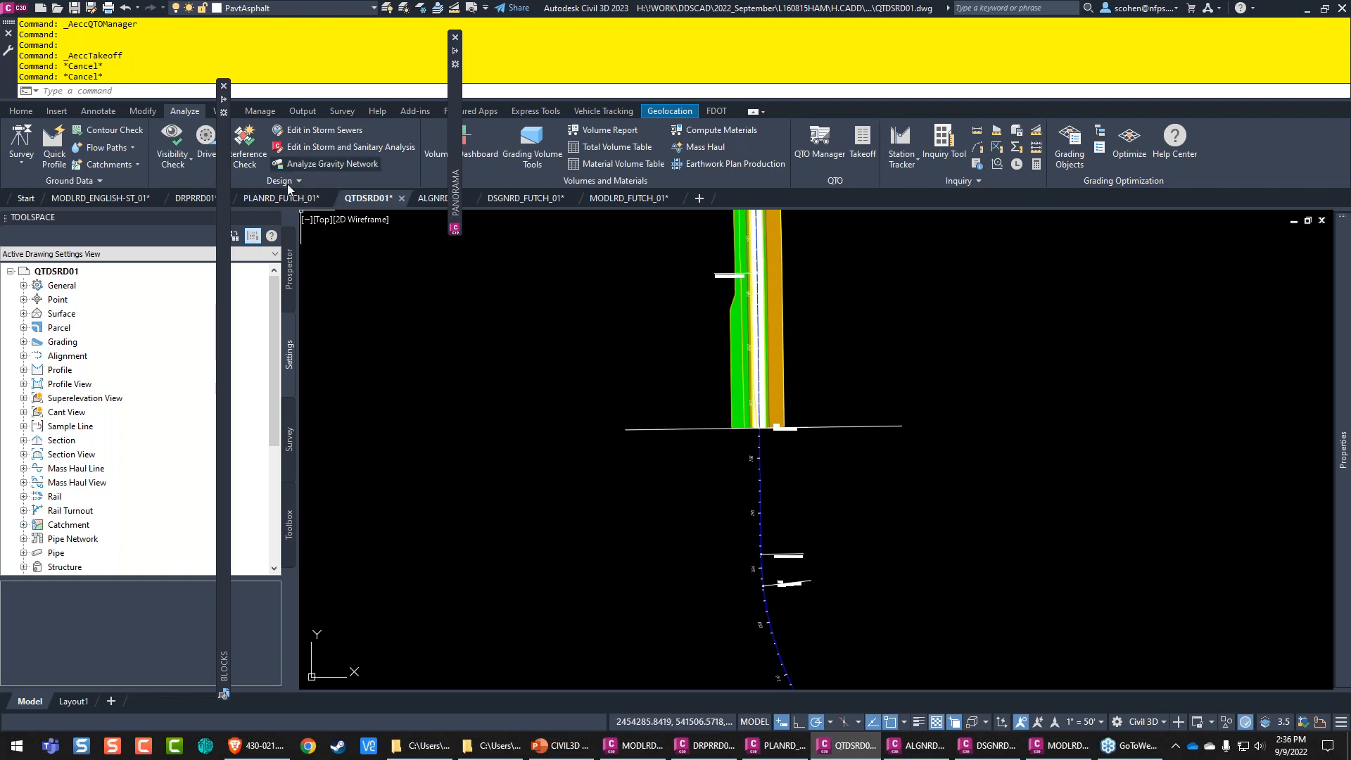
Step: Open the drawing MODLRD01.dwg from the L191121CCB\H.CADD\Roadway folder inside 2022_September
left_click(59, 9)
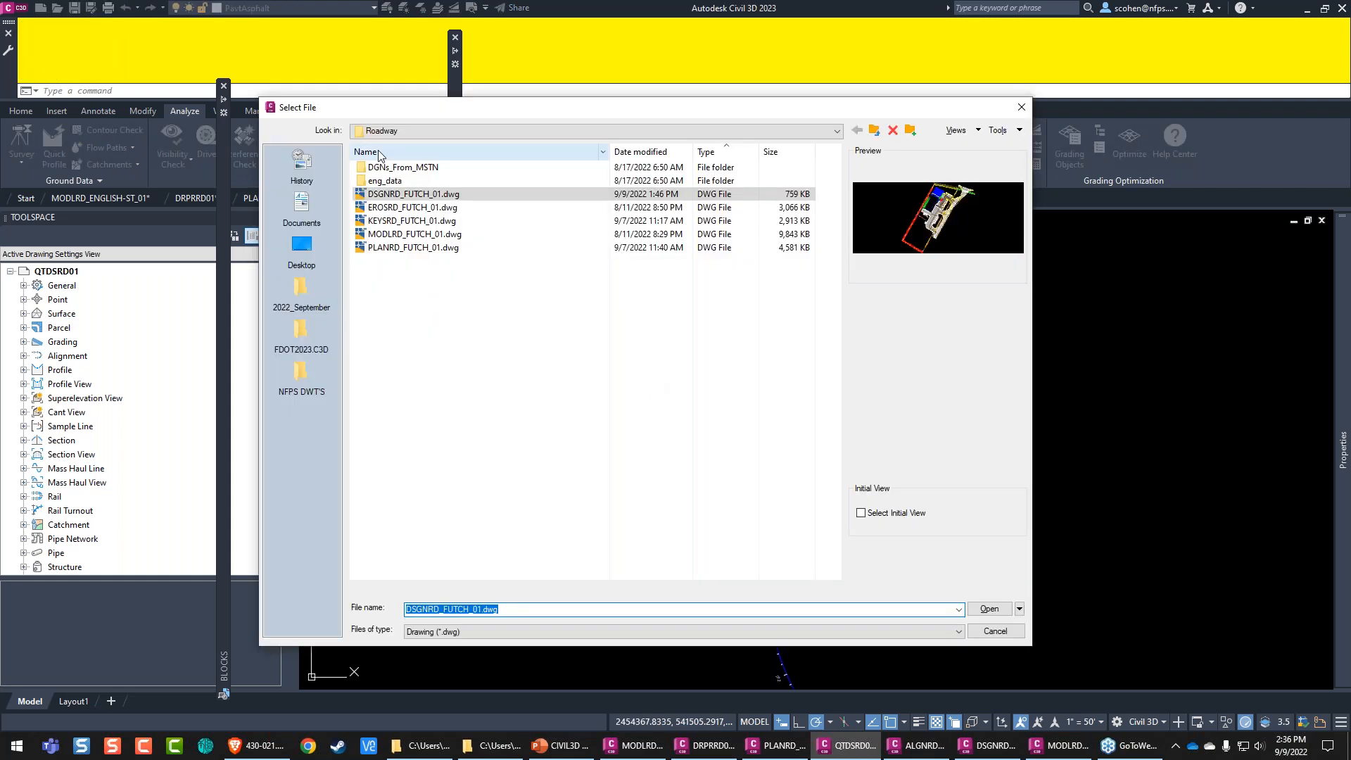
left_click(302, 291)
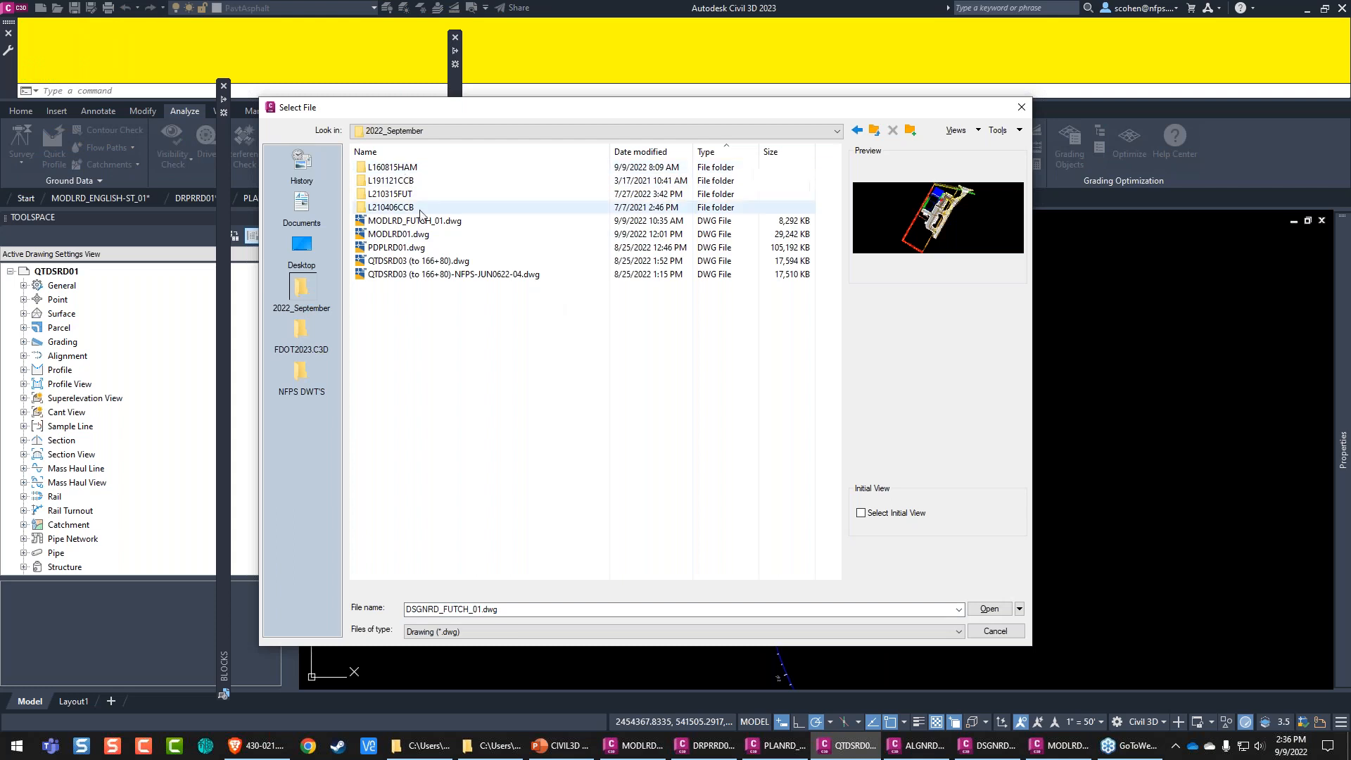
double_click(419, 183)
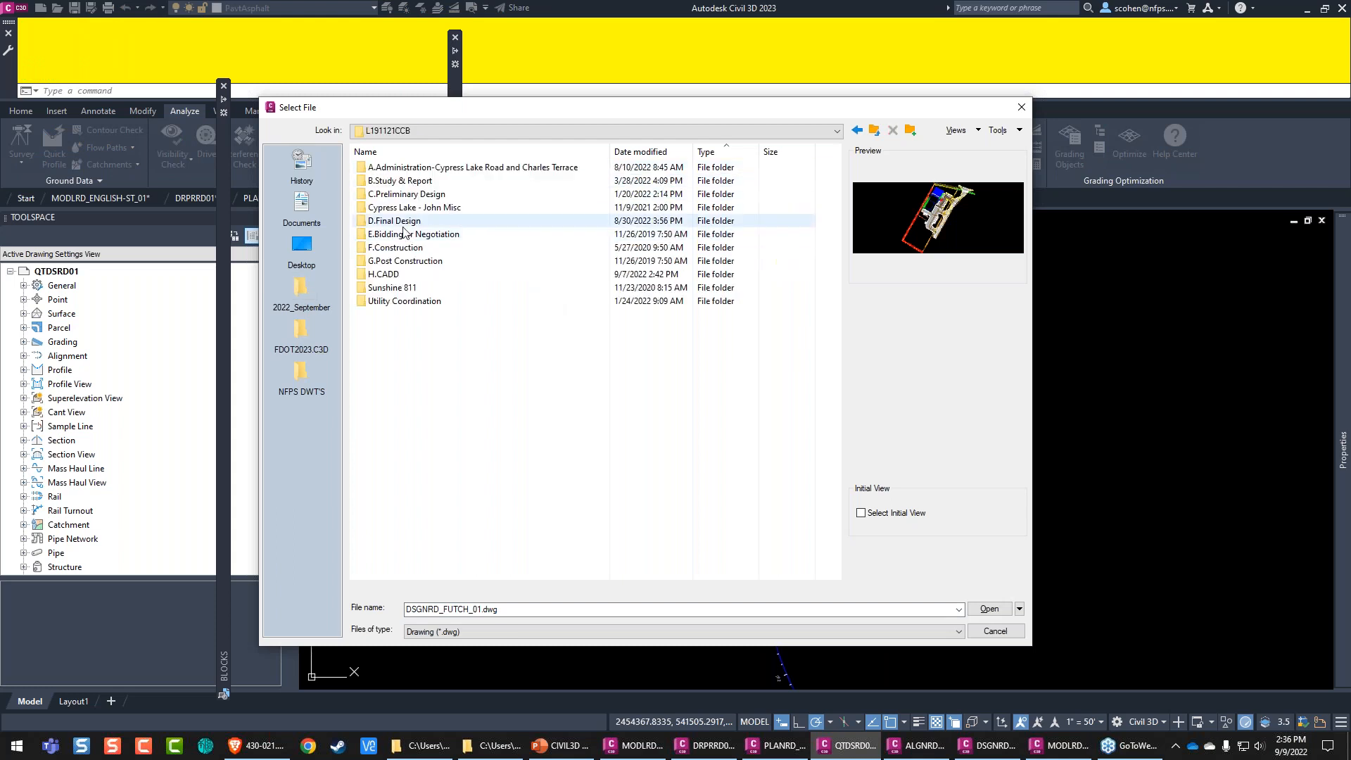
double_click(412, 274)
key("r")
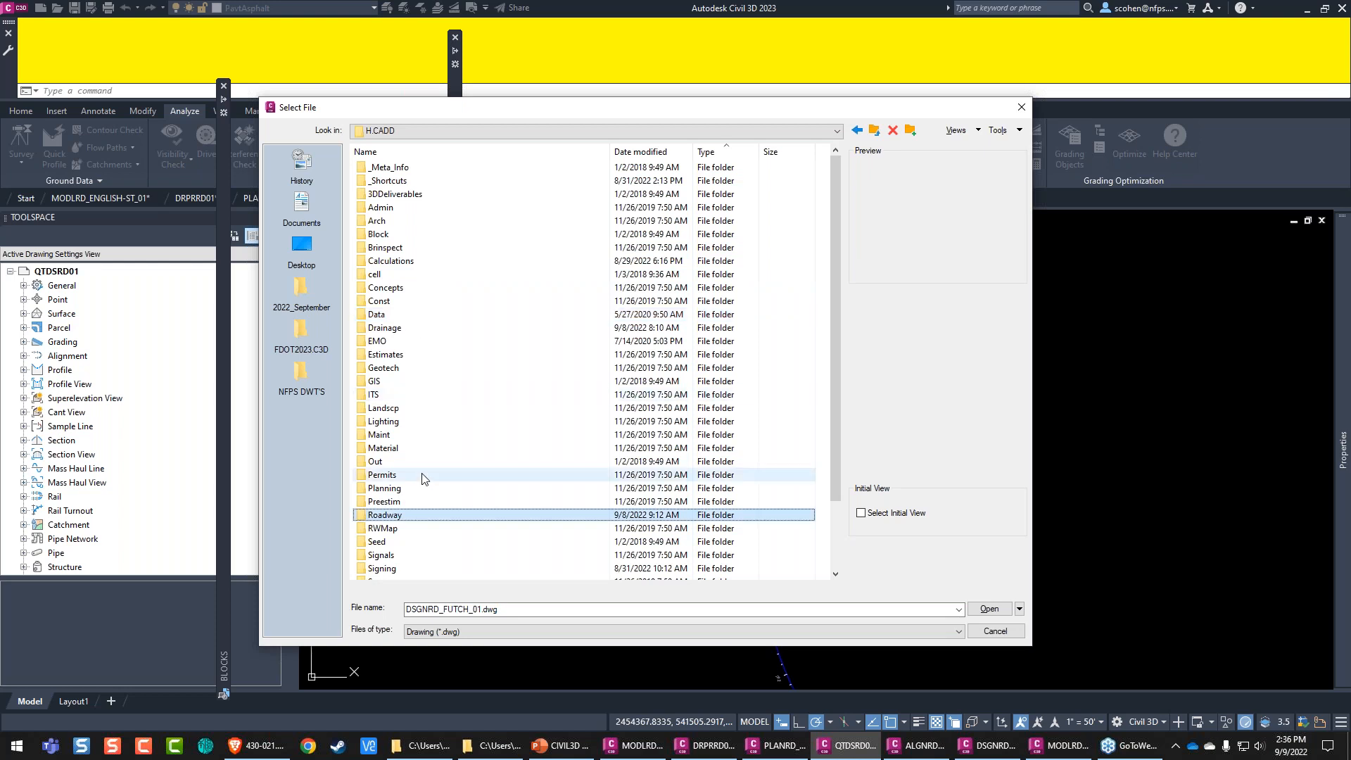
key("Return")
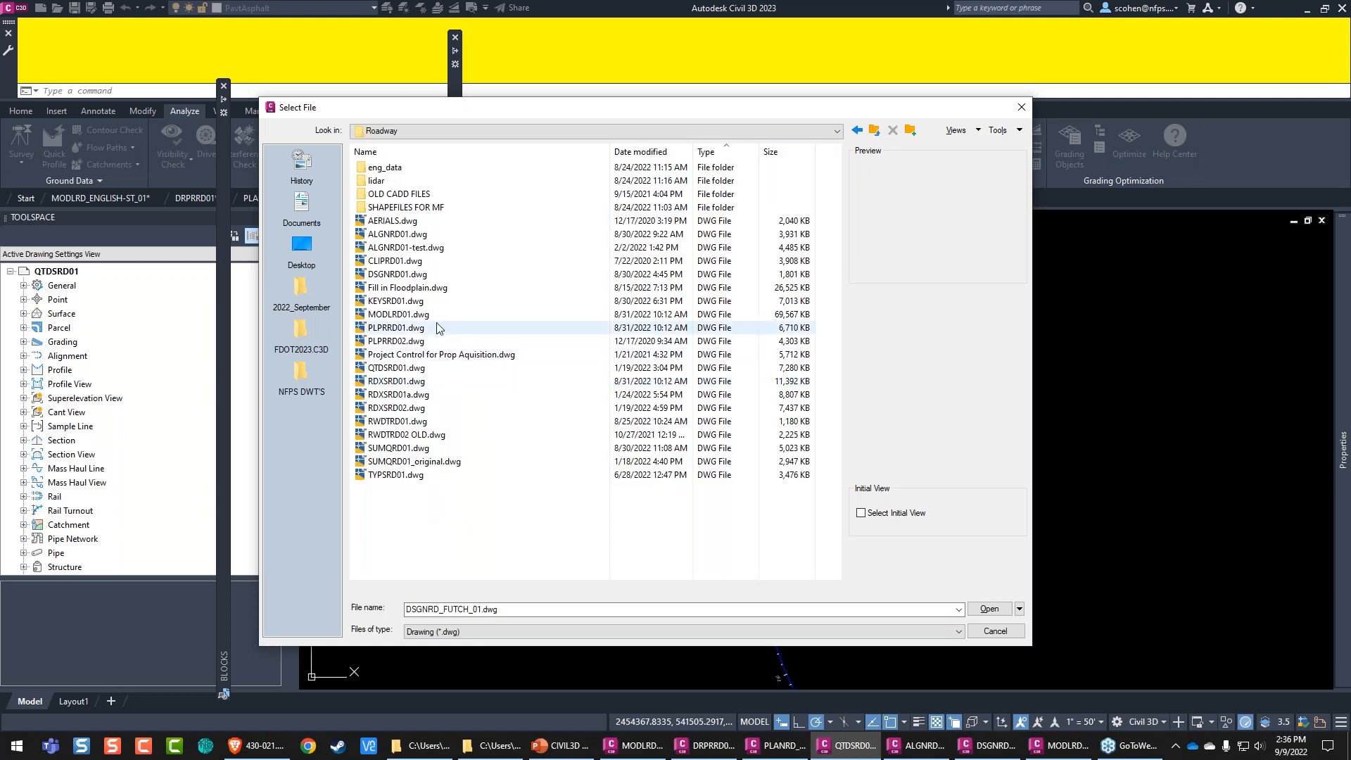
double_click(415, 318)
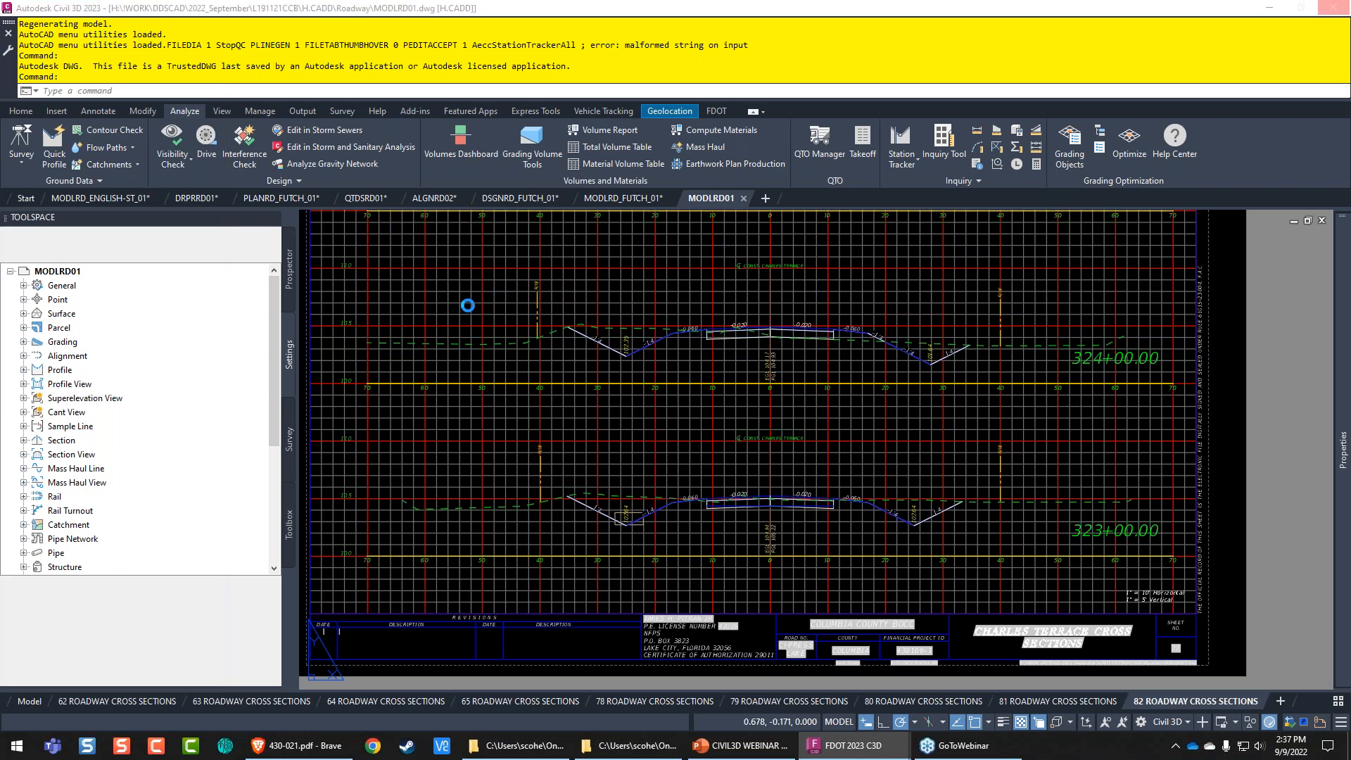
Step: Open the drawing MODLRD01.dwg stored directly in the 2022_September folder
key("alt+Tab")
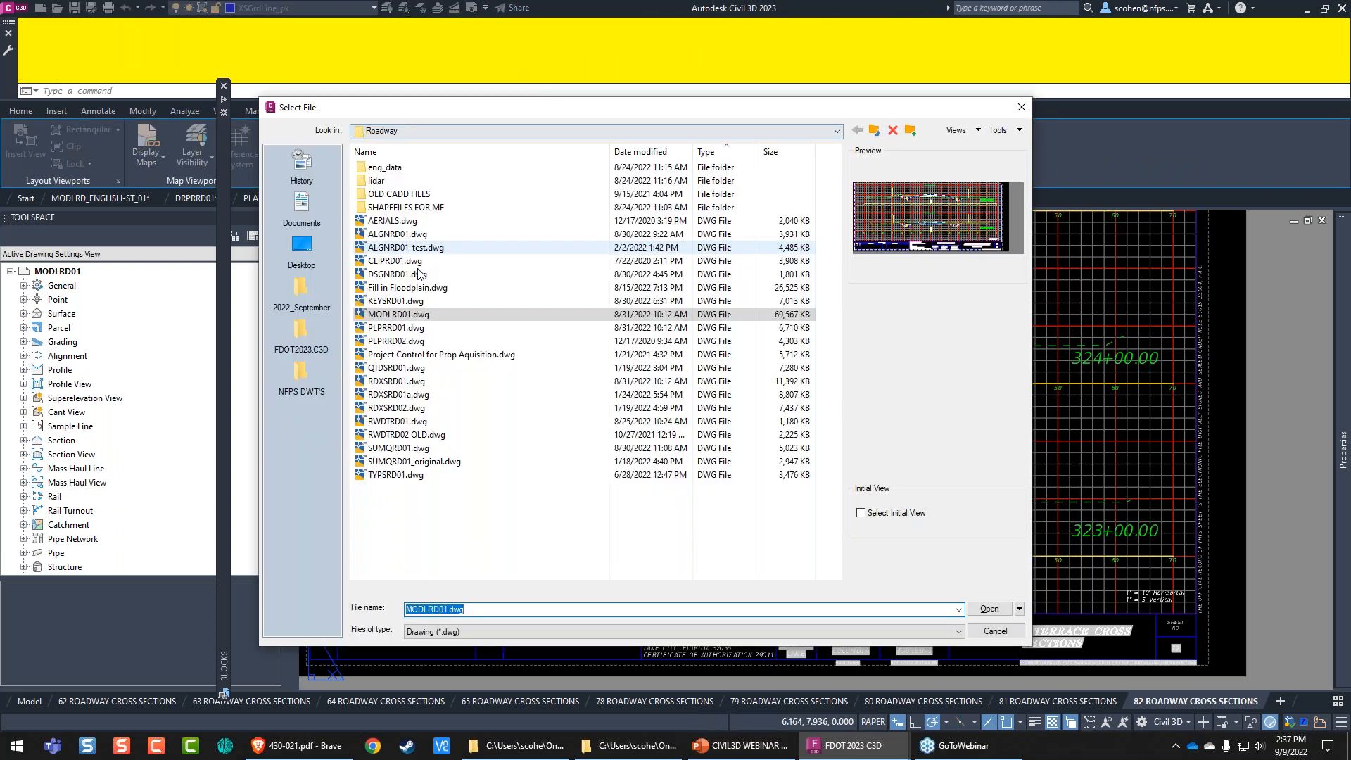
left_click(301, 288)
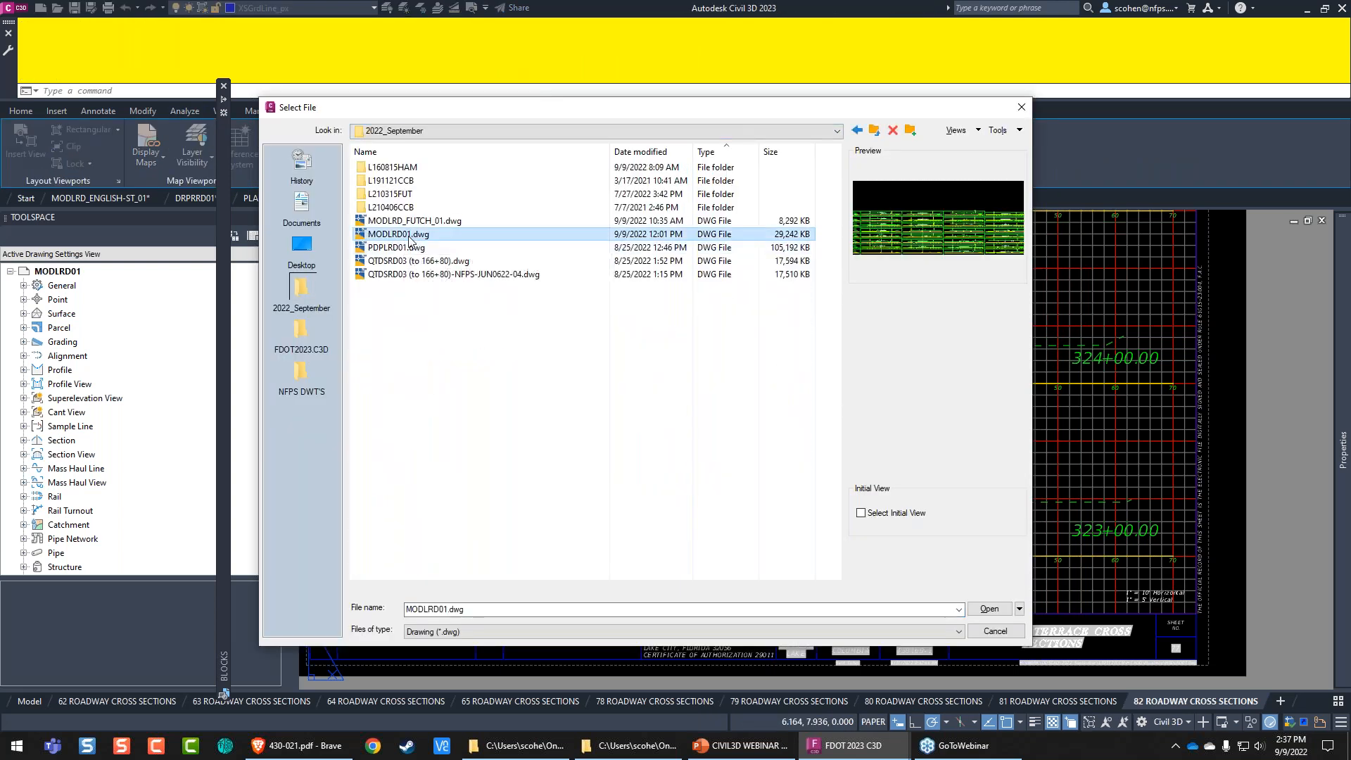
double_click(399, 234)
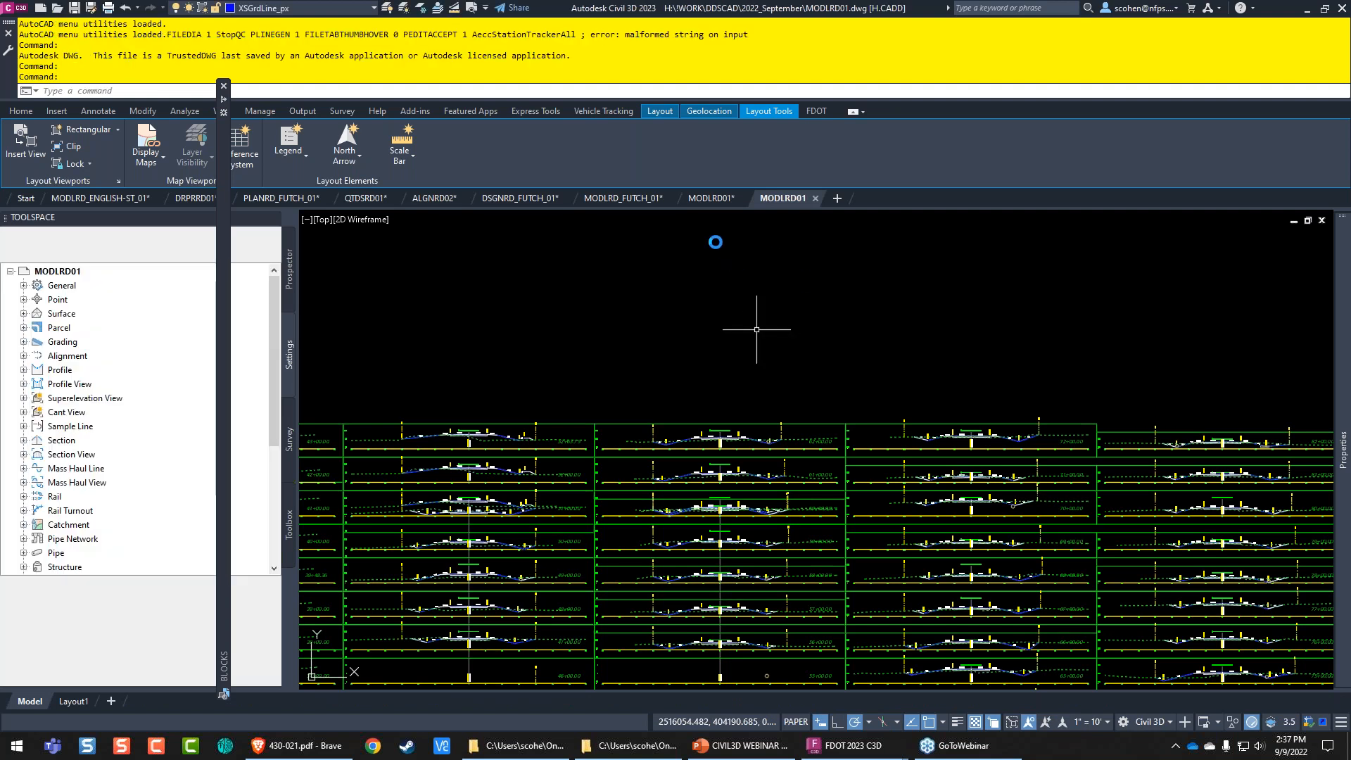
left_click(714, 307)
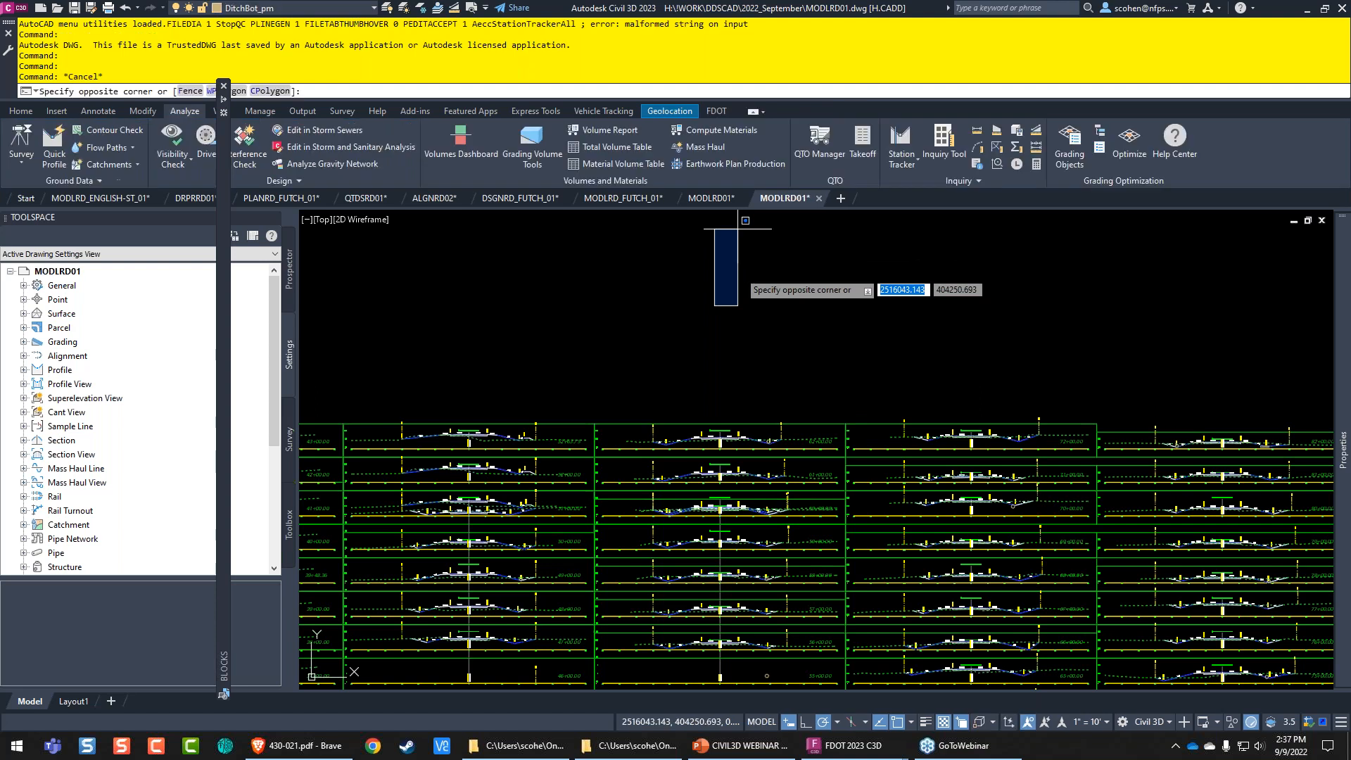
key("Escape")
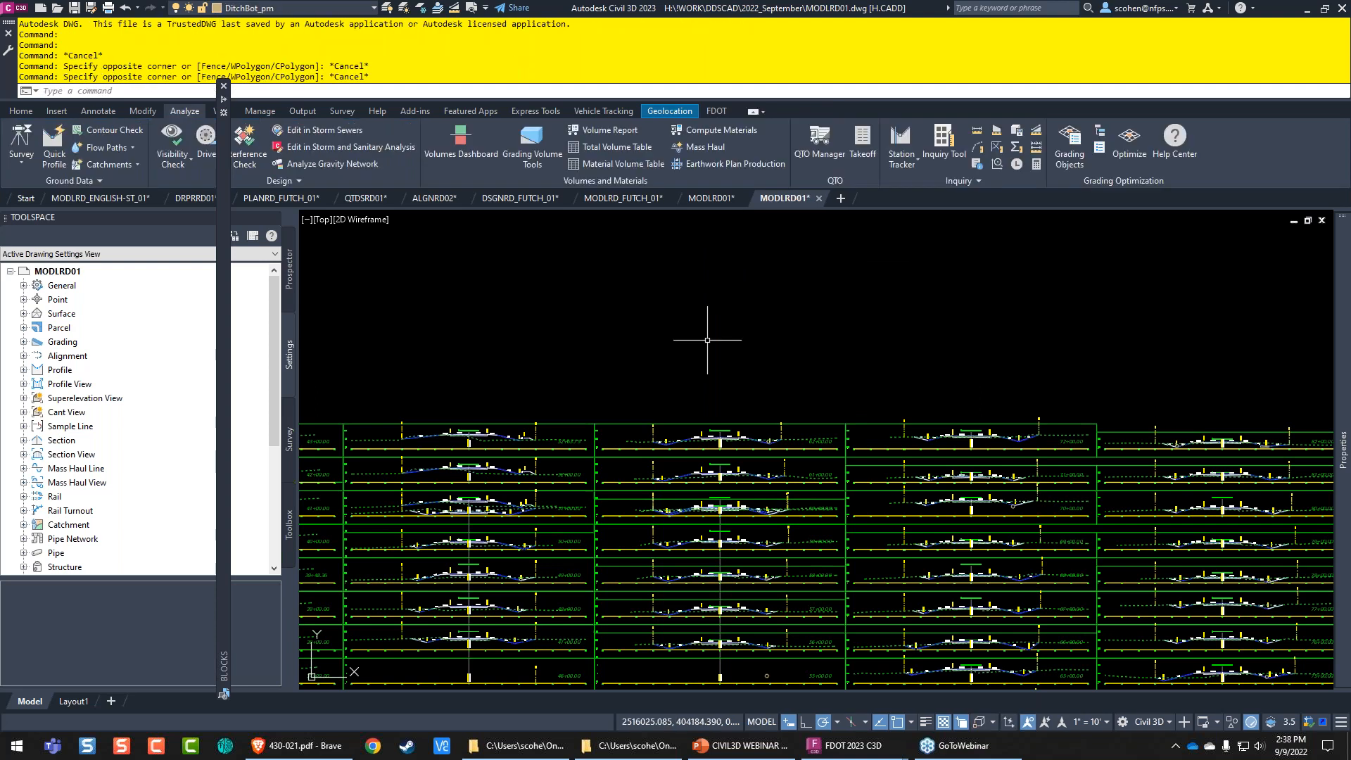
Step: Close the MODLRD01 drawing that belongs to the L191121CCB project
left_click(743, 197)
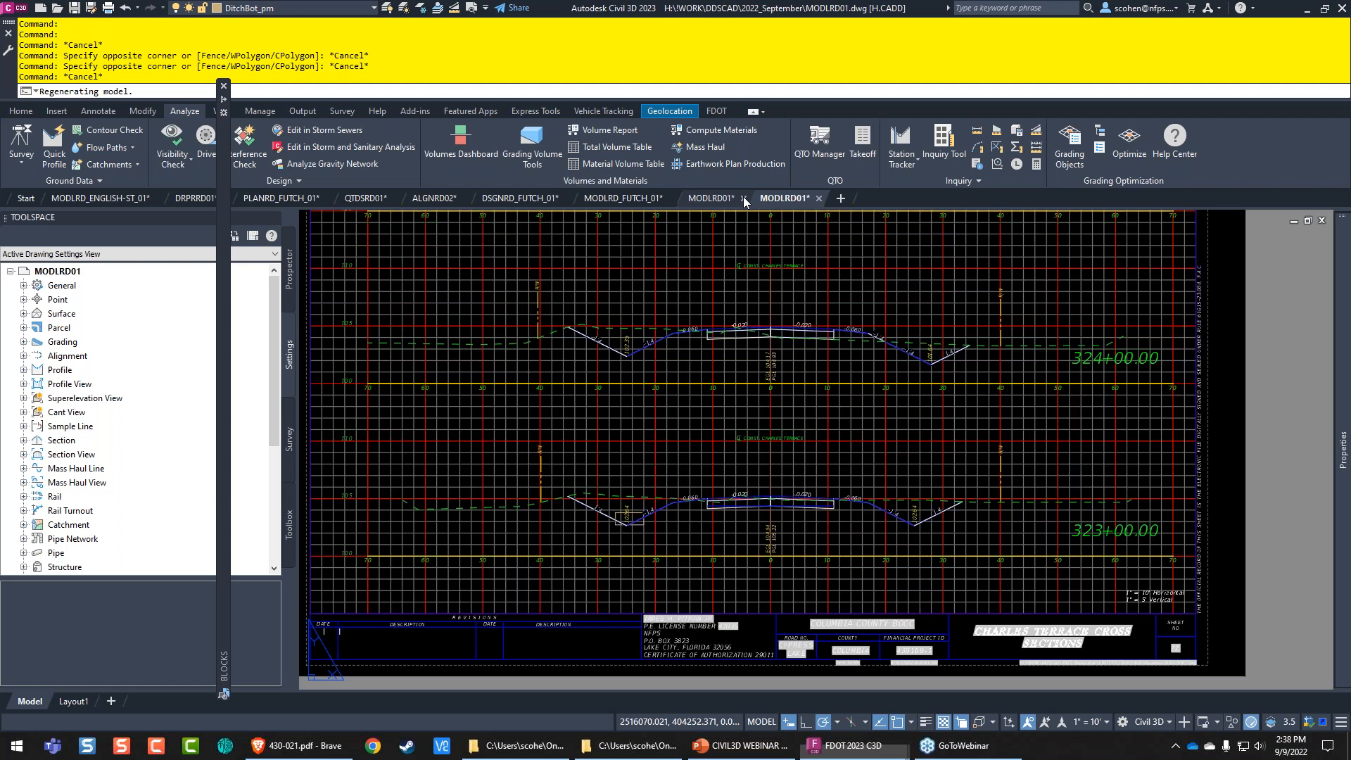
left_click(741, 199)
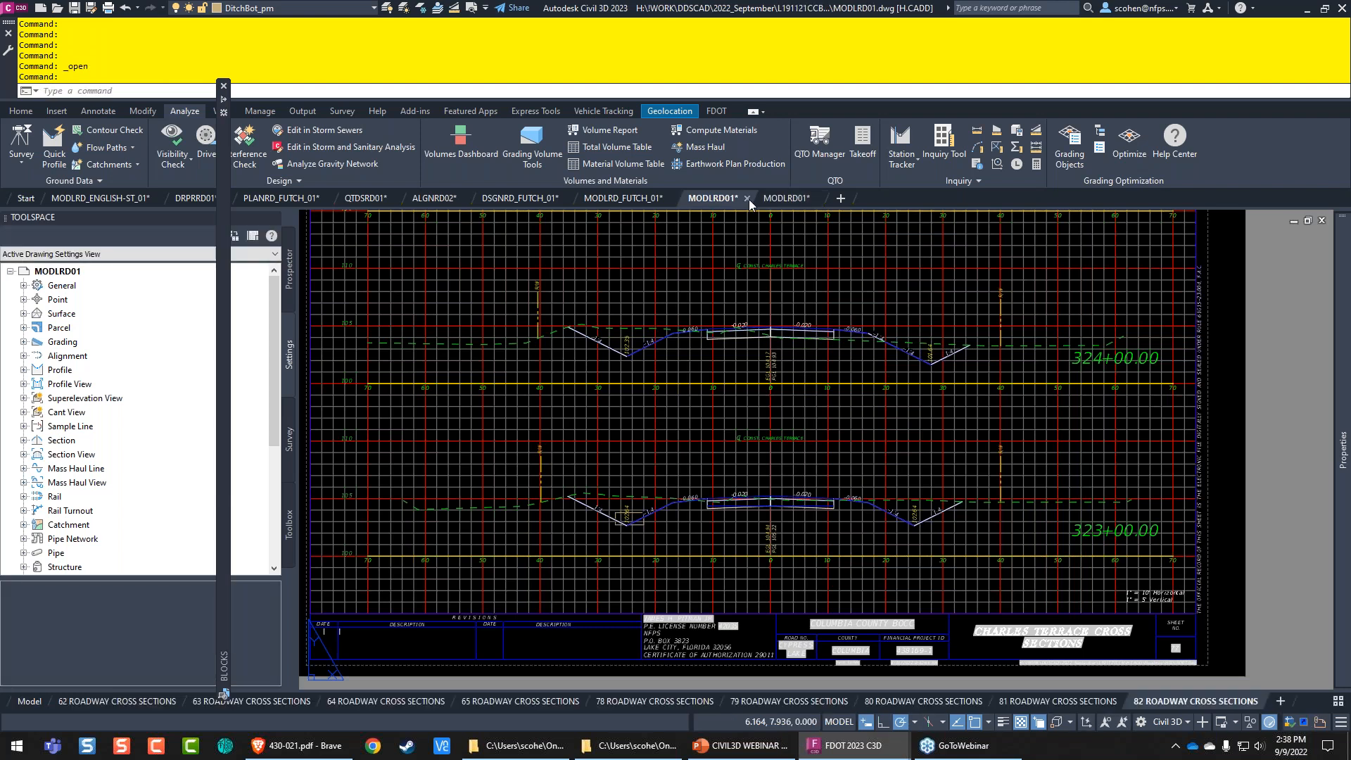
left_click(597, 411)
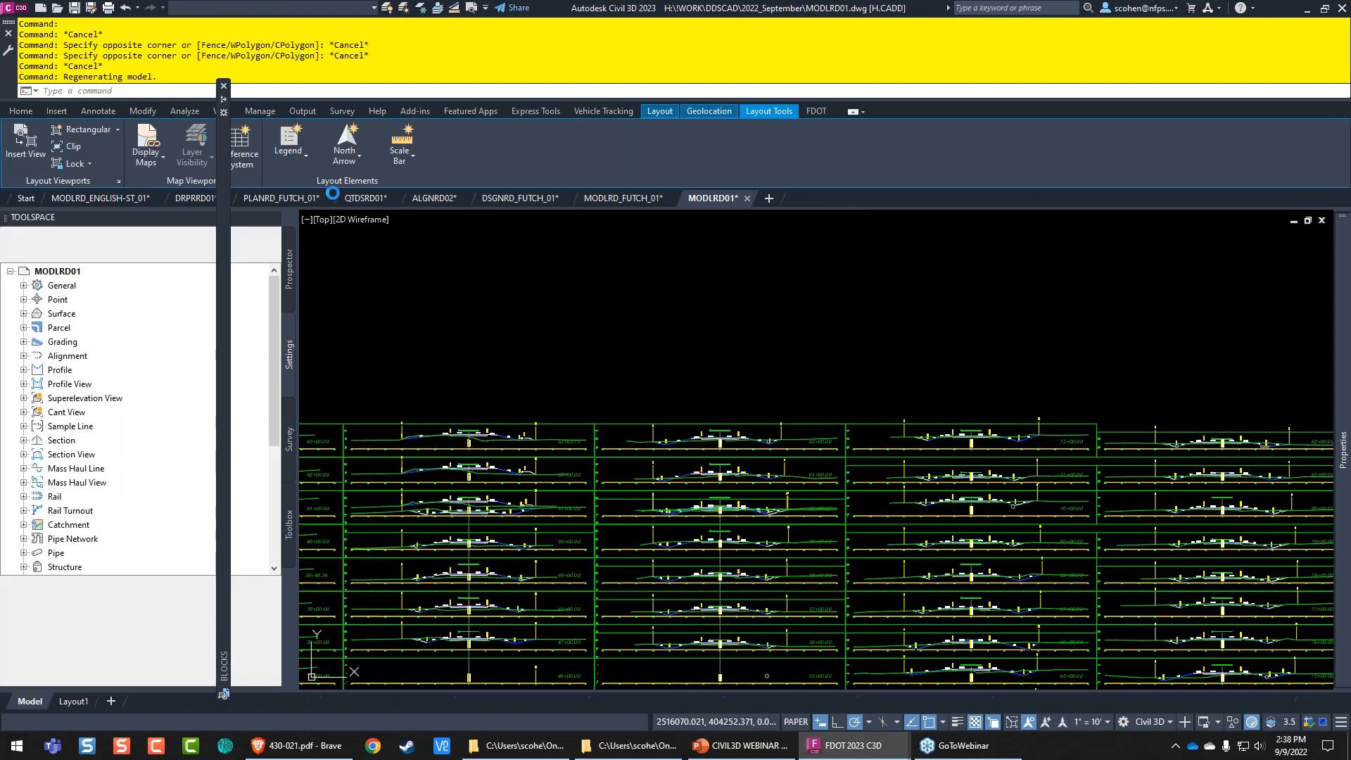
Step: Start a TIN volume surface named "road ewk" in the Volumes Dashboard with EG(CYPRESS LAKE) as its base surface
left_click(185, 111)
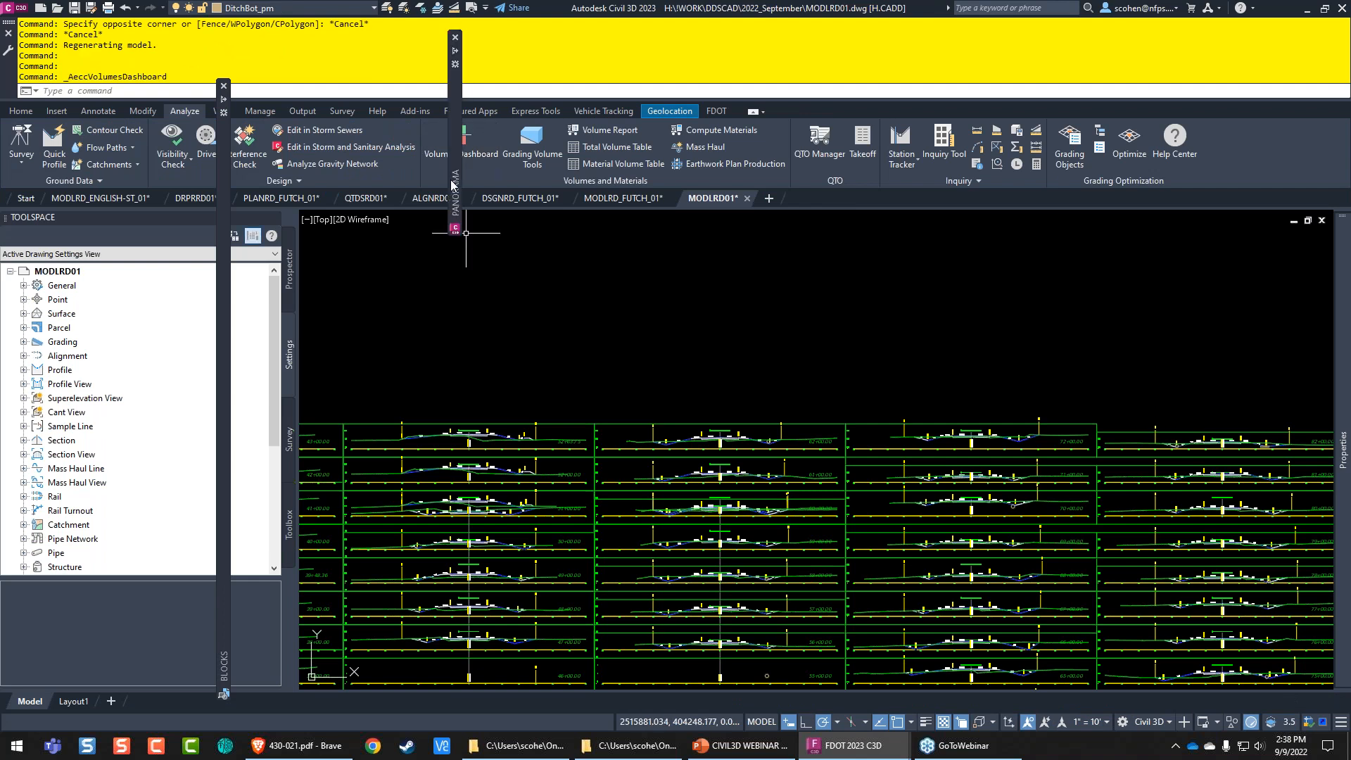
left_click(461, 141)
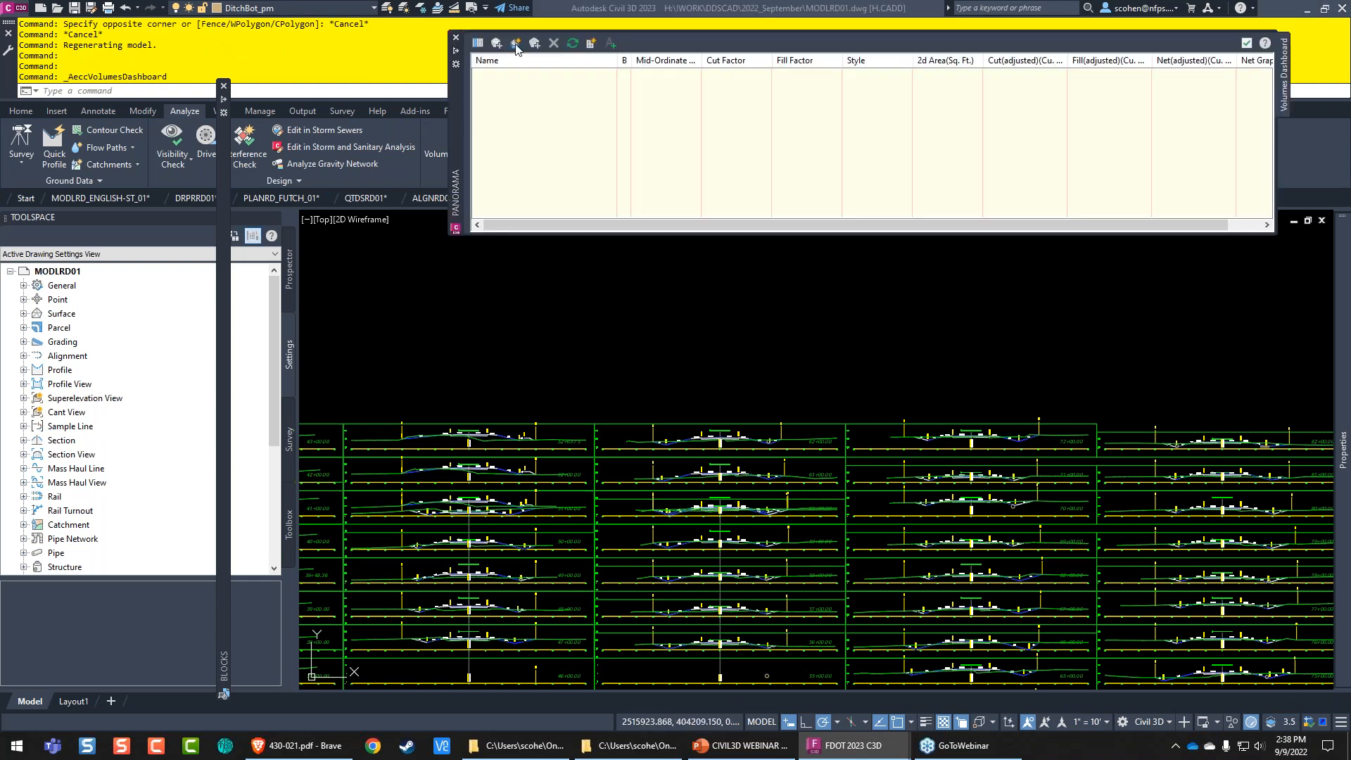
type("road ewk")
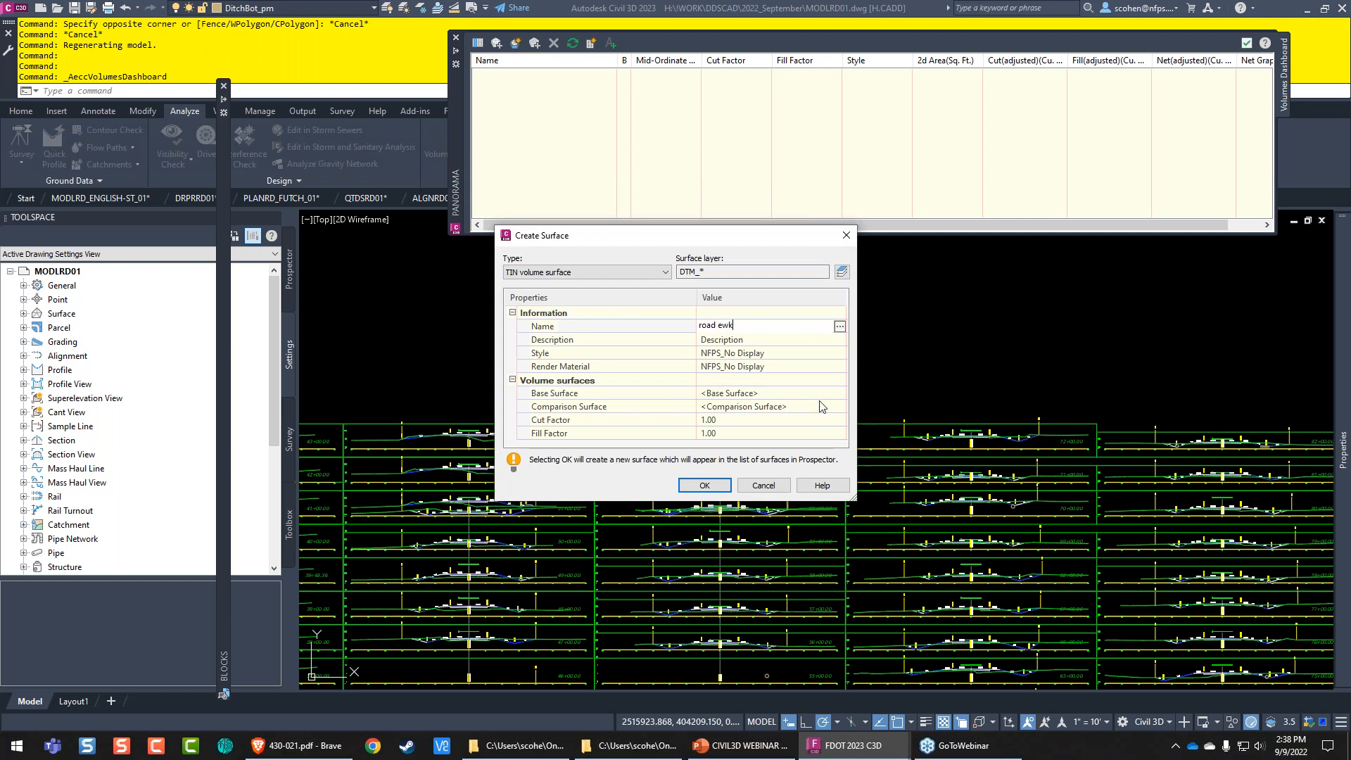
left_click(829, 395)
left_click(840, 393)
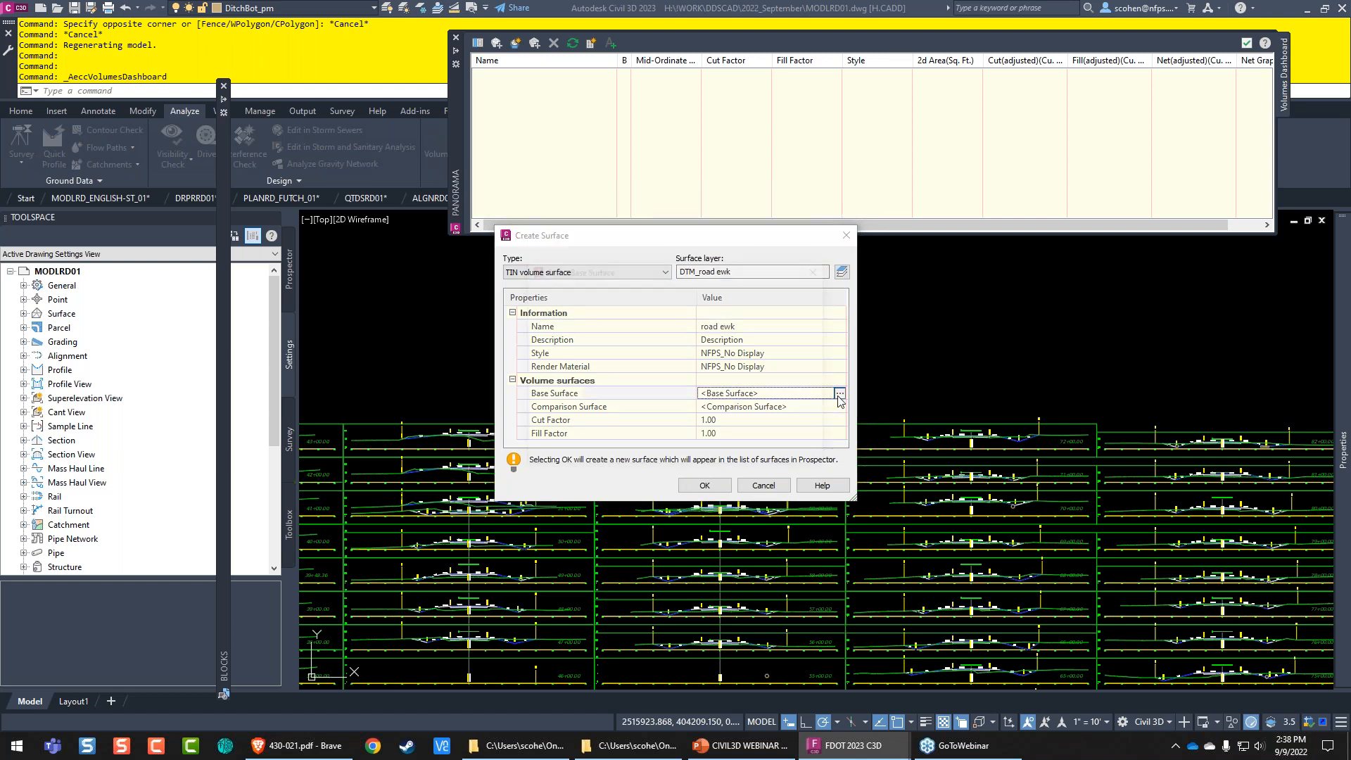
left_click(681, 456)
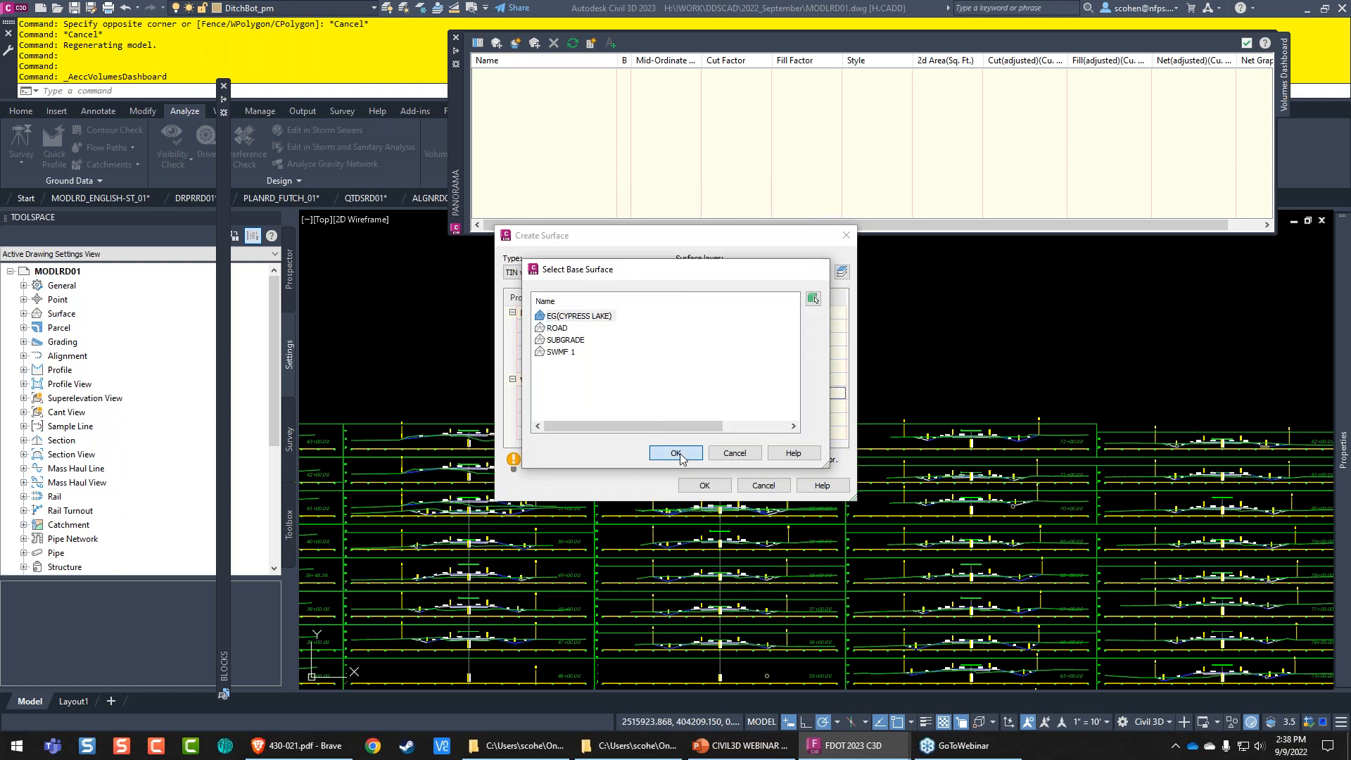
Step: Set SUBGRADE as the comparison surface for road ewk and create the volume surface
left_click(790, 408)
left_click(840, 406)
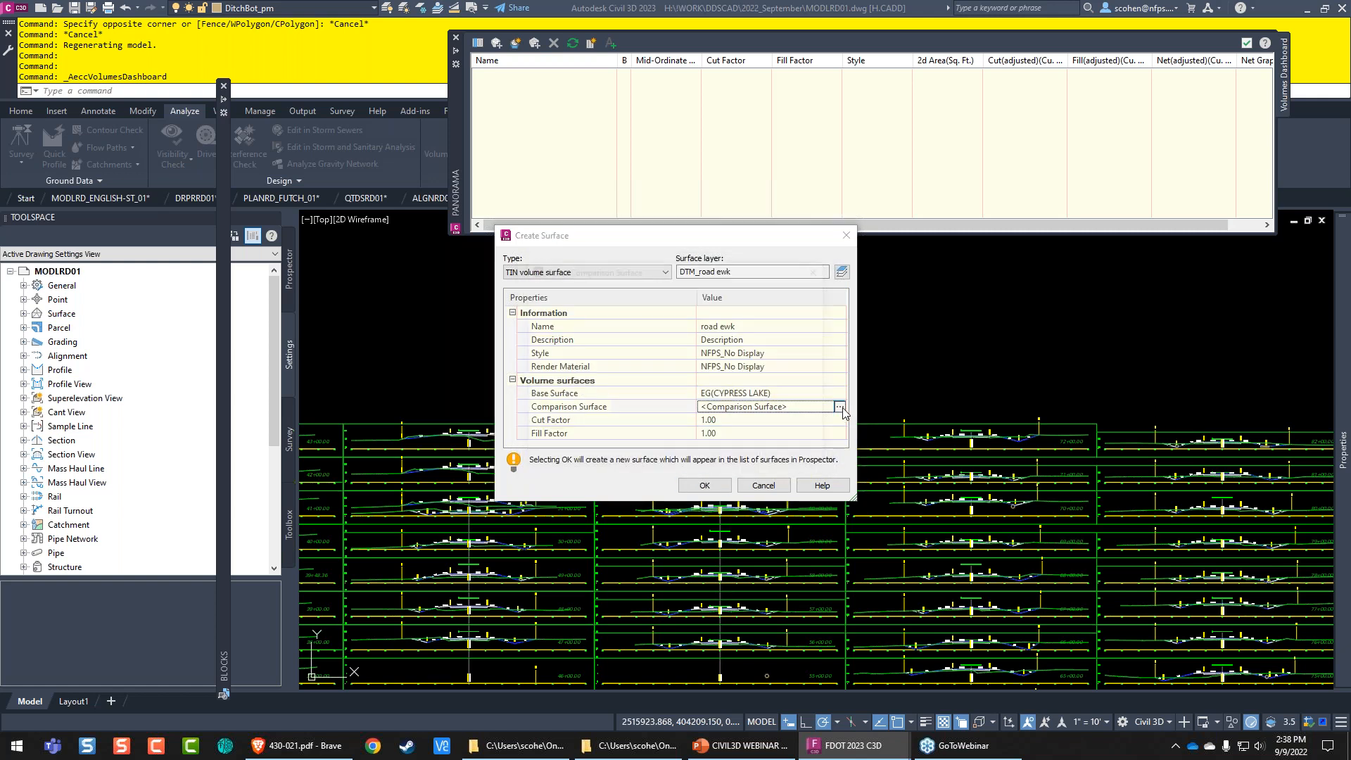
left_click(563, 340)
left_click(694, 456)
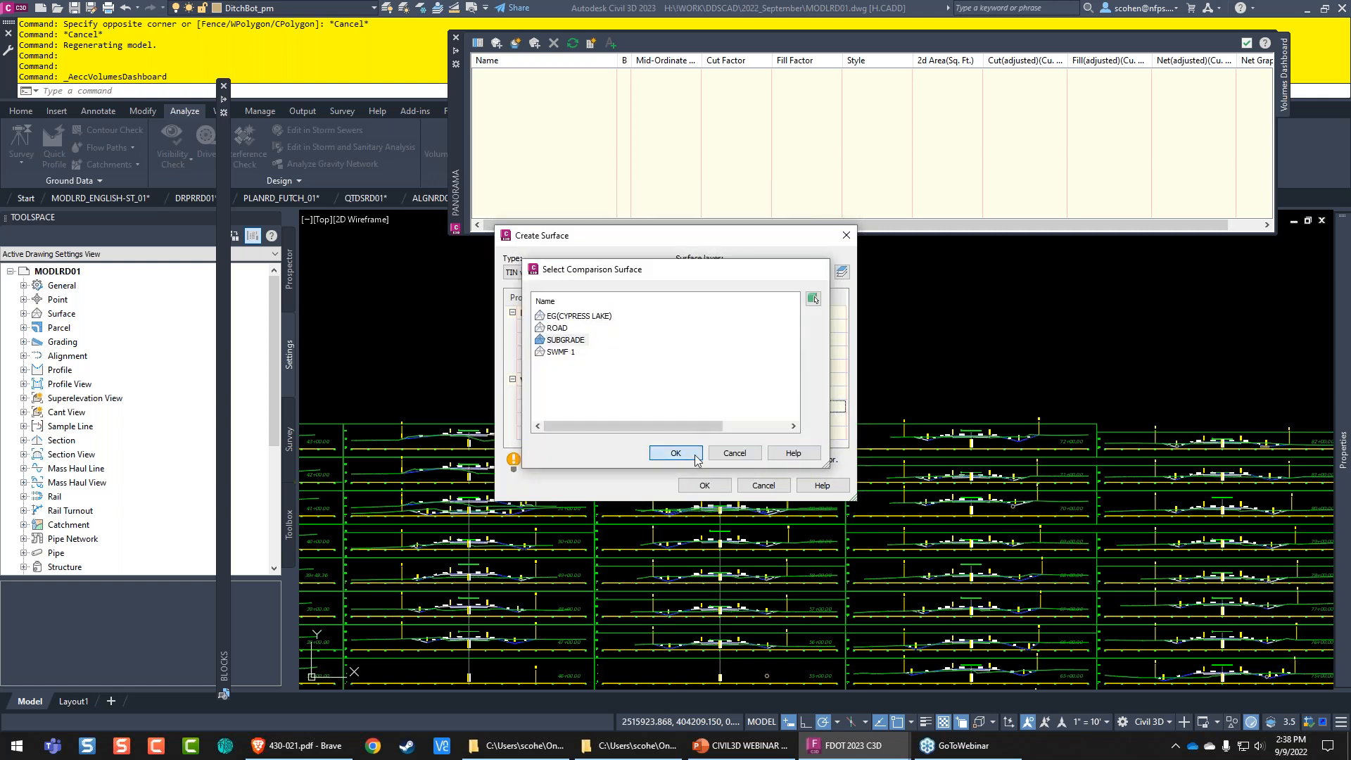
left_click(704, 485)
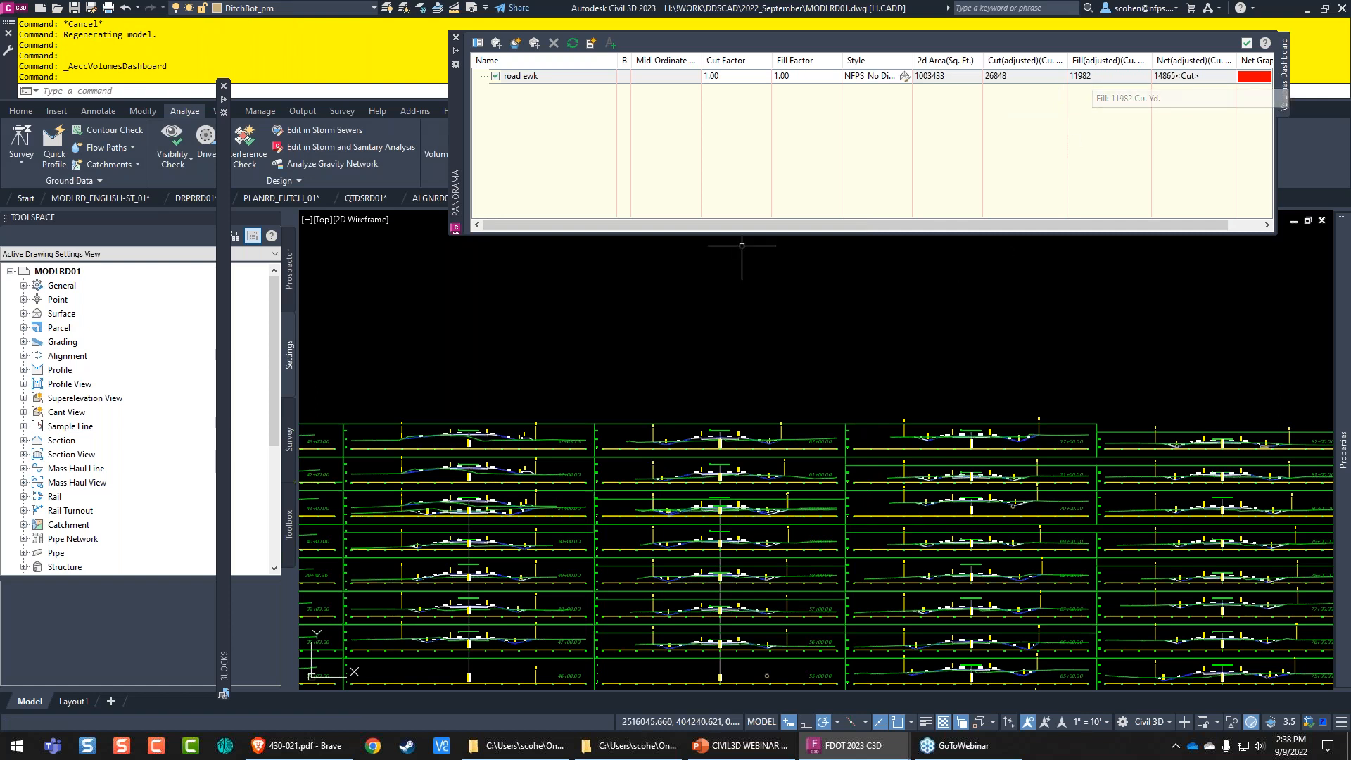
Step: Select the SUBGRADE surface from the drawing's surfaces and change its style to one that displays the surface border
scroll(658, 338, "down", 4)
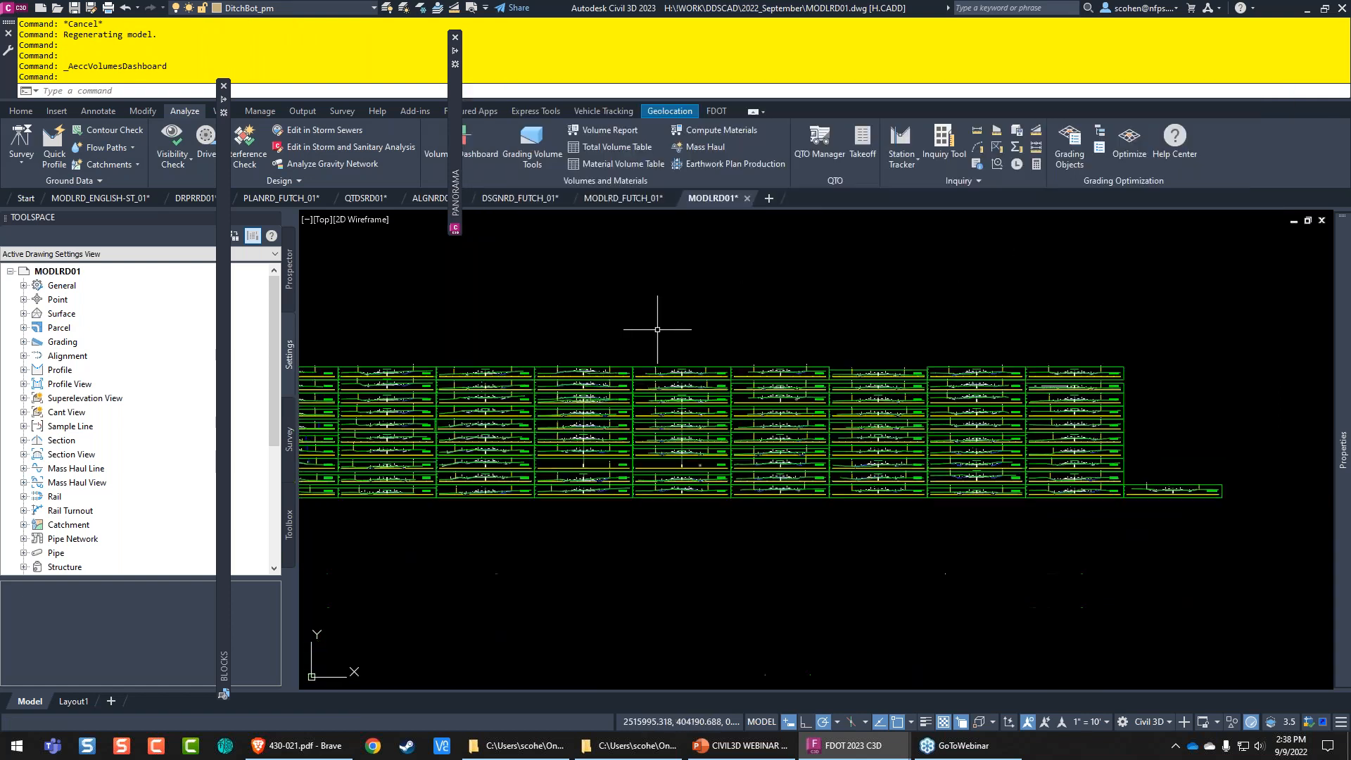
scroll(658, 330, "down", 7)
middle_click_drag(375, 268, 661, 425)
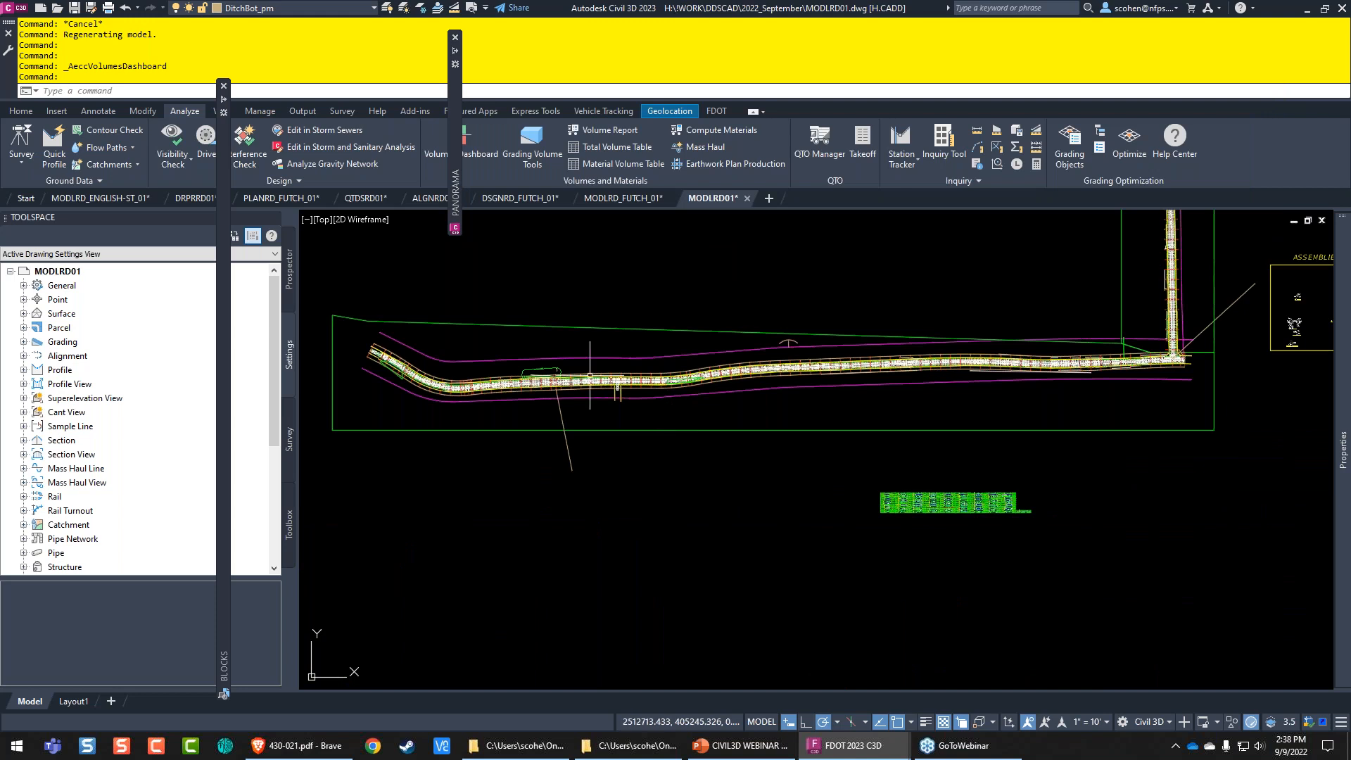
scroll(589, 380, "up", 6)
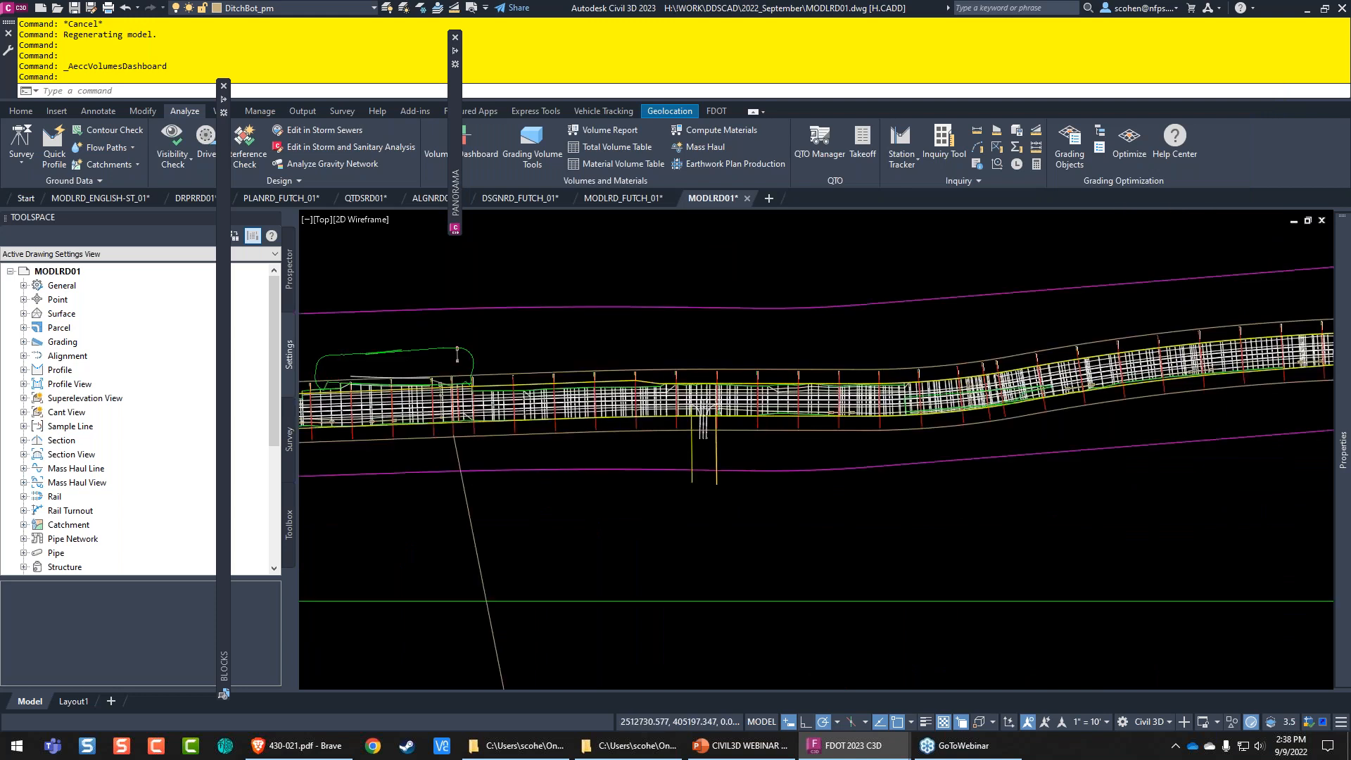
scroll(706, 425, "up", 4)
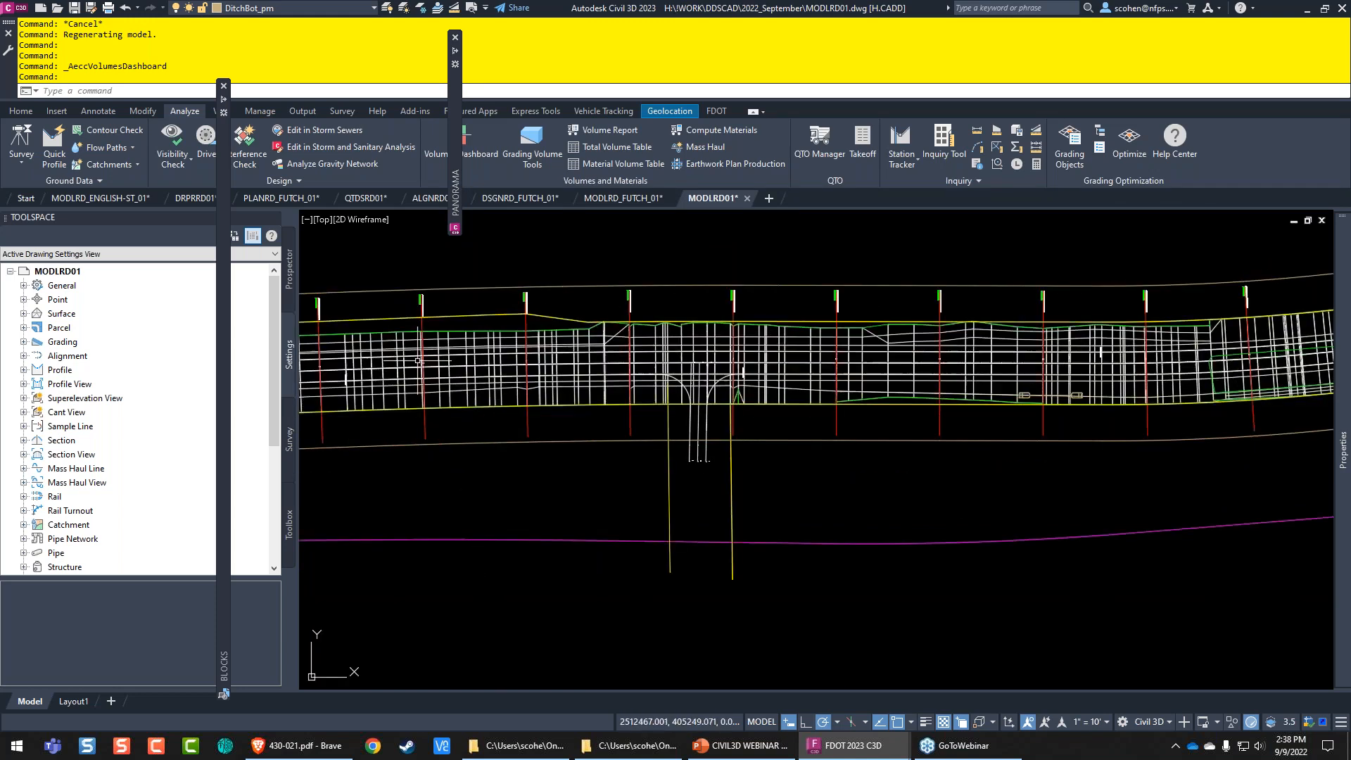
left_click(288, 270)
double_click(63, 313)
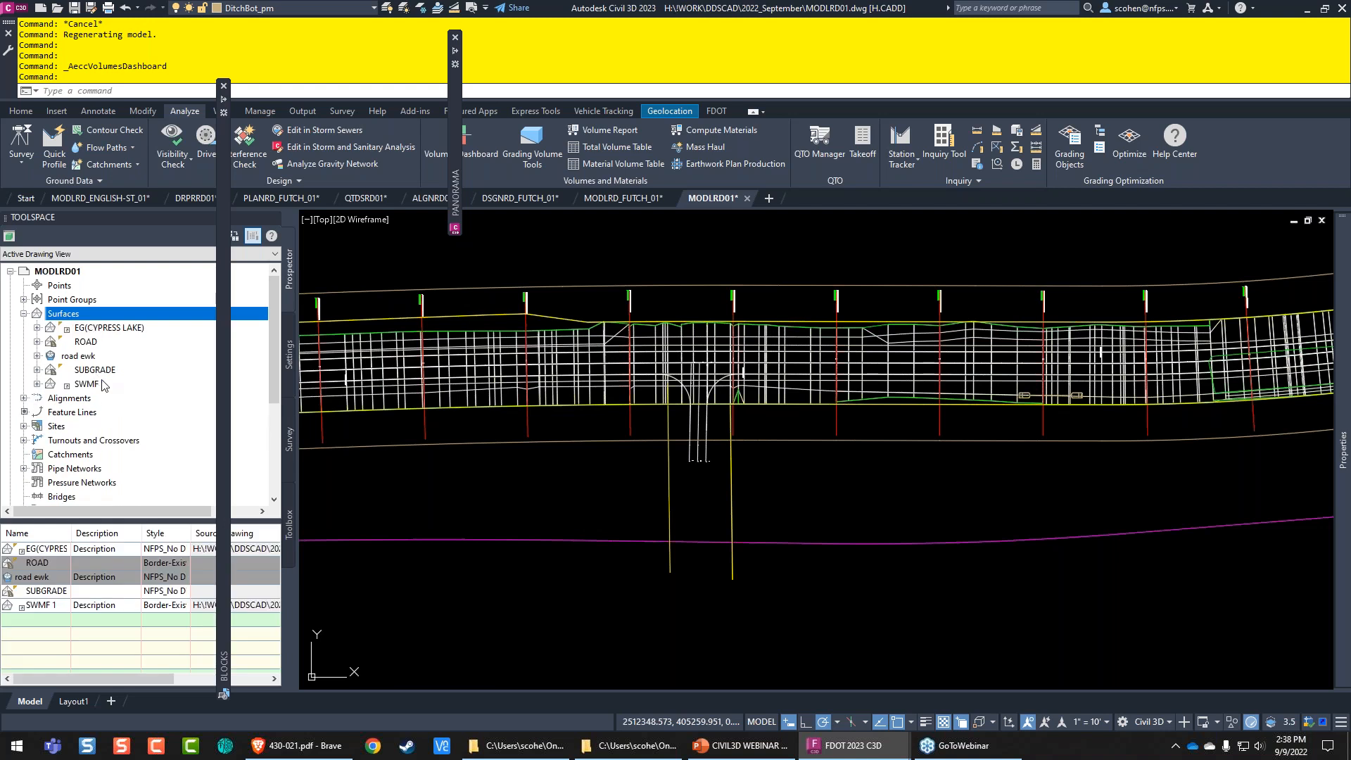
right_click(103, 371)
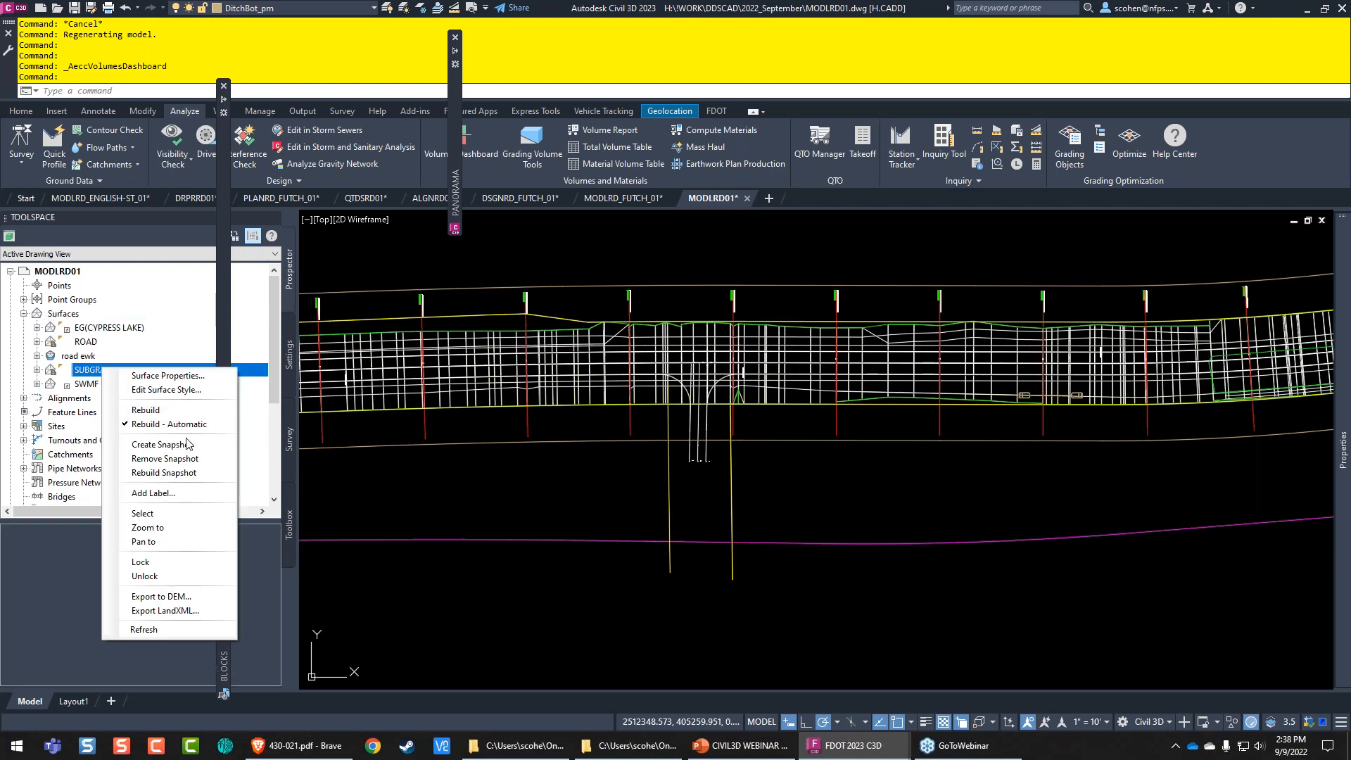
left_click(144, 514)
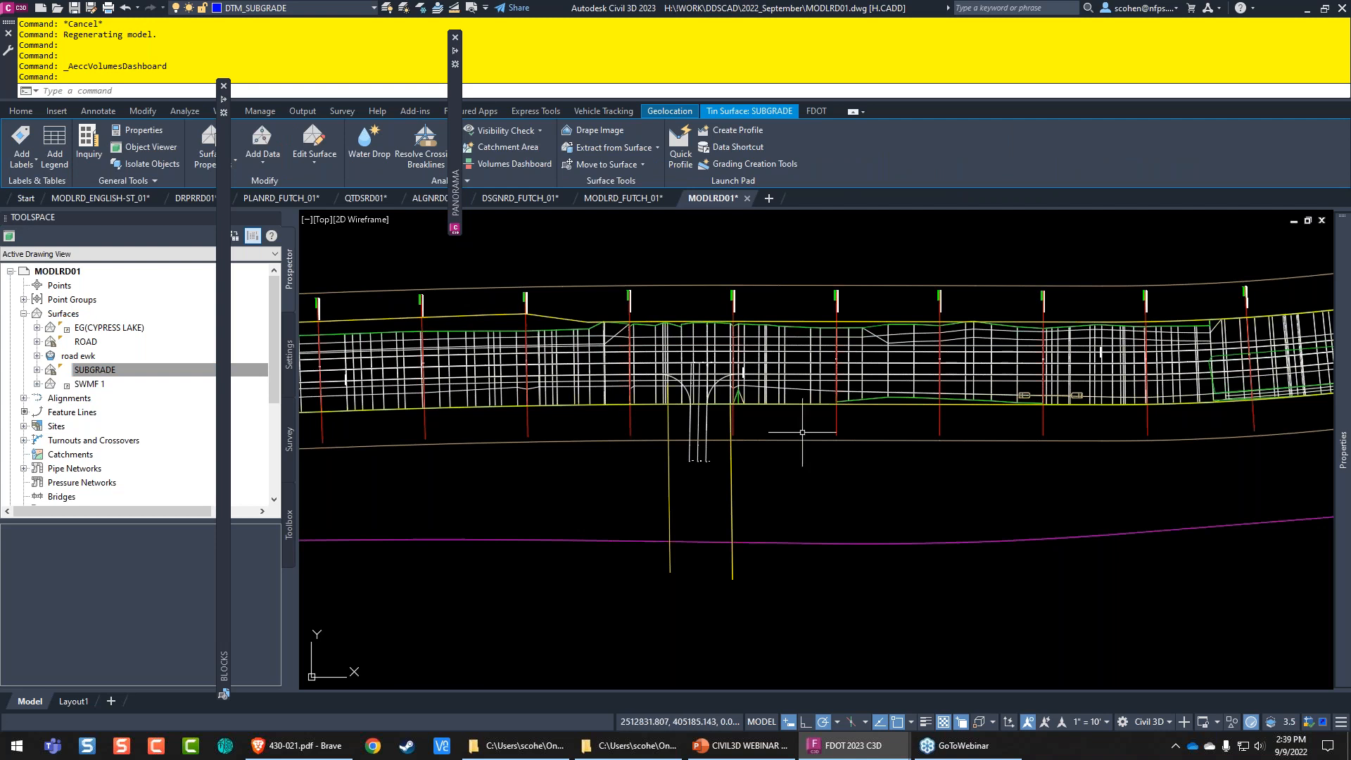
mouse_move(1343, 450)
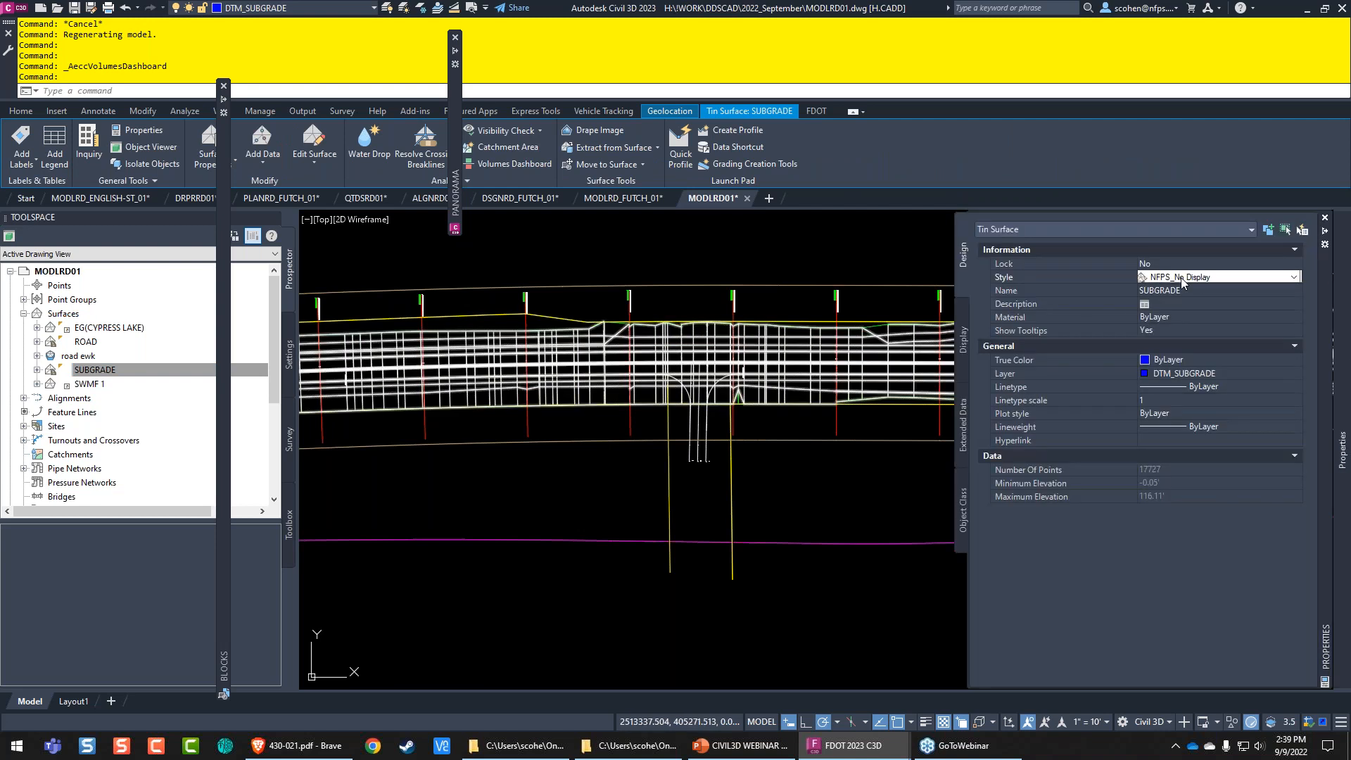
left_click(1182, 279)
left_click(1184, 301)
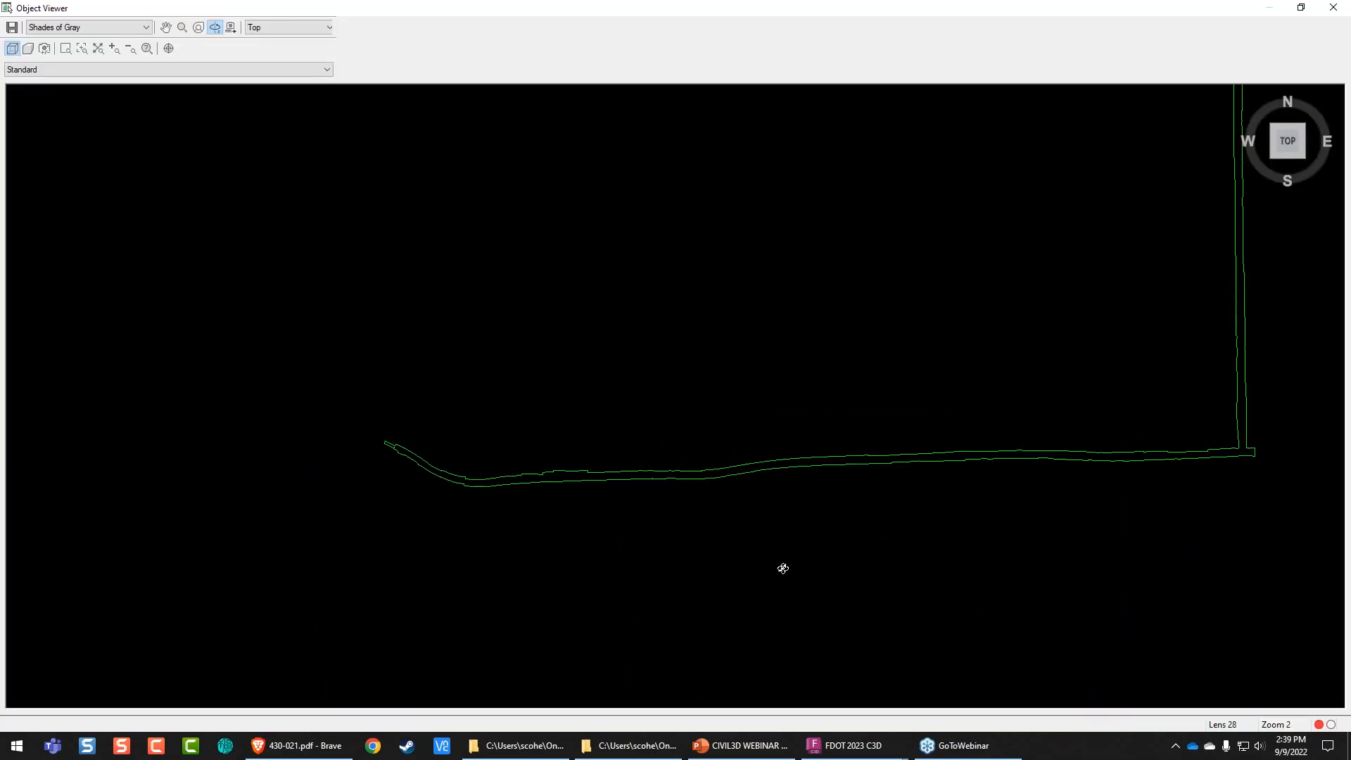
Step: Examine the SUBGRADE surface in 3D in the Object Viewer where the side road drops away from the main road, and close the viewer
left_click_drag(783, 567, 733, 426)
scroll(733, 425, "up", 10)
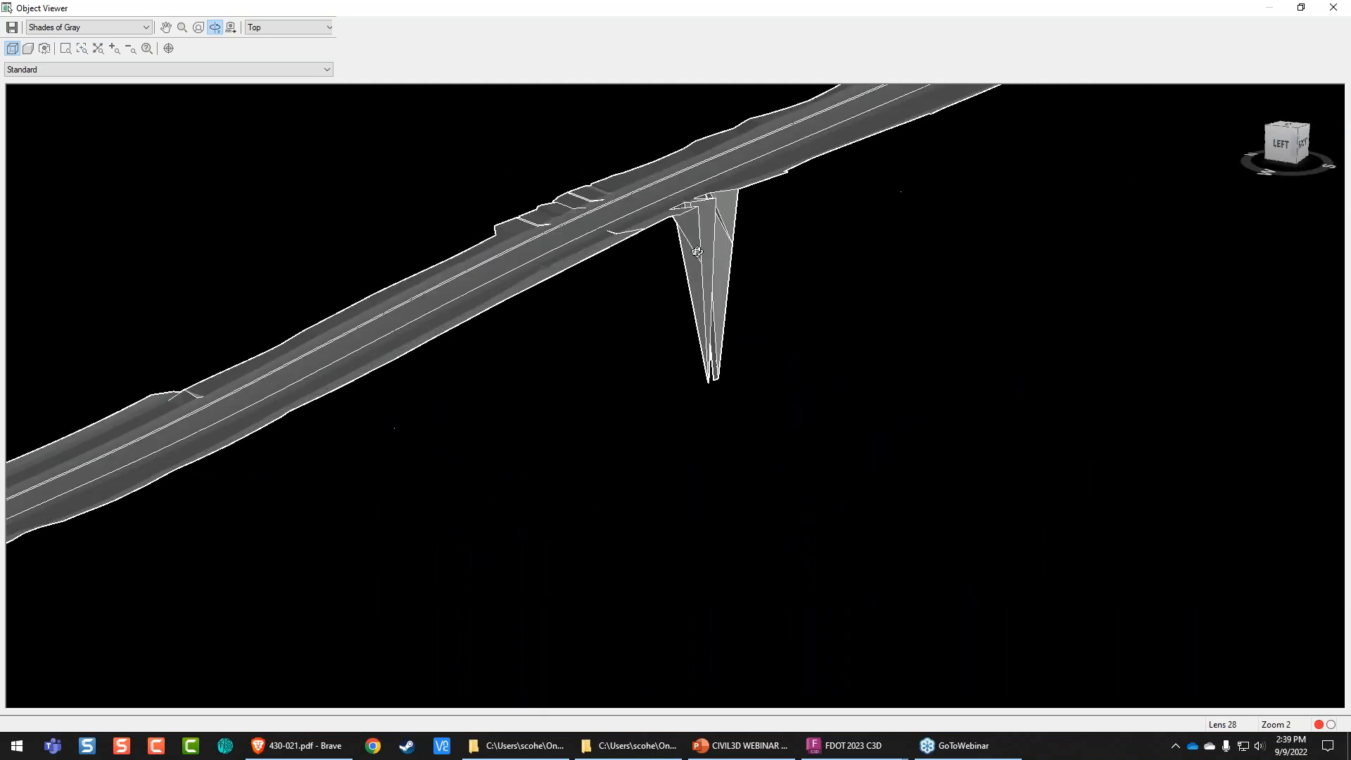
scroll(697, 252, "up", 10)
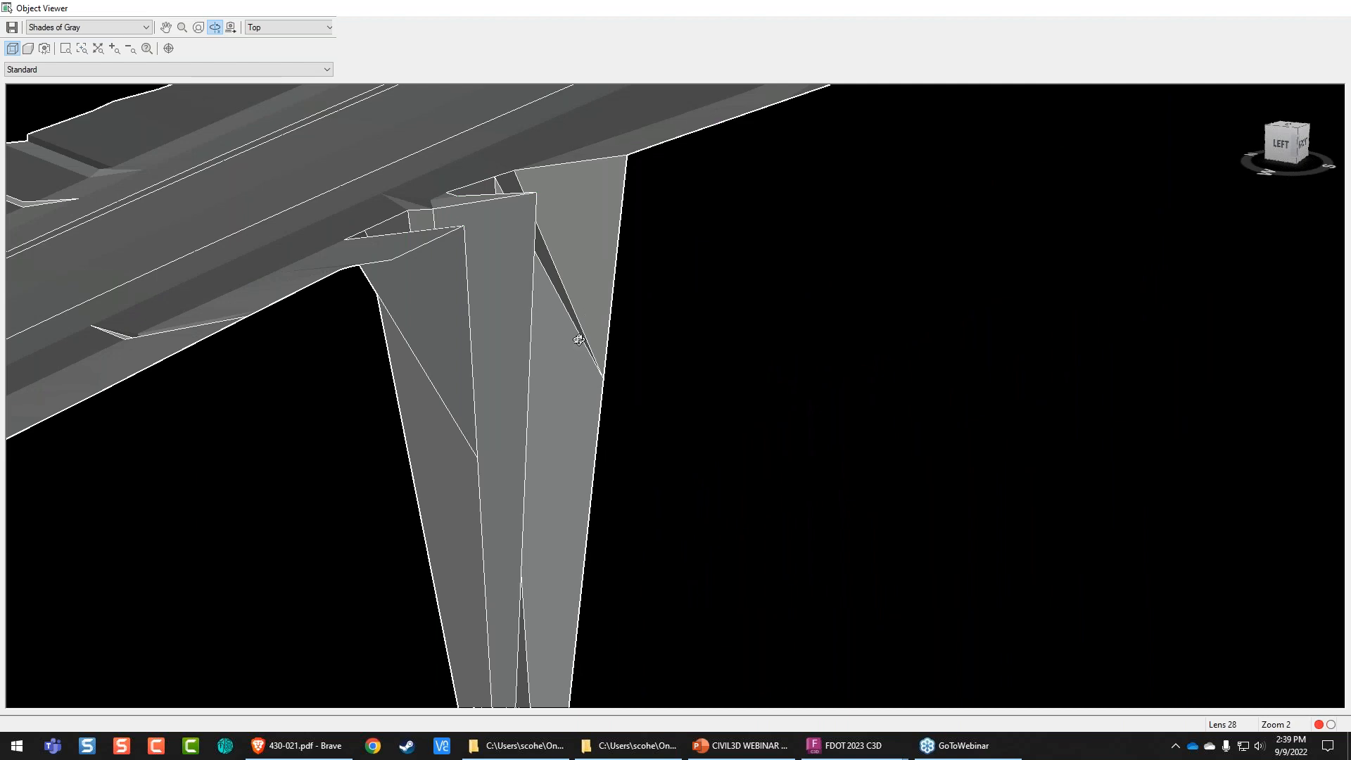
key("Escape")
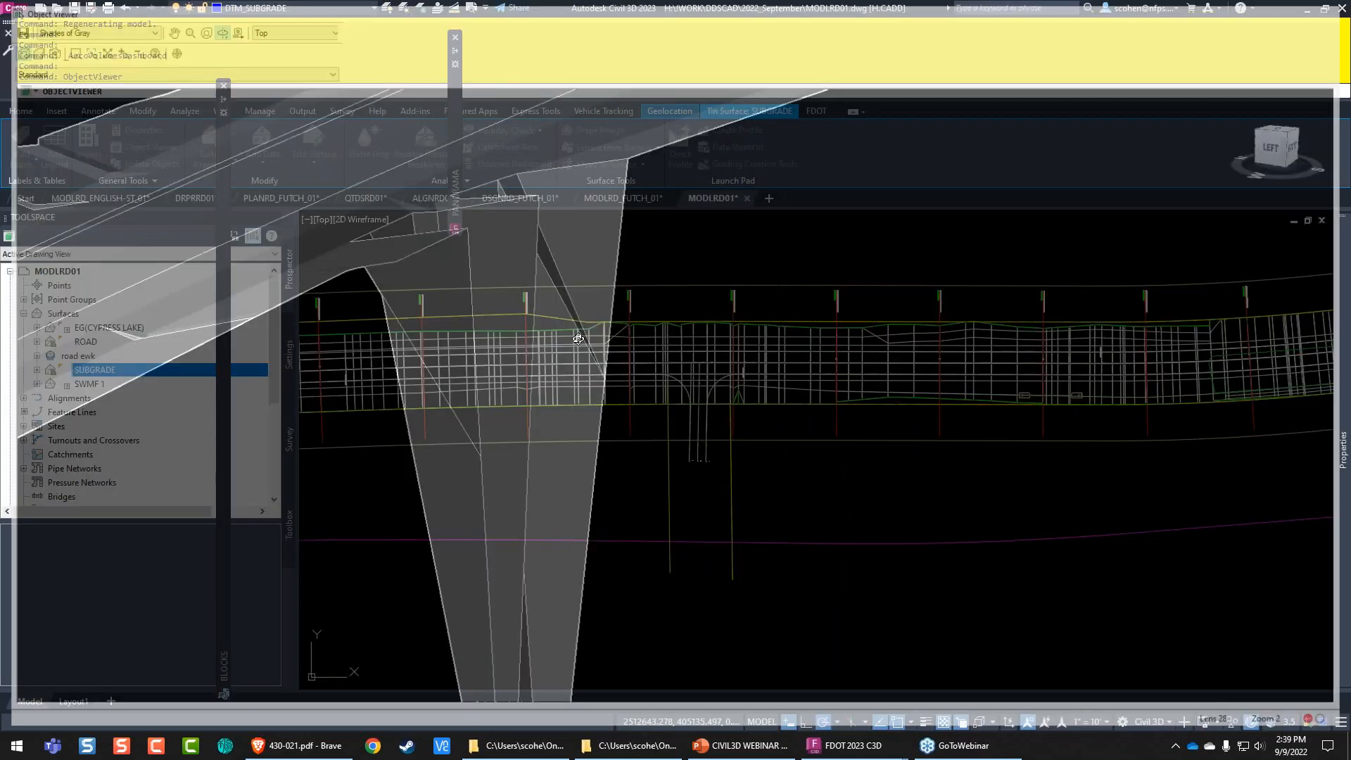
key("Escape")
Step: Select the right-of-way feature line beside the side road, inspect where it meets the corridor edge, and clear the selection
scroll(748, 435, "up", 4)
left_click(704, 471)
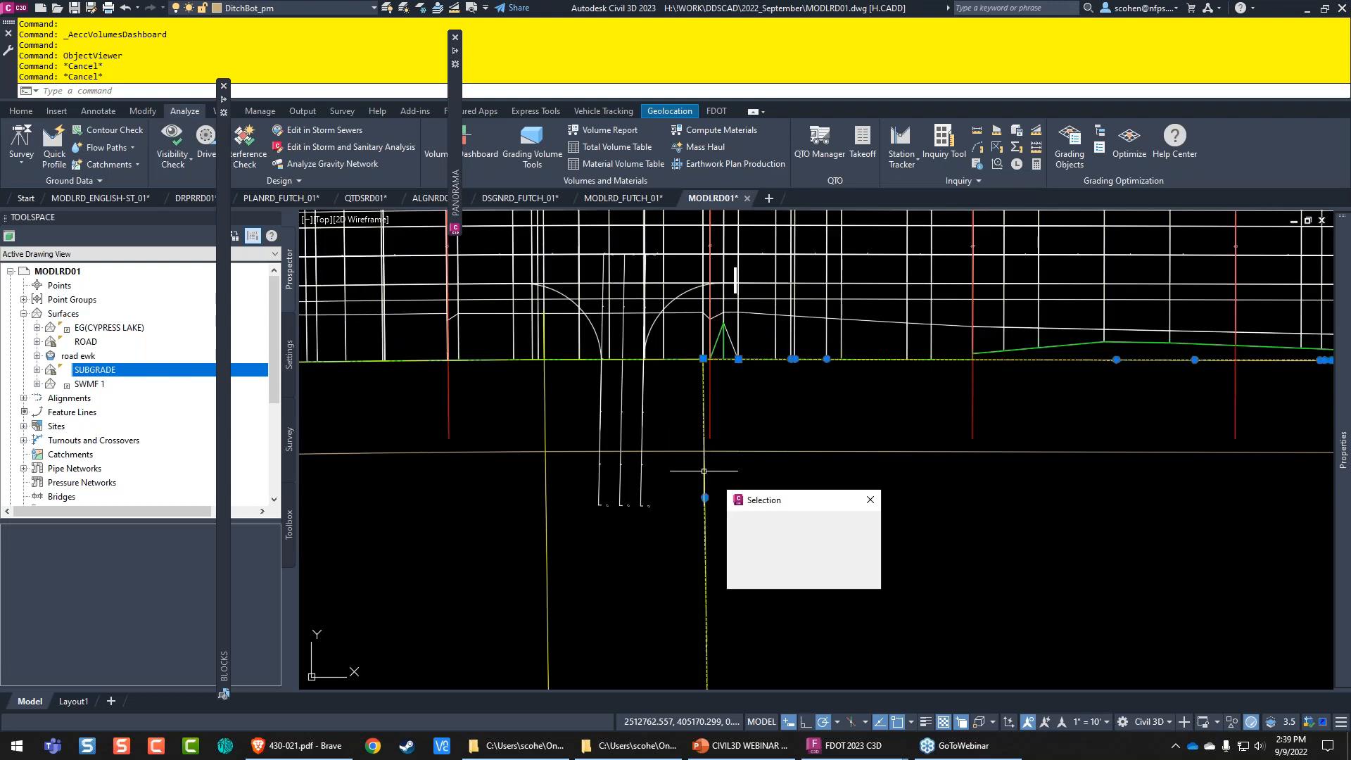
left_click(760, 524)
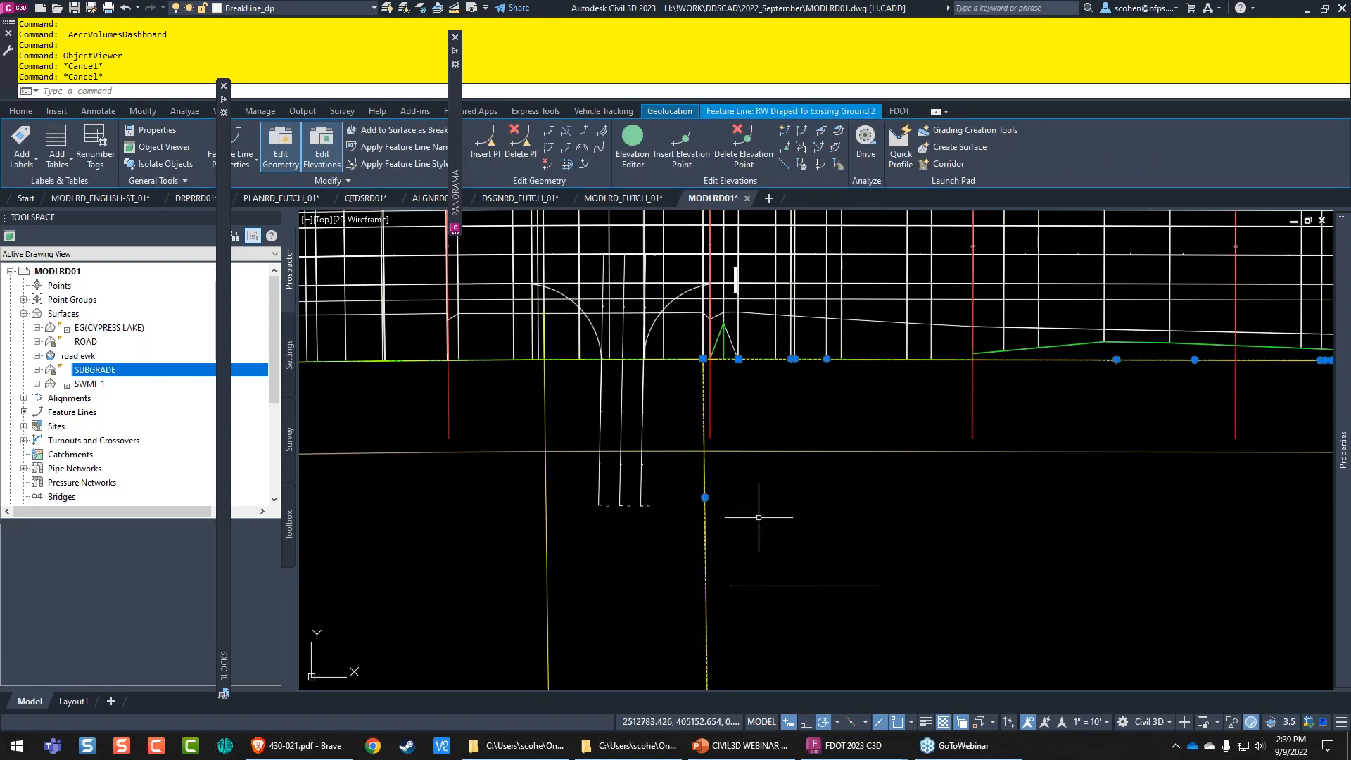
scroll(728, 366, "up", 4)
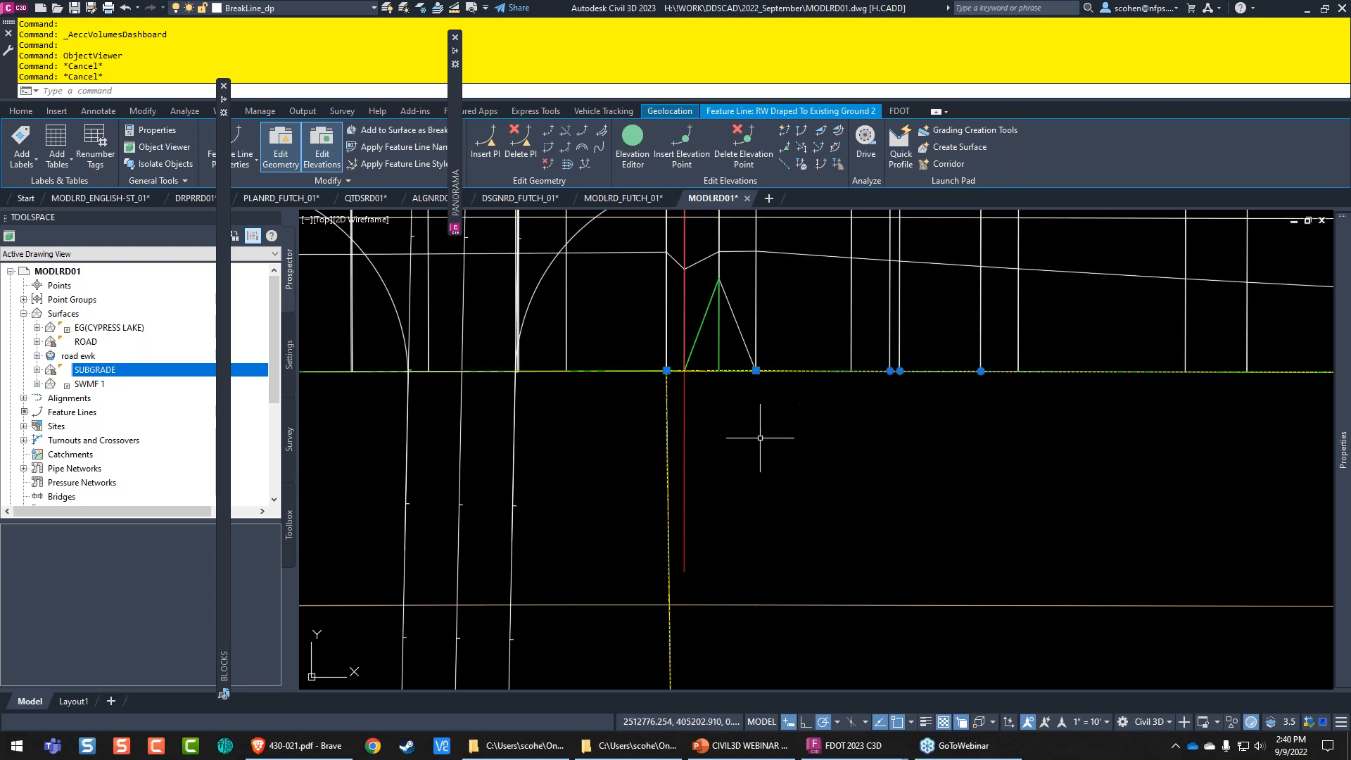
key("Escape")
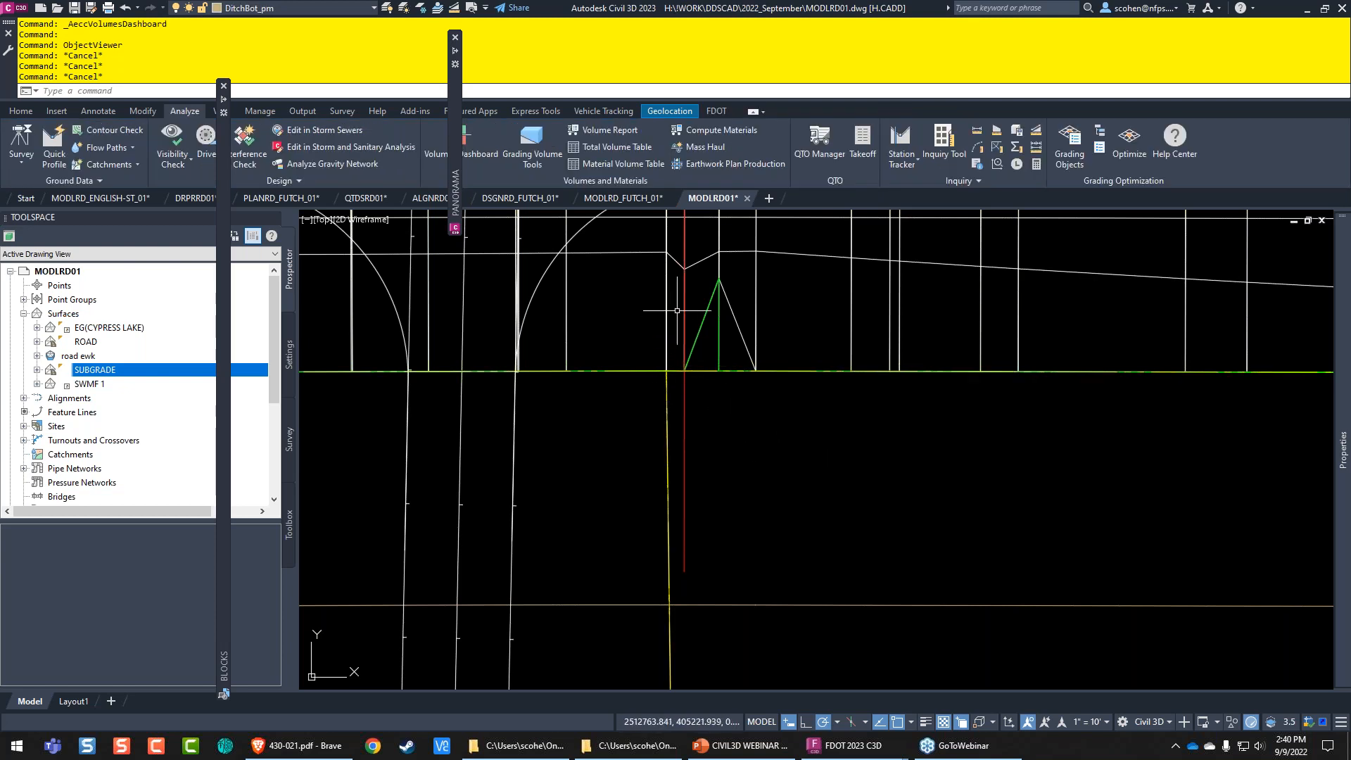
Step: Select the SUBGRADE surface at the triangular notch beside the side road and view a close-up of its roadway in the Object Viewer
left_click(704, 314)
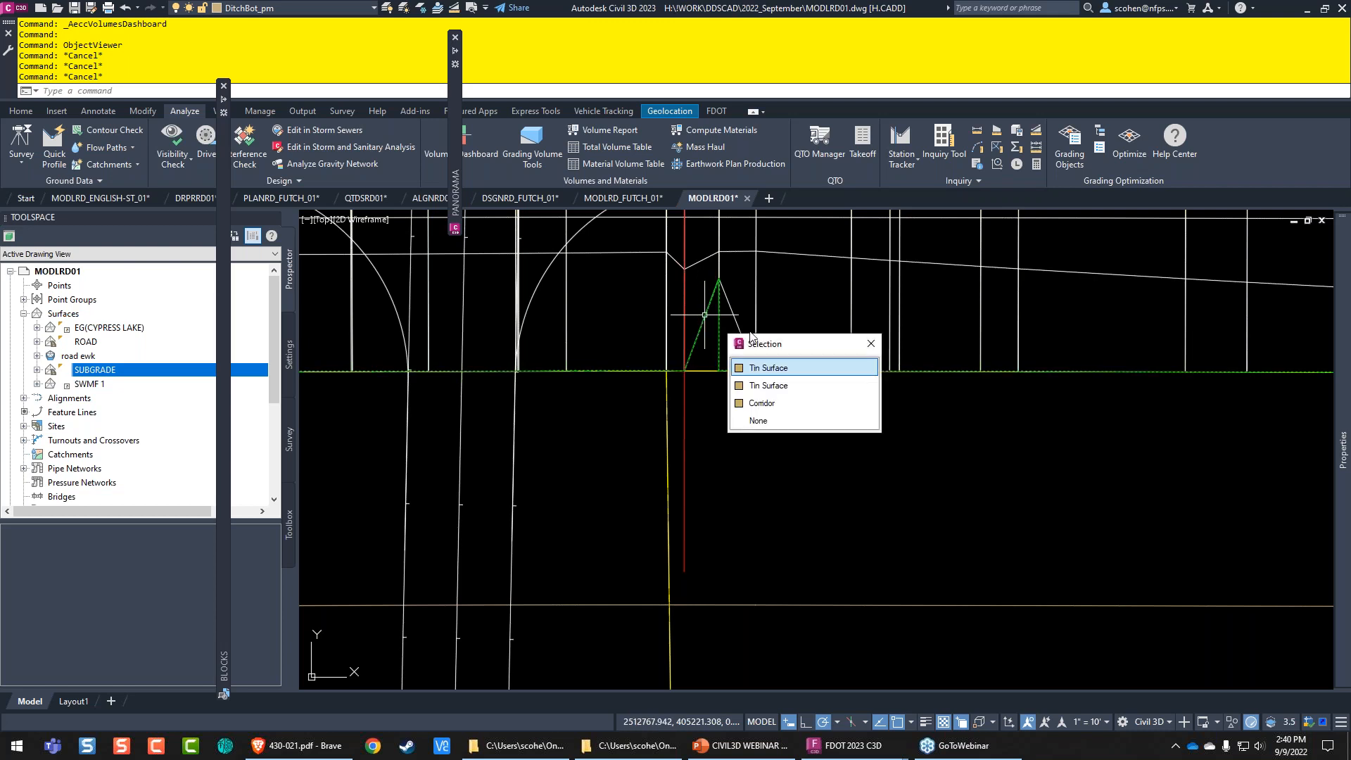
left_click(769, 367)
right_click(762, 452)
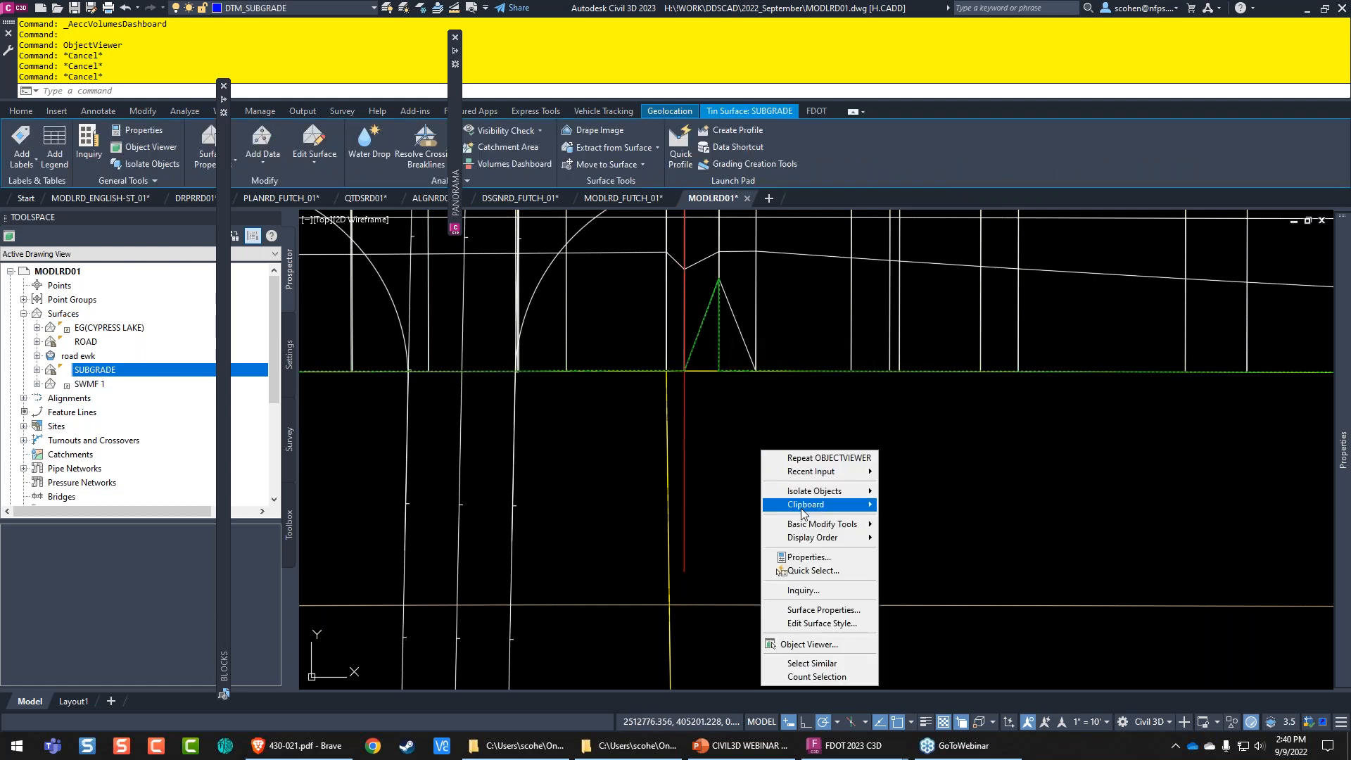
left_click(809, 644)
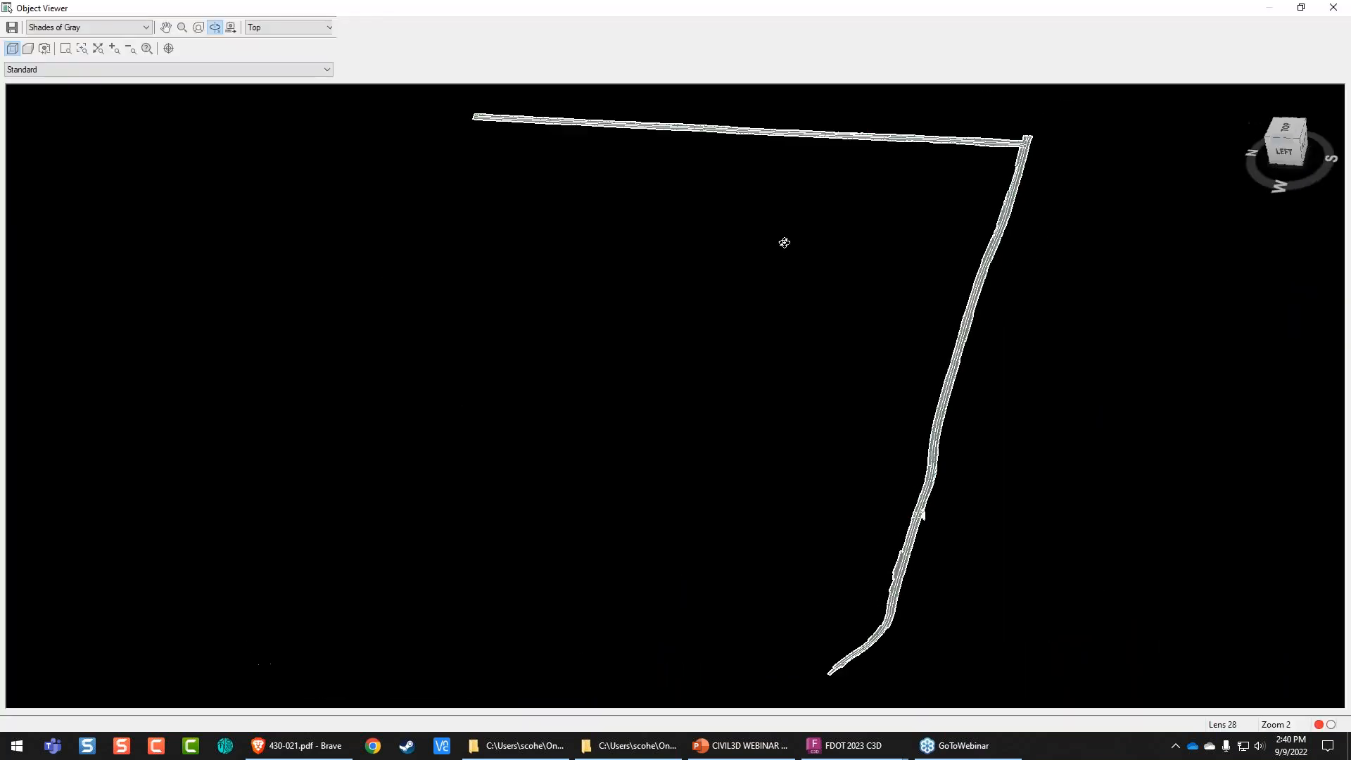
left_click_drag(784, 242, 727, 403)
left_click(67, 49)
left_click_drag(911, 381, 971, 407)
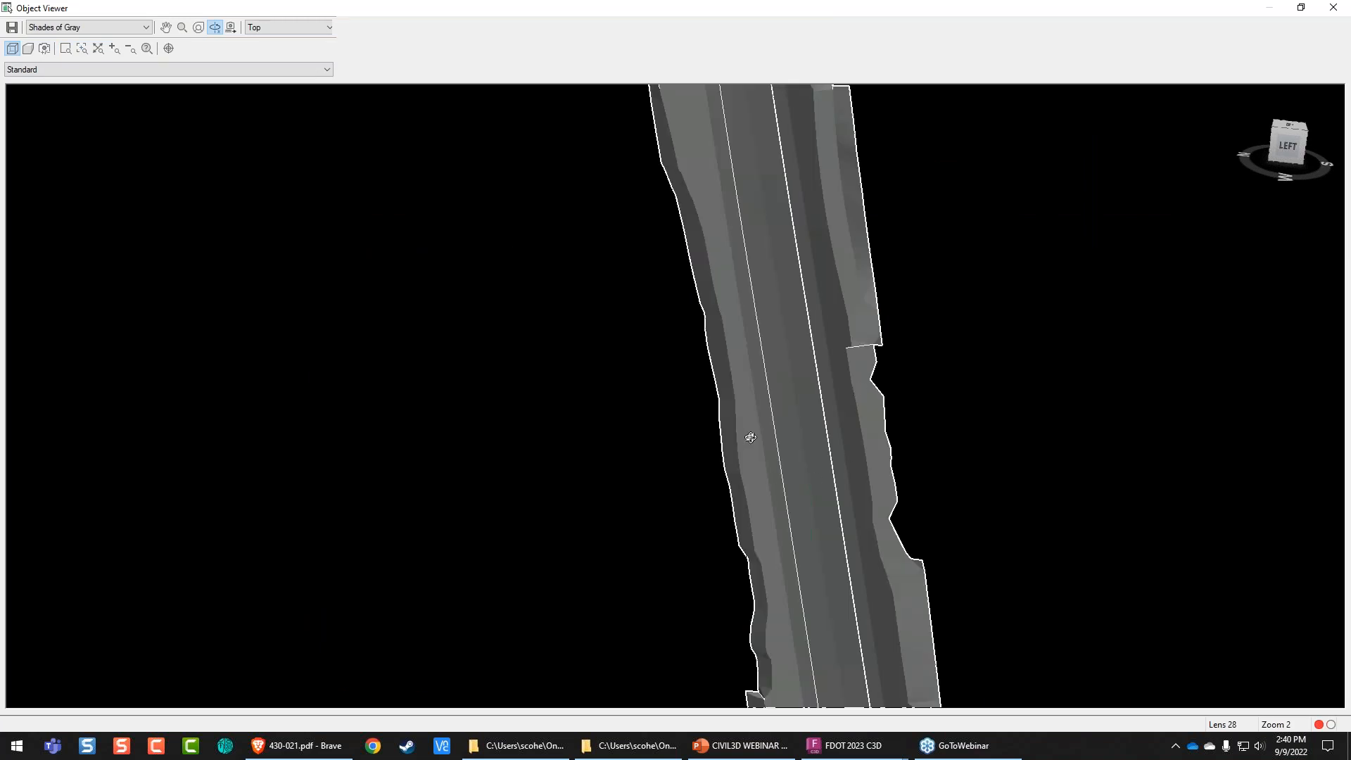
Step: Inspect the SUBGRADE surface's curves, ragged edges and road end from several 3D angles, then leave the viewer and deselect the surface
scroll(743, 440, "down", 3)
left_click_drag(730, 456, 281, 176)
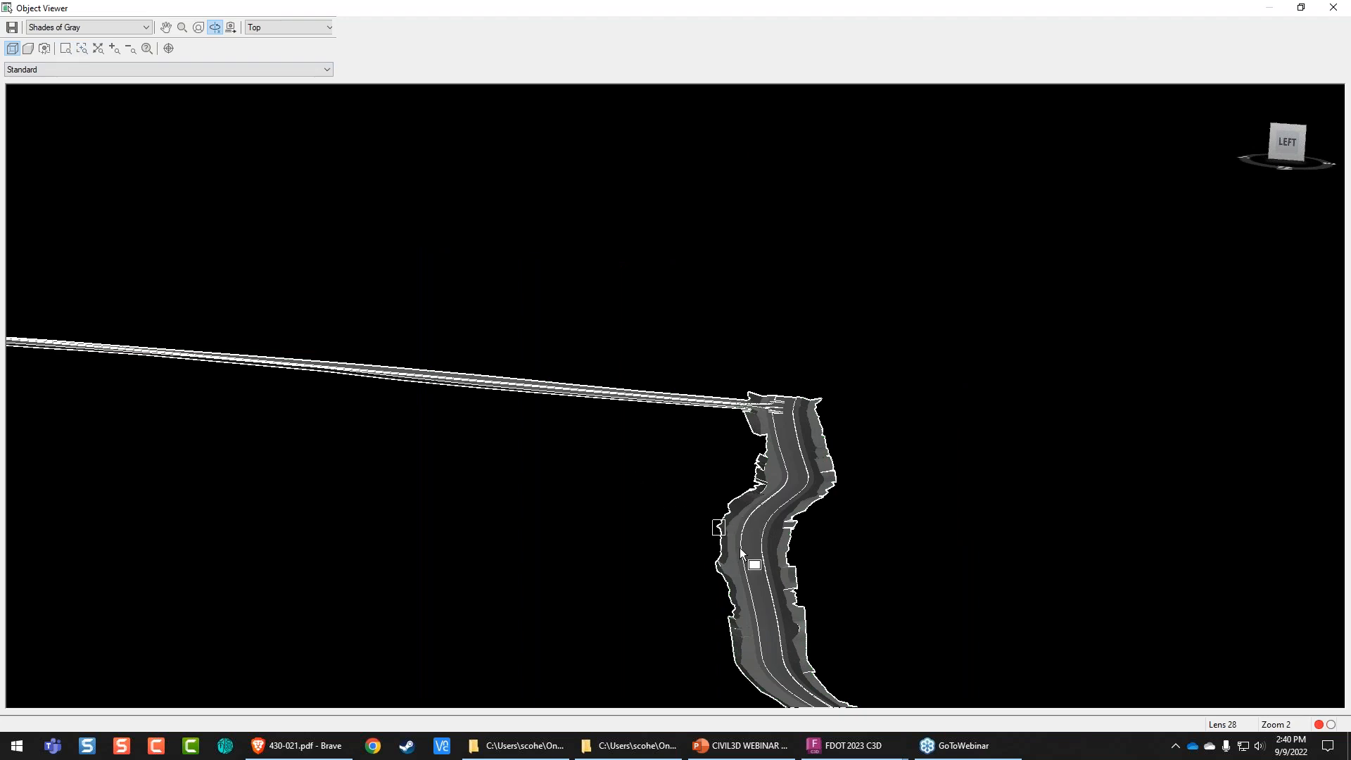
left_click(789, 571)
left_click_drag(646, 421, 1062, 225)
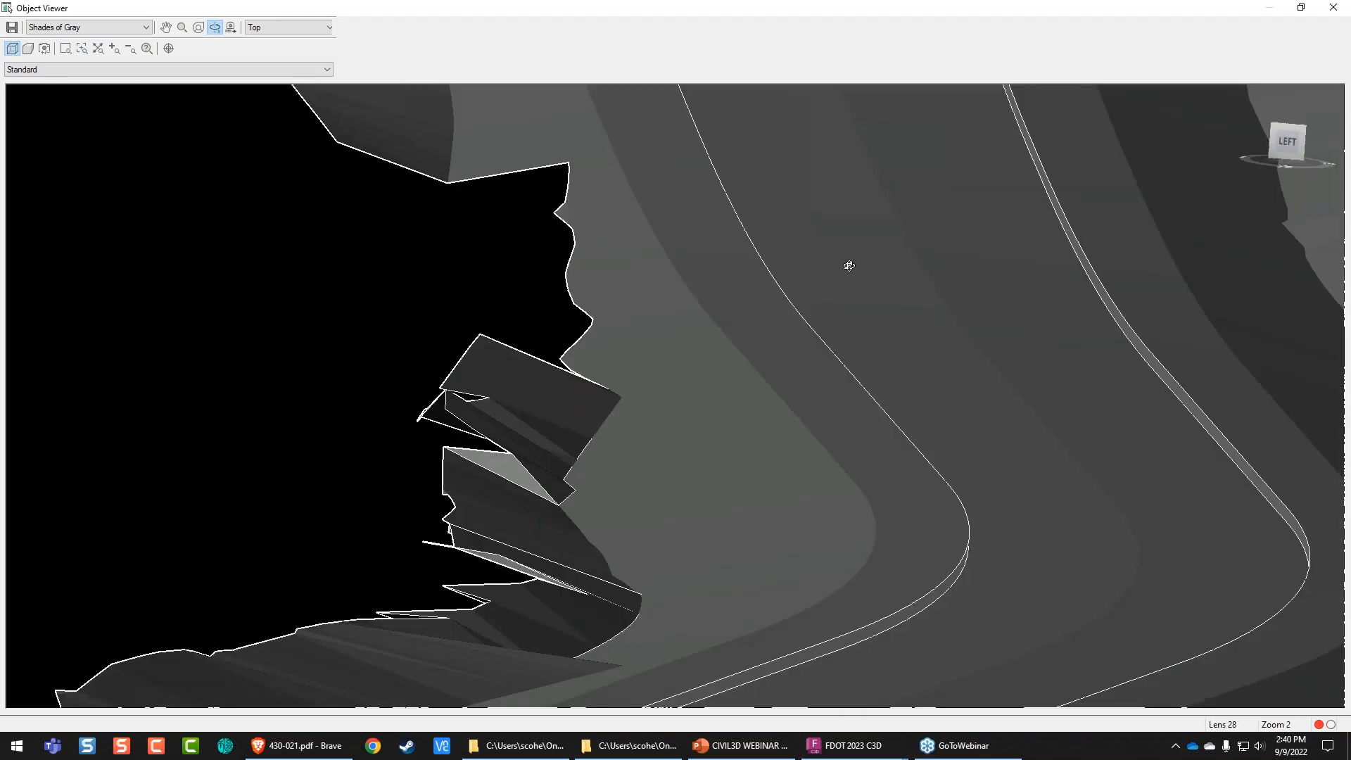
left_click_drag(859, 257, 464, 416)
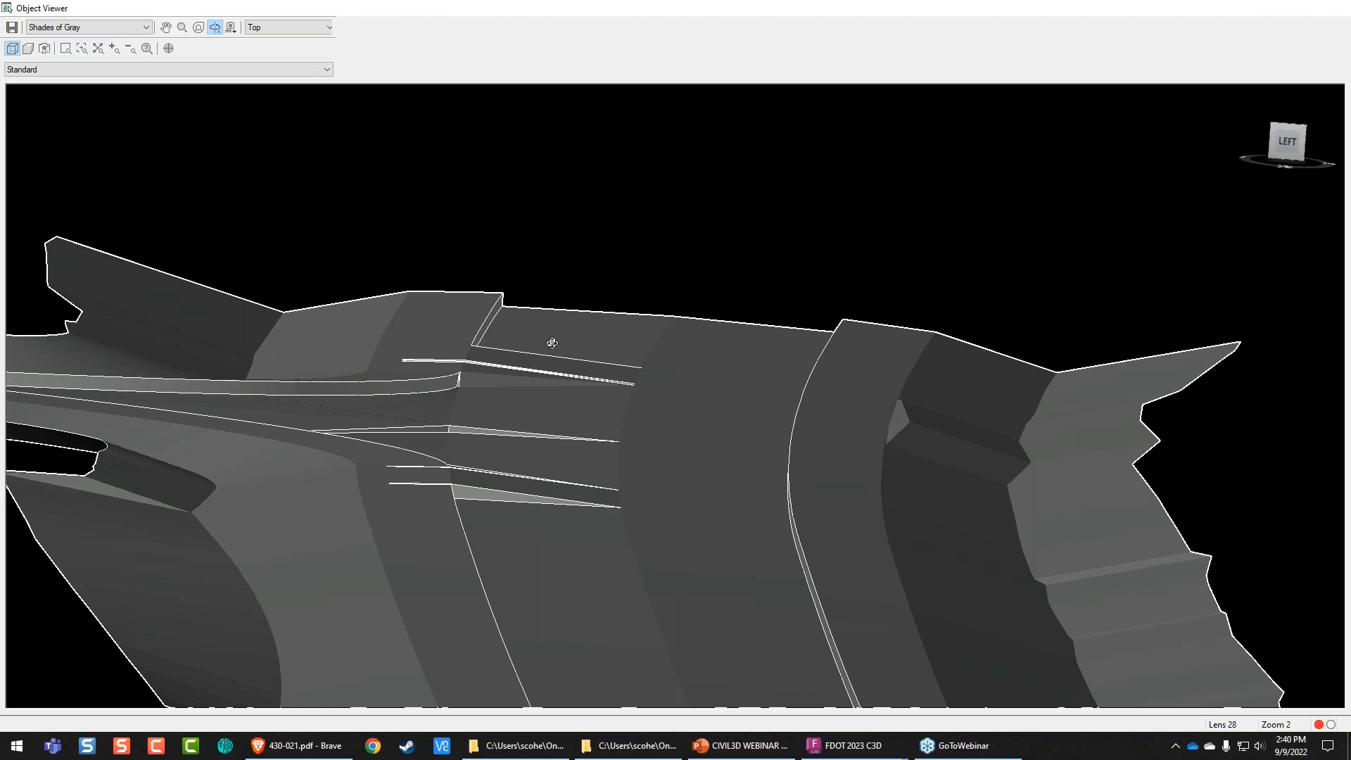
key("Escape")
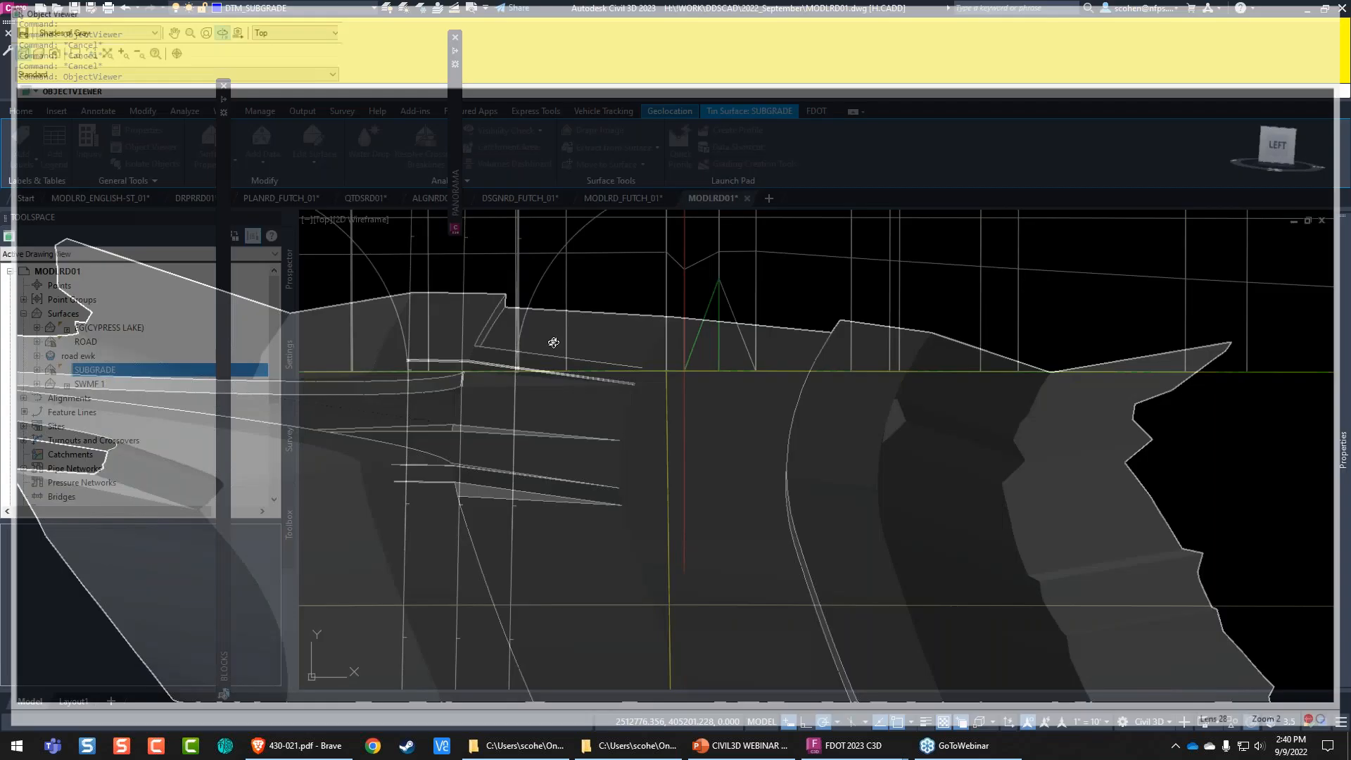
key("Escape")
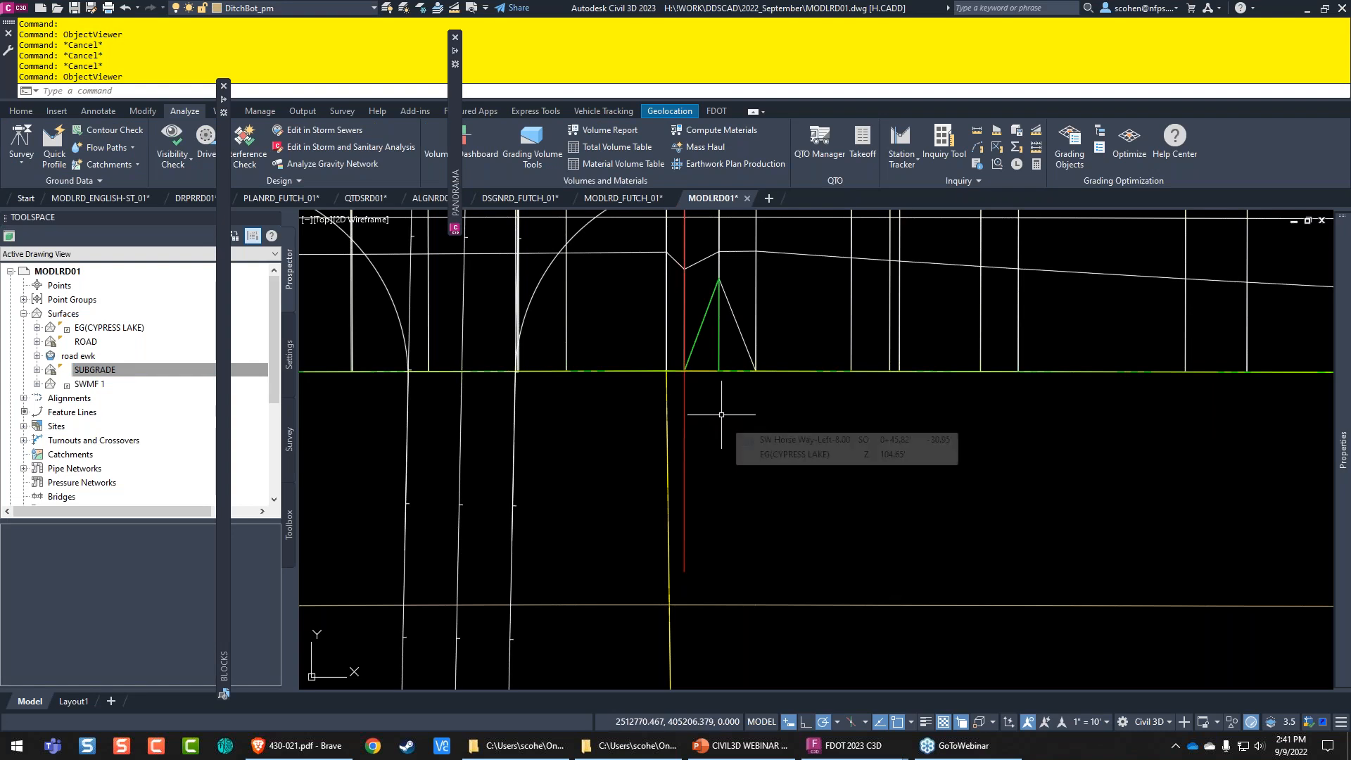
mouse_move(725, 411)
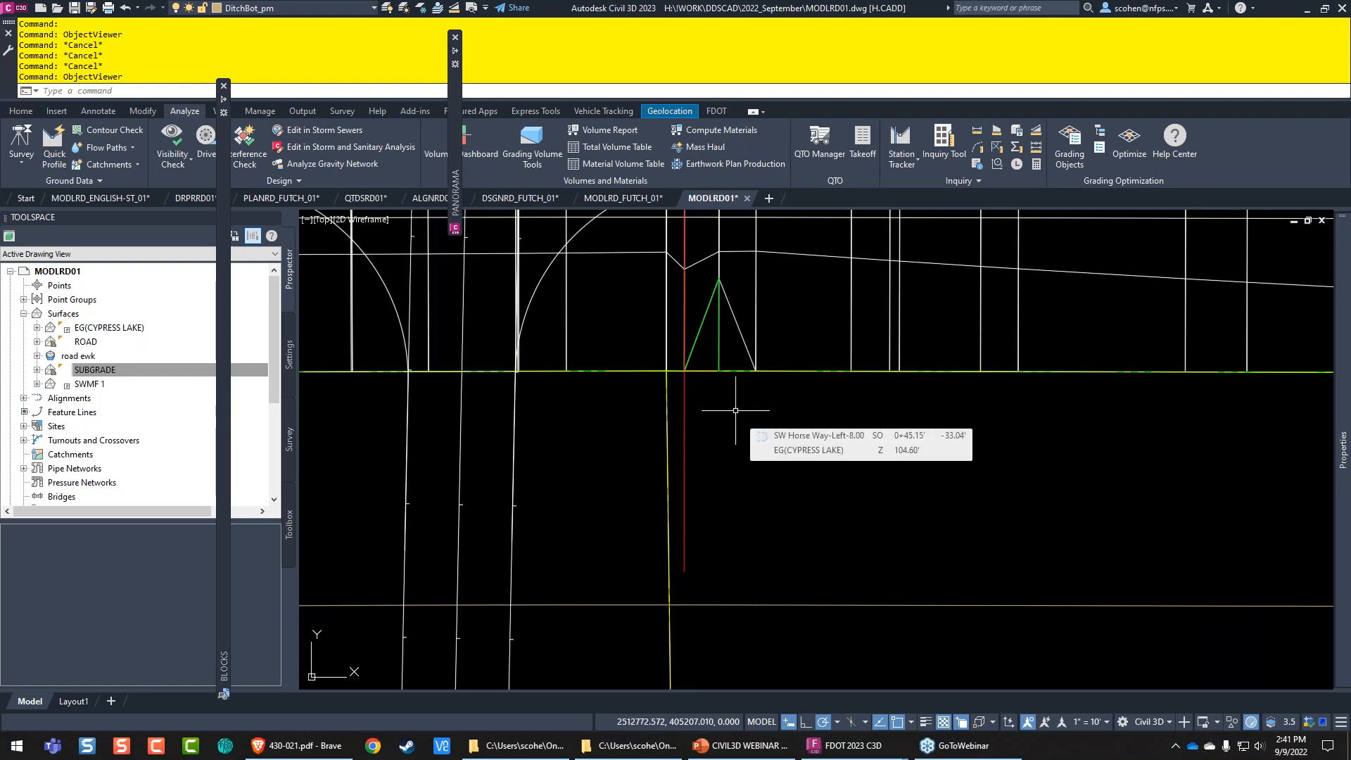
scroll(596, 448, "down", 2)
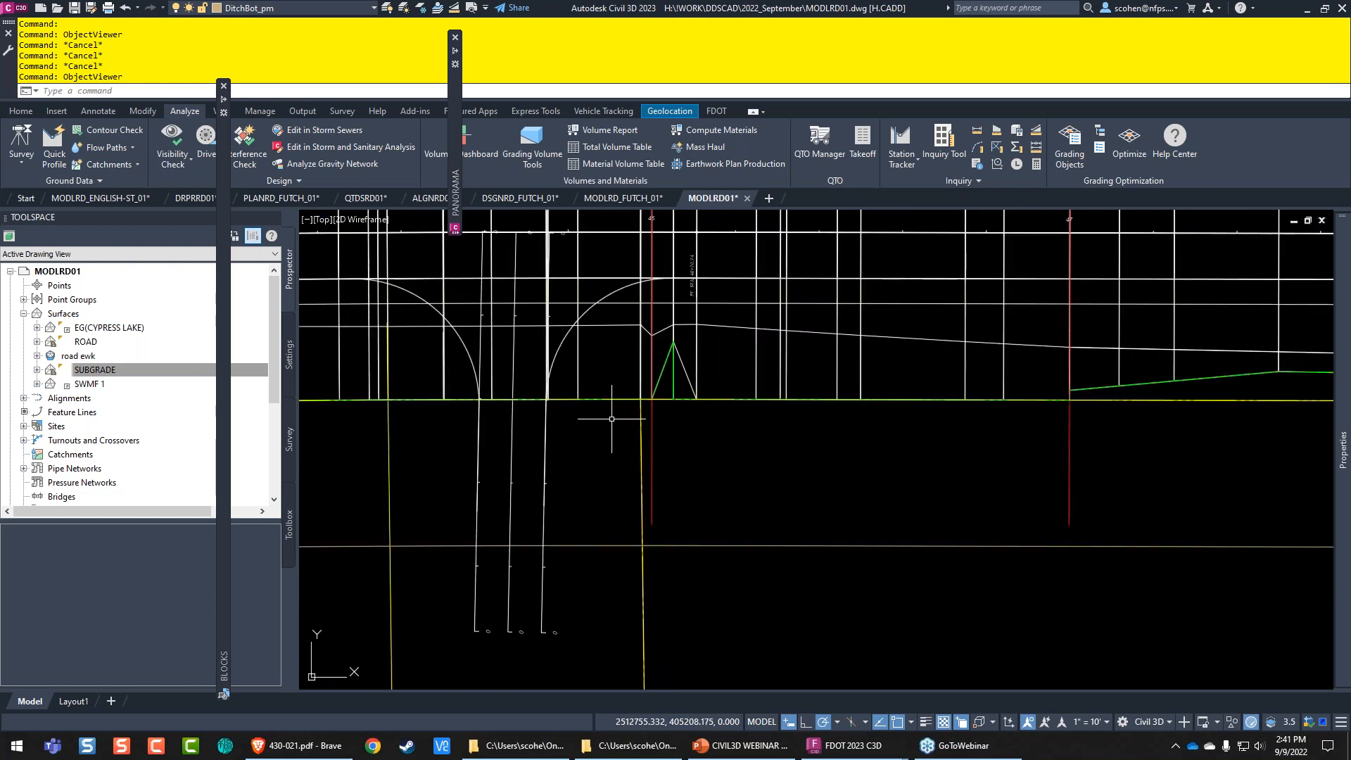
Step: Switch to the ALGNRD02 drawing, find the LAKE BASIN LOOP profile view and list the drawing's profile view styles
left_click(425, 200)
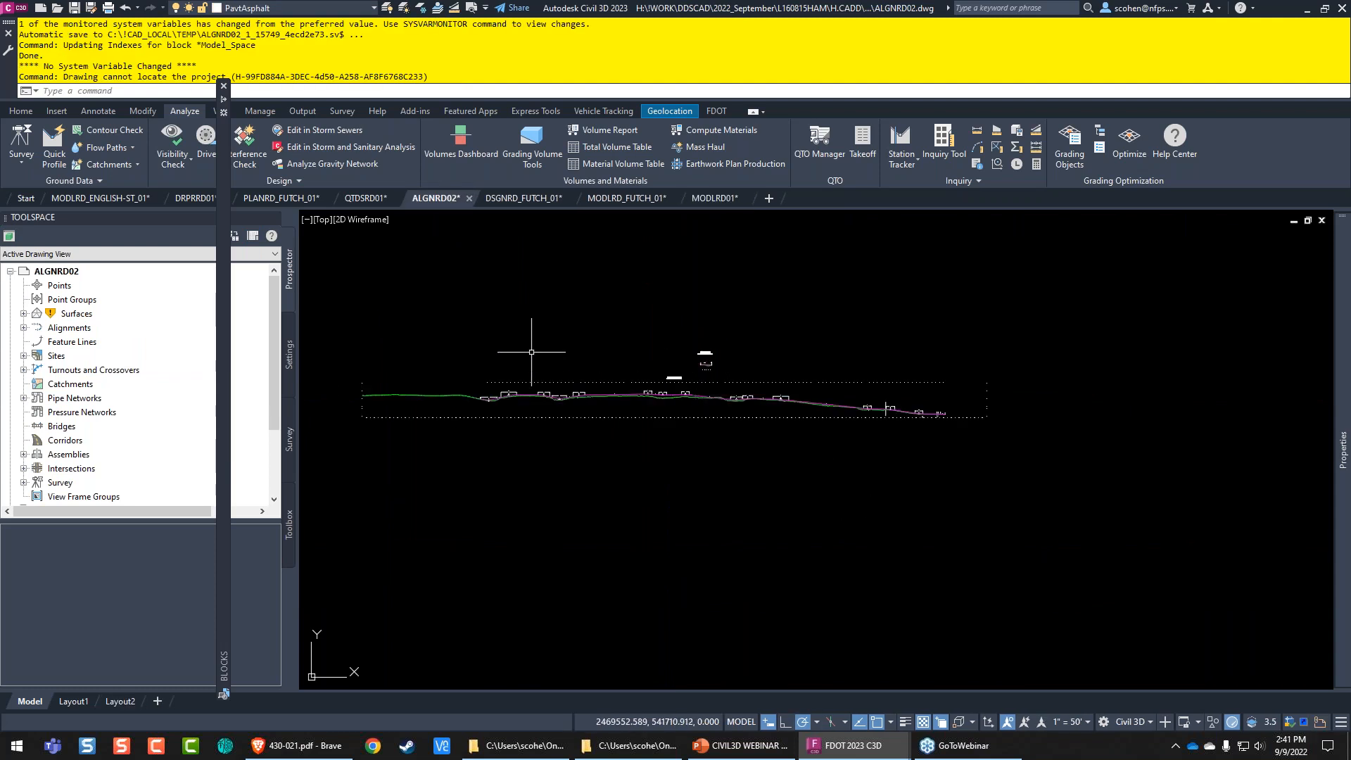
scroll(611, 302, "up", 4)
mouse_move(911, 311)
middle_mouse_down()
mouse_move(848, 401)
mouse_move(747, 471)
middle_mouse_up()
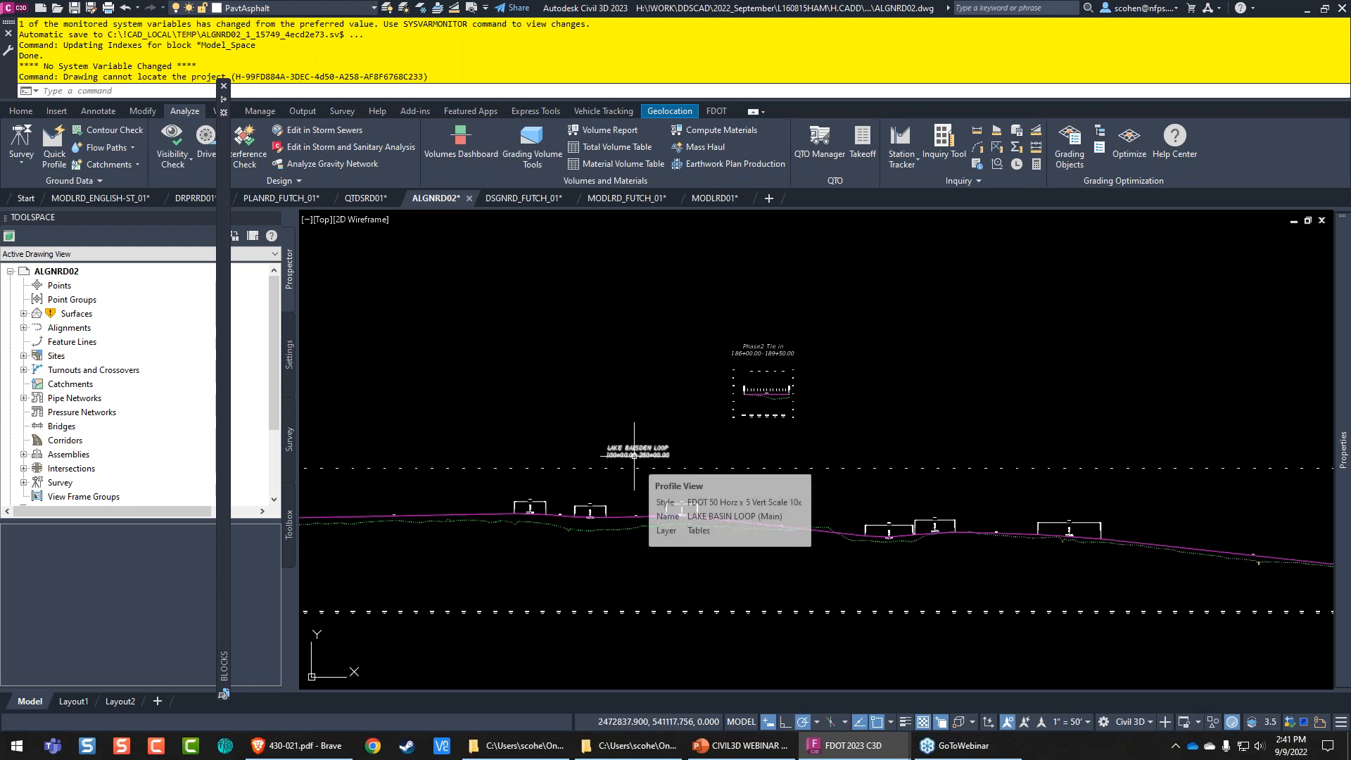
left_click(290, 355)
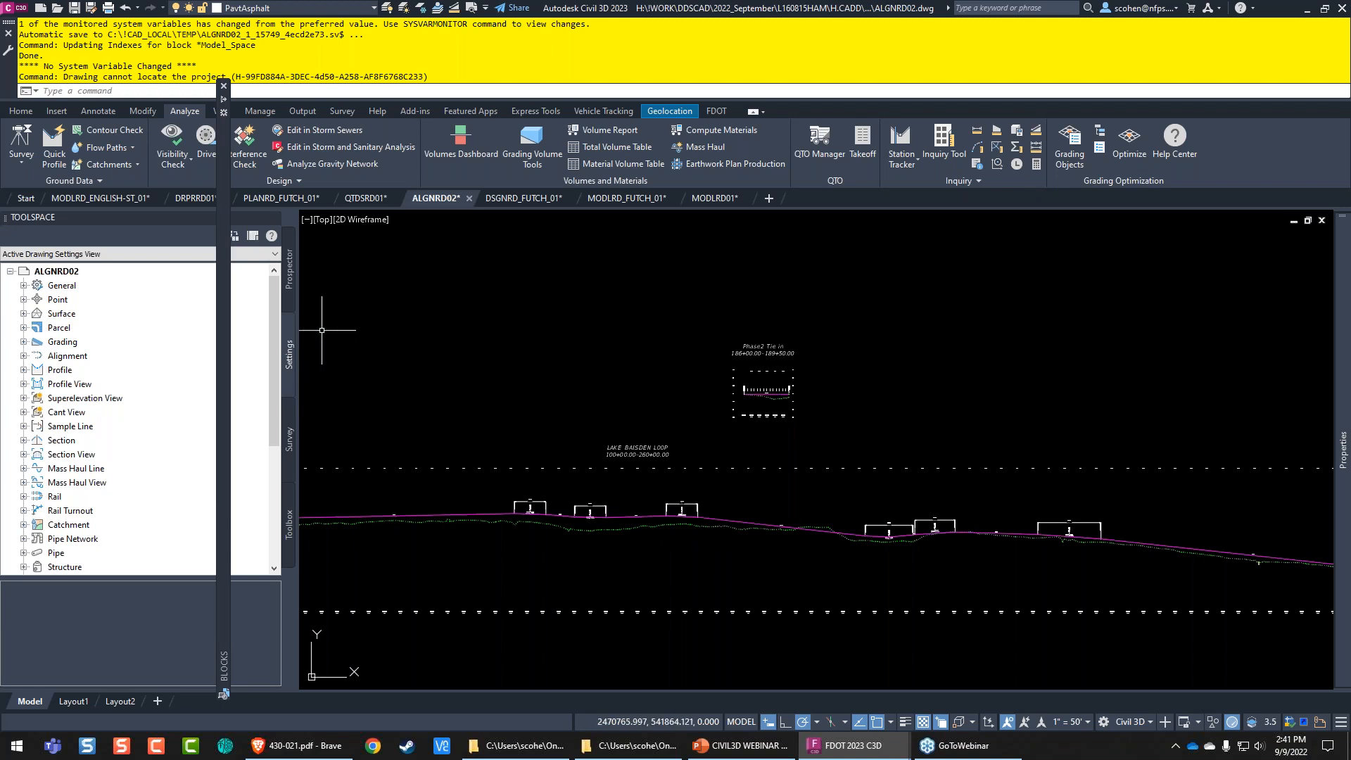
double_click(69, 384)
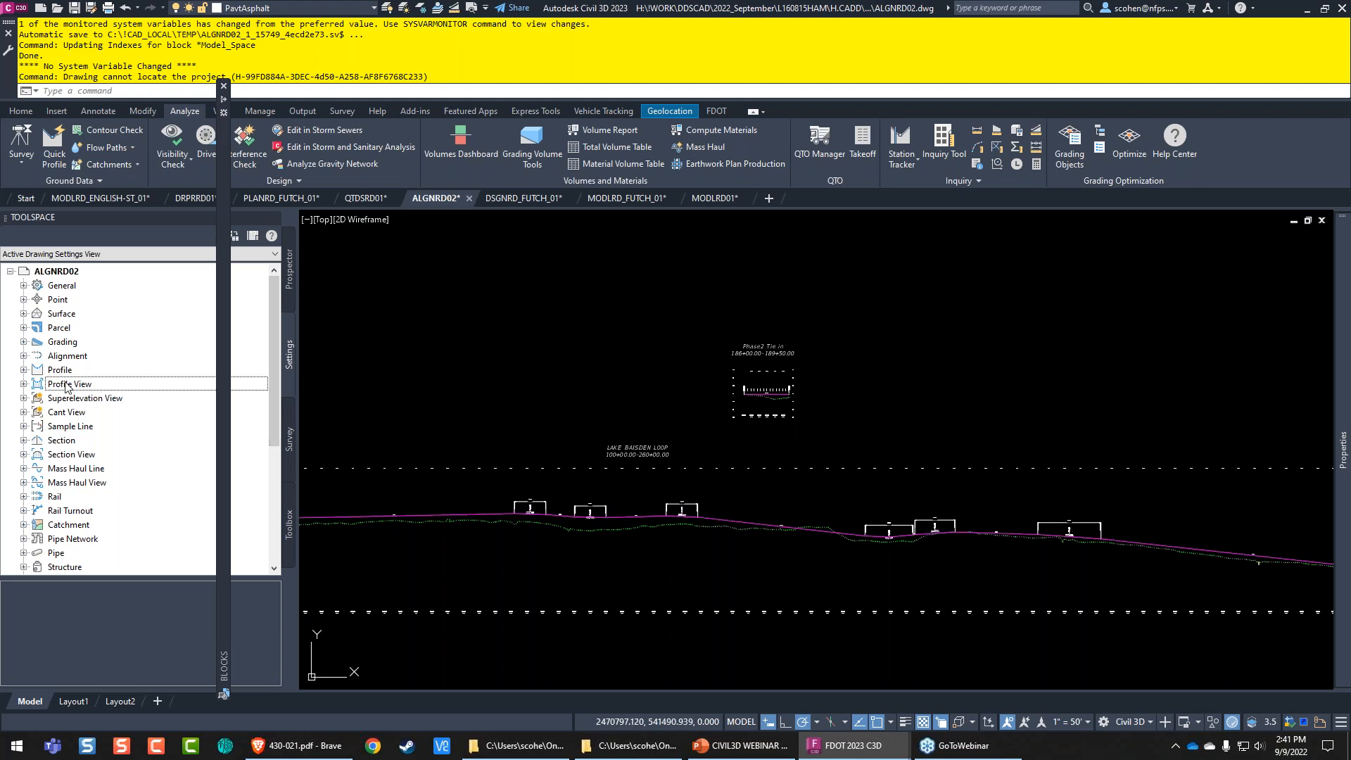
double_click(94, 397)
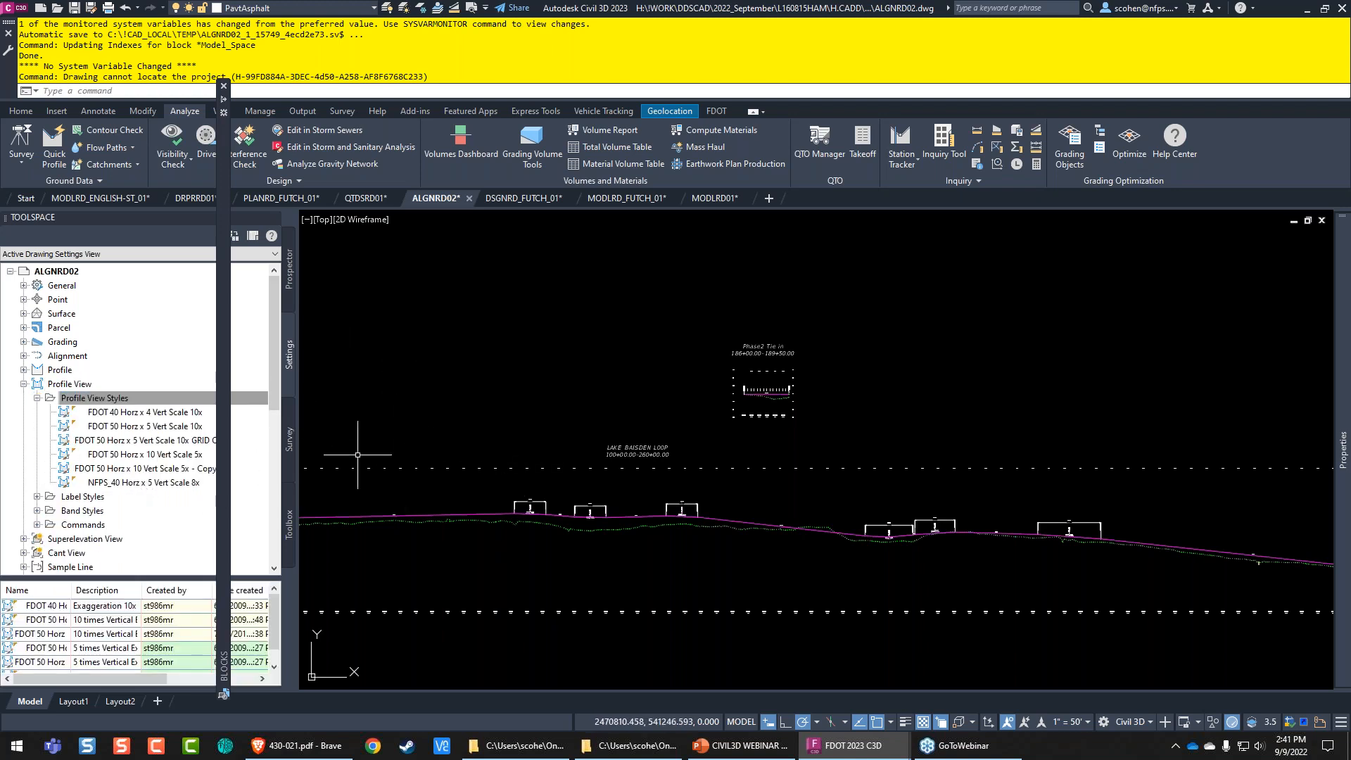
Step: Set the vertical exaggeration of the LAKE BASIN LOOP profile view's style, FDOT 50 Horz x 5 Vert Scale 10x, to 1
left_click(628, 386)
right_click(596, 350)
left_click(670, 487)
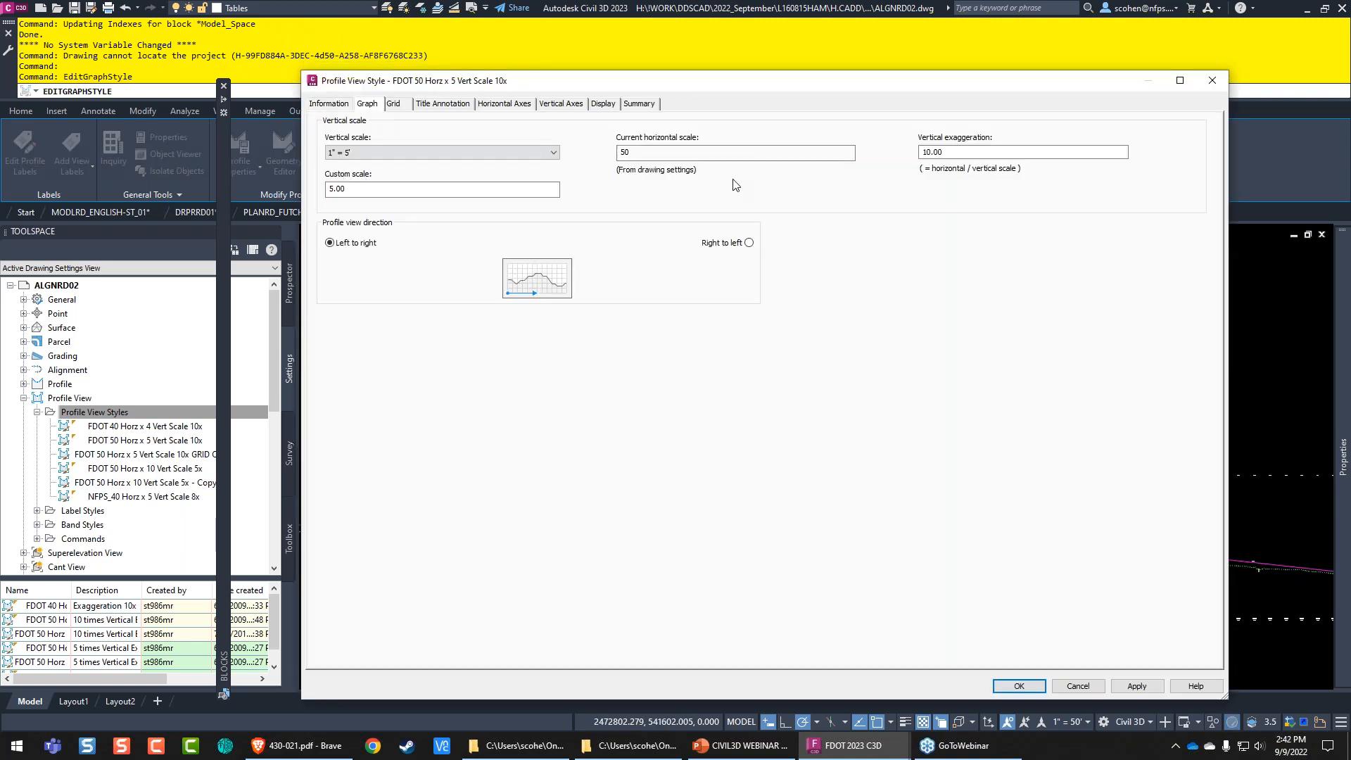
double_click(940, 152)
type("1")
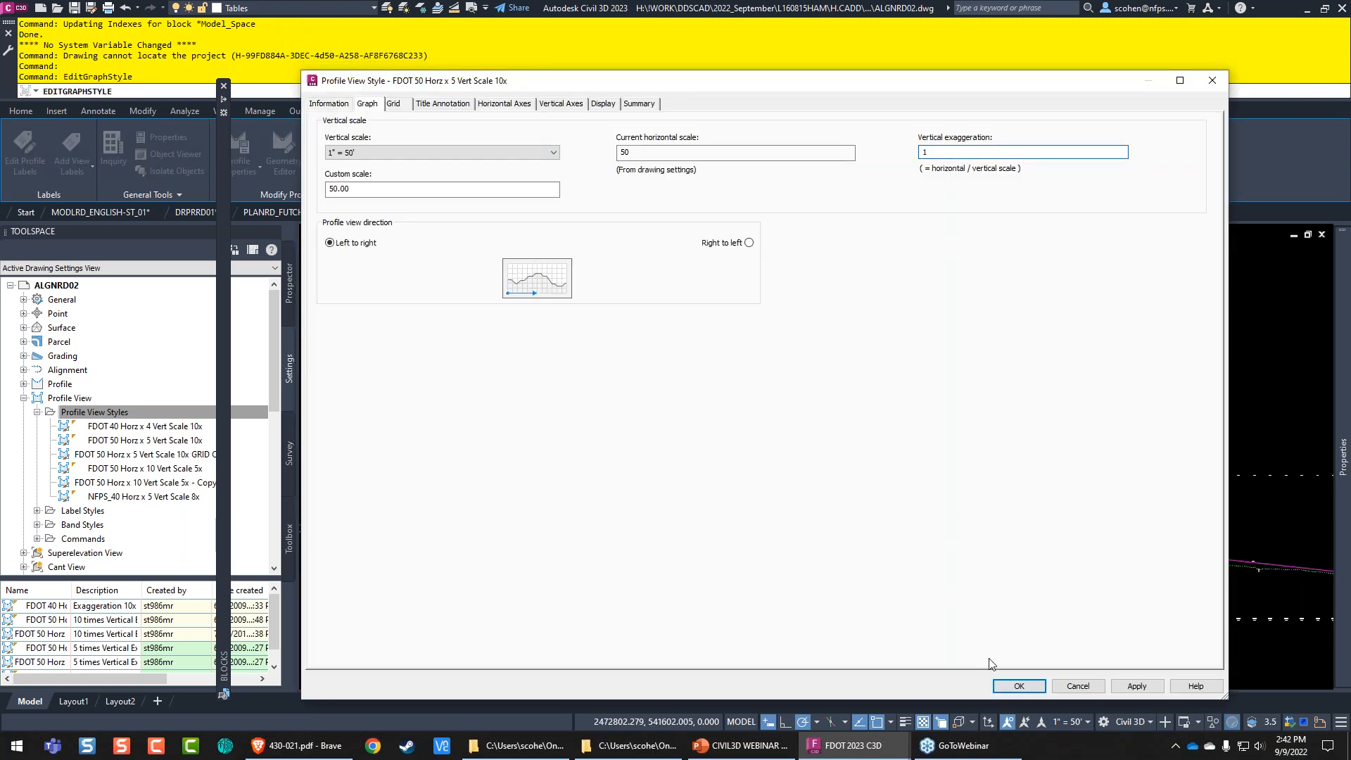
left_click(1011, 687)
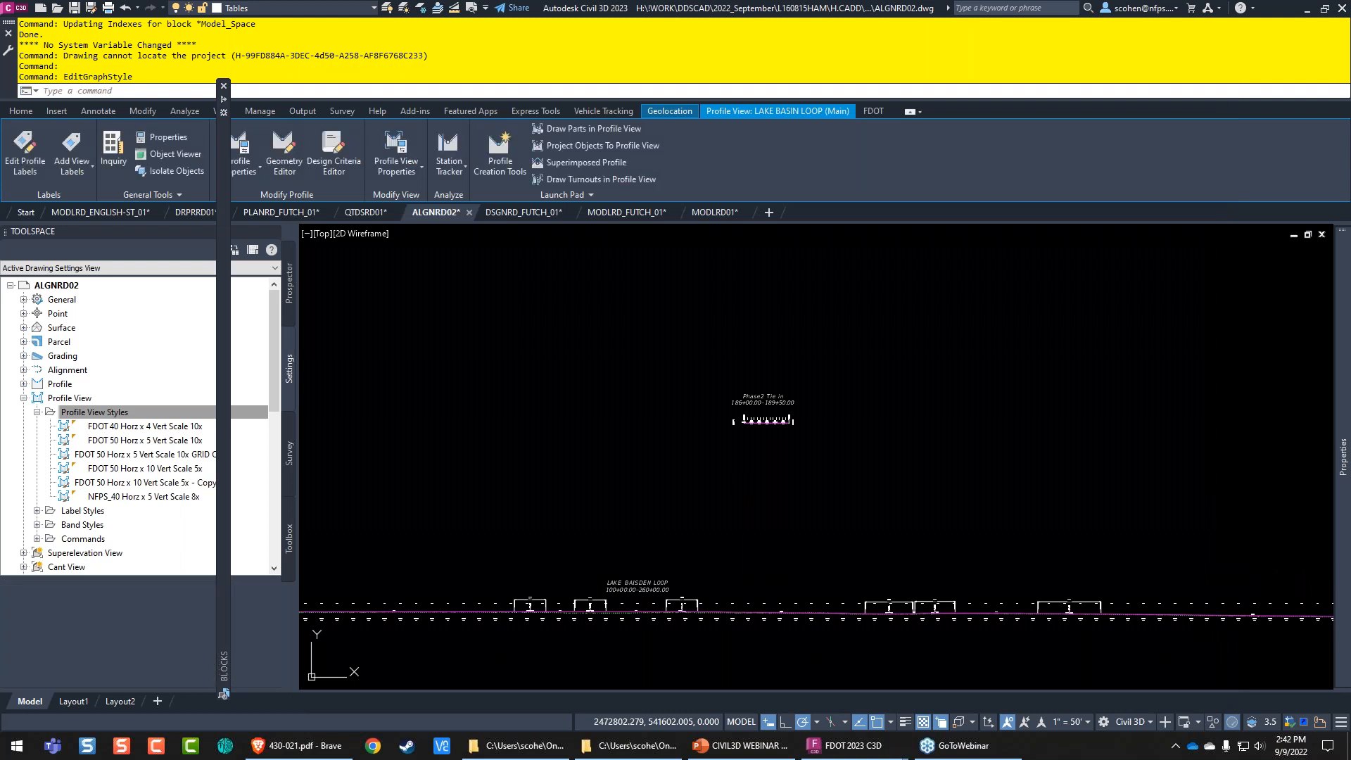
key("Escape")
Step: Try to start a Vehicle Tracking vertical clearance analysis on the profile near station 132+00
scroll(898, 612, "up", 5)
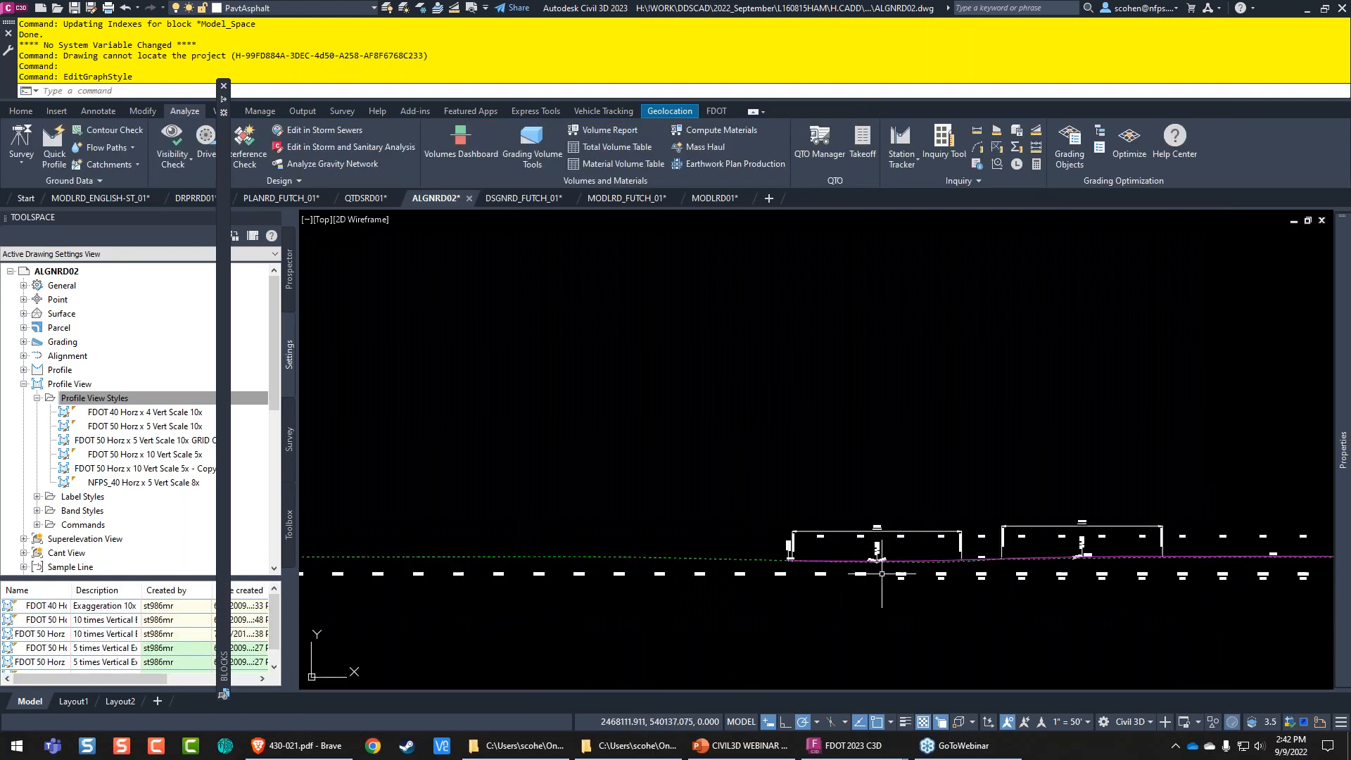
scroll(876, 530, "up", 4)
middle_click_drag(681, 544, 867, 531)
left_click(599, 112)
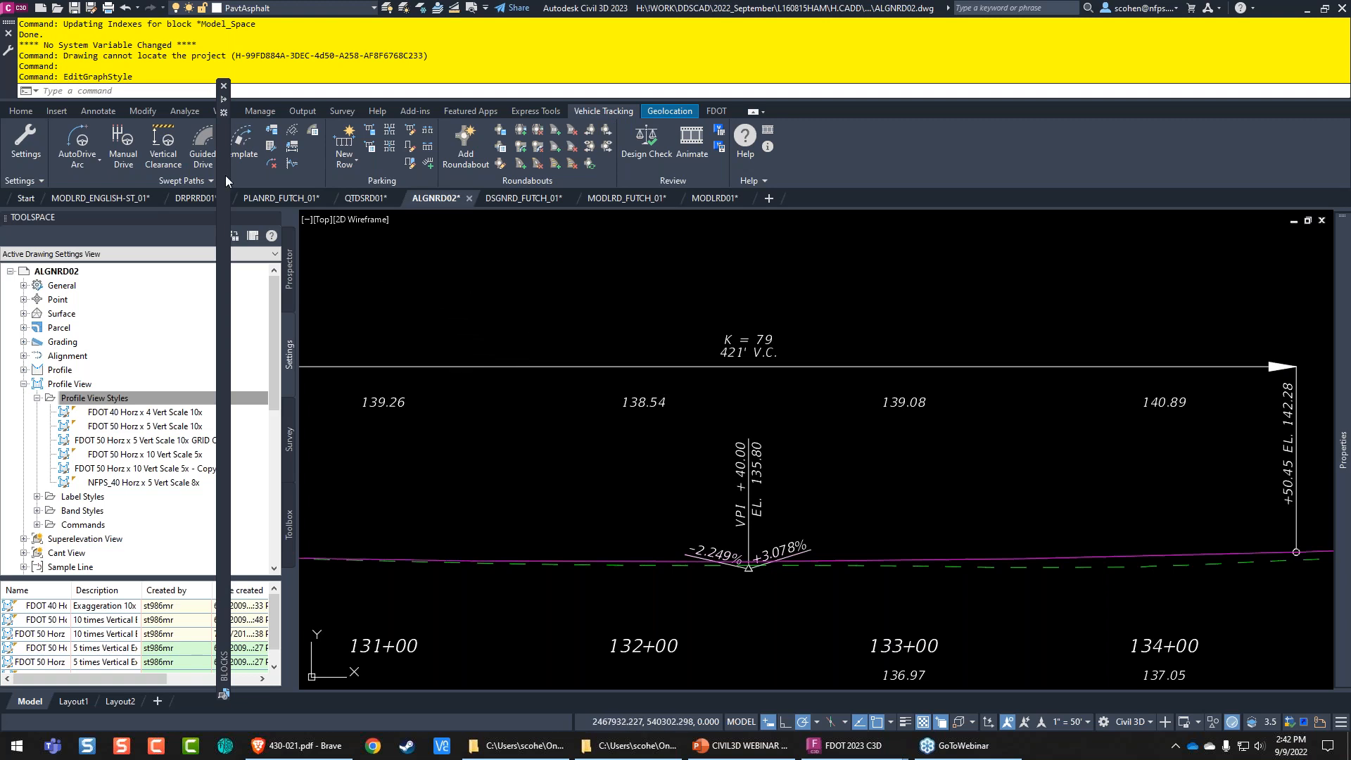
left_click(163, 147)
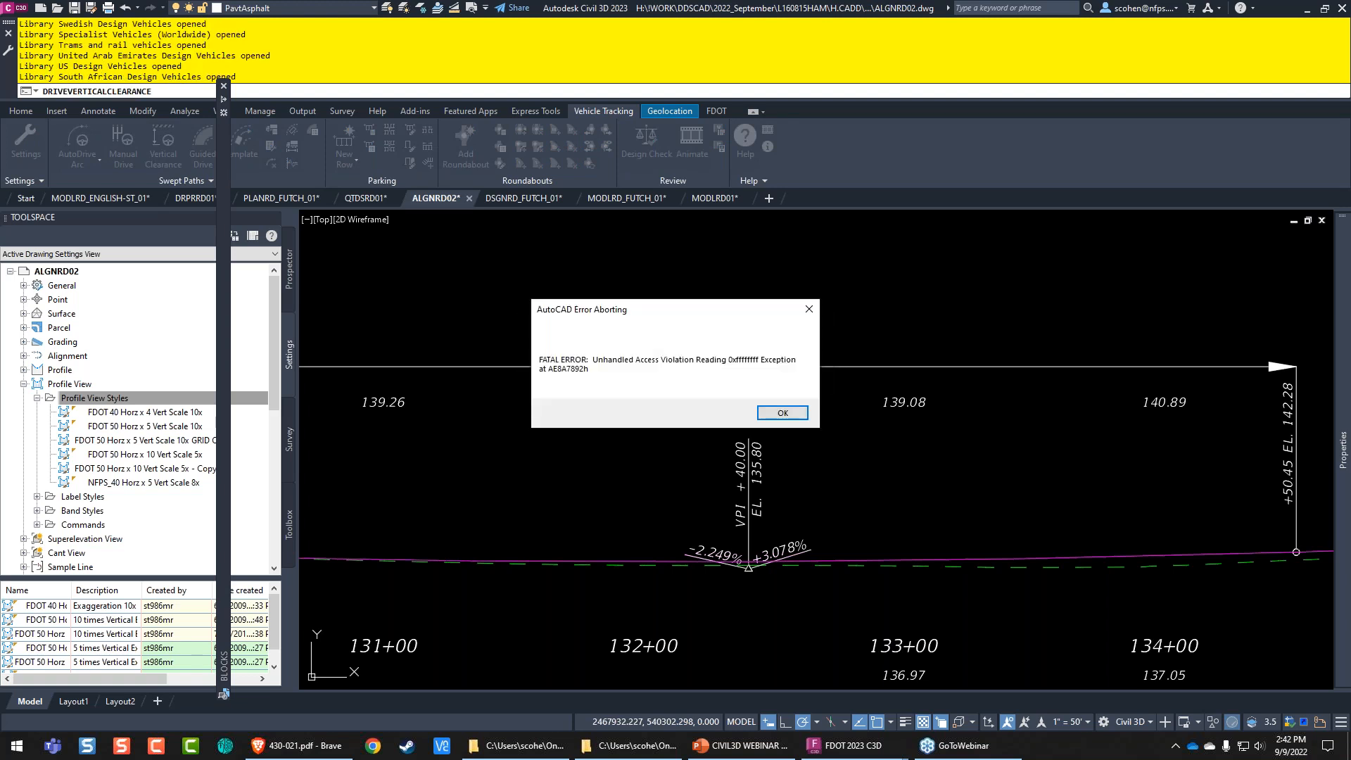
Step: Decline saving recovery copies and end the process tree of acad.exe in Task Manager
left_click(781, 413)
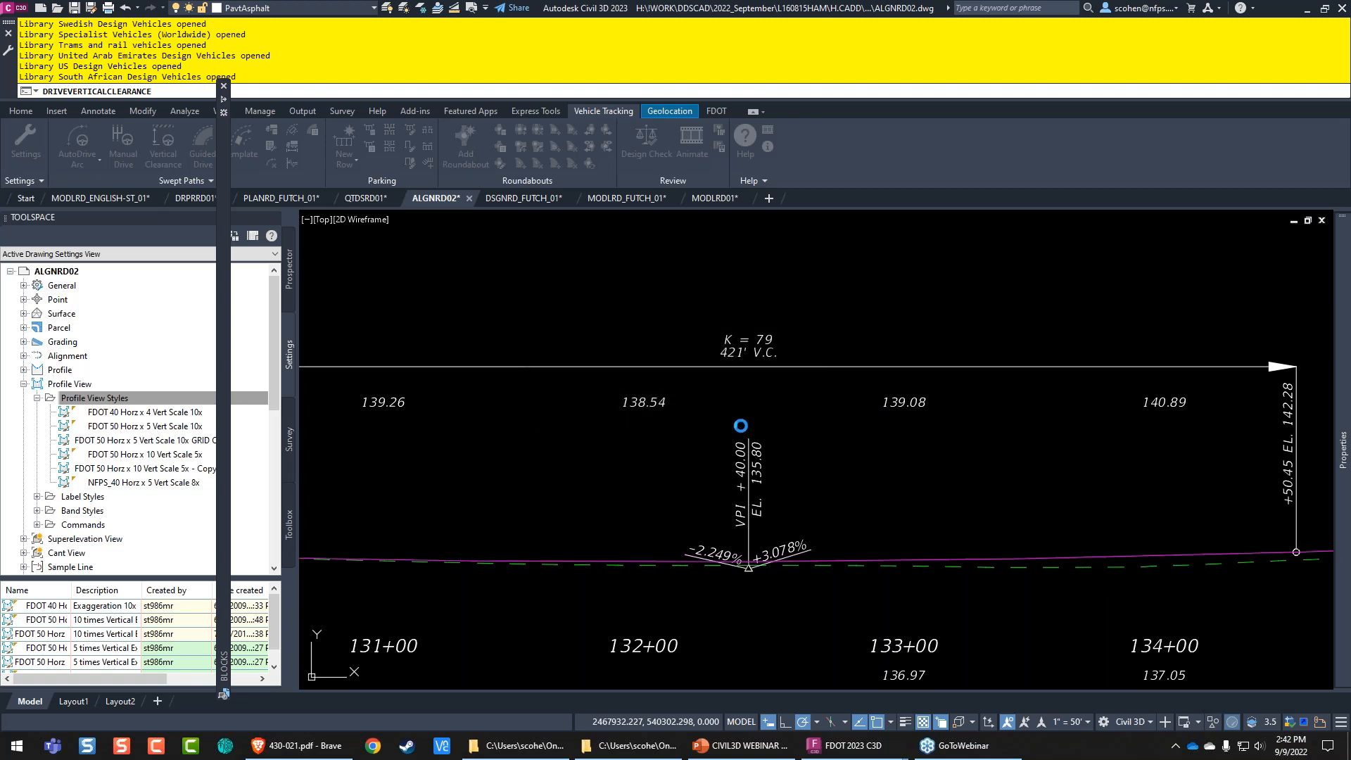
left_click(780, 421)
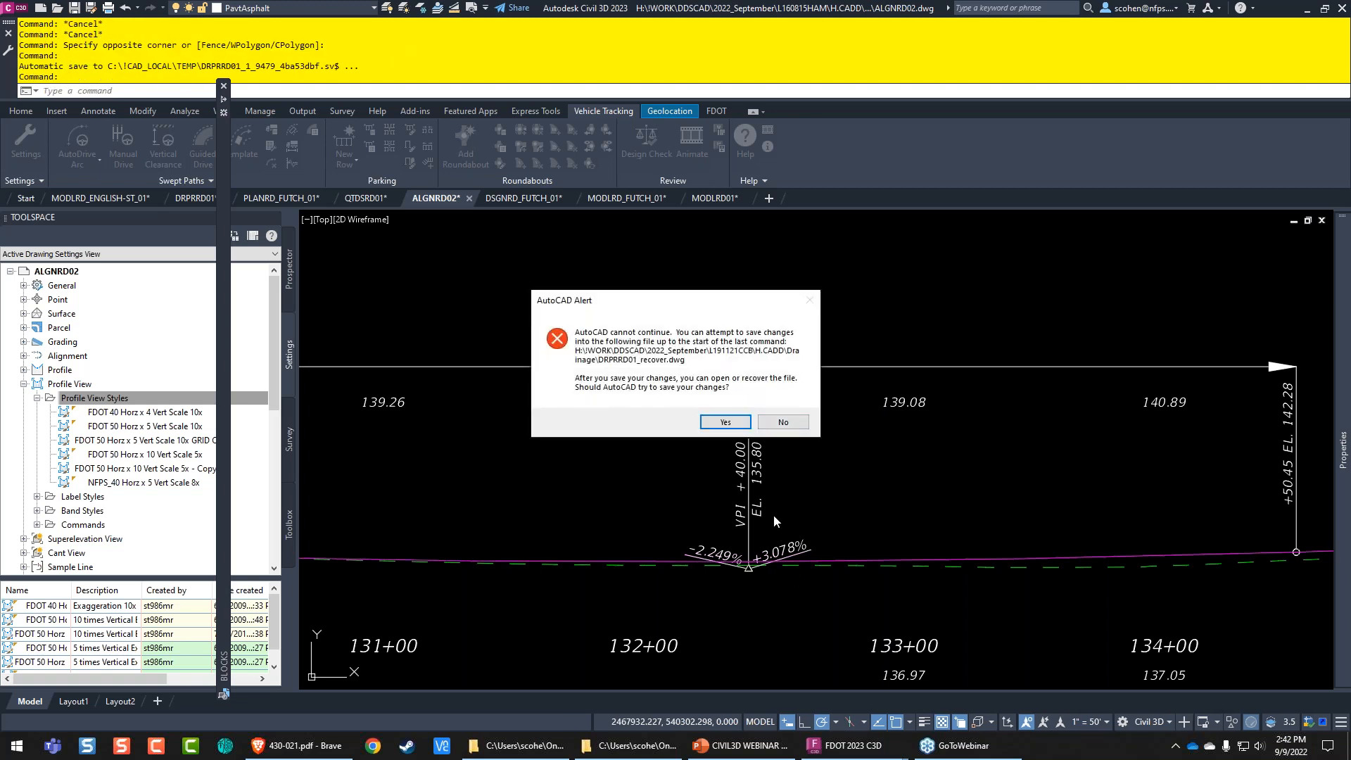
key("ctrl+shift+Escape")
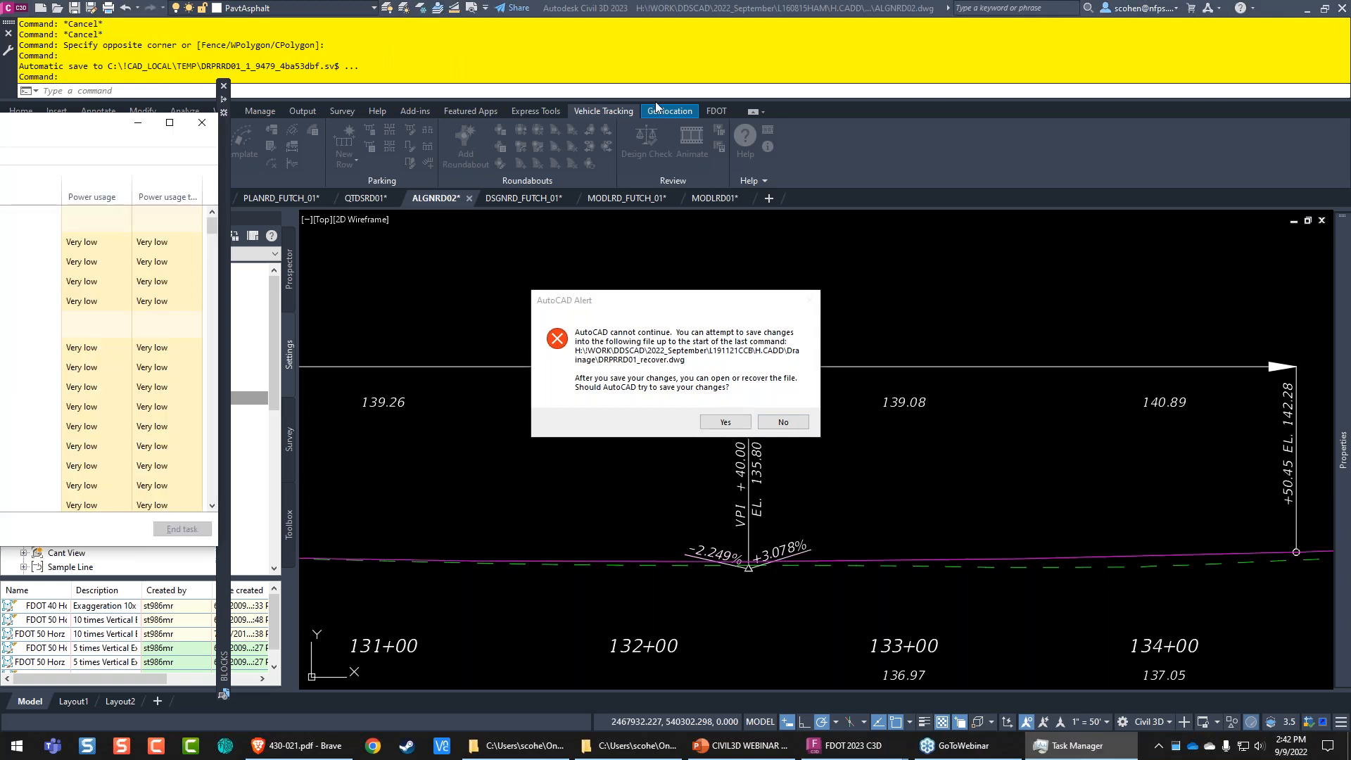
left_click_drag(4, 123, 655, 129)
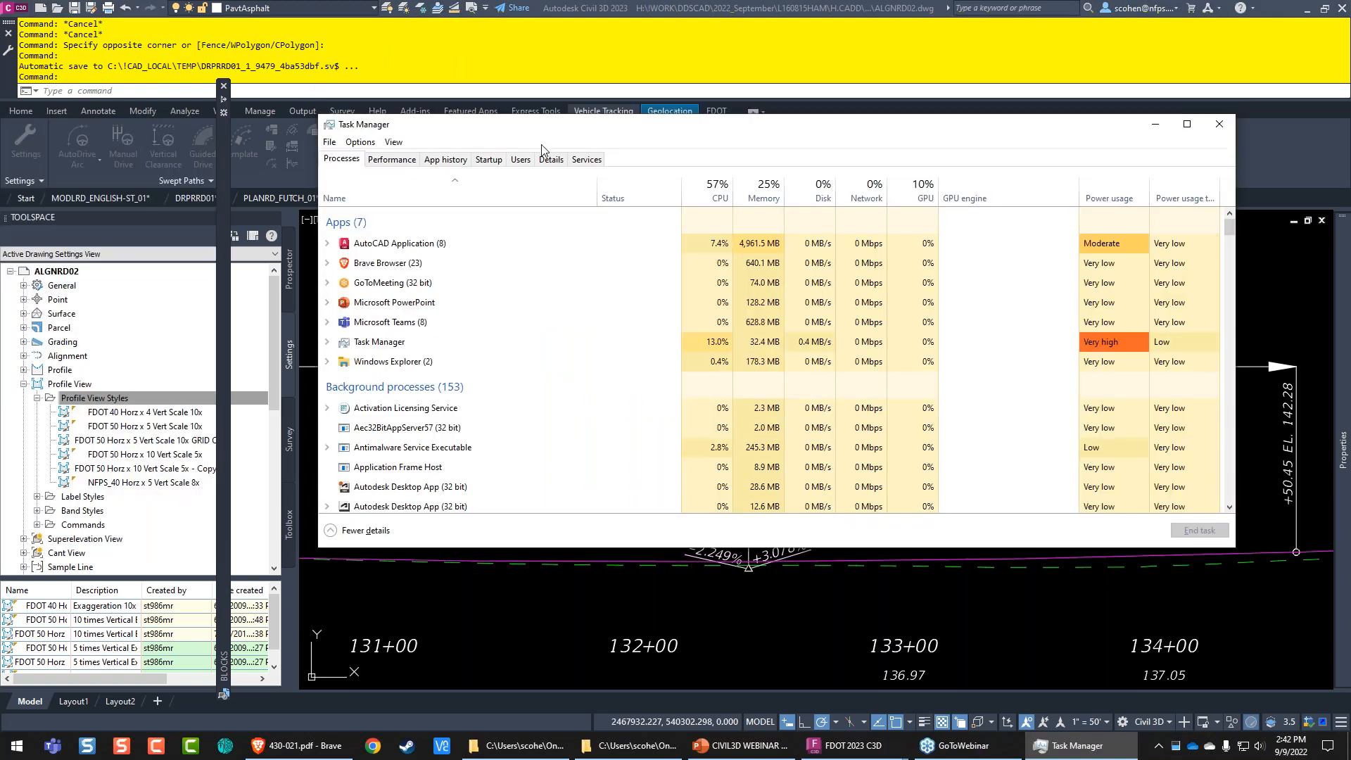
left_click(551, 159)
right_click(366, 201)
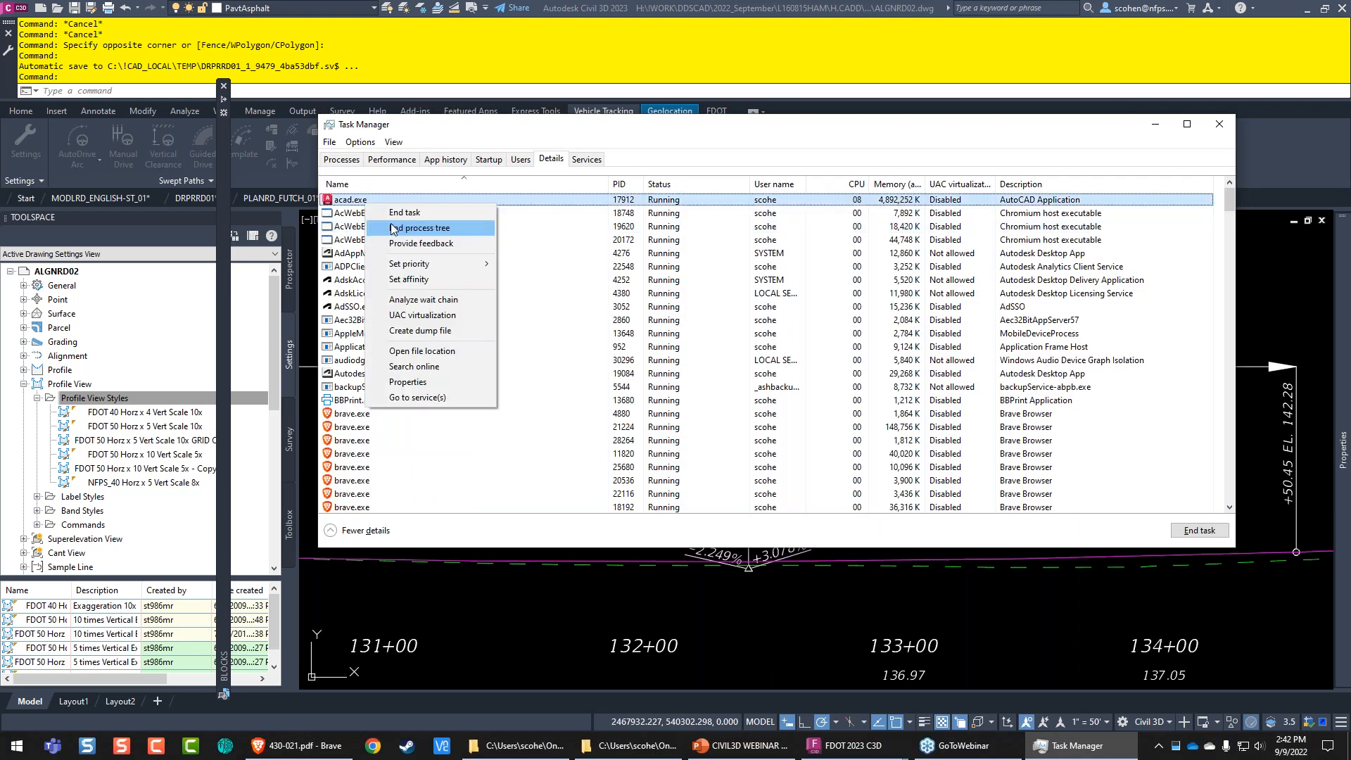
left_click(394, 228)
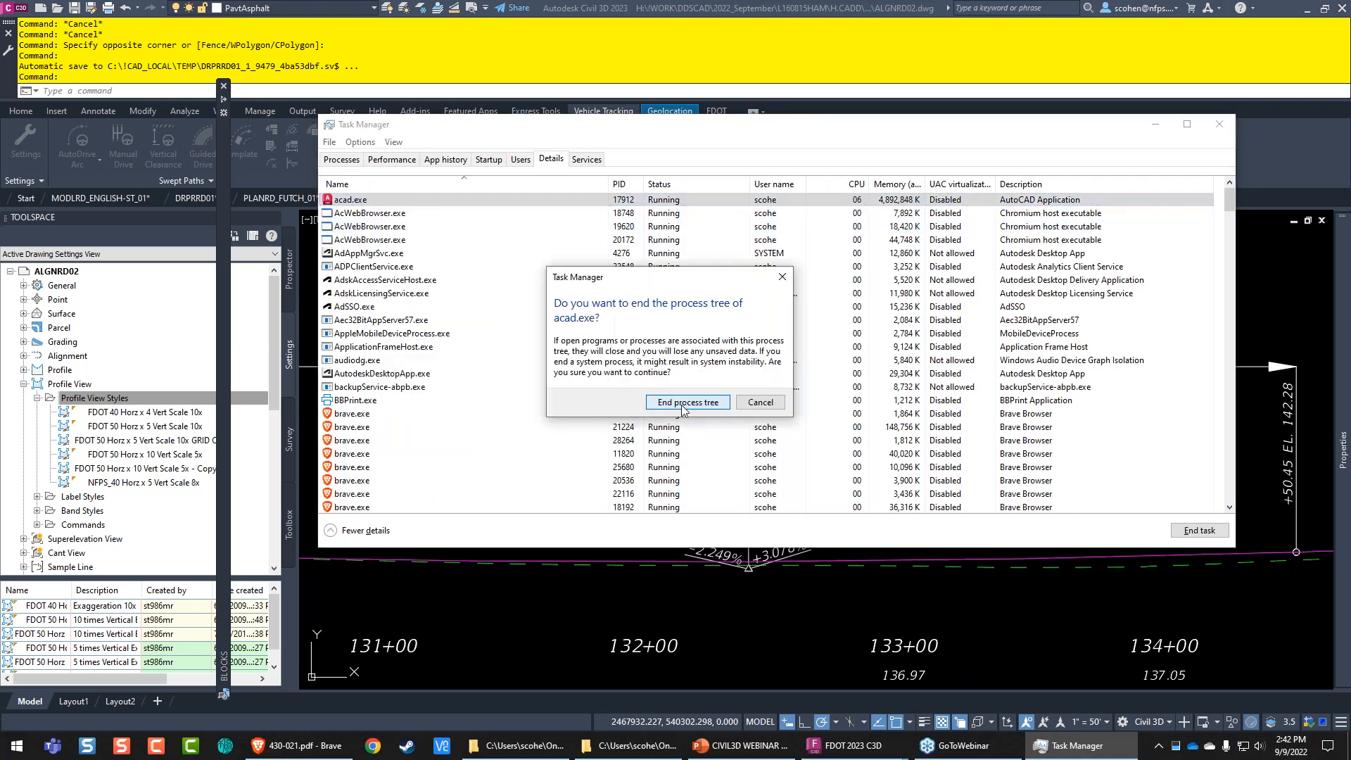
left_click(688, 403)
Step: Relaunch Civil 3D, wait for it to respond, and reopen the ALGNRD02 drawing
double_click(291, 77)
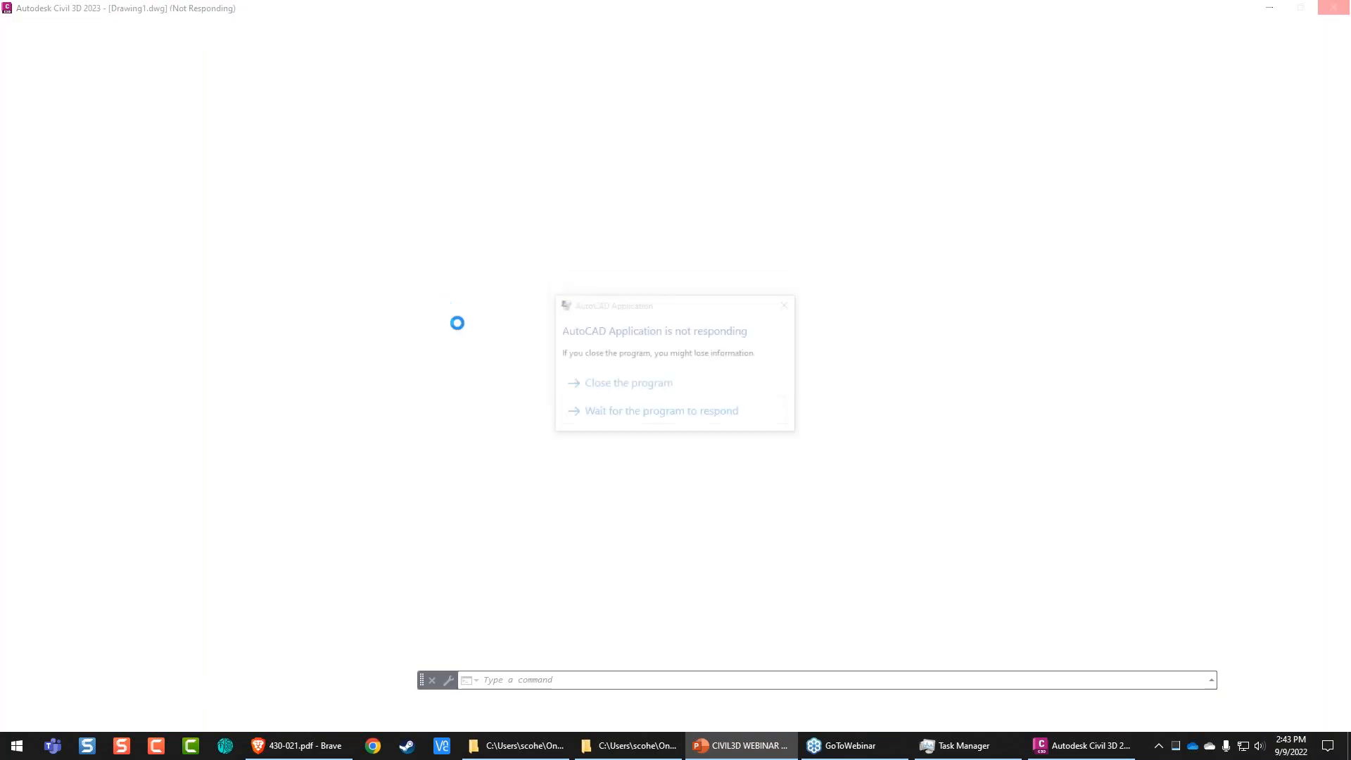
left_click(634, 411)
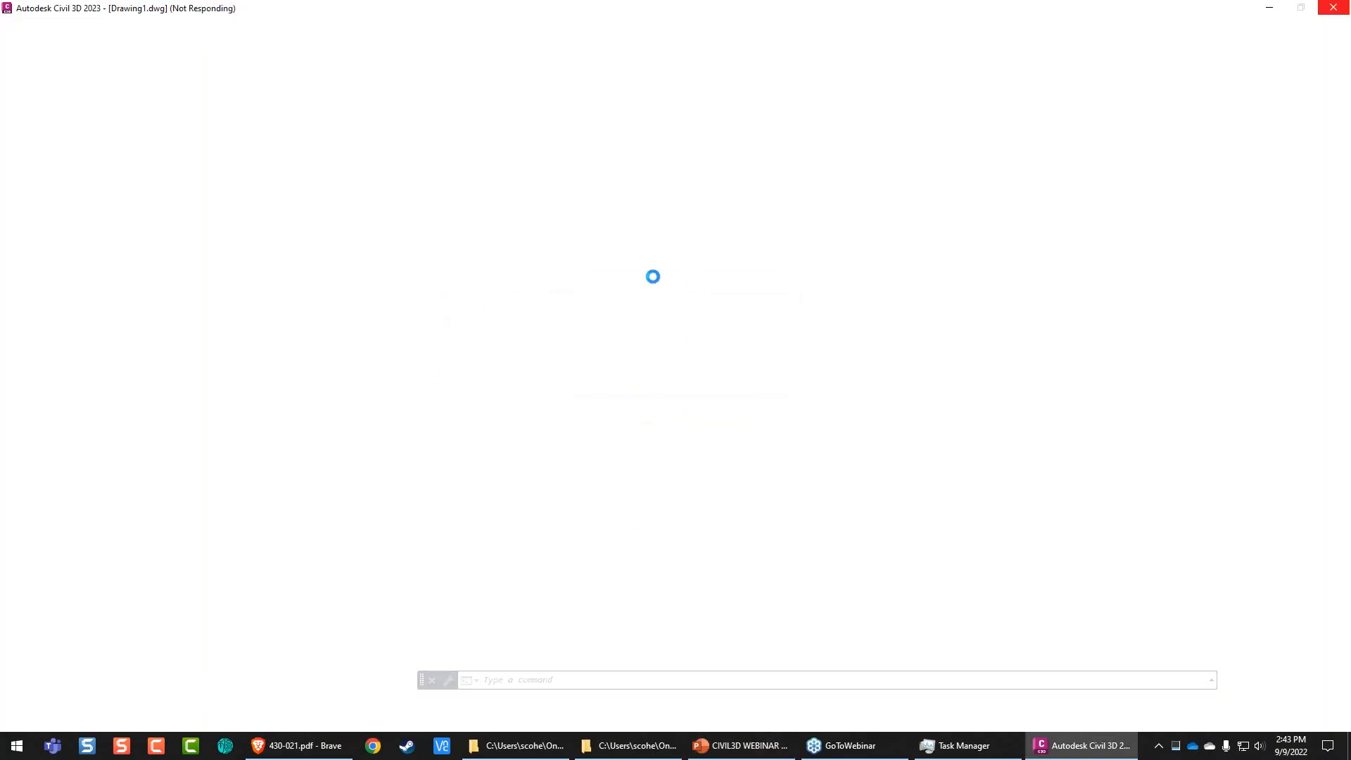
left_click(310, 745)
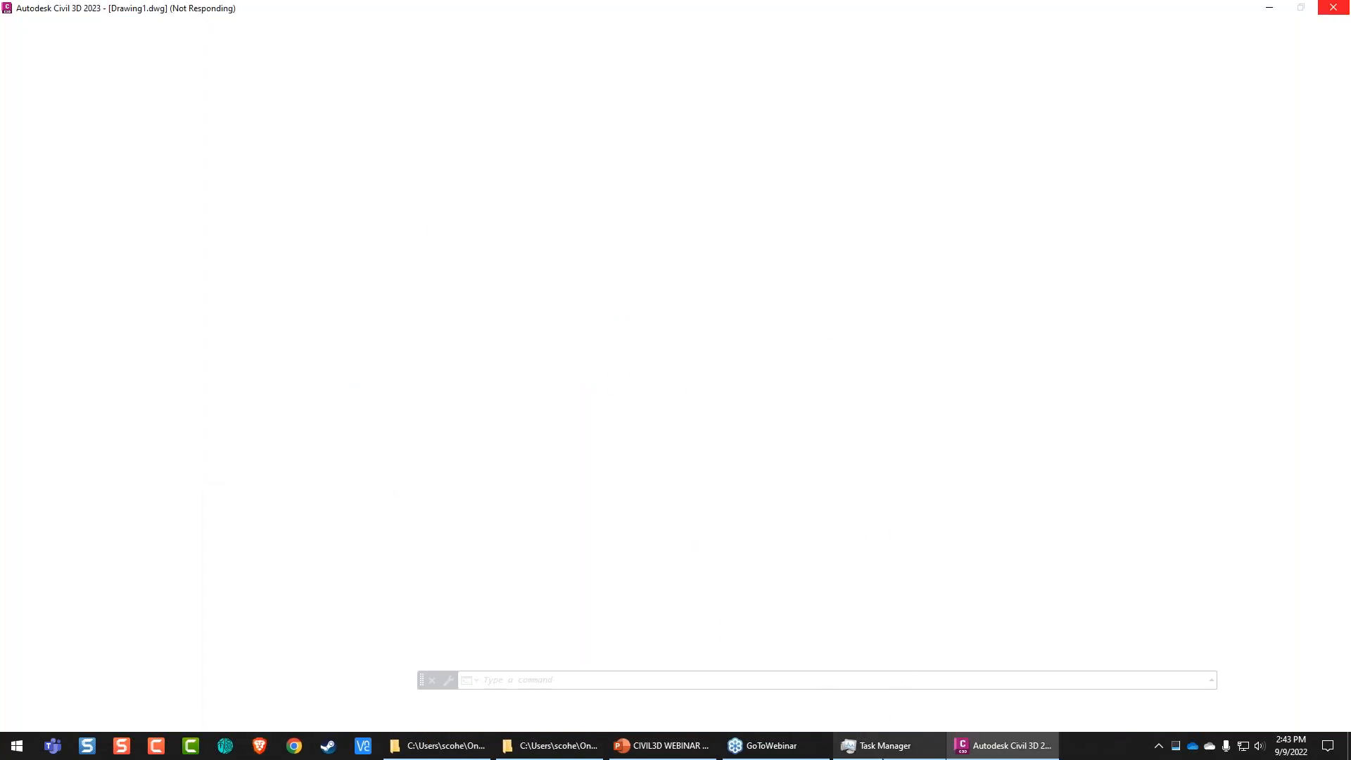
mouse_move(887, 744)
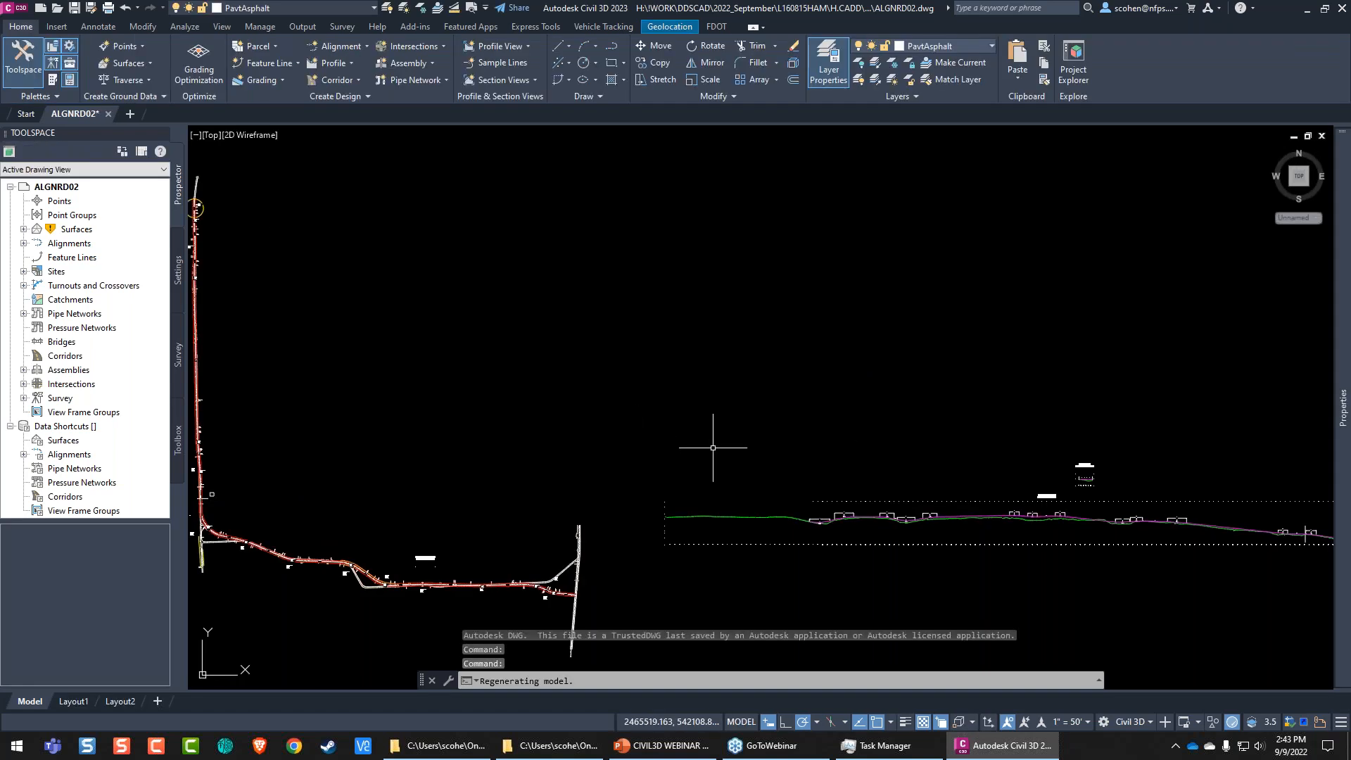
Step: In the reopened drawing, give the LAKE BASIN LOOP profile view style a vertical exaggeration of 1
left_click(797, 475)
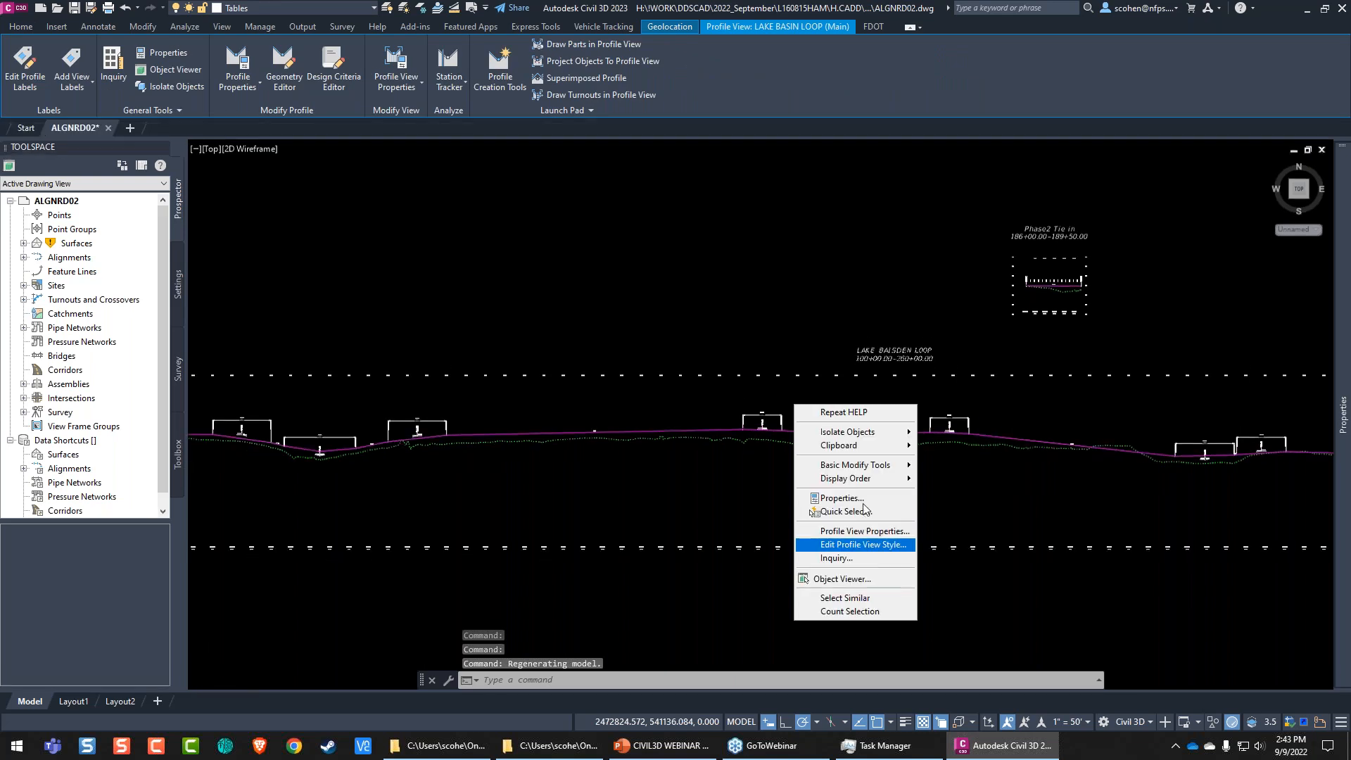
left_click(863, 545)
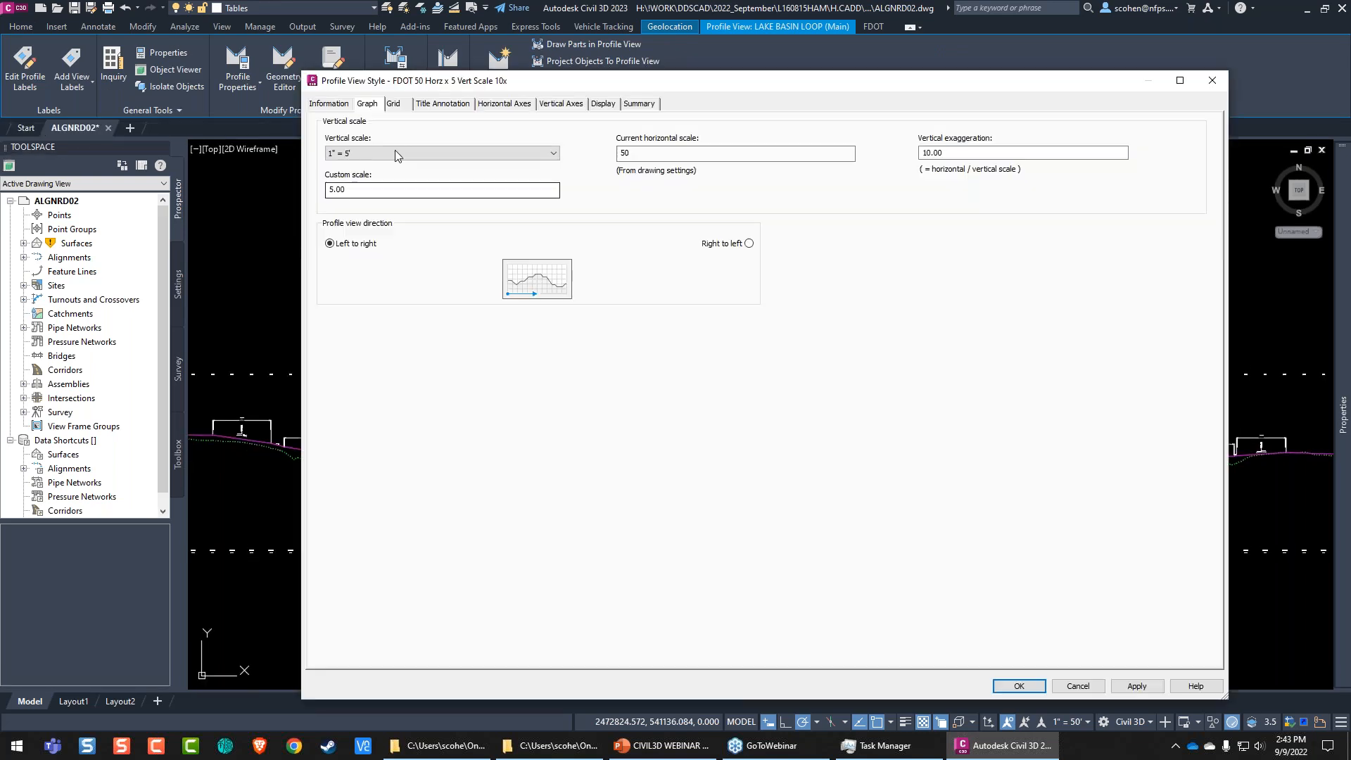
double_click(934, 153)
type("1")
left_click(1006, 686)
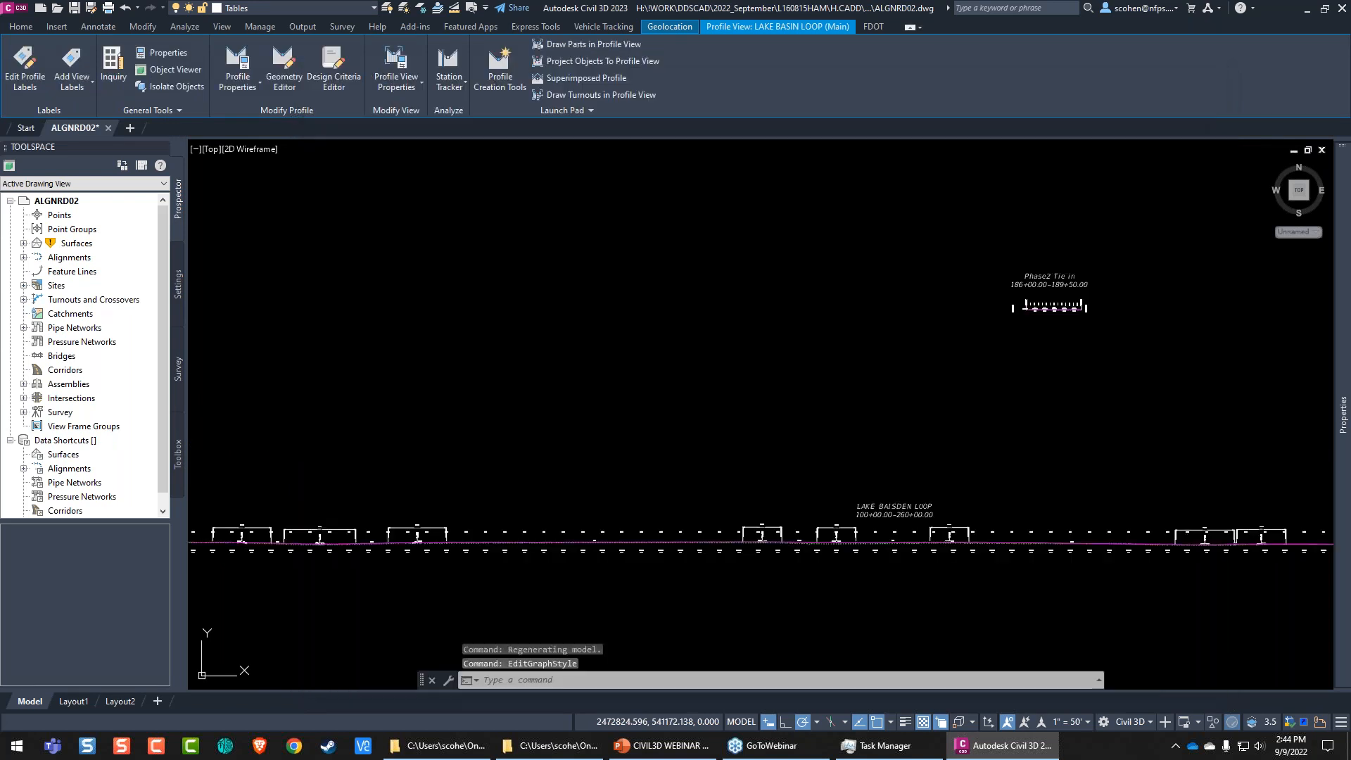
key("Escape")
Step: Start a Vehicle Tracking vertical clearance analysis and search the vehicle library for wb-53
scroll(603, 500, "up", 15)
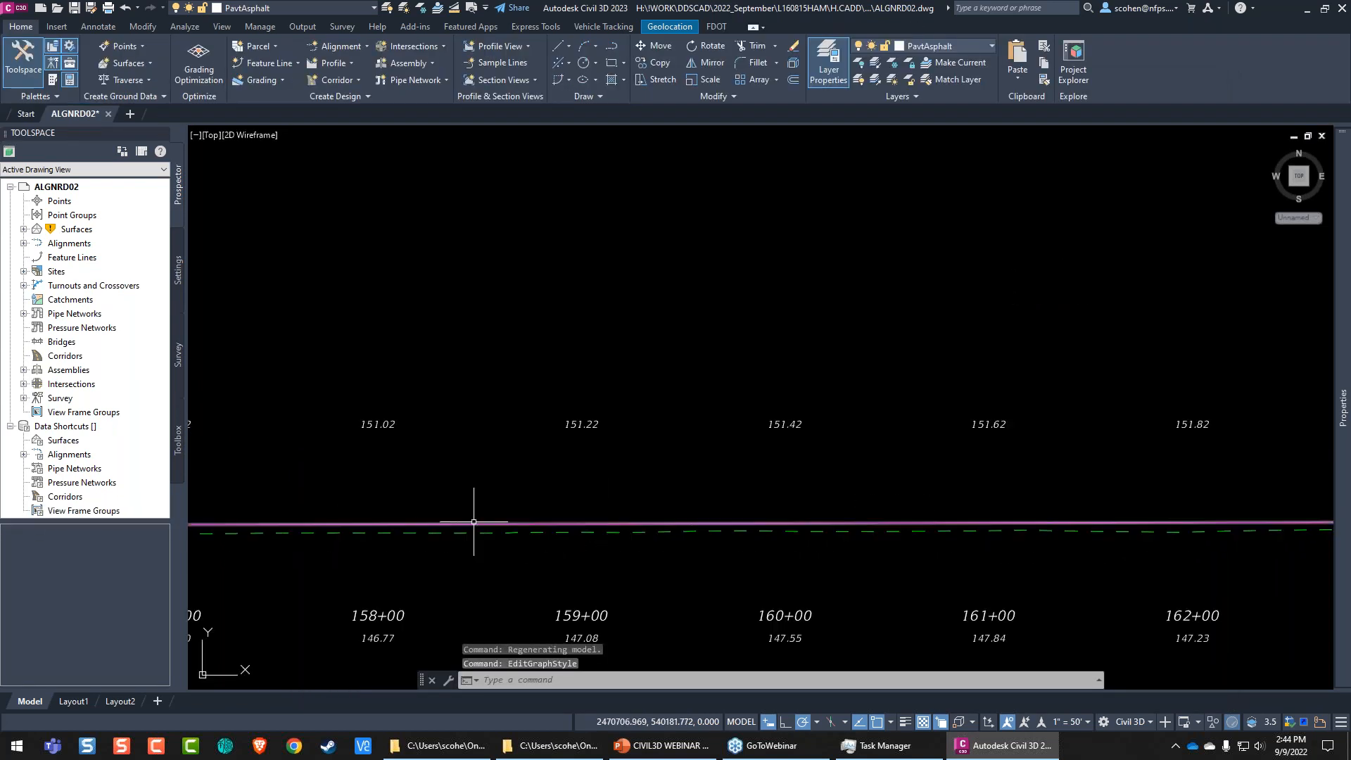
left_click(604, 26)
left_click(175, 68)
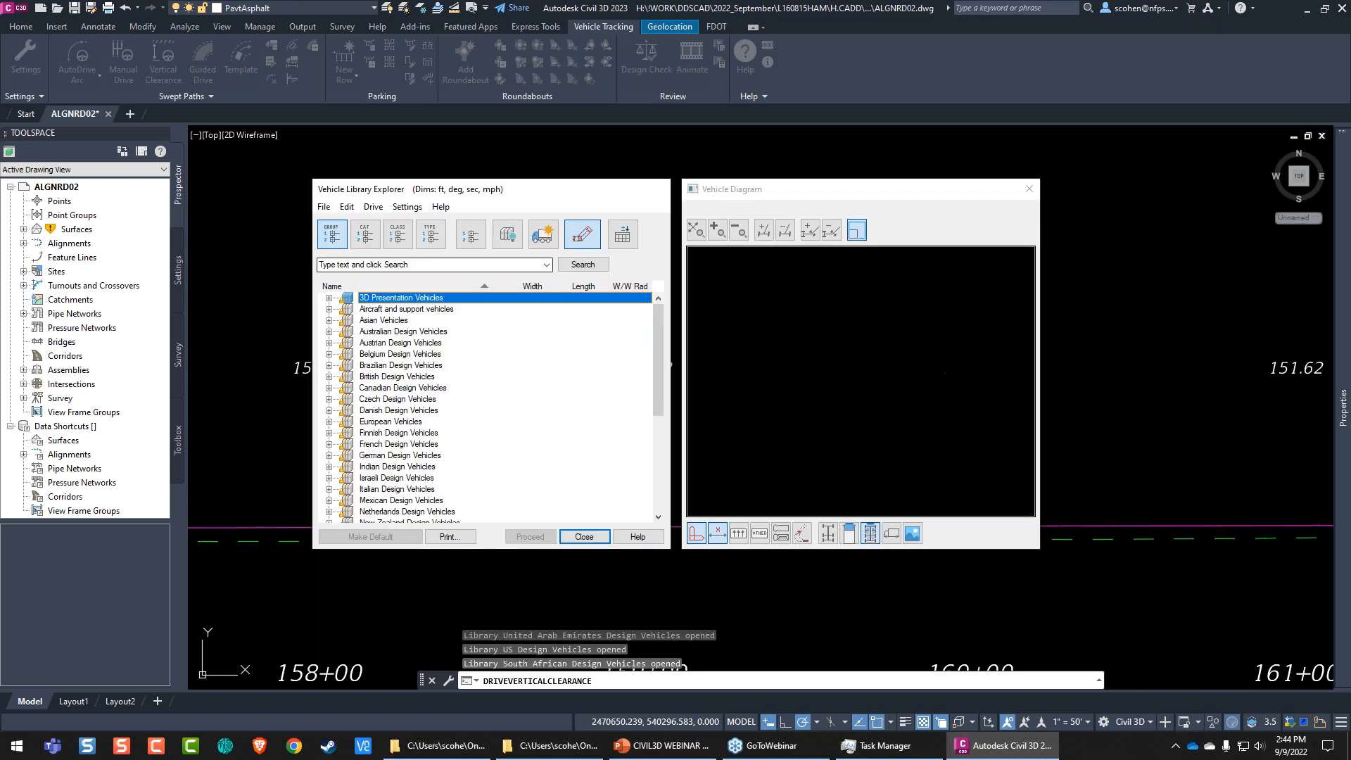
type("wb")
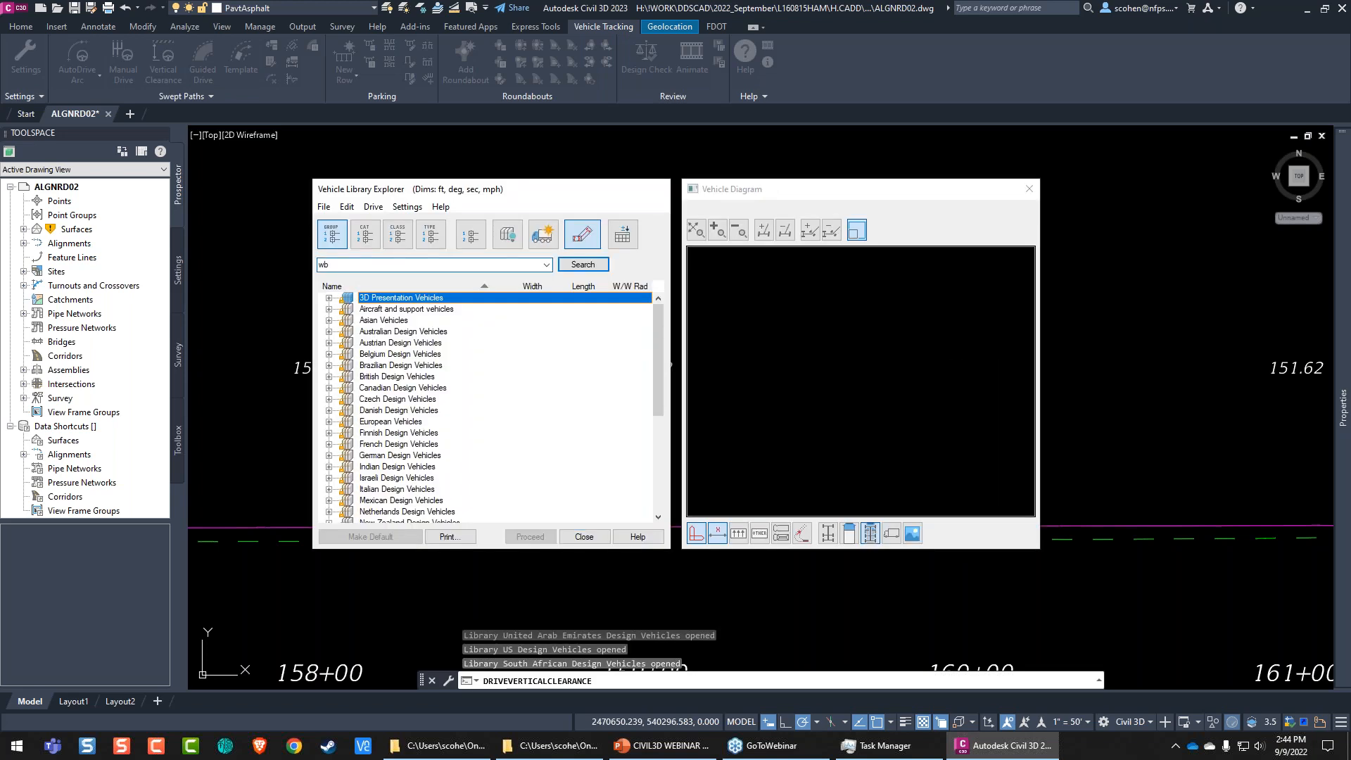
type("-53")
key("Return")
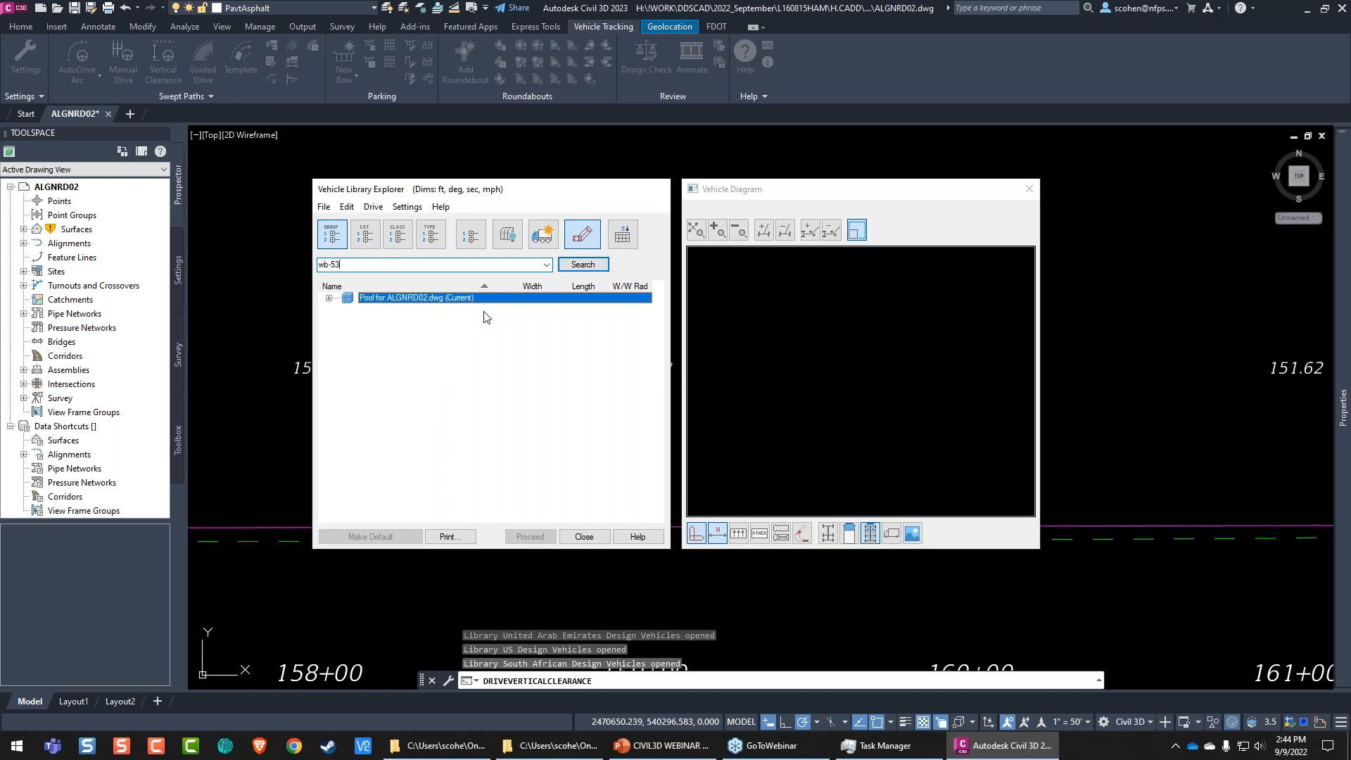
Step: Choose the Truck Tractor + Trailer from the drawing's vehicle pool and proceed with it
left_click(327, 299)
left_click(348, 343)
left_click(382, 344)
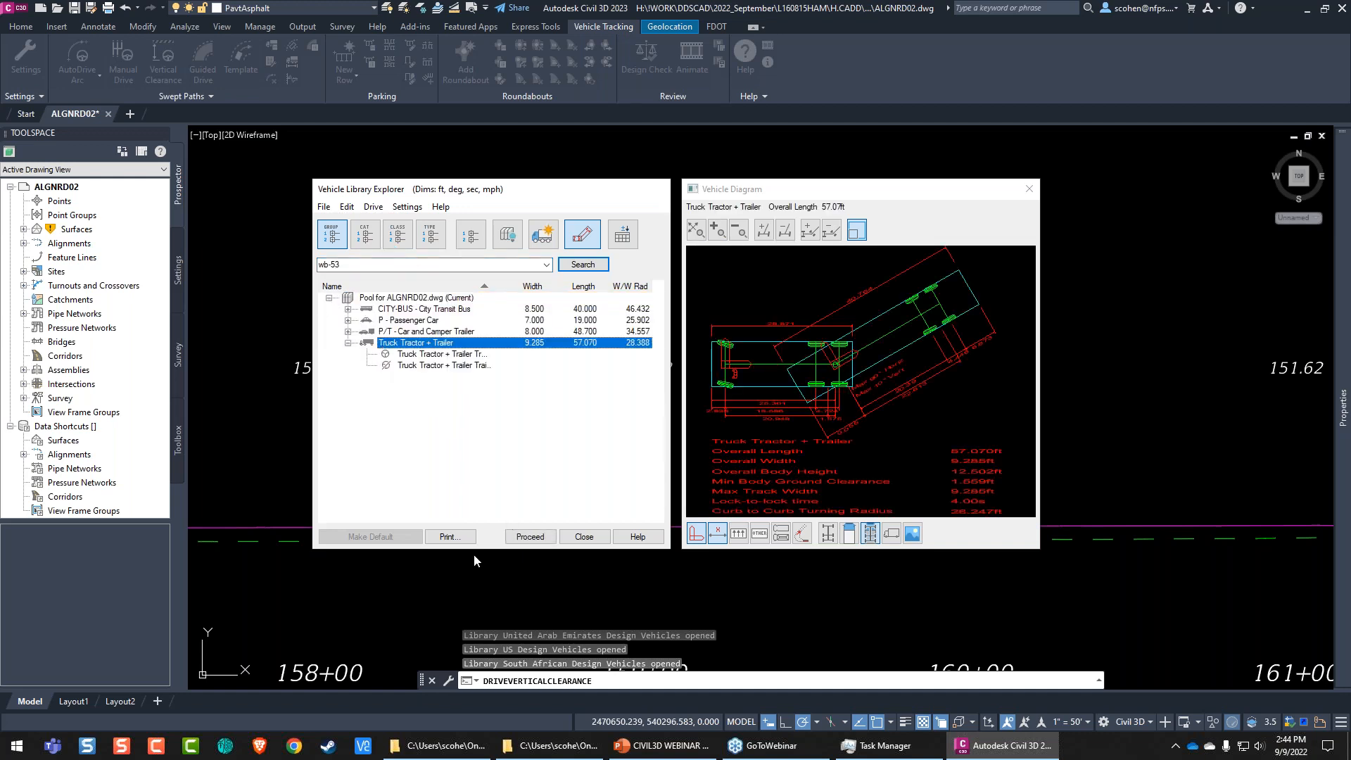
left_click(523, 537)
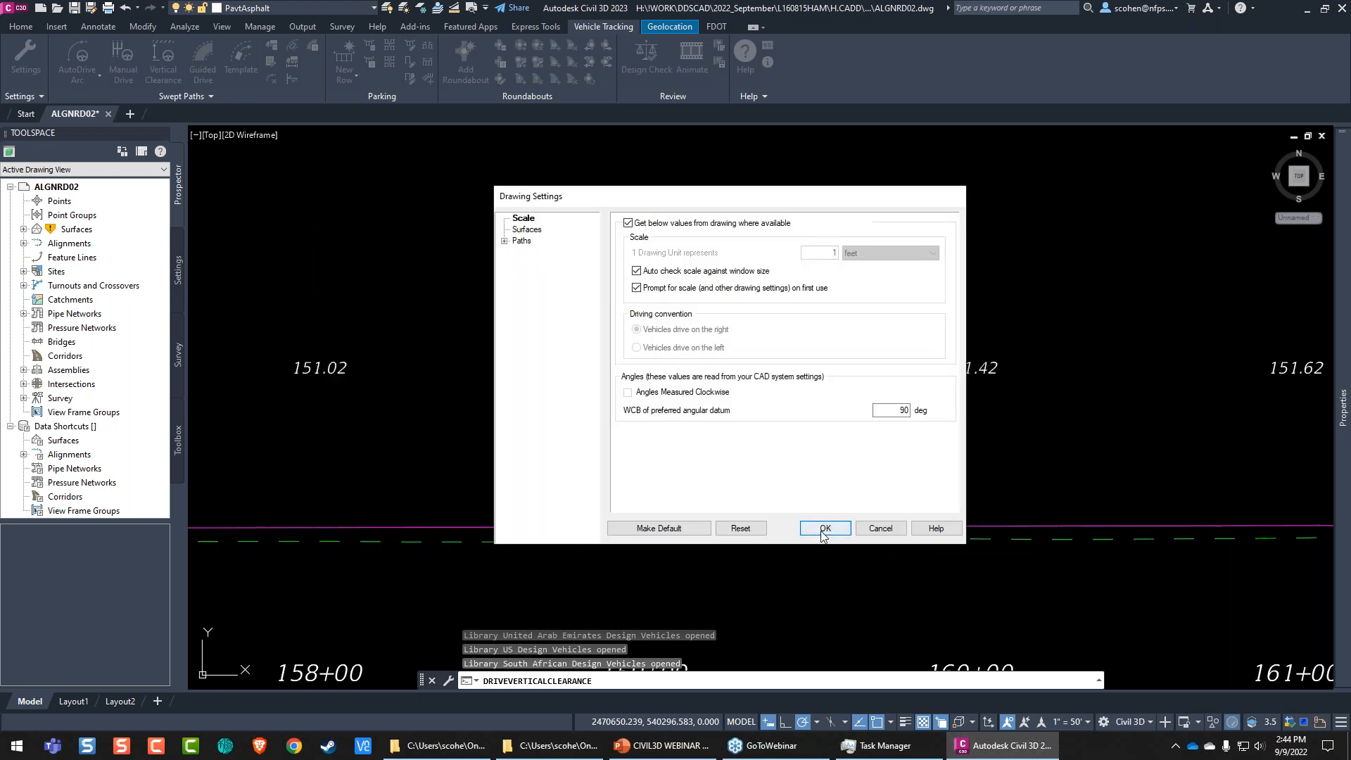
Step: Accept the drawing settings and analyze the magenta design profile using the vehicle's default height and ground clearance values
left_click(820, 526)
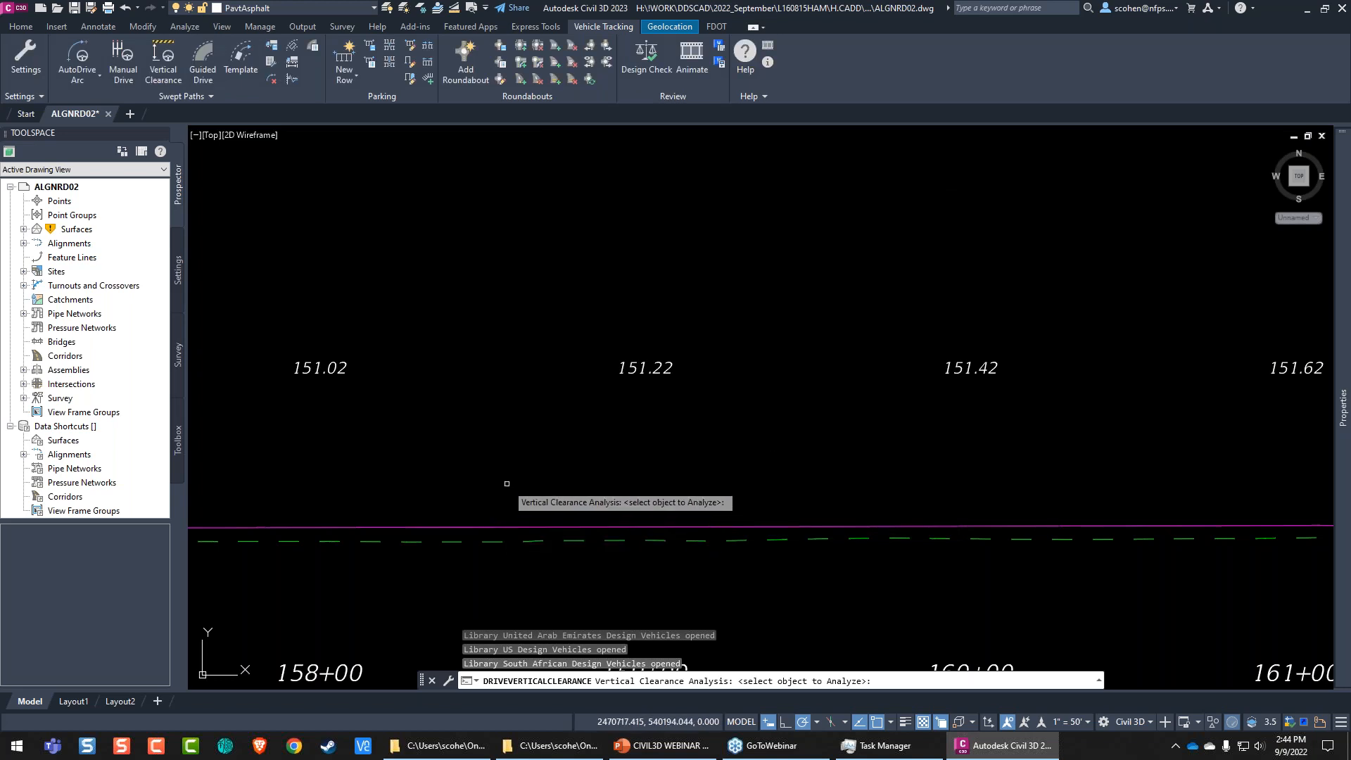
left_click(492, 526)
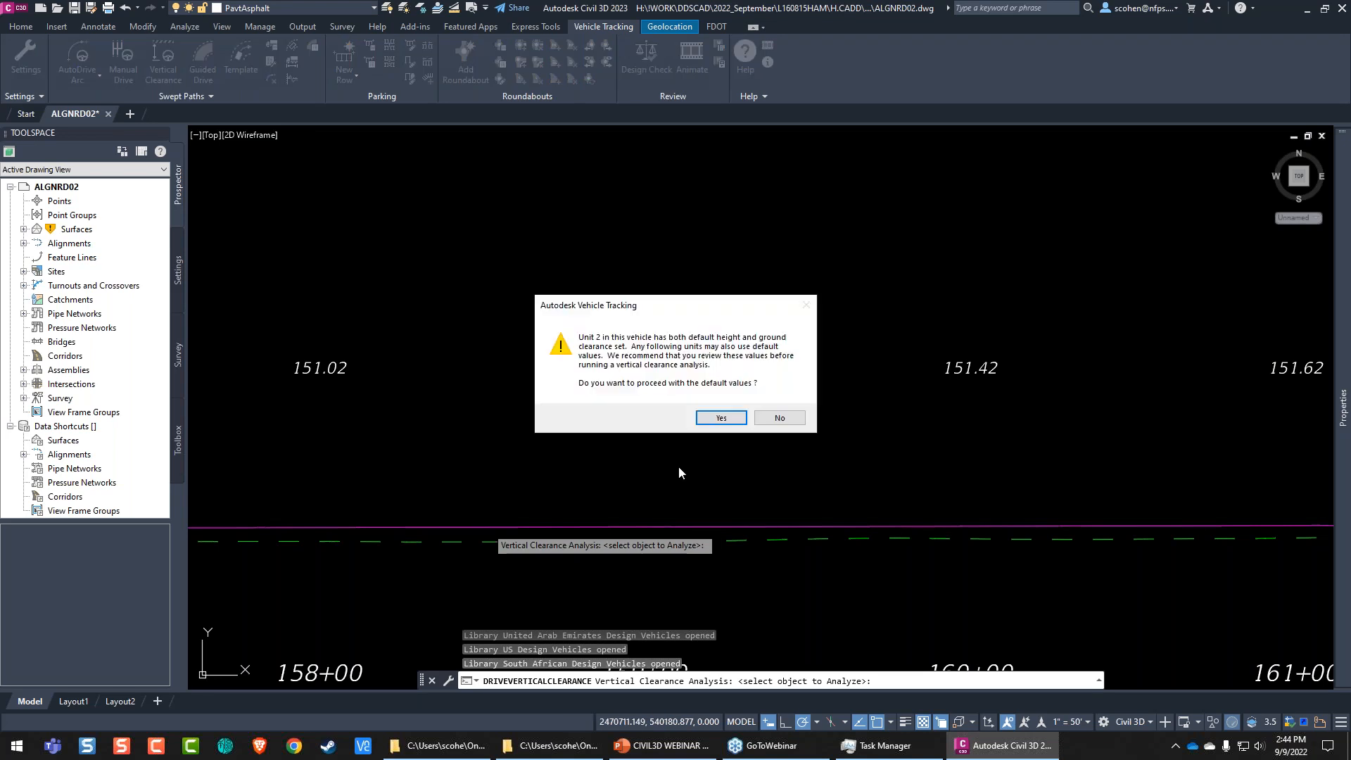
left_click(721, 418)
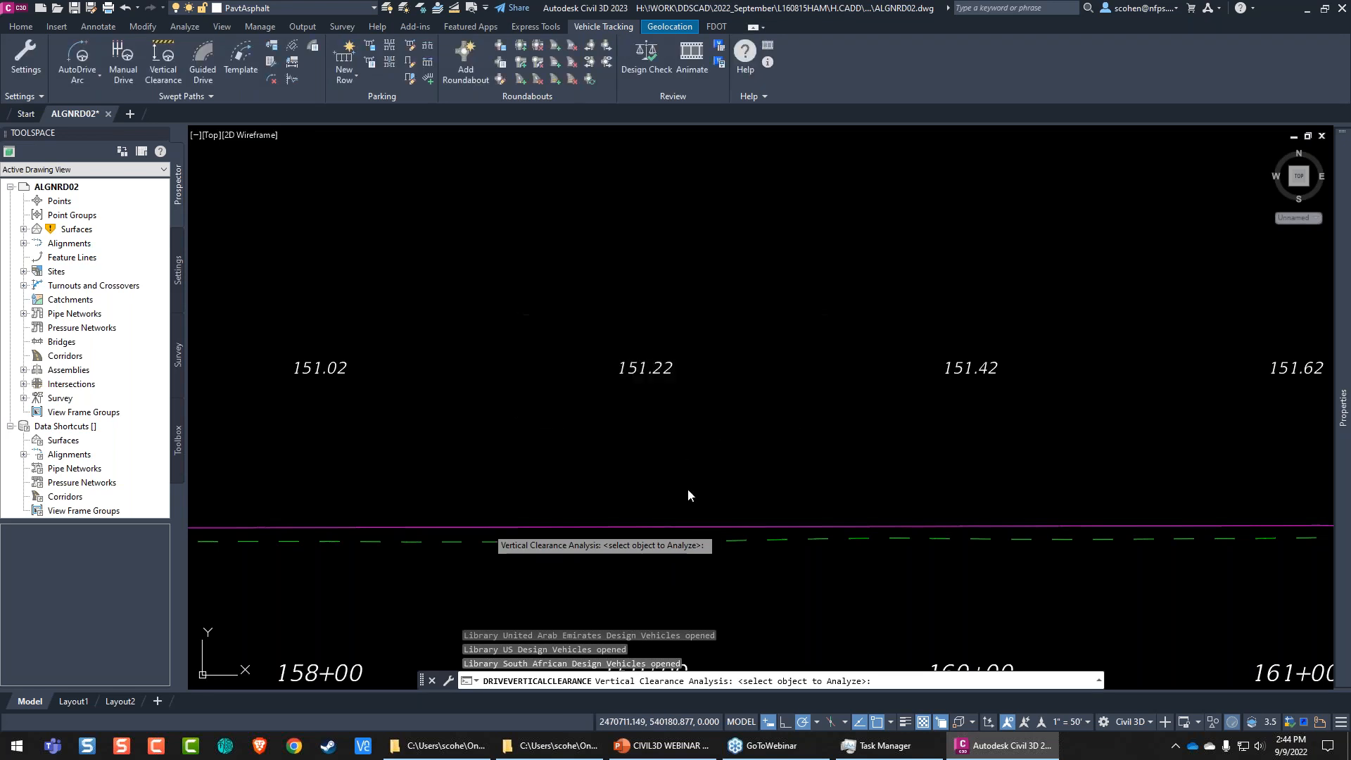
Step: Examine the truck outline and its clearance lines along the LAKE BASIN LOOP profile near station 131+00
scroll(689, 457, "down", 5)
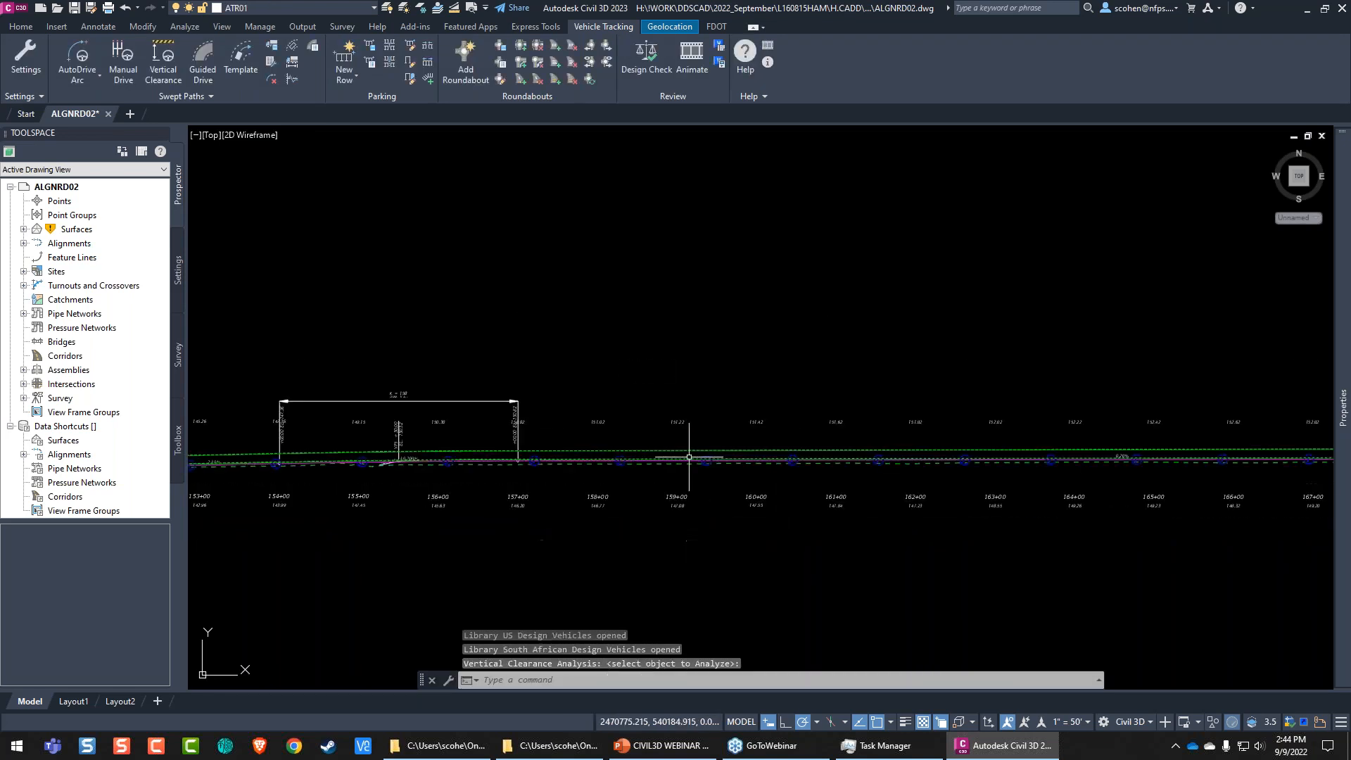
key("Escape")
middle_click_drag(207, 630, 1041, 667)
mouse_move(260, 508)
middle_mouse_down()
mouse_move(579, 521)
mouse_move(1097, 486)
middle_mouse_up()
middle_click_drag(337, 554, 933, 513)
scroll(711, 449, "up", 2)
scroll(711, 449, "up", 6)
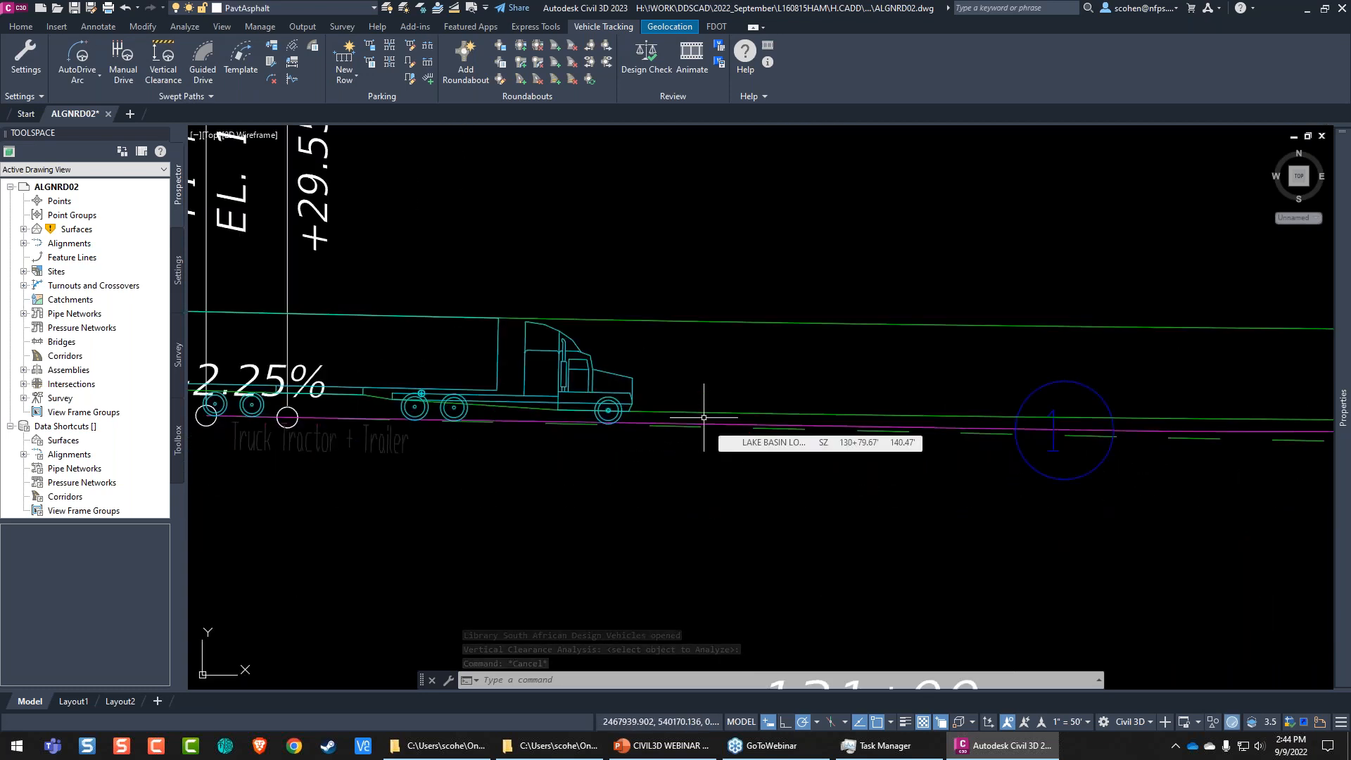
Step: Examine the truck's clearance lines along the profile between stations 130+00 and 144+00
scroll(724, 398, "down", 5)
middle_click_drag(1065, 392, 443, 347)
middle_click_drag(1074, 324, 853, 365)
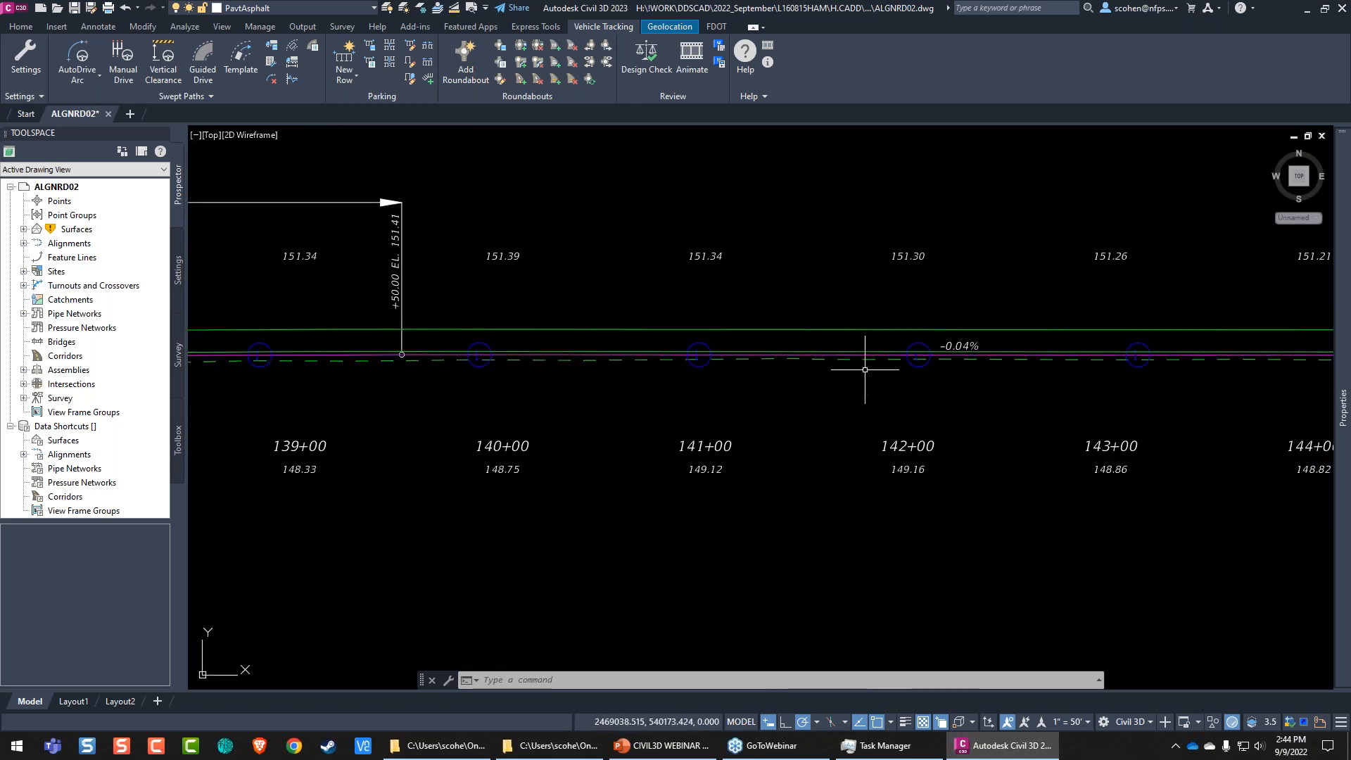
middle_click_drag(611, 403, 997, 428)
middle_click_drag(486, 434, 1151, 486)
middle_click_drag(507, 478, 1045, 462)
scroll(529, 415, "up", 6)
scroll(800, 495, "down", 6)
scroll(844, 492, "up", 4)
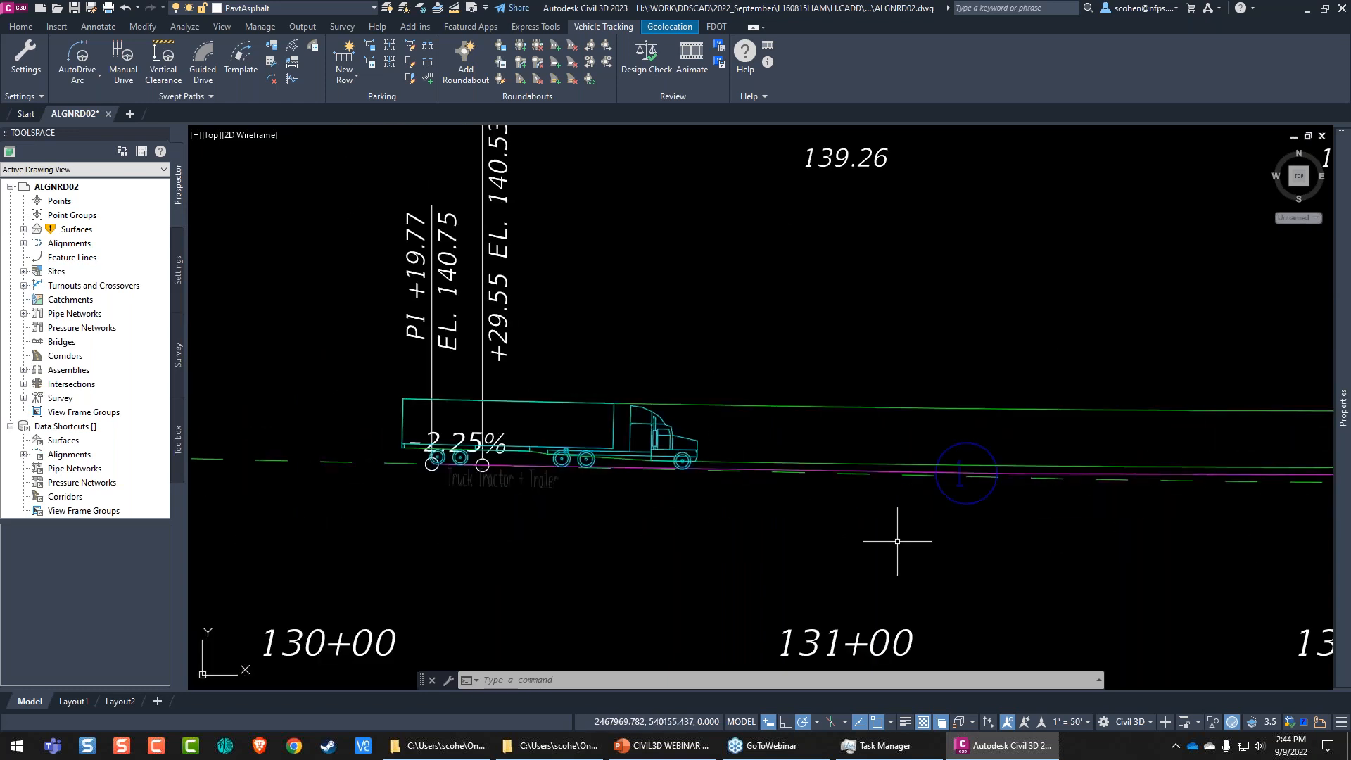
mouse_move(906, 523)
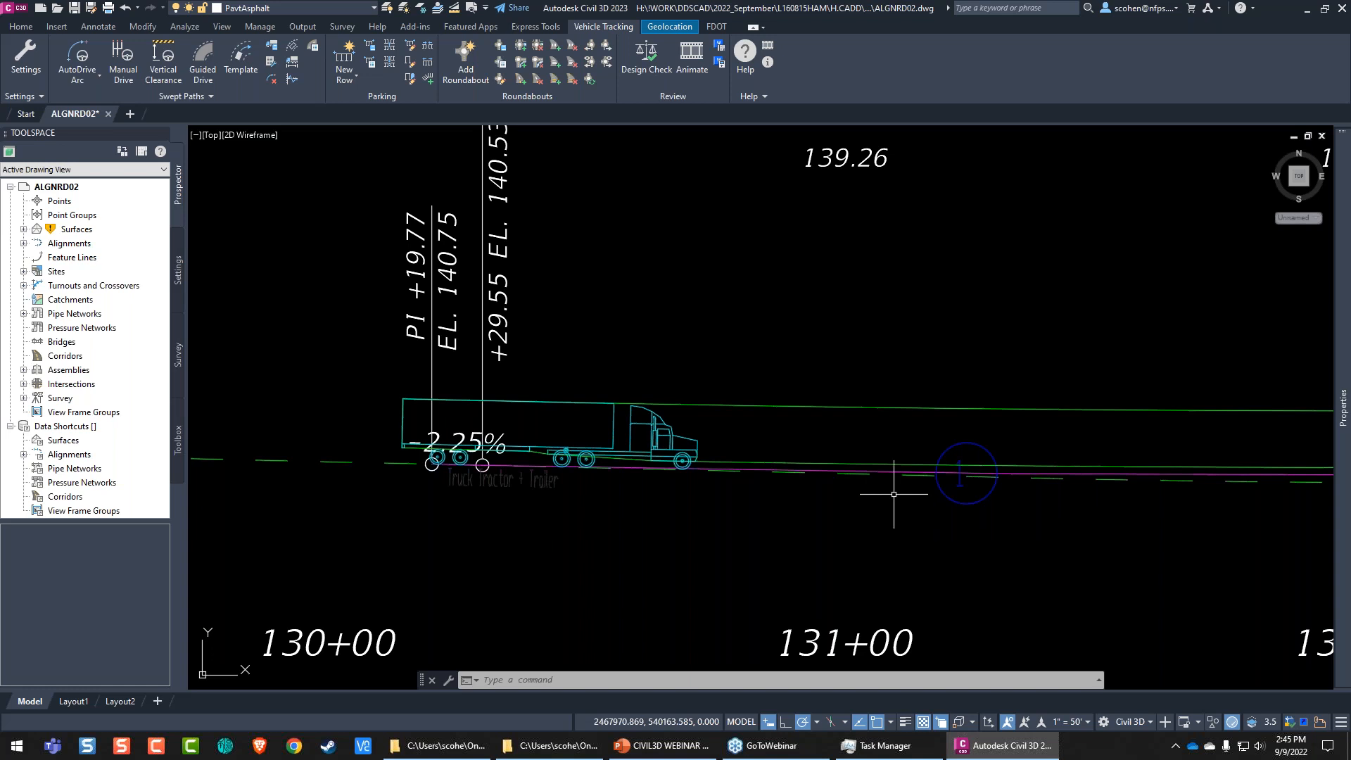
Step: Lower the magenta design profile's sag VPI just past station 150+00 to about elevation 129.67, below the clearance lines
scroll(920, 437, "down", 4)
middle_click_drag(1180, 457, 597, 365)
mouse_move(1260, 366)
middle_mouse_down()
mouse_move(352, 359)
mouse_move(318, 326)
middle_mouse_up()
scroll(929, 304, "up", 3)
scroll(929, 304, "up", 5)
left_click(870, 270)
scroll(1071, 307, "down", 3)
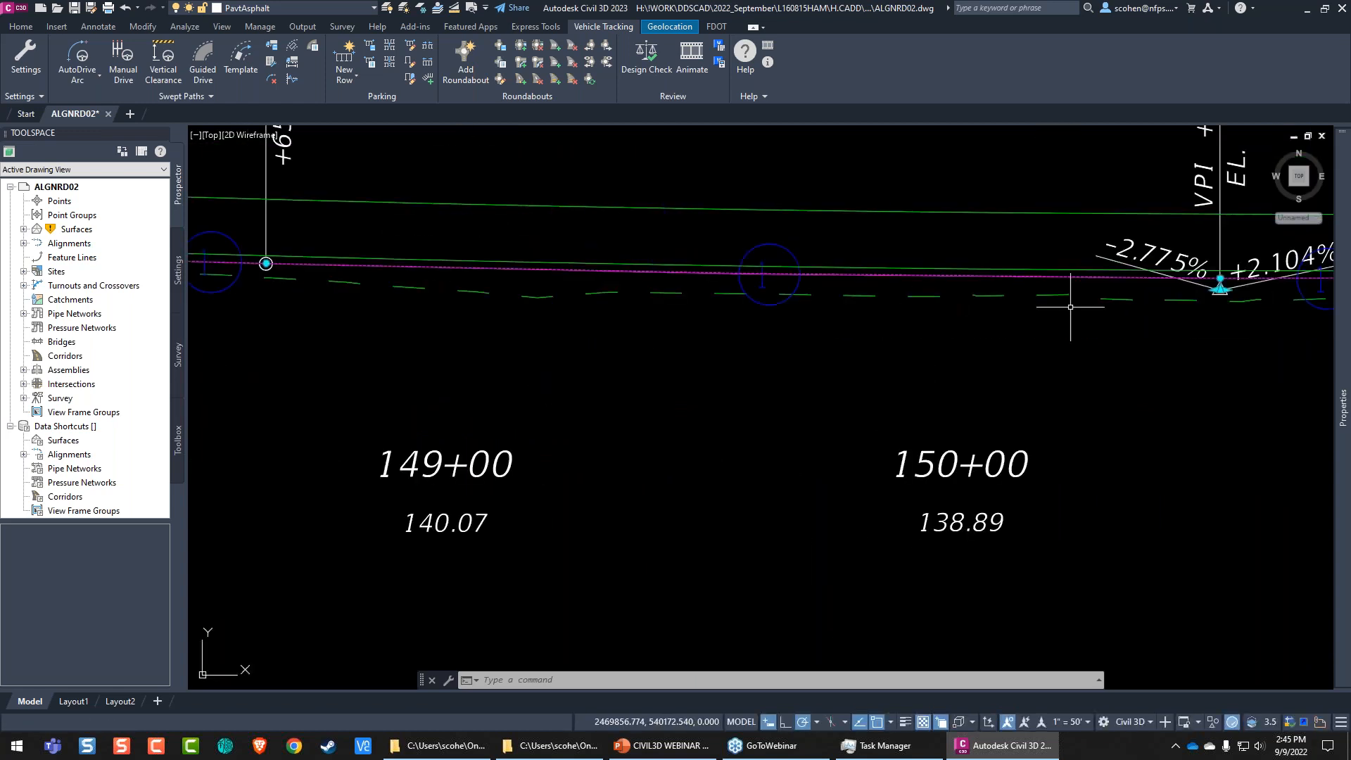
scroll(1310, 285, "up", 3)
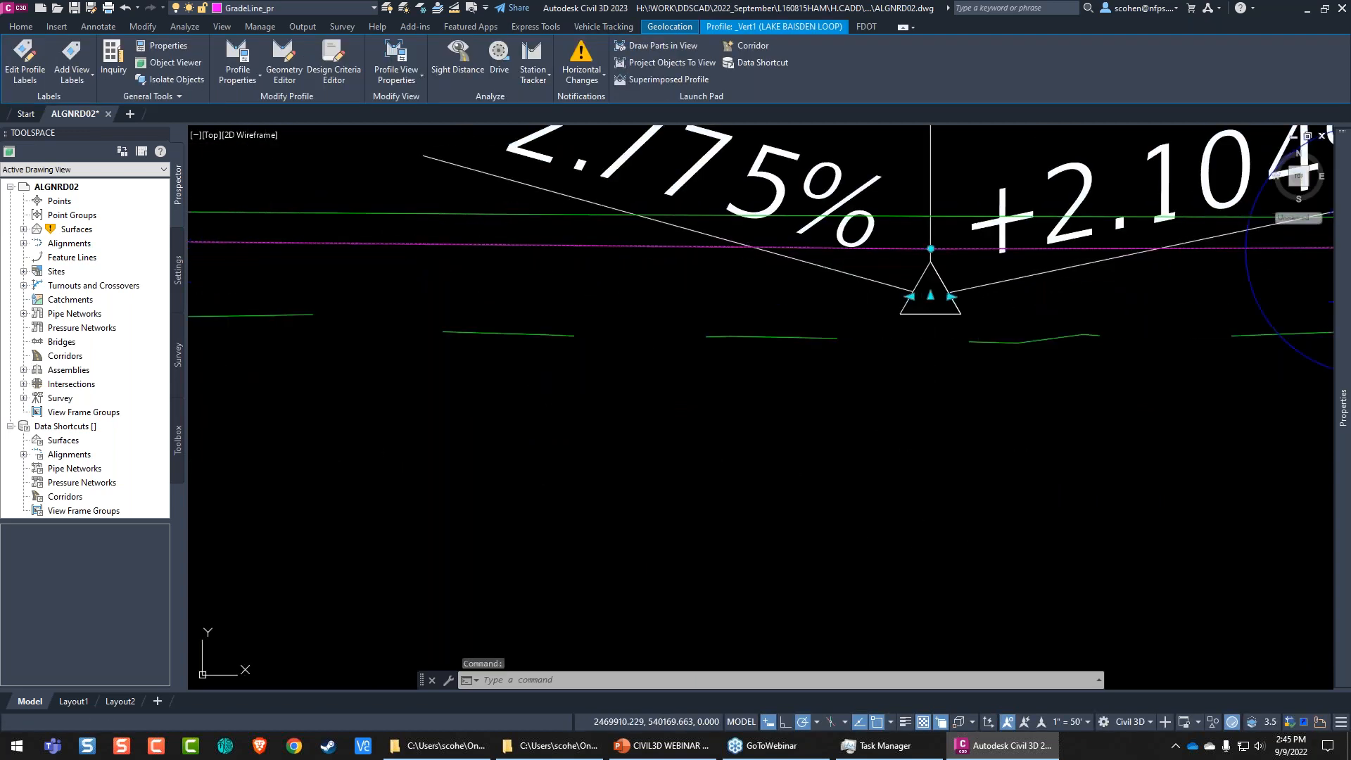
left_click(930, 295)
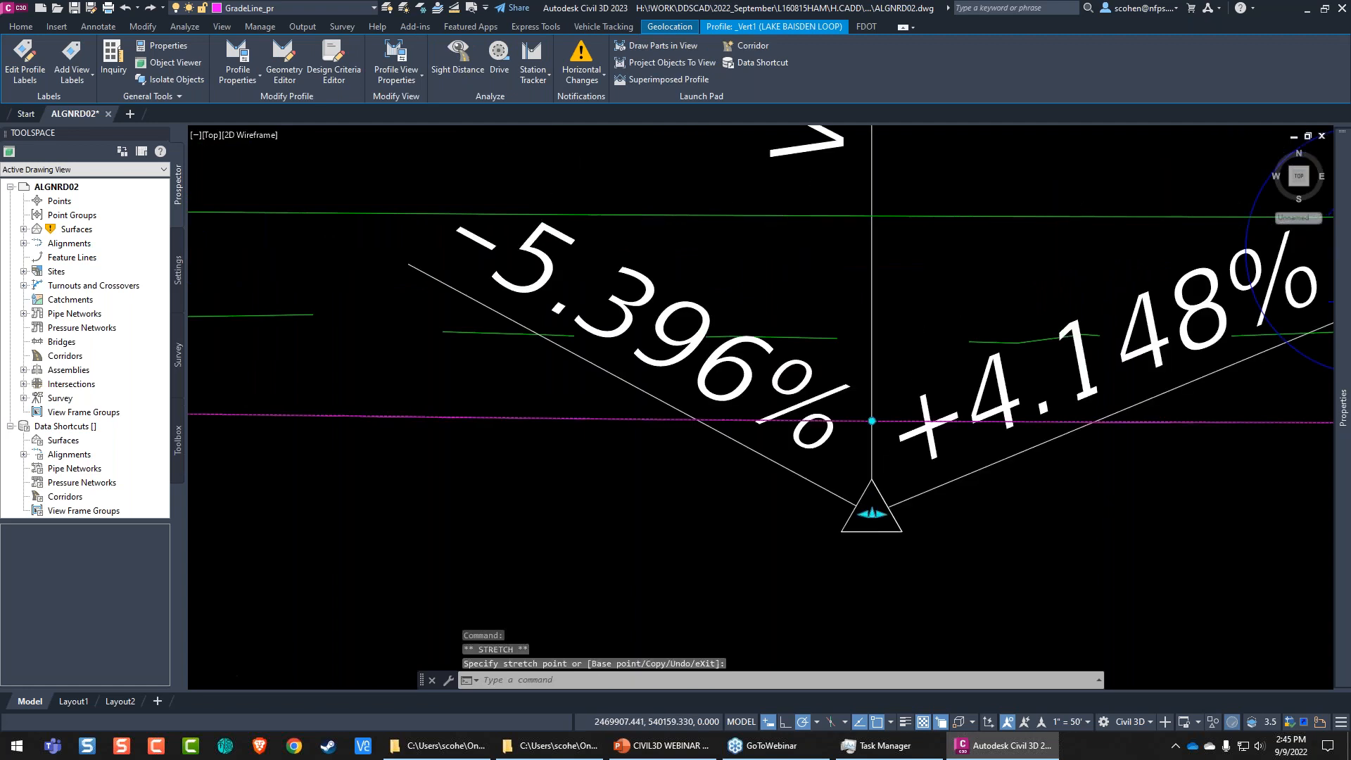
scroll(866, 386, "down", 4)
scroll(765, 335, "down", 4)
key("Escape")
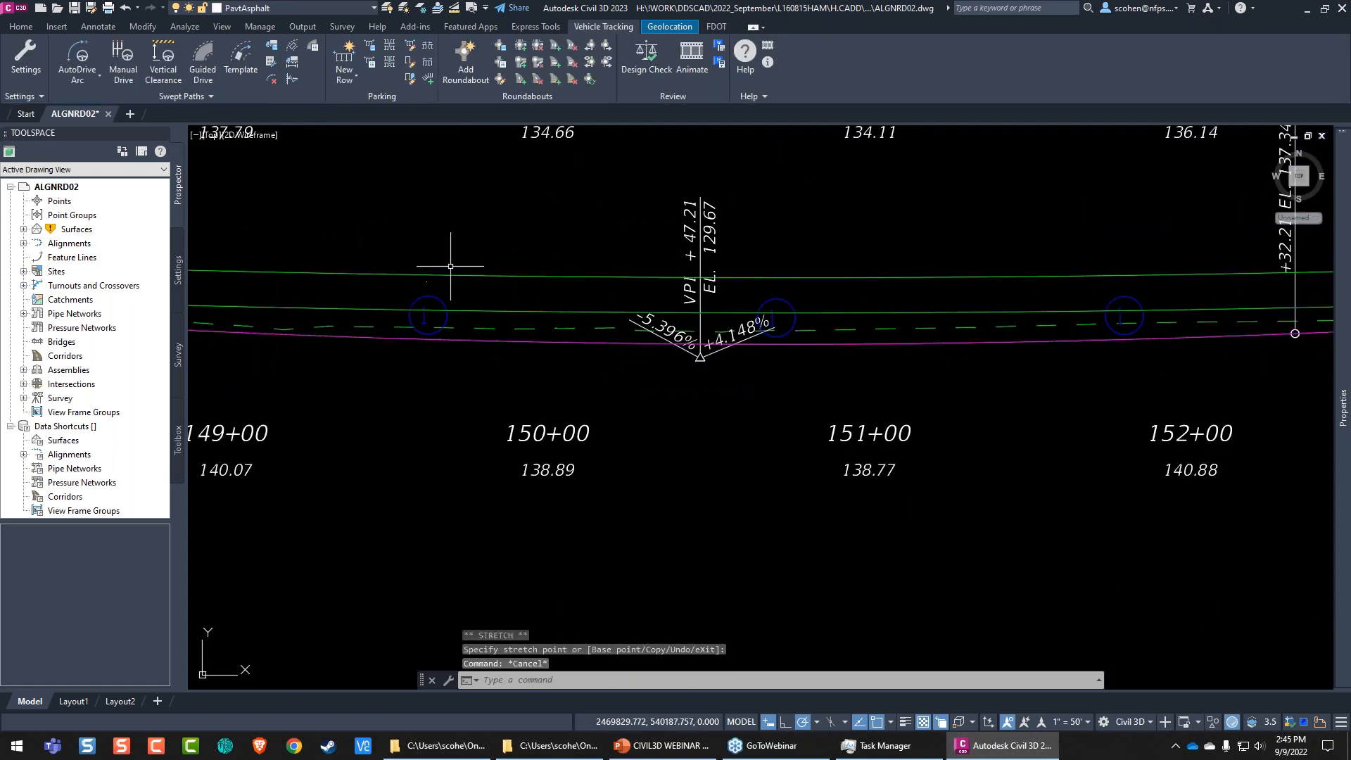
key("Escape")
key("Escape")
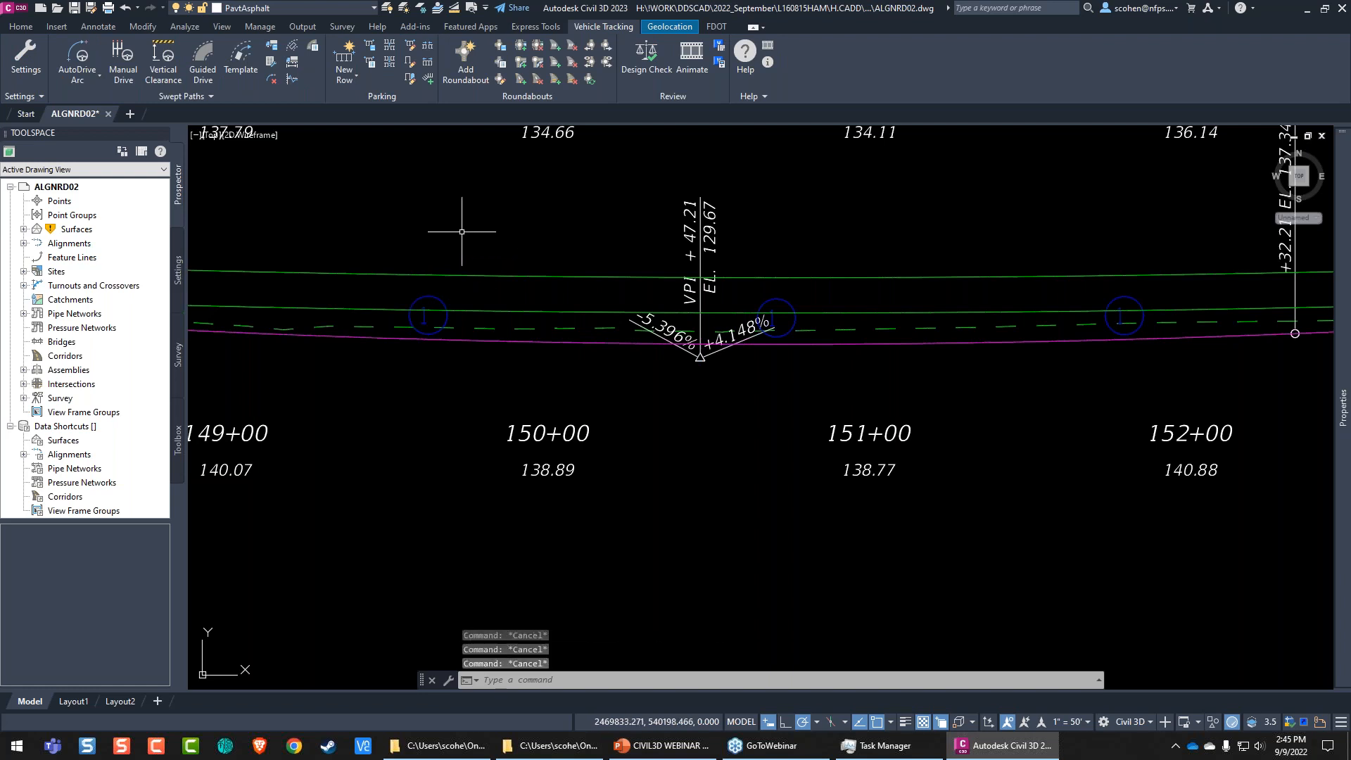
mouse_move(455, 231)
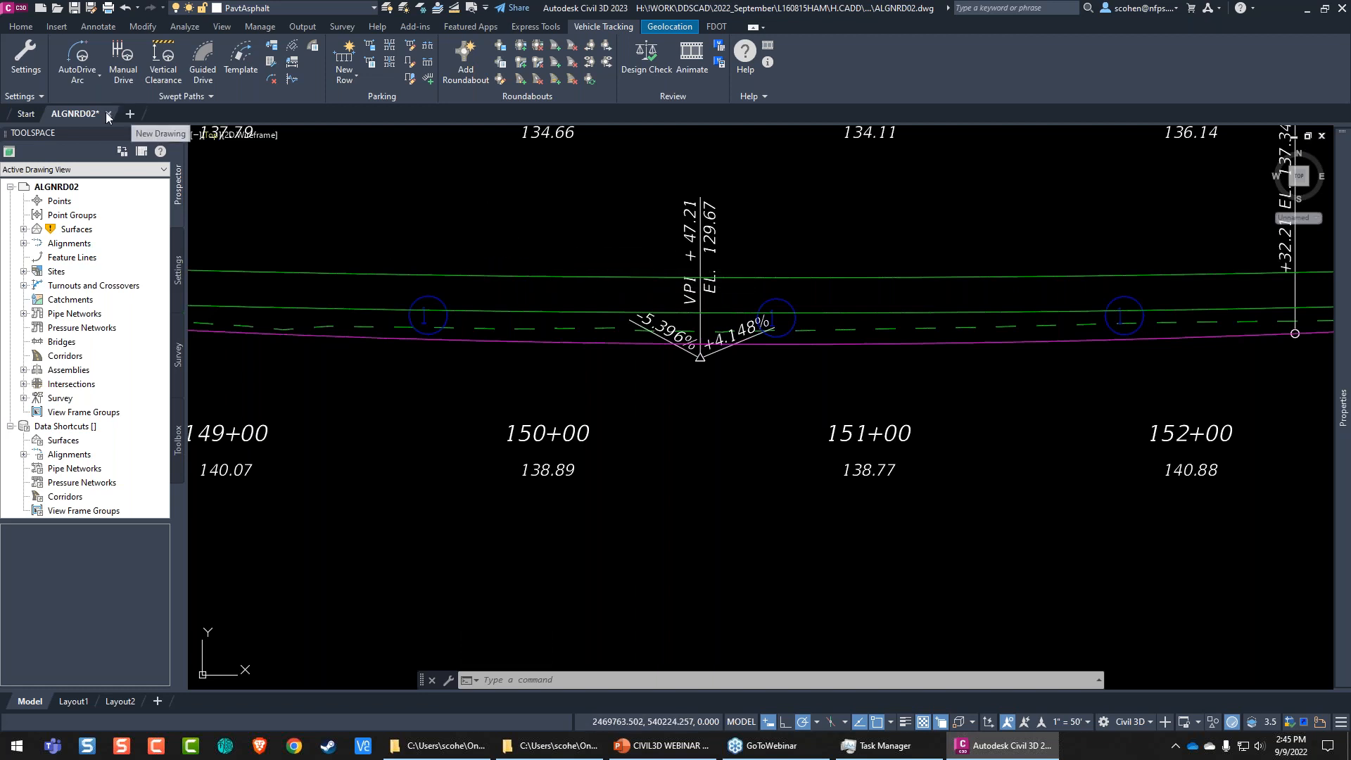
Step: Close the ALGNRD02 drawing and bring up the file selection for opening another drawing
key("Escape")
key("Escape")
key("Escape")
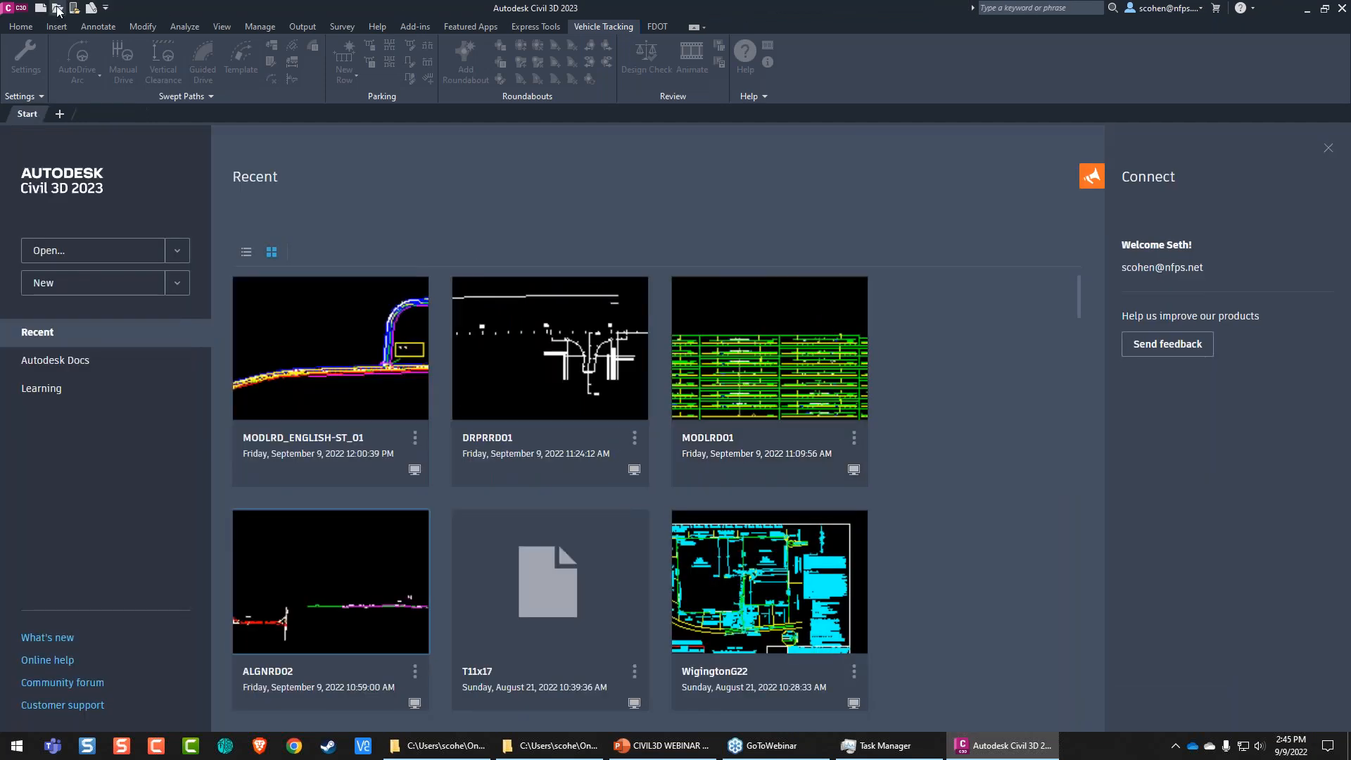
key("ctrl+o")
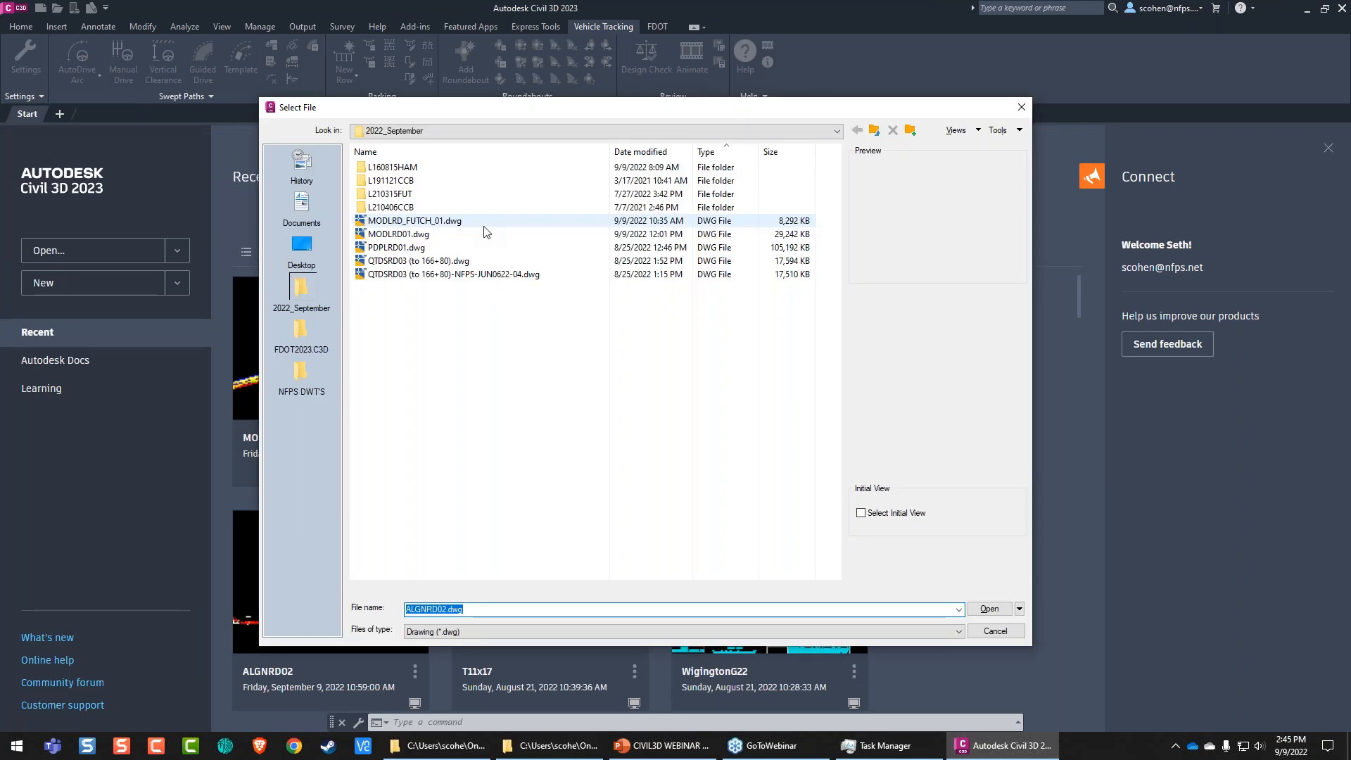
left_click(415, 220)
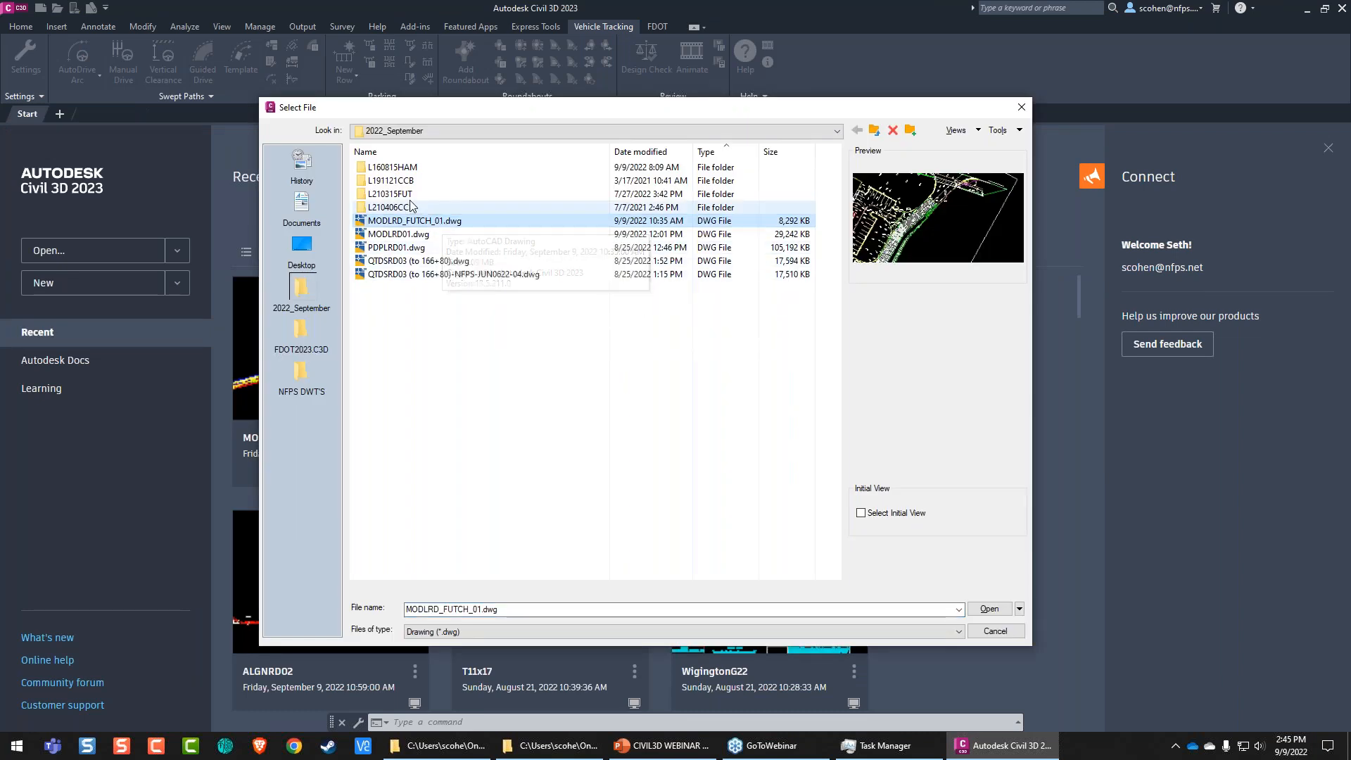
double_click(391, 180)
double_click(384, 275)
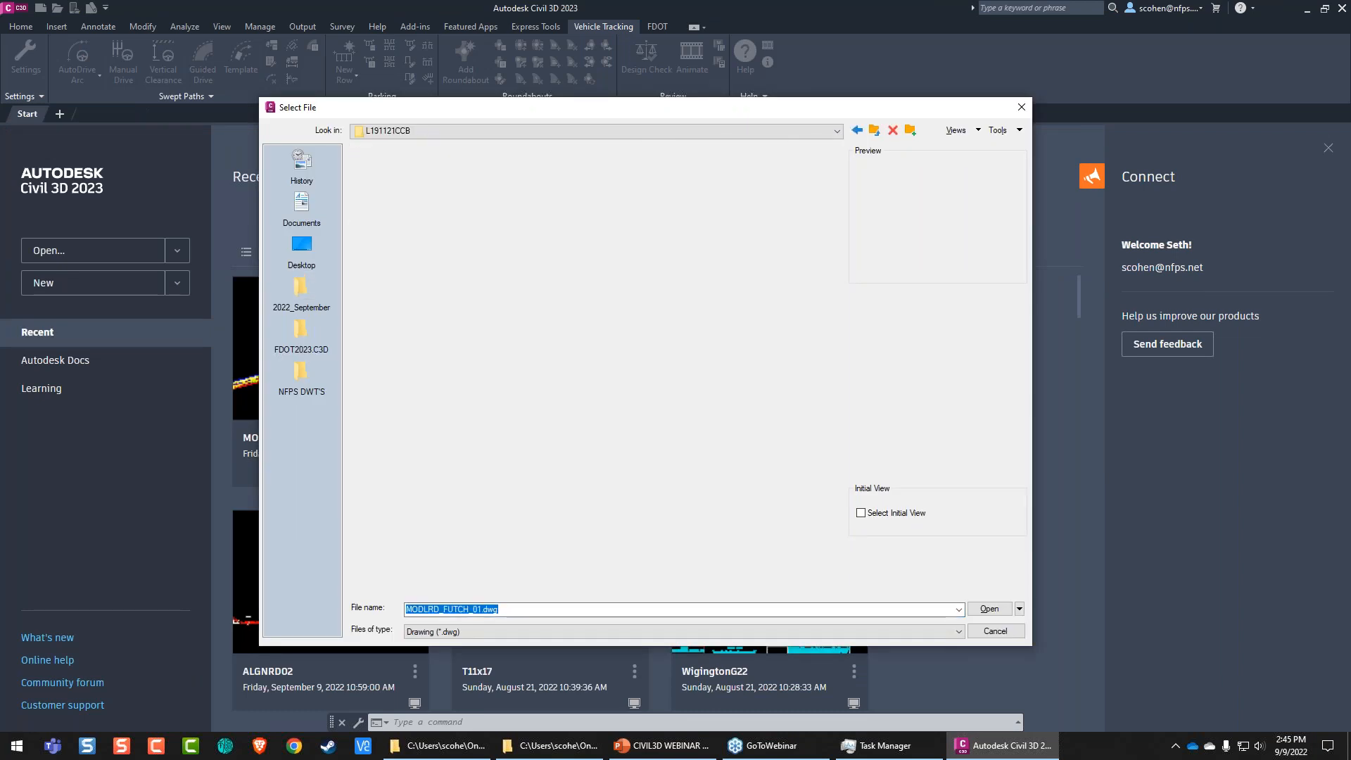
key("r")
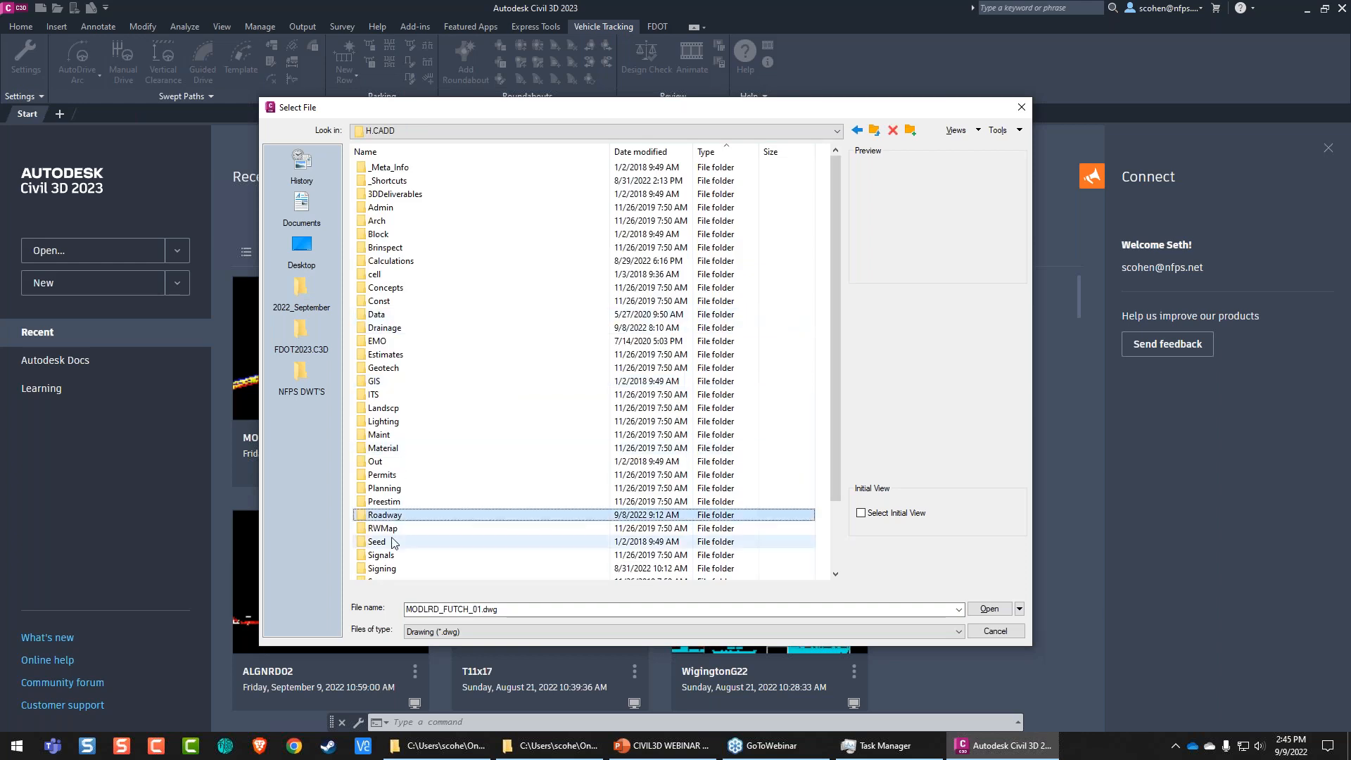
key("Return")
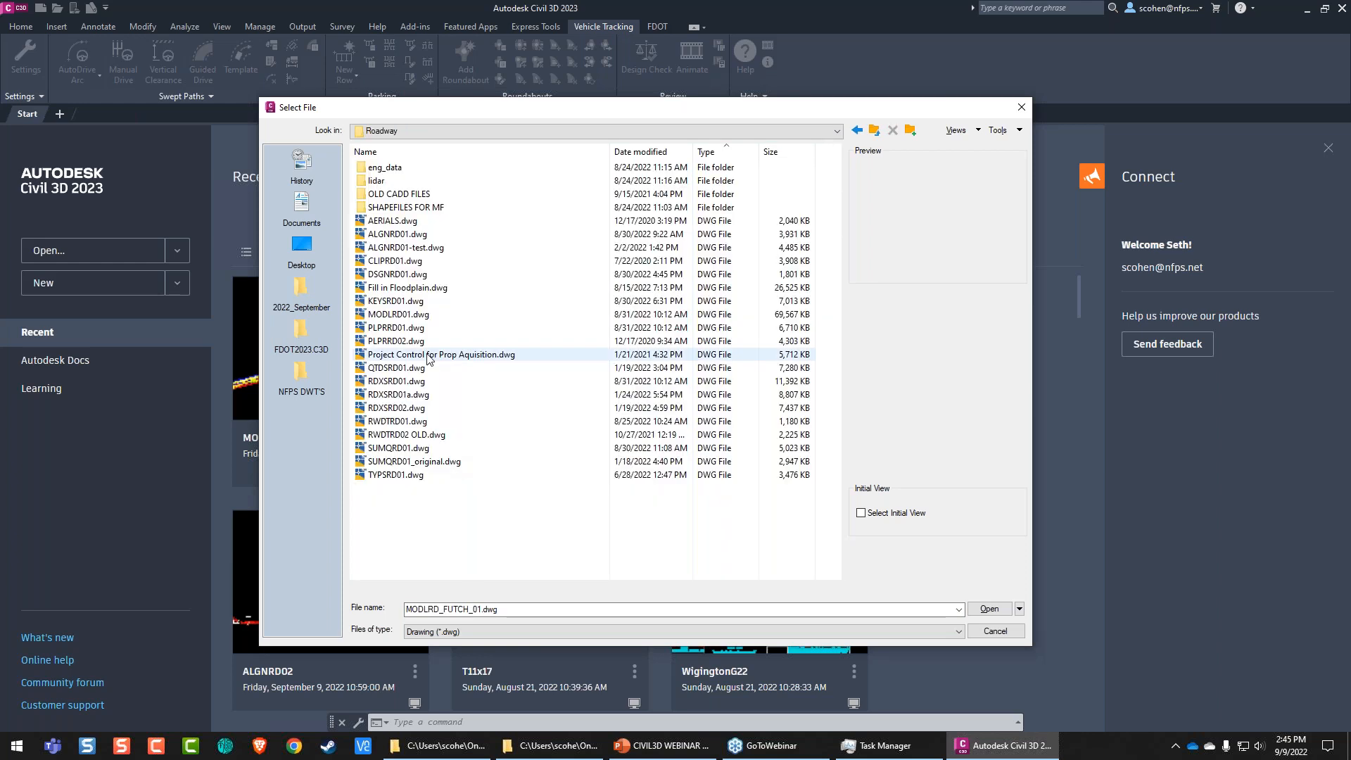
Step: Open MODLRD_ENGLISH-ST_01.dwg from the Roadway folder of project L210406CCB in 2022_September
left_click(837, 131)
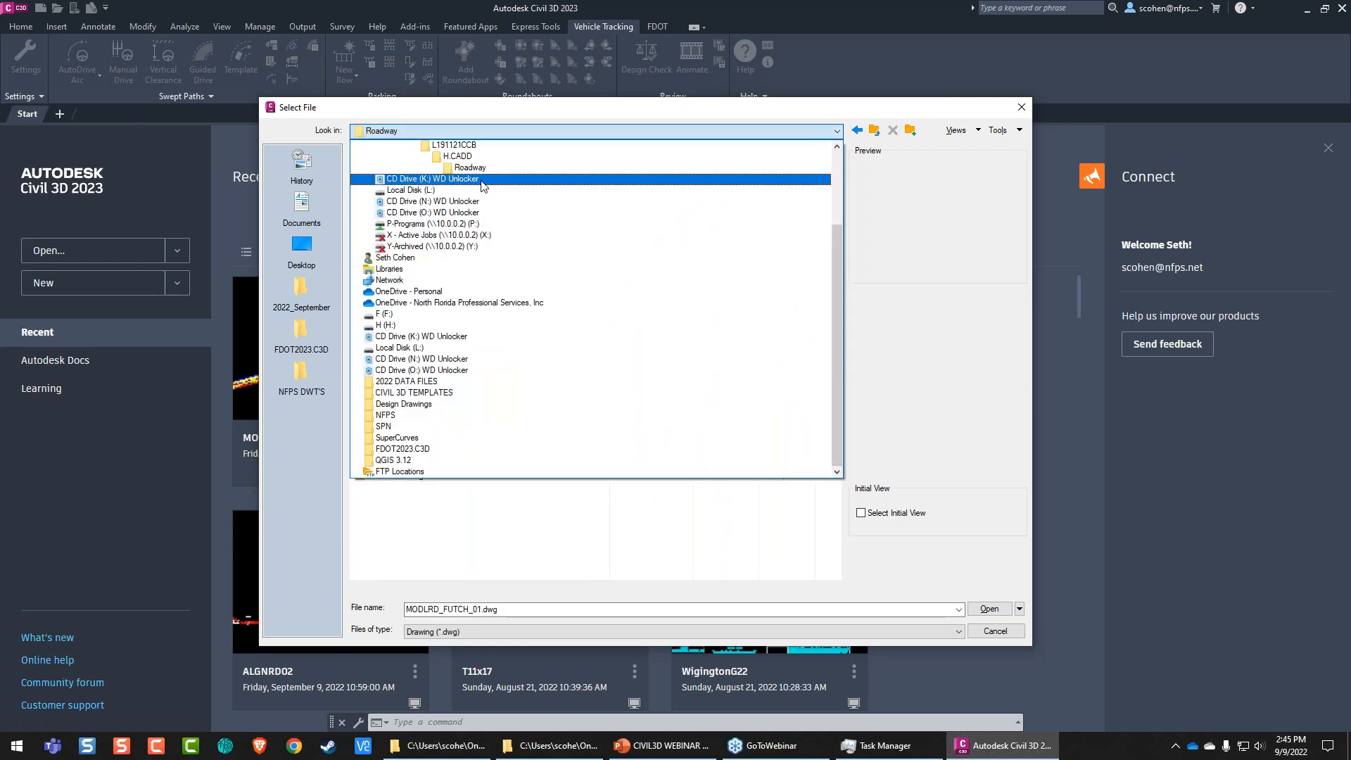
left_click(455, 235)
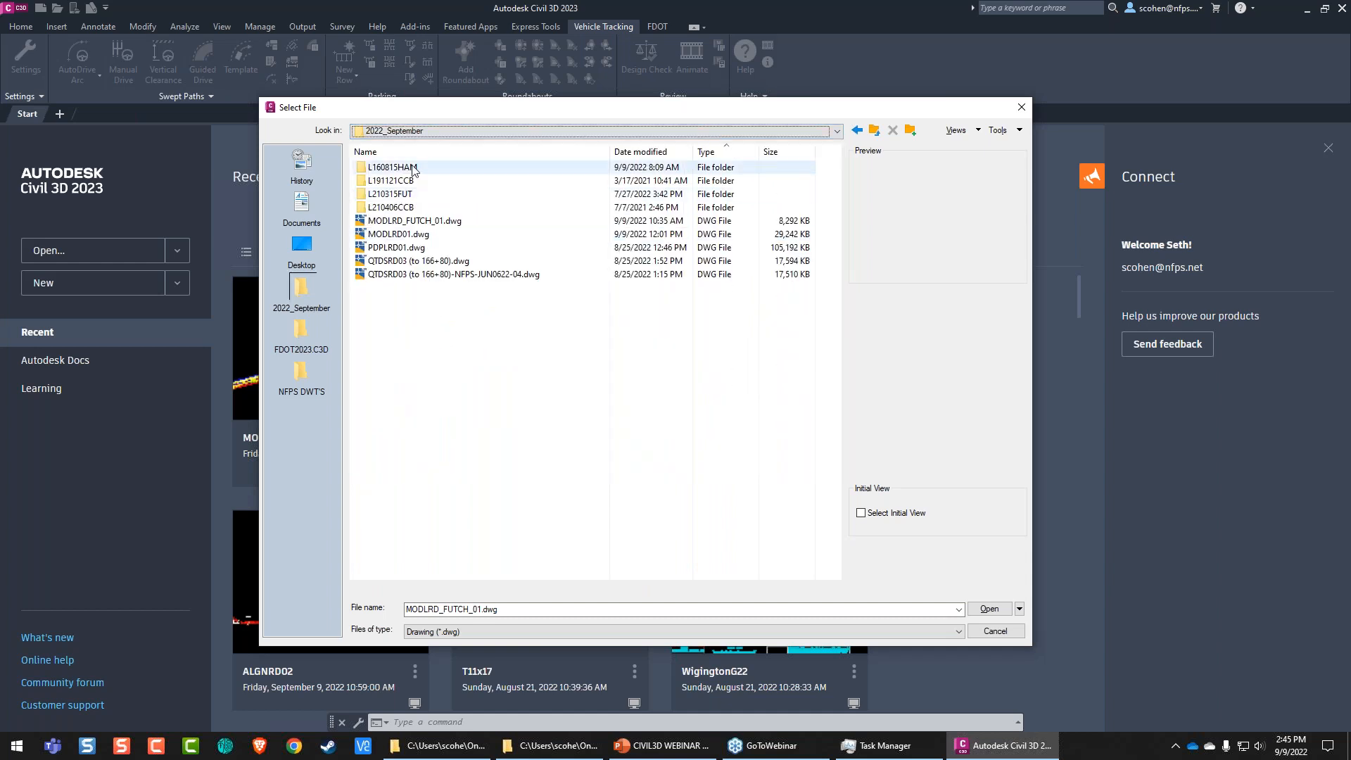
double_click(422, 207)
left_click(390, 263)
double_click(390, 262)
double_click(405, 542)
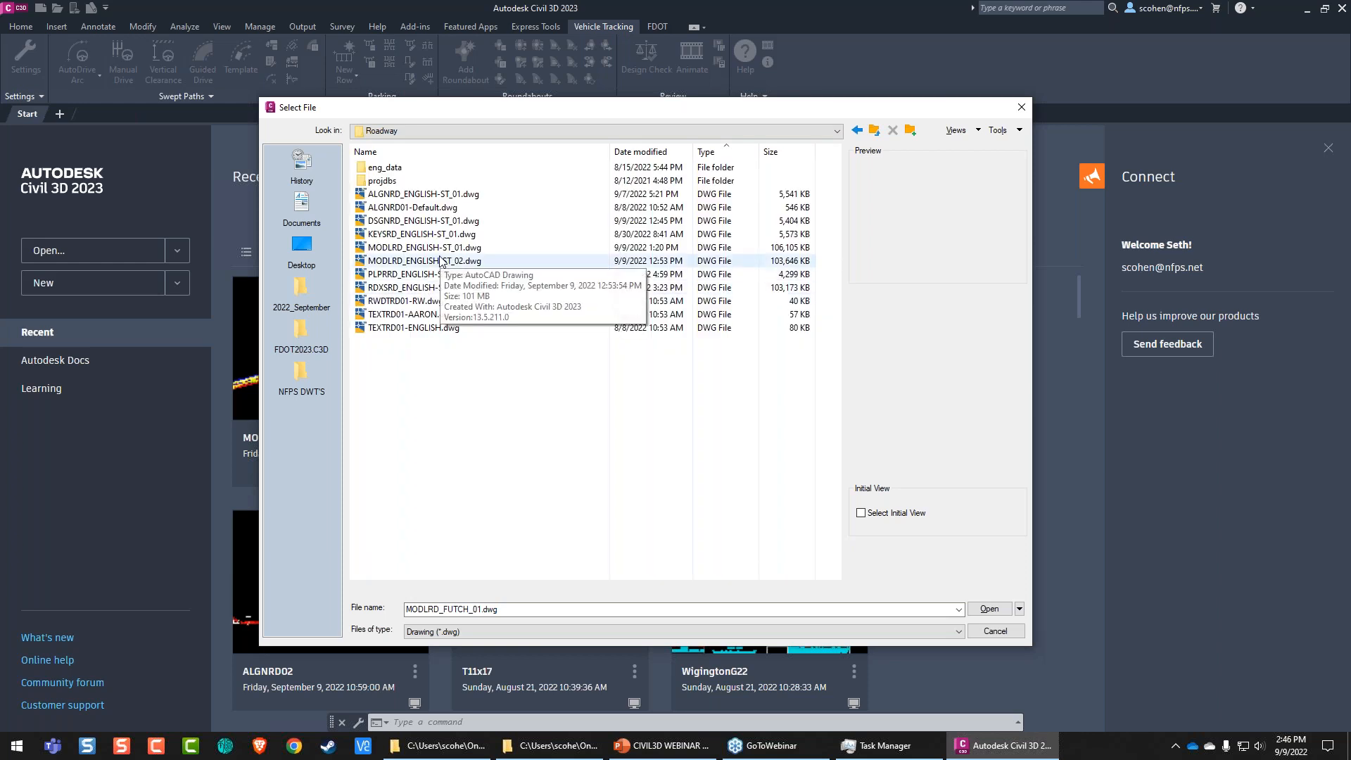
double_click(444, 252)
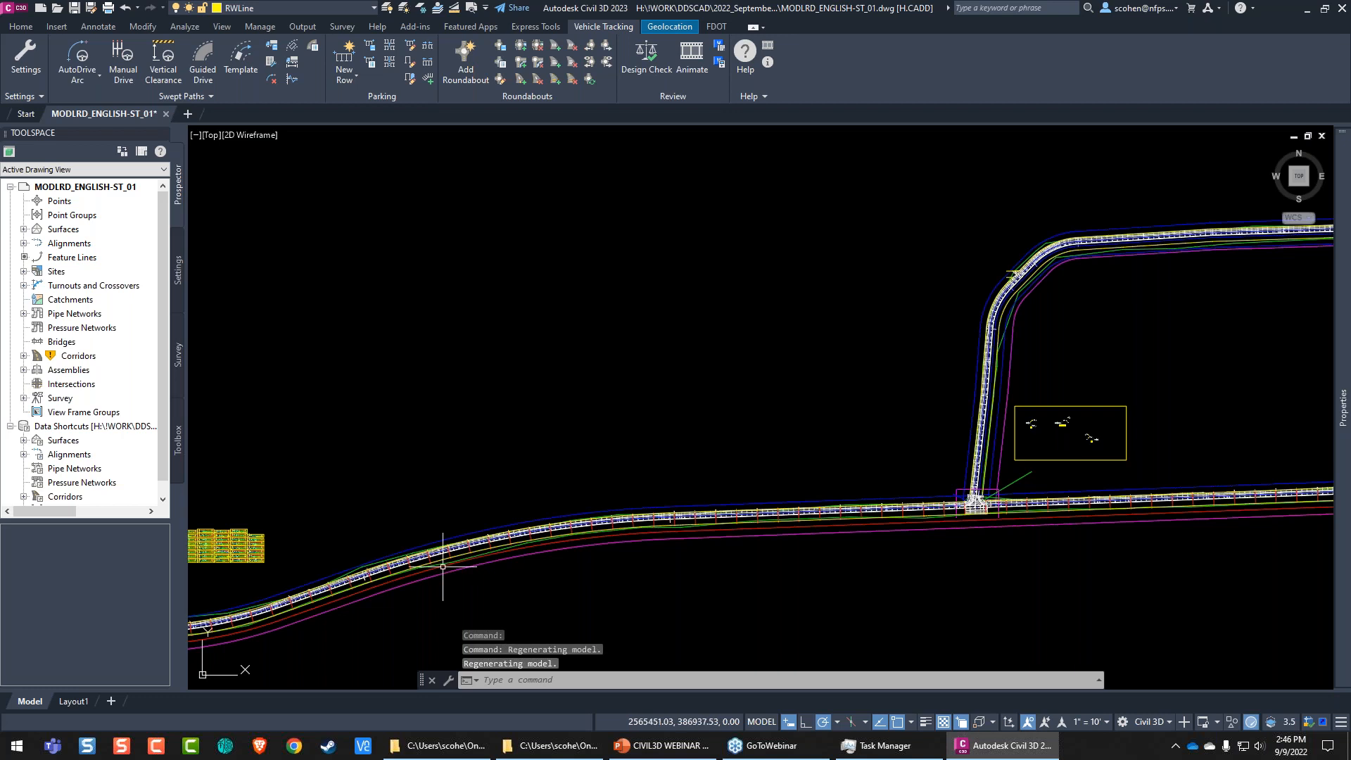
Step: Inspect the properties of the red DB RT ENGLISH feature line running alongside the English St corridor
scroll(443, 567, "up", 3)
scroll(607, 471, "up", 2)
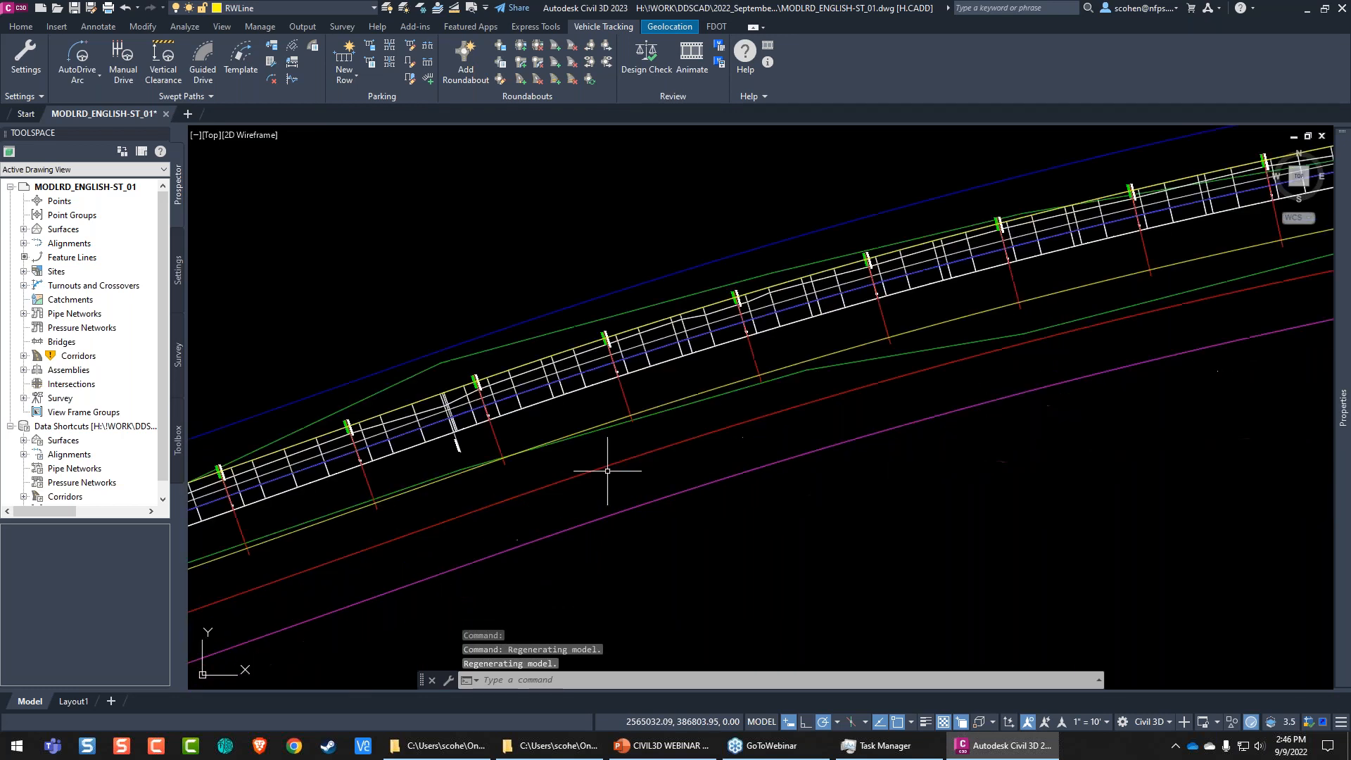
left_click(617, 463)
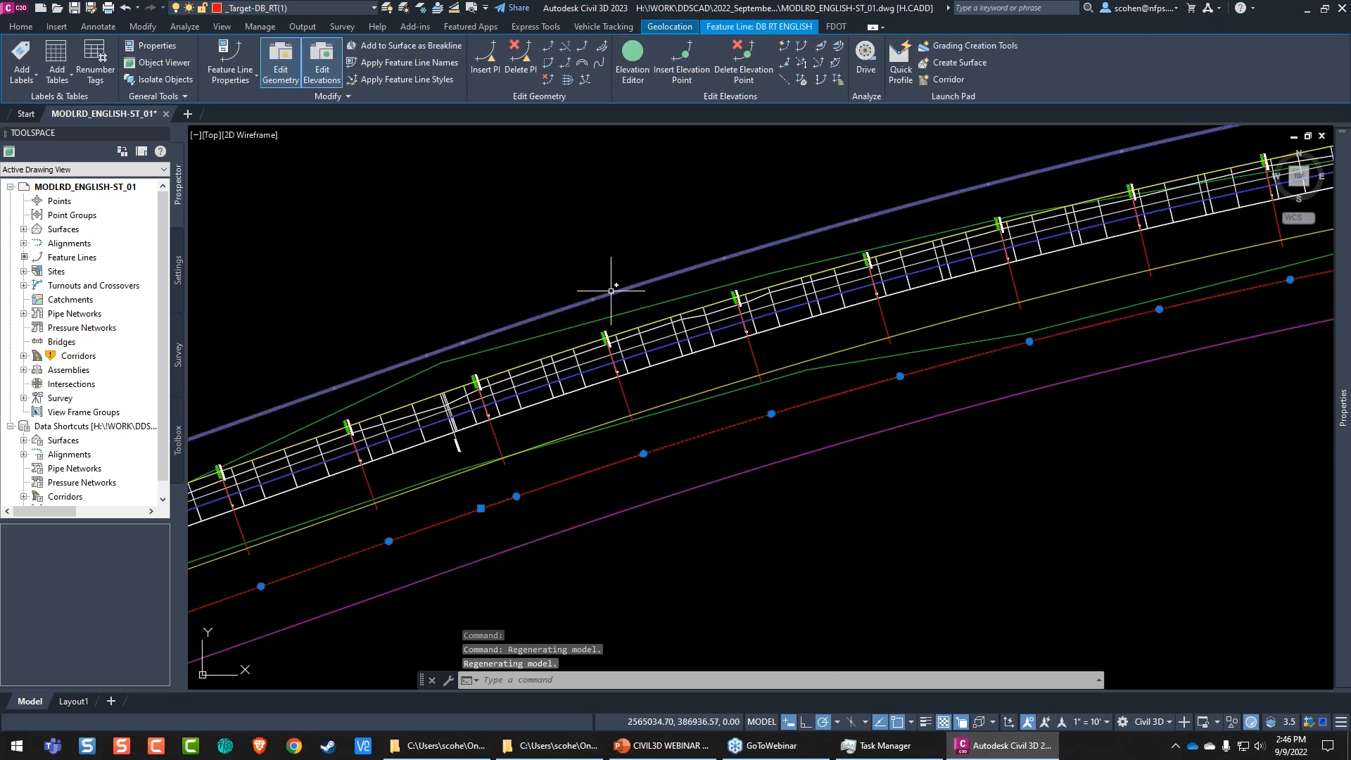
scroll(598, 407, "down", 4)
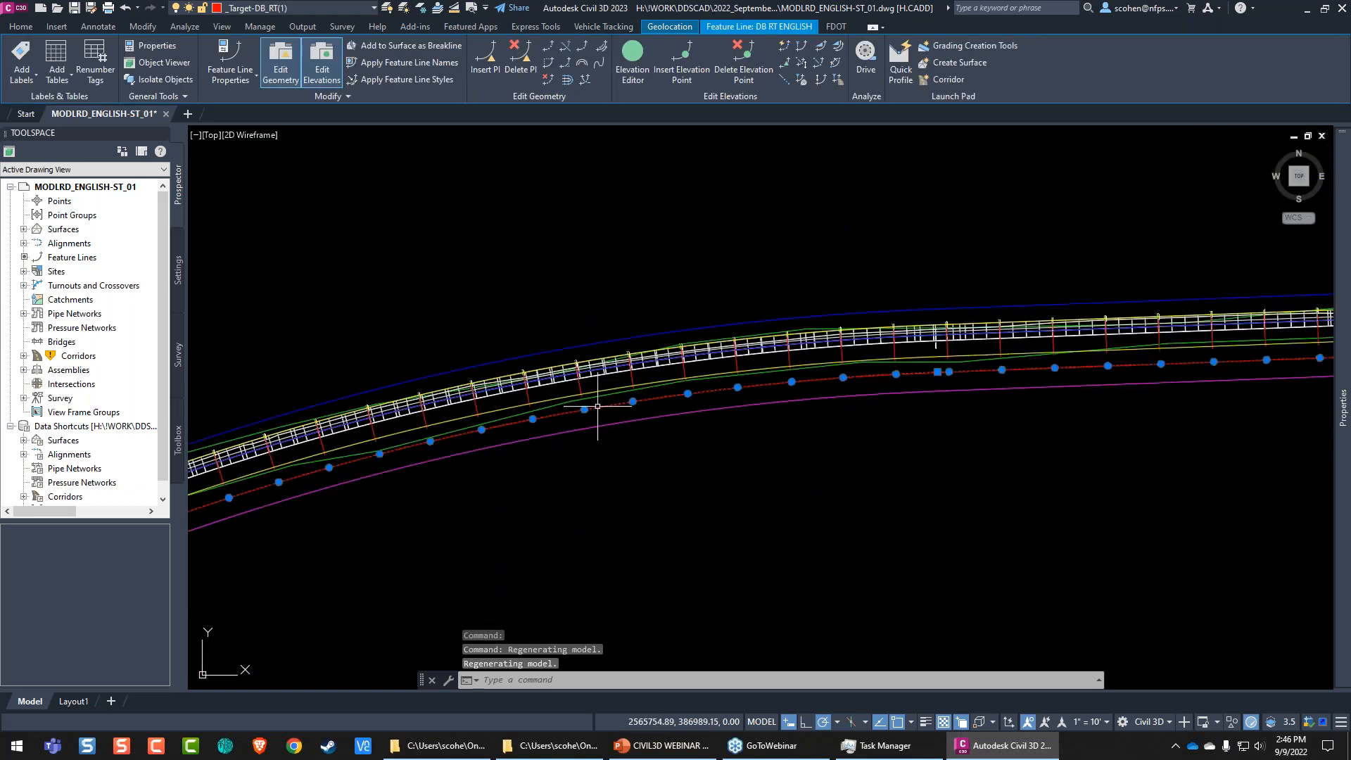
middle_click_drag(597, 407, 152, 451)
key("ctrl+1")
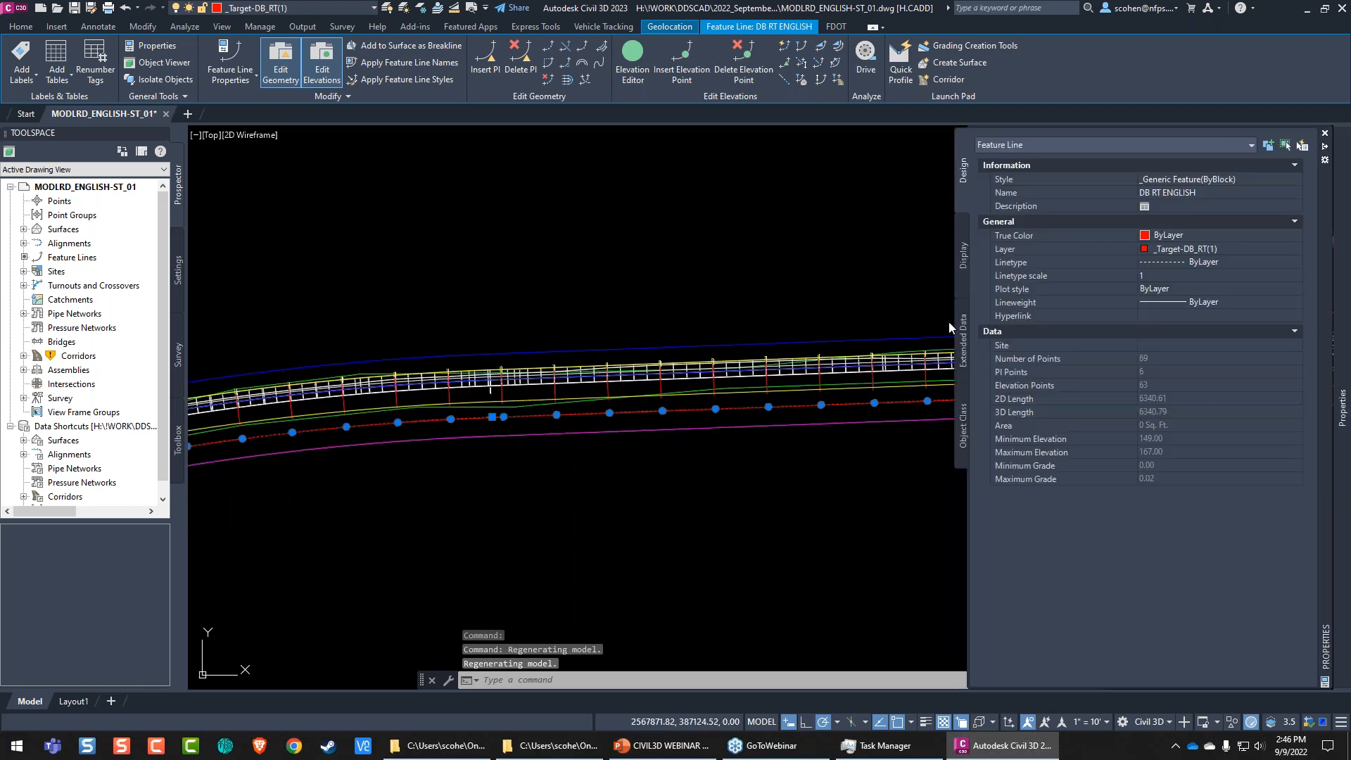
key("Escape")
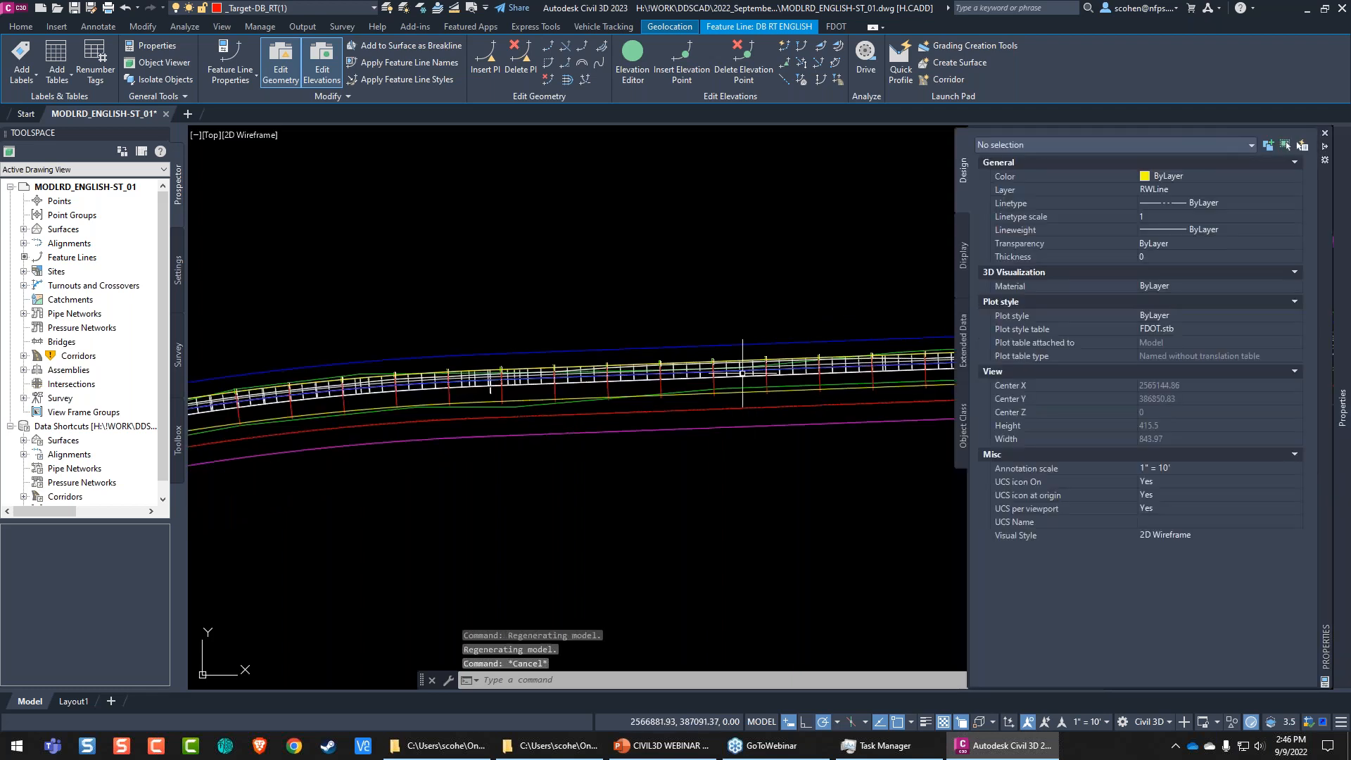
key("ctrl+1")
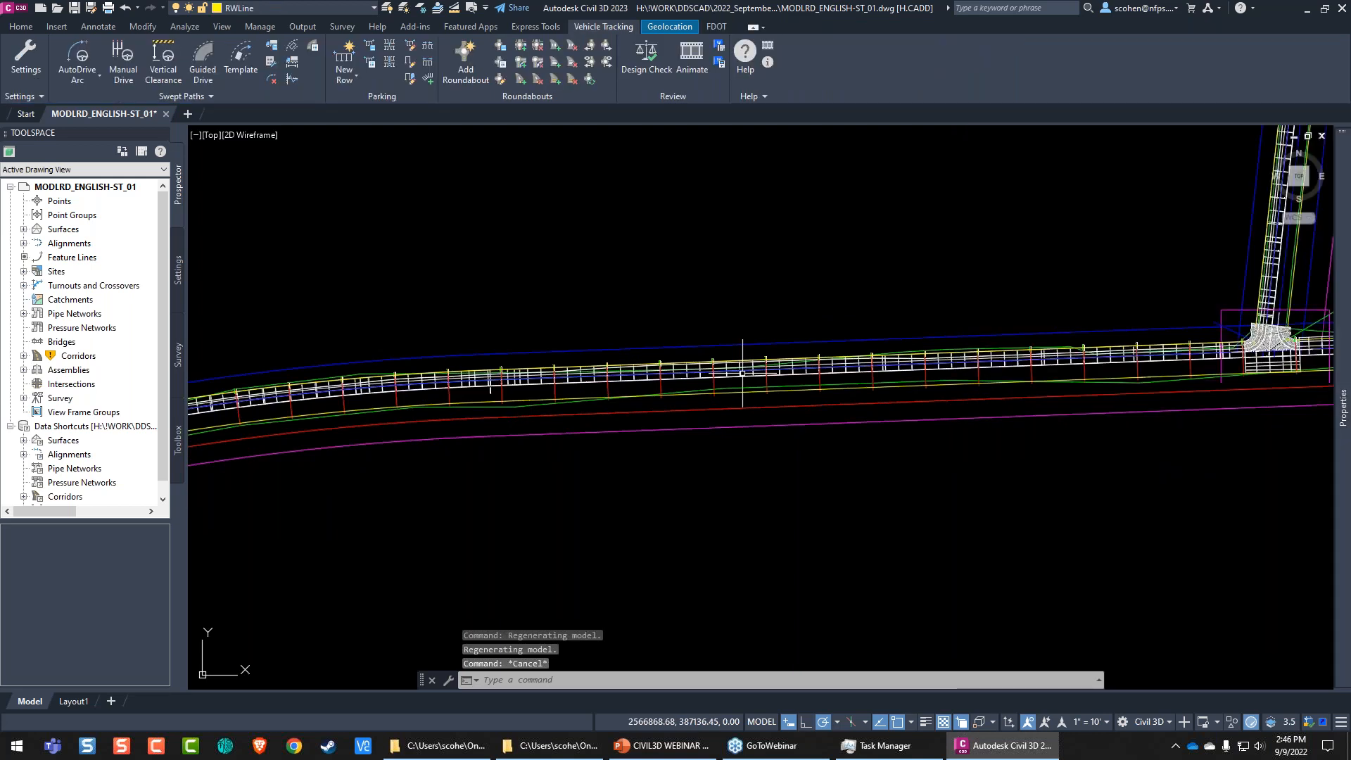
Step: Check the blue DB LT ENGLISH feature line and the corridor near station 46+00 west of the intersection
scroll(799, 342, "up", 2)
left_click(799, 343)
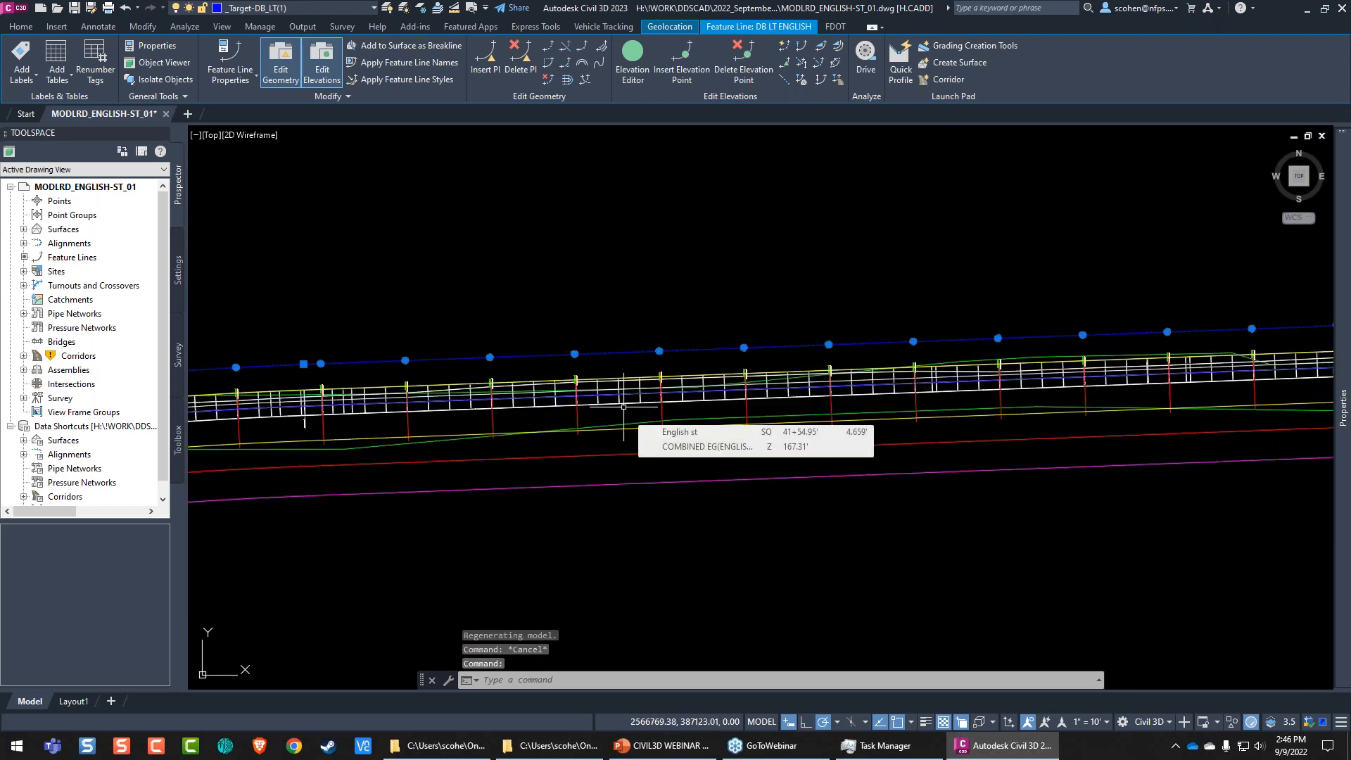
key("Escape")
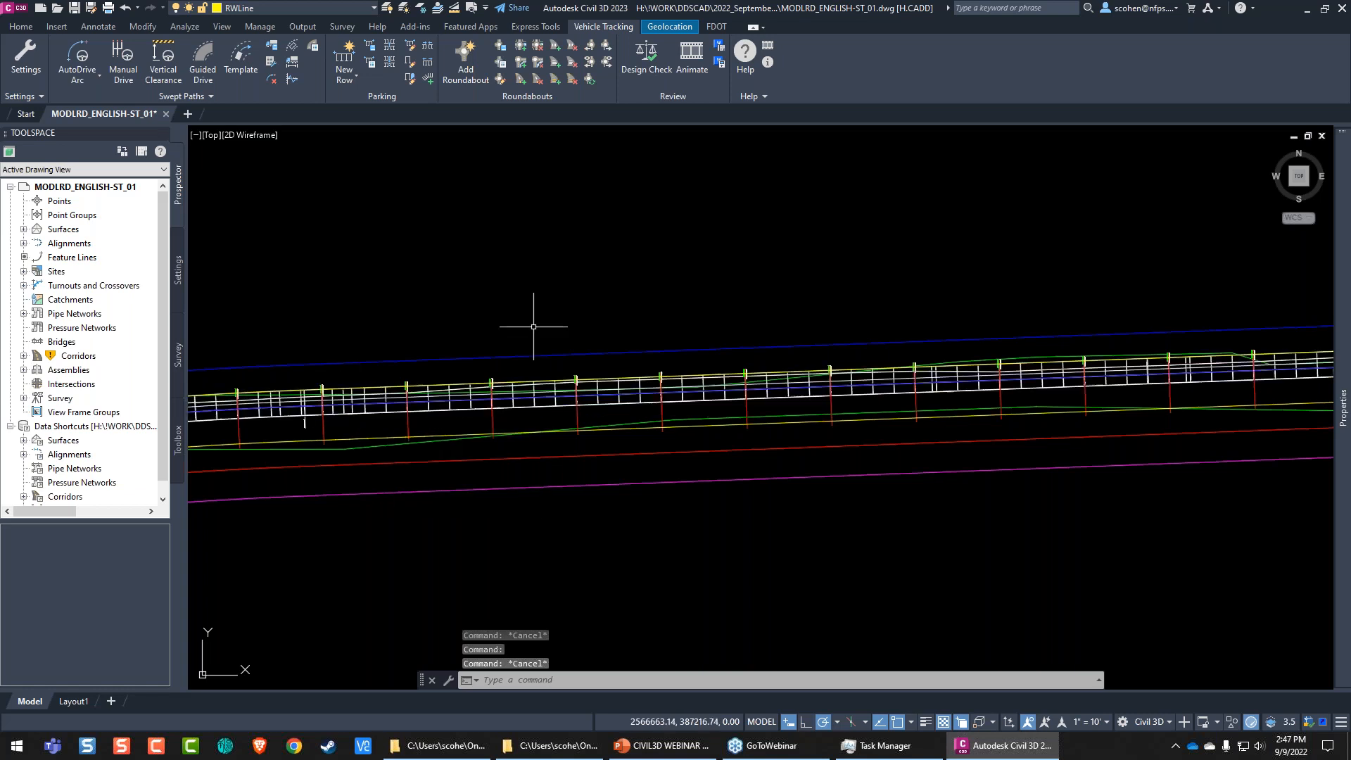
mouse_move(951, 379)
middle_mouse_down()
mouse_move(915, 408)
mouse_move(379, 430)
middle_mouse_up()
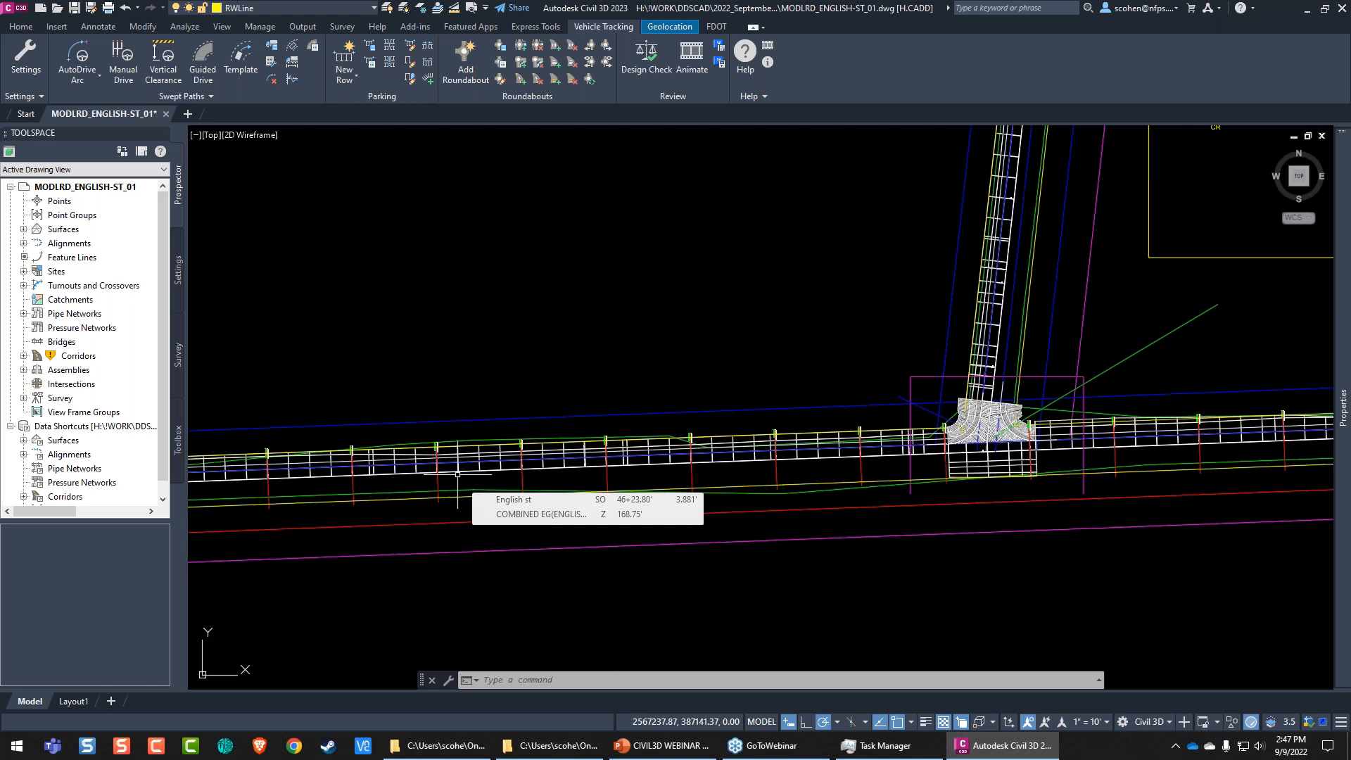
mouse_move(457, 474)
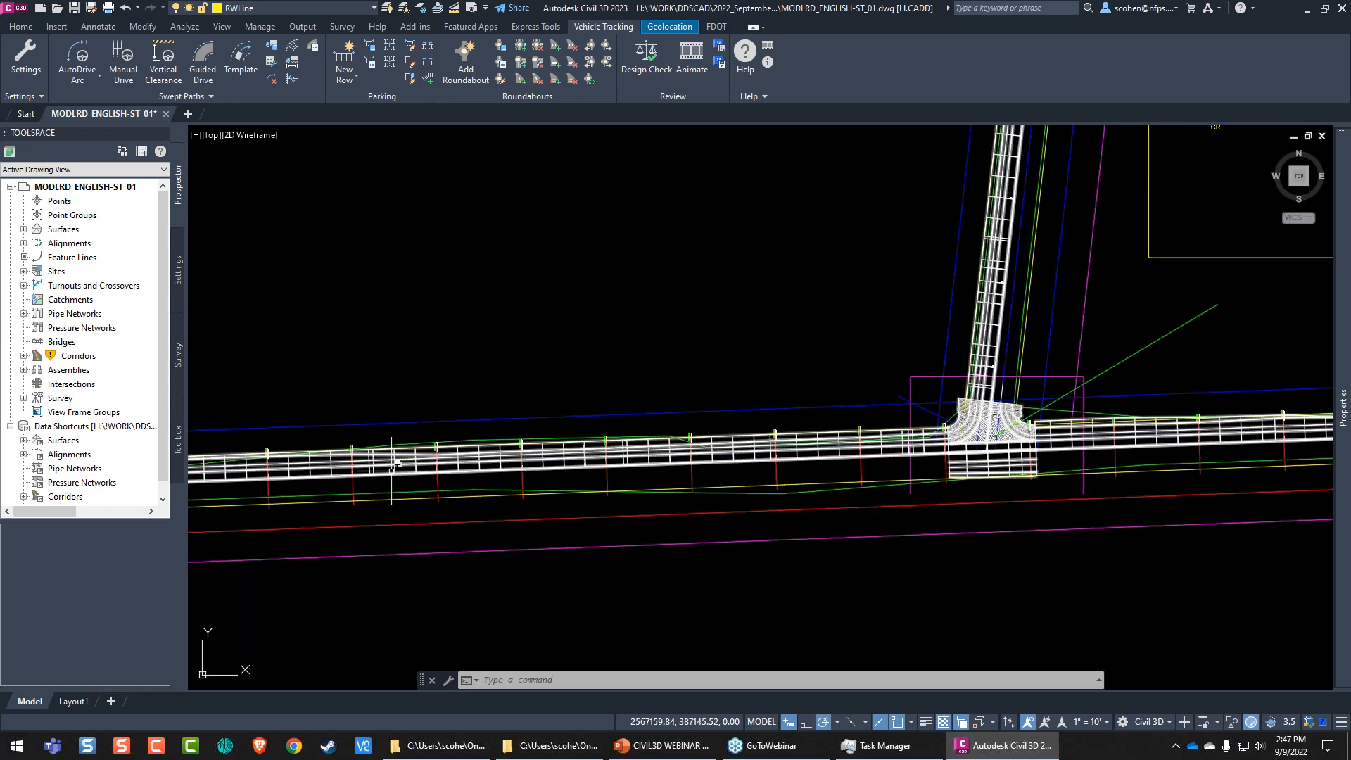
scroll(381, 451, "up", 5)
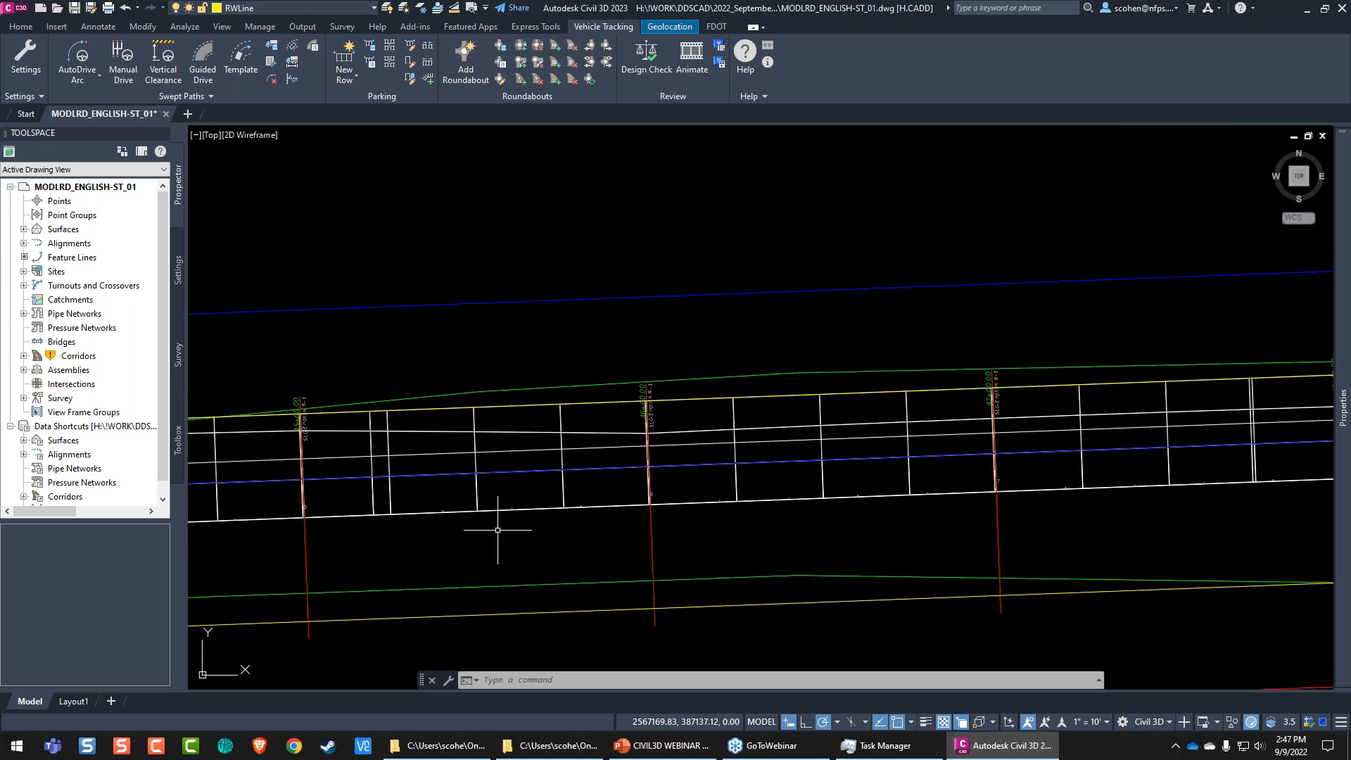
Step: Copy the LT assembly into the empty space directly above the original
scroll(725, 430, "down", 8)
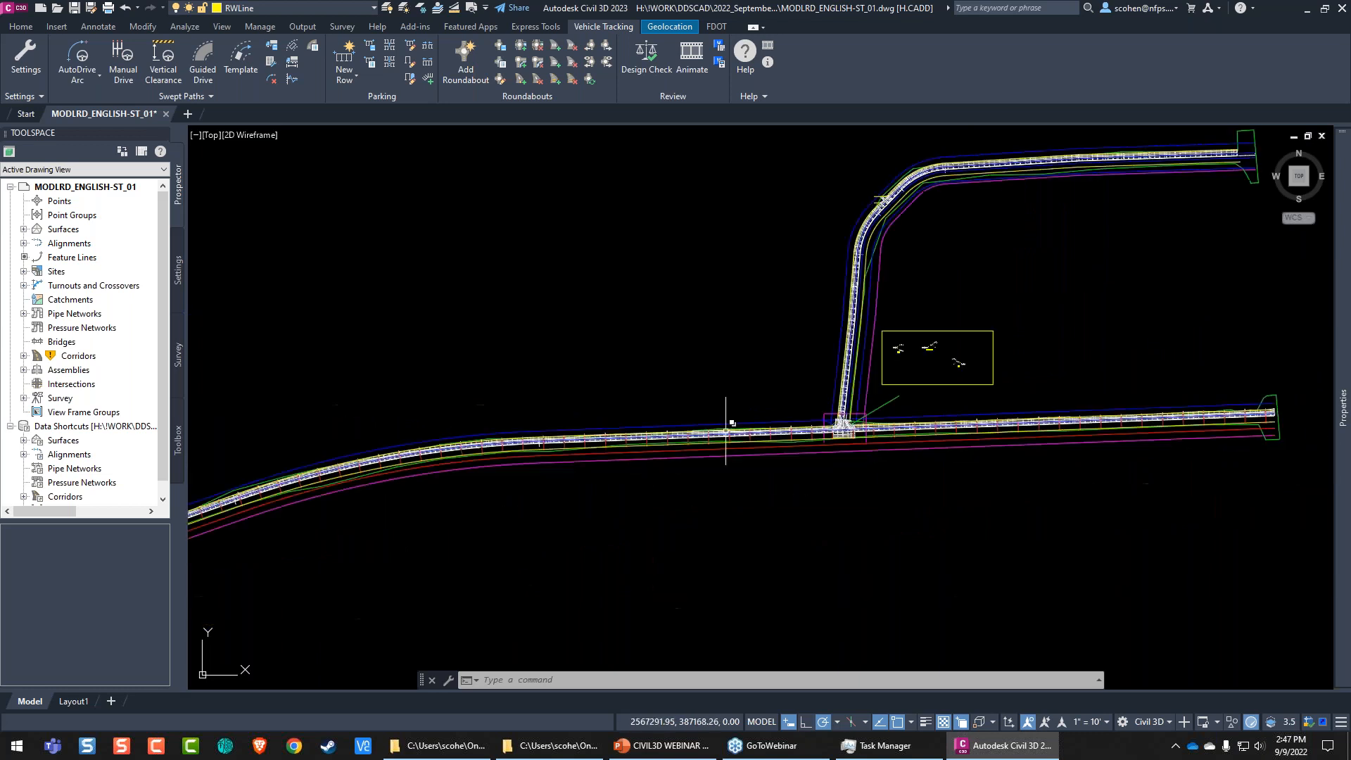
middle_click_drag(726, 430, 475, 481)
scroll(619, 432, "up", 10)
middle_click_drag(624, 539, 651, 375)
scroll(650, 376, "up", 2)
scroll(529, 398, "down", 2)
scroll(493, 366, "down", 2)
middle_click_drag(697, 440, 561, 365)
scroll(700, 498, "up", 4)
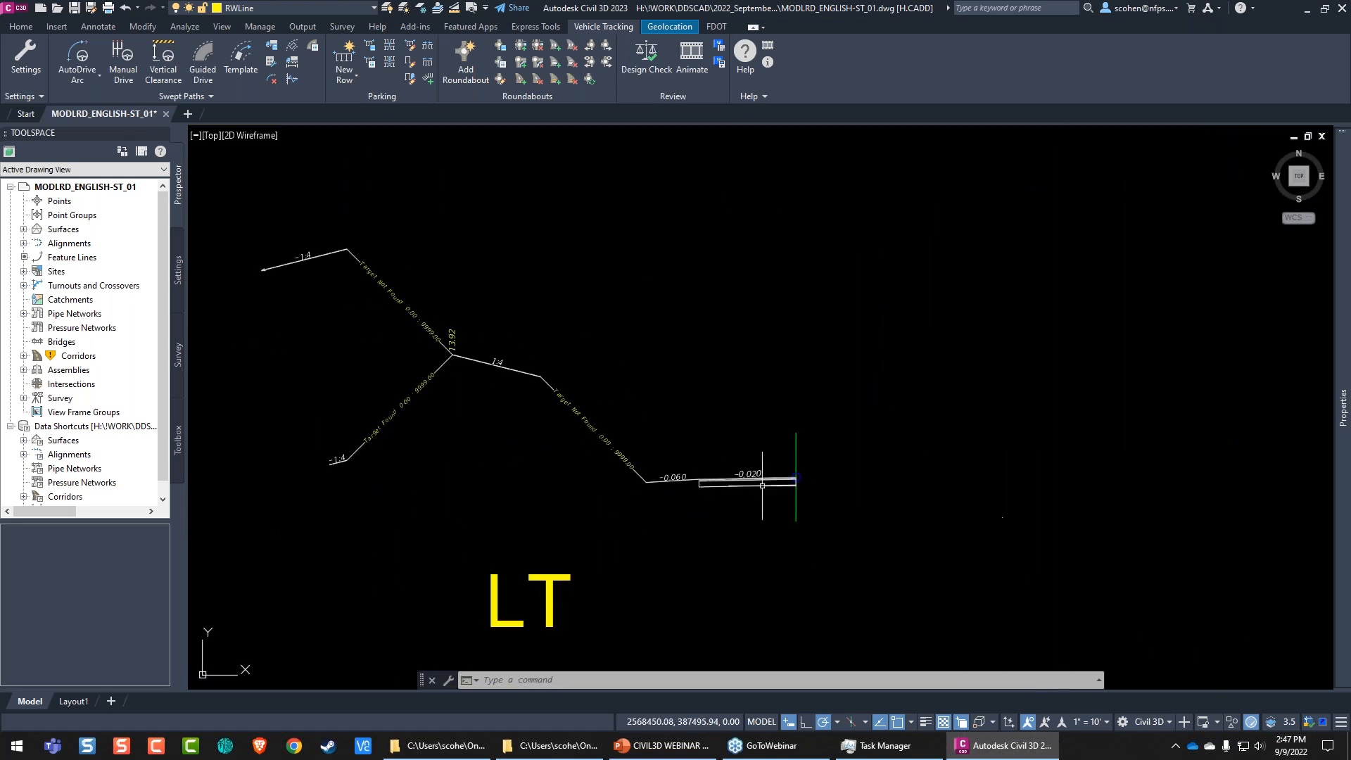
left_click(825, 511)
left_click(725, 549)
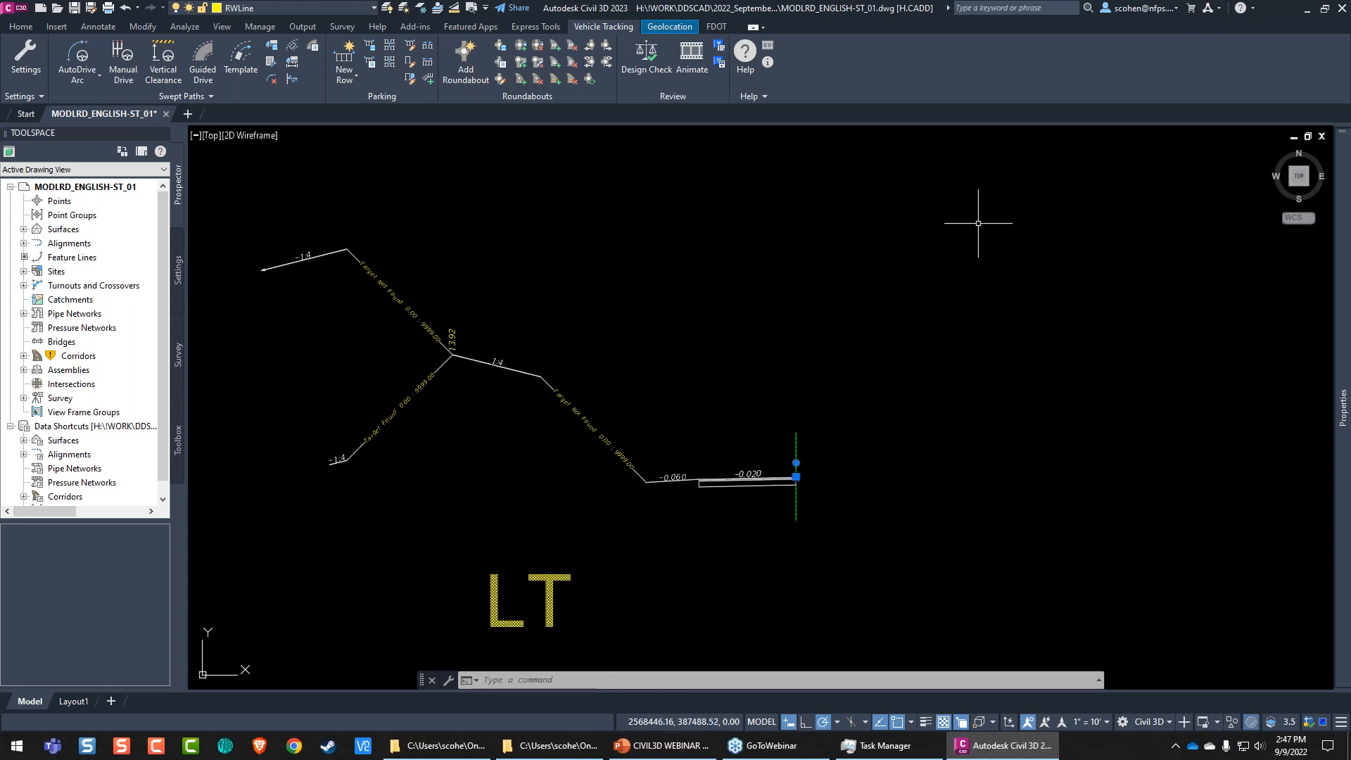
type("c")
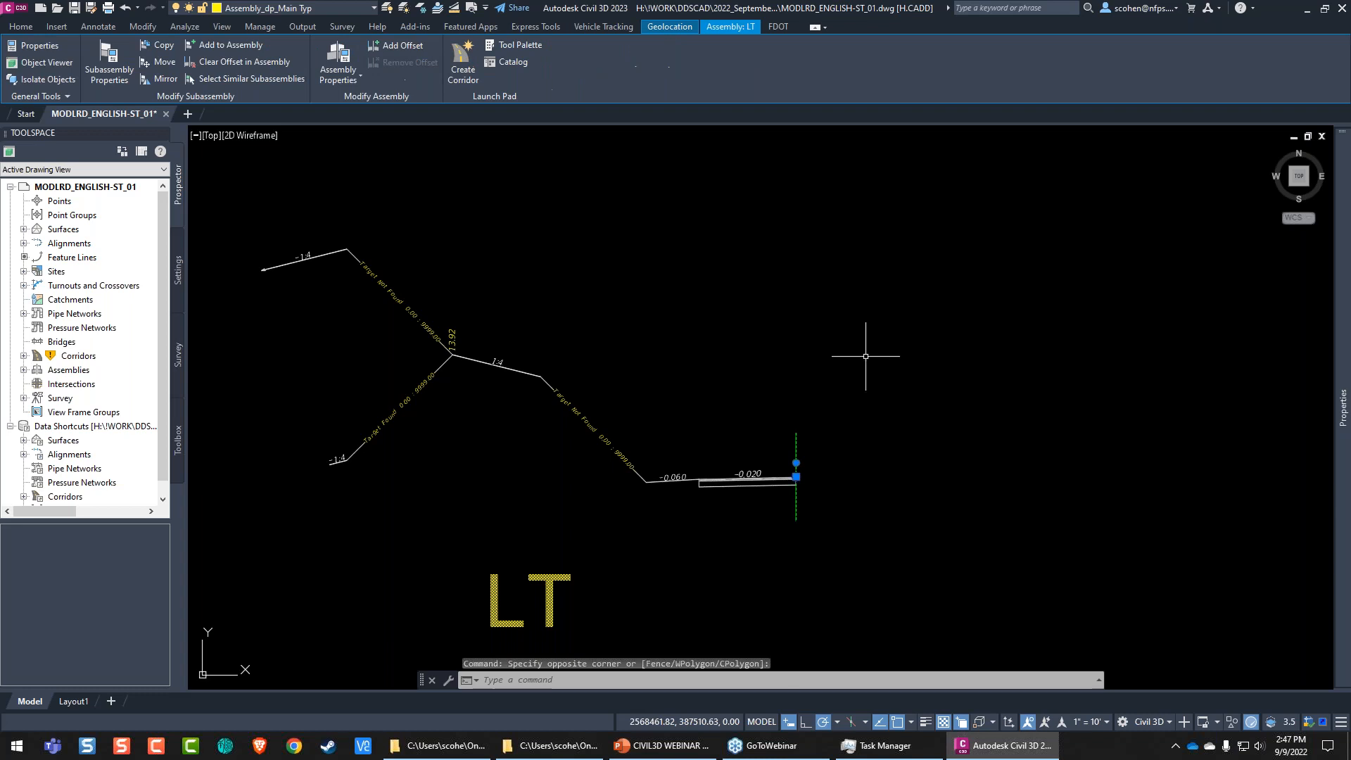
key("Return")
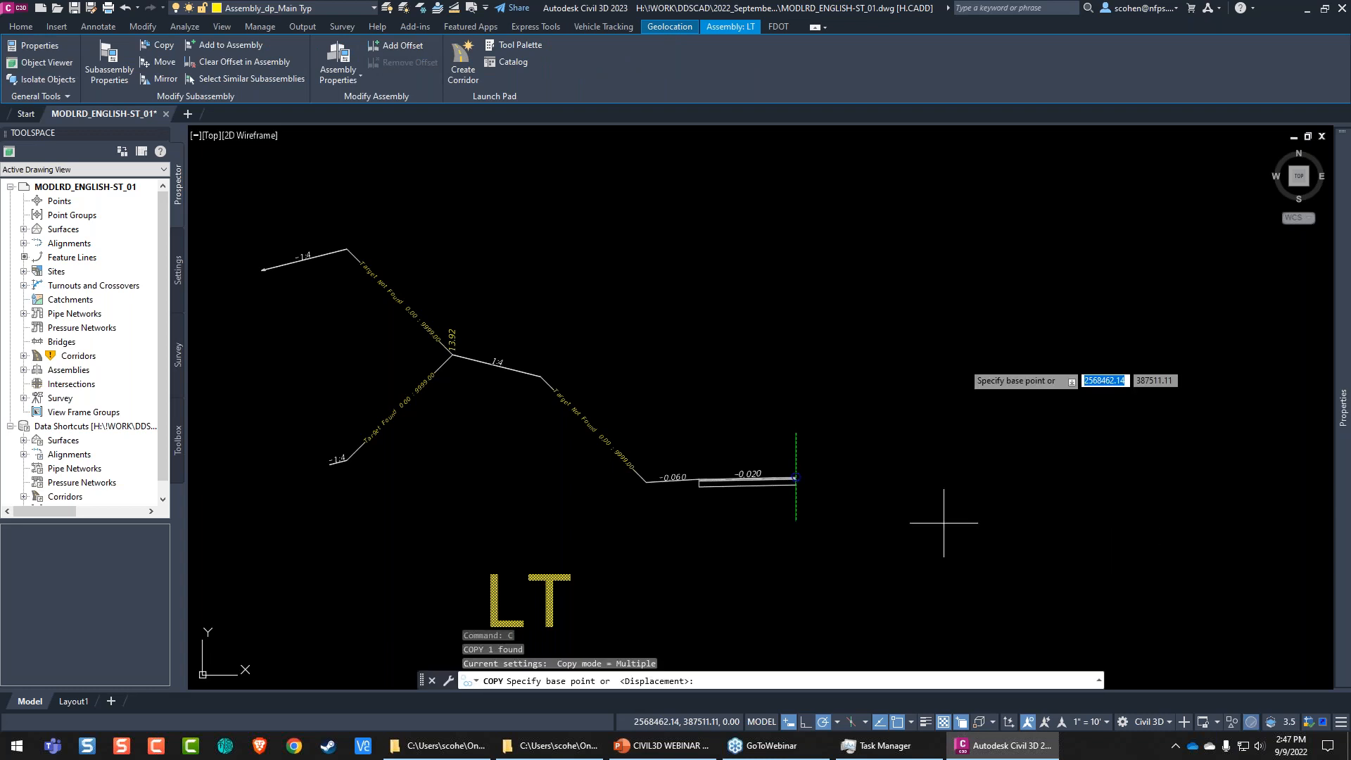
left_click(944, 523)
scroll(944, 523, "down", 2)
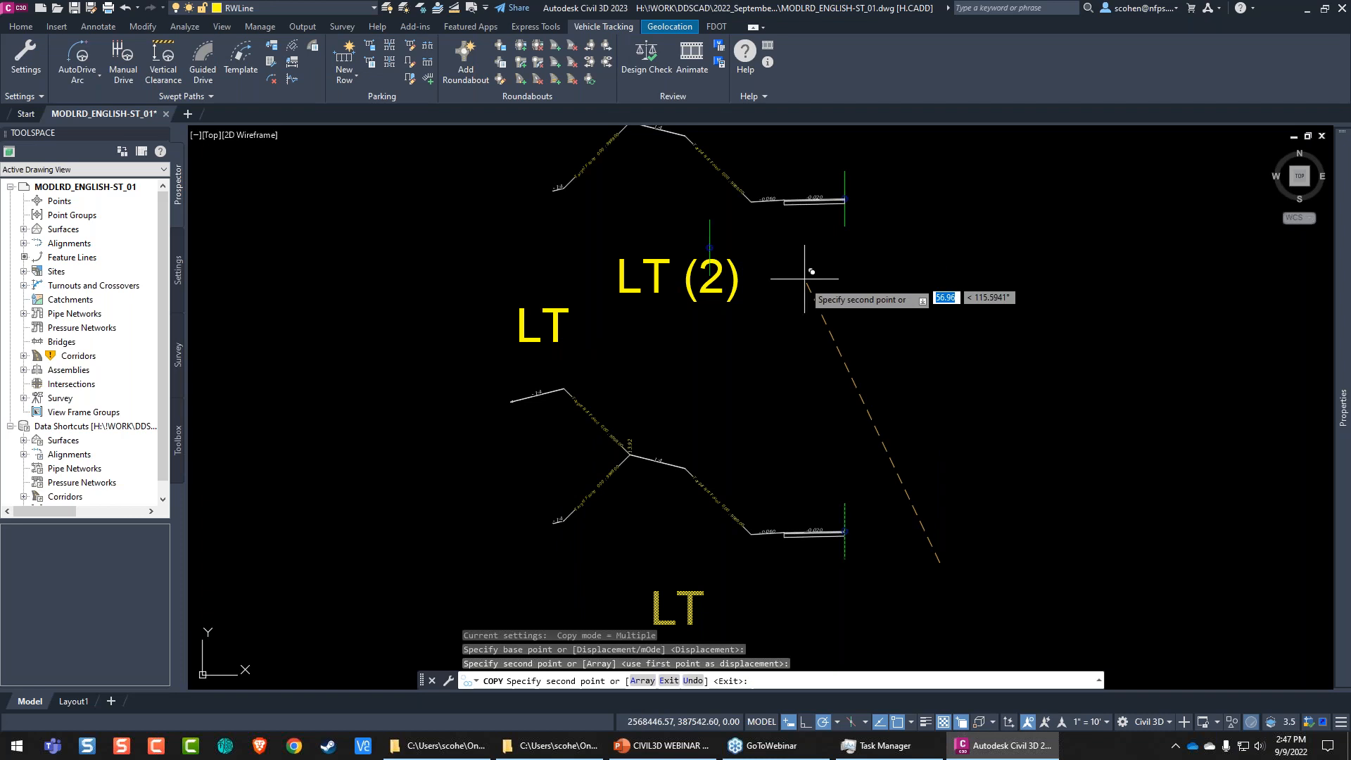
left_click(845, 199)
key("Escape")
key("Escape")
key("Escape")
Step: Rename the copied LT assembly as RT
left_click(659, 278)
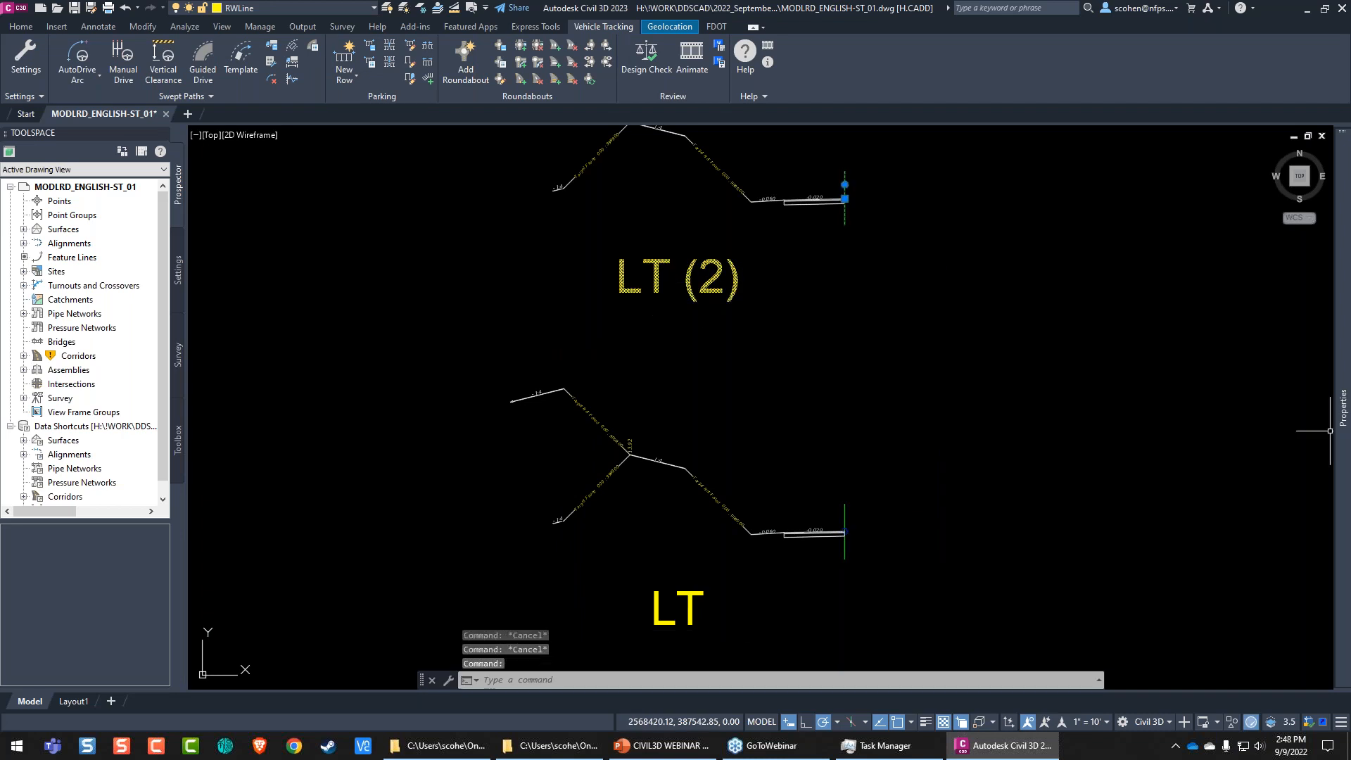
mouse_move(1331, 431)
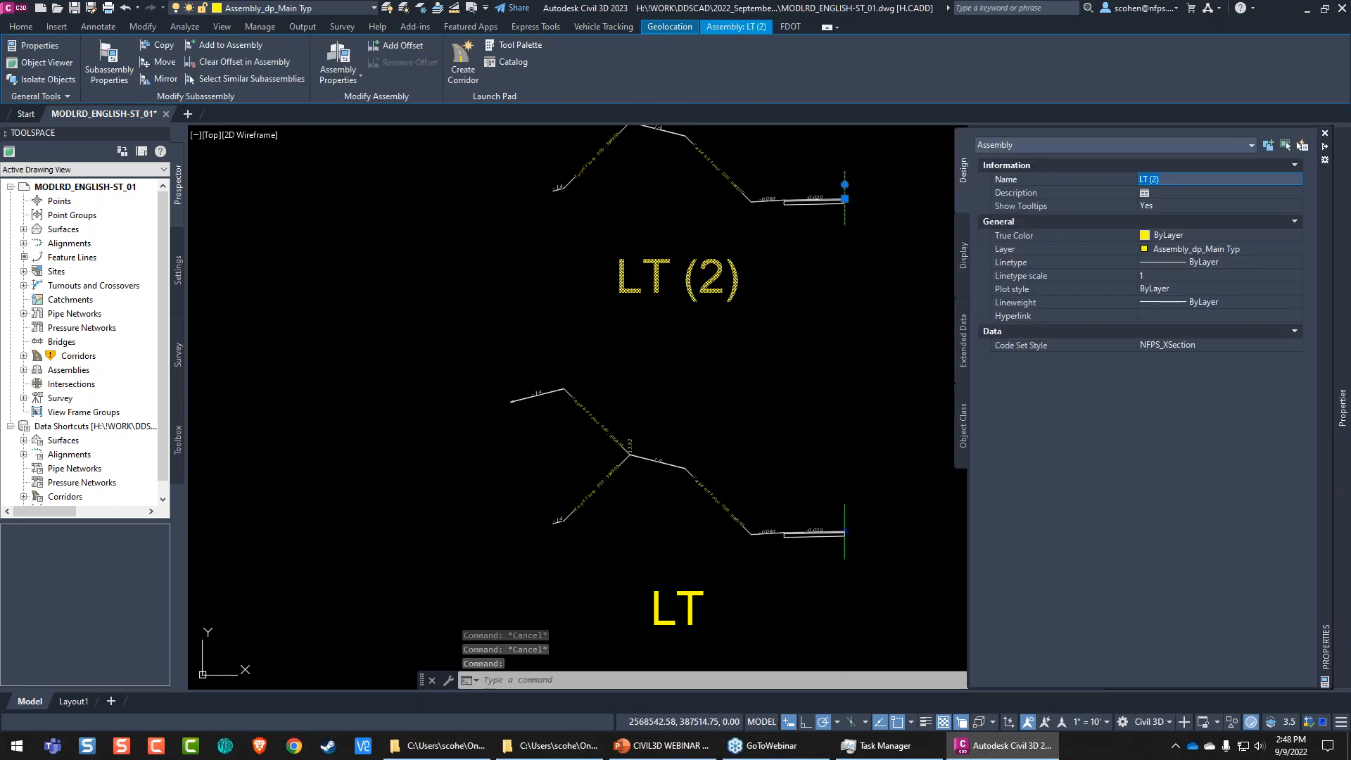
key("Caps_Lock")
type("RT")
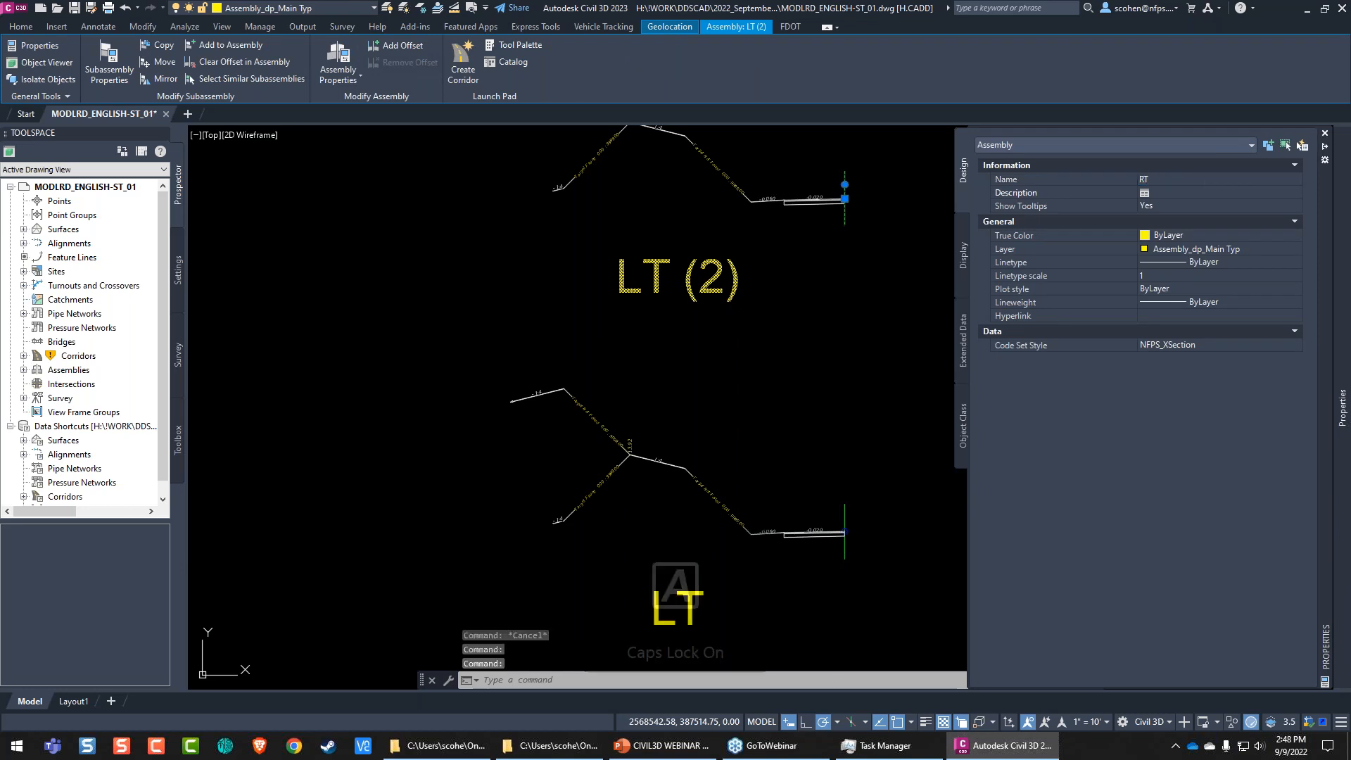
key("Return")
key("Escape")
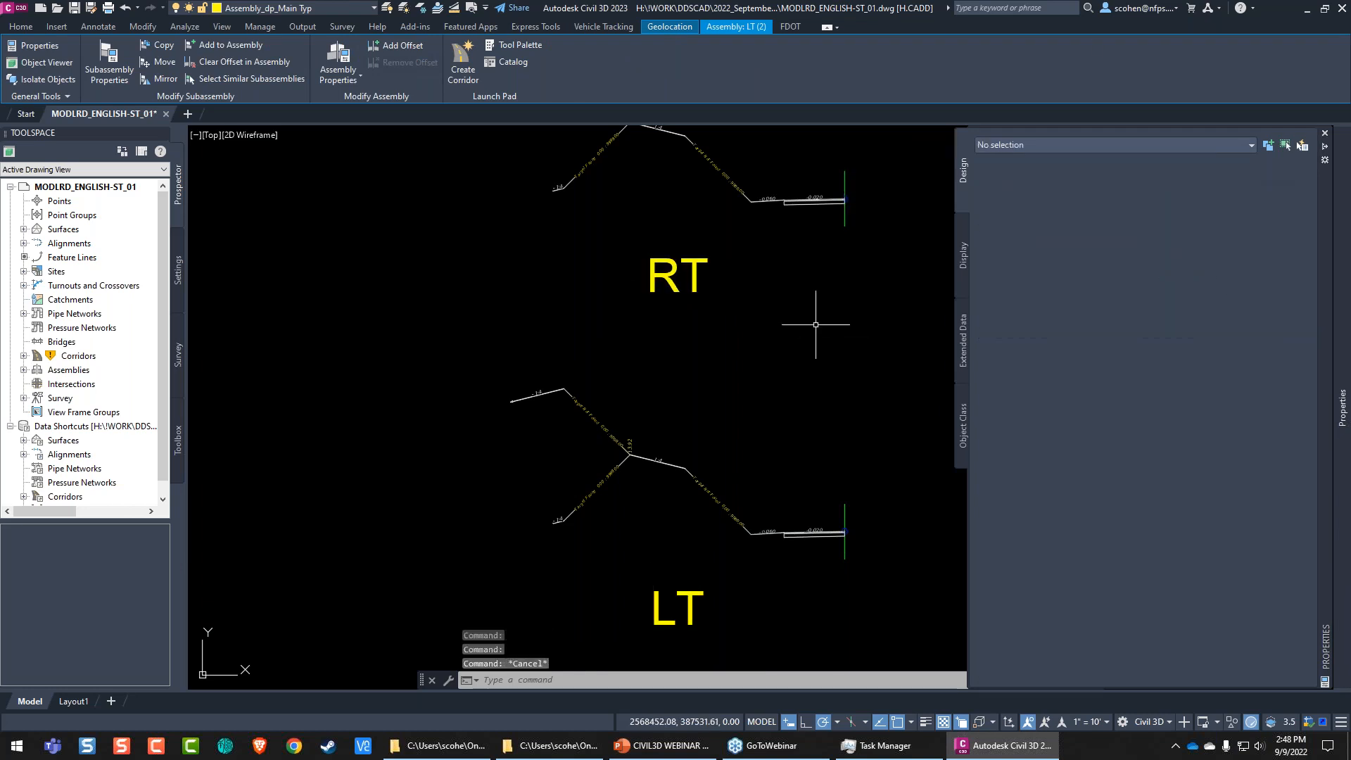
Step: Mirror all the subassemblies of the RT assembly to the other side of its baseline marker
middle_click_drag(815, 324, 733, 471)
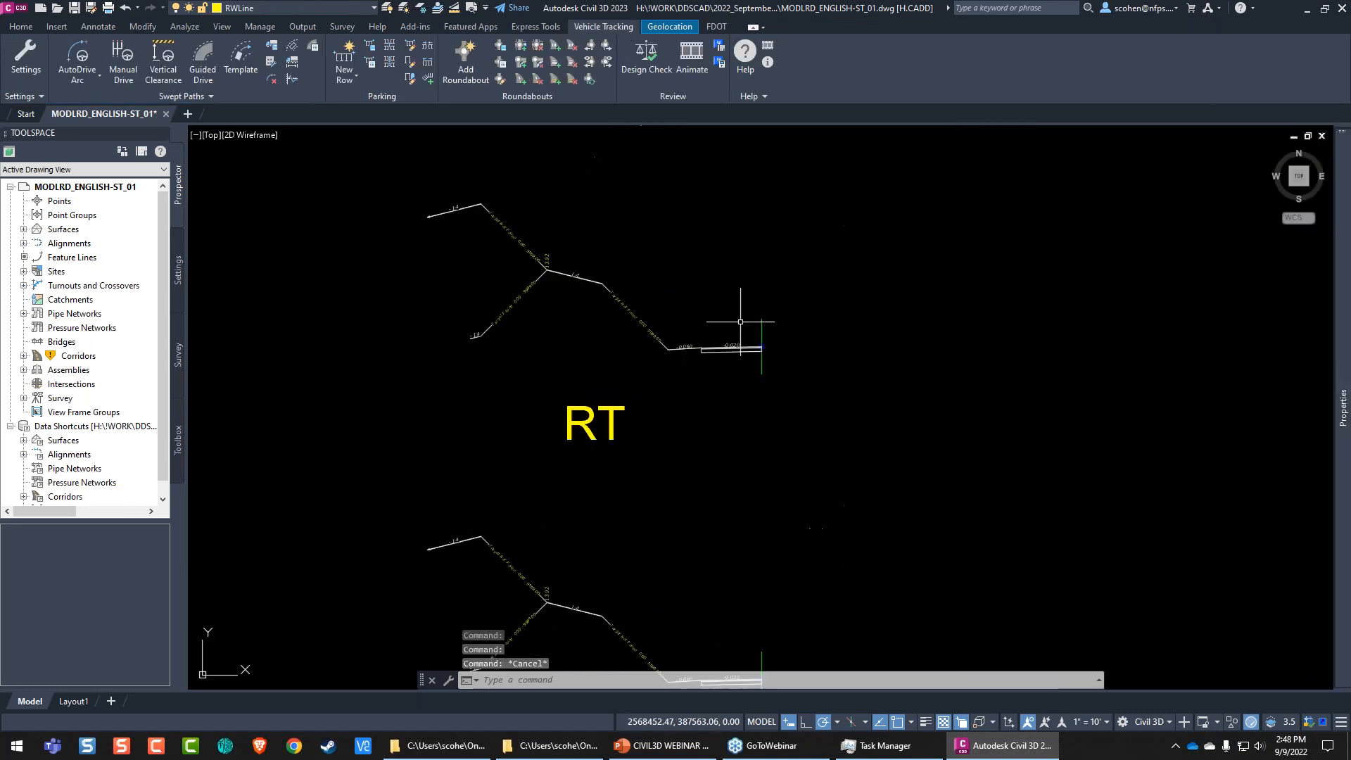
left_click(733, 362)
left_click(438, 196)
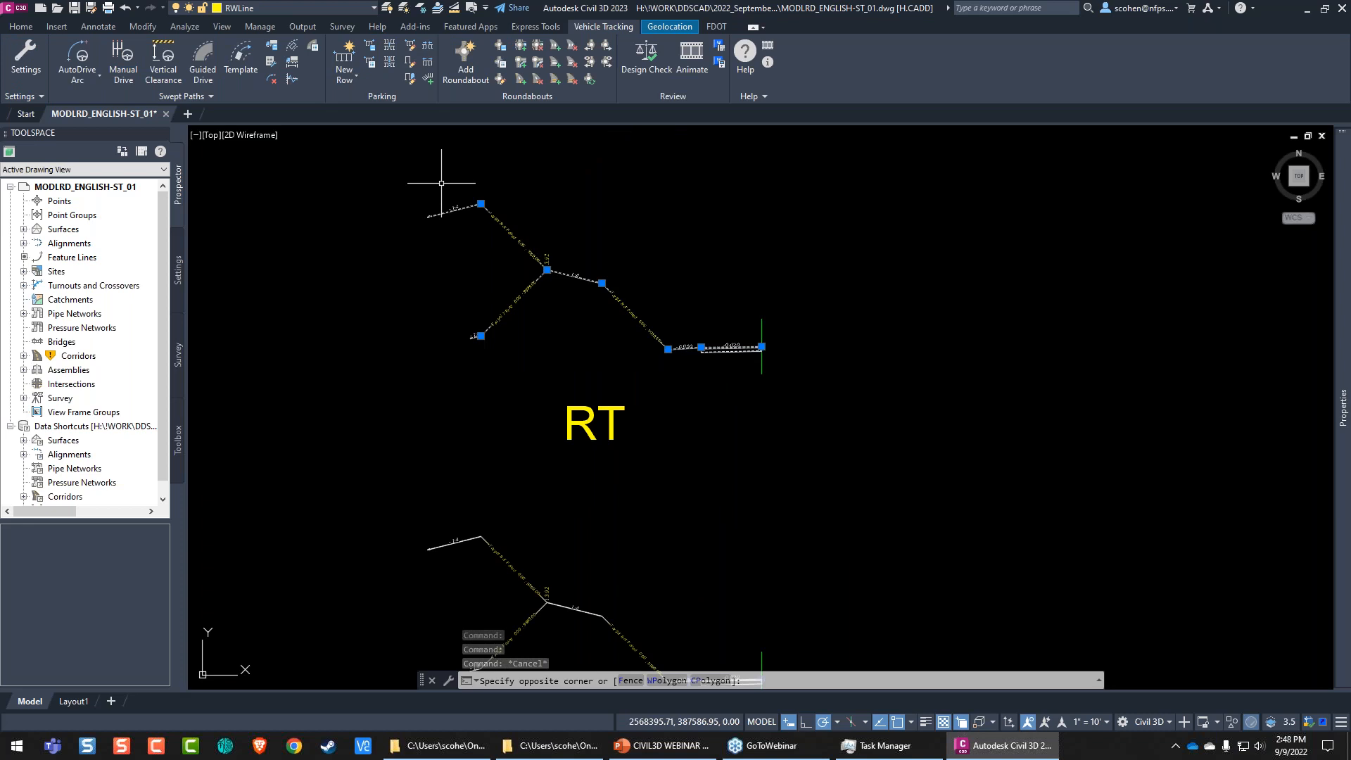
left_click(161, 79)
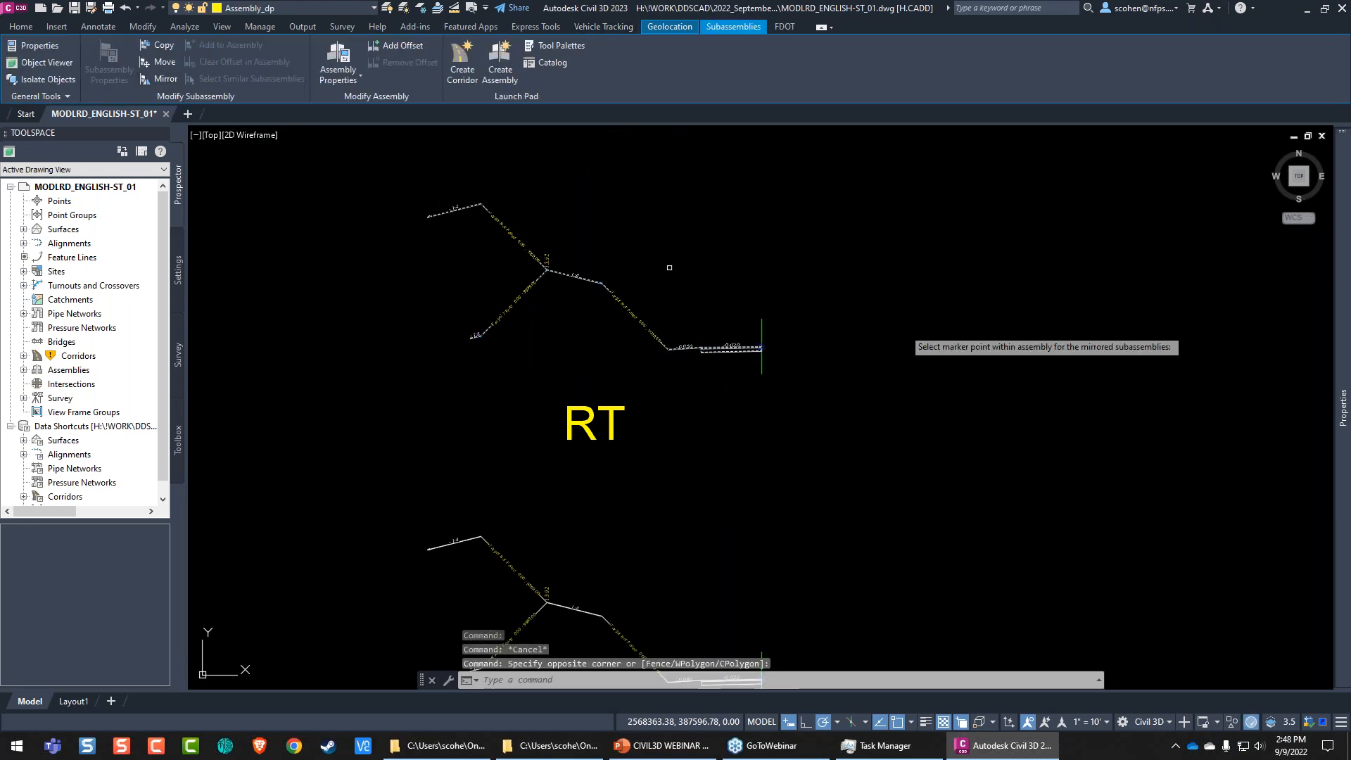
left_click(761, 347)
Step: Name the first three mirrored subassemblies RT_LANE, RT_SHLDR and RT_TGT DB (1)
left_click(621, 364)
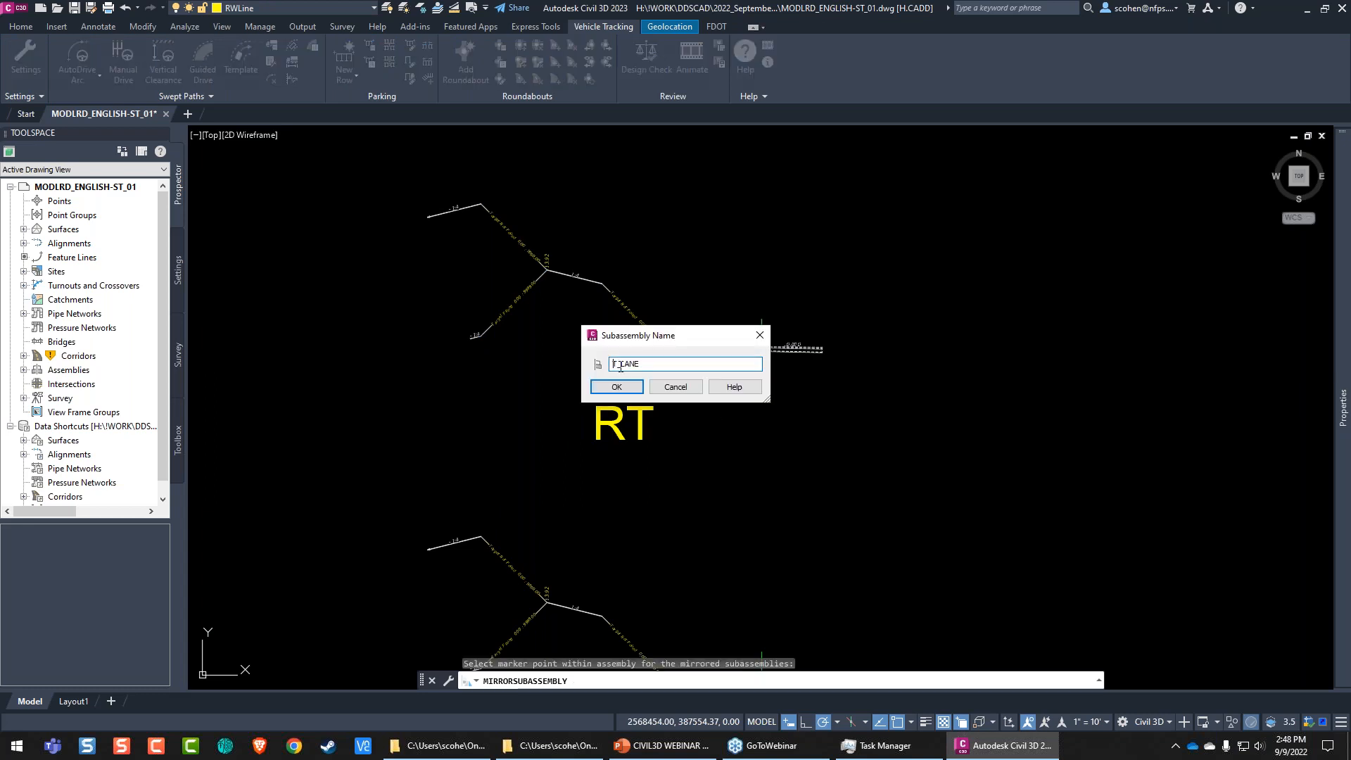
type("R")
left_click(615, 388)
left_click(618, 367)
type("R")
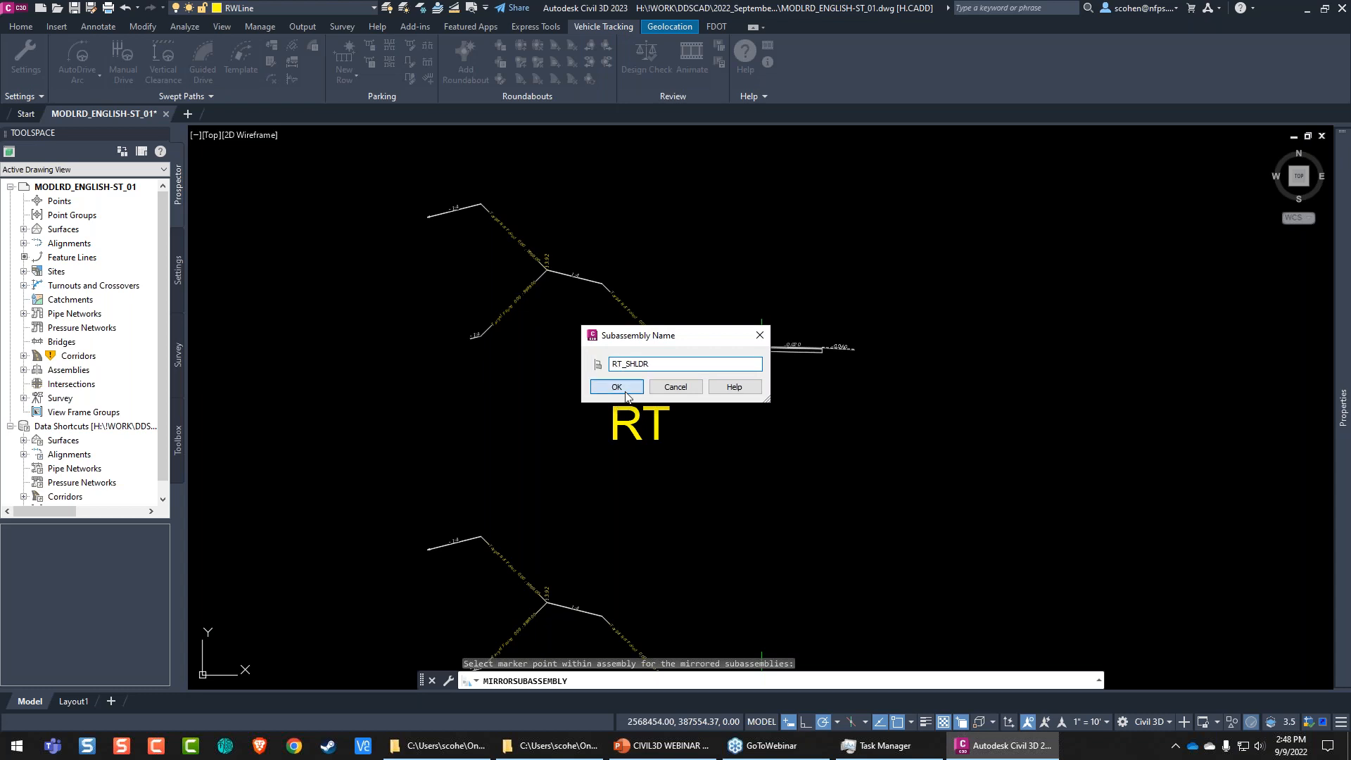
left_click(621, 388)
left_click(624, 367)
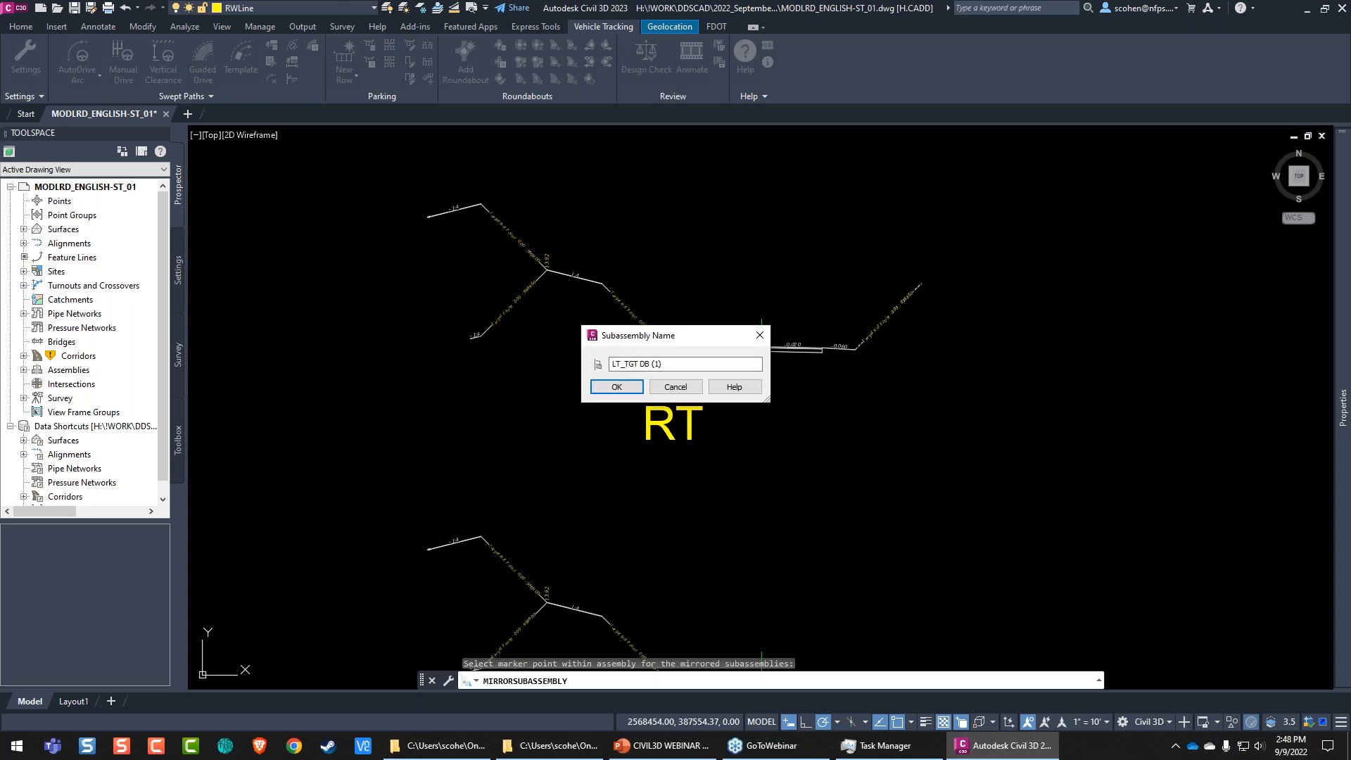
type("R")
left_click(616, 387)
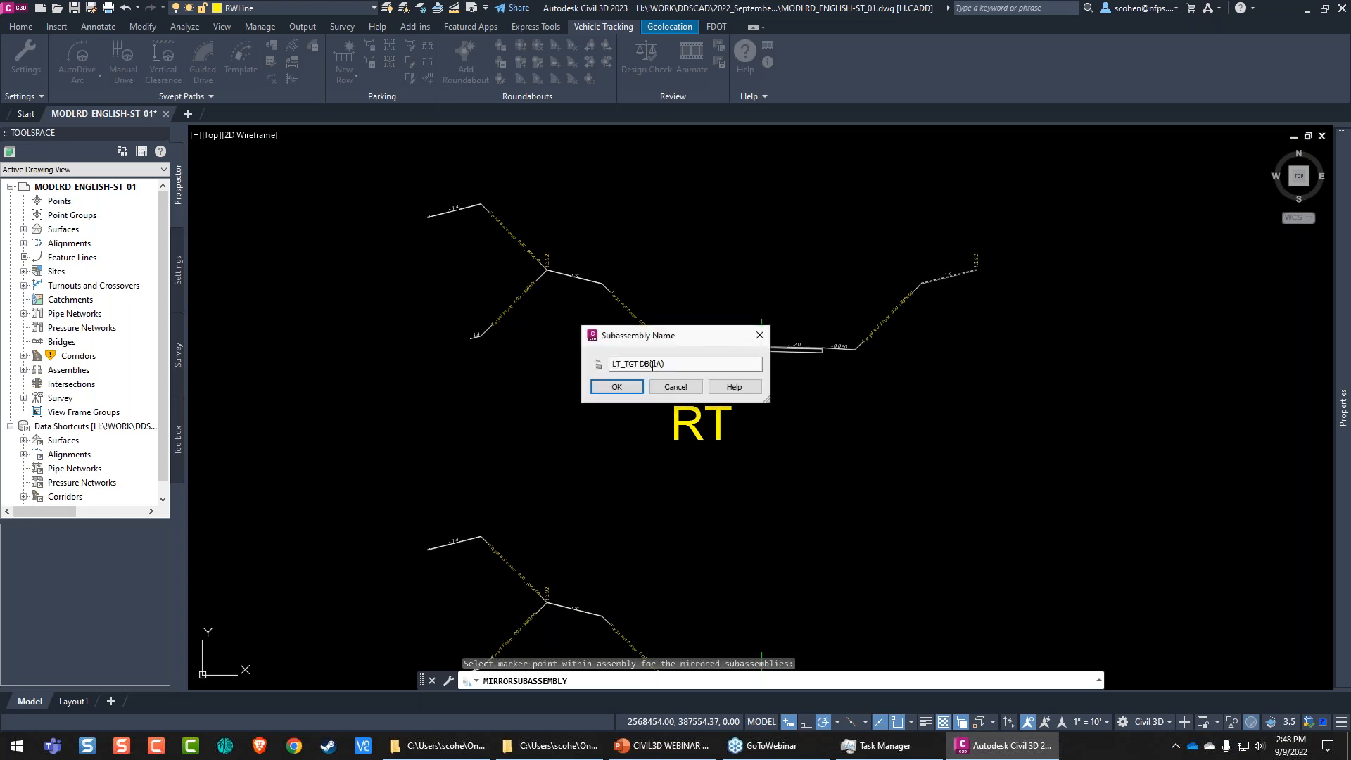
Step: Name the next two mirrored subassemblies RT_TGT DB(1A) and RT_TGT DAYLIGHT (1.1)
left_click(616, 364)
key("BackSpace")
type("R")
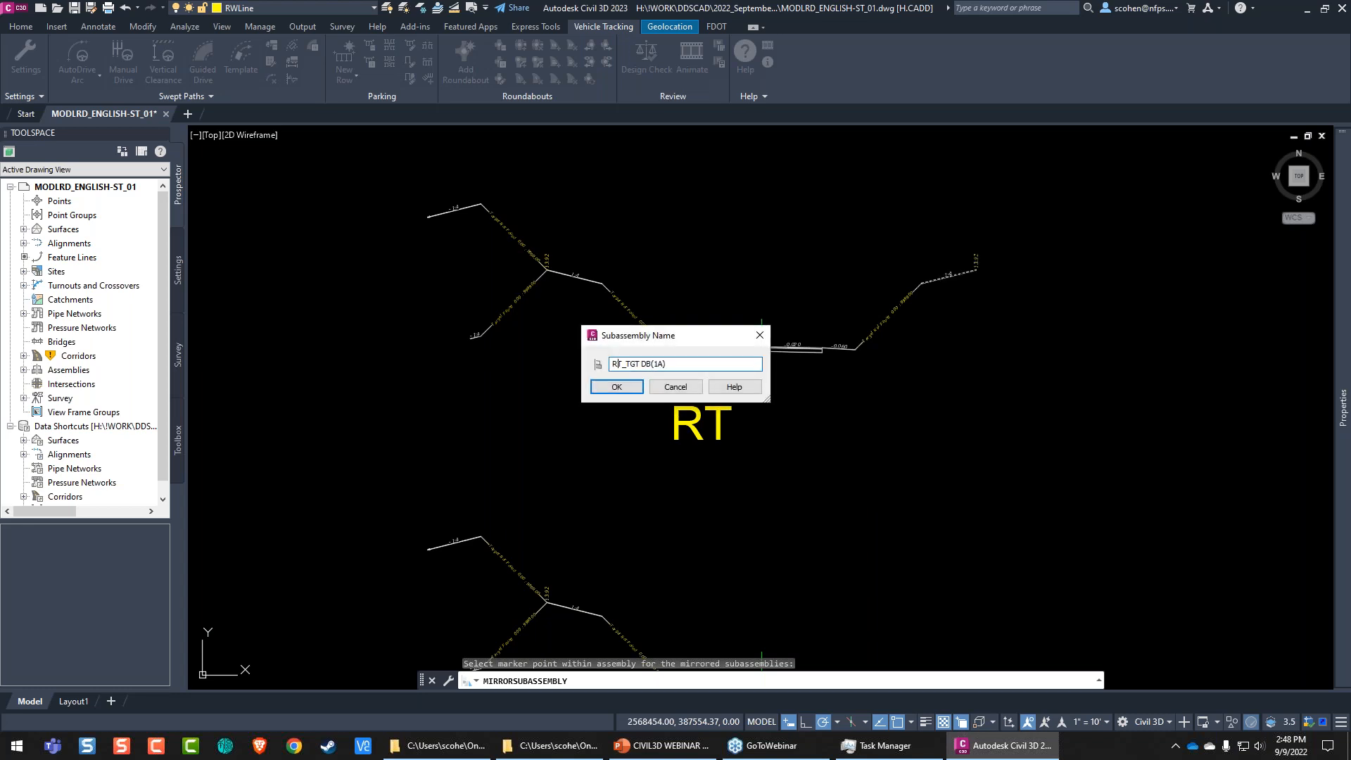
left_click(611, 383)
left_click(621, 364)
key("BackSpace")
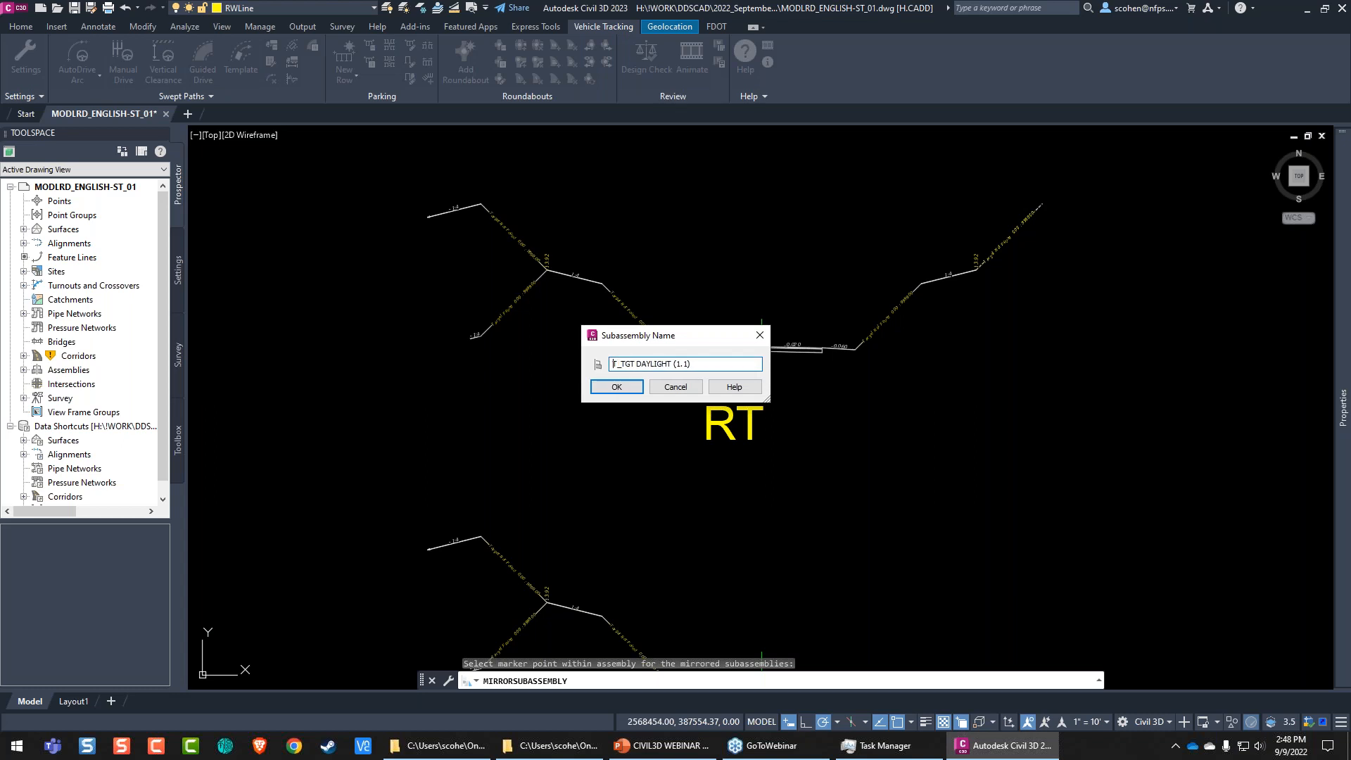
type("R")
left_click(617, 386)
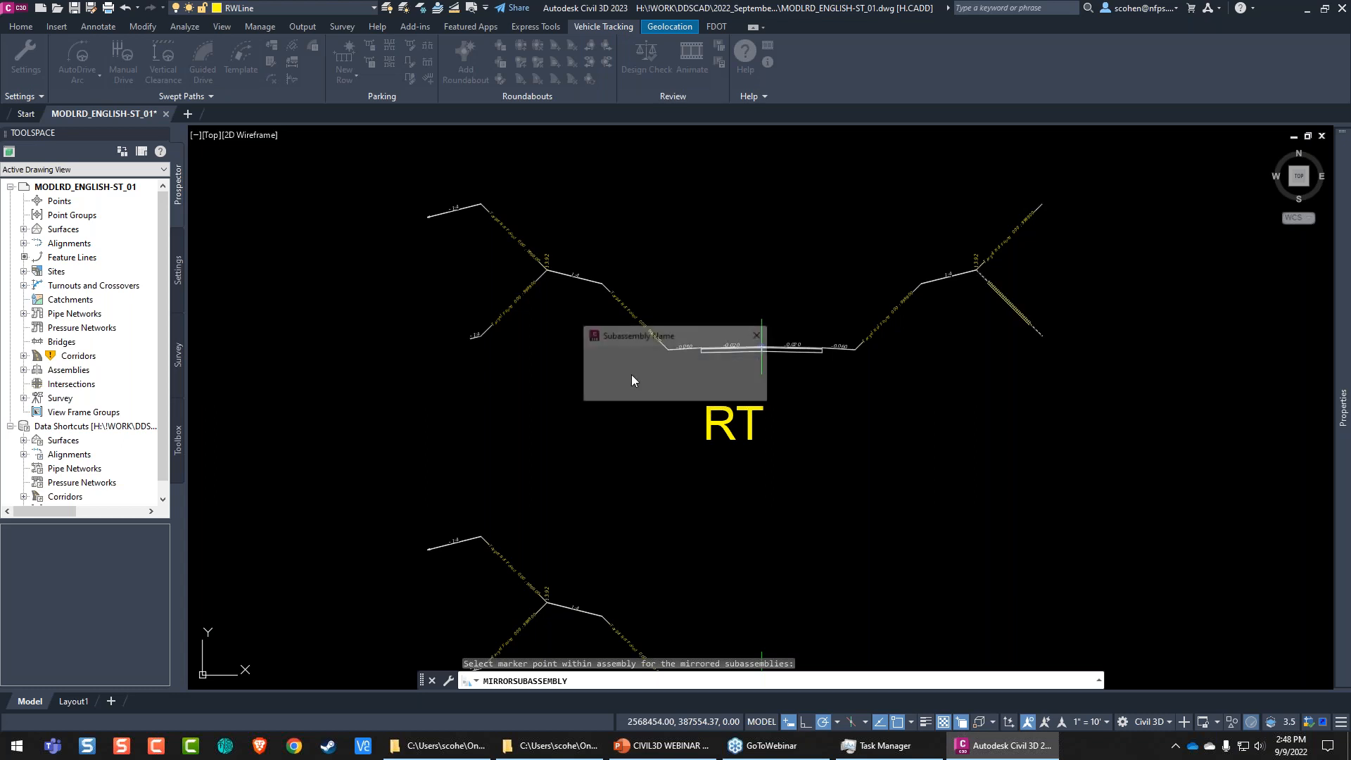
Step: Name the following two mirrored subassemblies RT_TGT RW (1.2) and RT_DYLGHT
left_click(618, 364)
key("BackSpace")
type("RT_TGT RW (1.2")
left_click(614, 387)
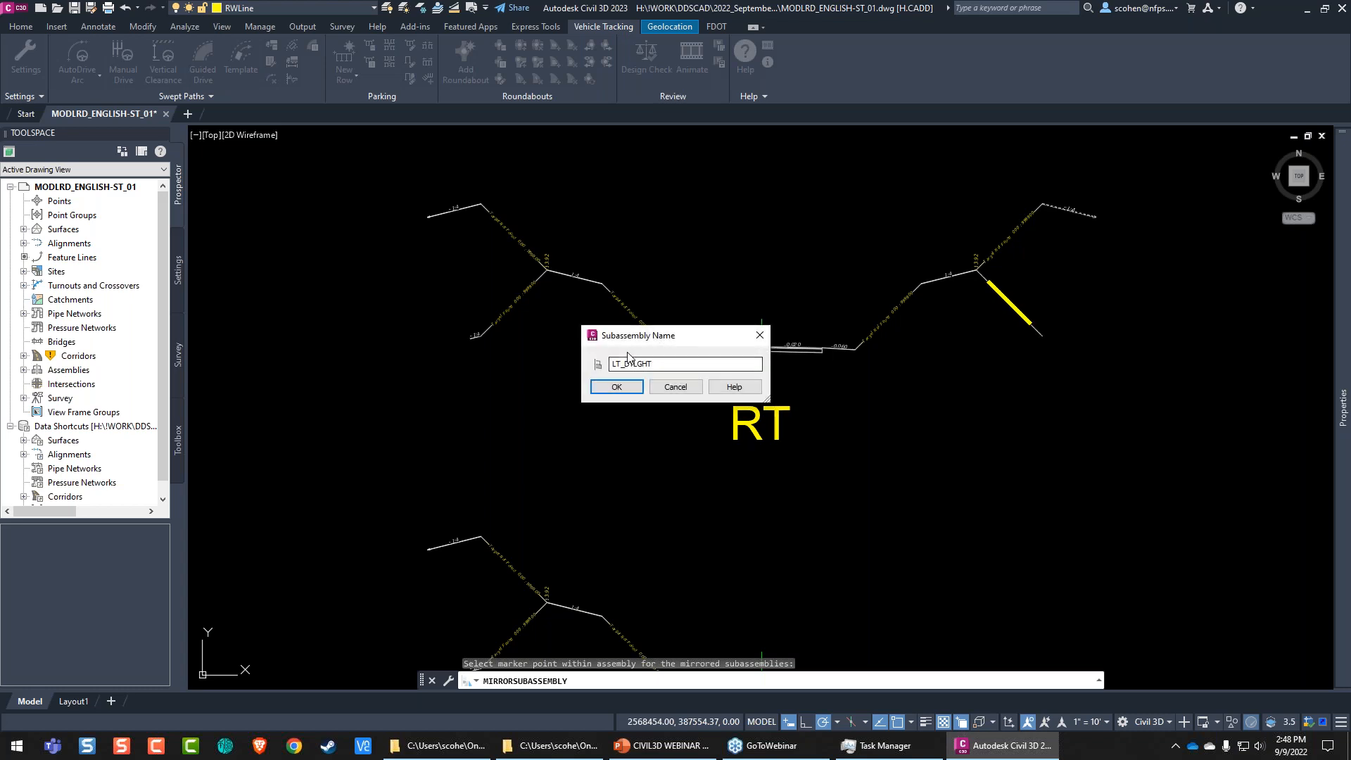
left_click(612, 364)
key("BackSpace")
type("R")
left_click(614, 386)
Step: Name the last mirrored subassembly RT TGT RW (1.2A) and erase the original left-side subassemblies from the RT assembly
left_click(619, 363)
key("BackSpace")
type("RT TGT RW (1.2A")
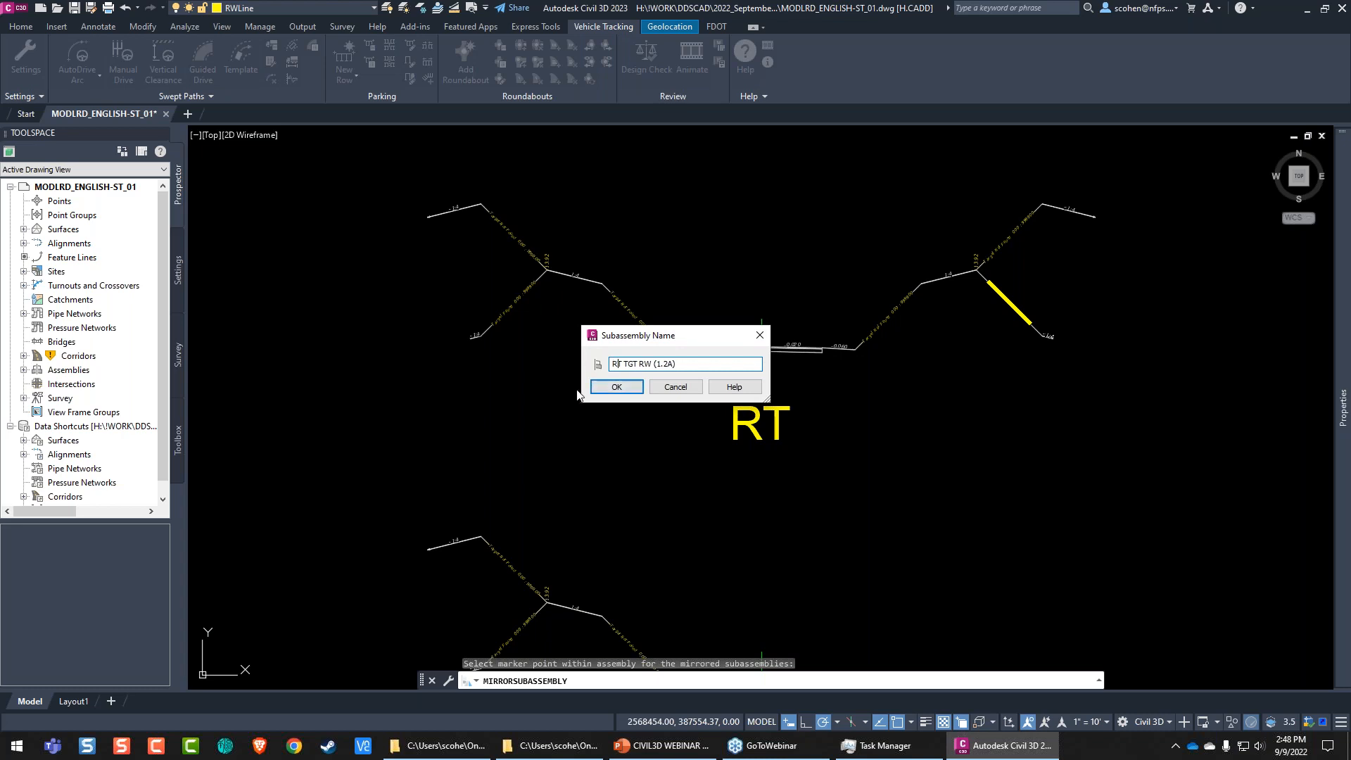
left_click(614, 387)
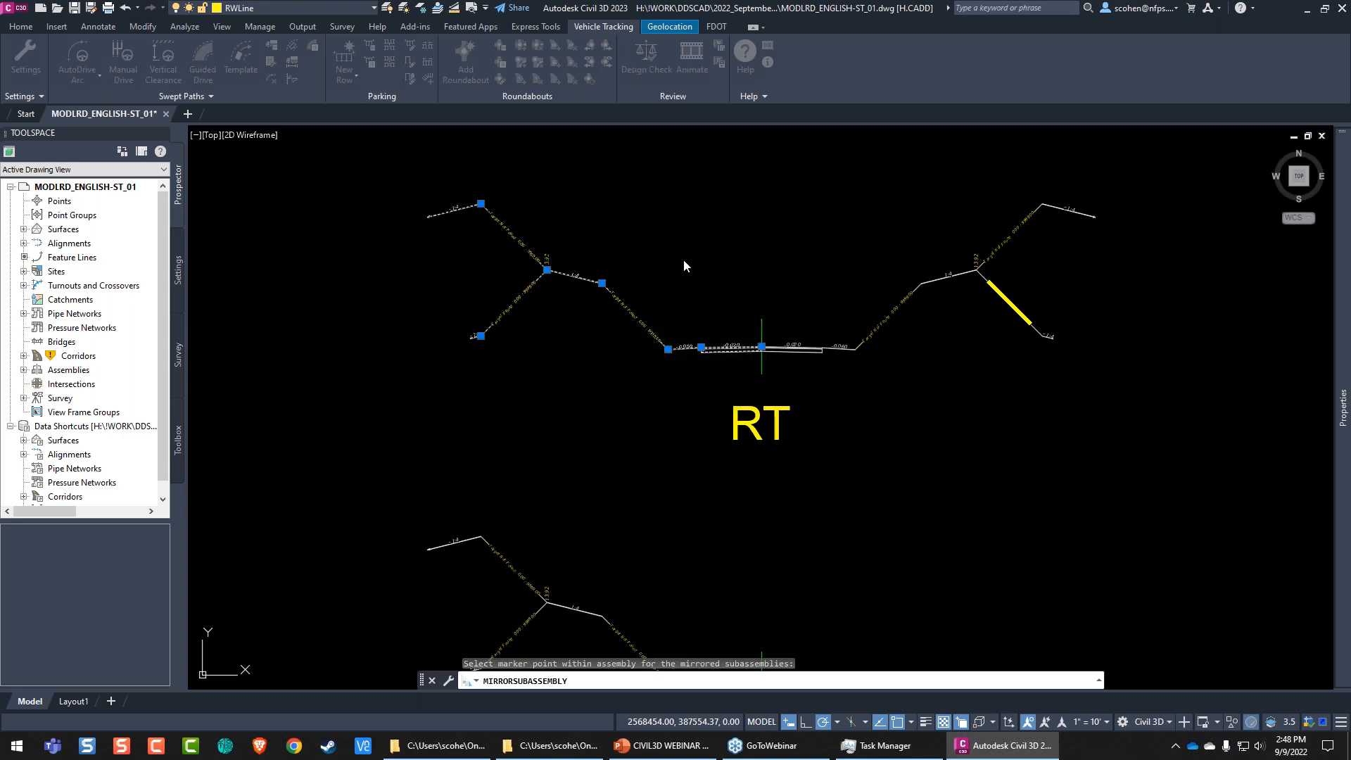
key("Escape")
key("Delete")
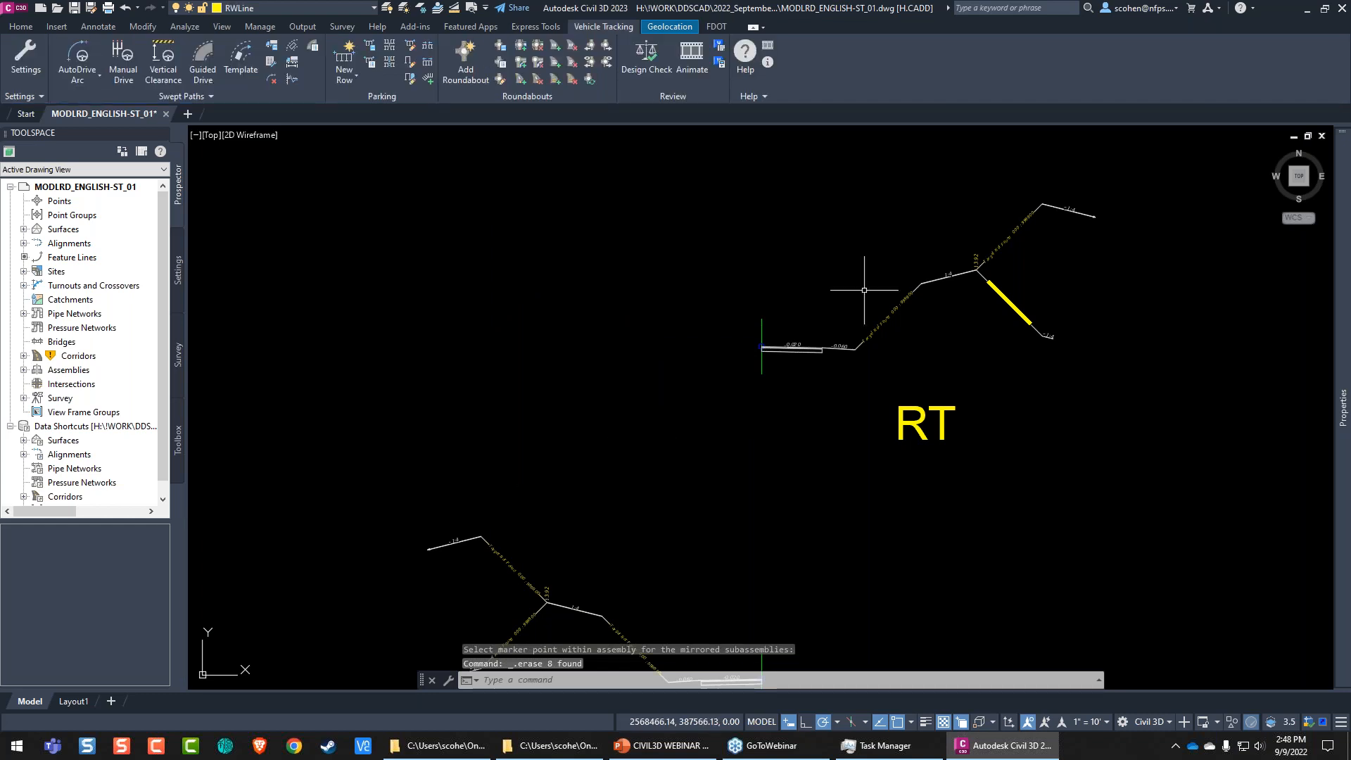
Step: Examine the RT assembly's conditional target branches and the slopes of the links attached to them
scroll(640, 440, "up", 2)
middle_click_drag(728, 359, 679, 368)
scroll(678, 368, "up", 4)
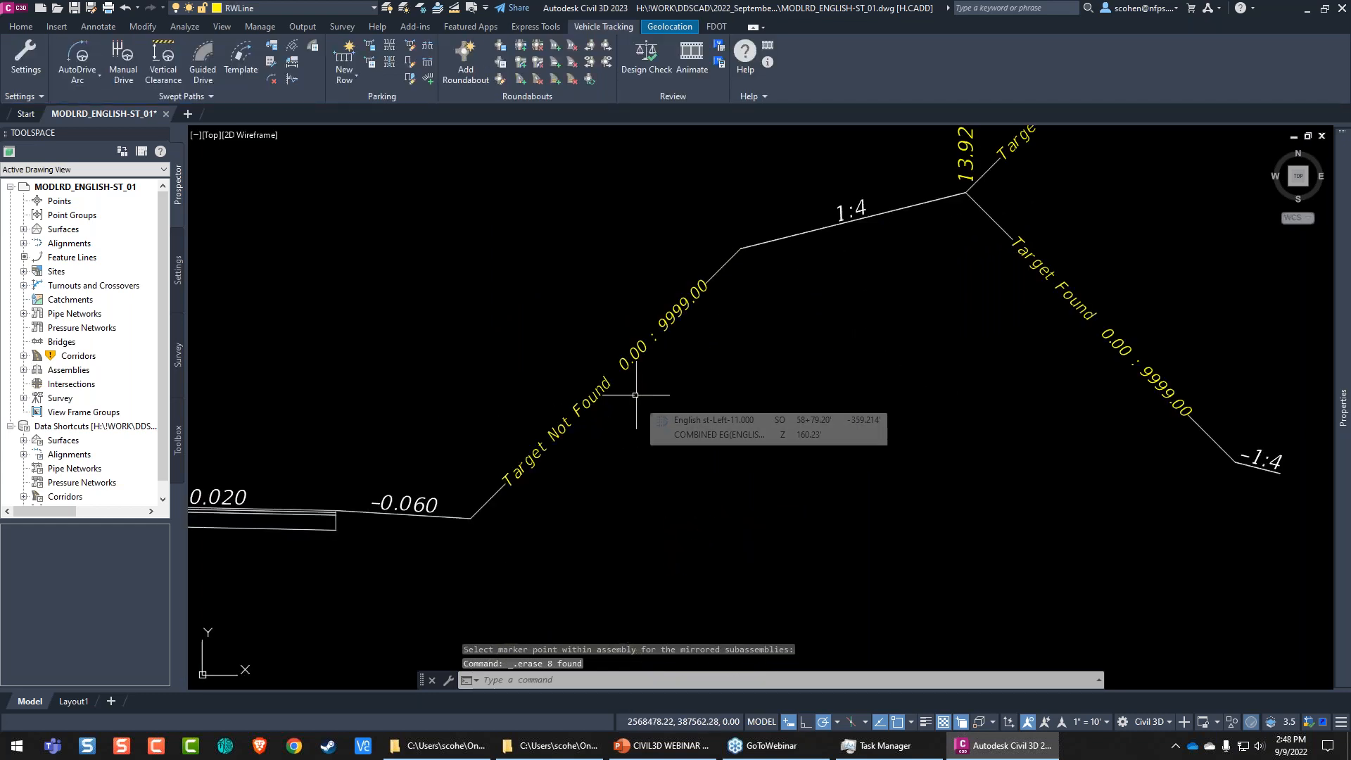
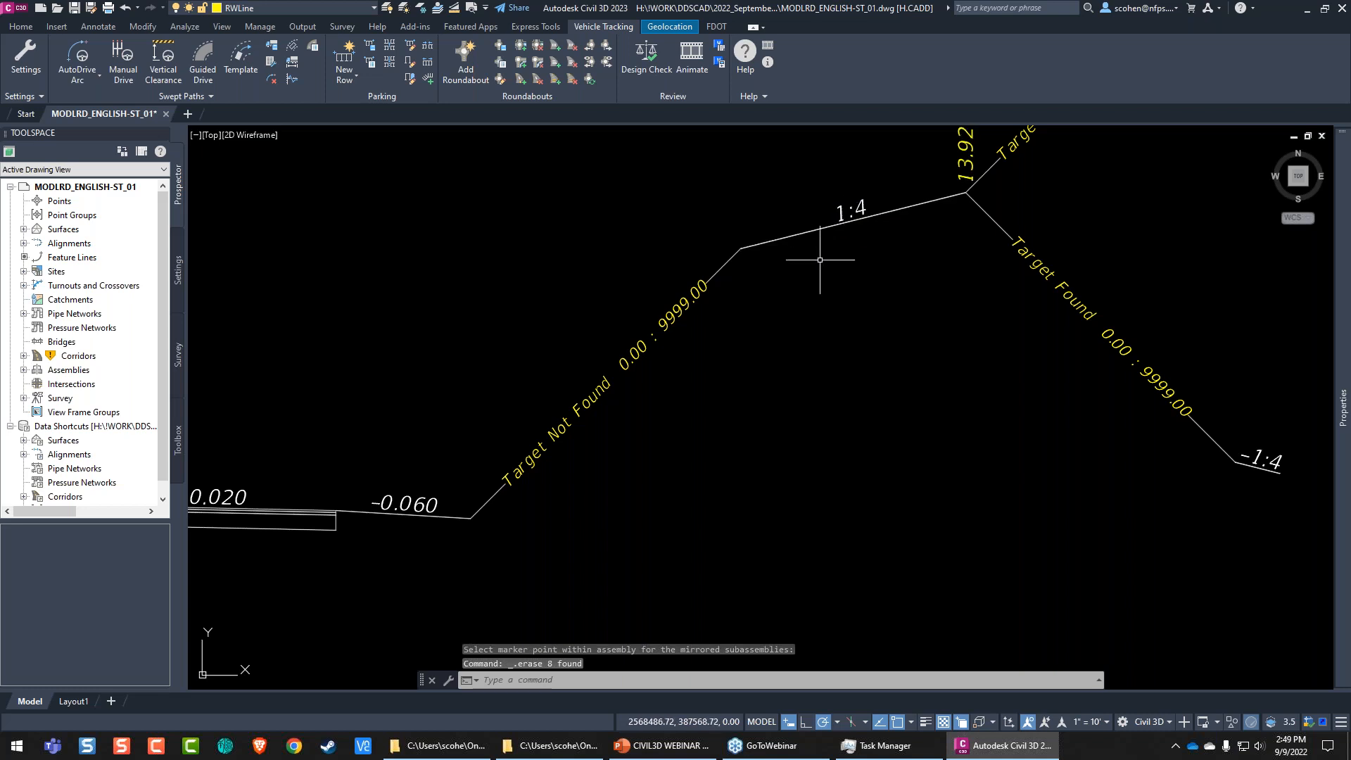
scroll(816, 297, "down", 3)
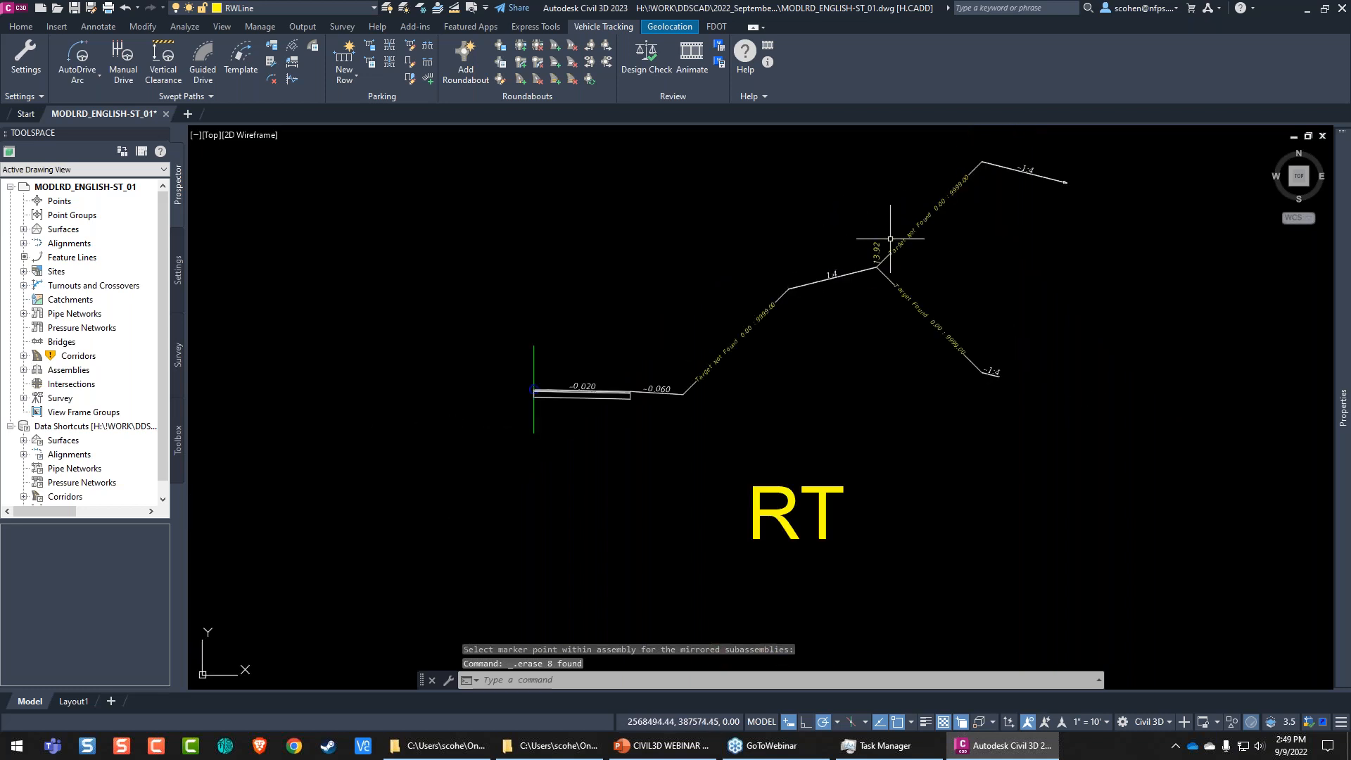
scroll(1005, 176, "up", 4)
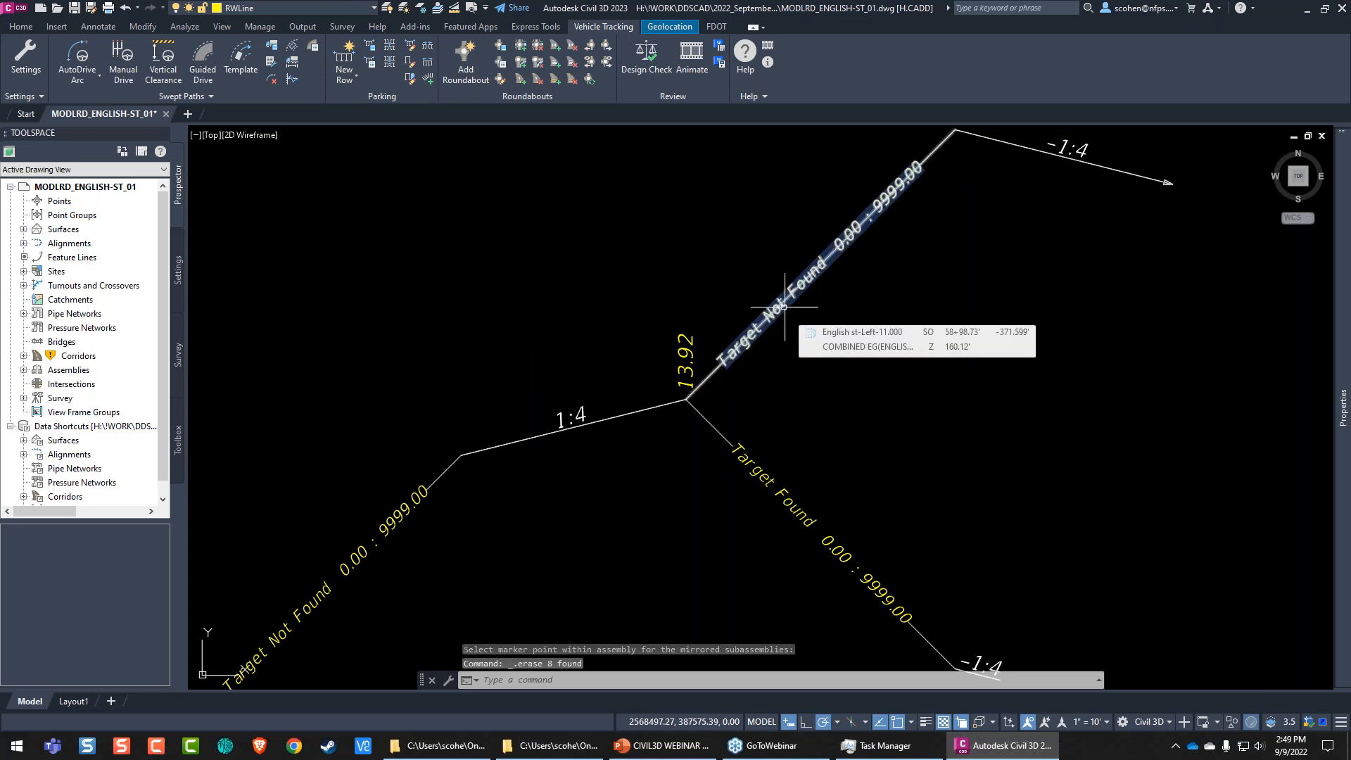
middle_click_drag(774, 477, 742, 332)
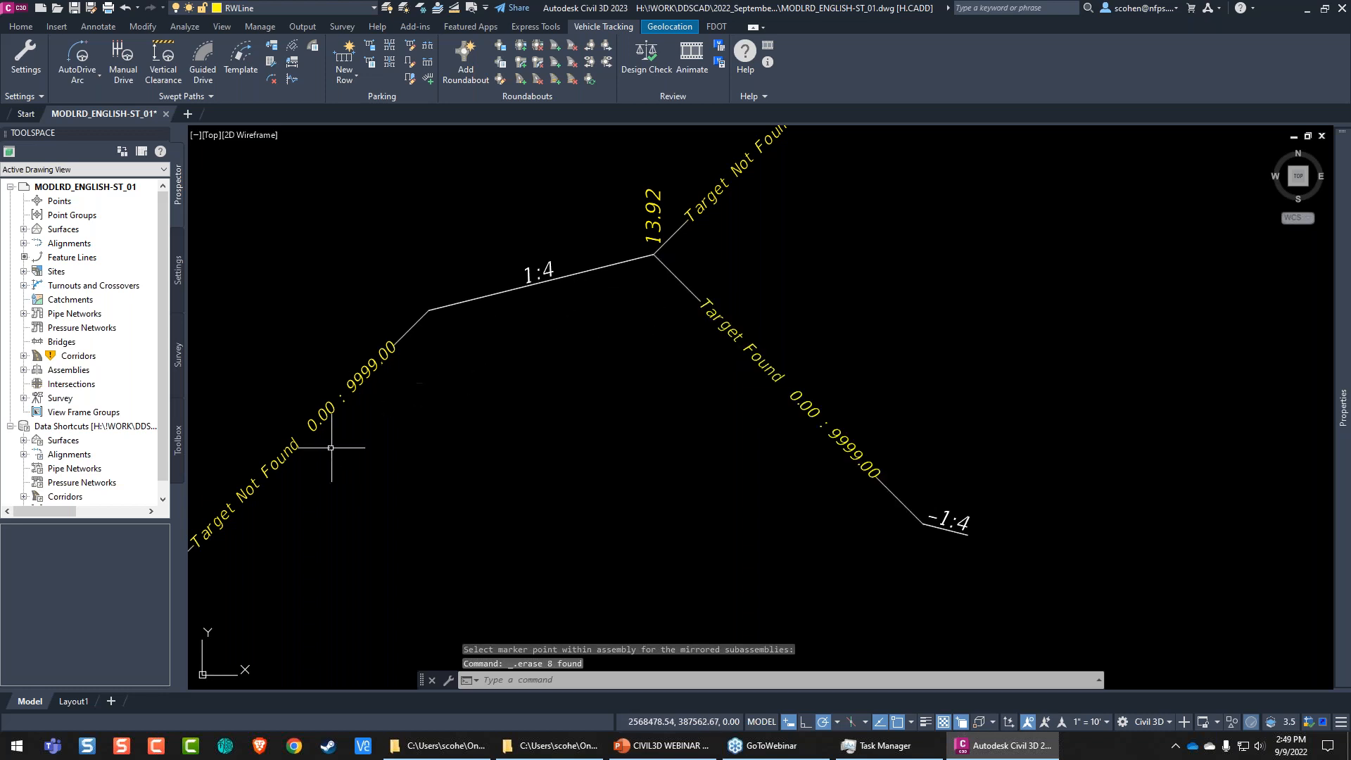
scroll(779, 387, "down", 3)
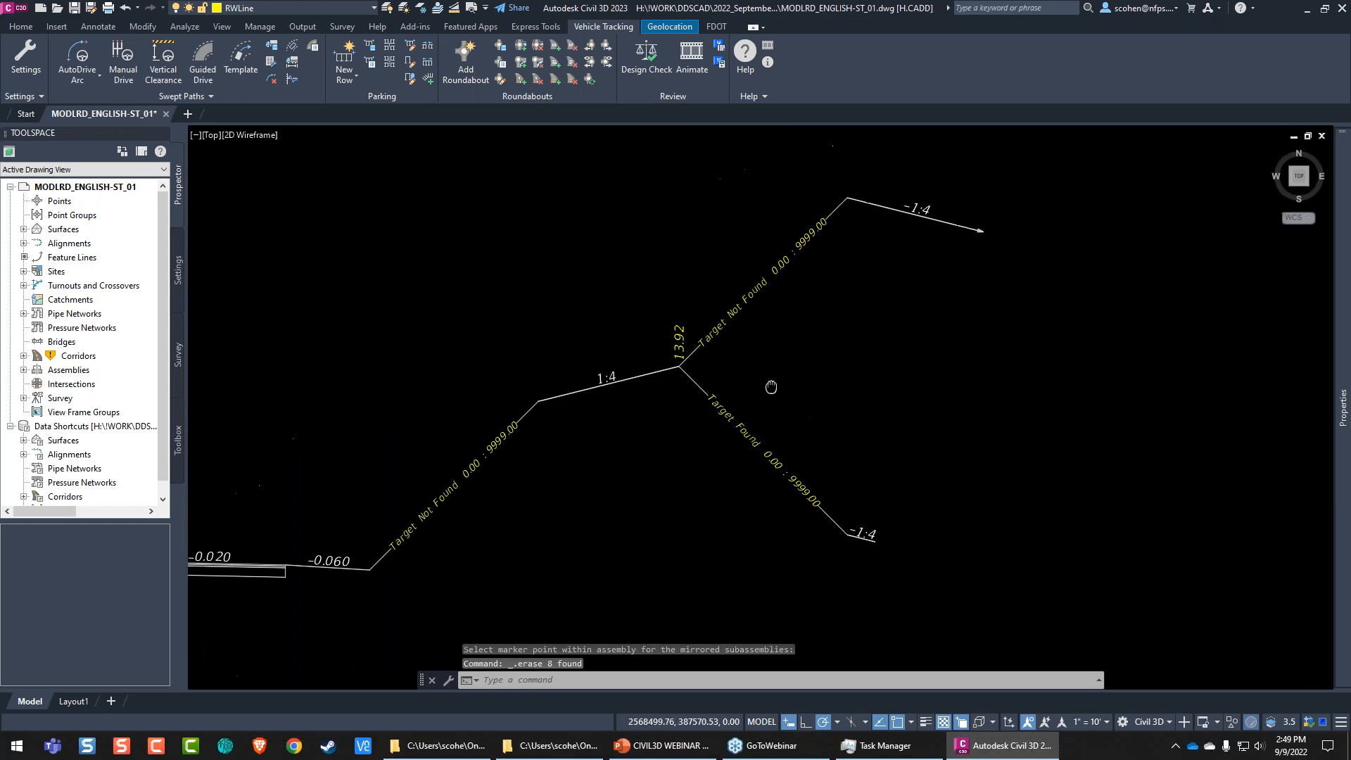
Step: Open the ENGLISH ST corridor's parameters and select the BL - English st - (11) baseline
scroll(915, 298, "down", 6)
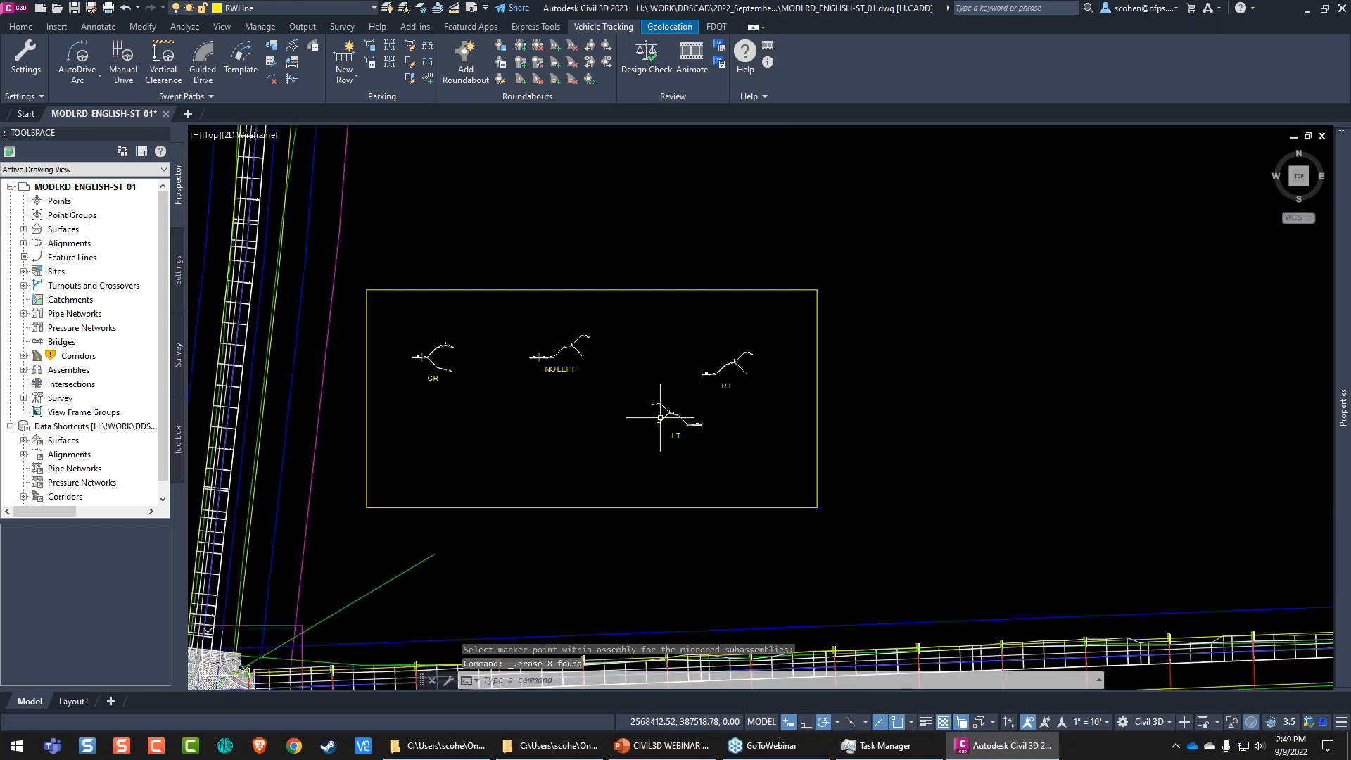
middle_click_drag(660, 418, 768, 388)
mouse_move(447, 493)
middle_mouse_down()
mouse_move(962, 462)
mouse_move(498, 462)
middle_mouse_up()
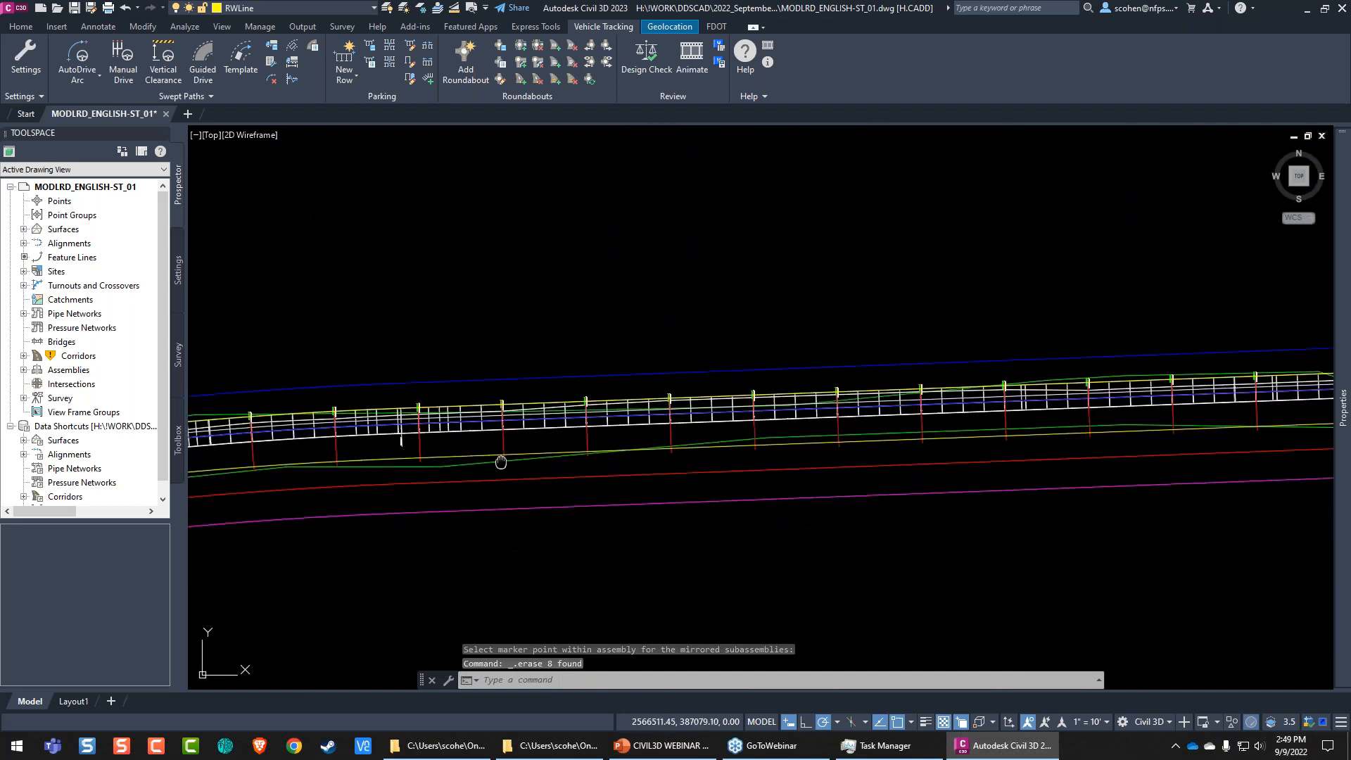
scroll(528, 337, "up", 5)
left_click(528, 337)
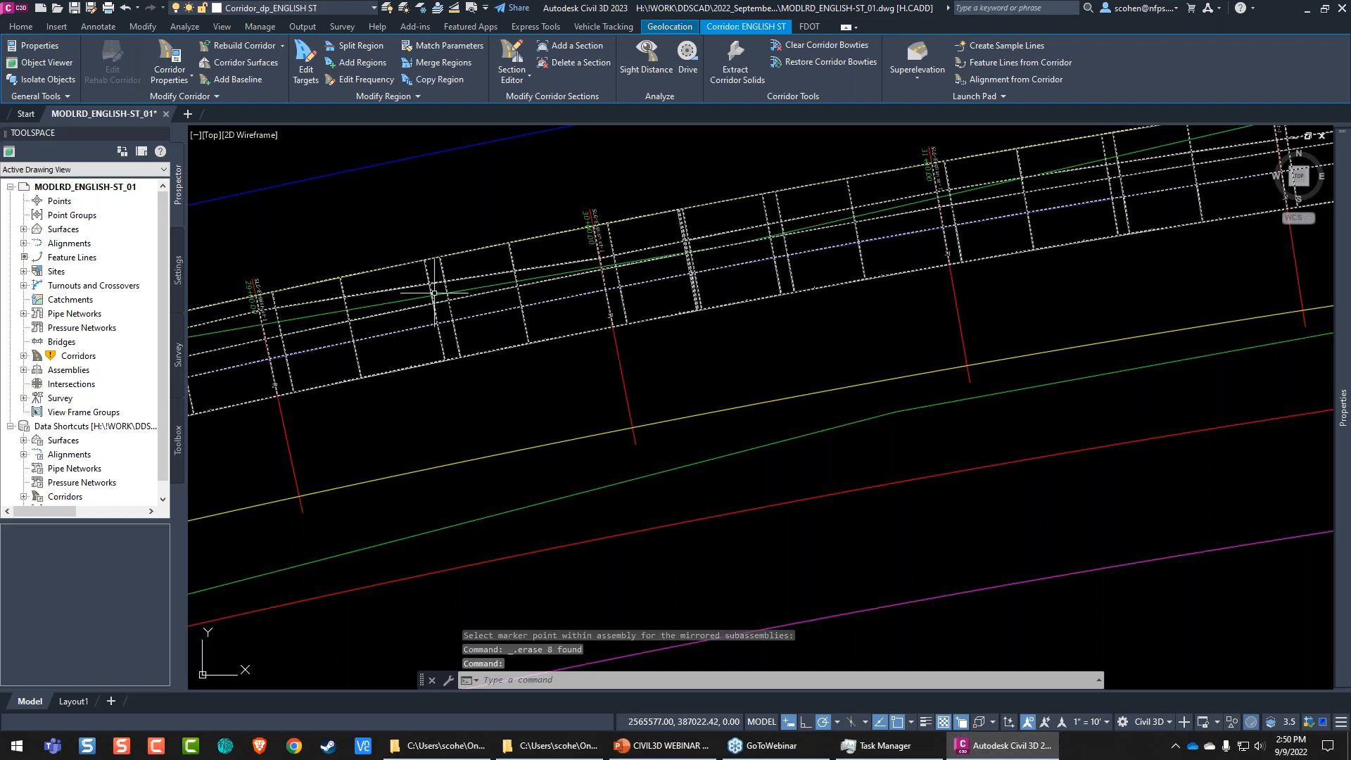
left_click(169, 64)
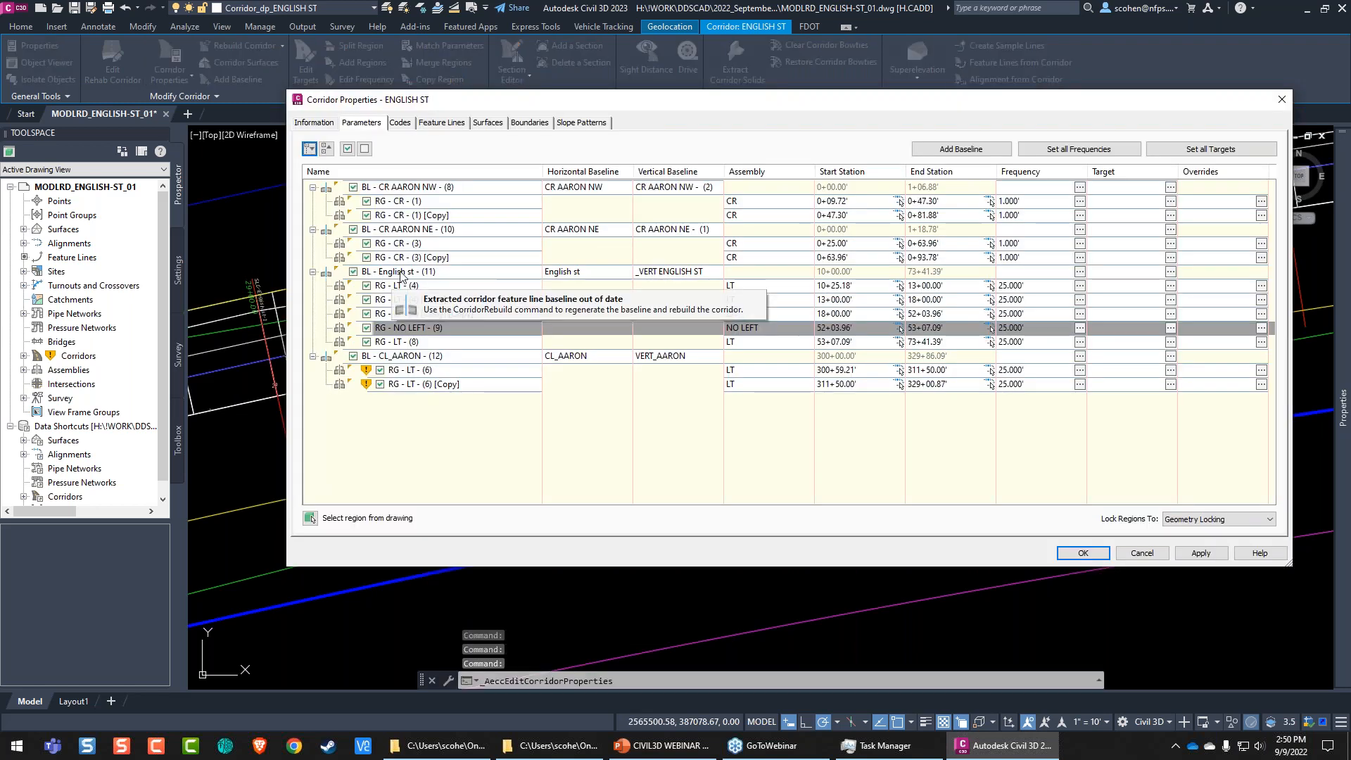
left_click(427, 273)
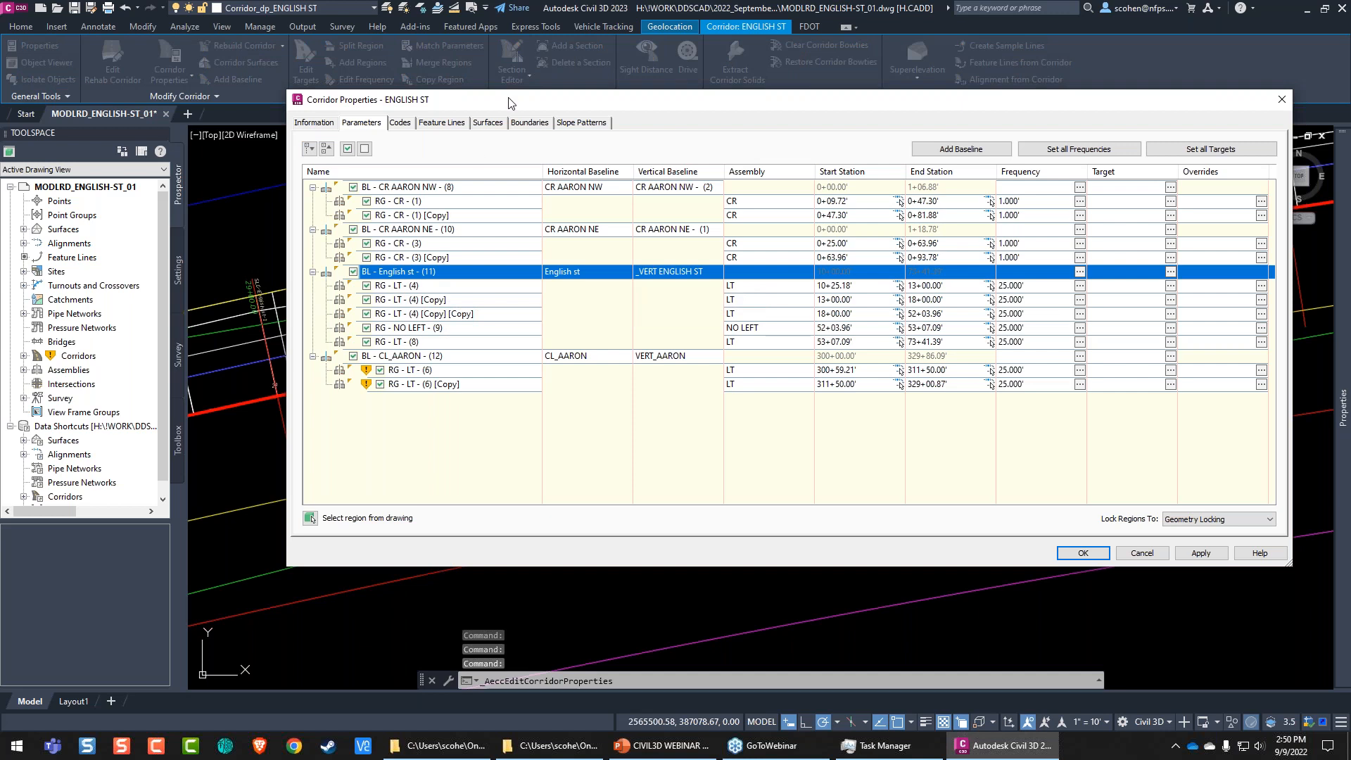
Step: Rename the BL - English st - (11) baseline as ENGLISH(RT) and apply the corridor changes
left_click_drag(508, 104, 877, 56)
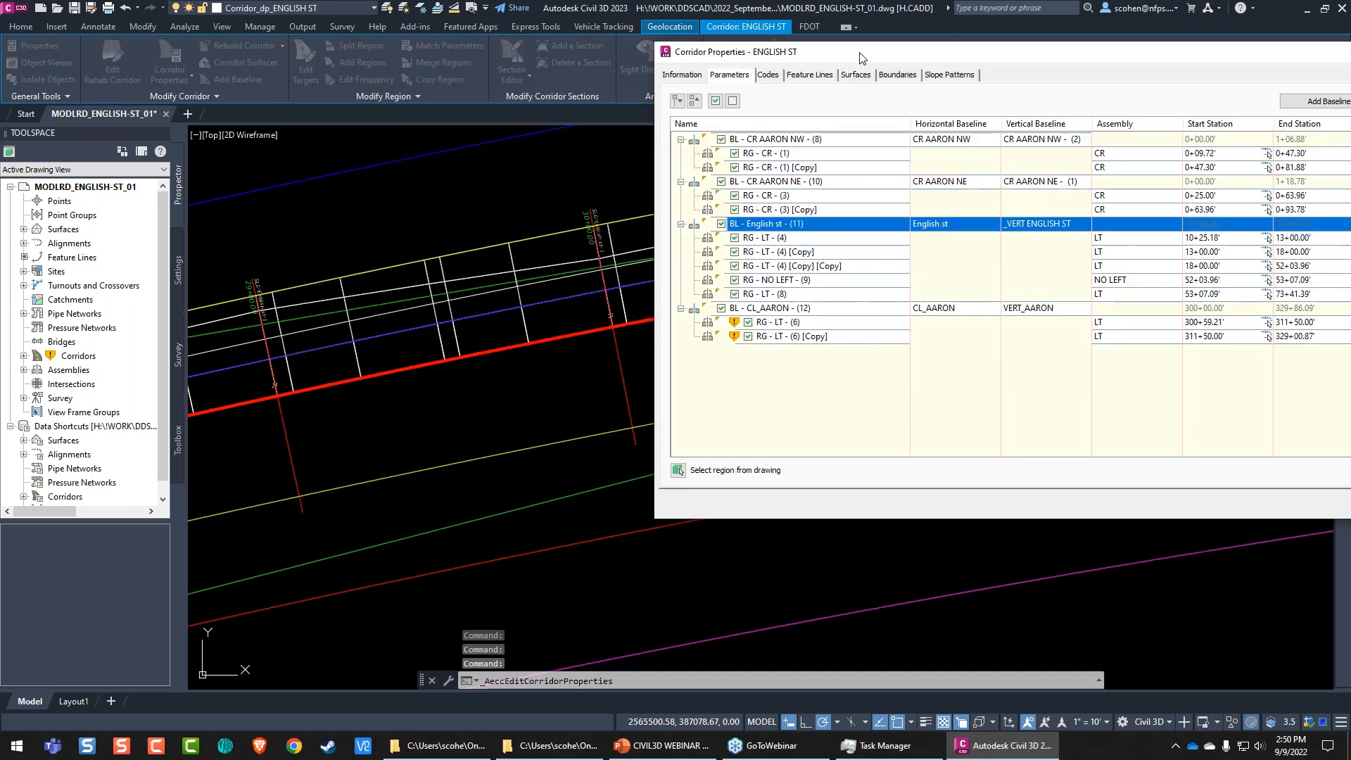
left_click(756, 239)
left_click(770, 252)
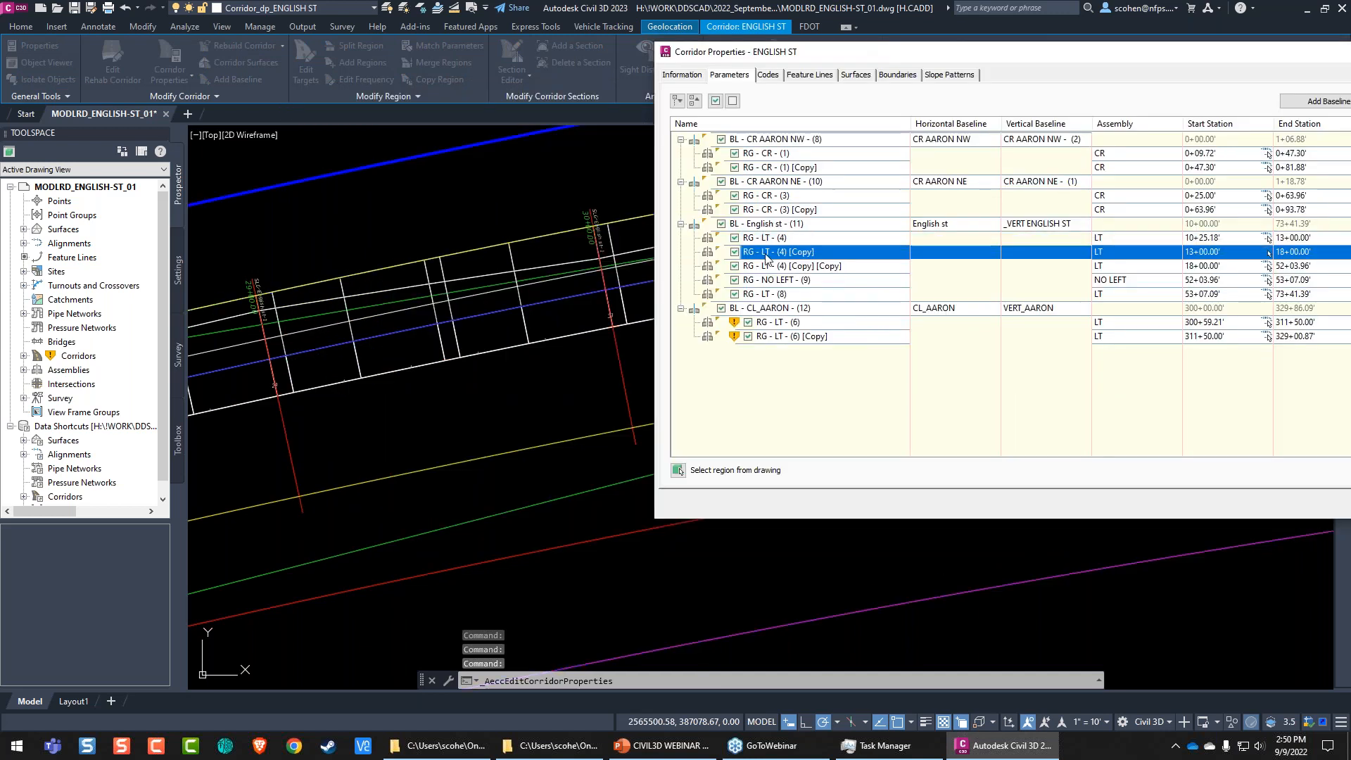
left_click(774, 264)
left_click(778, 225)
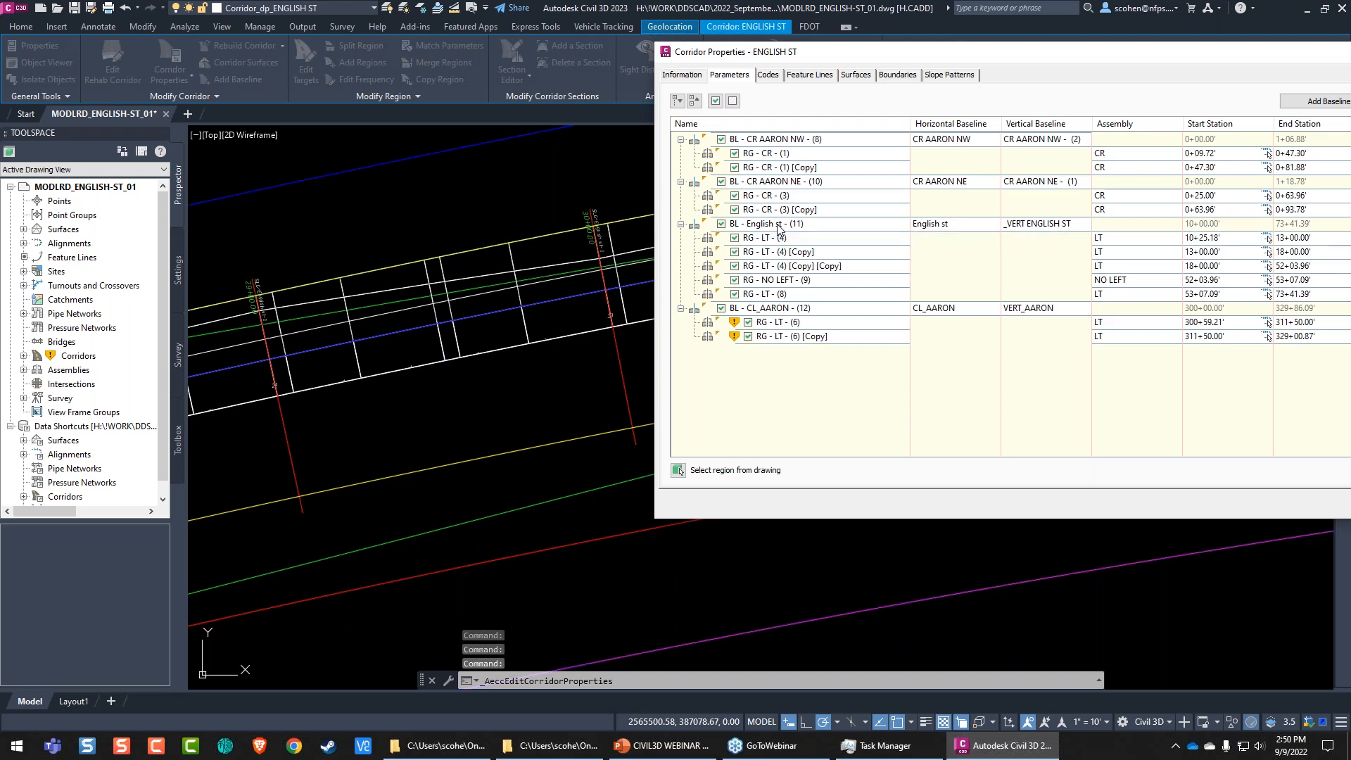
double_click(779, 225)
type("ENG")
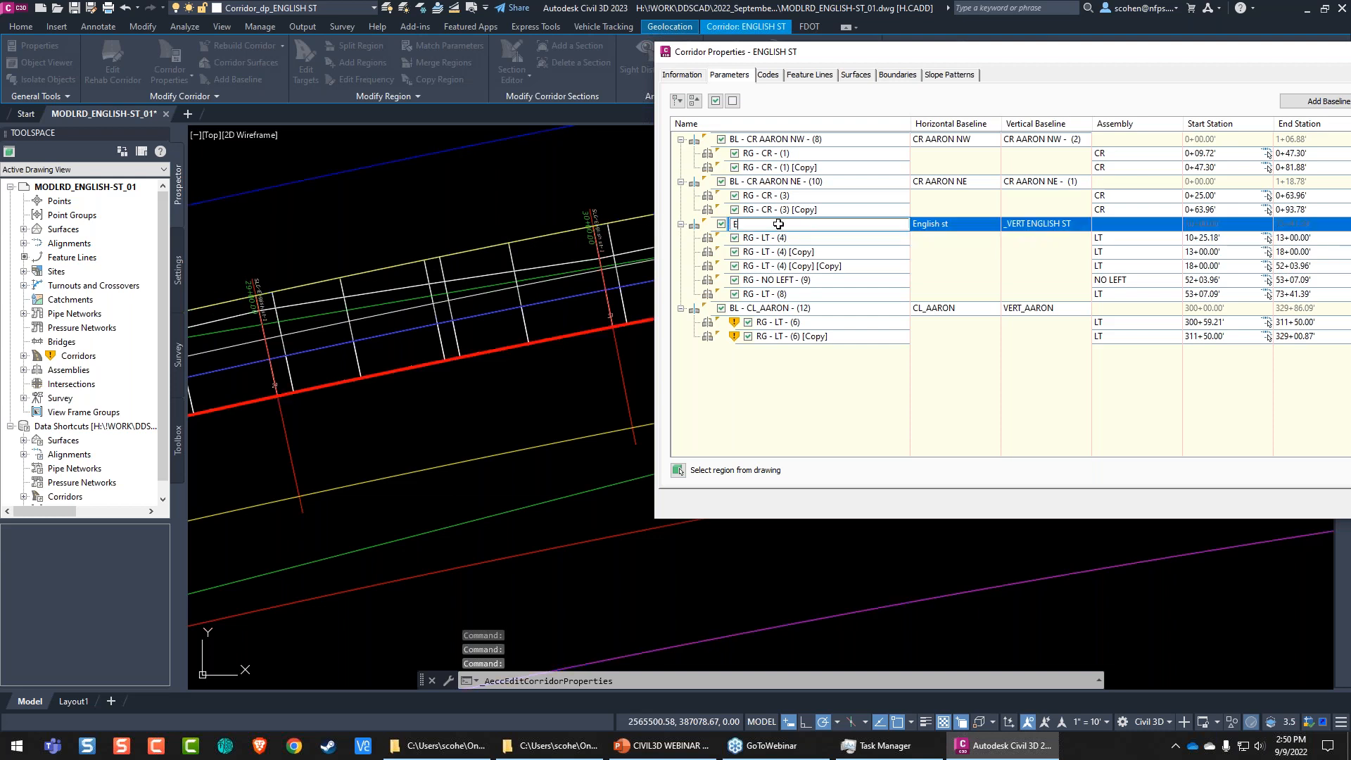
type("H(RT)")
key("Return")
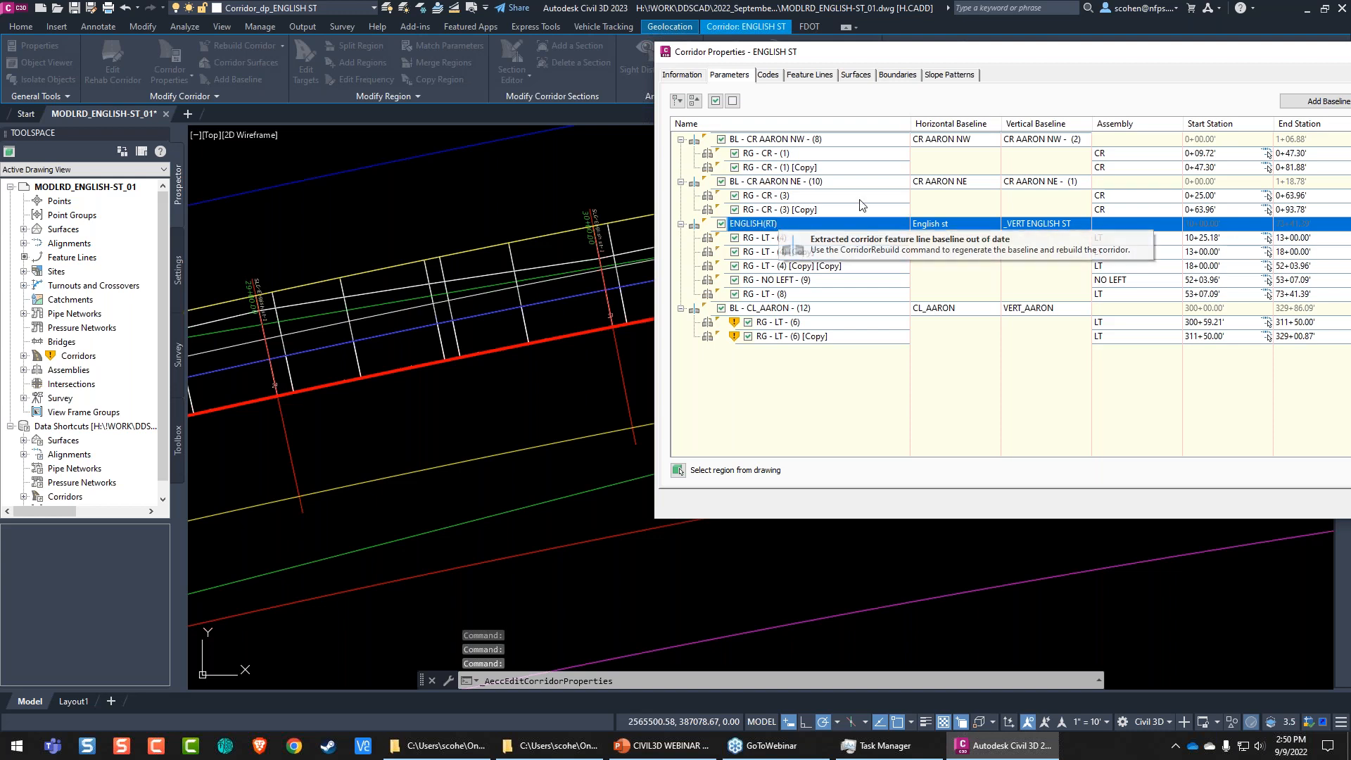
left_click_drag(1041, 58, 700, 68)
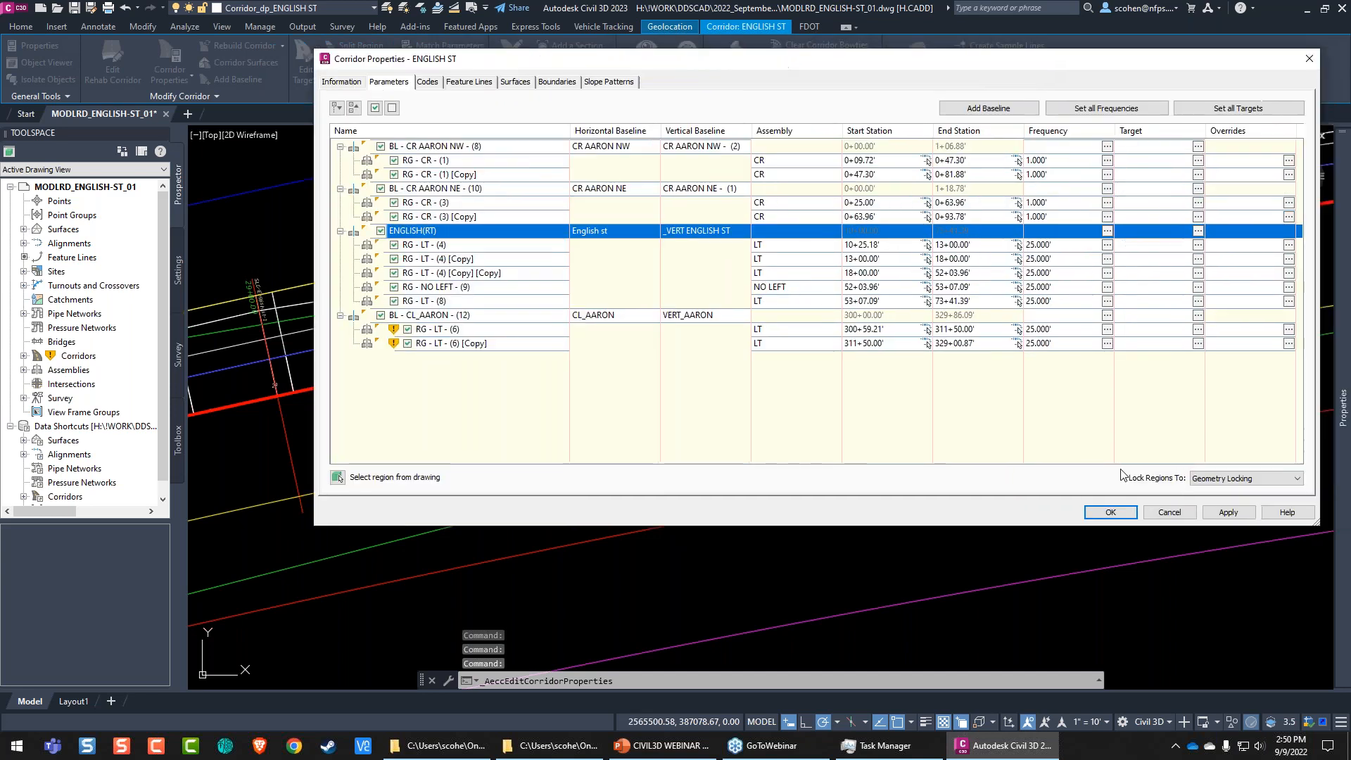
left_click(1095, 511)
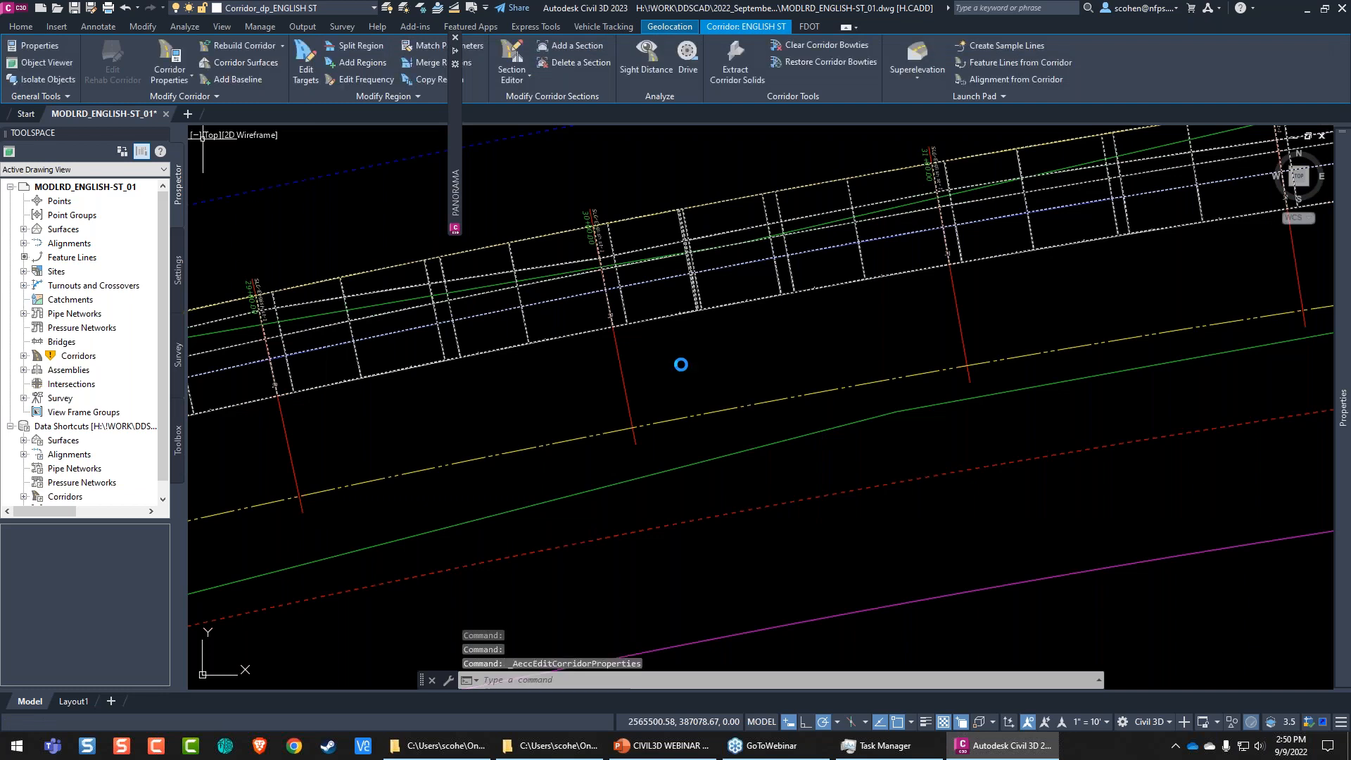
Step: Add a baseline to the corridor using the English st alignment and the _VERT ENGLISH ST profile
scroll(493, 370, "down", 4)
middle_click_drag(239, 477, 530, 383)
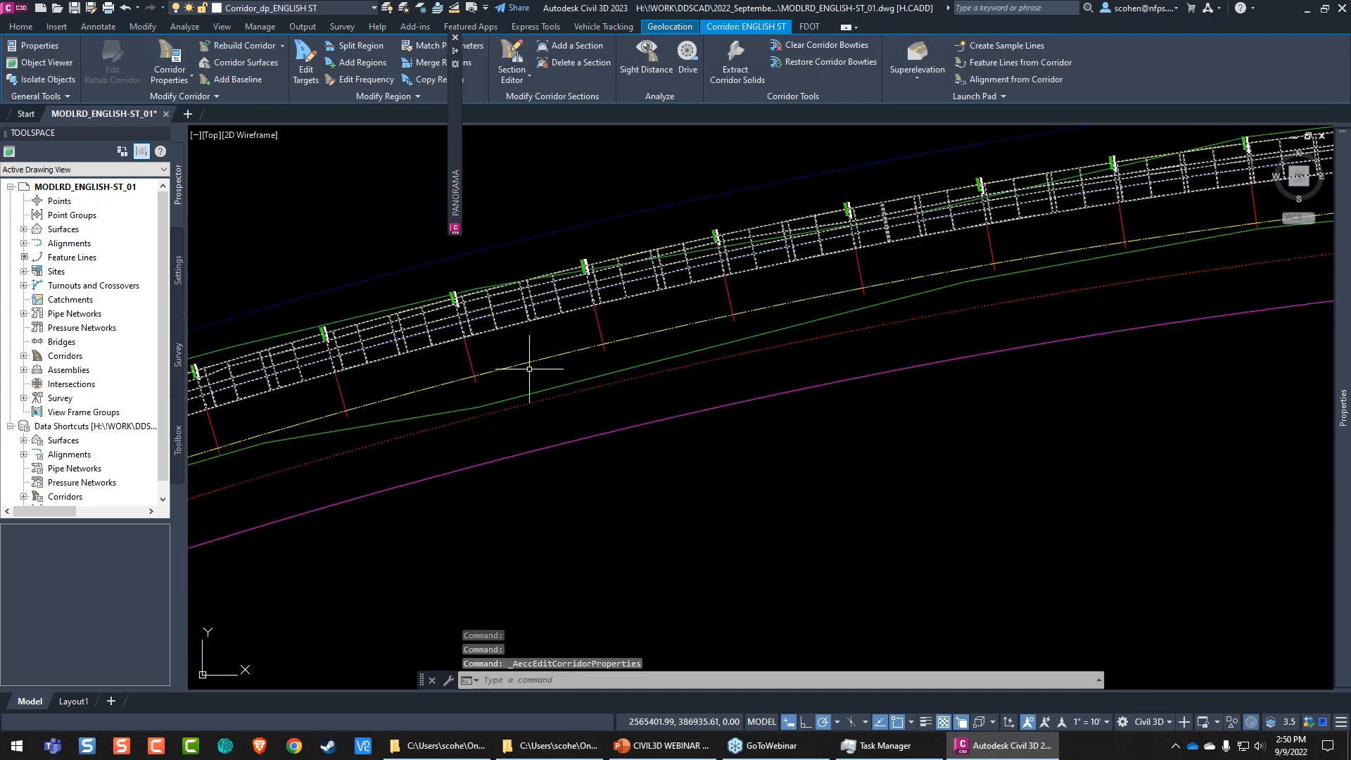
left_click(712, 387)
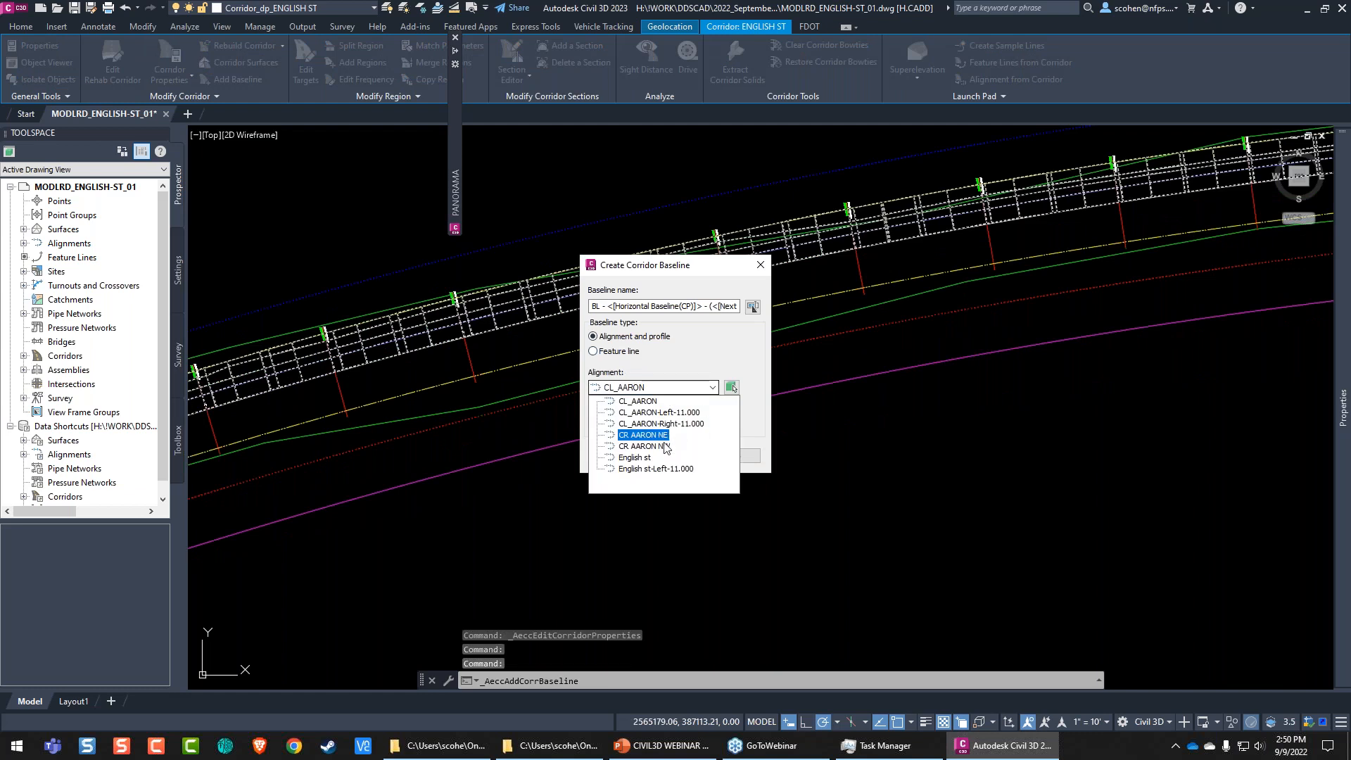
left_click(642, 463)
left_click(637, 458)
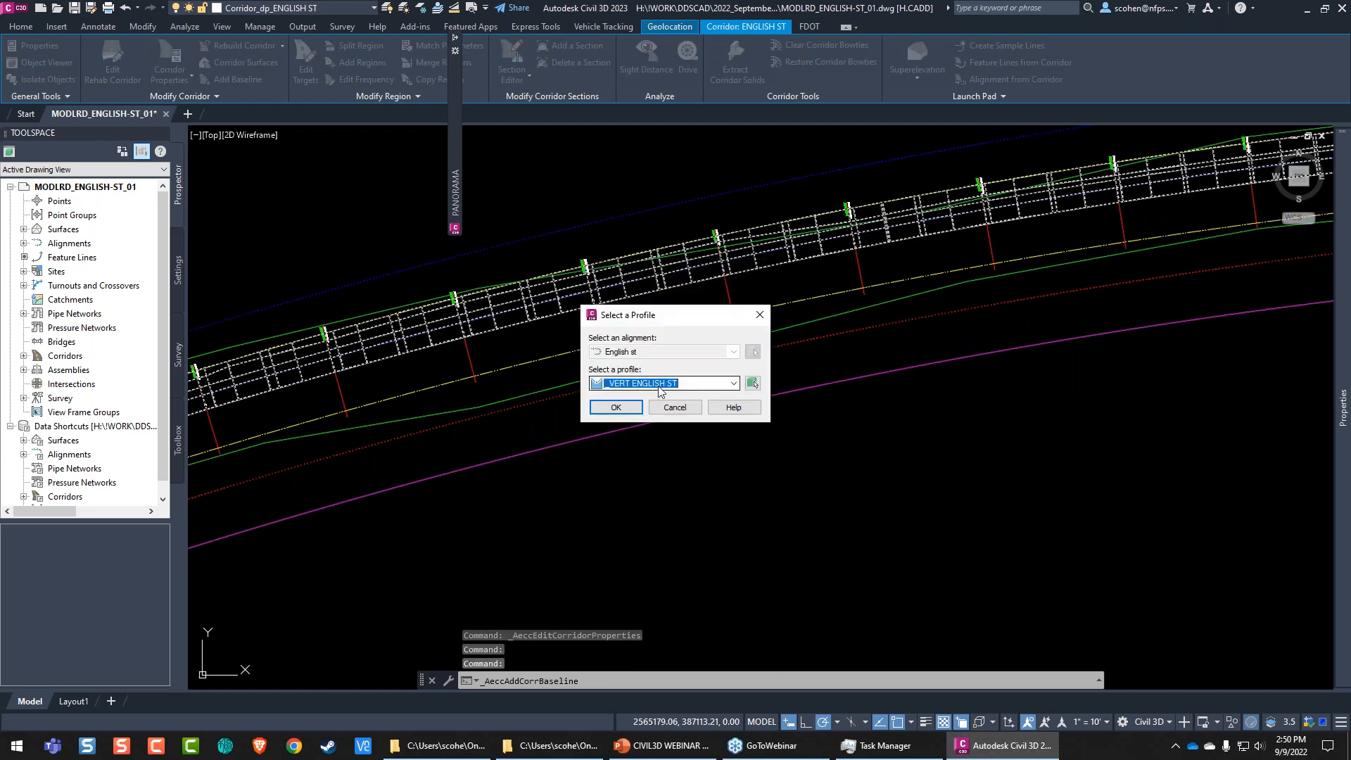
left_click(618, 407)
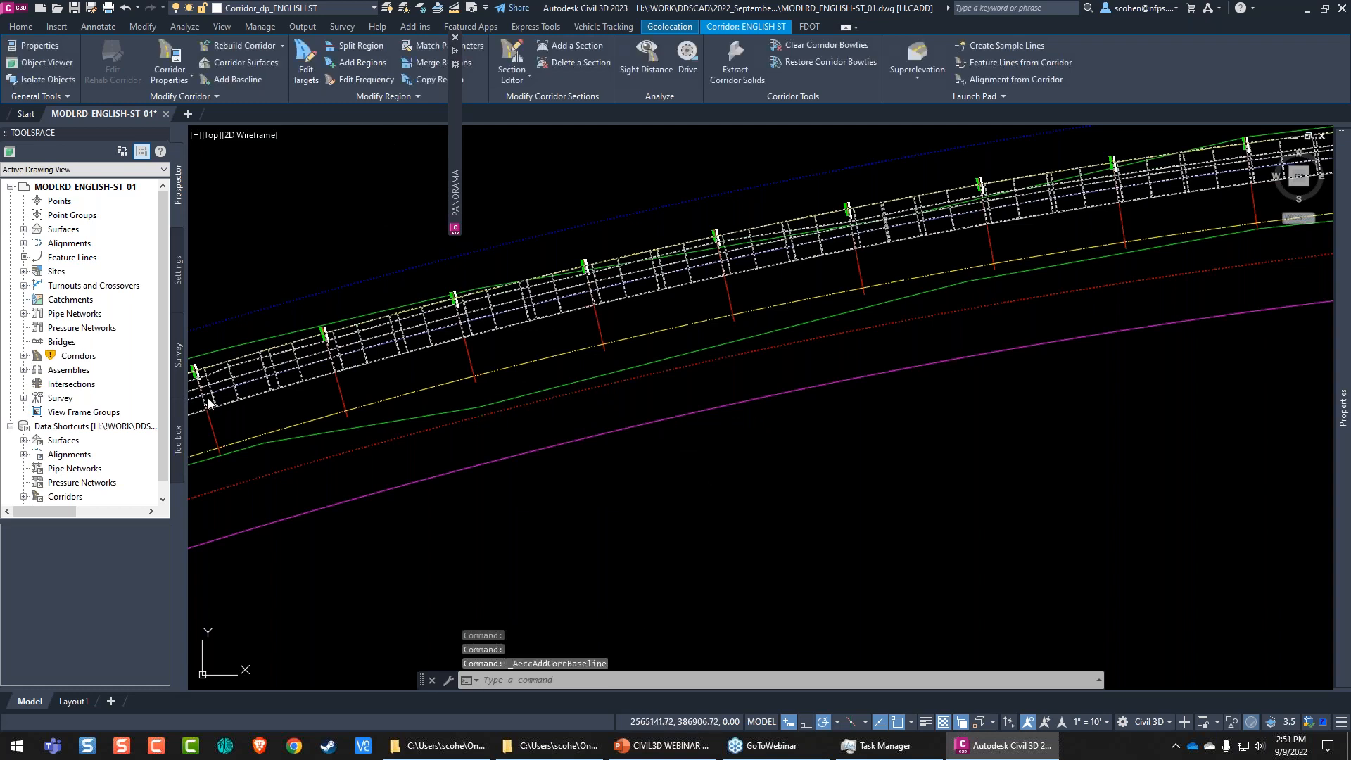
Step: Name the newly added English st baseline ENGLISH(LT) in the corridor parameters and apply the changes
left_click(169, 53)
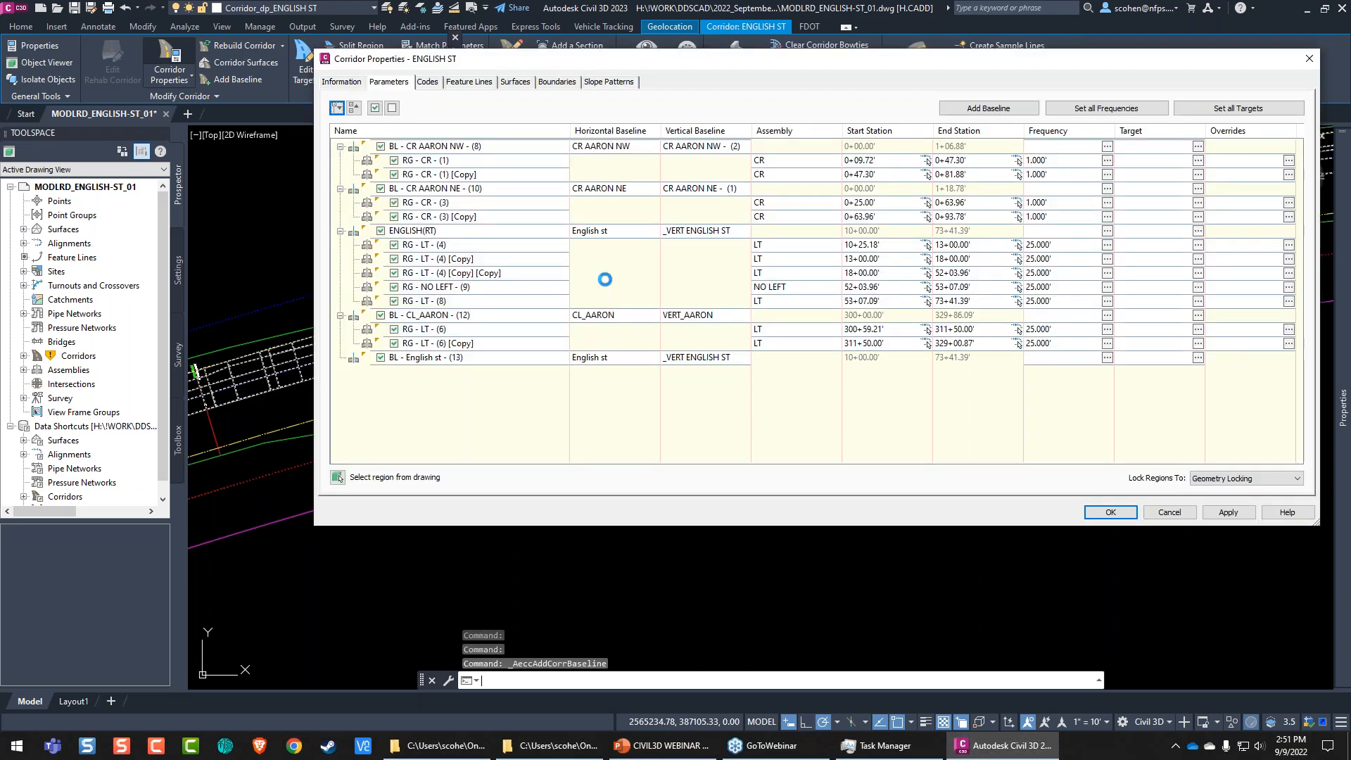
left_click(446, 231)
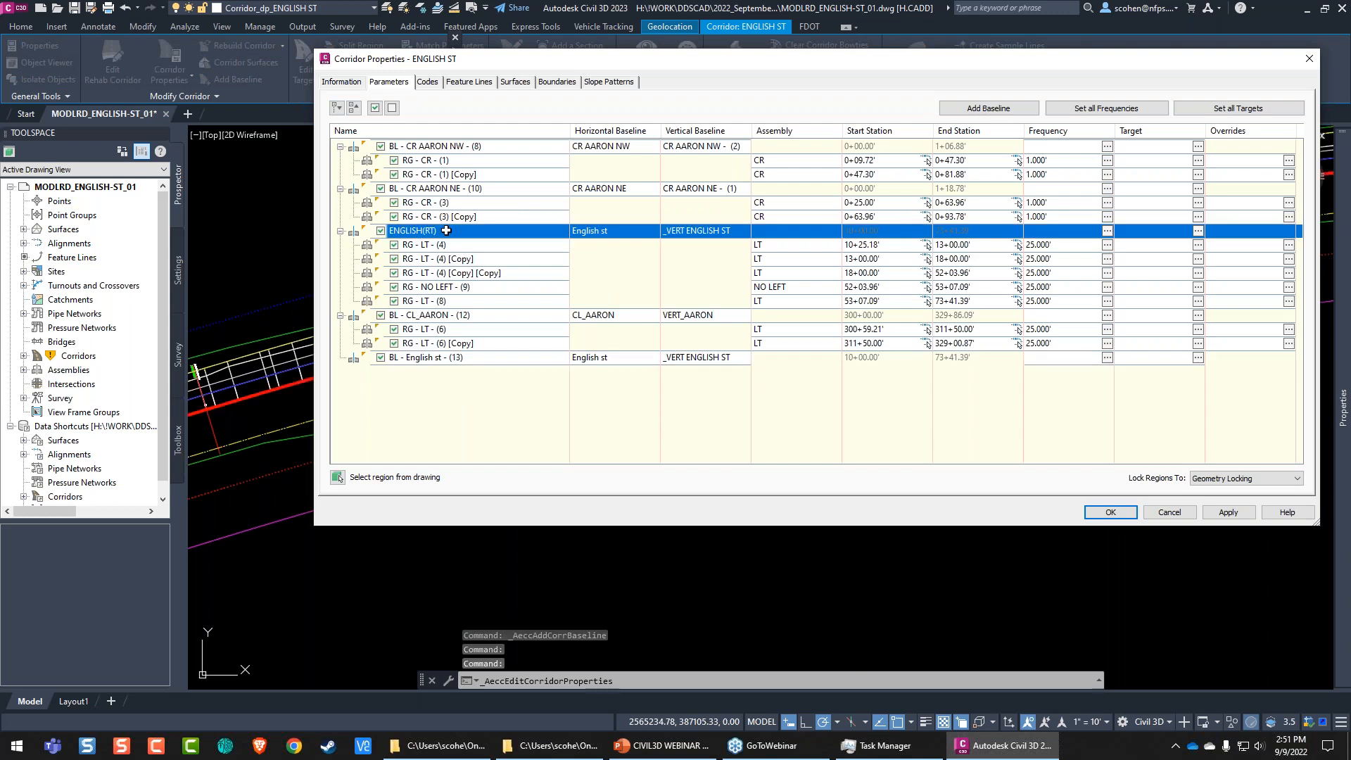
left_click(446, 230)
key("ctrl+c")
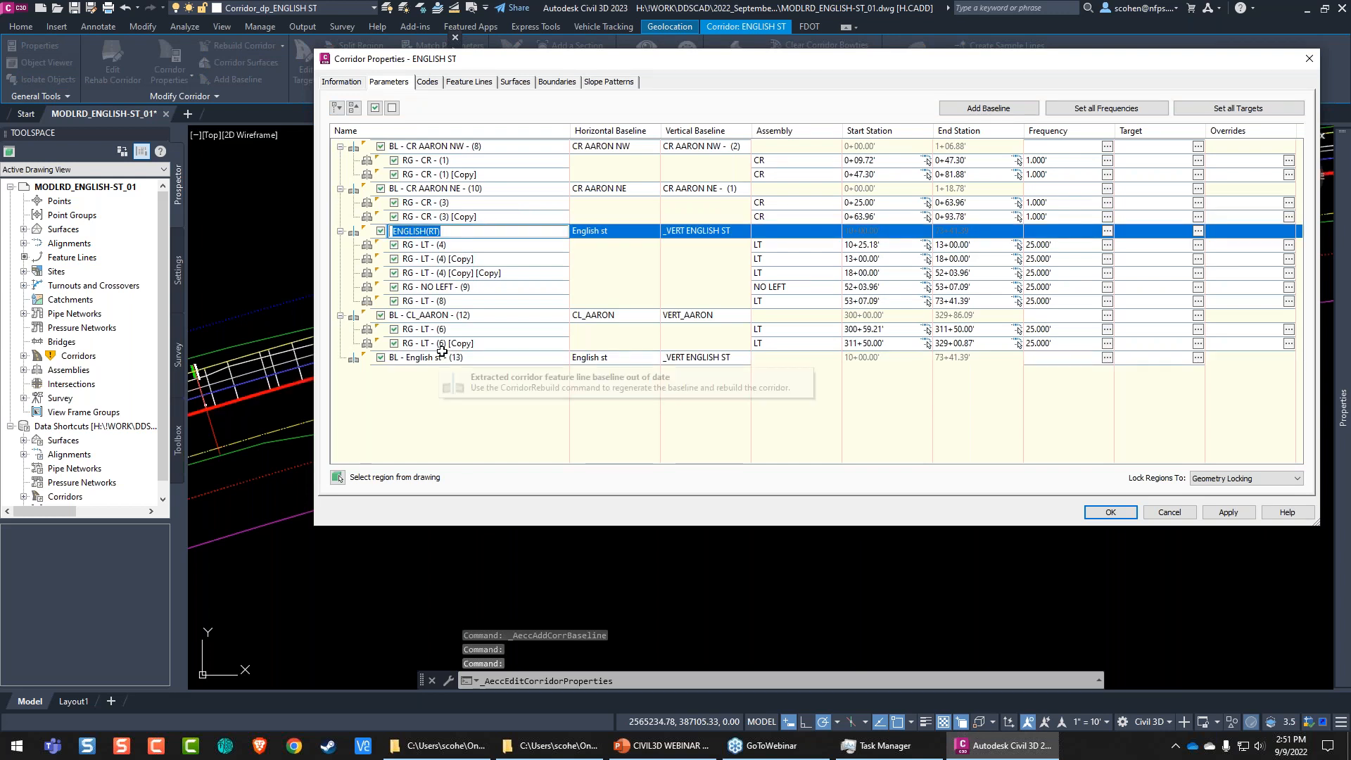
left_click(440, 356)
left_click(451, 359)
key("ctrl+v")
key("Left")
key("Left")
key("BackSpace")
type("L")
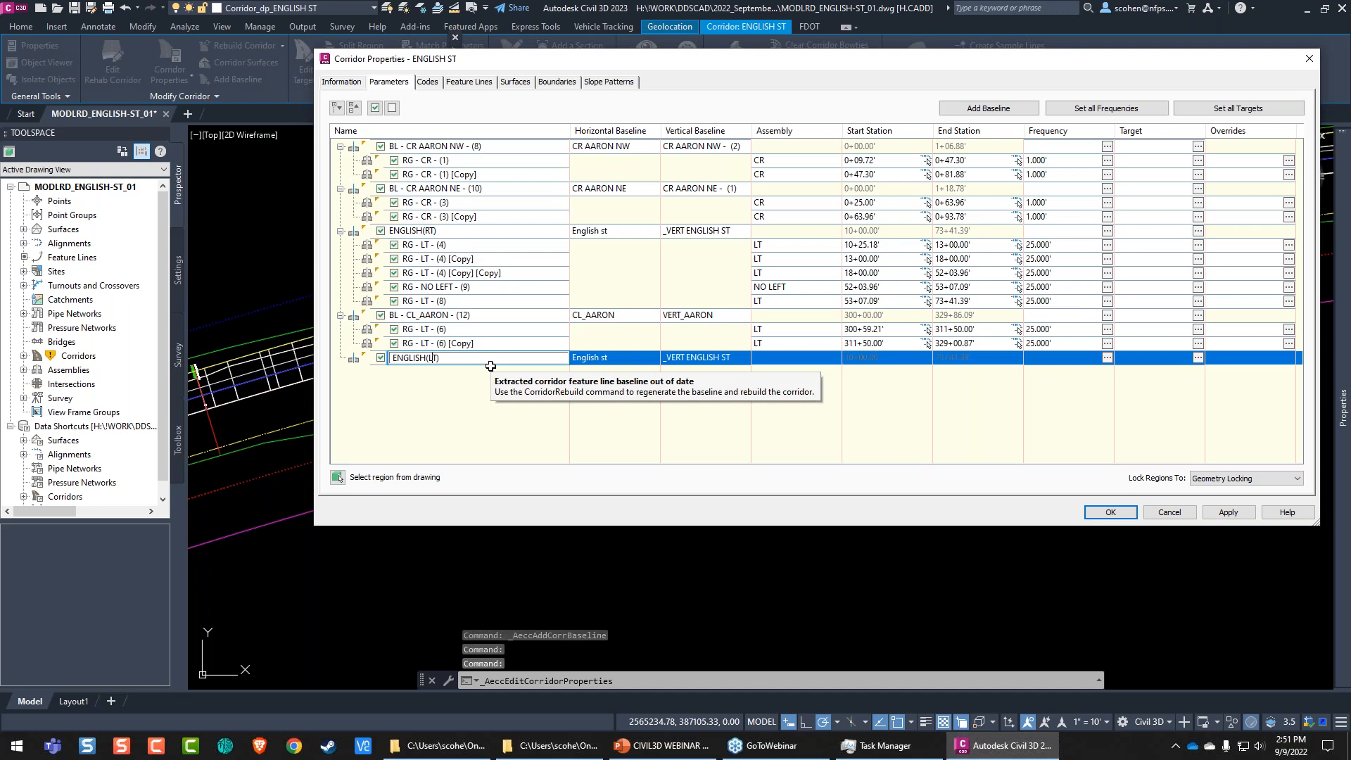
key("Return")
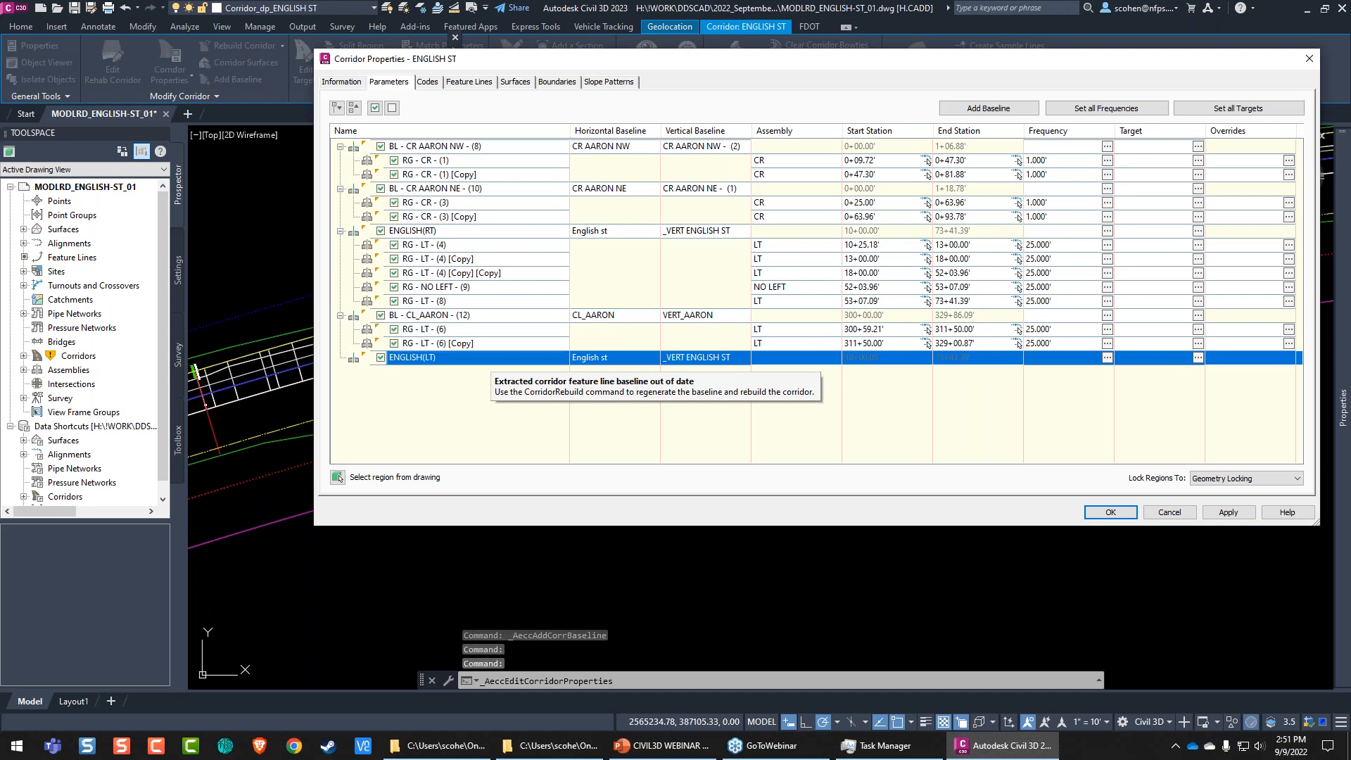
left_click(1111, 514)
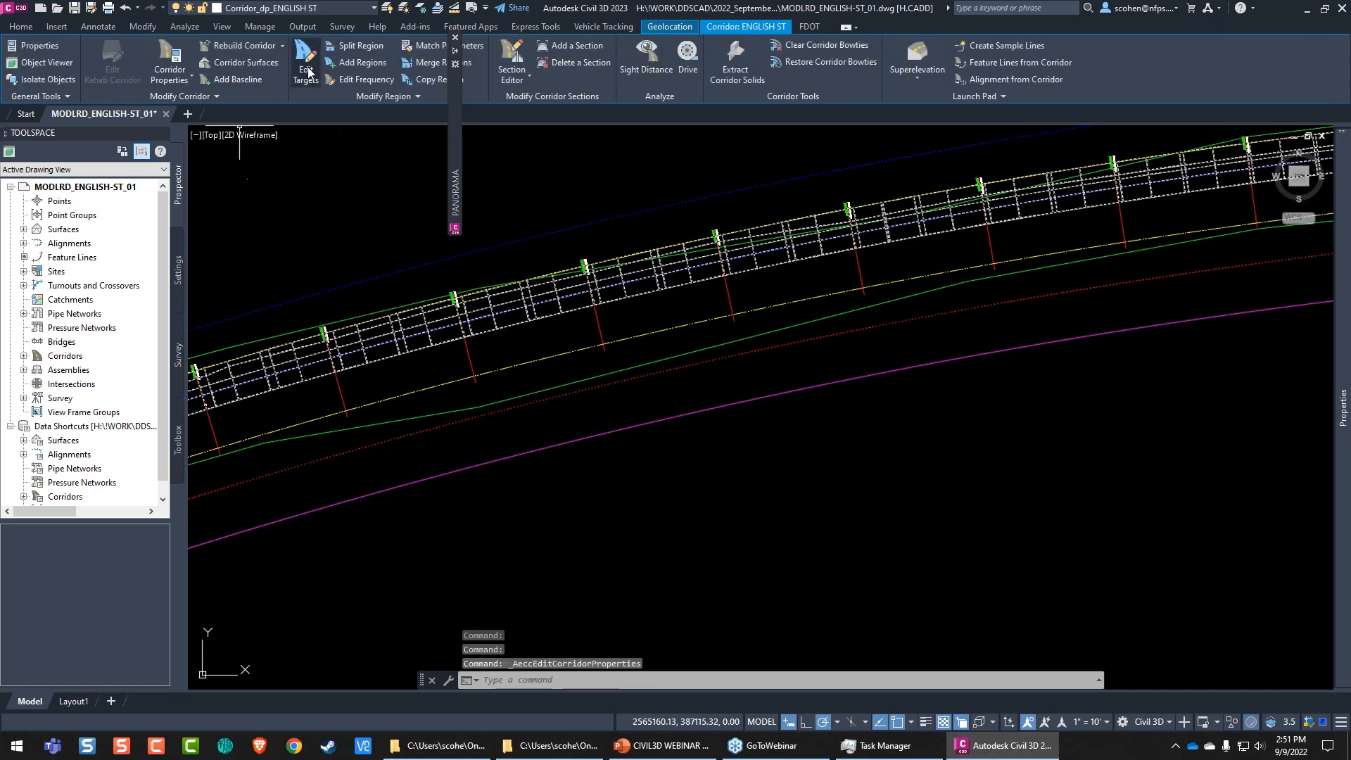
left_click(362, 62)
left_click(423, 363)
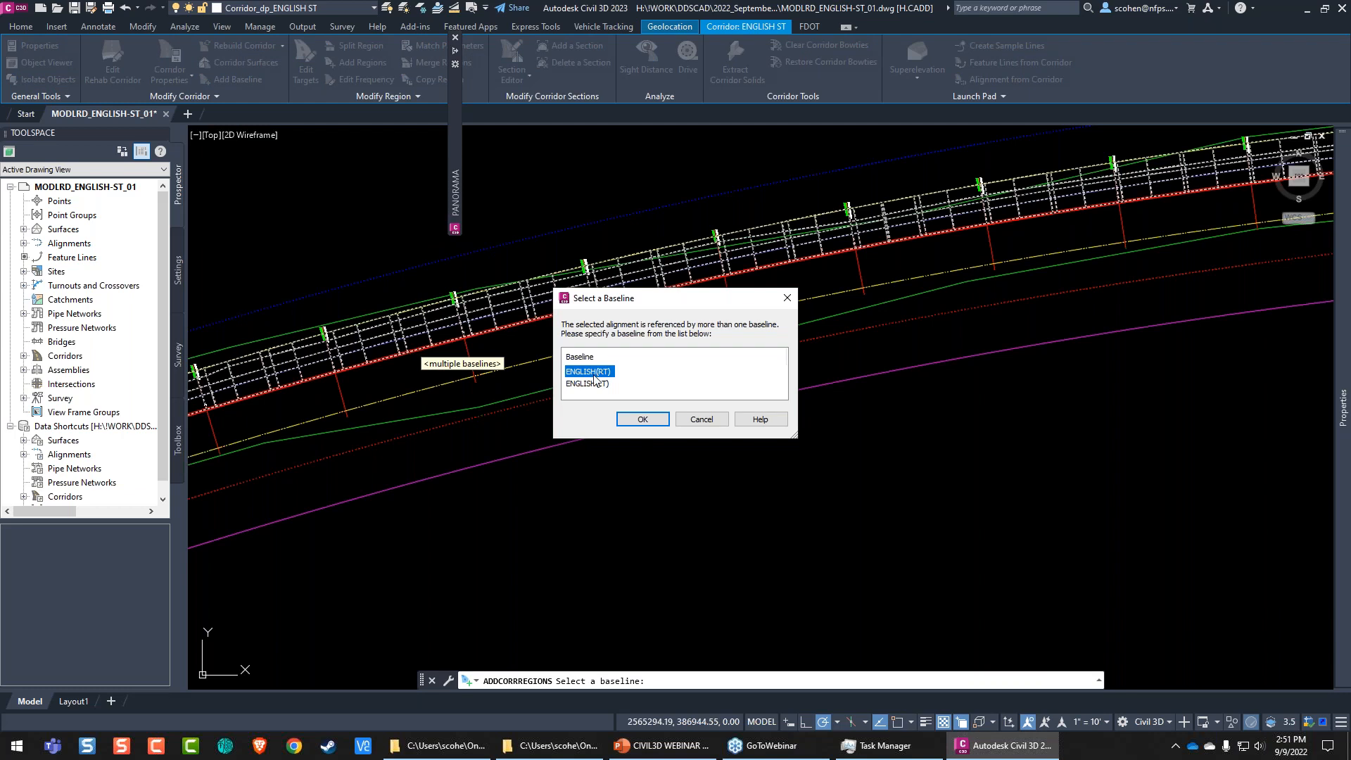
left_click(702, 419)
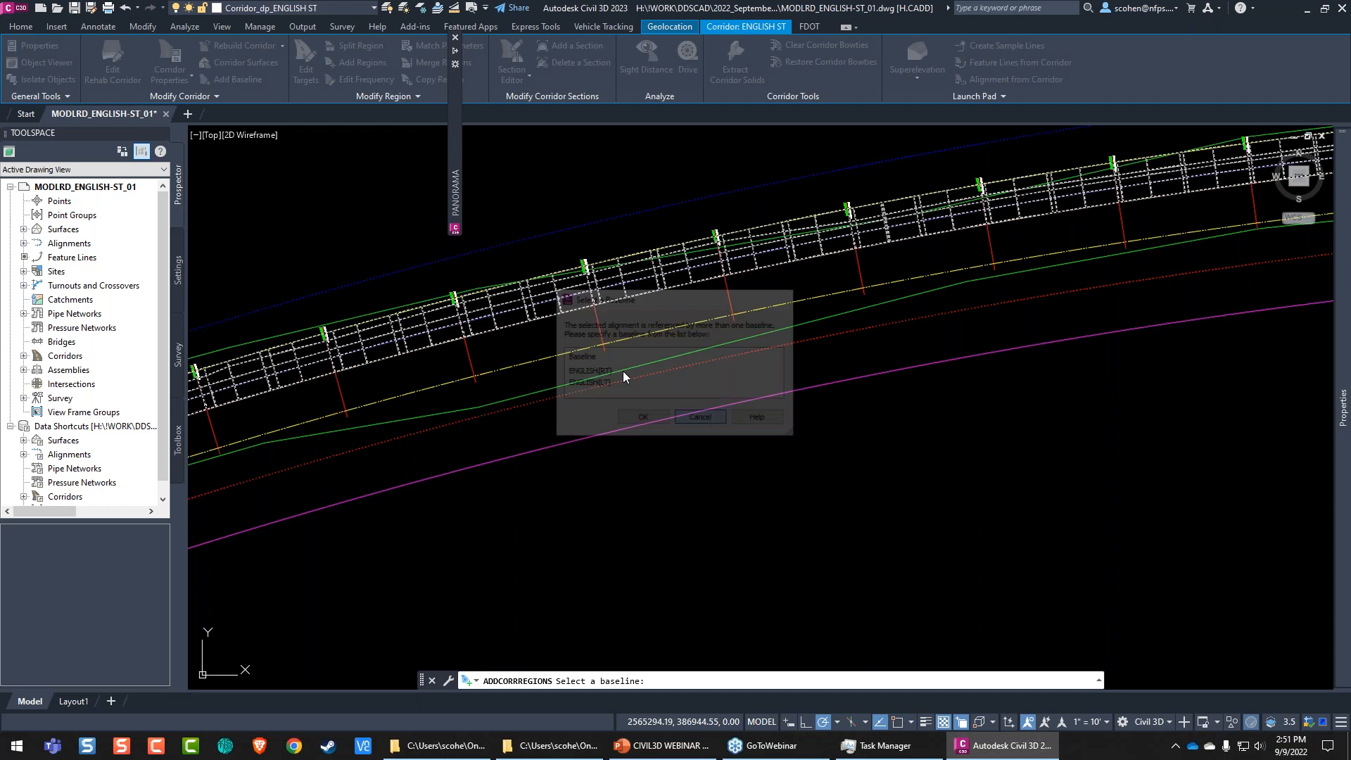
Step: Reopen the corridor's parameters and rename the baseline holding the existing LT regions as ENGLISH(LT1)
right_click(555, 291)
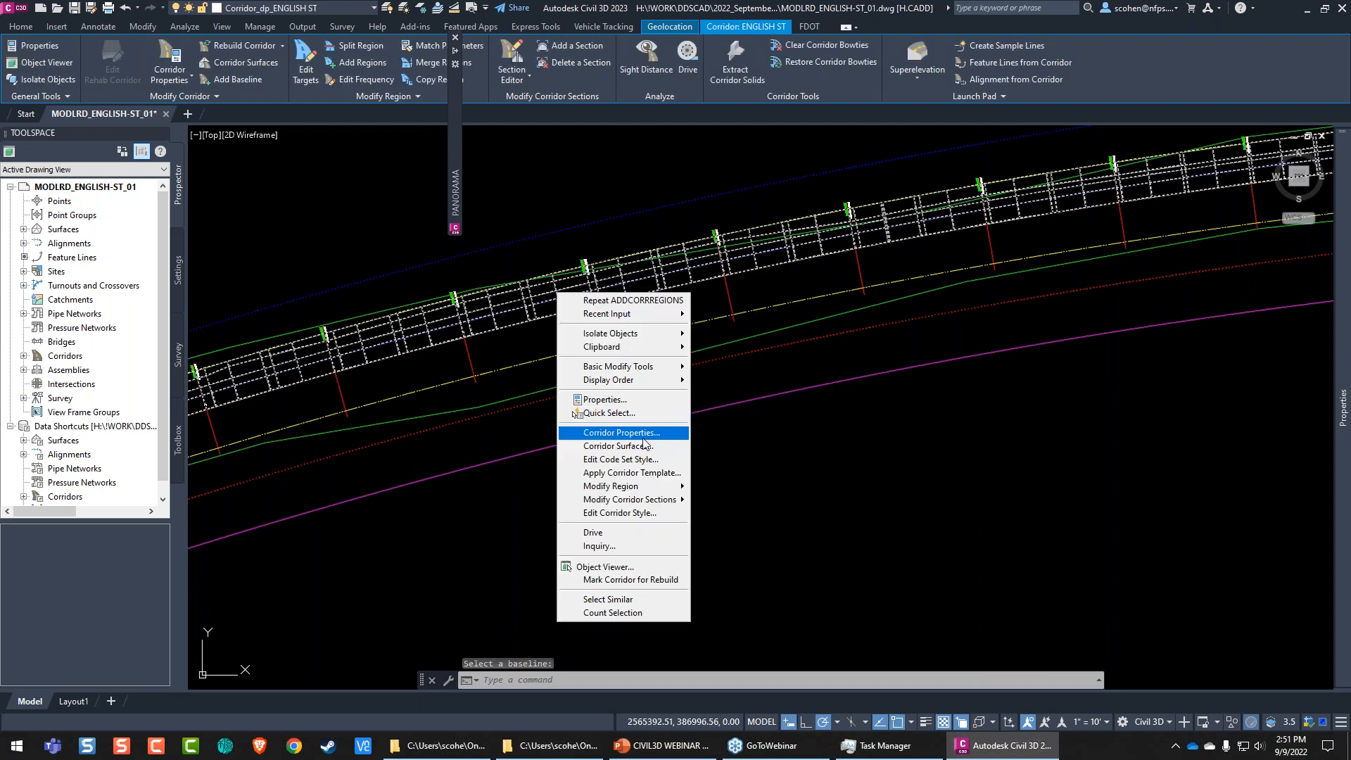
left_click(637, 431)
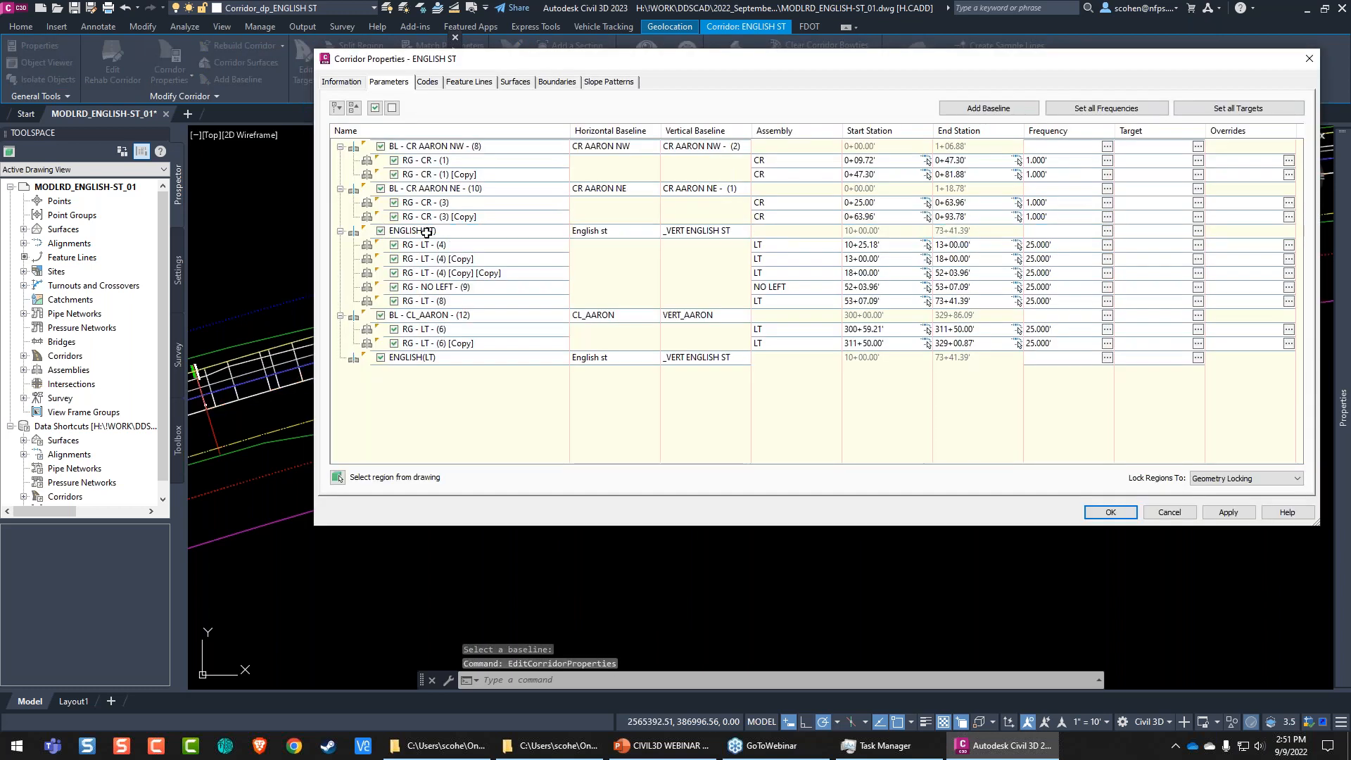
left_click(464, 236)
left_click(464, 237)
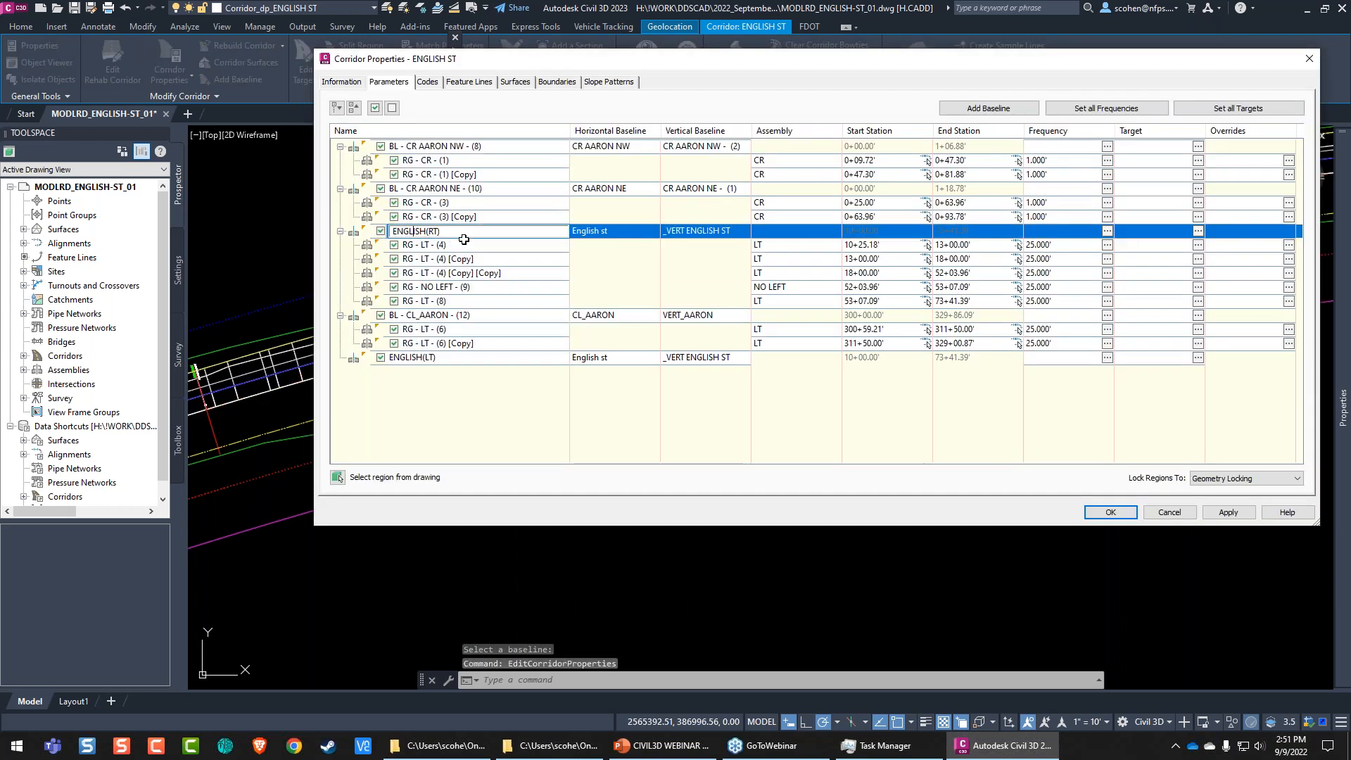
key("Left")
key("Left")
key("BackSpace")
type("L")
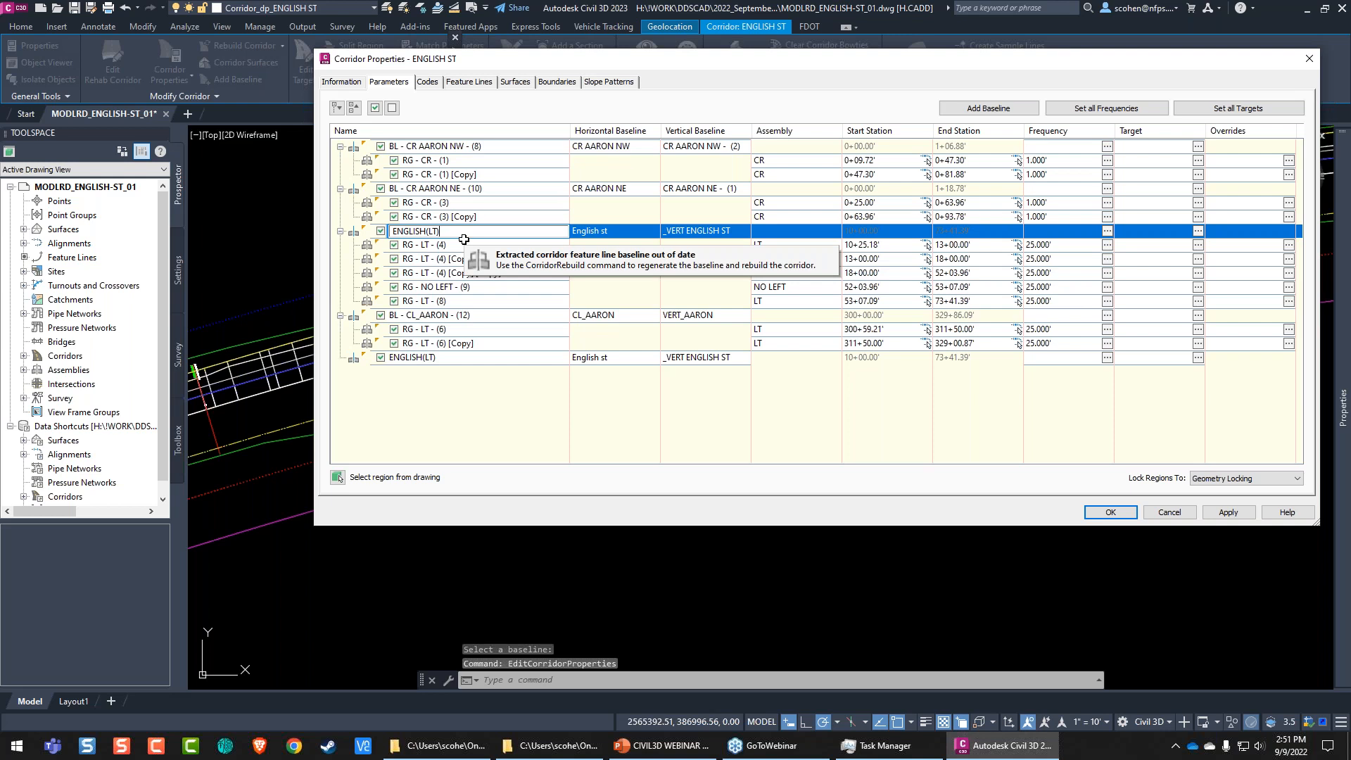
key("Return")
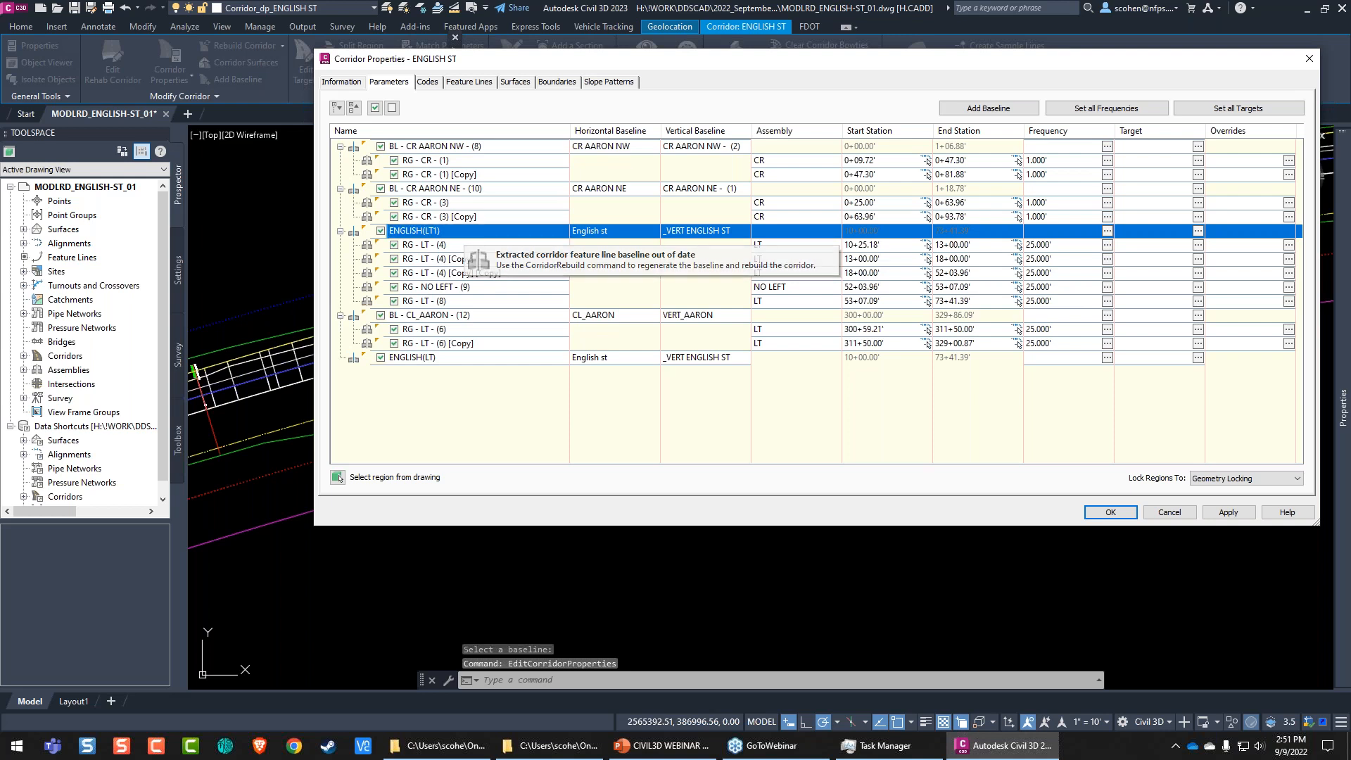
Step: Rename the empty English st baseline as ENGLISH(RT), apply the corridor changes and clear the selection
left_click(455, 361)
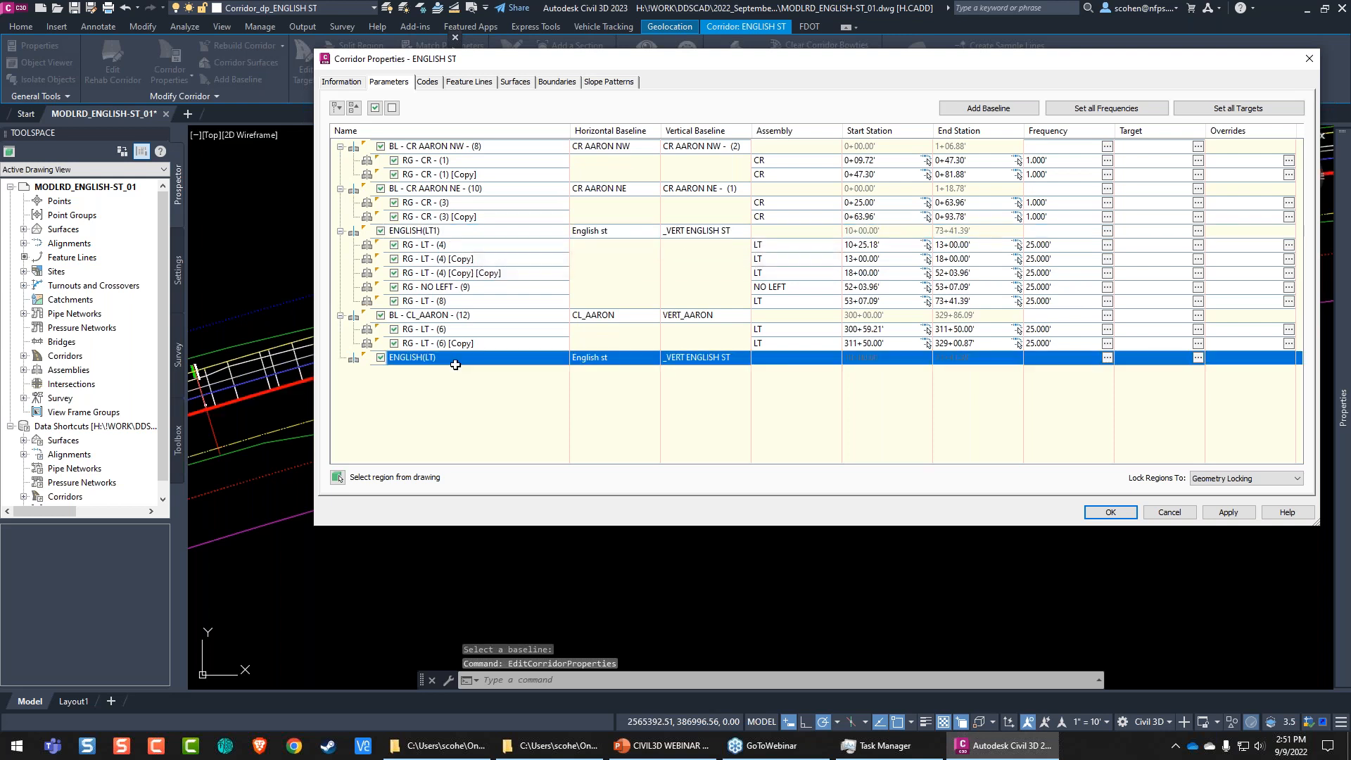
left_click(434, 358)
key("BackSpace")
type("R")
key("Return")
left_click(1110, 512)
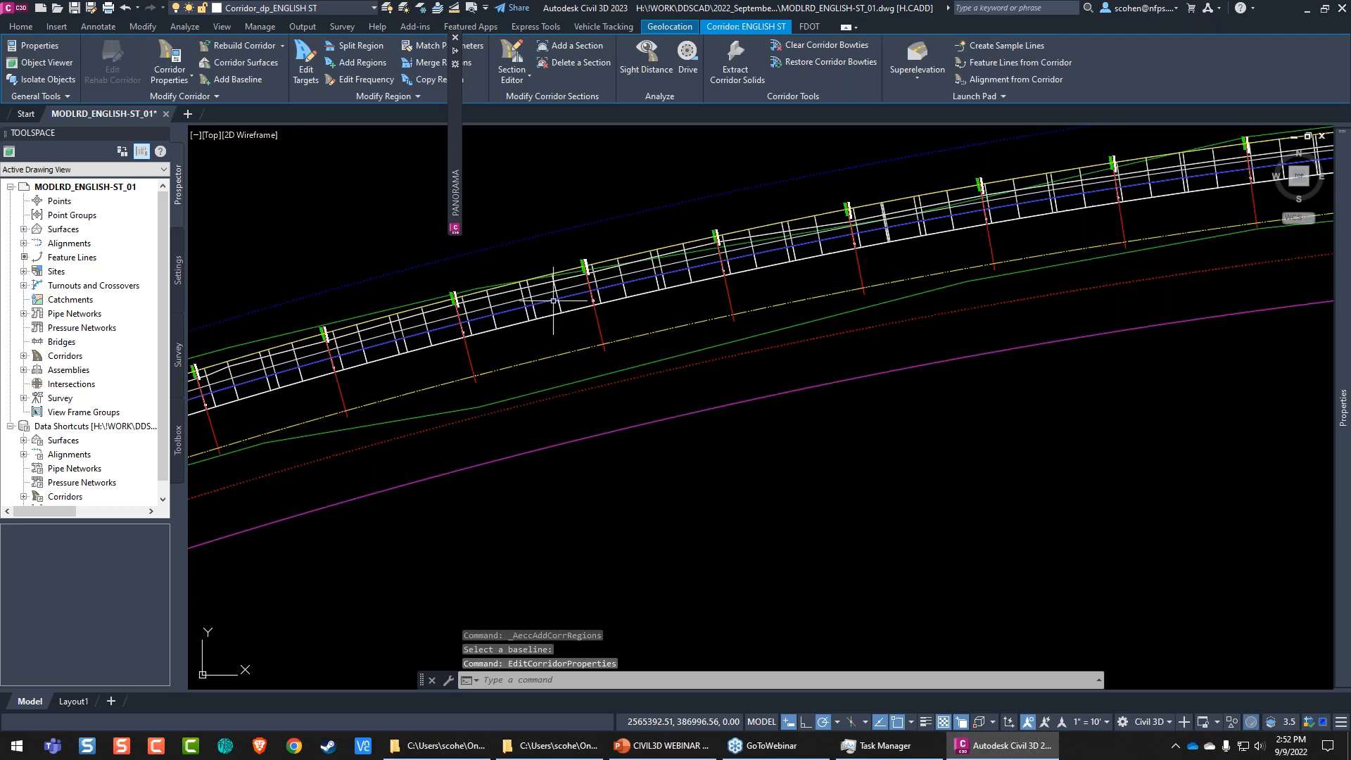
key("Escape")
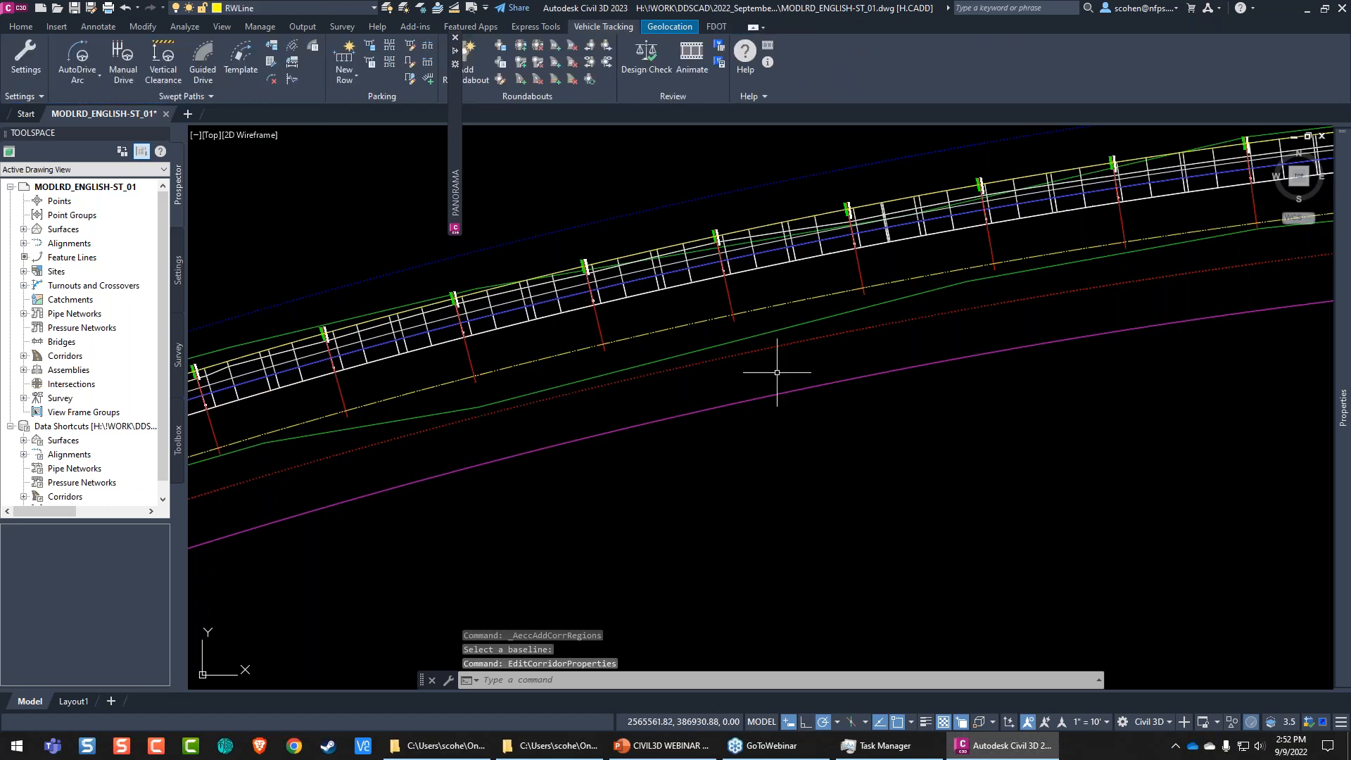
Step: Start adding a region on the corridor's ENGLISH(RT) baseline, with its start station at the endpoint where the existing regions begin
left_click(492, 304)
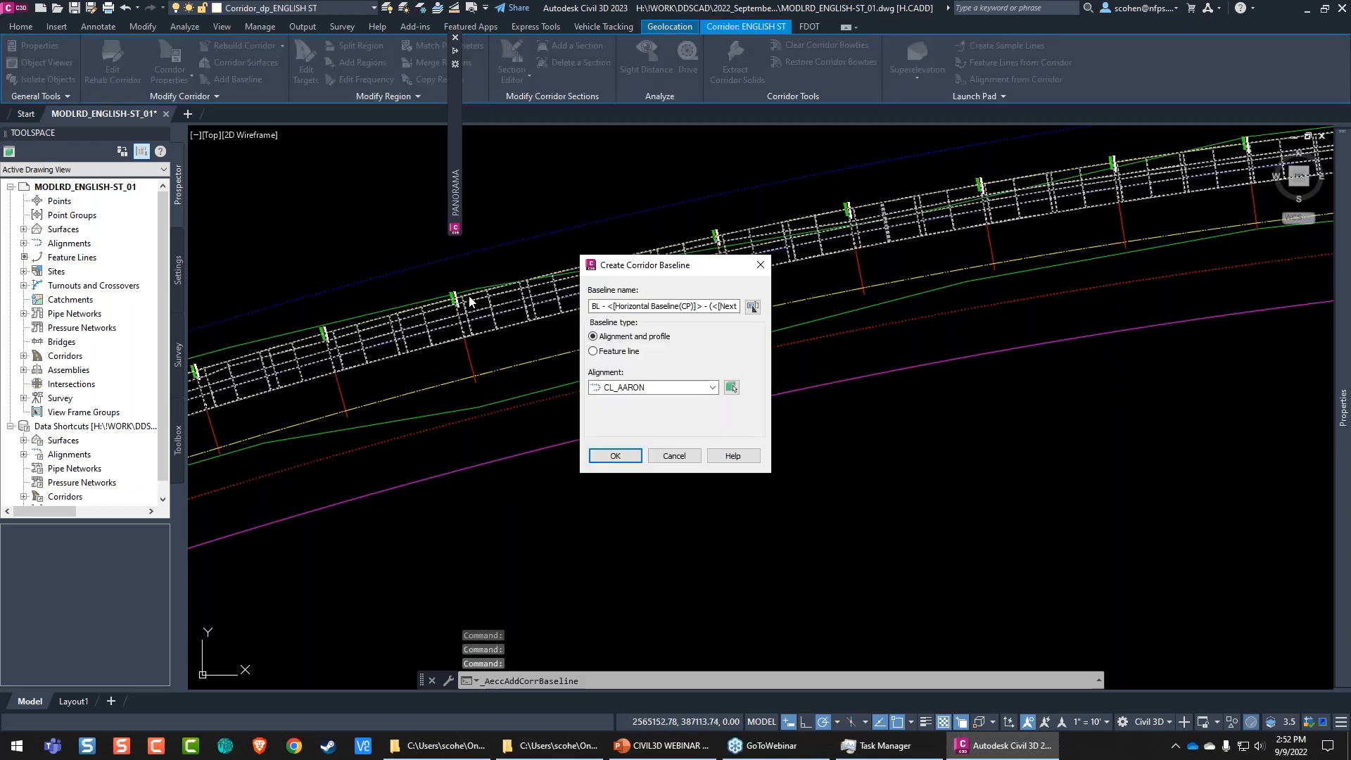
key("Return")
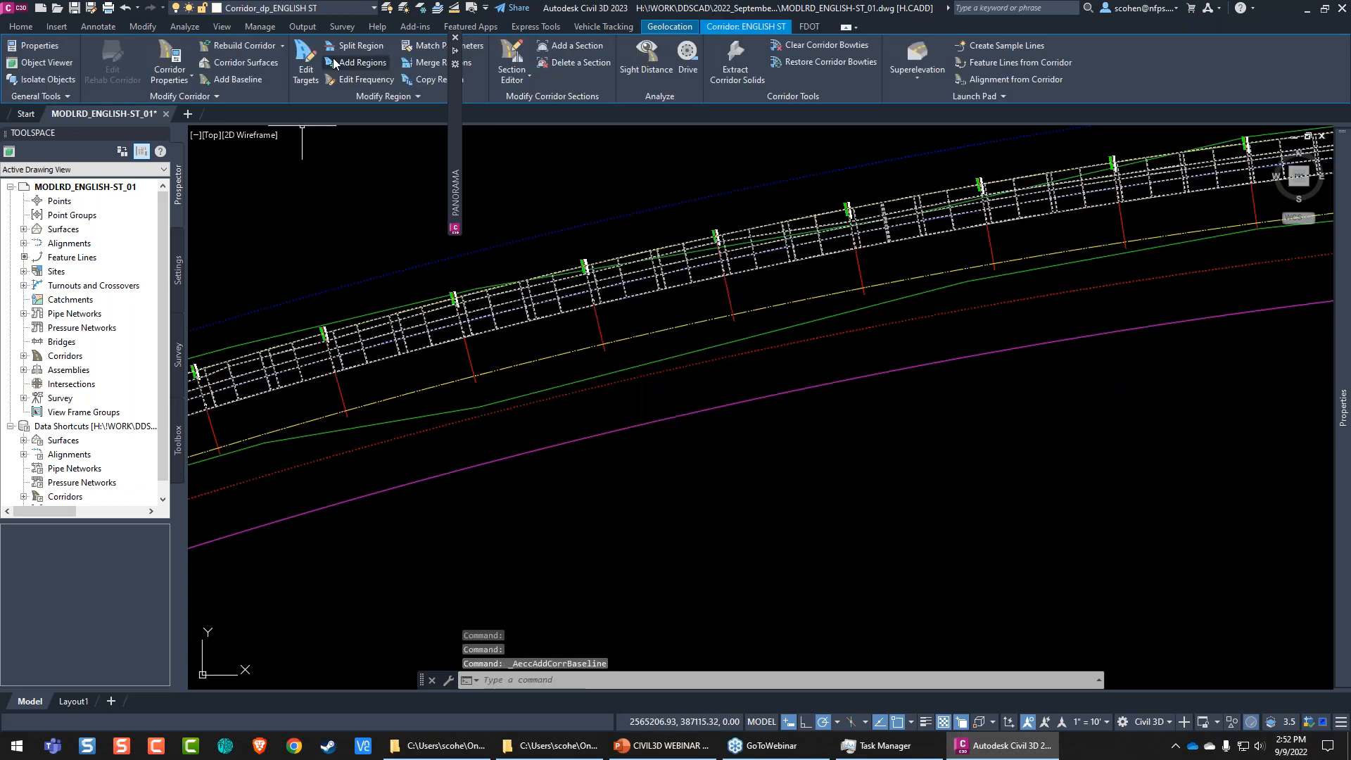
left_click(333, 62)
left_click(463, 340)
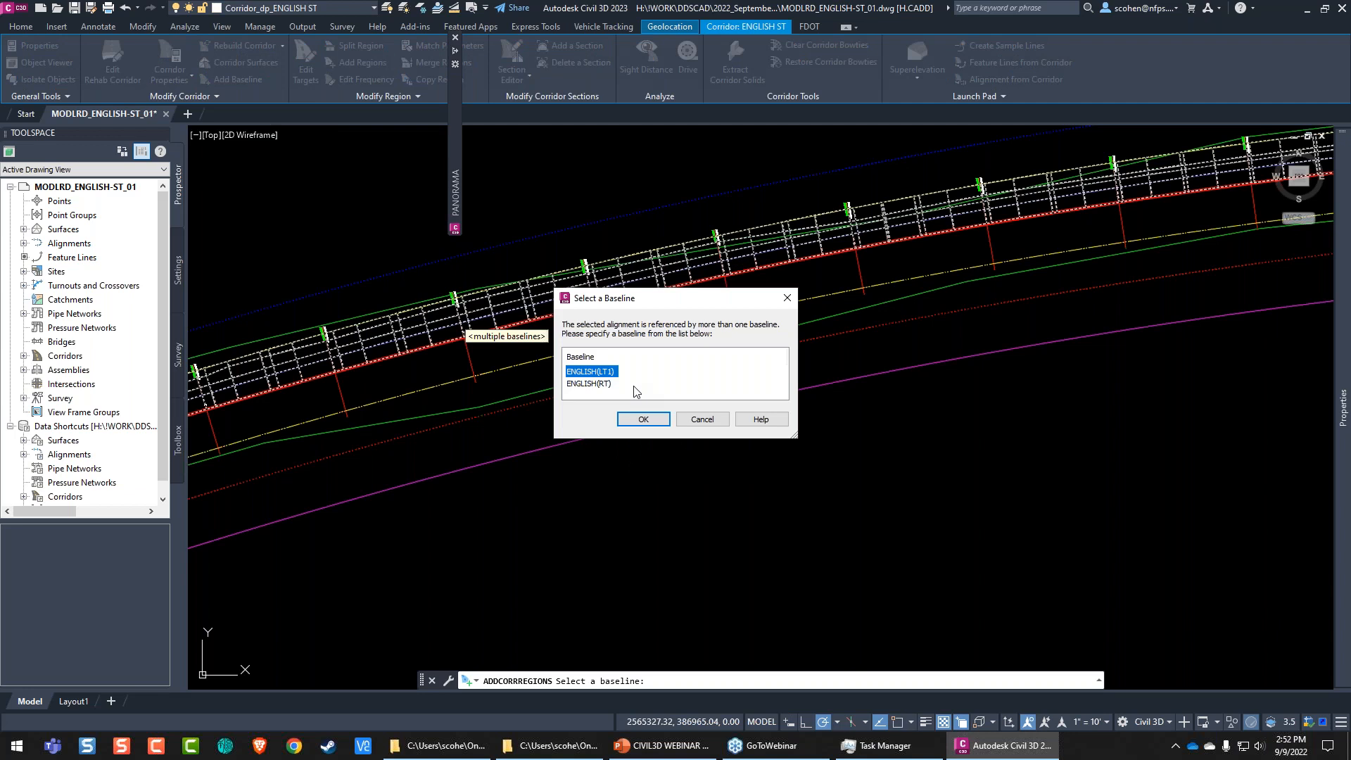
left_click(642, 418)
scroll(401, 575, "down", 1)
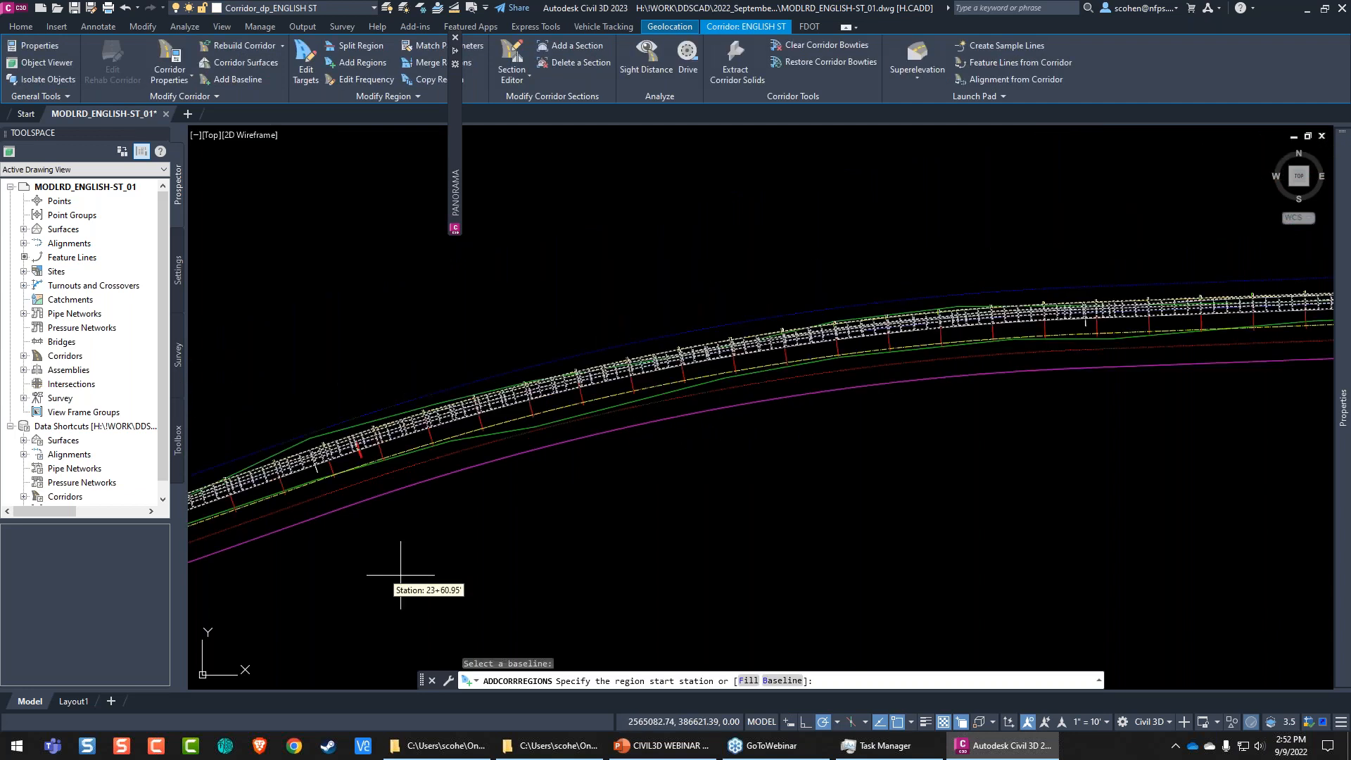
middle_click_drag(401, 575, 732, 468)
scroll(733, 467, "down", 1)
scroll(739, 274, "up", 5)
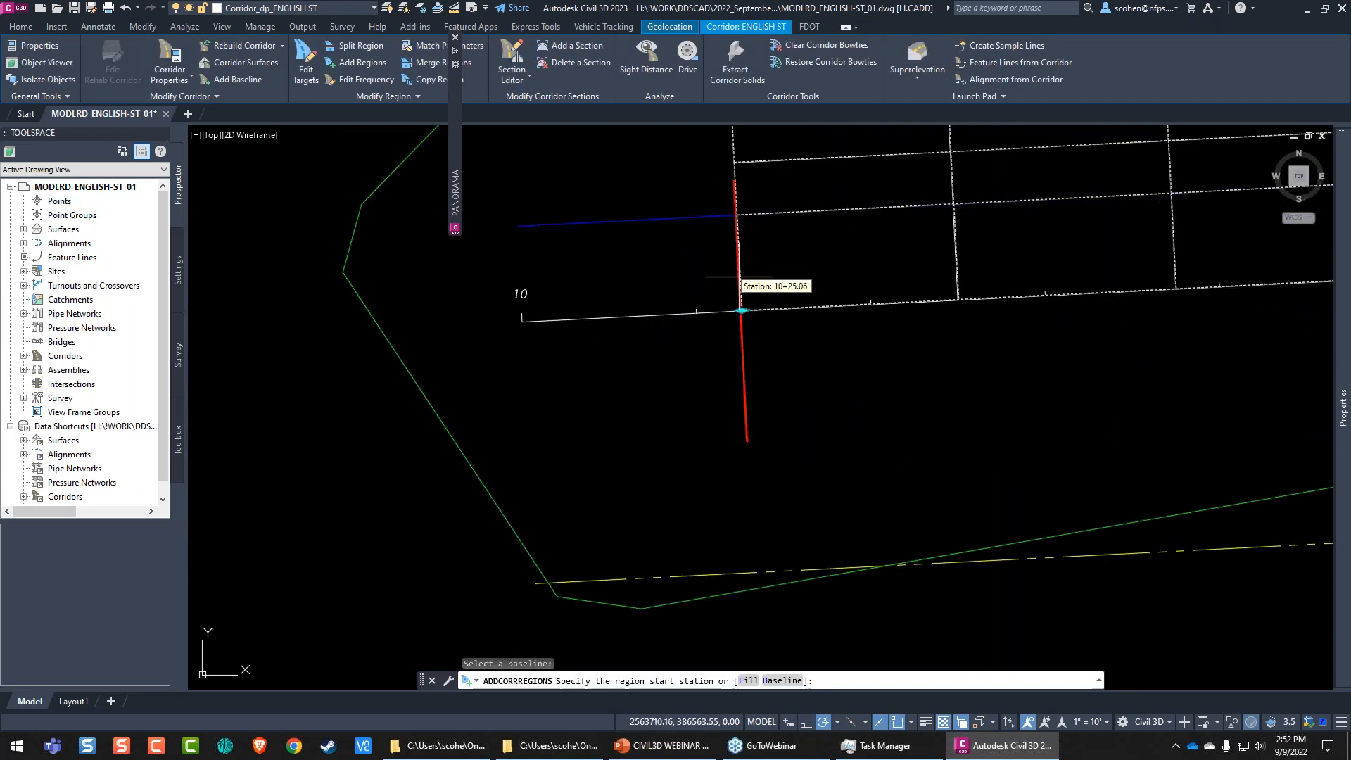
left_click(736, 289)
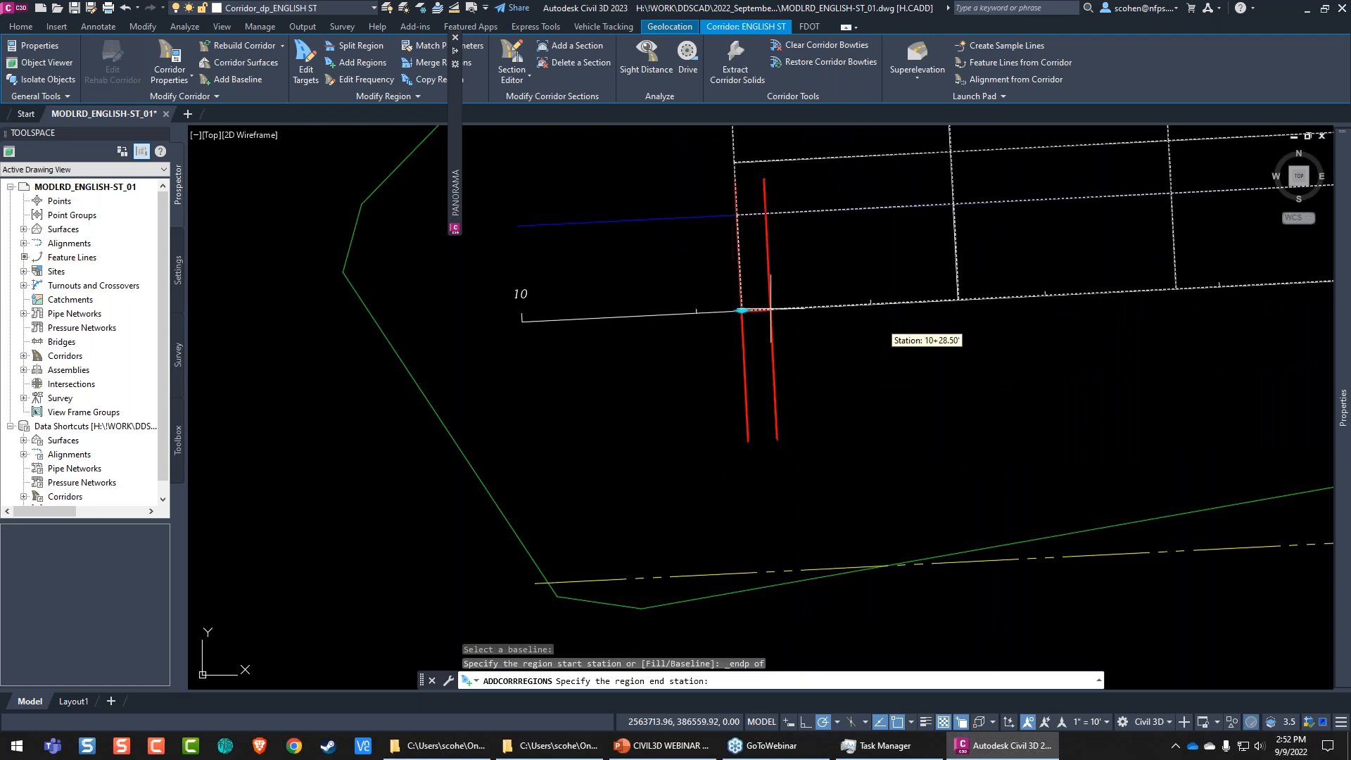
Step: End the new region at the endpoint where the side-street intersection region begins and assign it the RT assembly
scroll(892, 329, "down", 4)
middle_click_drag(1060, 360, 370, 440)
scroll(706, 376, "up", 3)
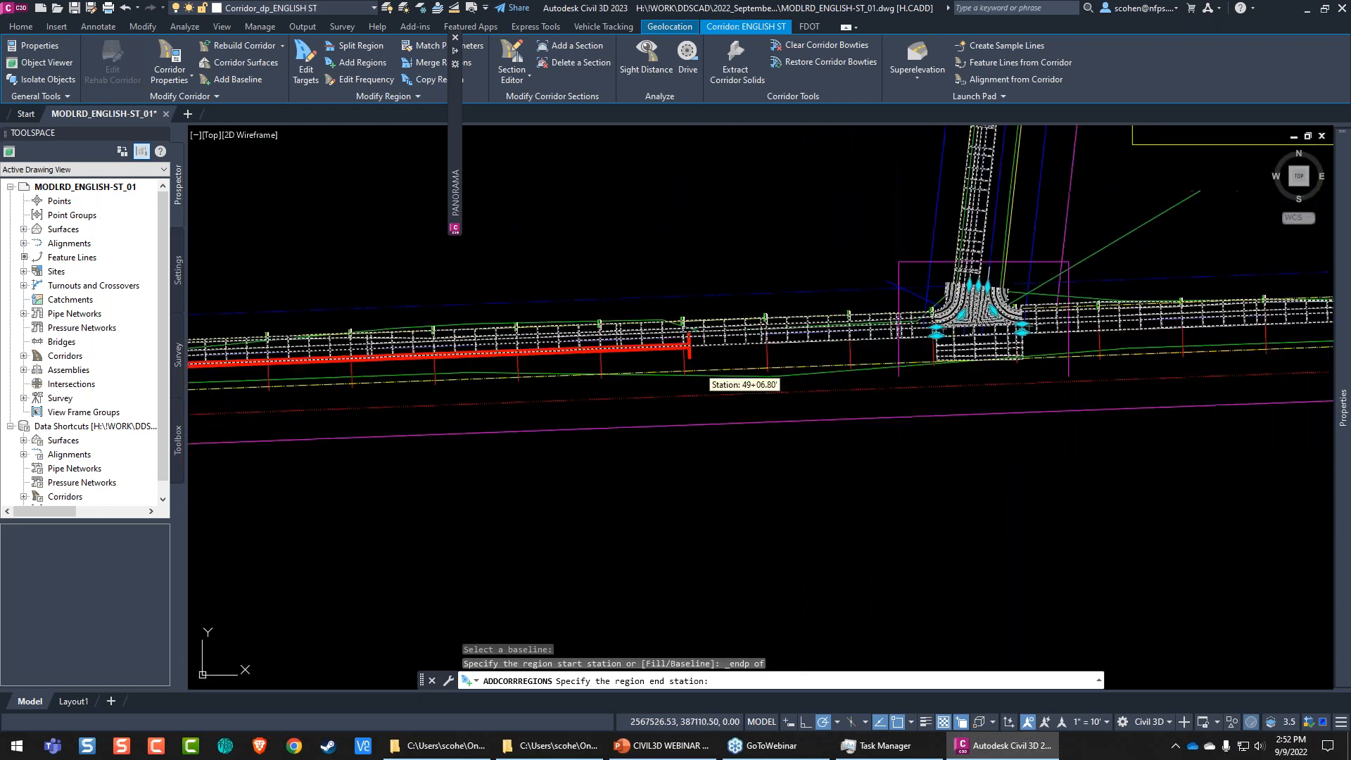
scroll(888, 299, "up", 3)
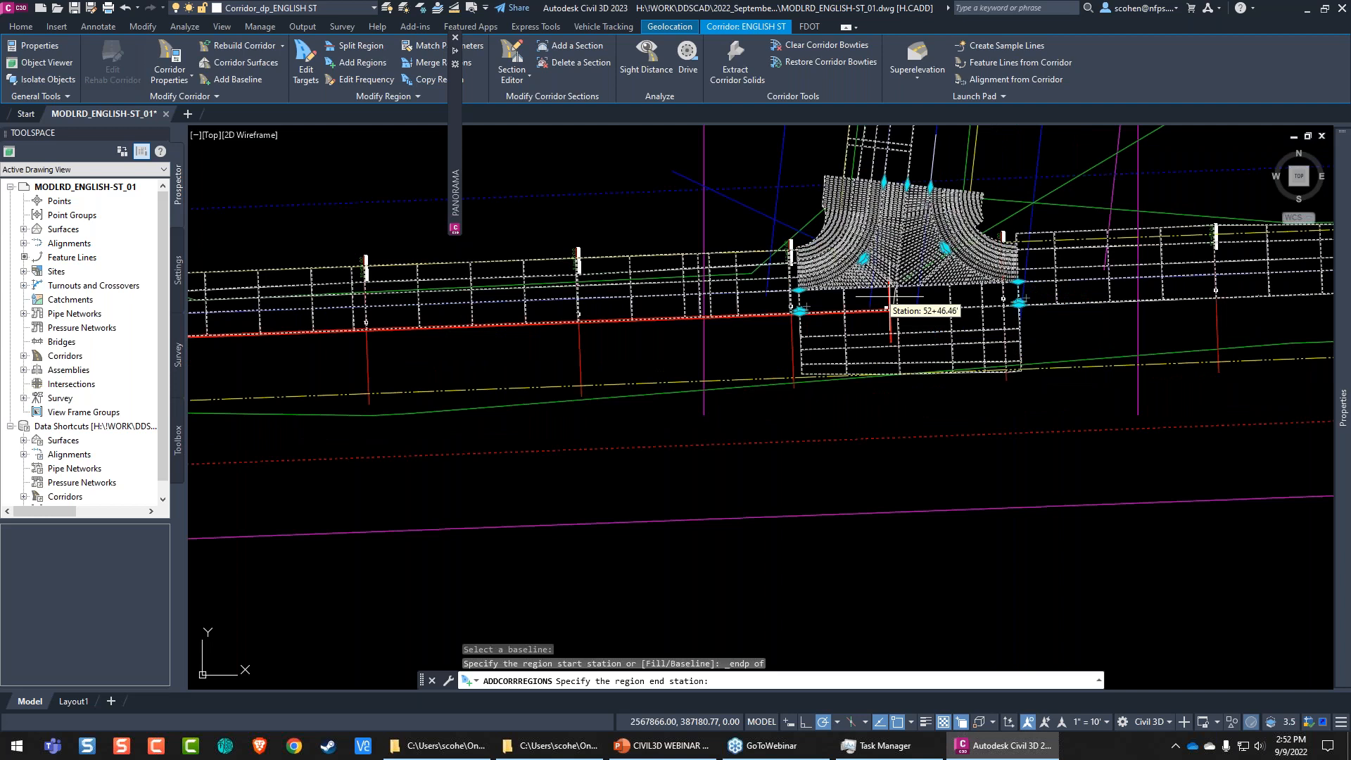
scroll(811, 321, "up", 3)
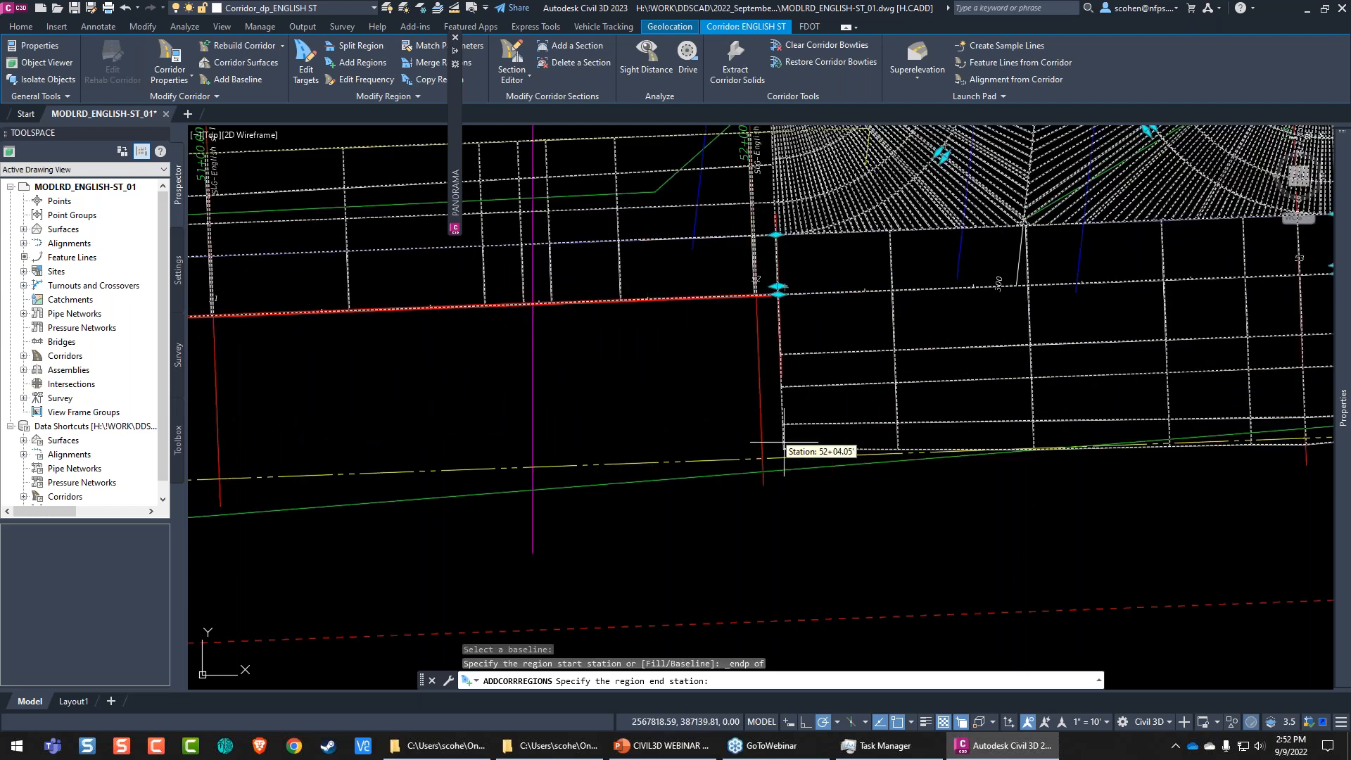
key("shift+e")
left_click(783, 445)
left_click(628, 359)
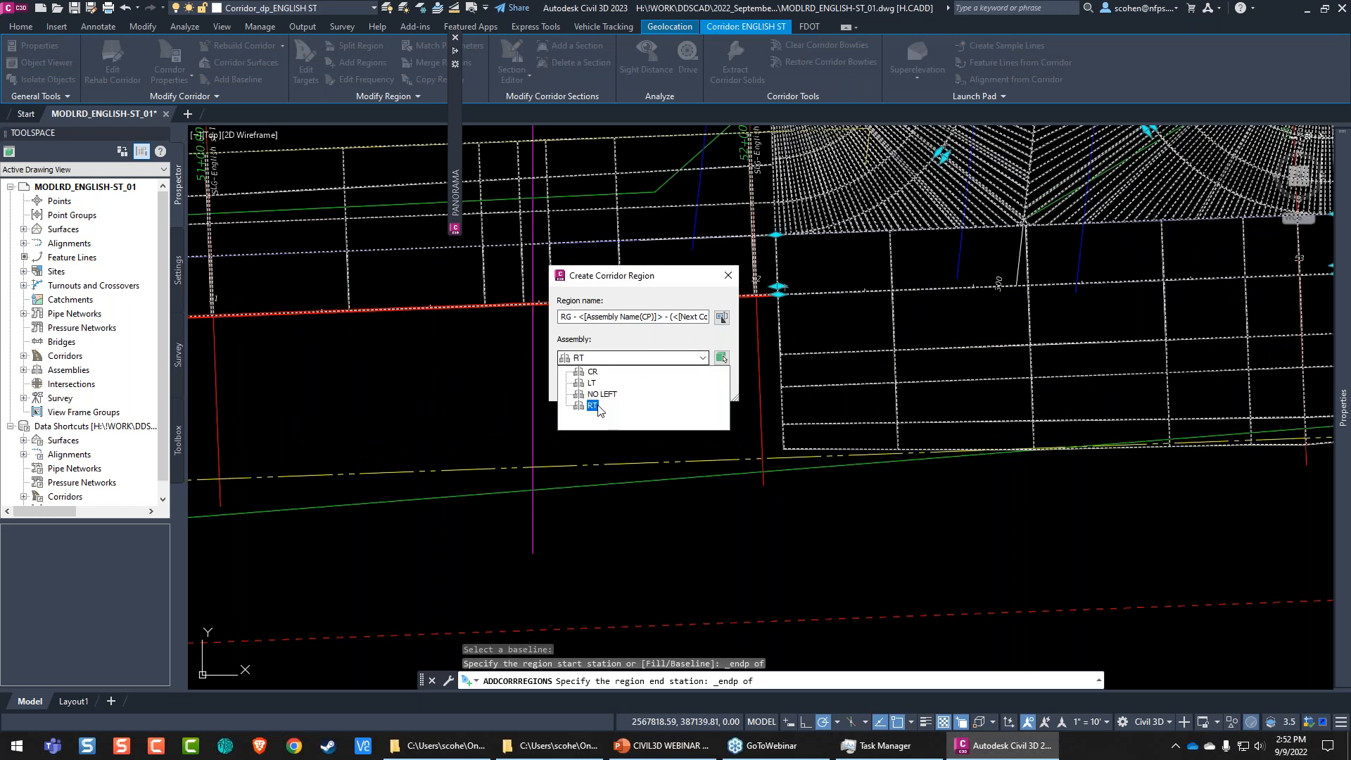
left_click(594, 406)
left_click(595, 389)
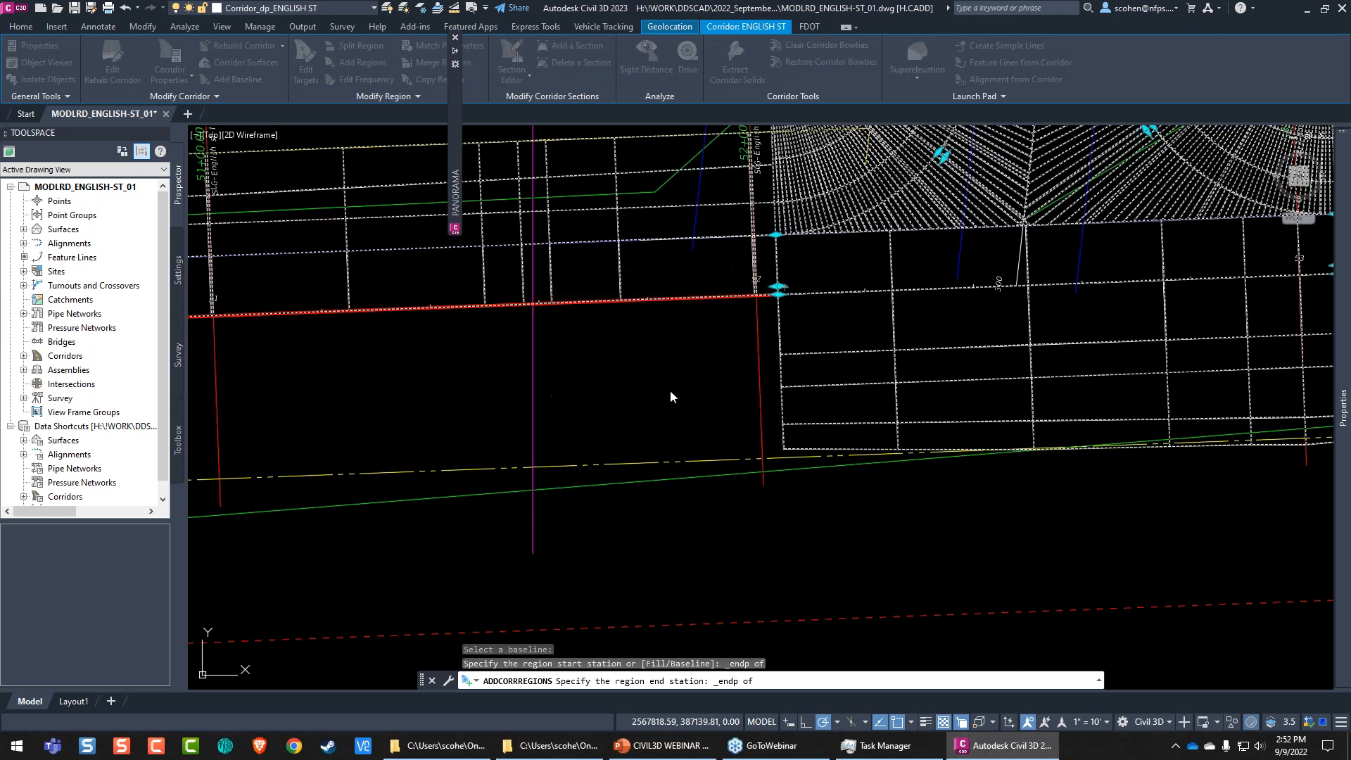
Step: Set all surface targets of the RT region to EG_English and enlarge the target mapping window
left_click(651, 299)
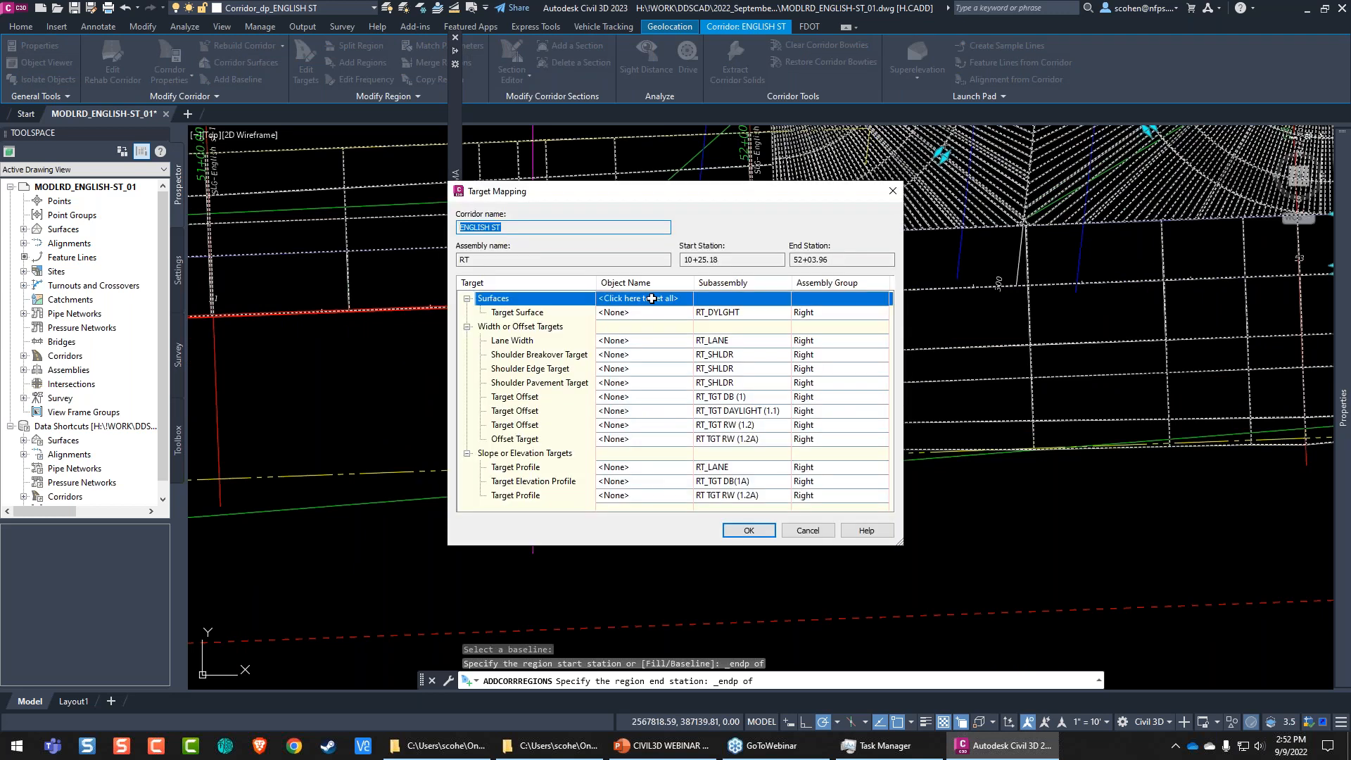
left_click(565, 340)
left_click(670, 454)
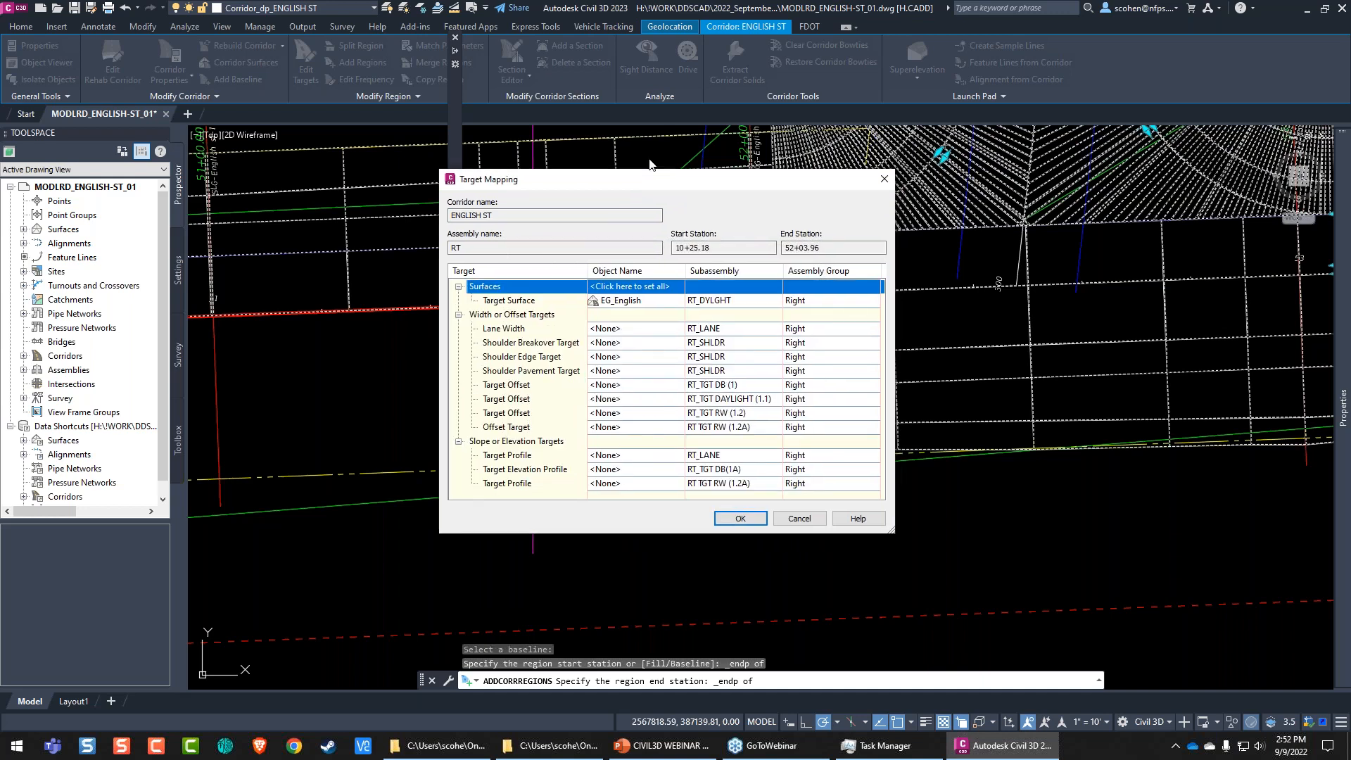
left_click_drag(650, 164, 536, 34)
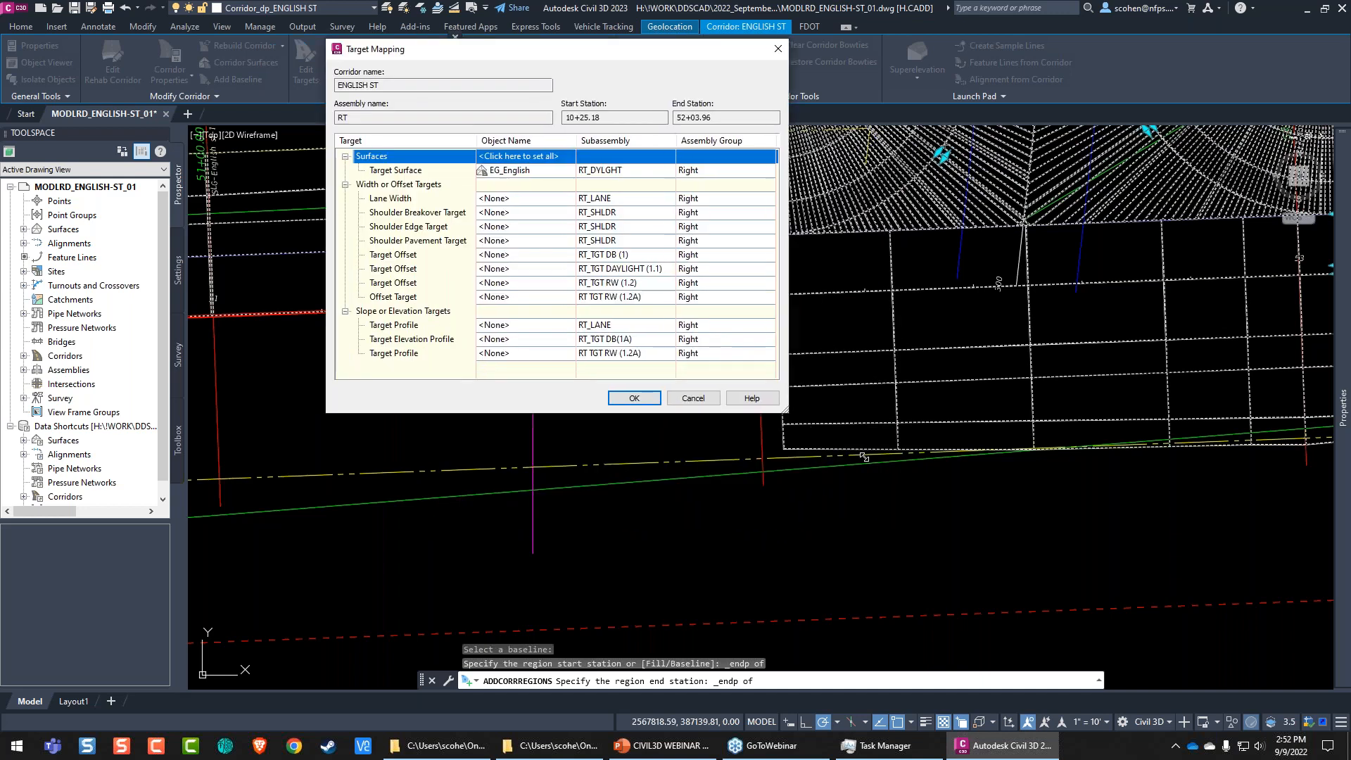
left_click_drag(786, 411, 1014, 504)
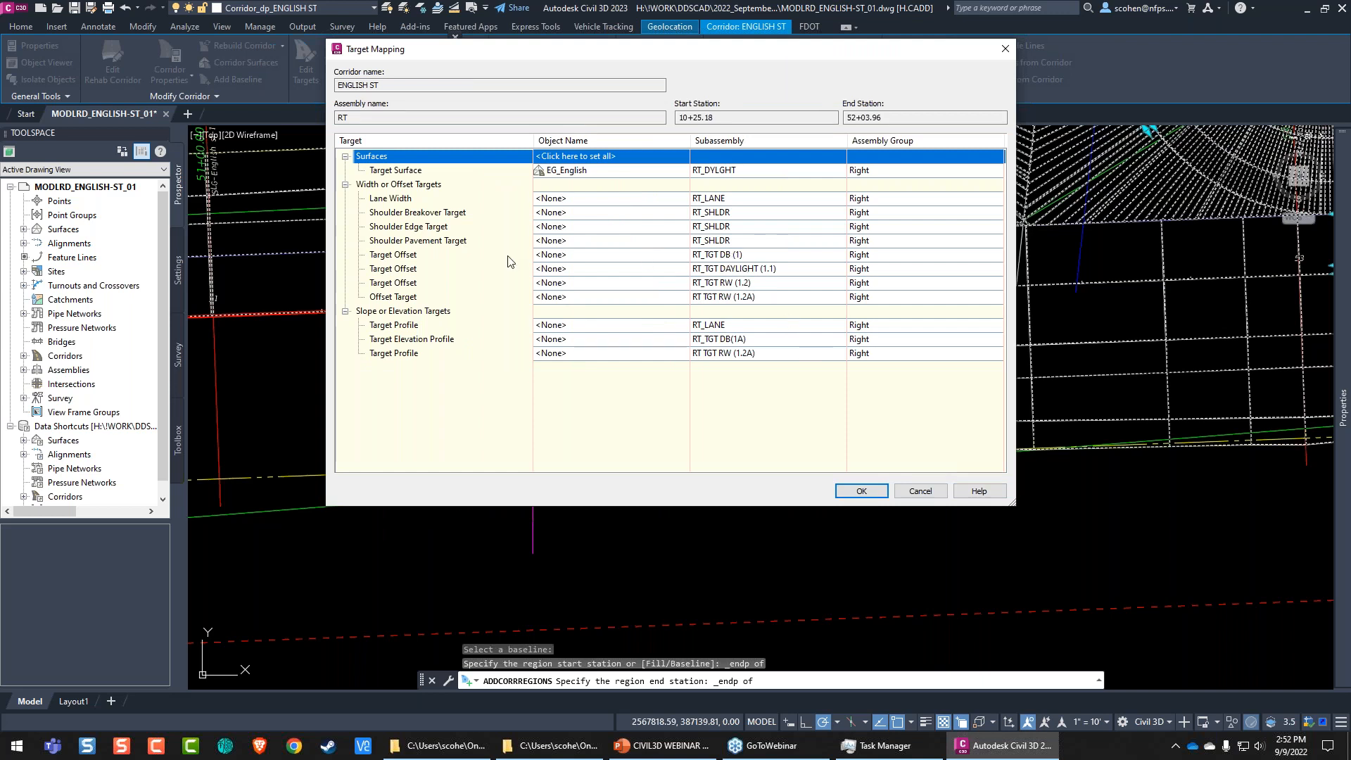
Step: Target the RT_TGT DB(1A) elevation profile to the DB RT ENGLISH feature line picked from the drawing, and finish adding the region
left_click(400, 257)
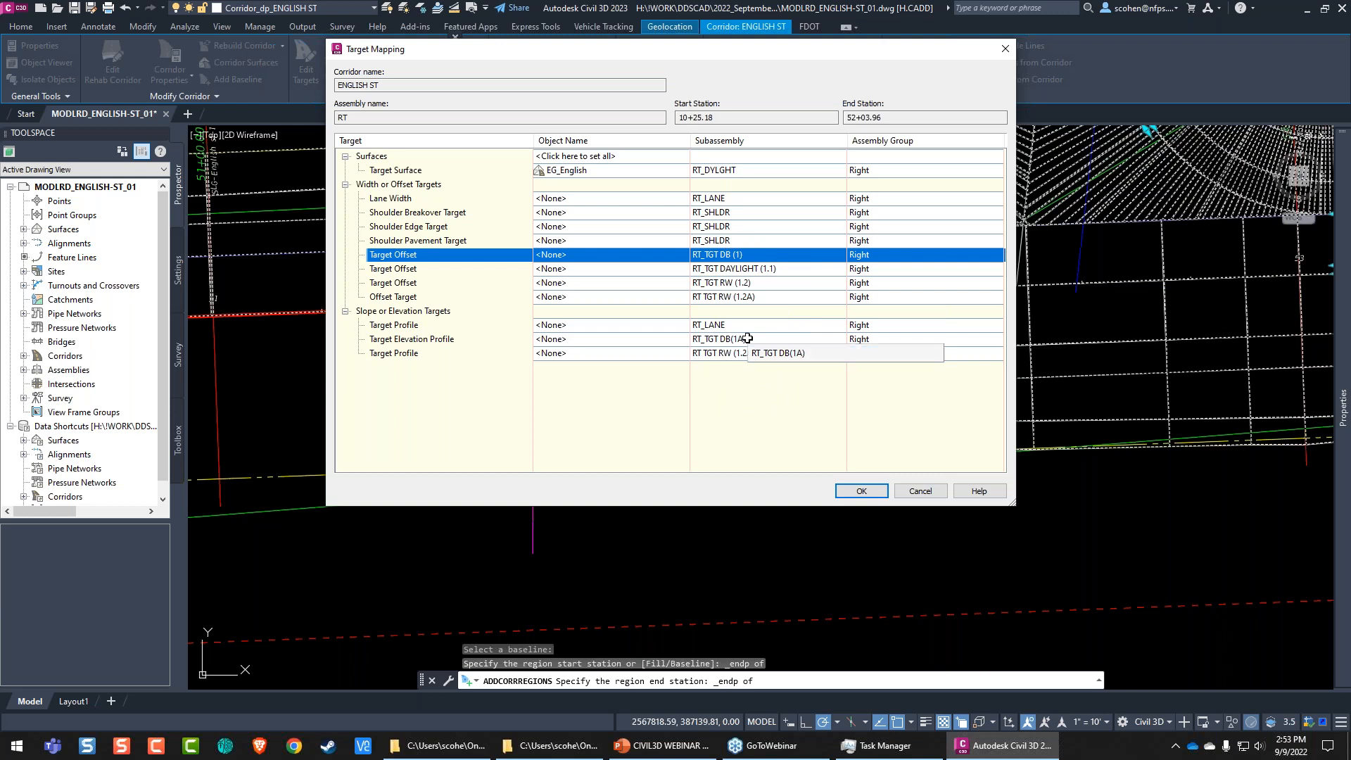
left_click(416, 340)
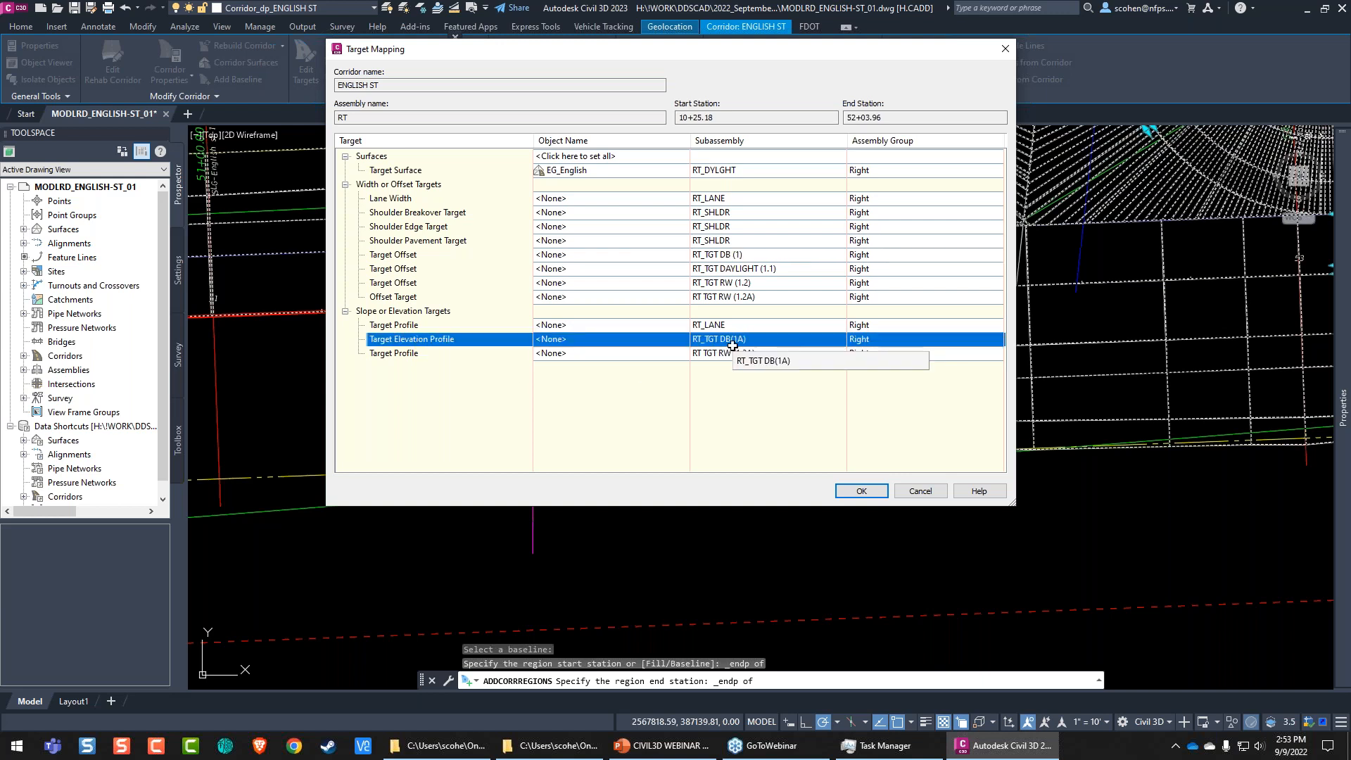
left_click(572, 338)
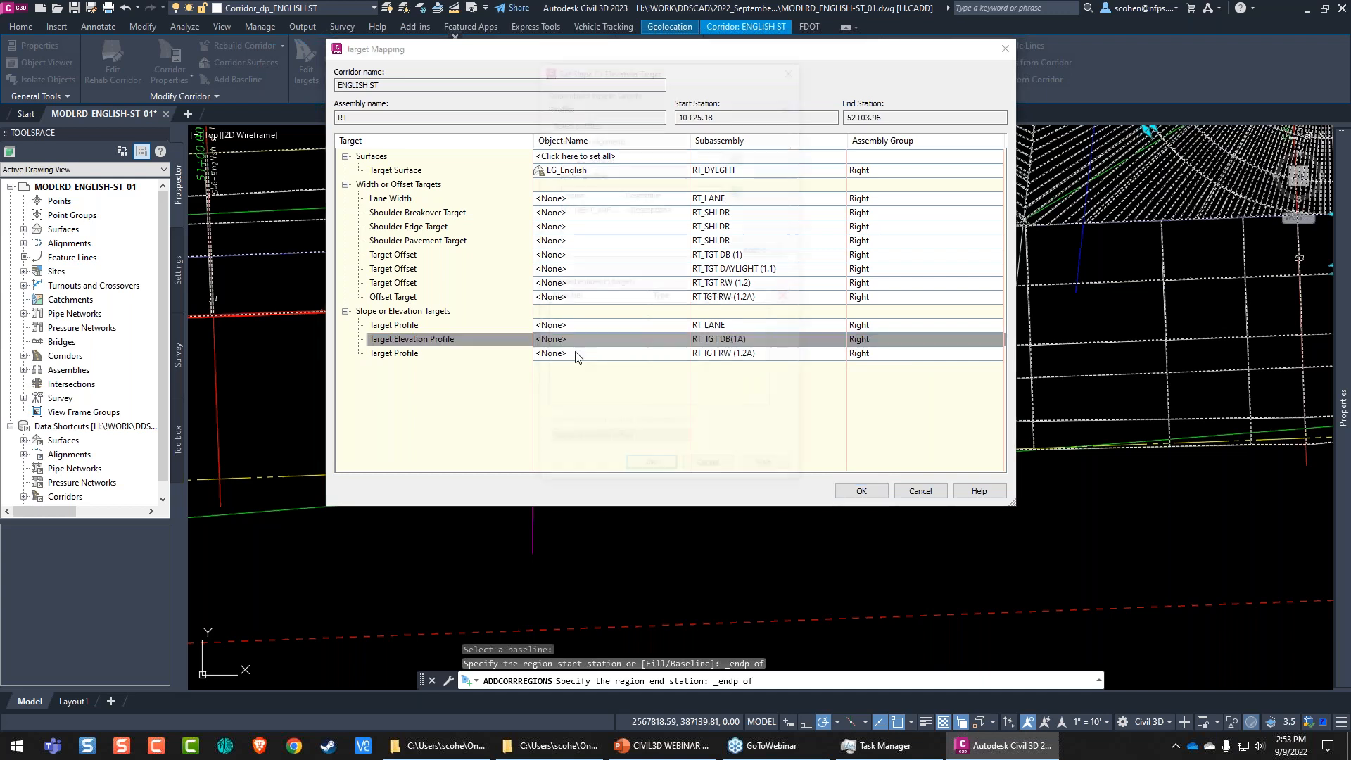
left_click(634, 200)
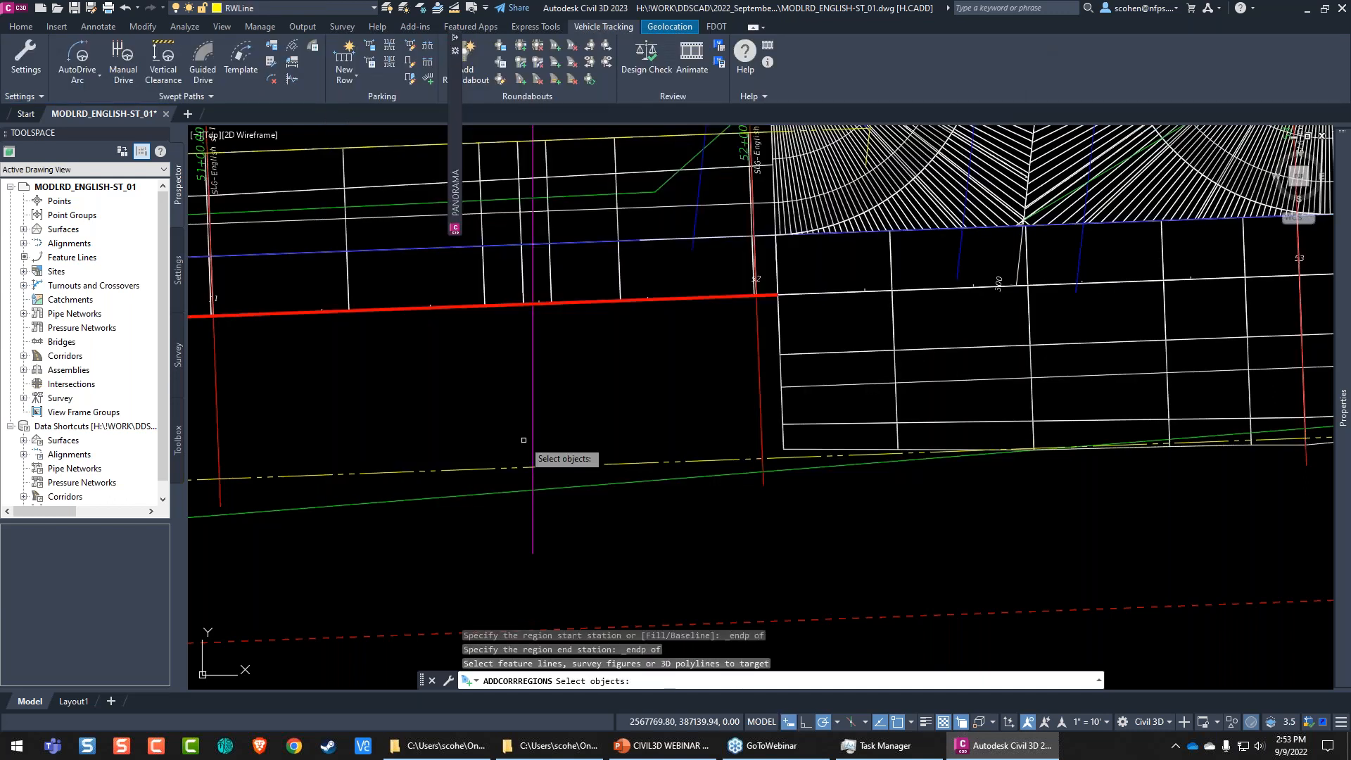
scroll(524, 440, "down", 3)
left_click(725, 442)
key("Return")
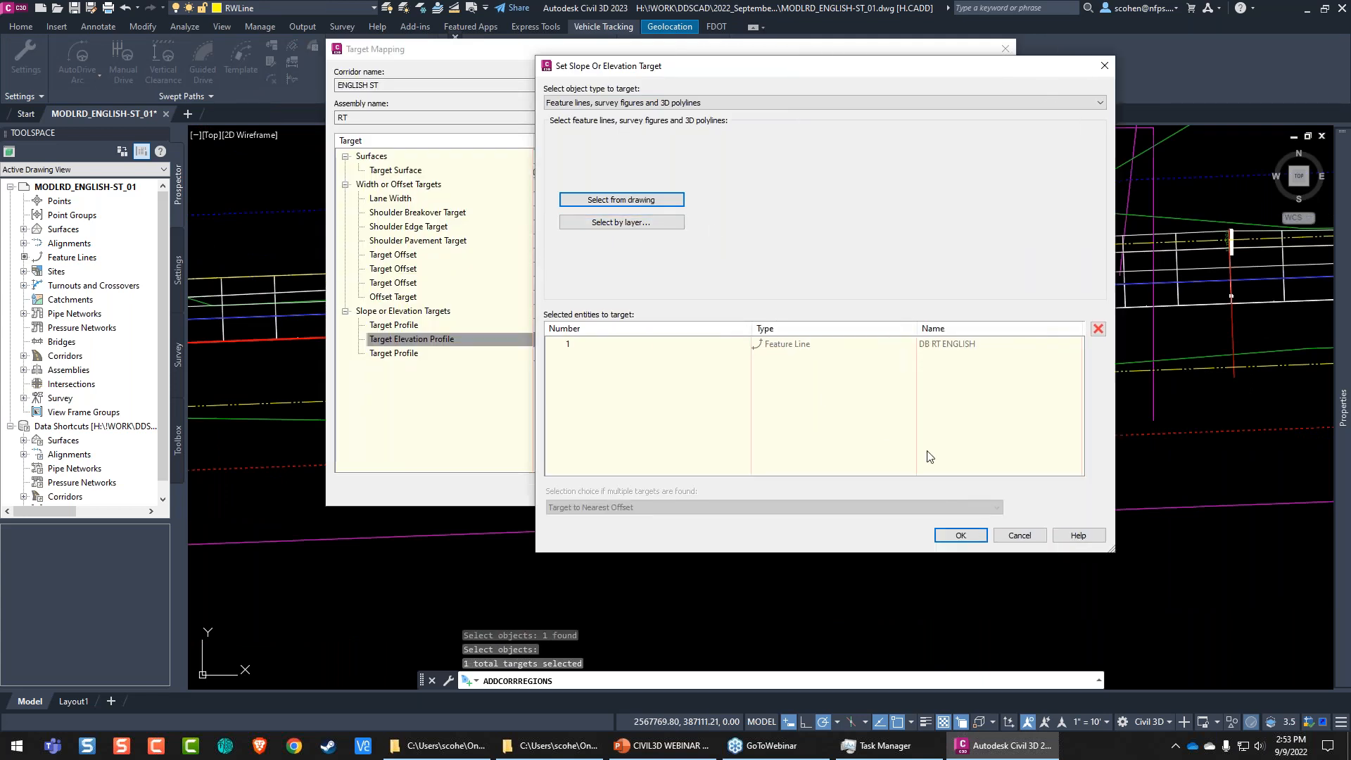
left_click(961, 528)
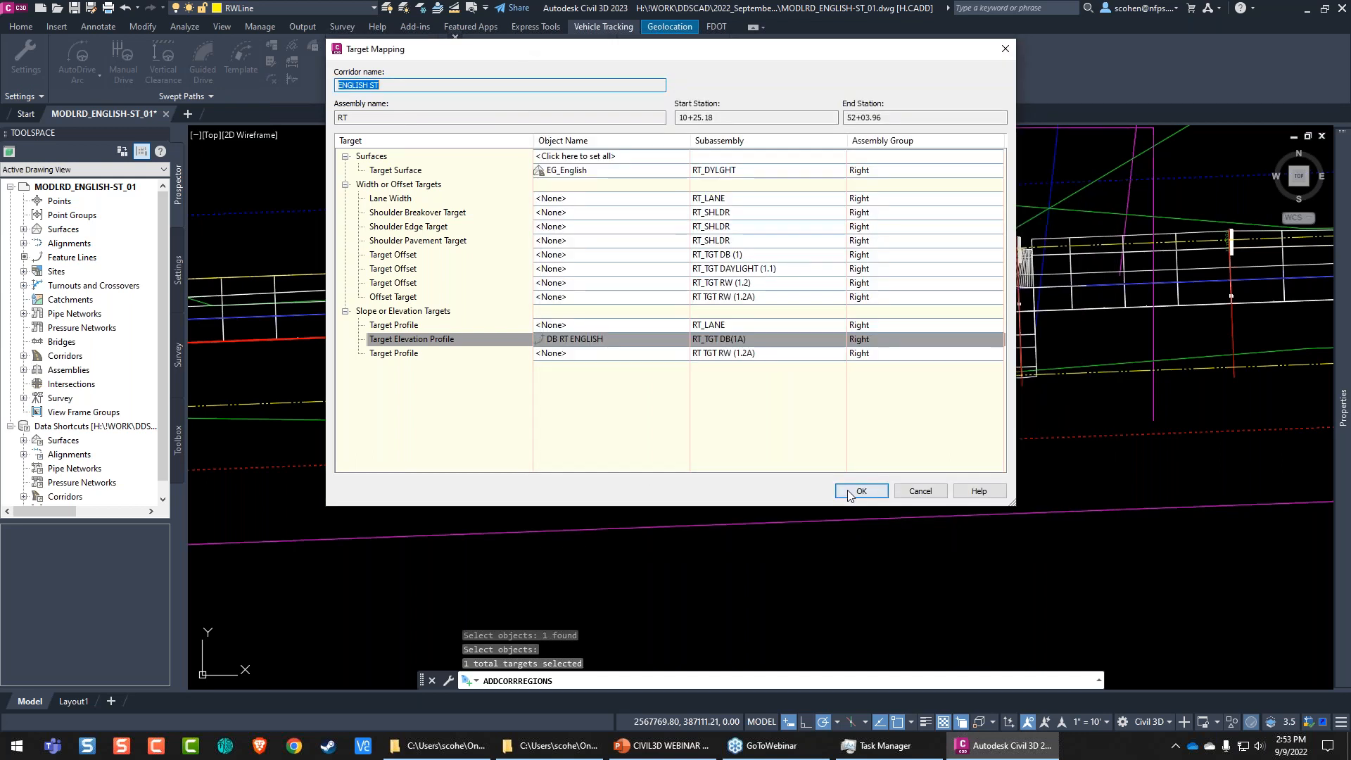
left_click(860, 492)
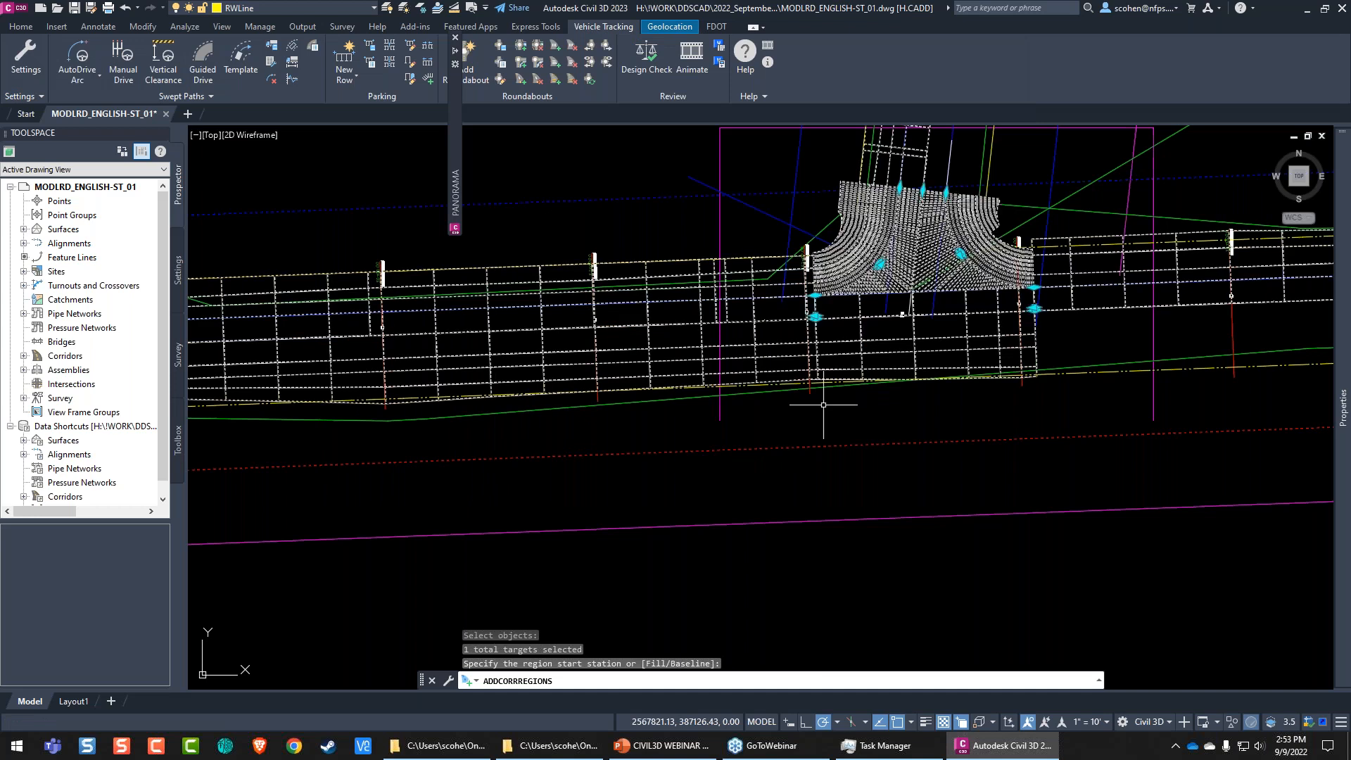
key("Escape")
Step: Split the right-side RT region at about stations 49+50.63 and 50+99.52 to isolate a short middle region
middle_click_drag(204, 422, 848, 461)
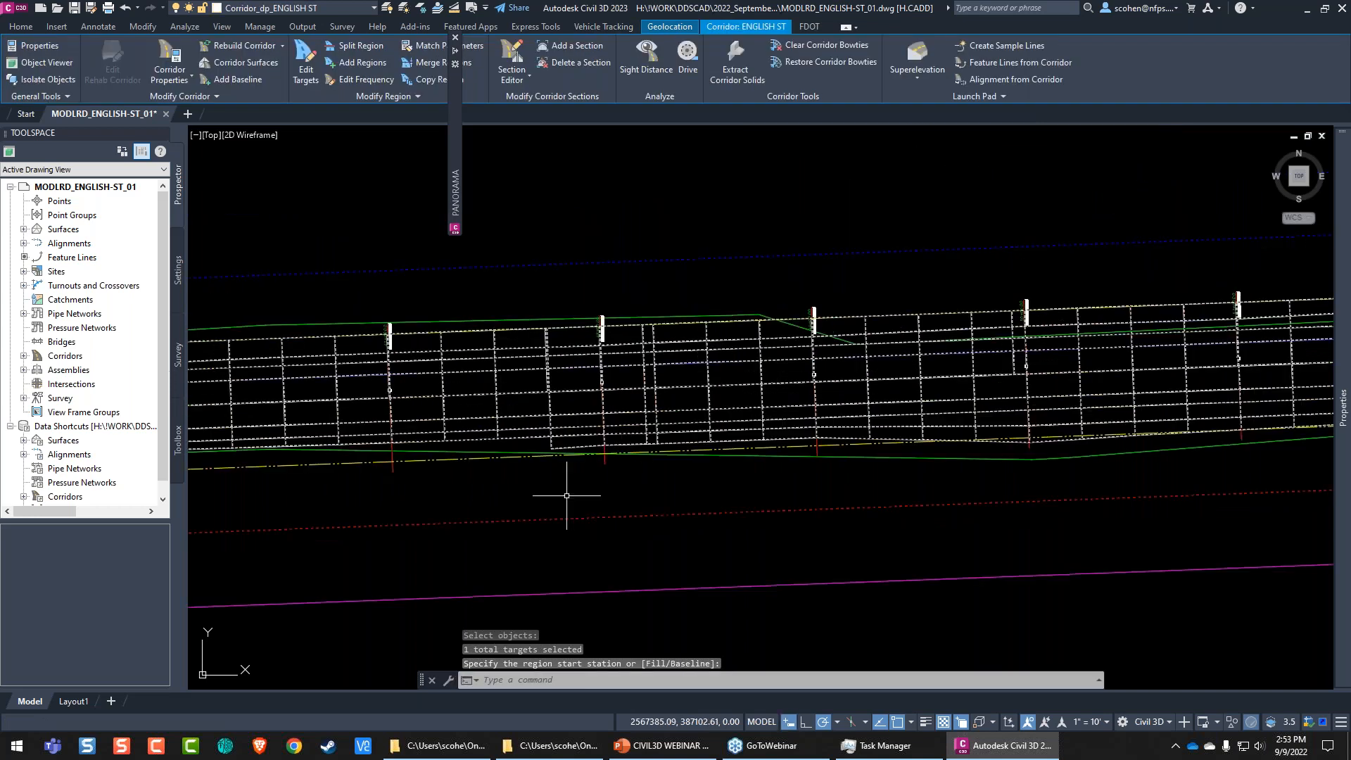
scroll(723, 451, "up", 4)
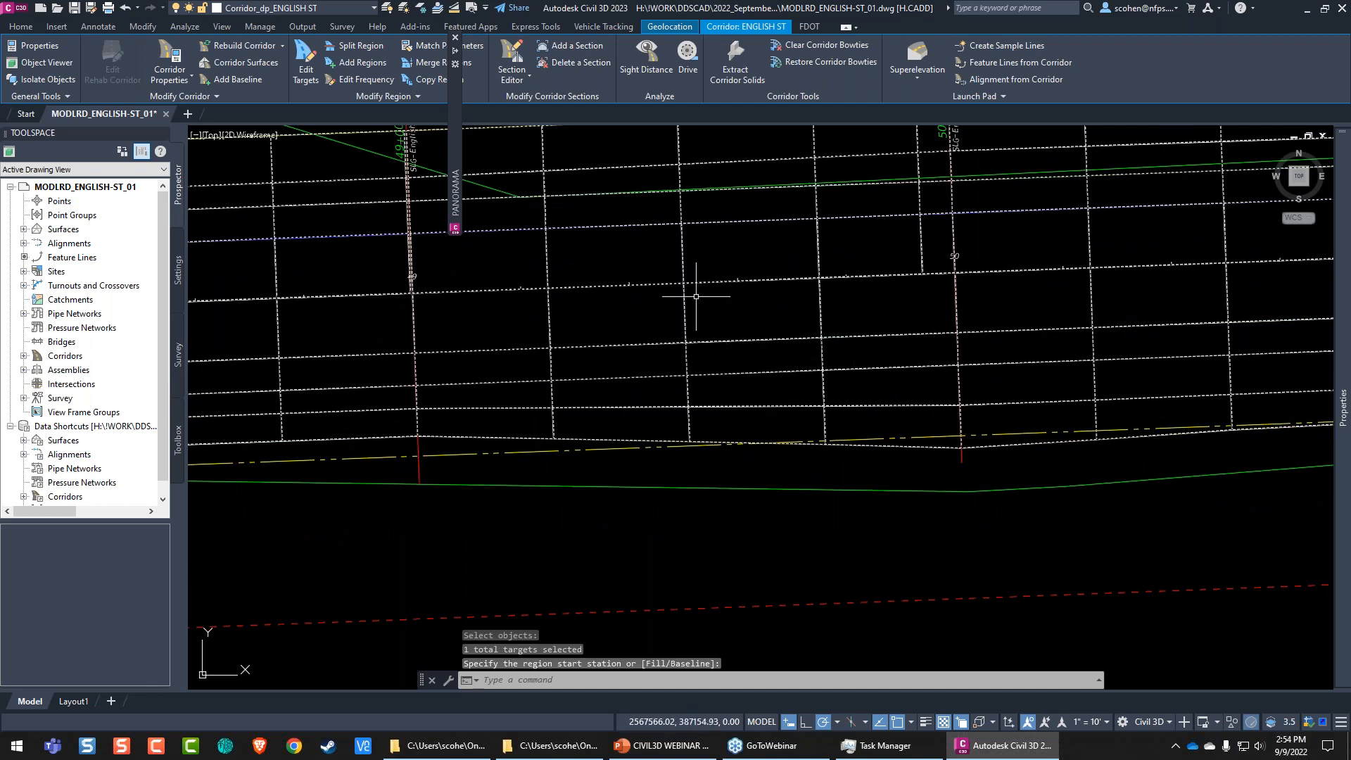
left_click(367, 48)
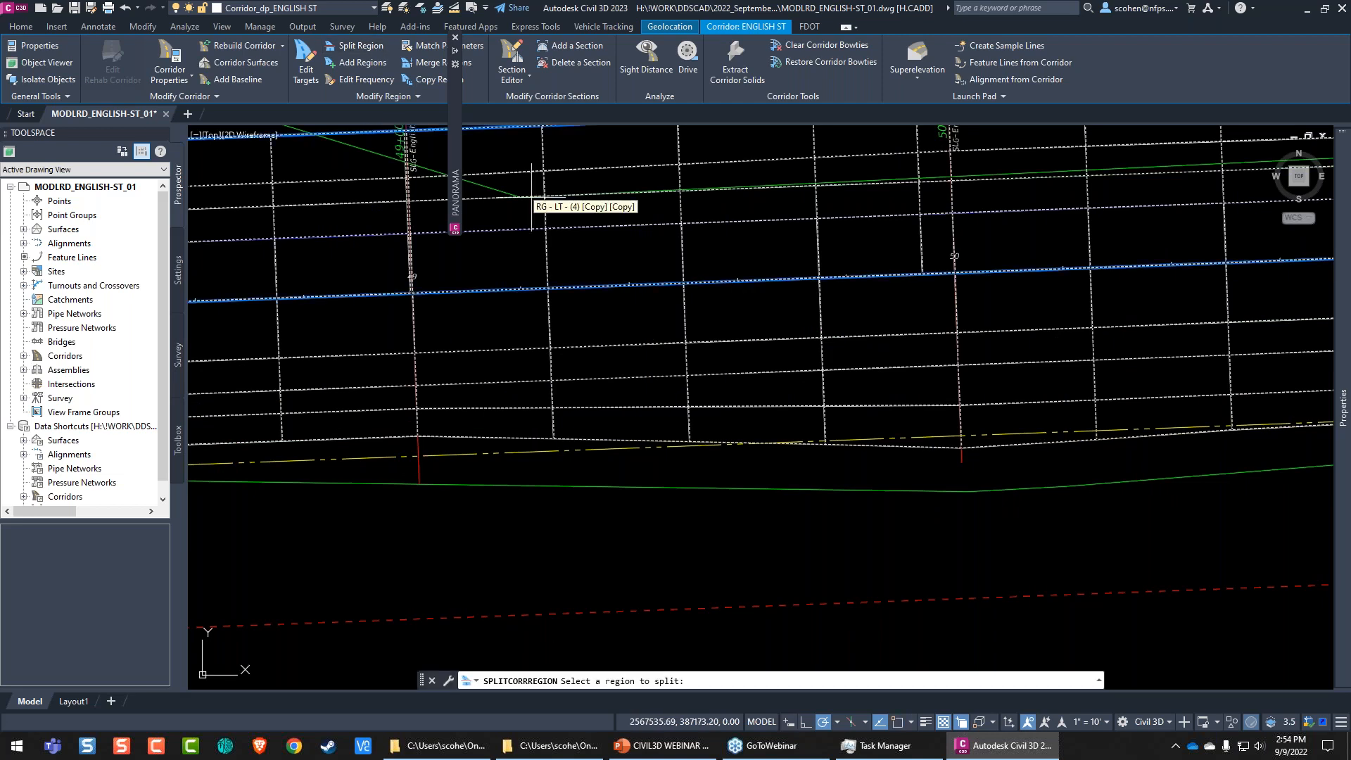
middle_click_drag(955, 278, 843, 482)
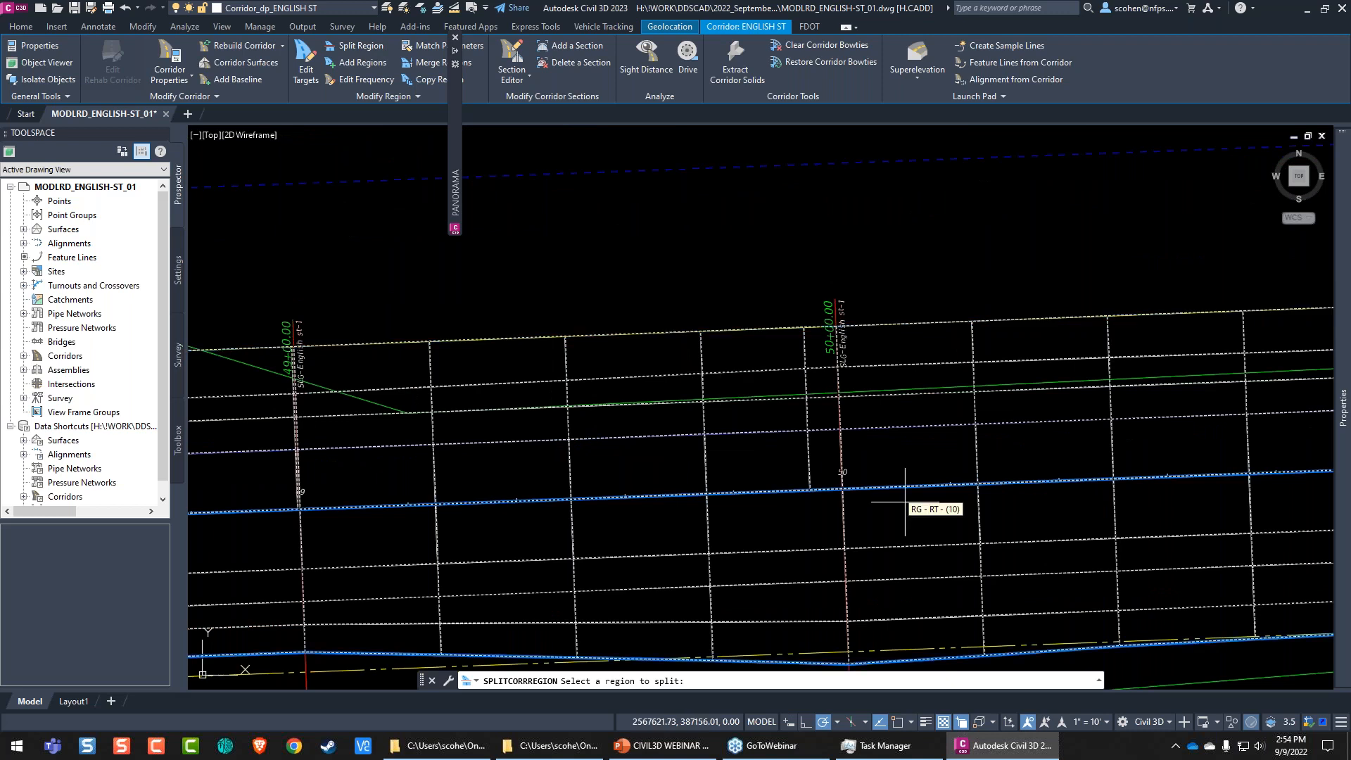
middle_click_drag(906, 501, 793, 257)
left_click(767, 261)
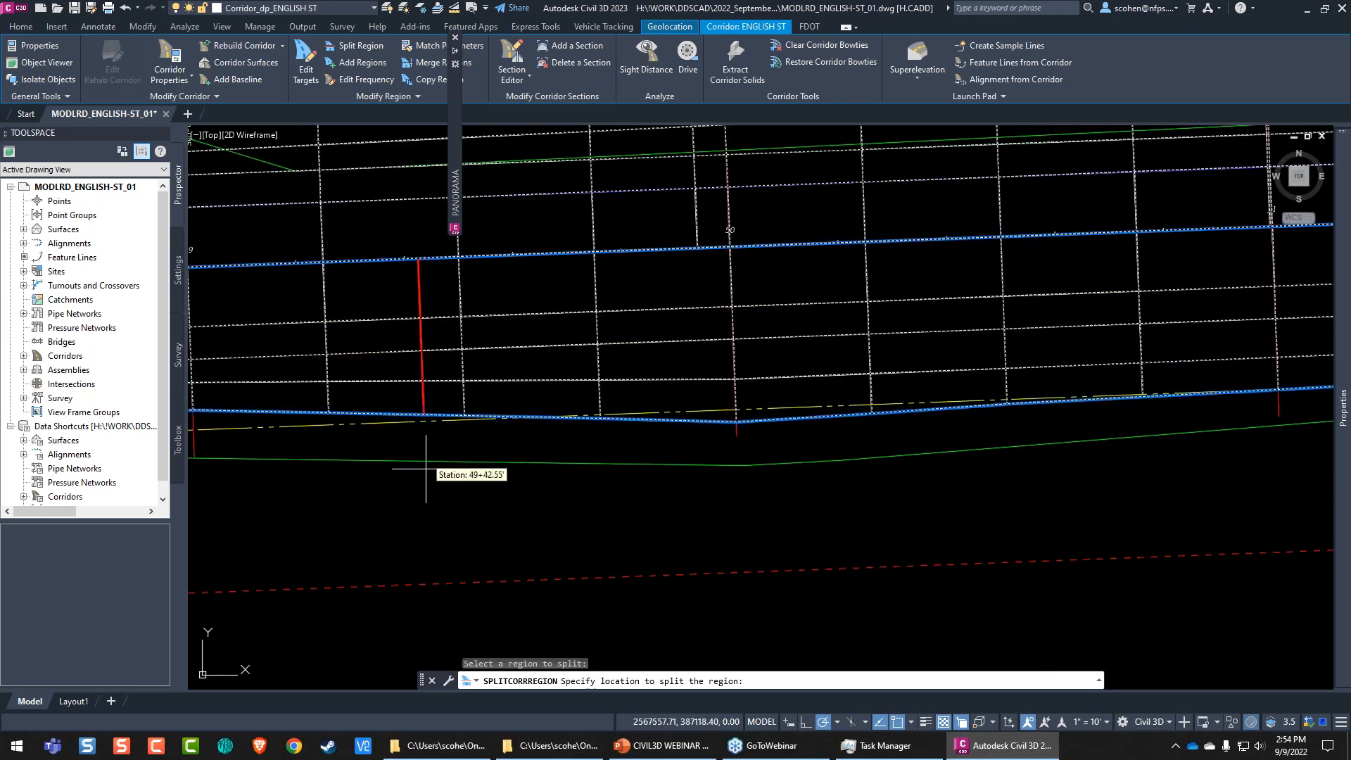
left_click(468, 445)
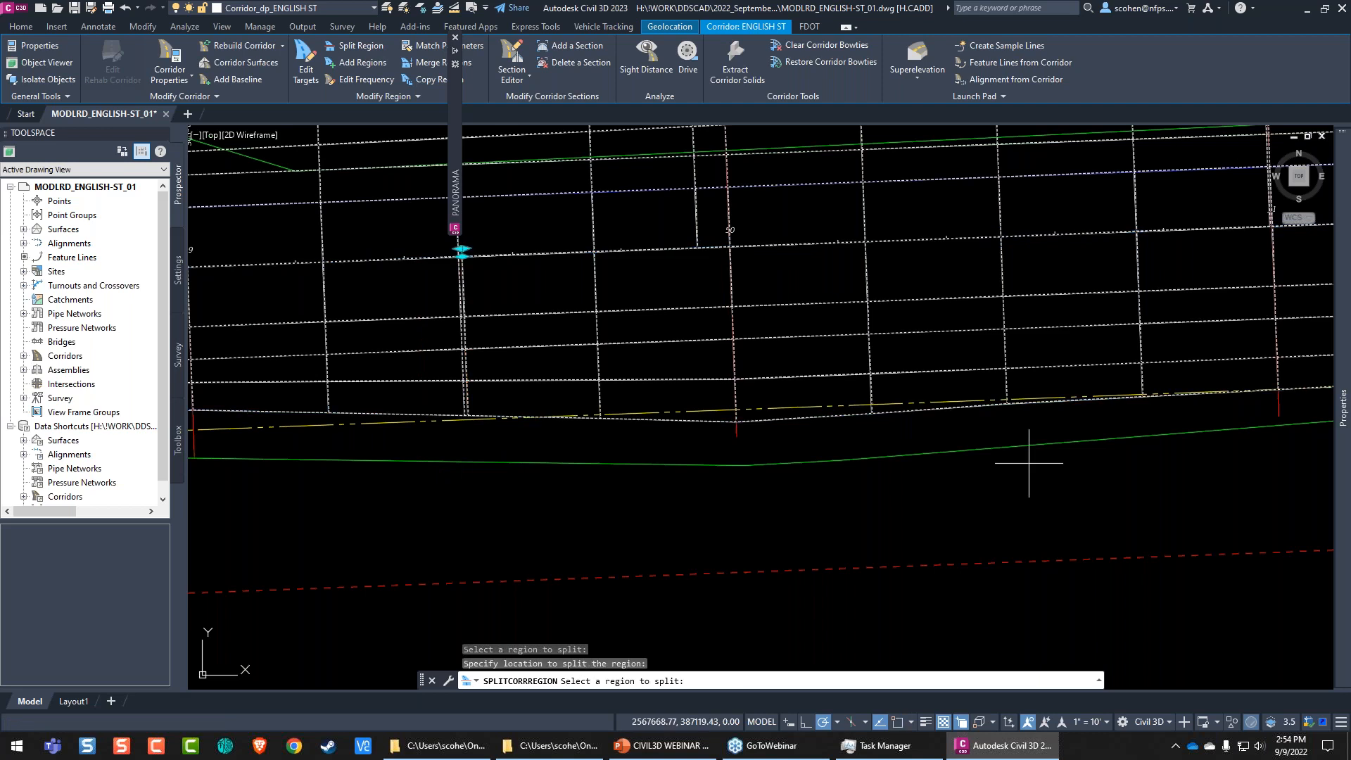
left_click(1029, 463)
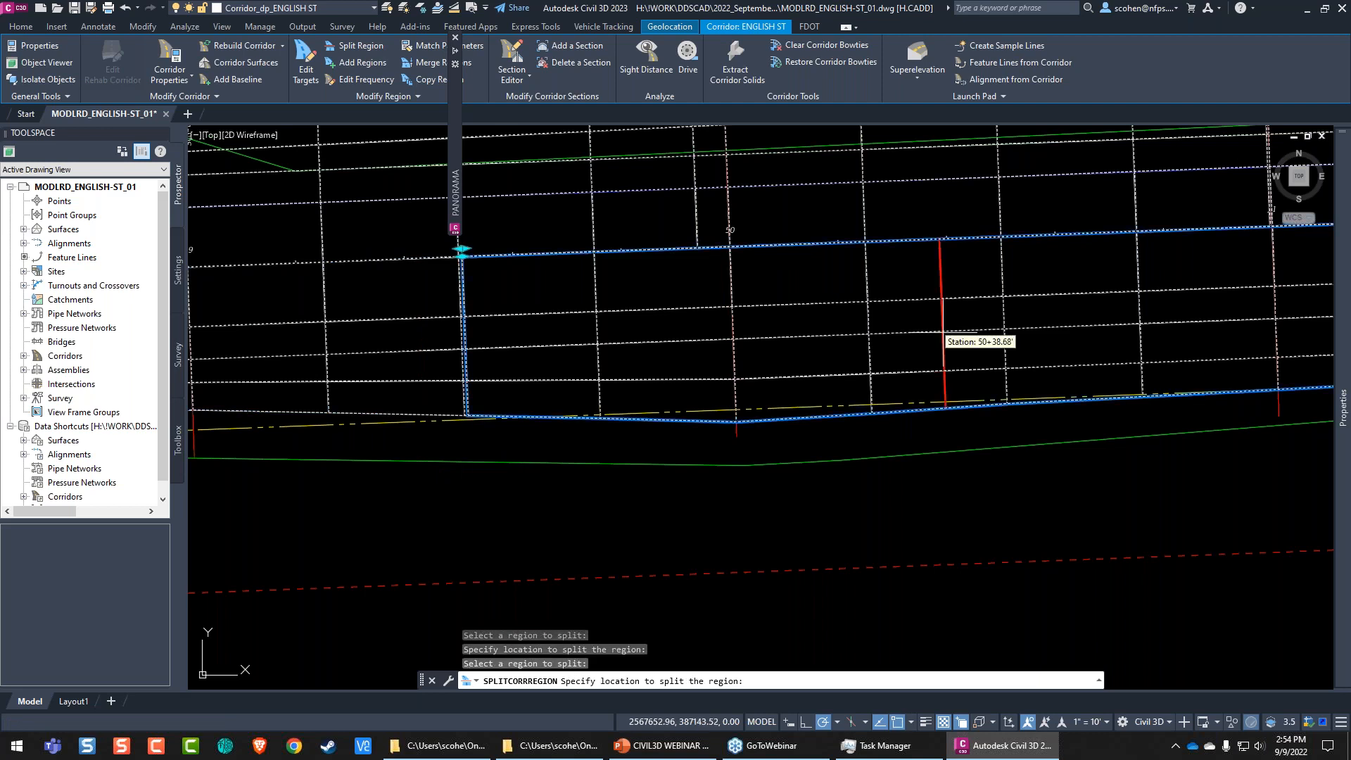
left_click(1278, 448)
key("Escape")
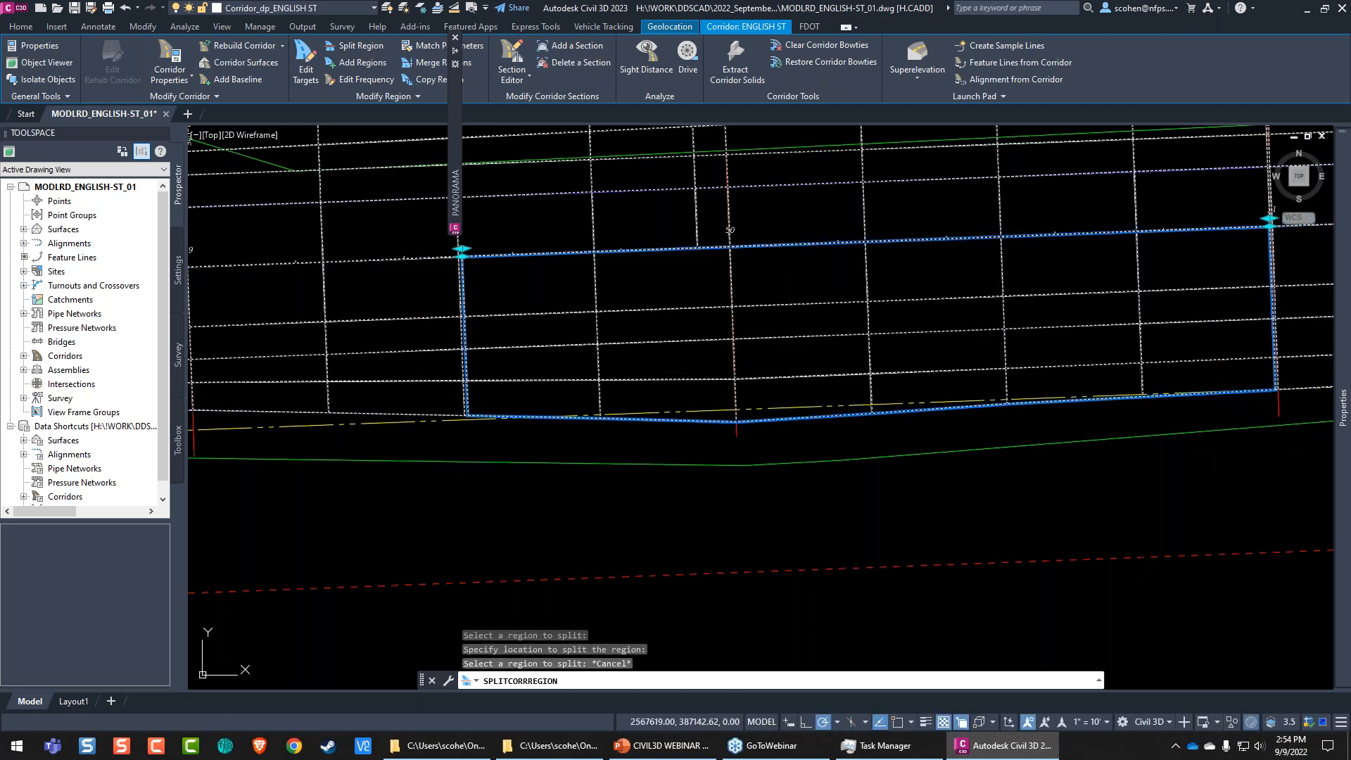
Step: Examine the offset and elevation targets of the middle split RT region, leave them unedited and clear the corridor selection
left_click(313, 80)
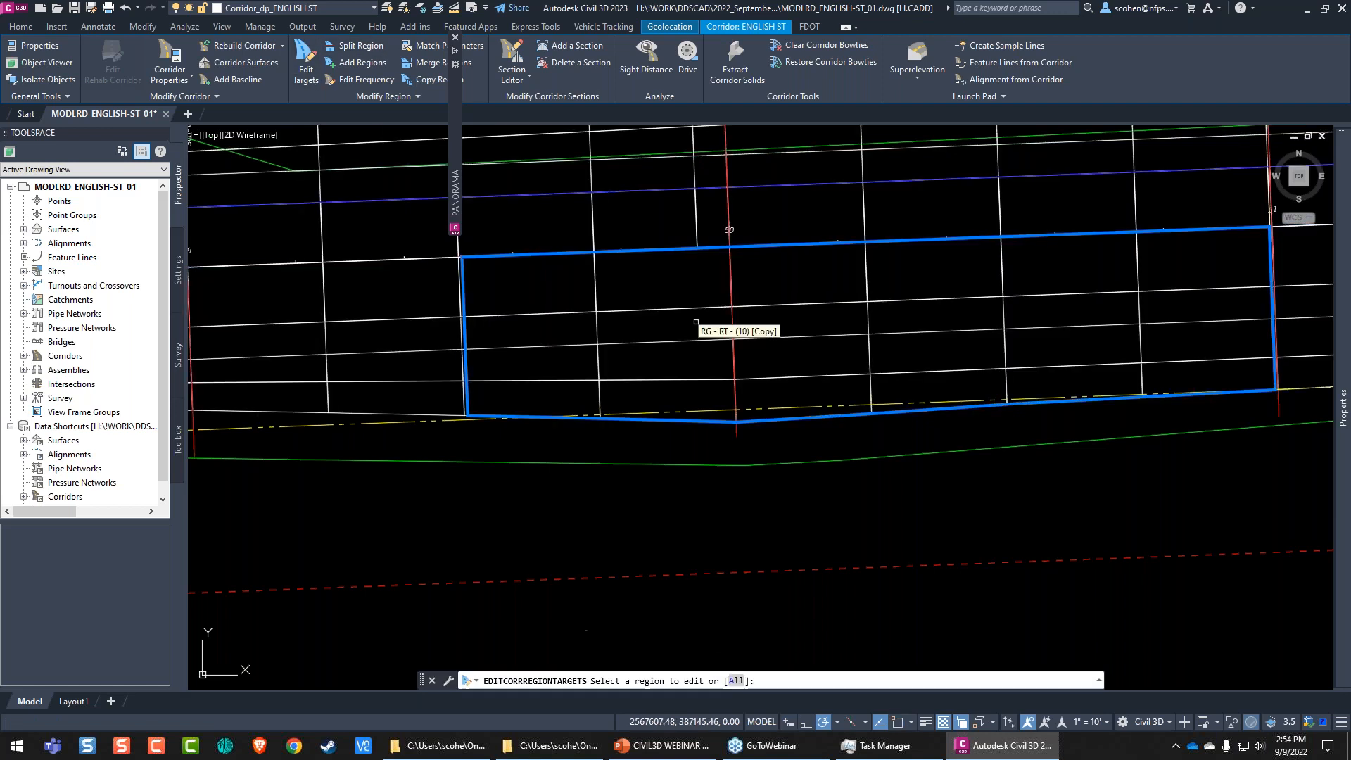
left_click(681, 278)
key("Return")
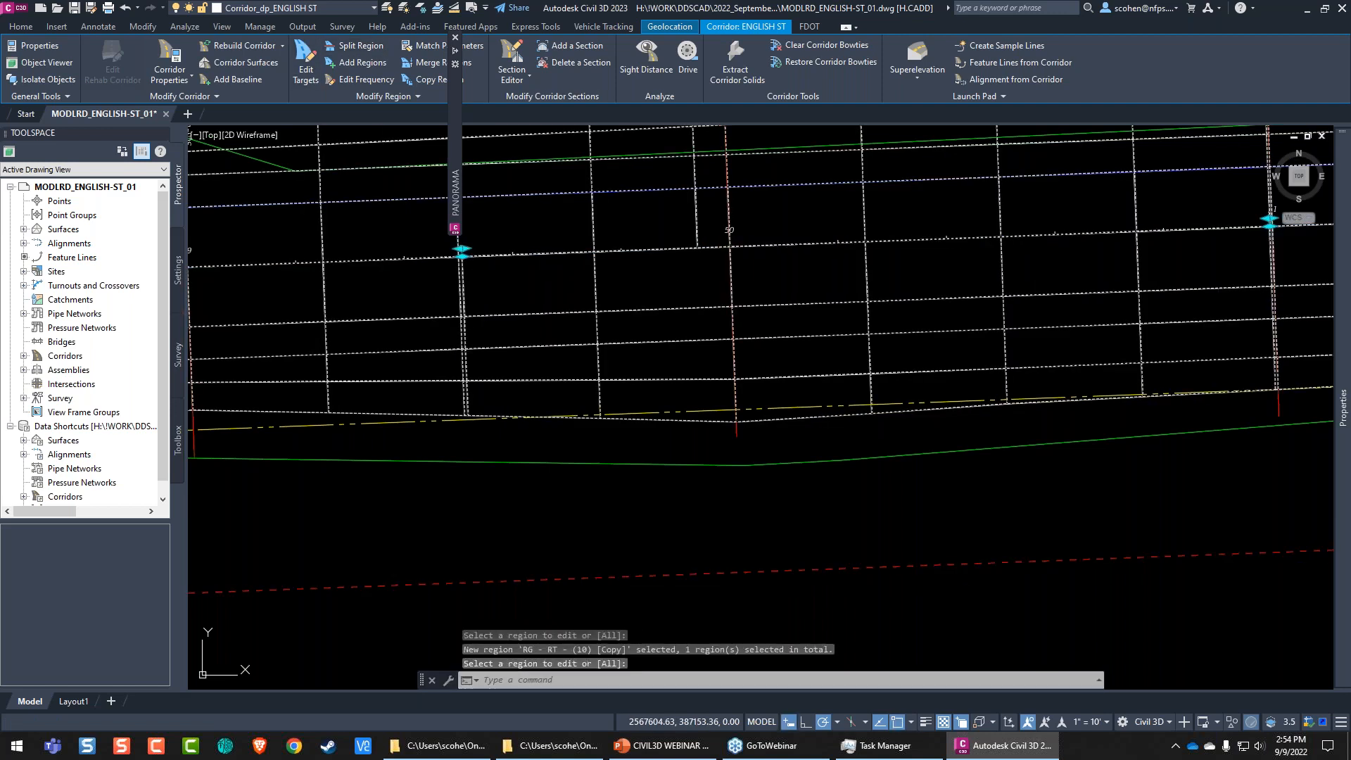
left_click_drag(7, 90, 948, 31)
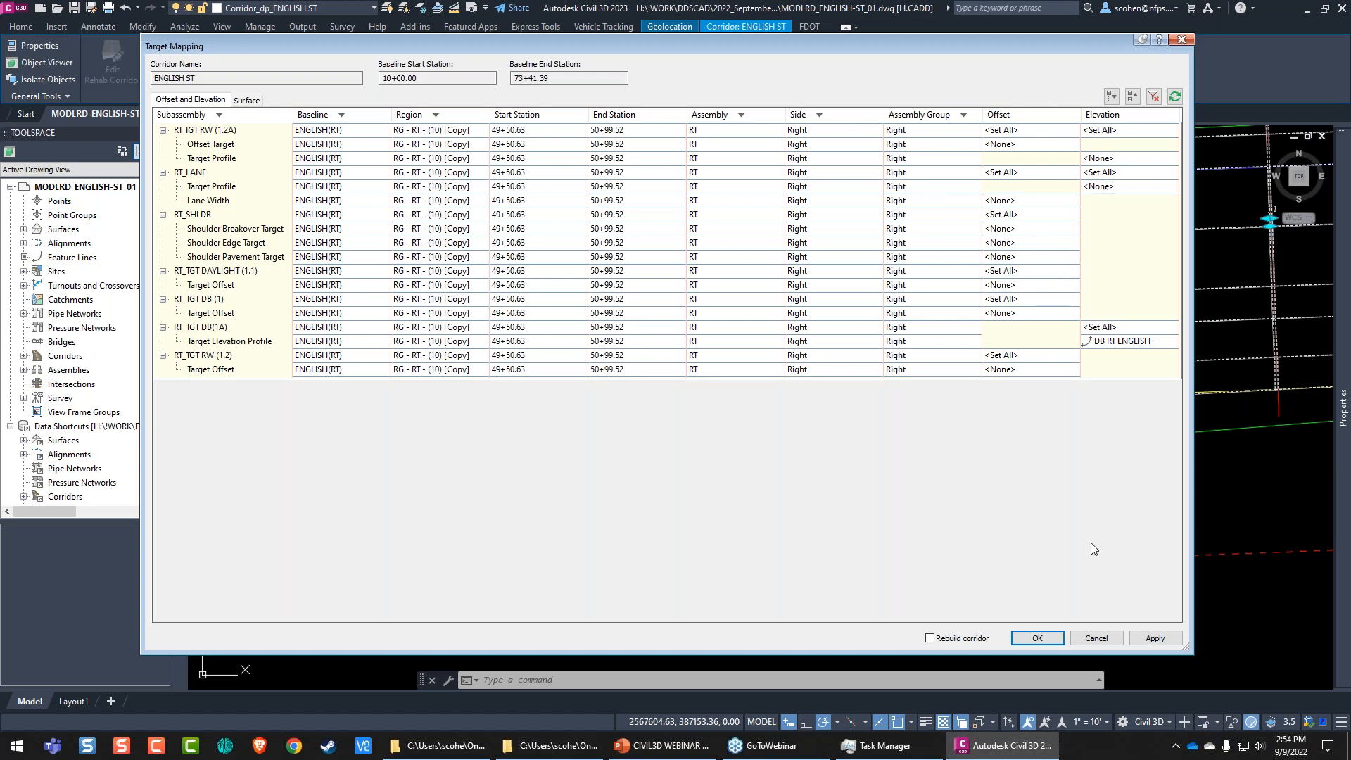
left_click(1095, 639)
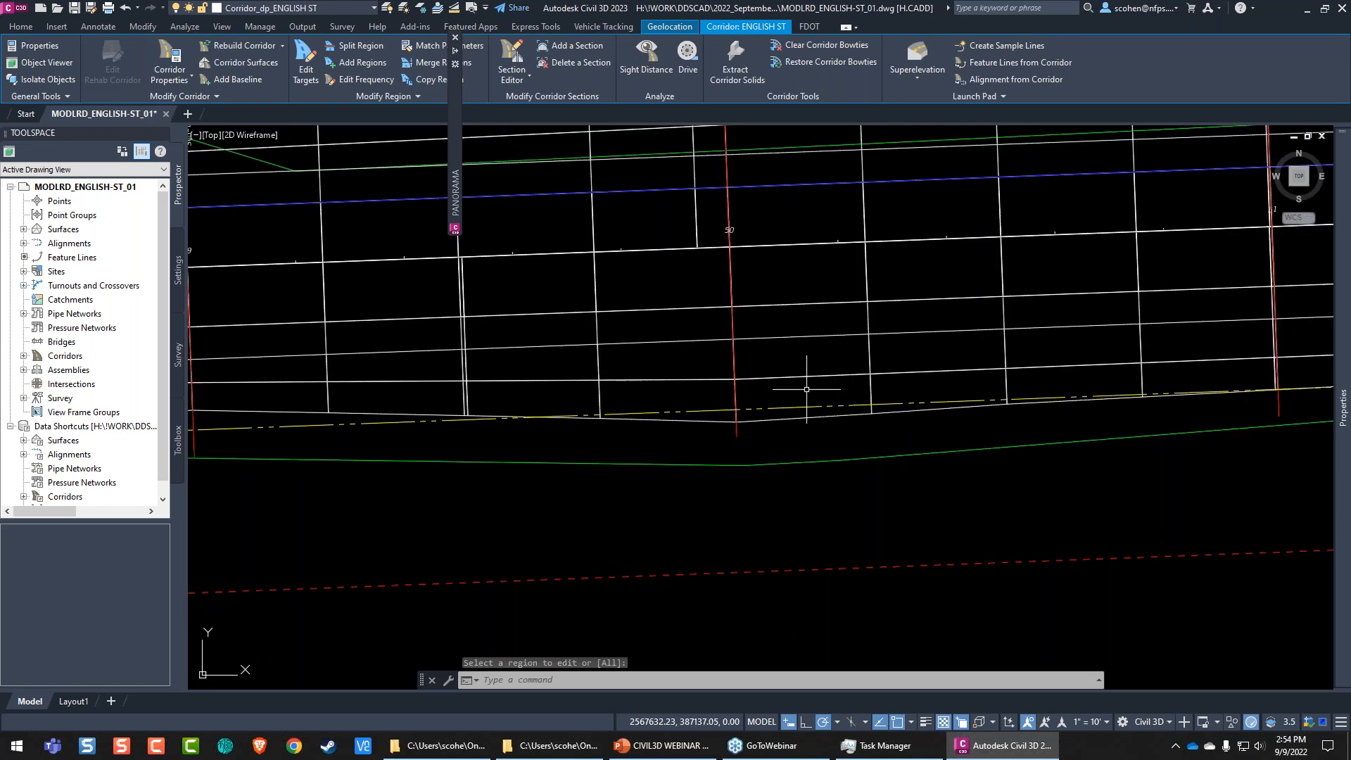
key("Escape")
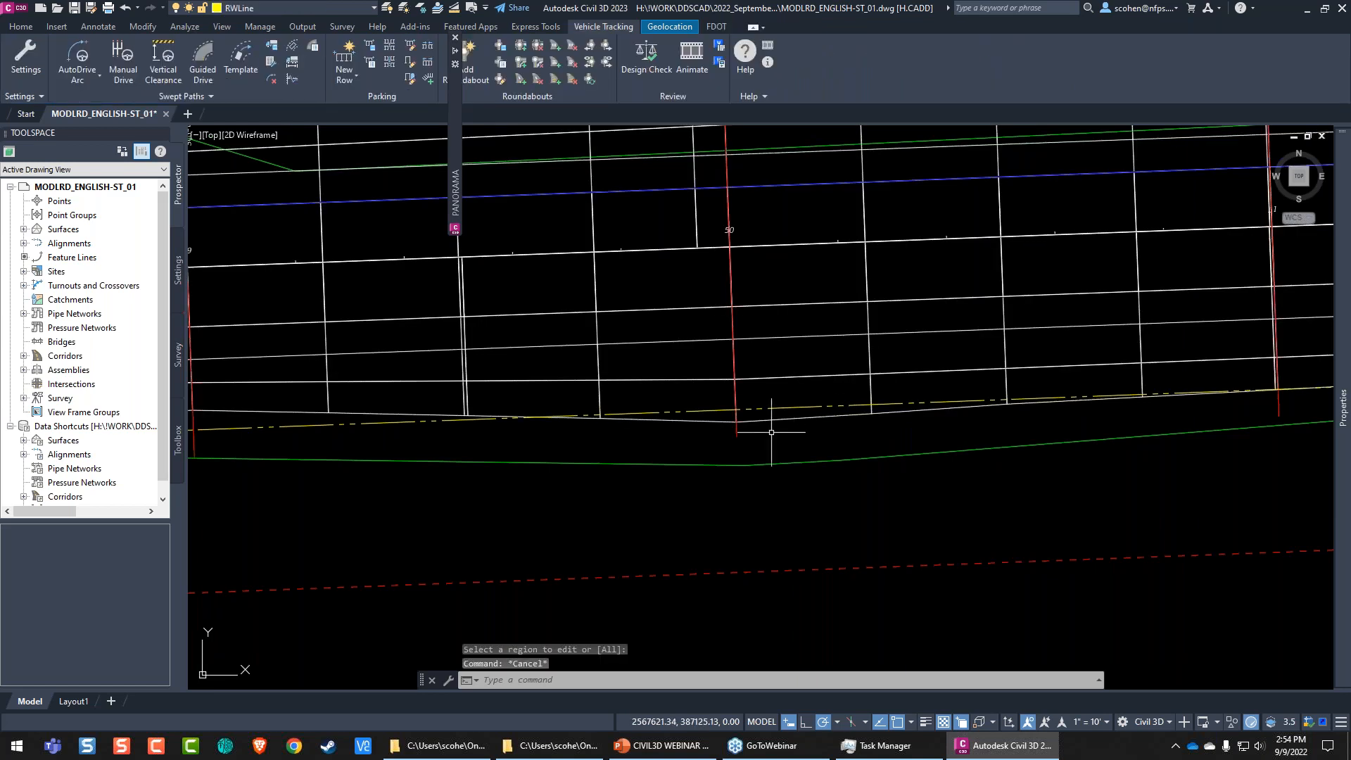
key("Escape")
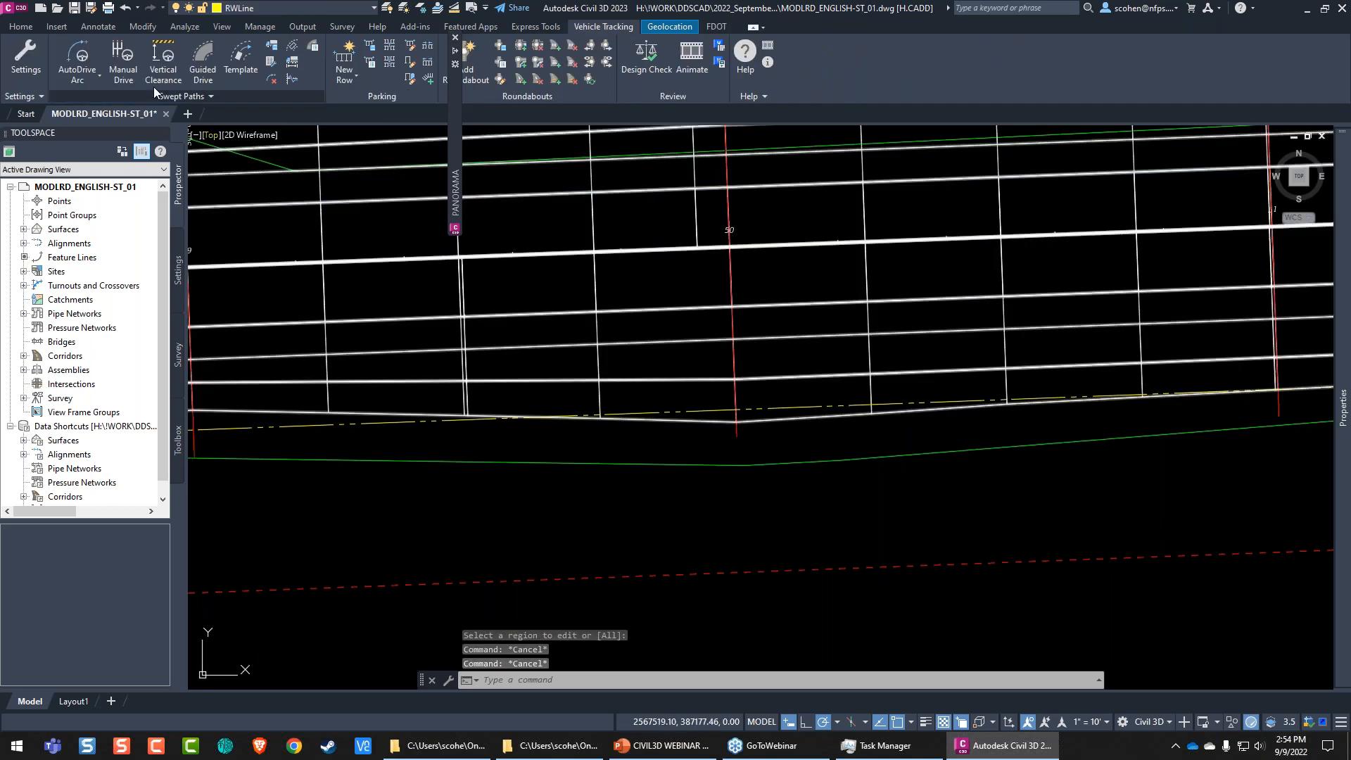
Step: Open the drawing MODLRD_FUTCH_01.dwg from the Roadway folder in H.CADD of project L210315FUT
left_click(154, 86)
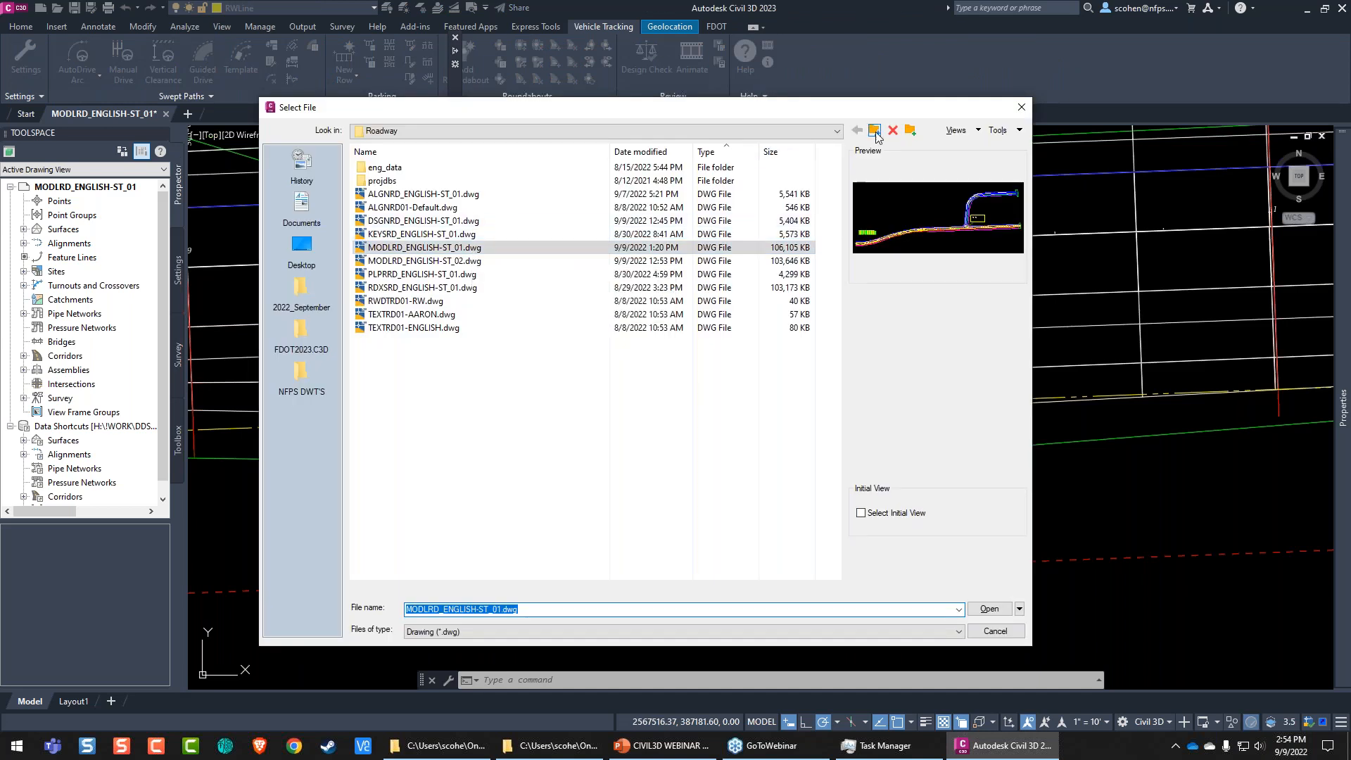
left_click(875, 134)
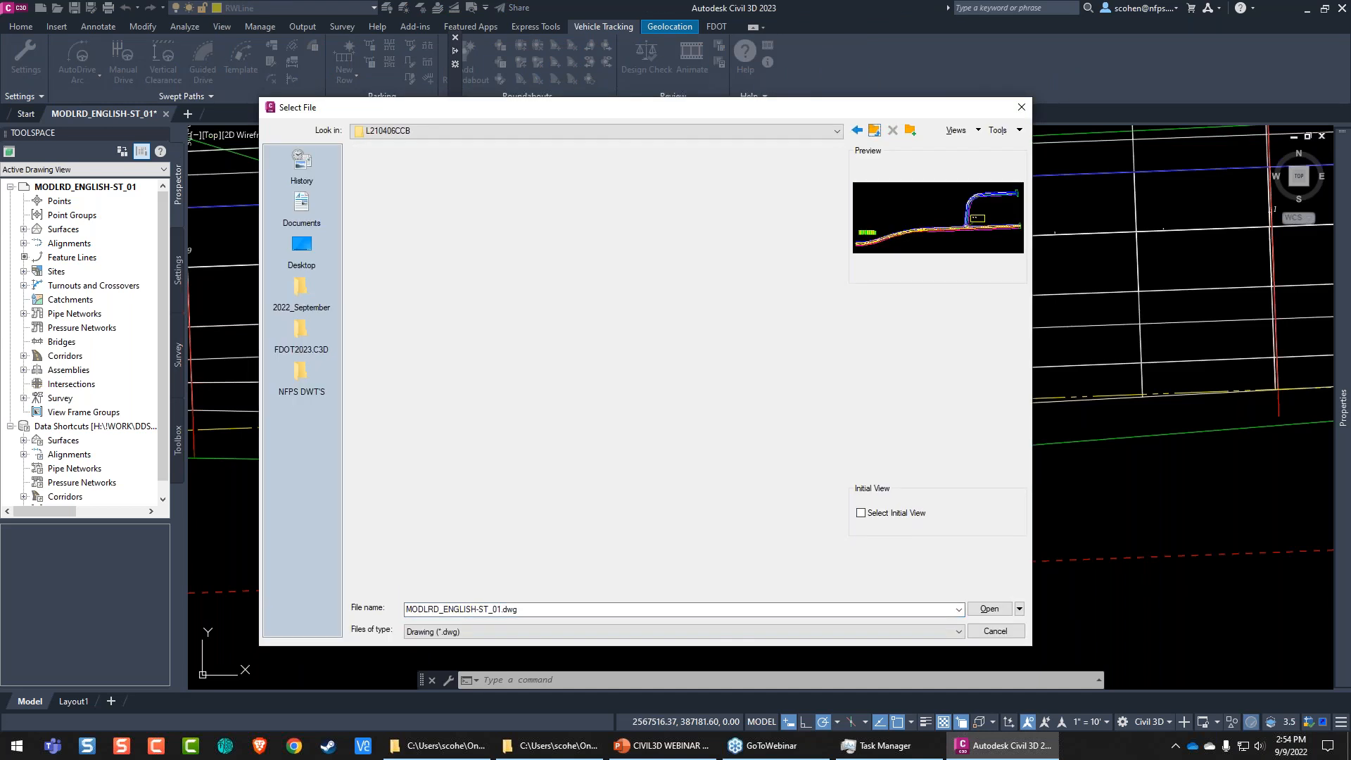
double_click(515, 194)
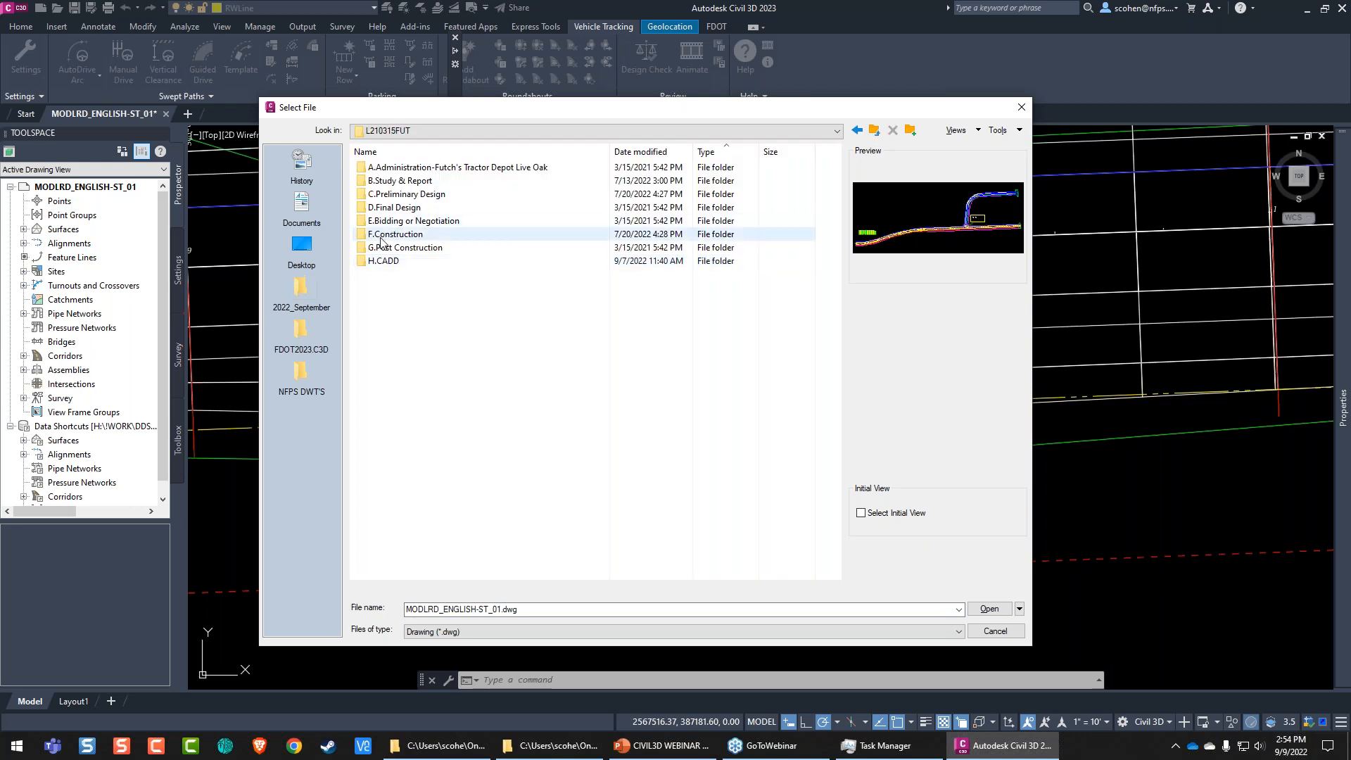
double_click(383, 261)
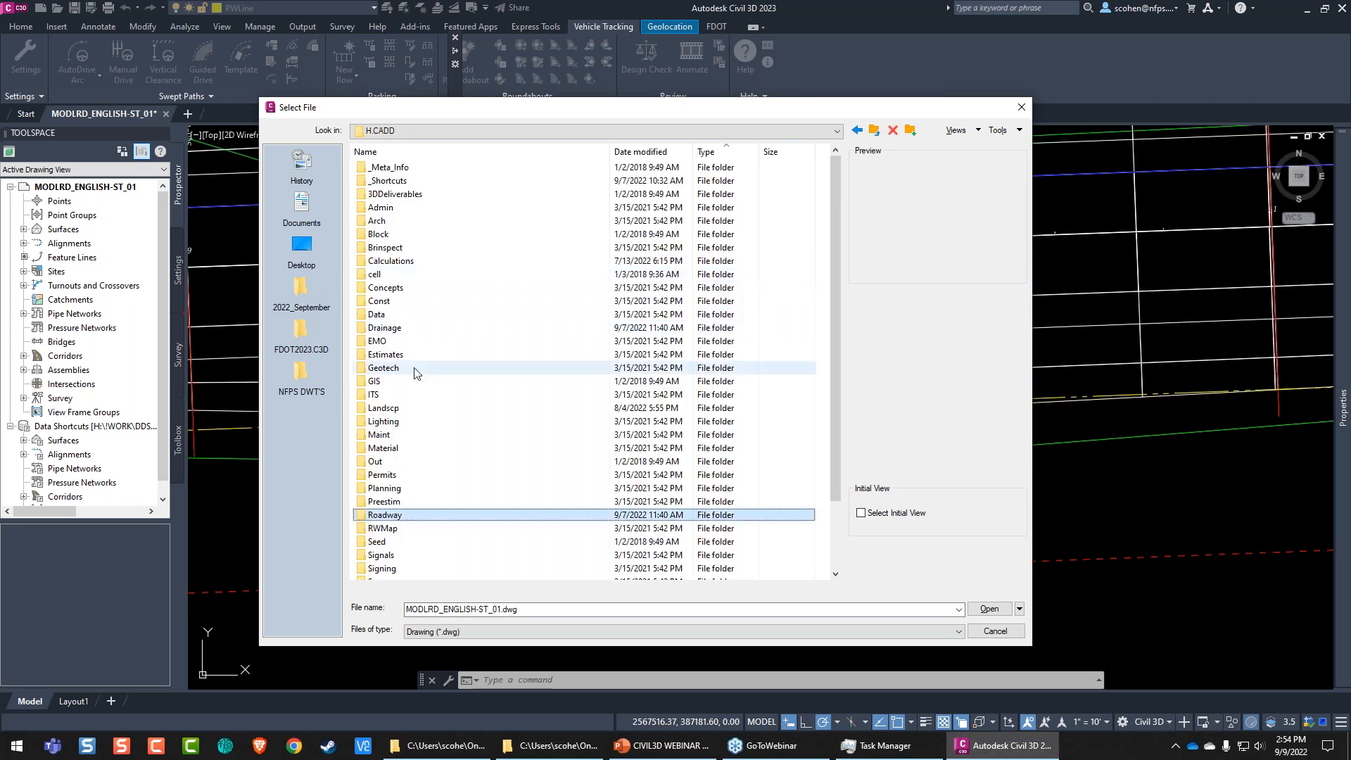
double_click(385, 515)
left_click(432, 234)
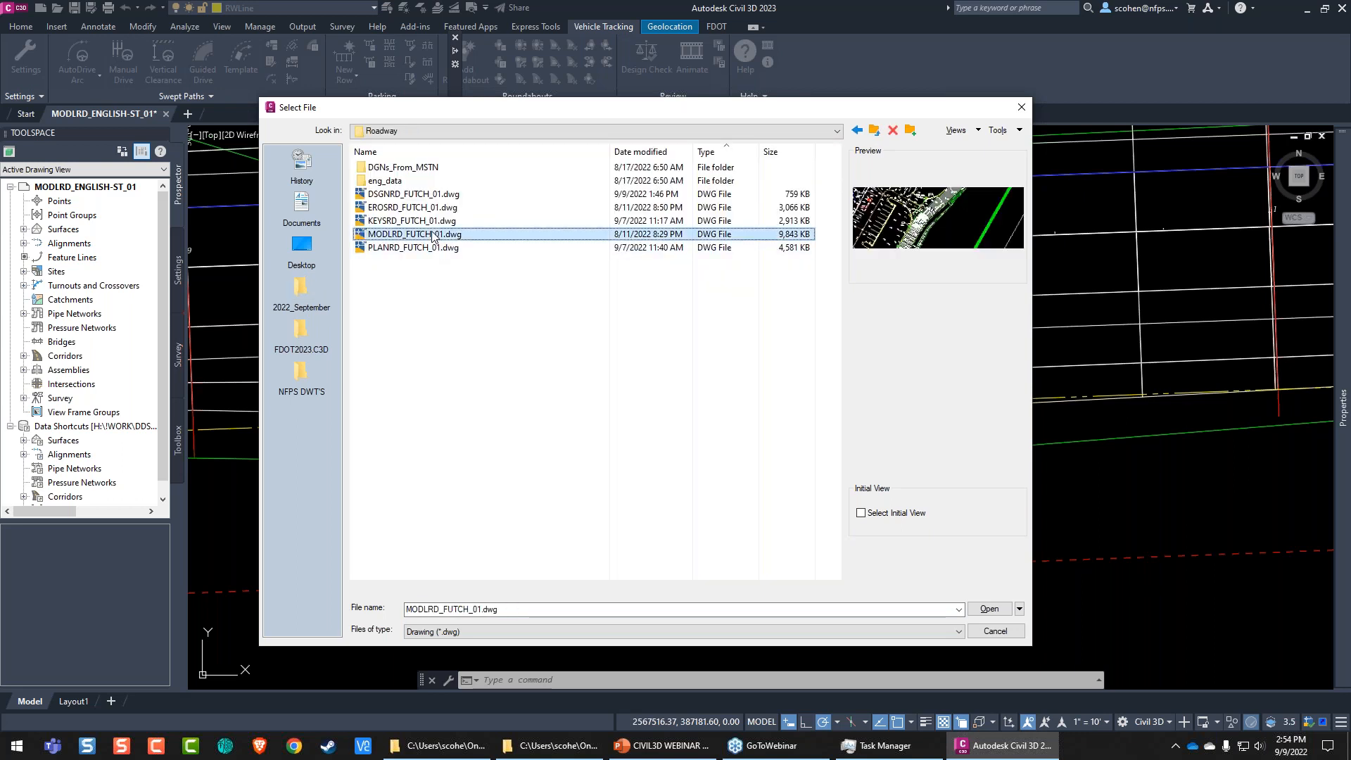
double_click(432, 234)
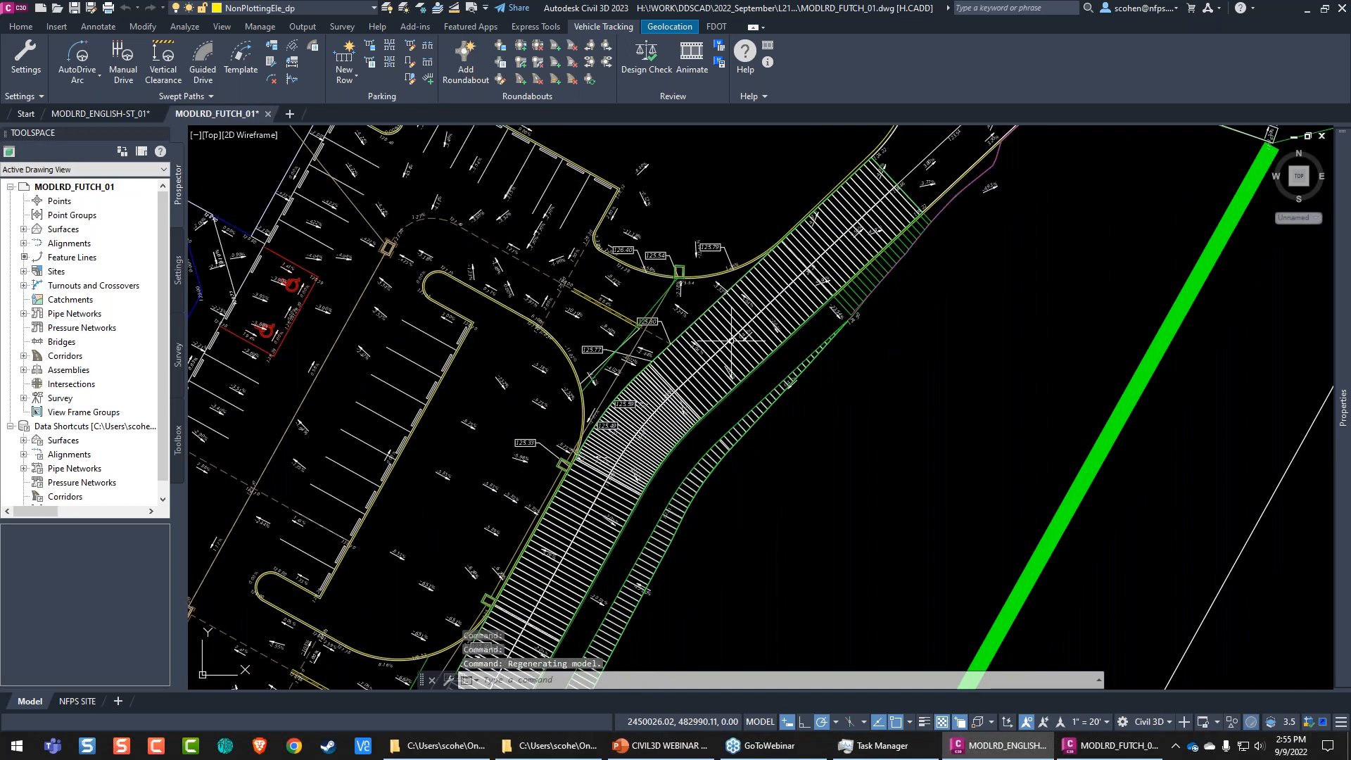
Step: Examine the road corridor, its centerline feature line and the adjoining parking curb feature line, with the Alignments collection expanded
mouse_move(651, 409)
middle_mouse_down()
mouse_move(654, 337)
mouse_move(307, 596)
middle_mouse_up()
double_click(69, 242)
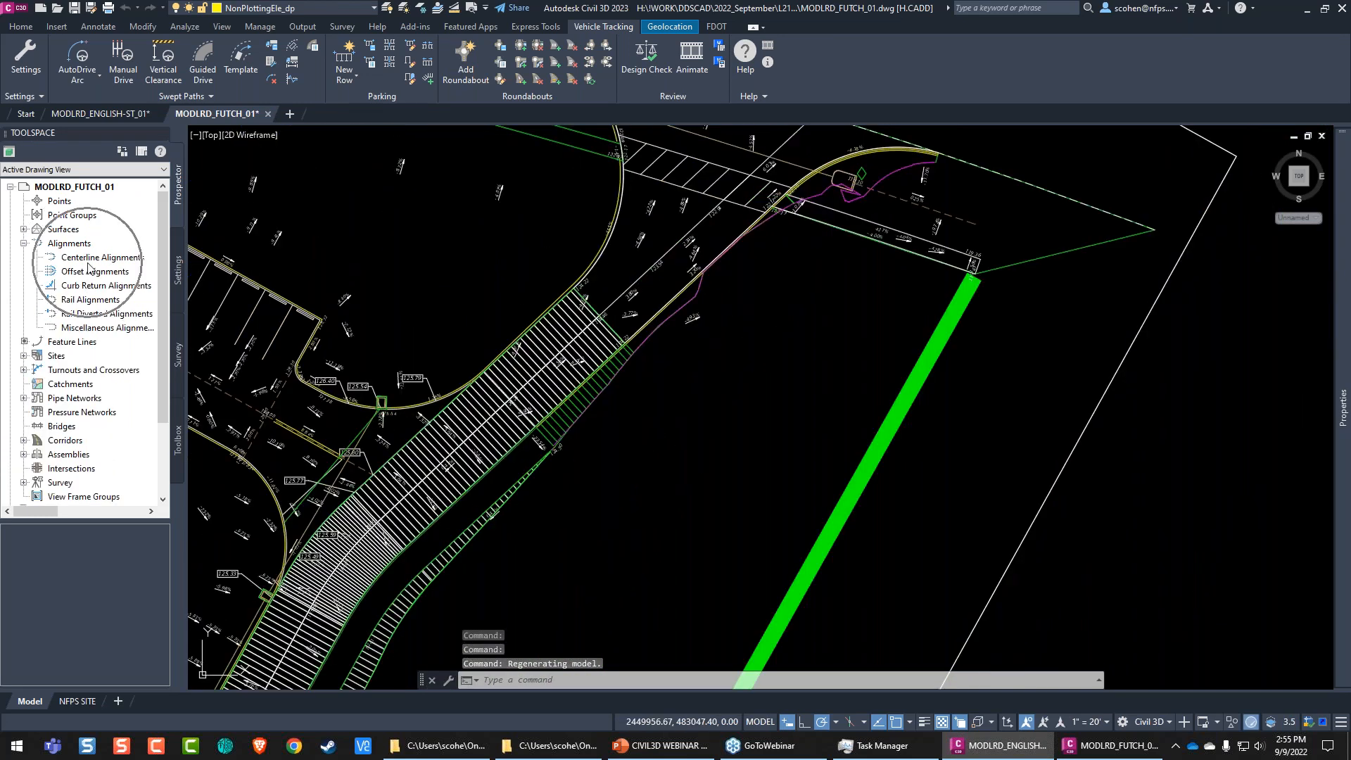
mouse_move(98, 313)
left_mouse_down()
mouse_move(99, 324)
mouse_move(621, 302)
left_mouse_up()
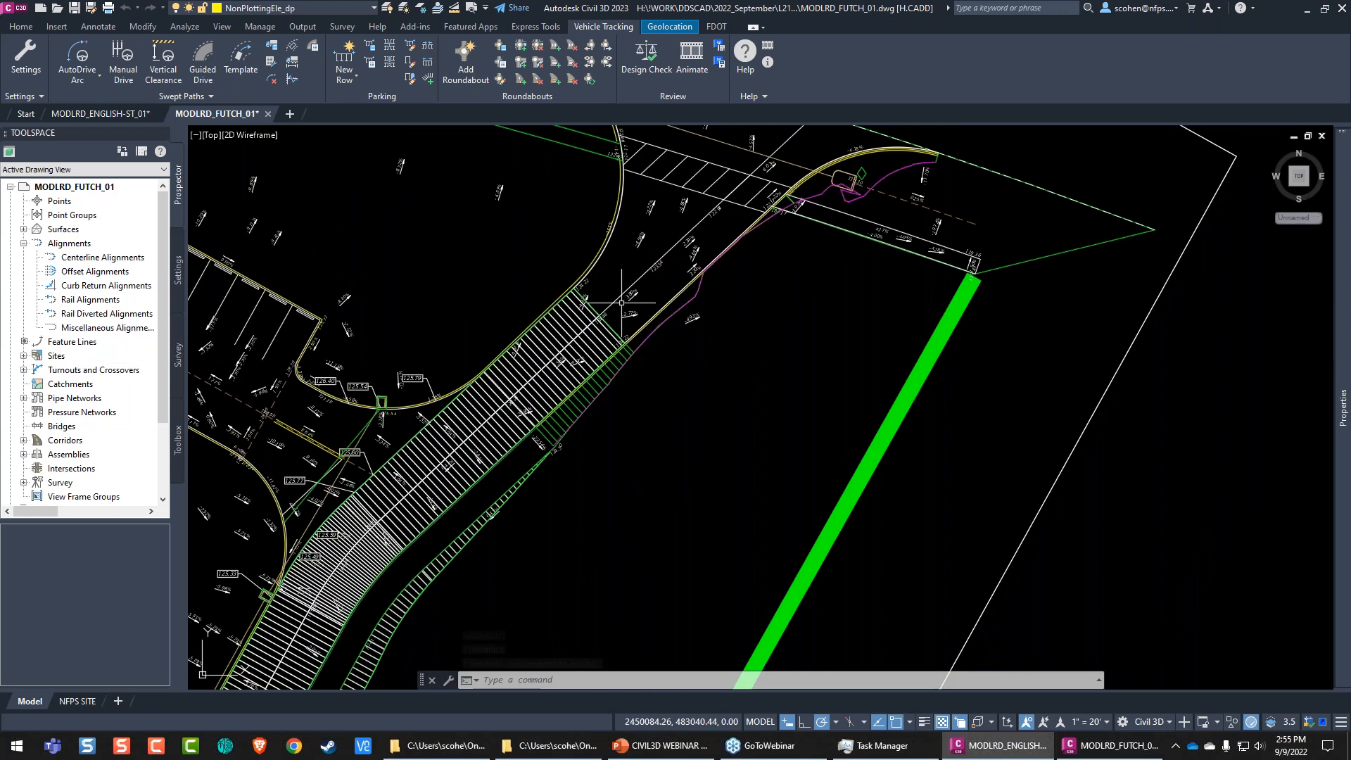
left_click(632, 283)
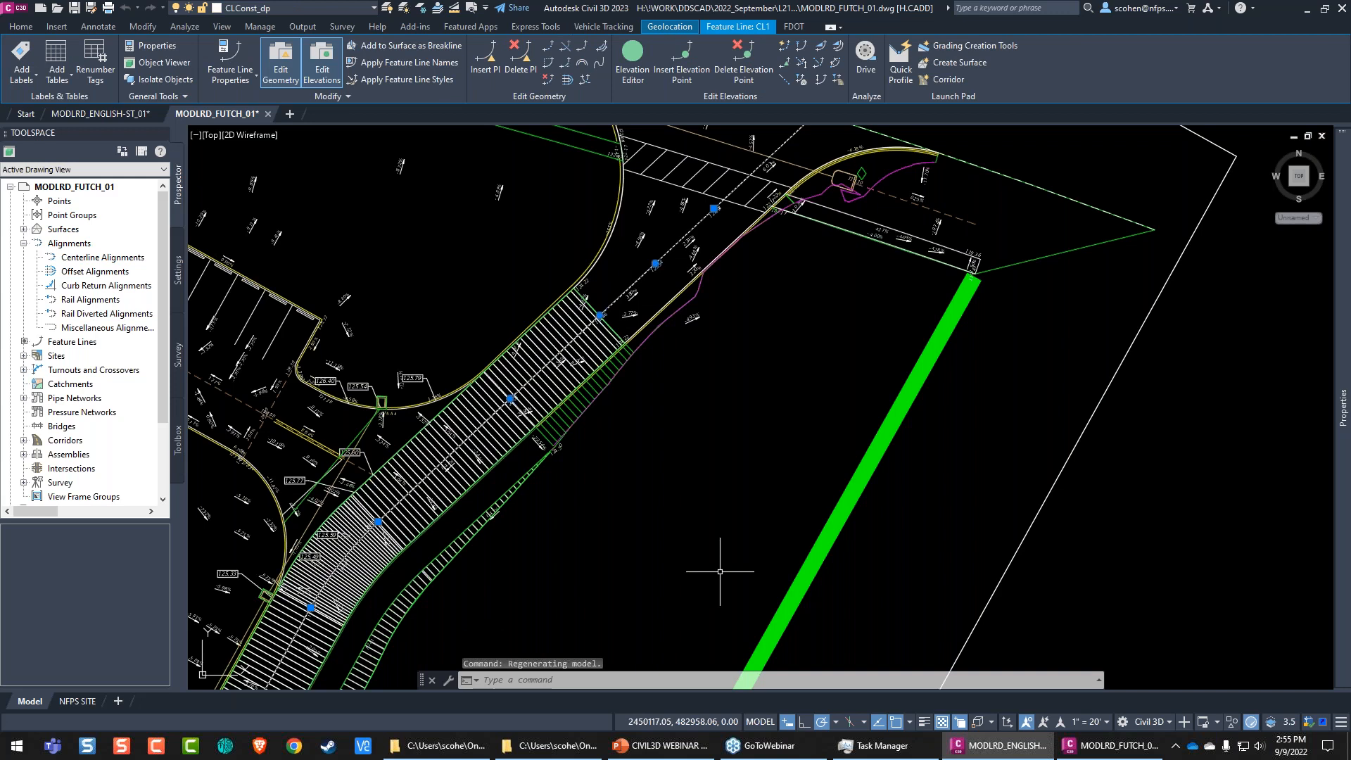
middle_click_drag(484, 432, 699, 284)
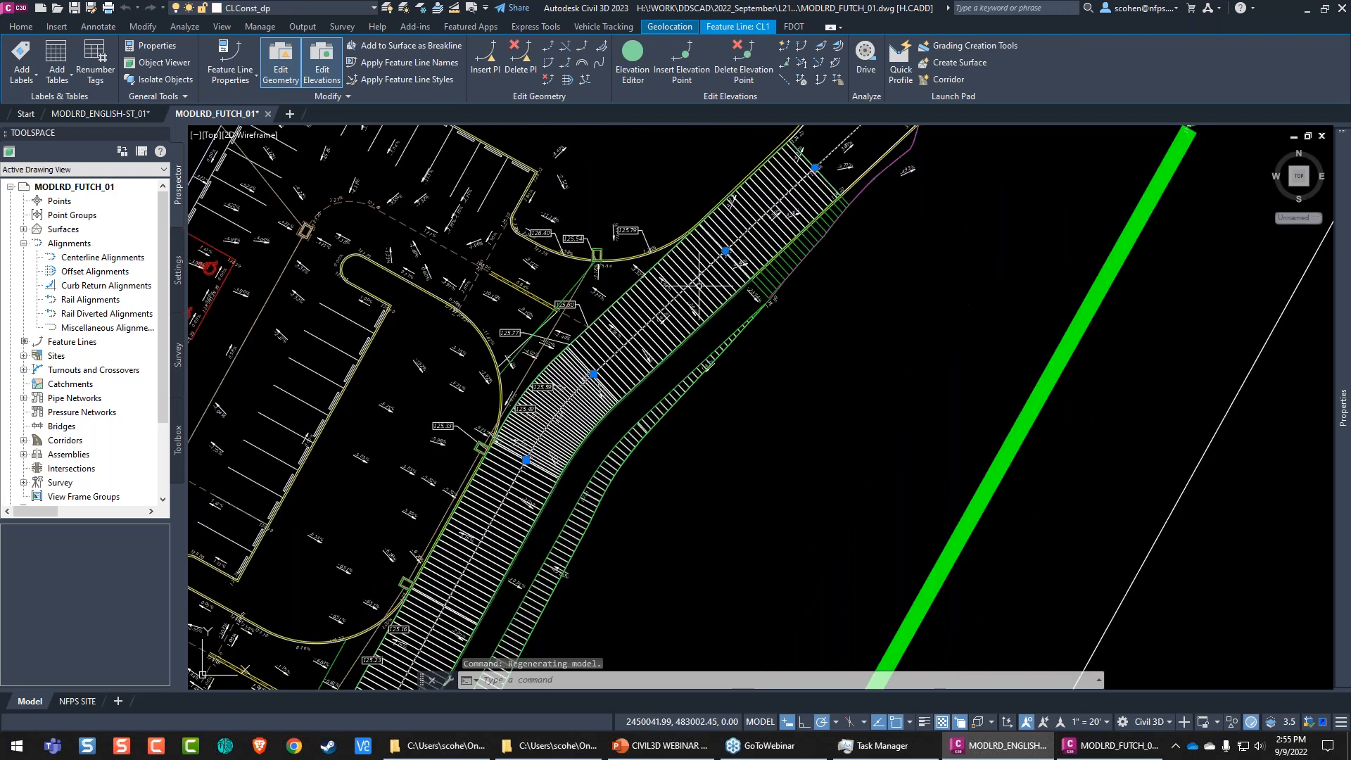
key("Escape")
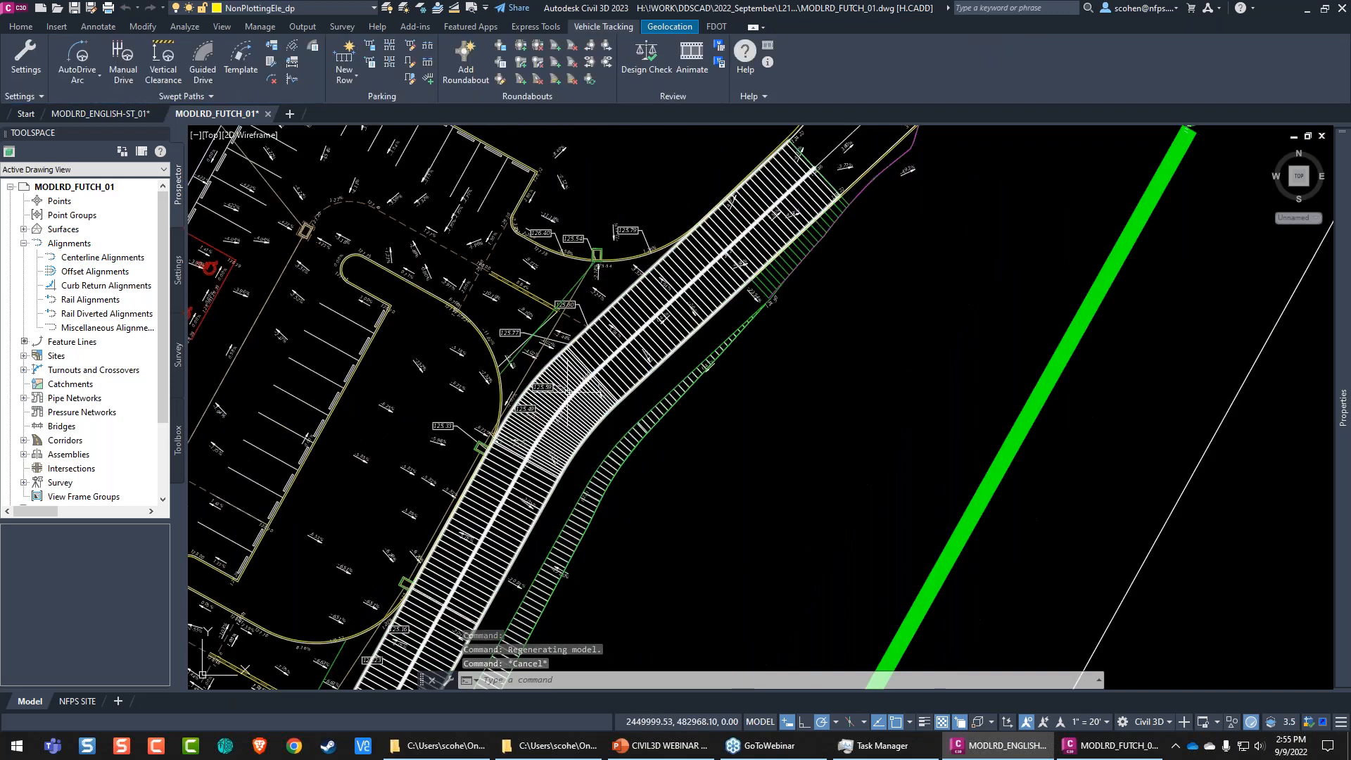
scroll(567, 391, "up", 2)
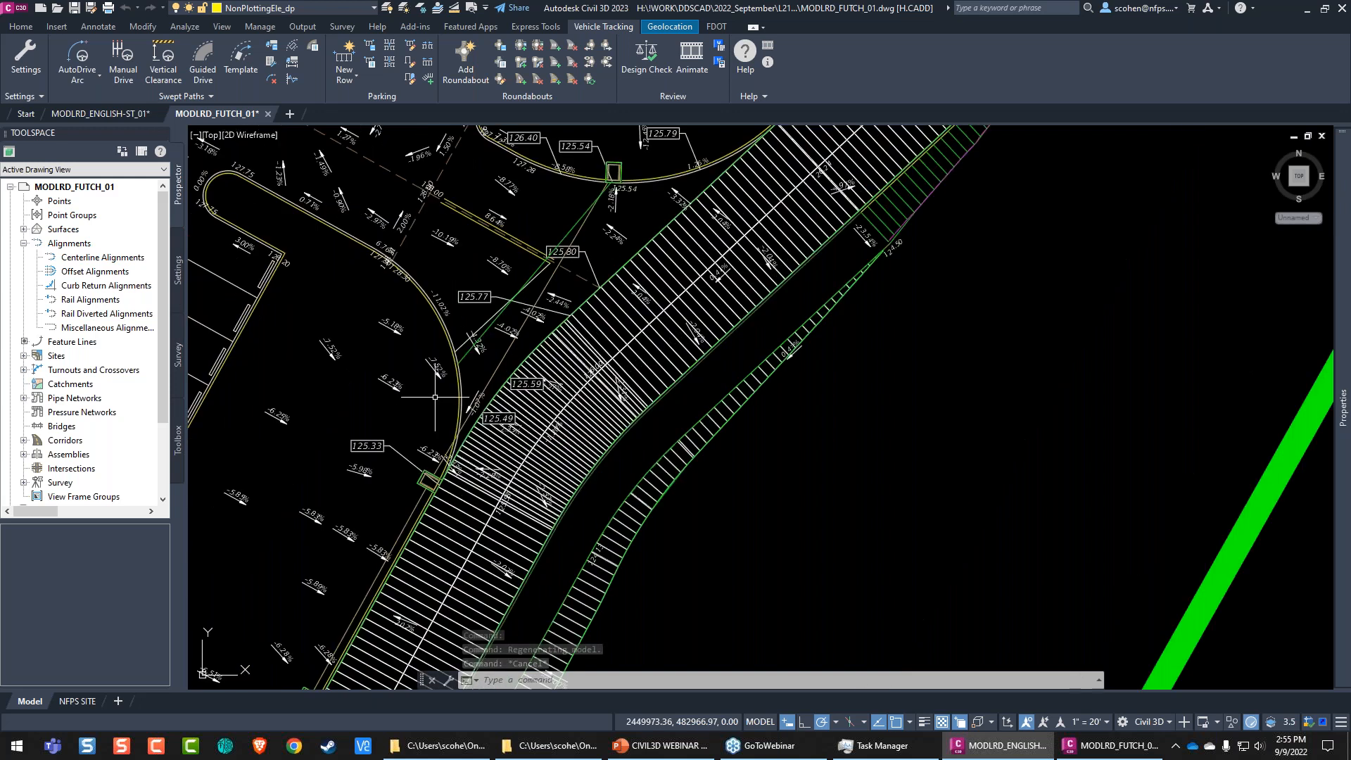
middle_click_drag(723, 176, 707, 272)
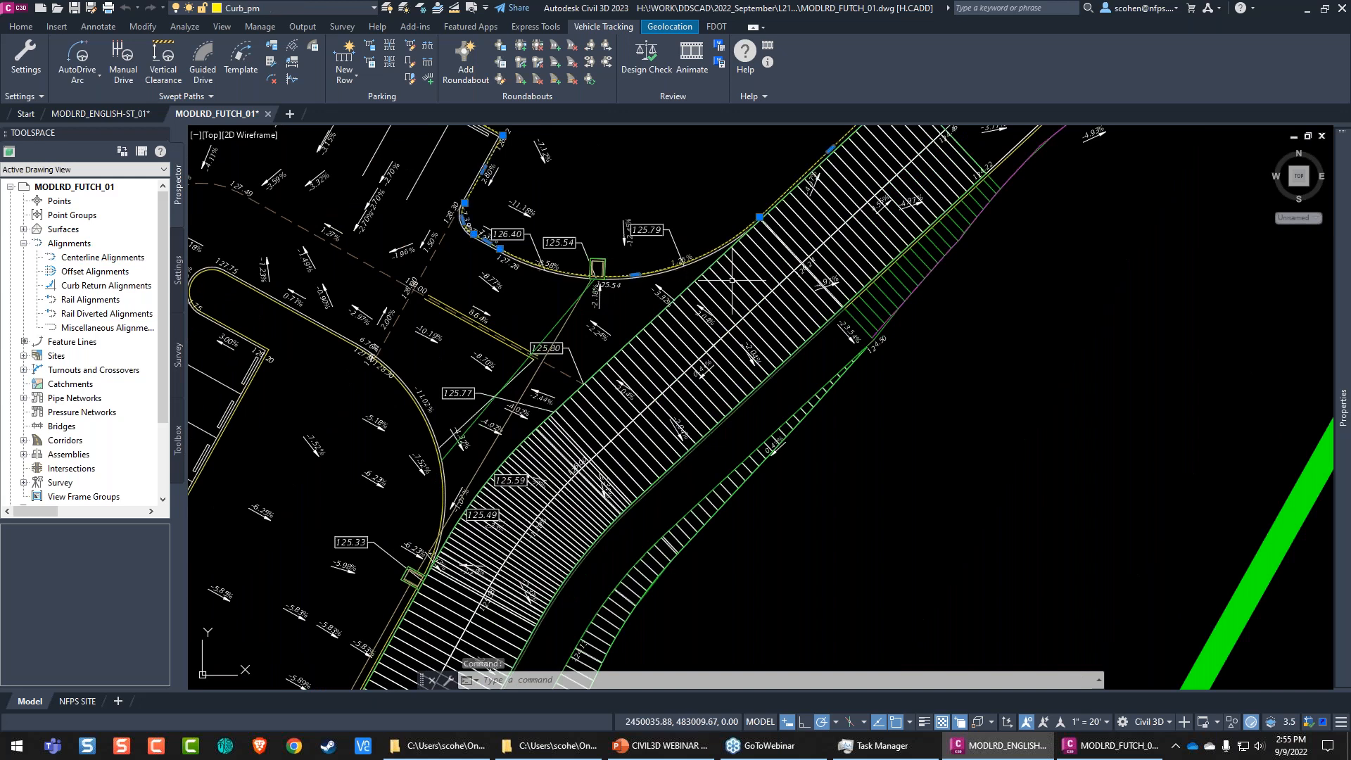
Step: Open the Elevation Editor for feature line ep-4 around the parking area beside the corridor, and enlarge its window
left_click(1098, 746)
left_click(1092, 747)
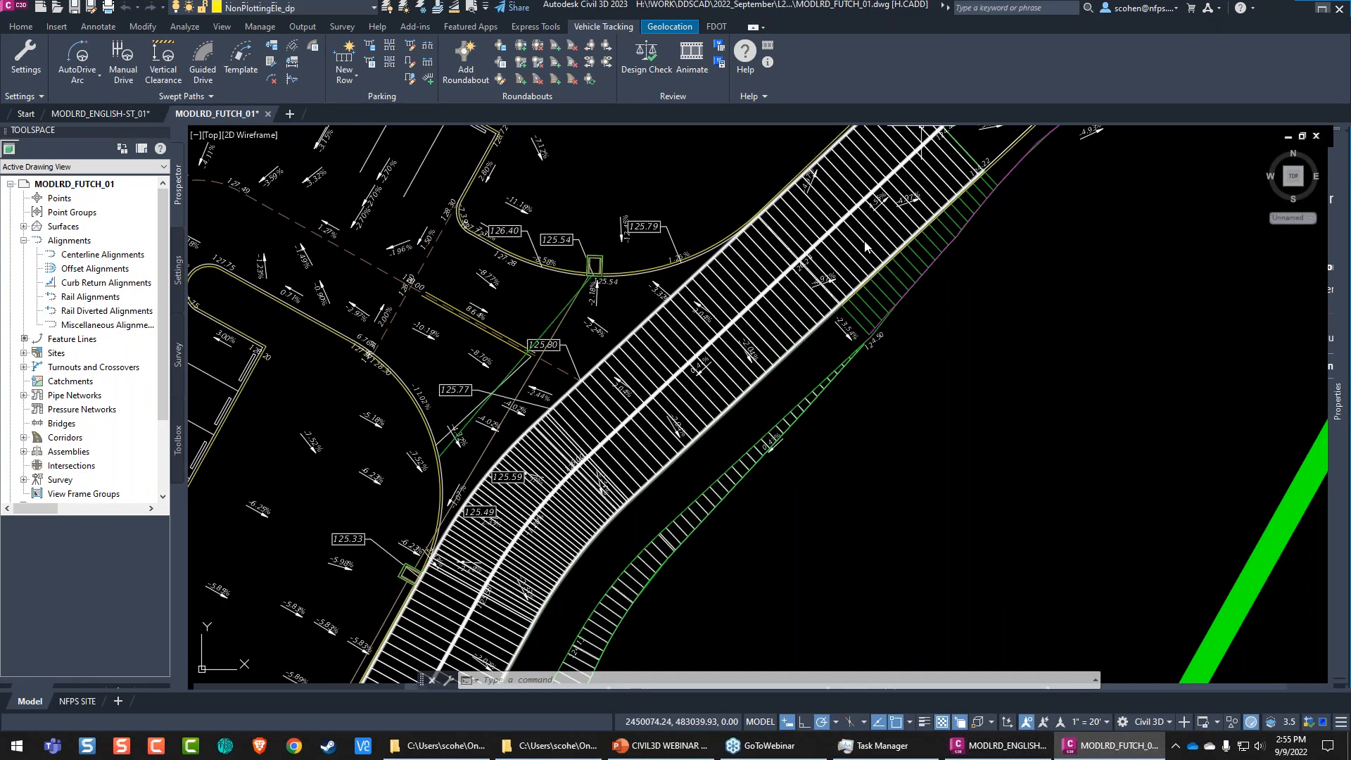
scroll(455, 580, "up", 6)
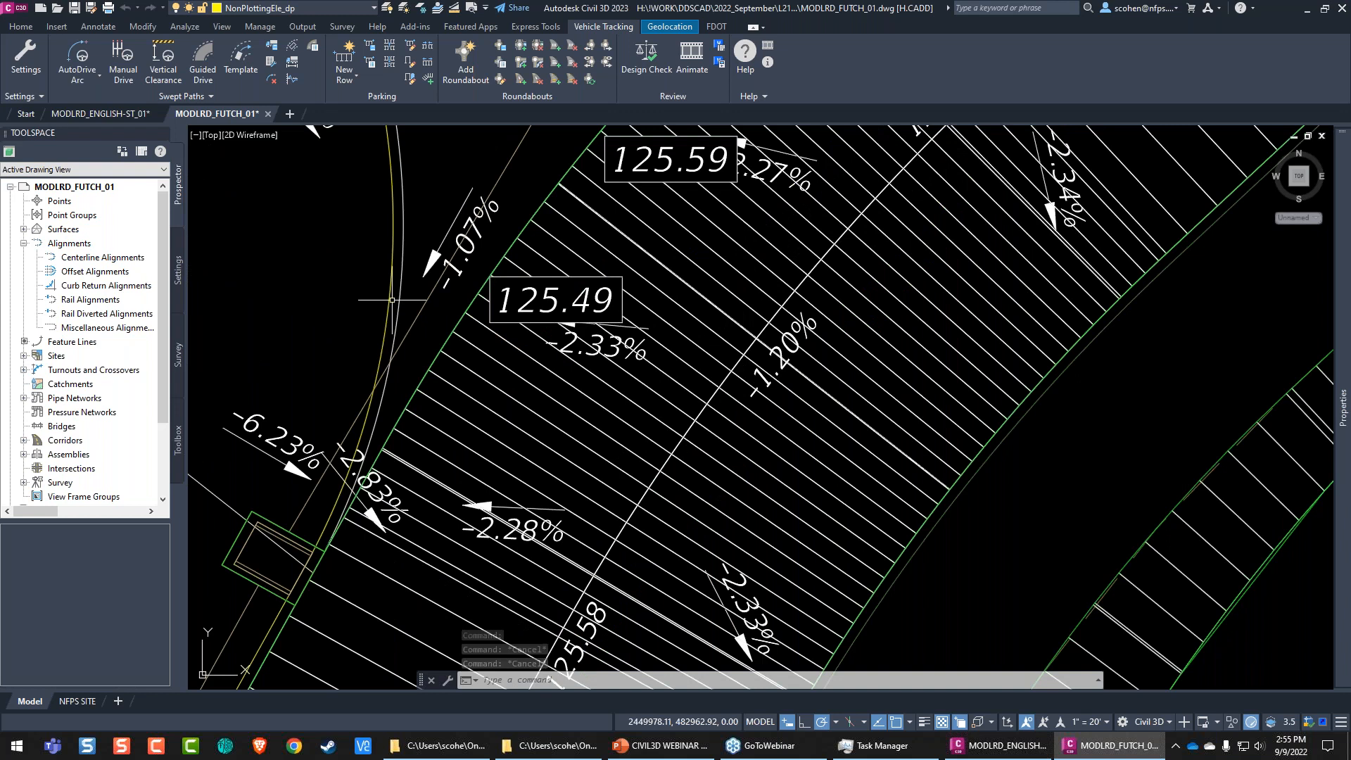
left_click(392, 299)
scroll(435, 392, "down", 4)
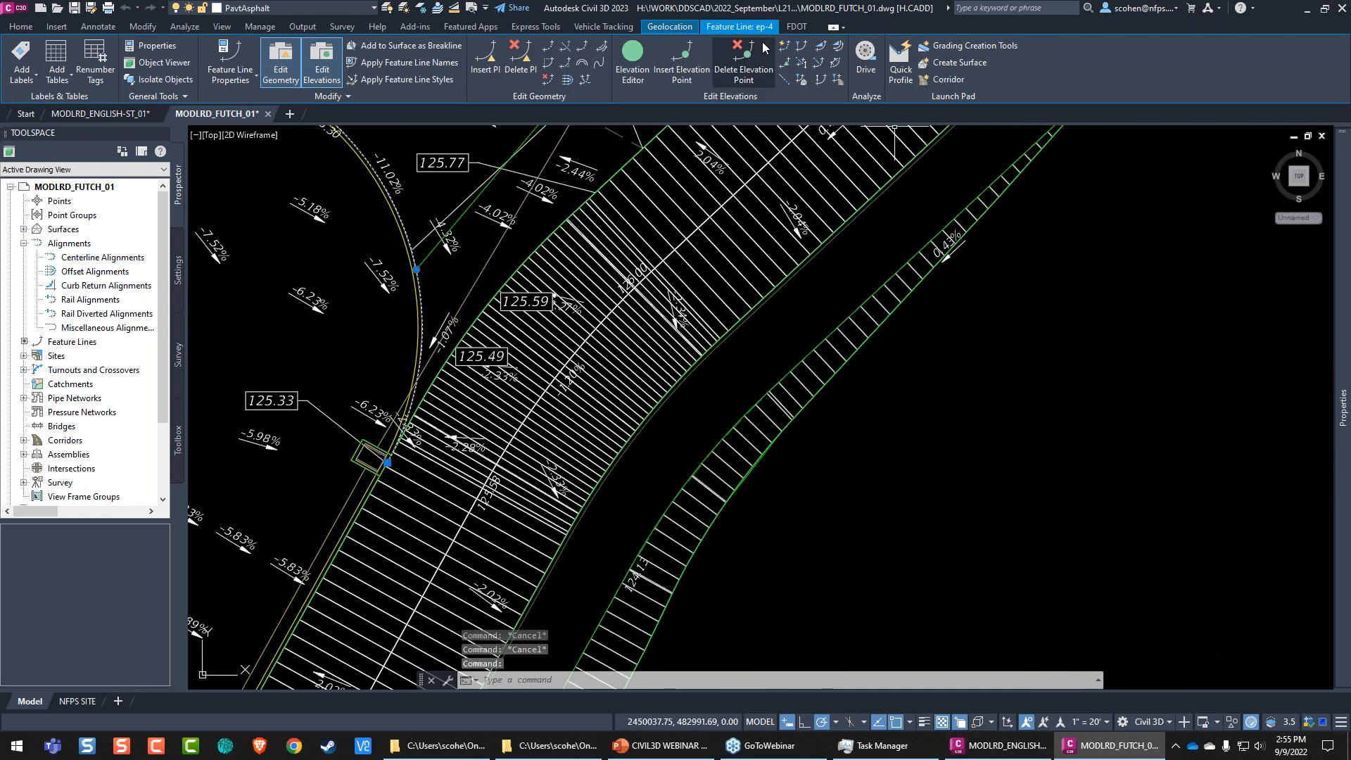
scroll(737, 246, "down", 4)
left_click(633, 57)
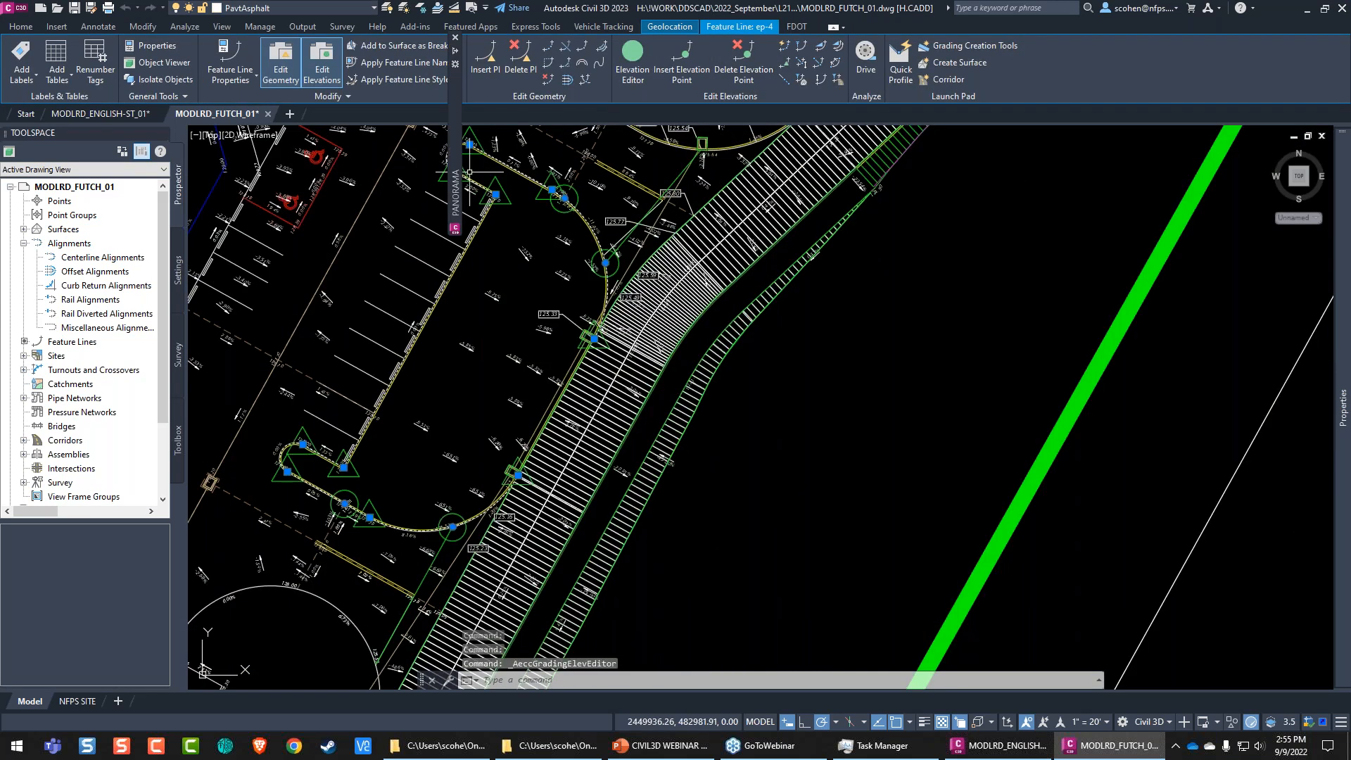
mouse_move(459, 170)
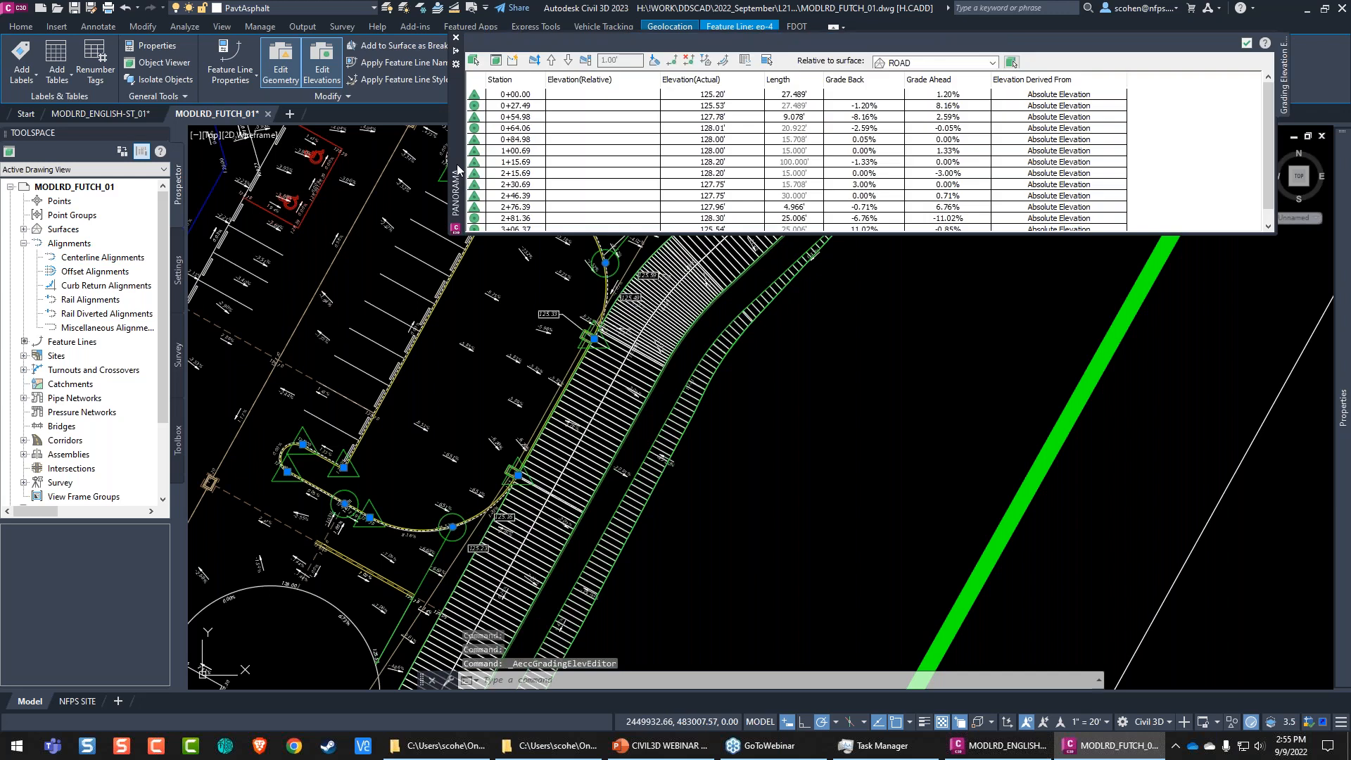
left_click_drag(457, 166, 240, 233)
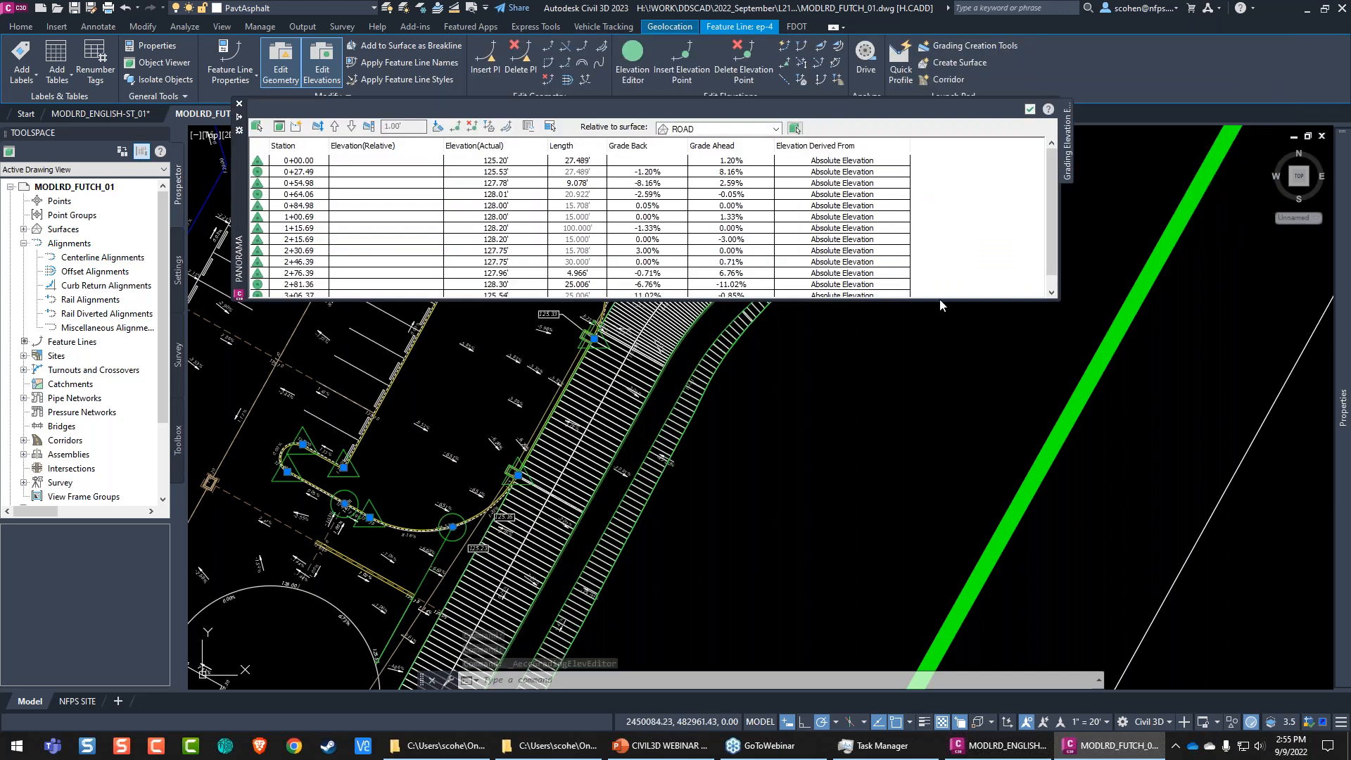
left_click_drag(940, 300, 938, 397)
Step: Review the ep-4 elevation points, focusing on how the end point at station 3+31.37 derives its elevation, and close the editor
left_click(584, 206)
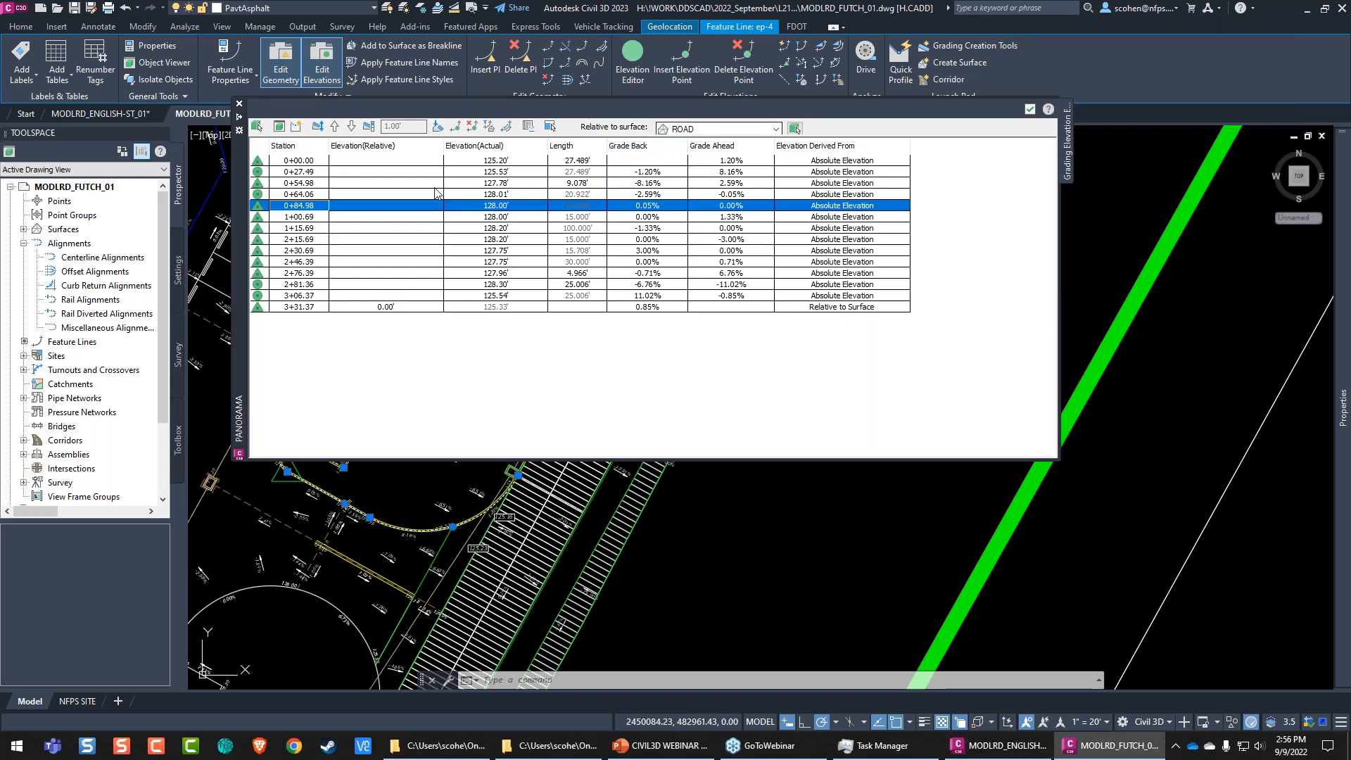
left_click(312, 228)
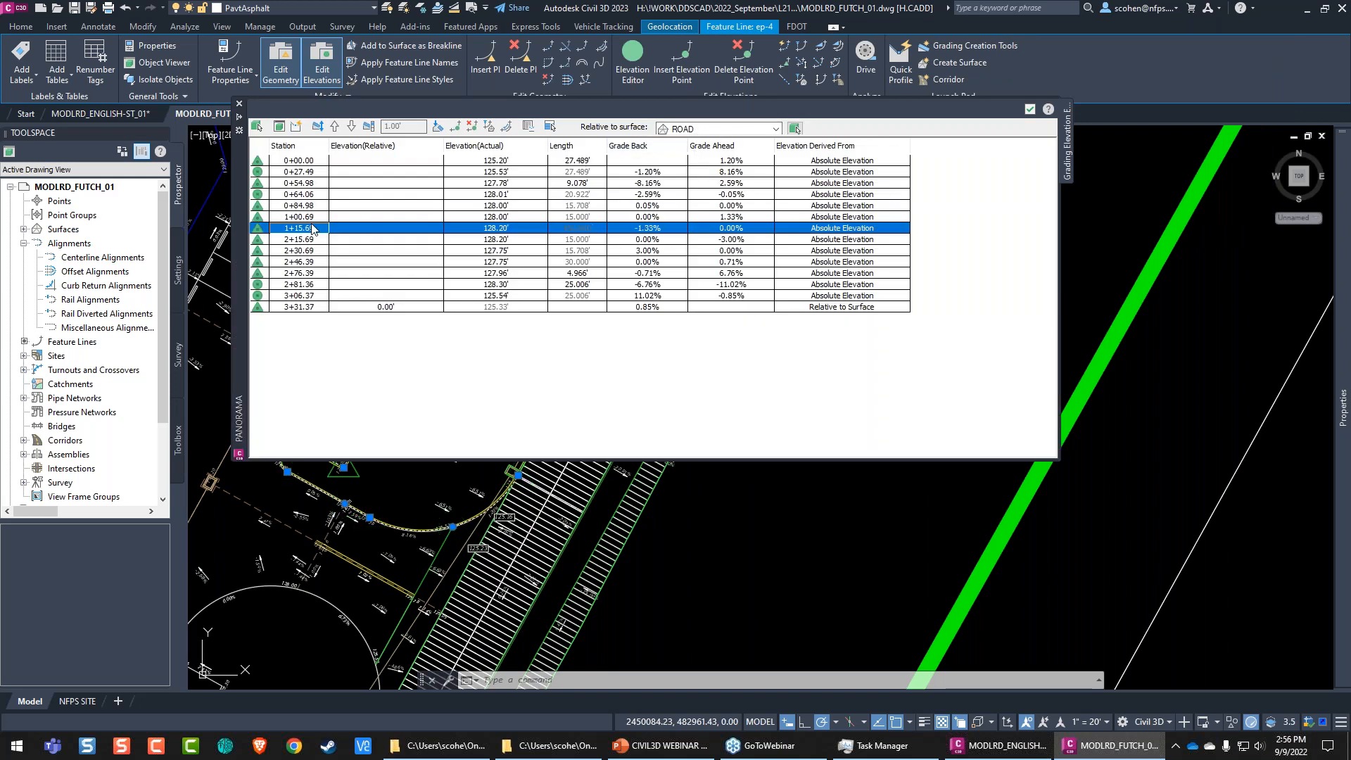
key("ctrl+a")
left_click(299, 307, "shift")
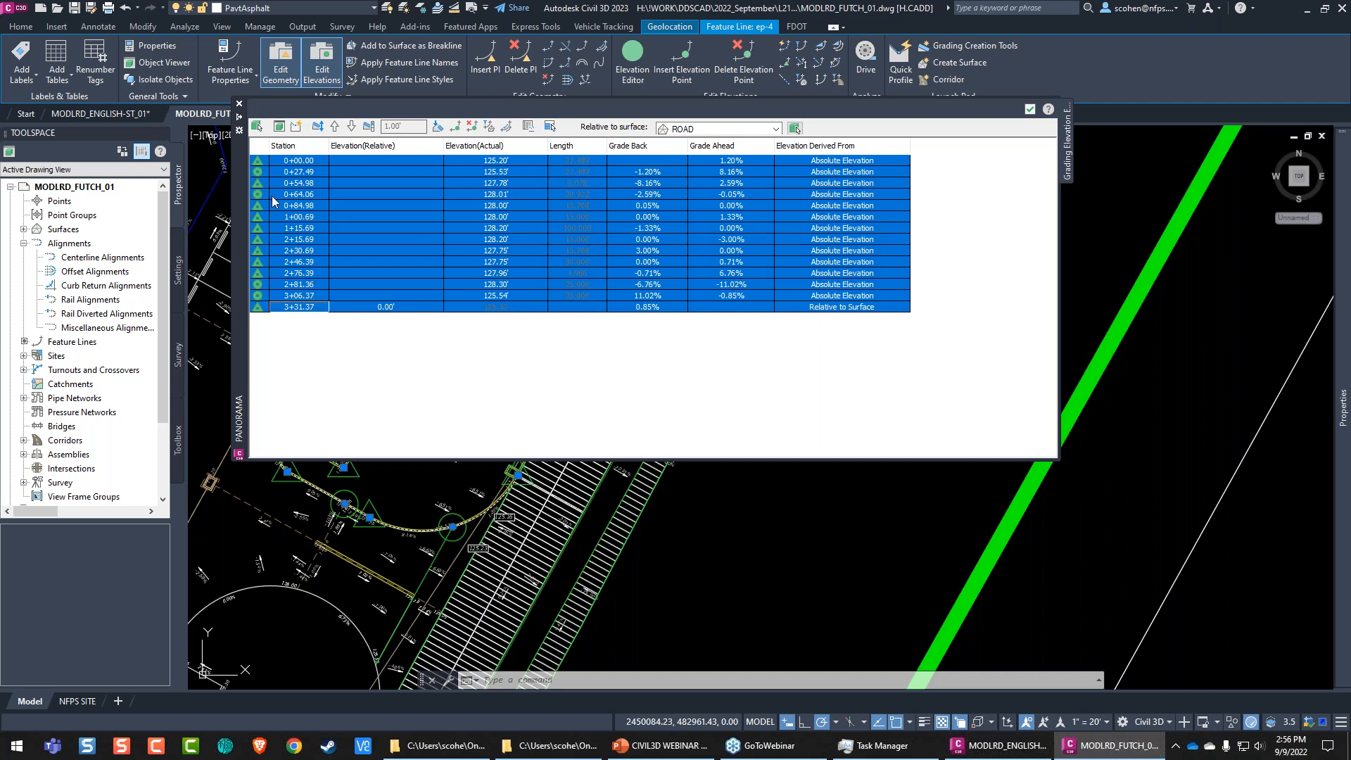
left_click(259, 246)
left_click(310, 309)
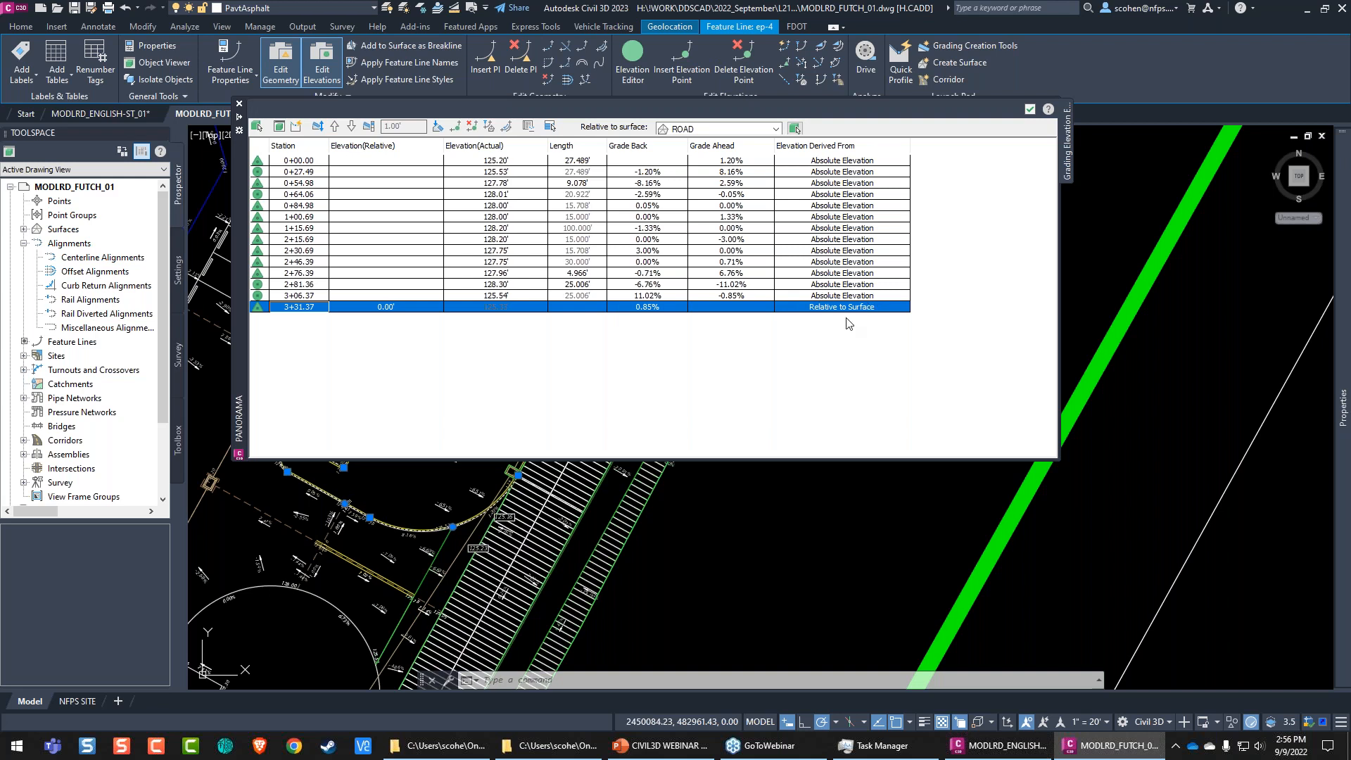
left_click(1028, 110)
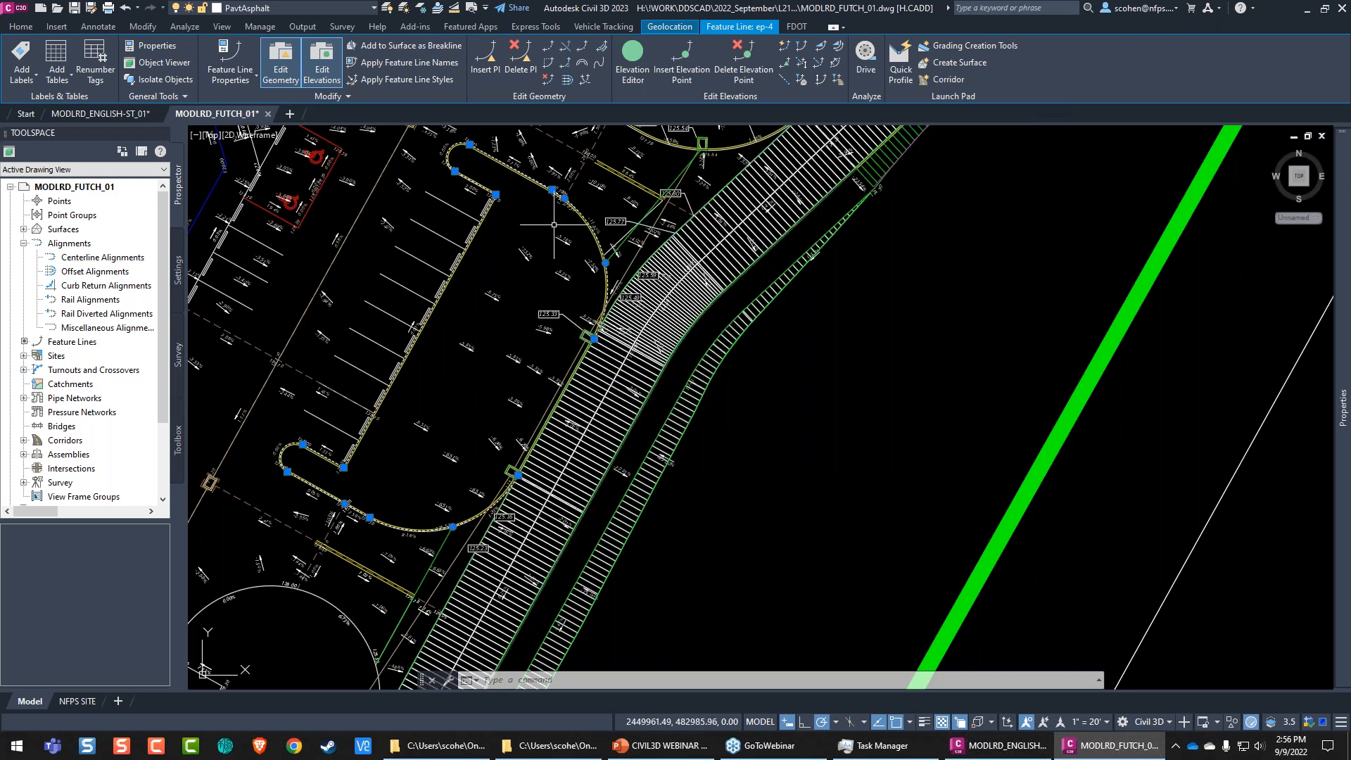
Step: Inspect where ep-4 meets the corridor and open the Elevation Editor for the neighboring parking edge feature line ep-3
scroll(605, 257, "up", 2)
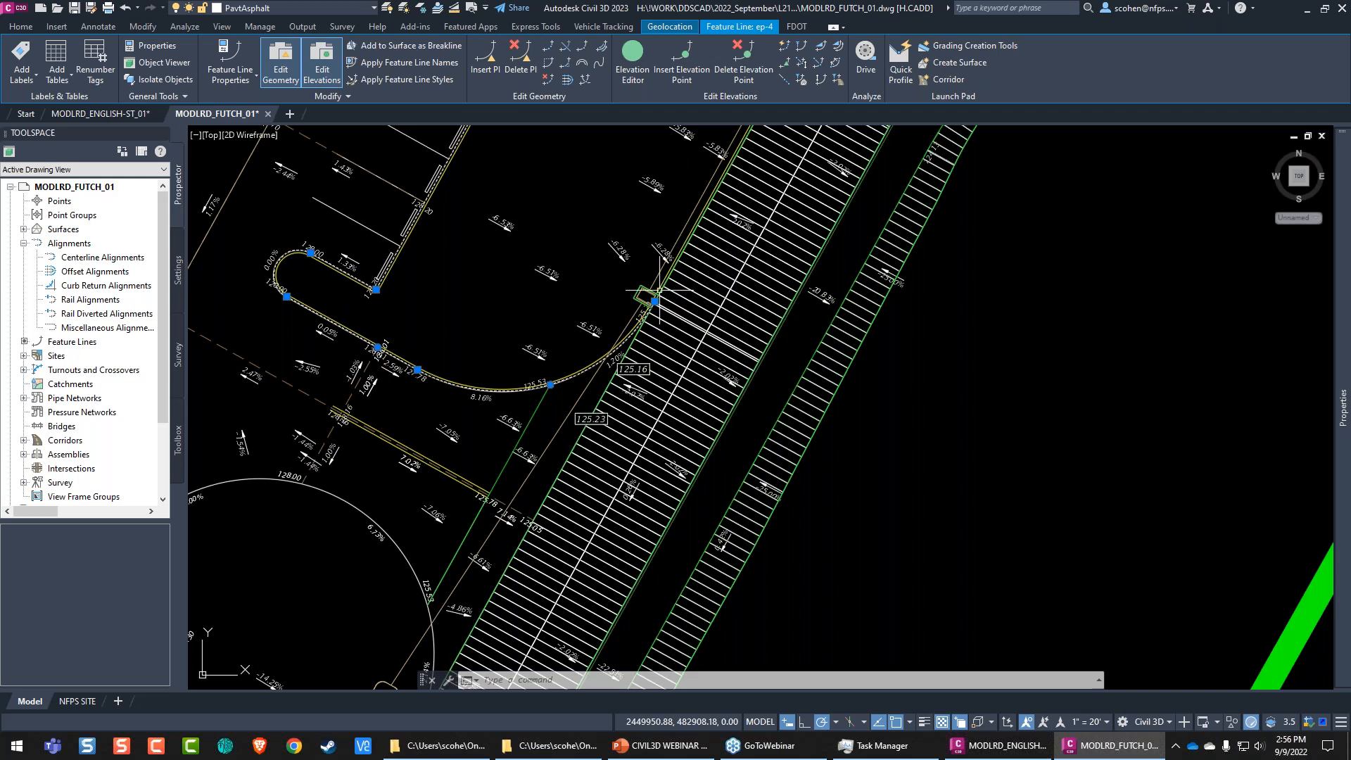
middle_click_drag(659, 291, 660, 310)
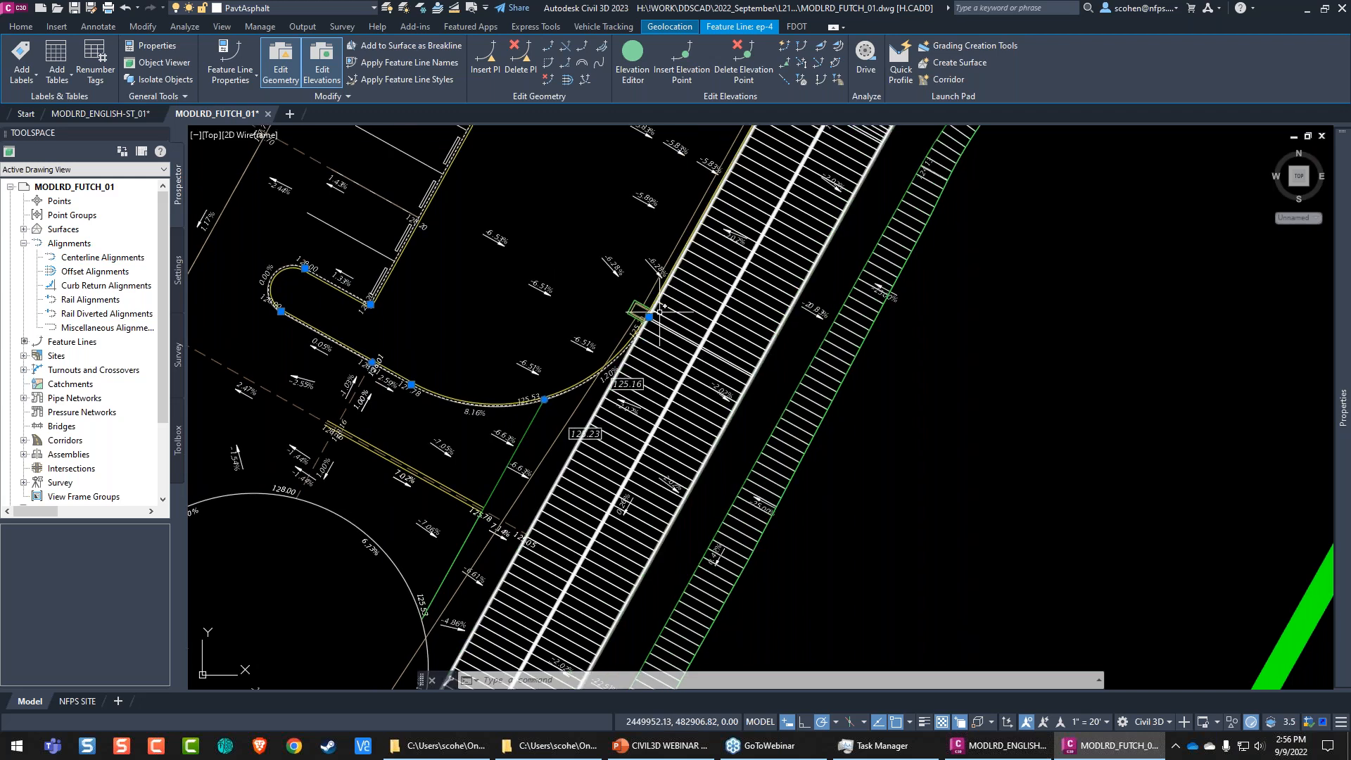
scroll(780, 299, "down", 2)
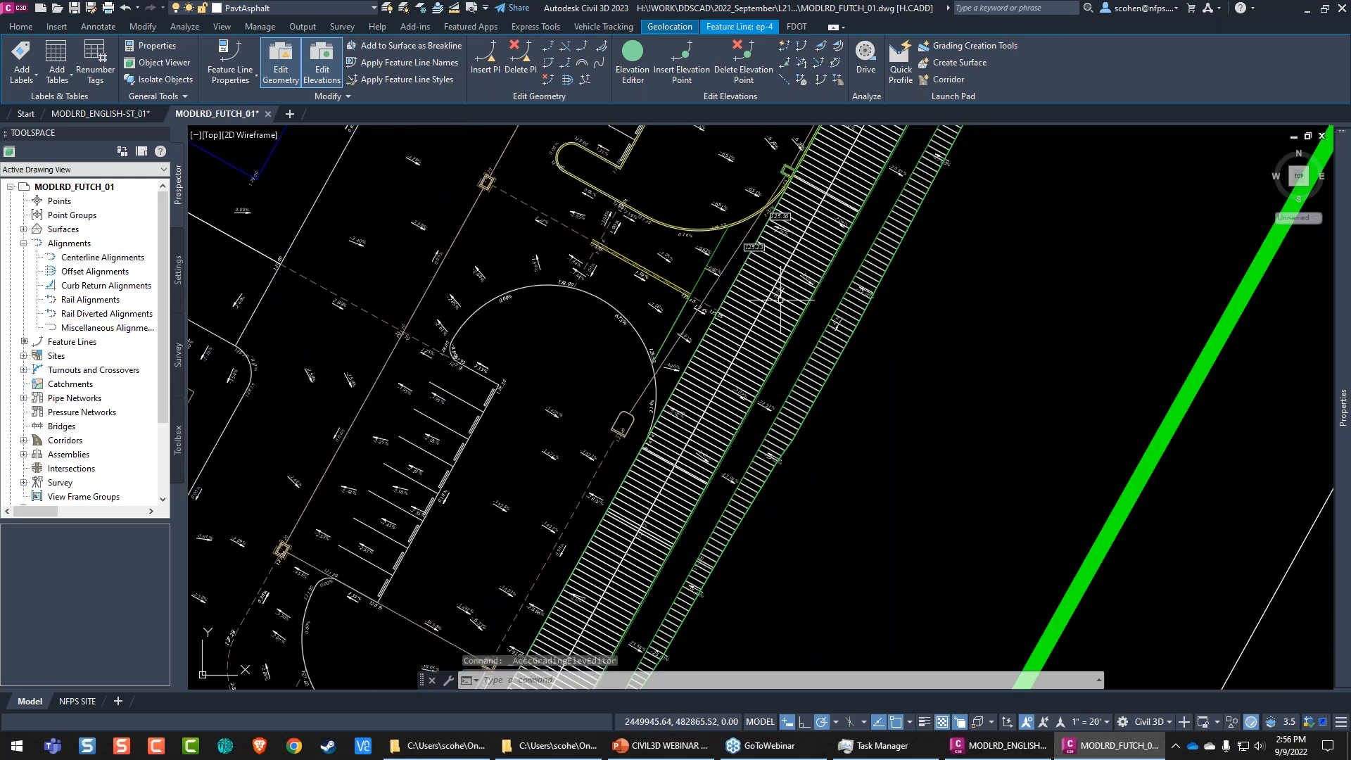
key("Escape")
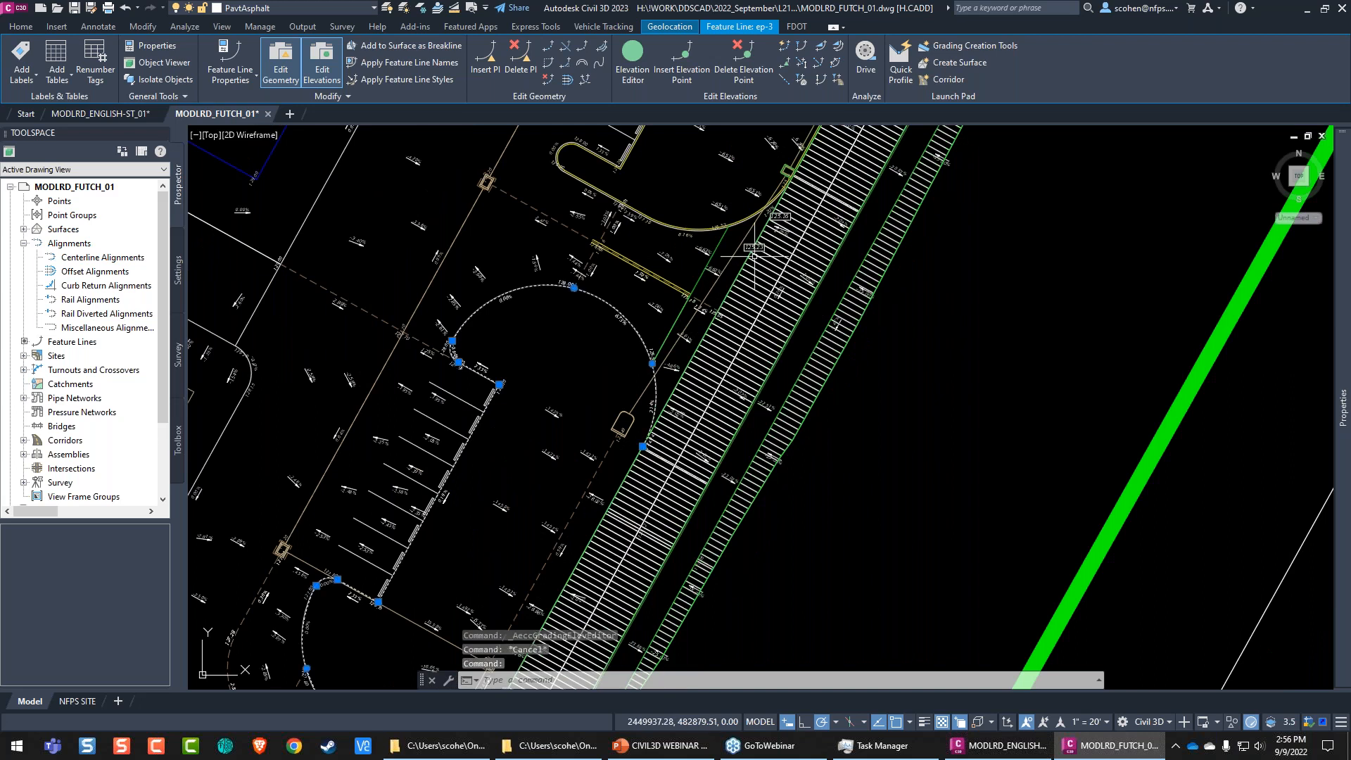
key("Return")
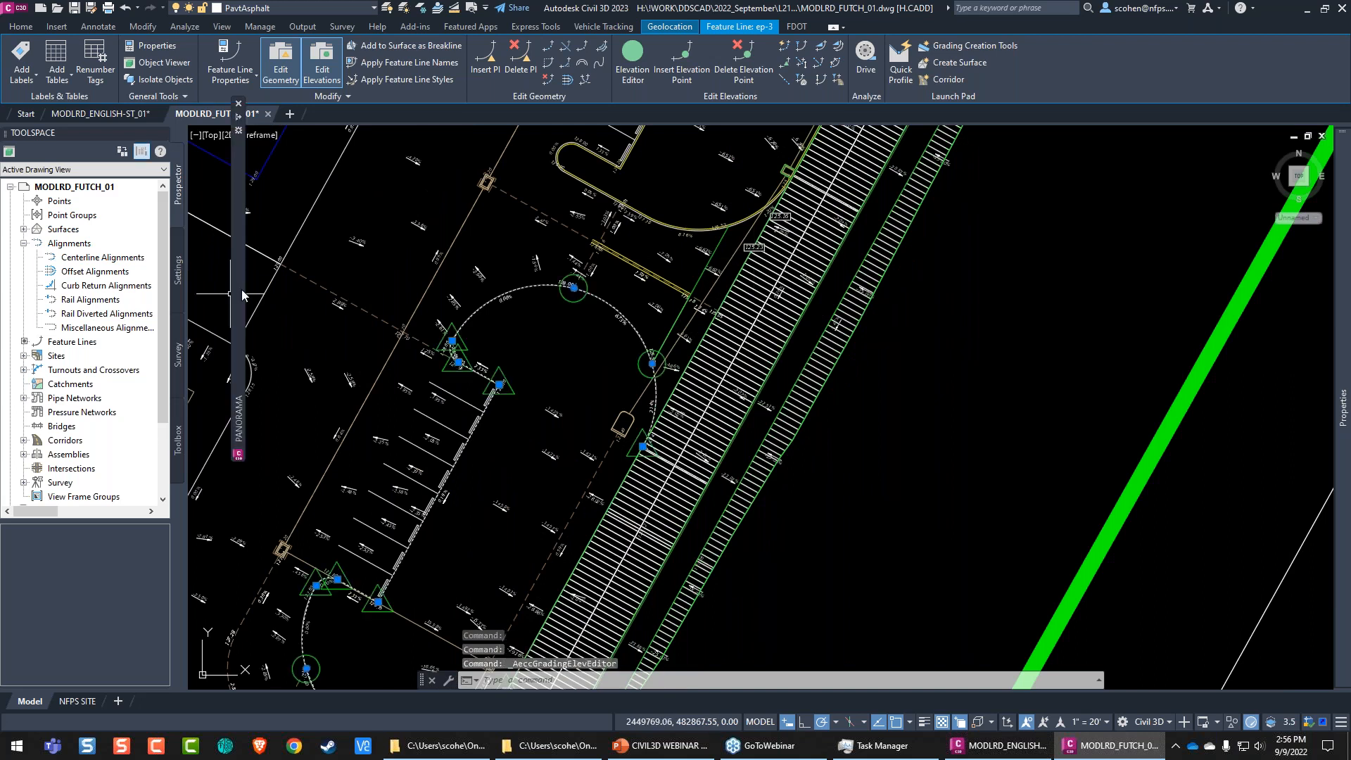
mouse_move(240, 294)
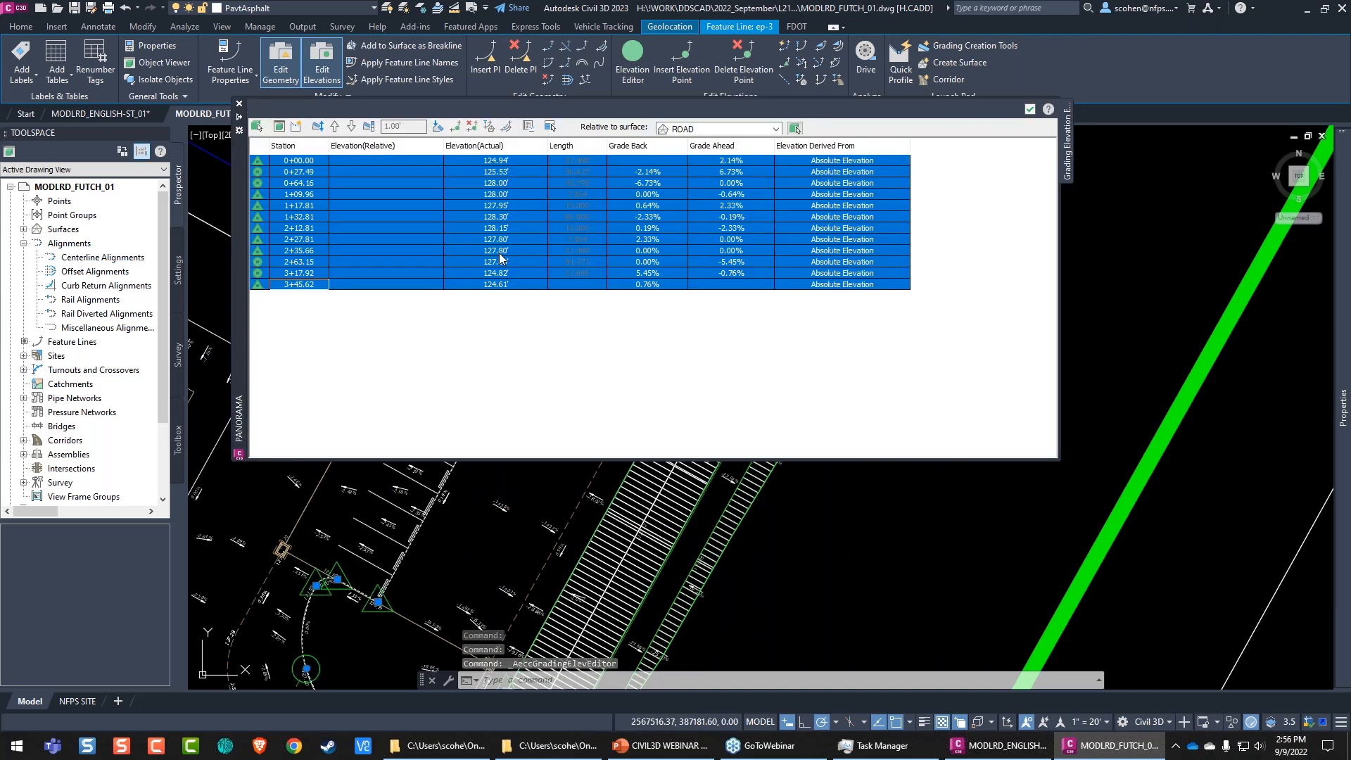
Step: Make the ep-3 end points at stations 0+00.00 and 3+45.62 relative to the ROAD surface and dismiss the event report
left_click(775, 130)
left_click(698, 176)
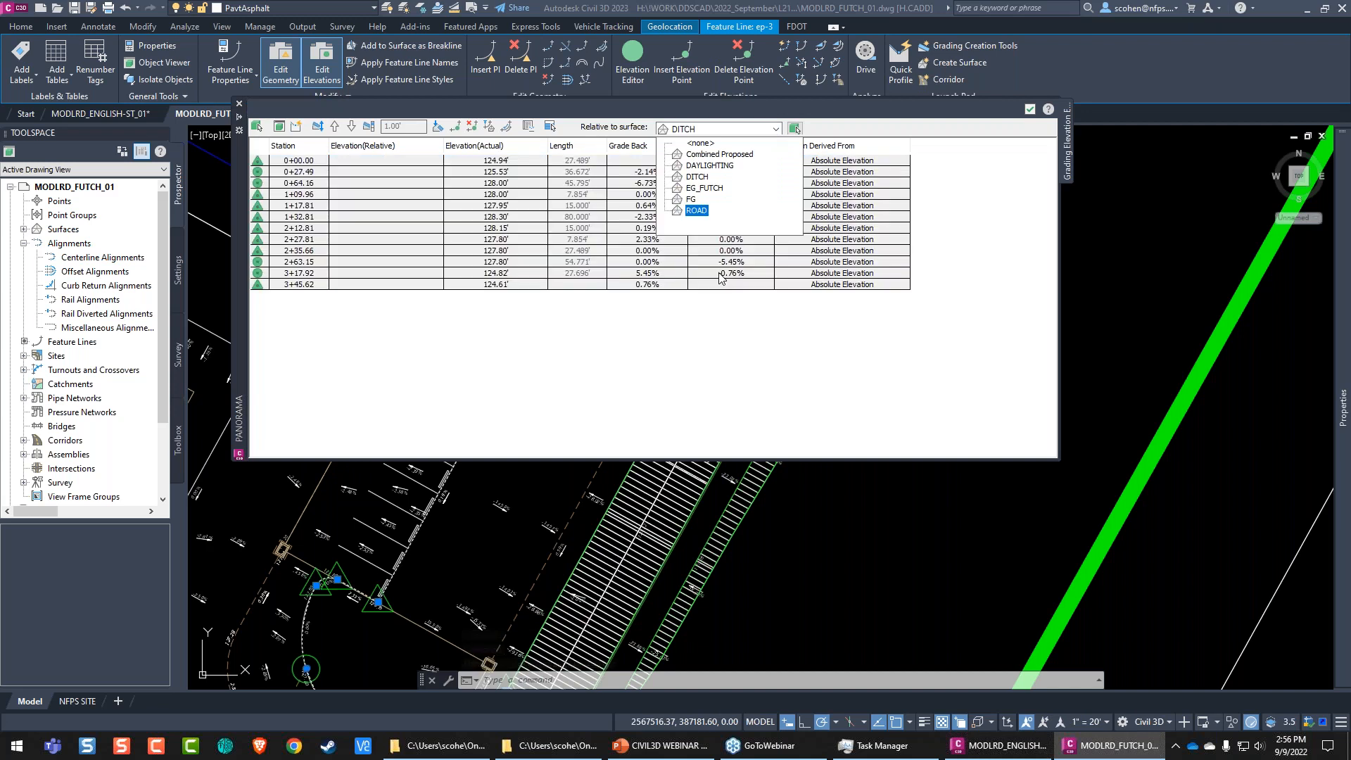
left_click(834, 185)
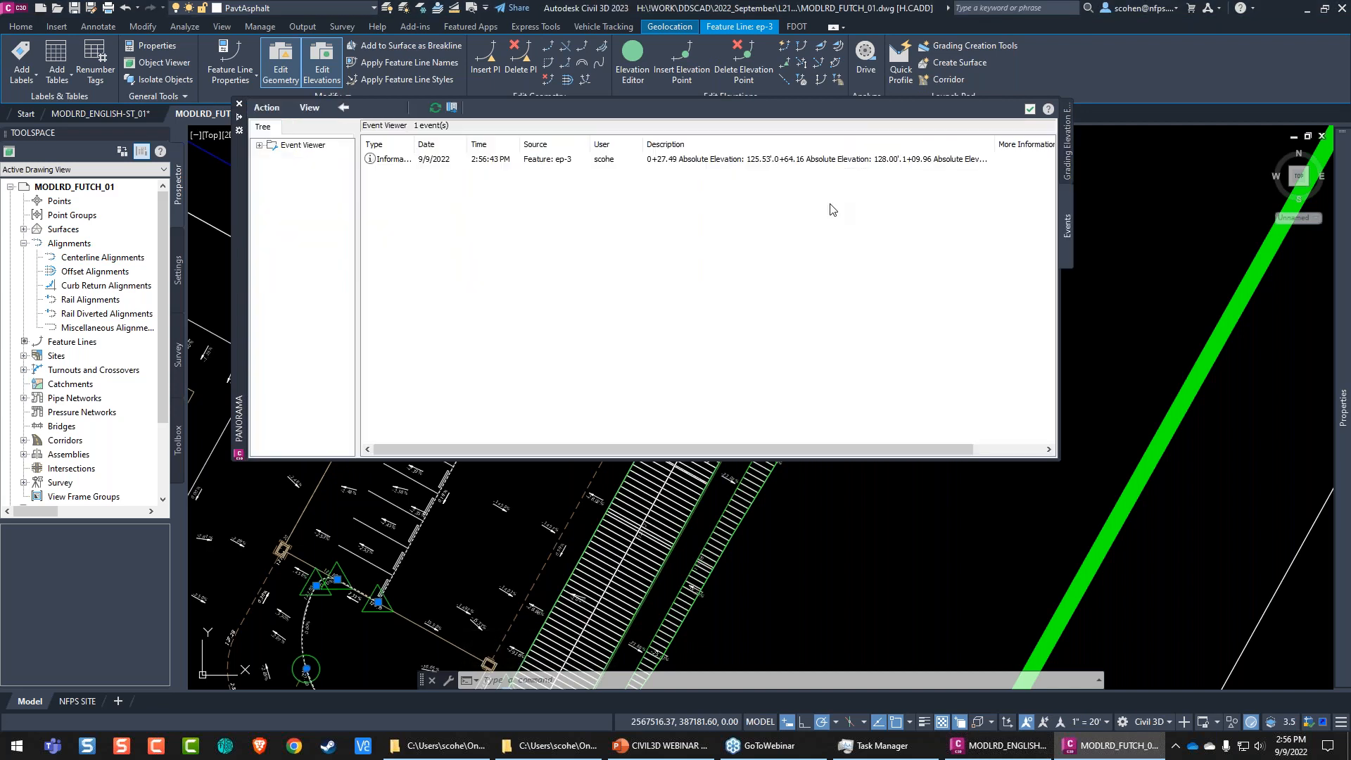
left_click(1030, 110)
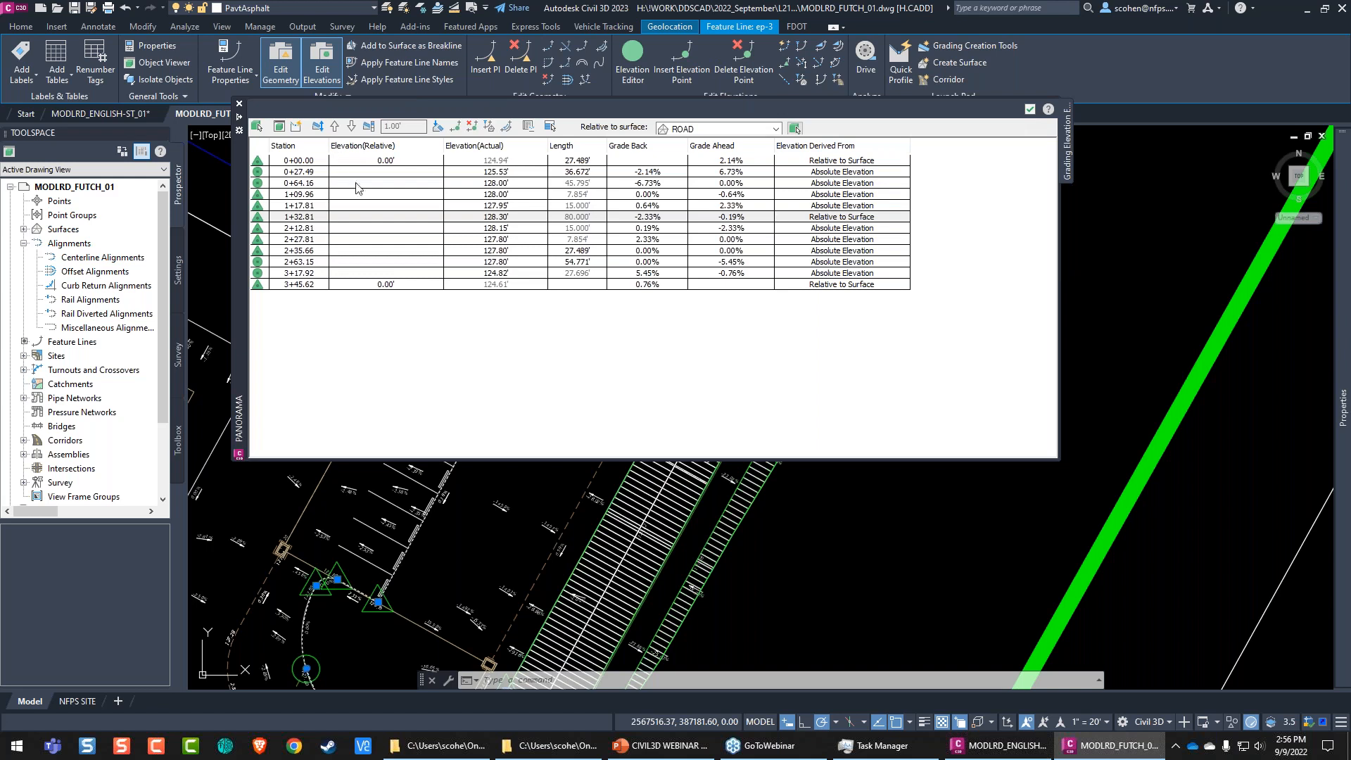
left_click(397, 163)
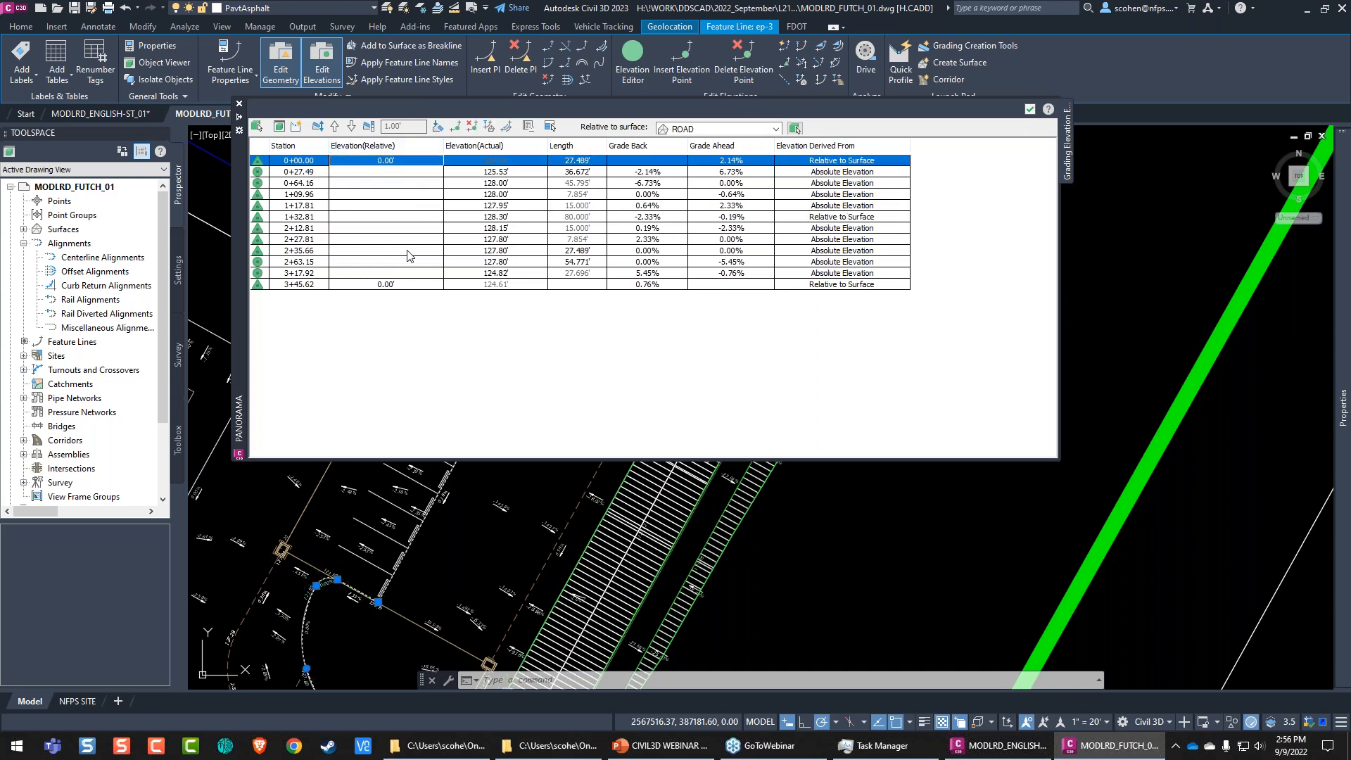
left_click(504, 286)
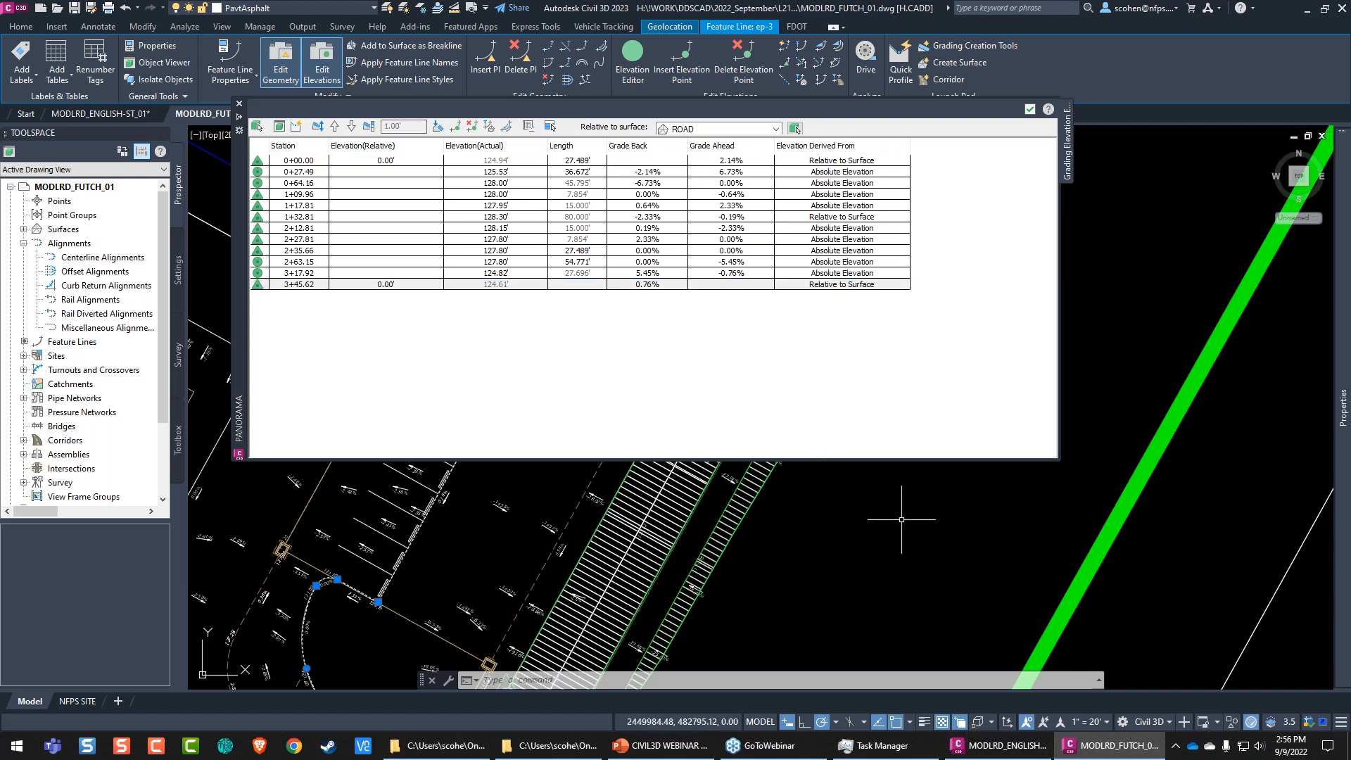
Step: Close the ep-3 Elevation Editor and review the road and ditch corridors beside the parking area
key("Escape")
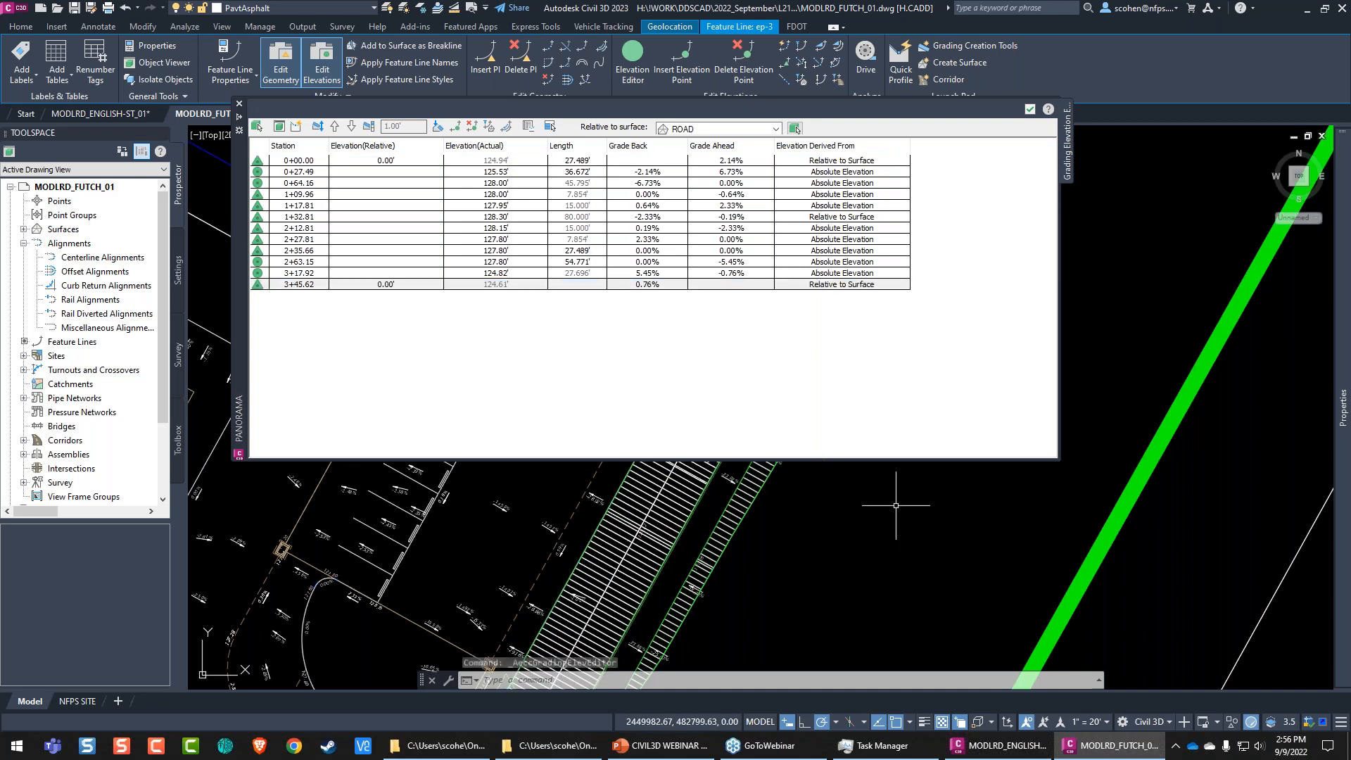
key("Escape")
scroll(770, 386, "up", 4)
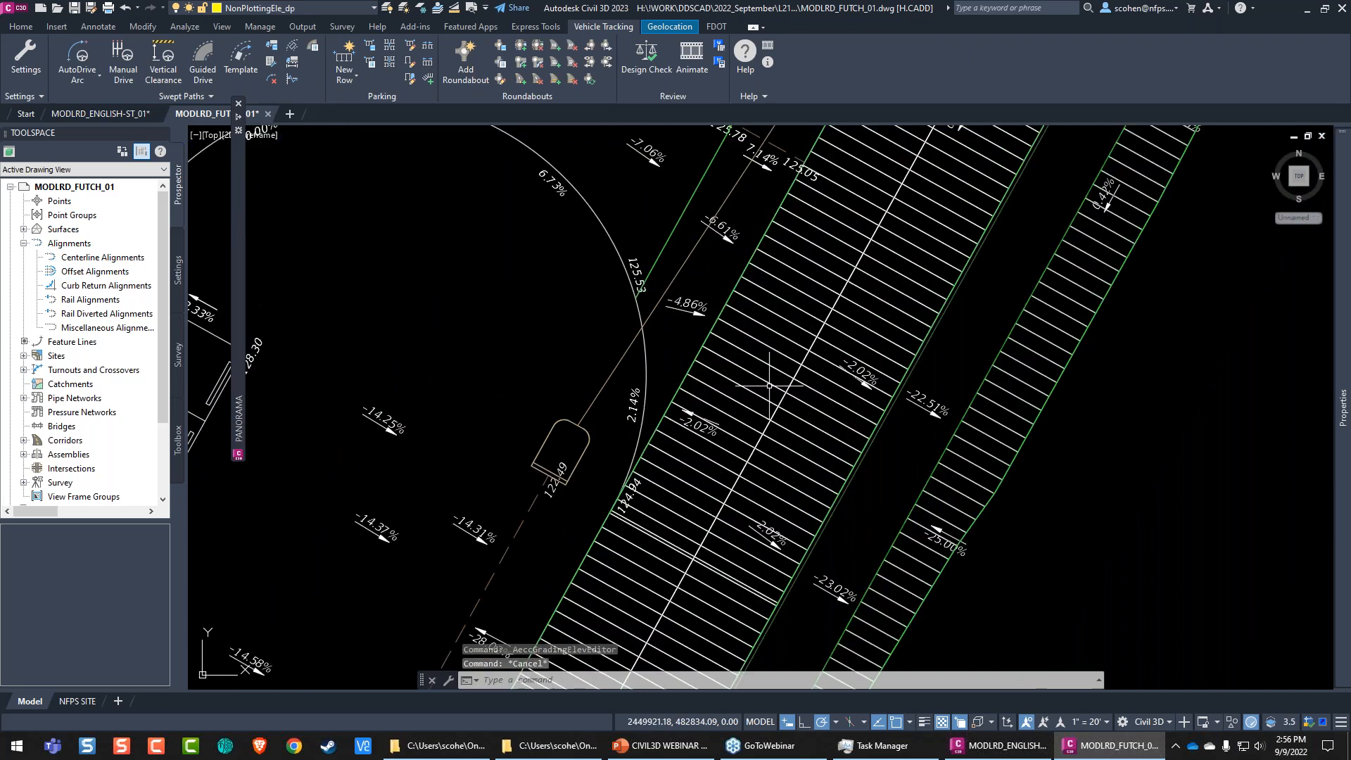
scroll(769, 386, "down", 4)
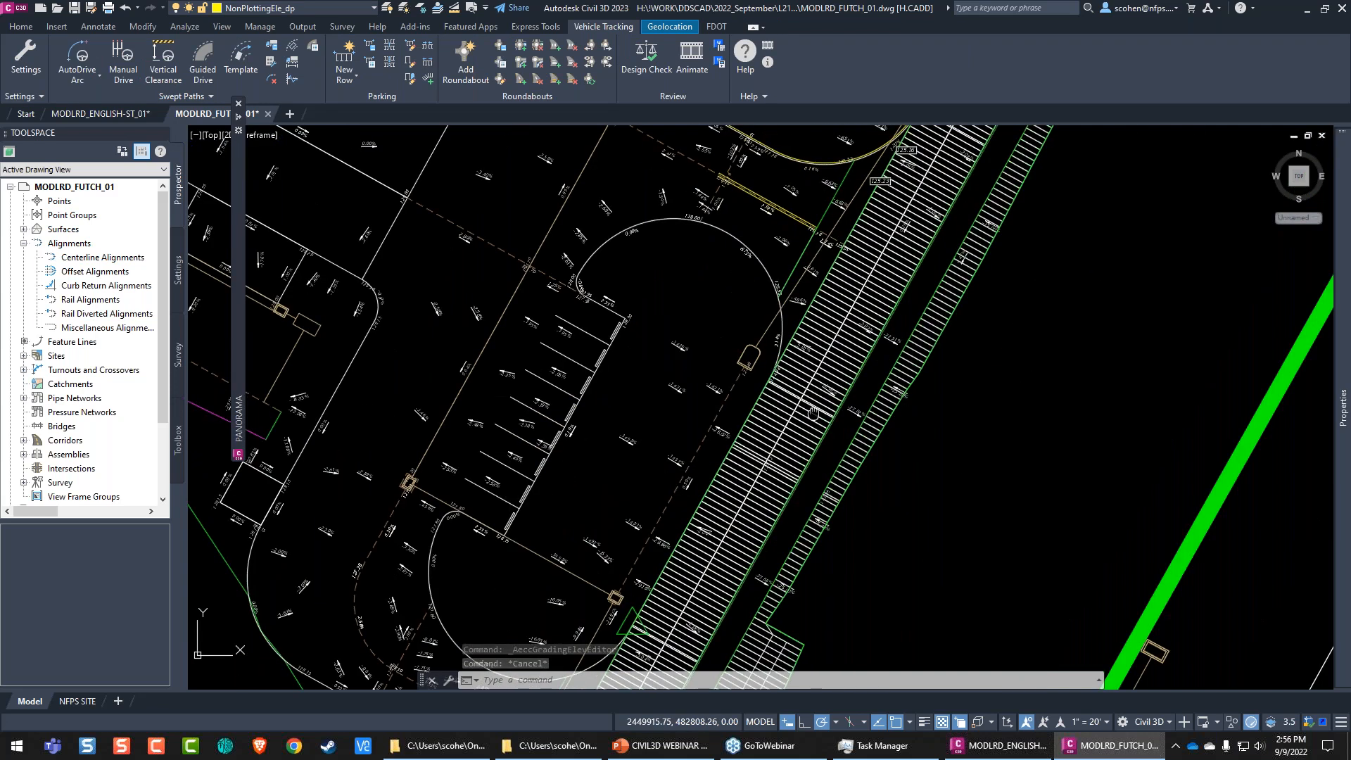
middle_click_drag(813, 413, 724, 437)
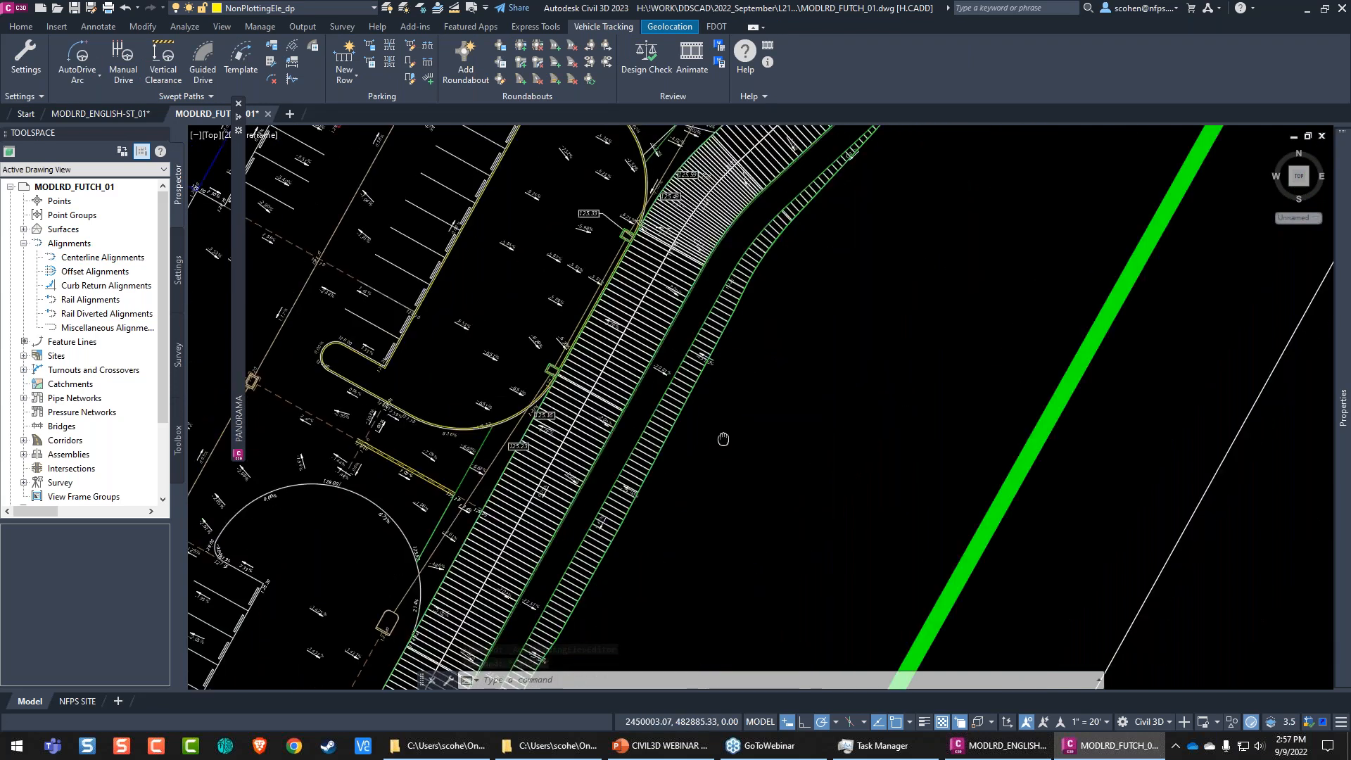
scroll(729, 299, "up", 4)
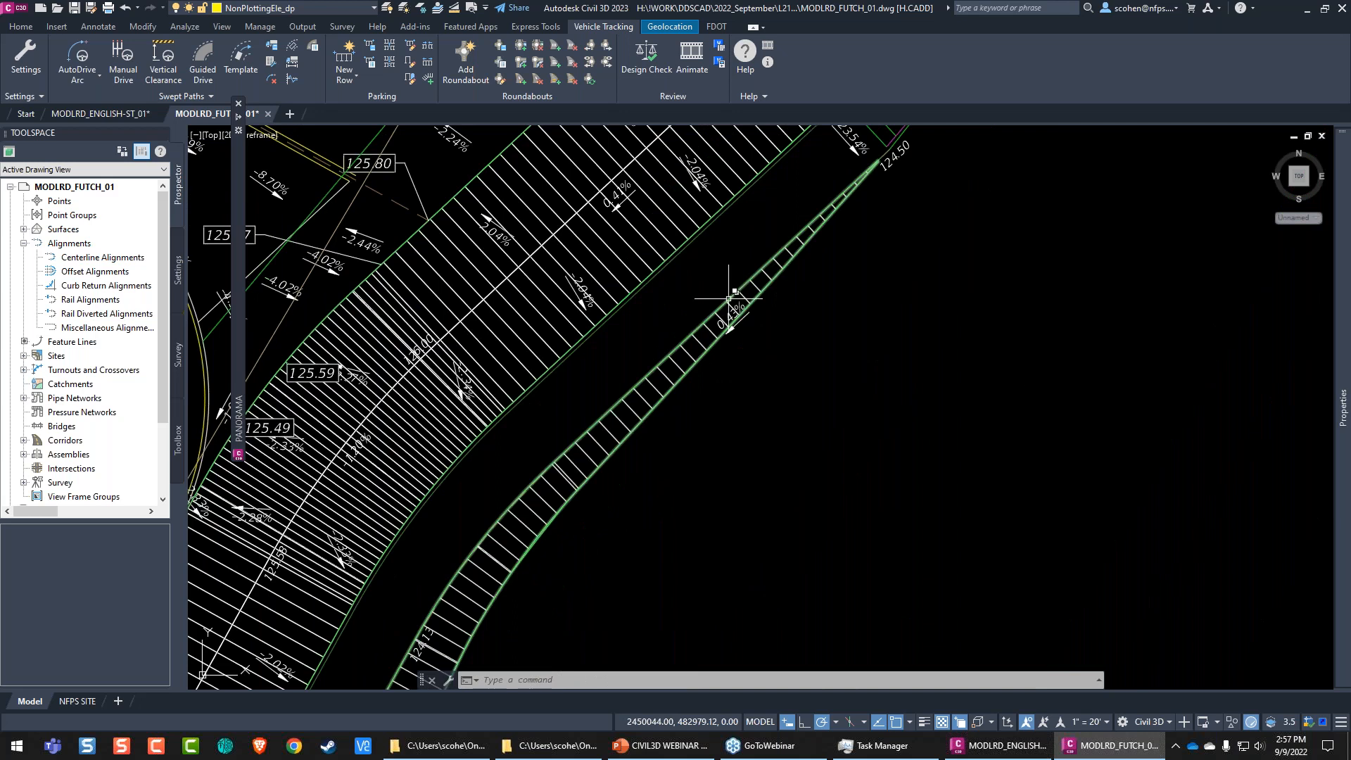
Step: Select the ditch feature line dtch1, inspect its course beside the road corridor down to the wider ditch section, and clear the selection
left_click(729, 298)
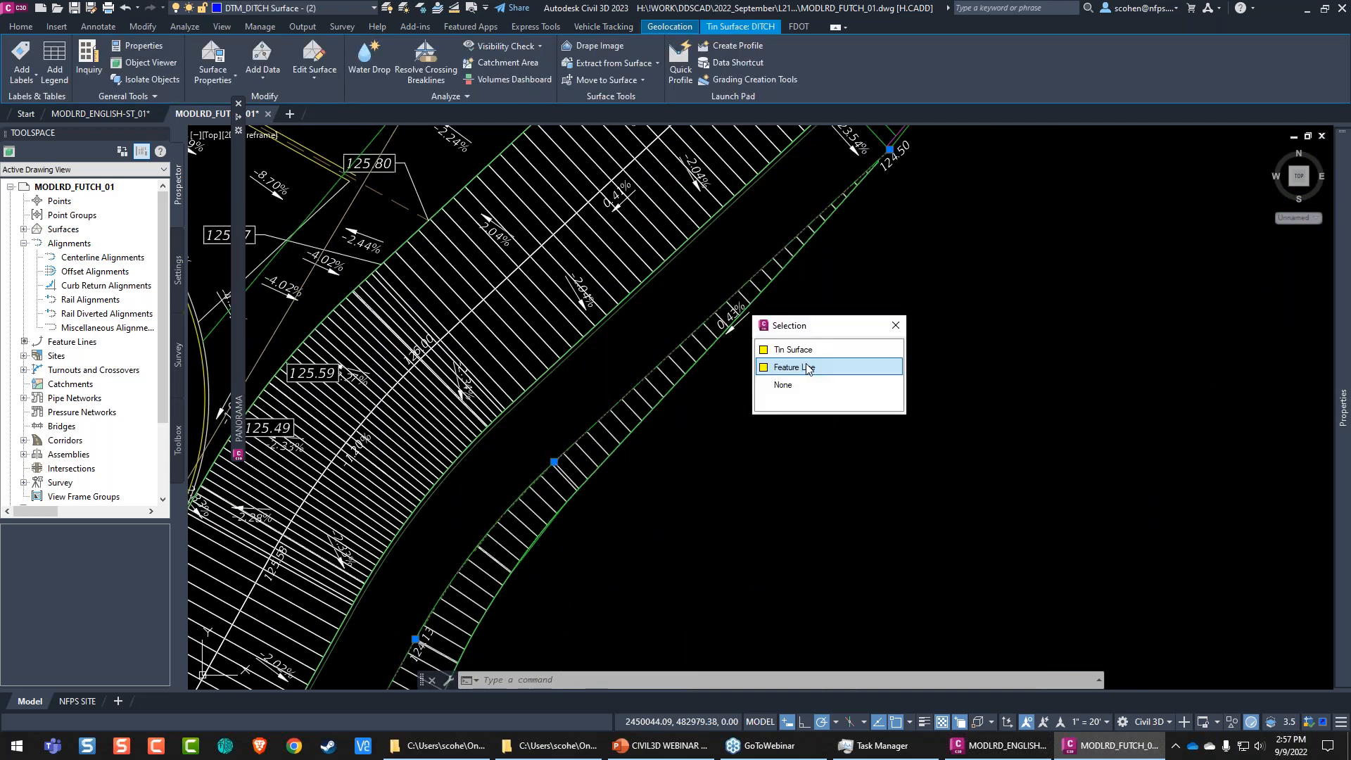
left_click(807, 368)
middle_click_drag(807, 368, 654, 549)
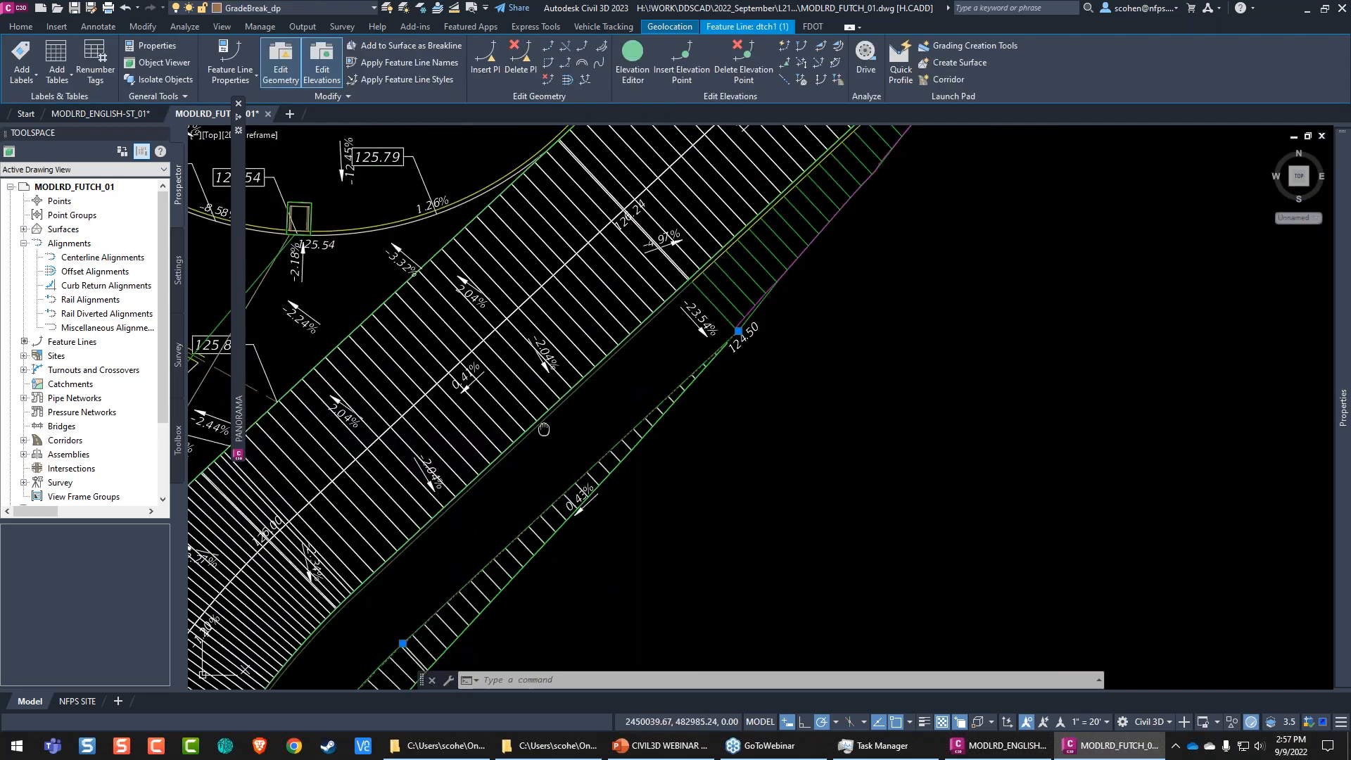
middle_click_drag(544, 429, 703, 247)
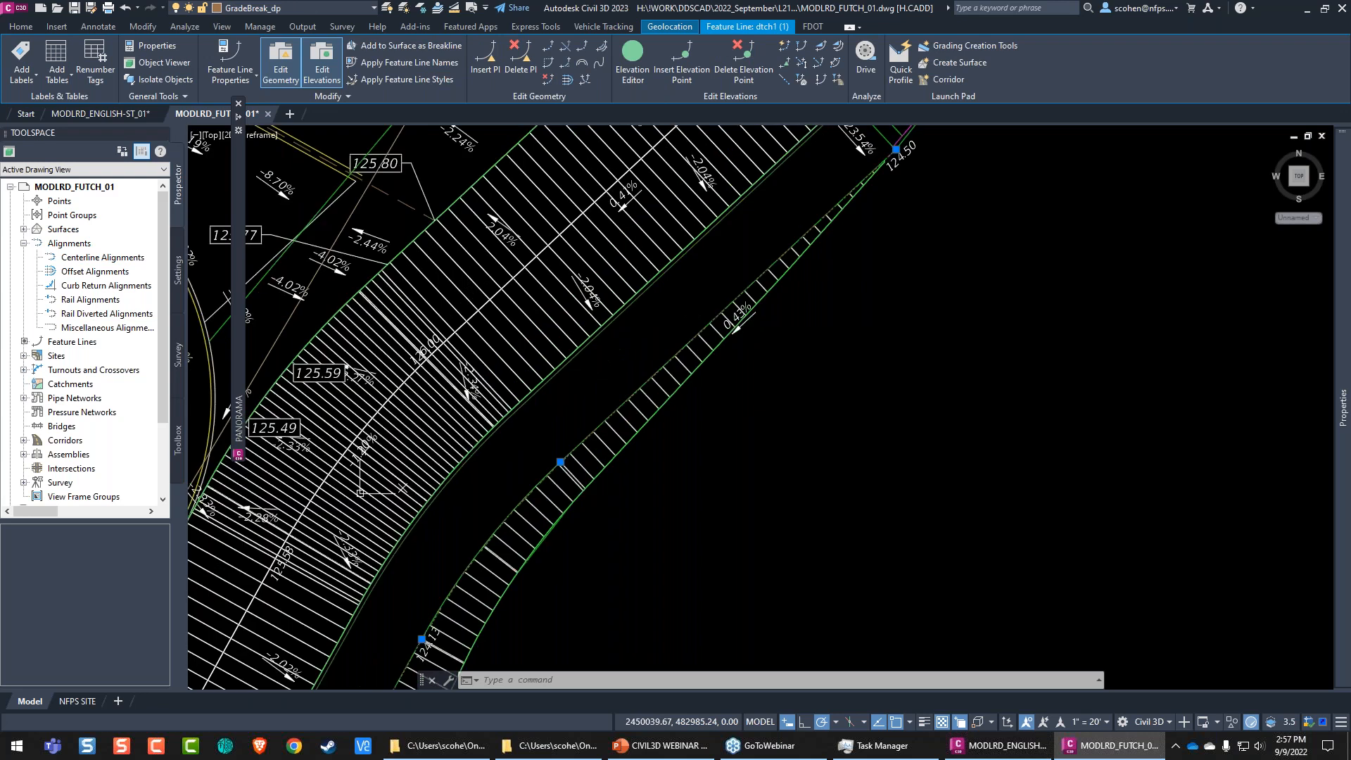
middle_click_drag(466, 525, 458, 509)
mouse_move(458, 509)
middle_mouse_down()
mouse_move(611, 375)
mouse_move(639, 434)
mouse_move(692, 324)
middle_mouse_up()
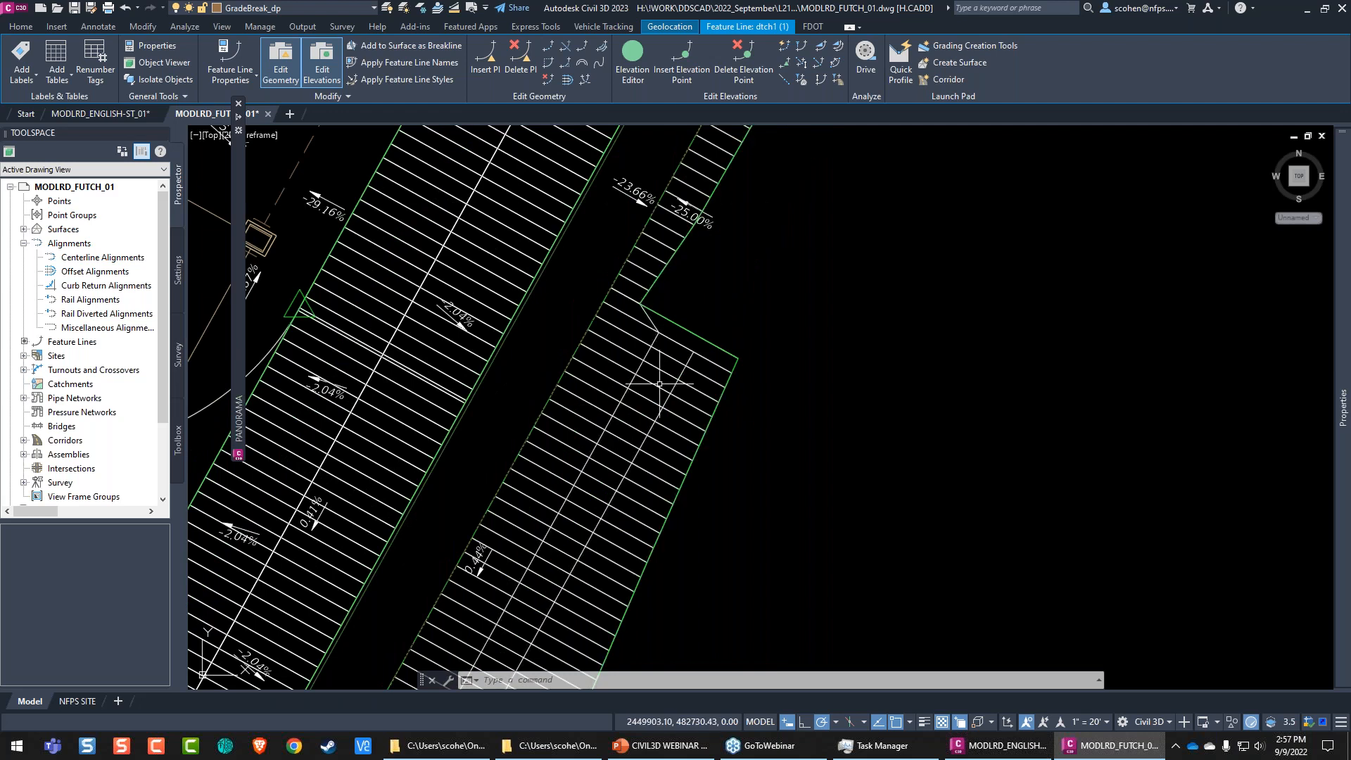
key("Escape")
key("Escape")
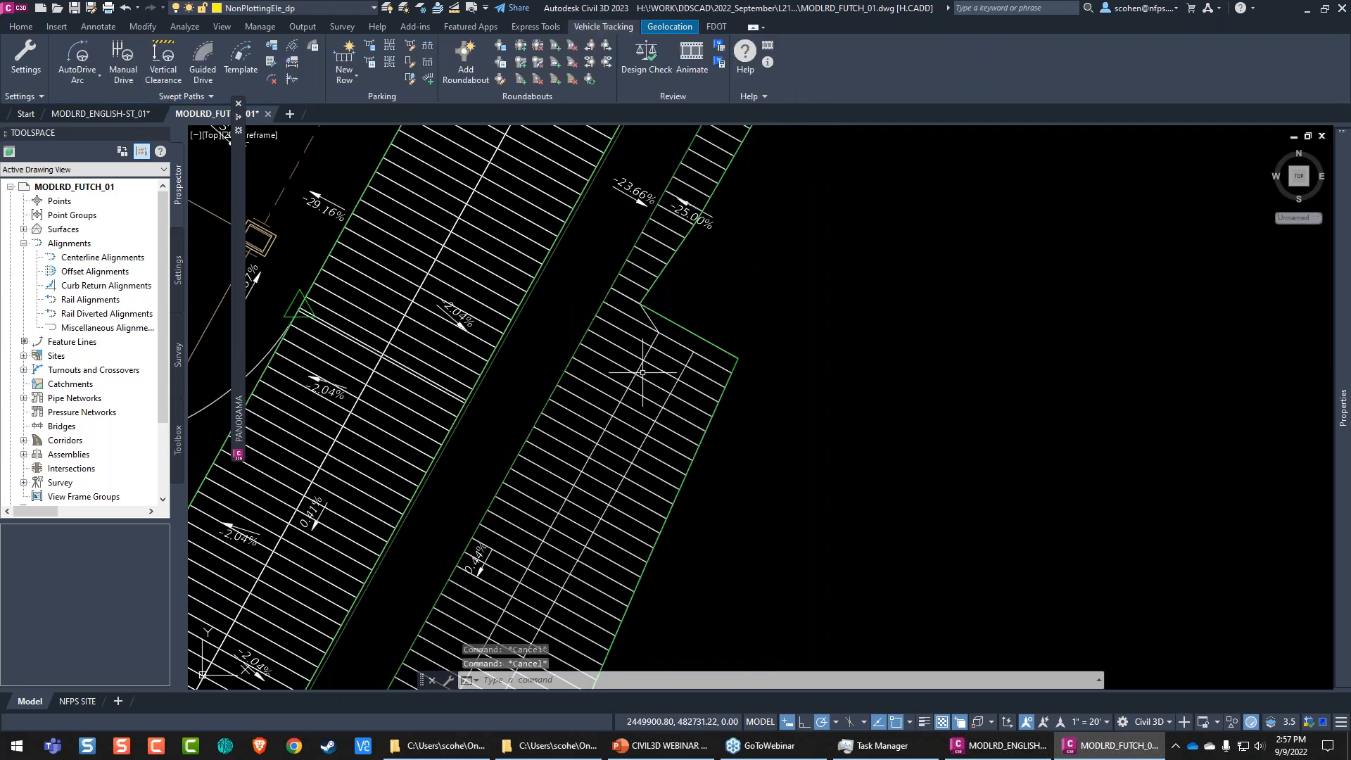
Step: Merge the two adjoining regions of the DITCH corridor where the narrow and wide sections meet
left_click(642, 373)
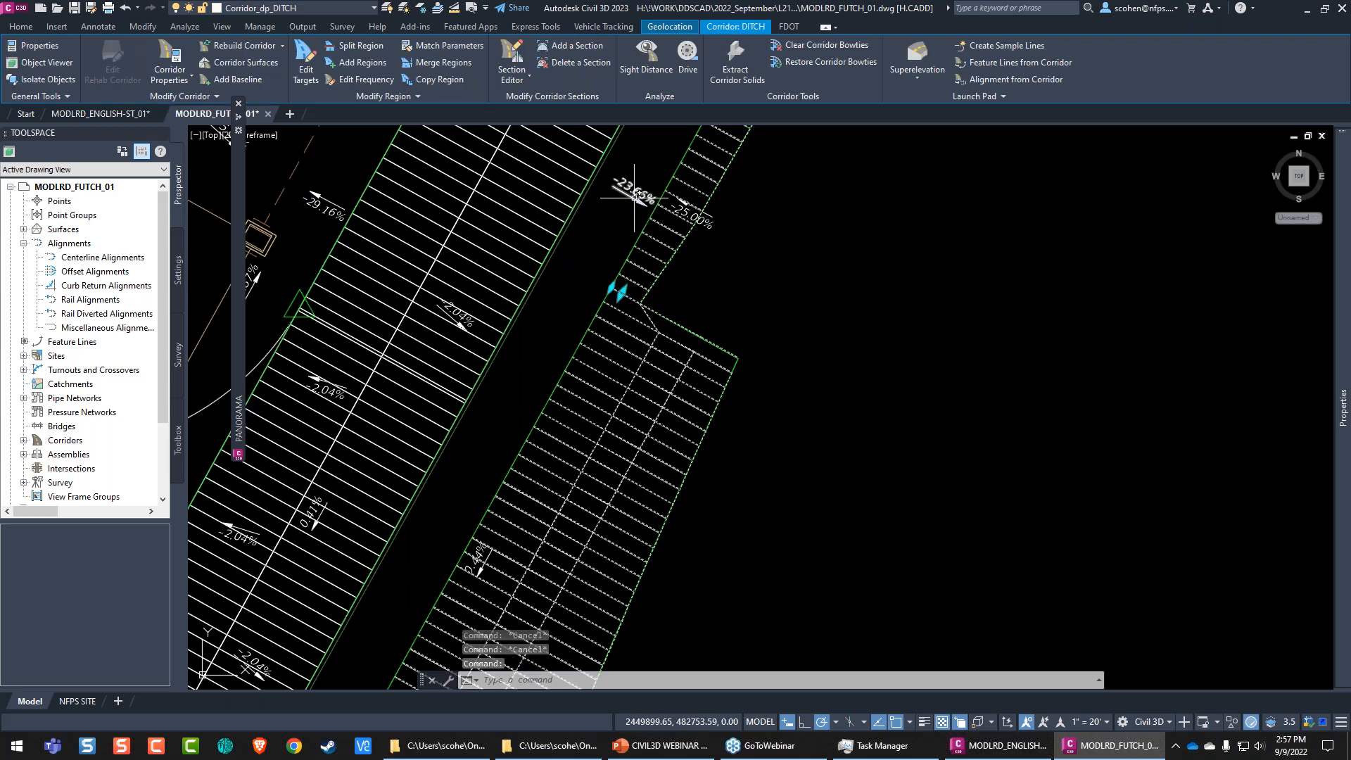
left_click(438, 63)
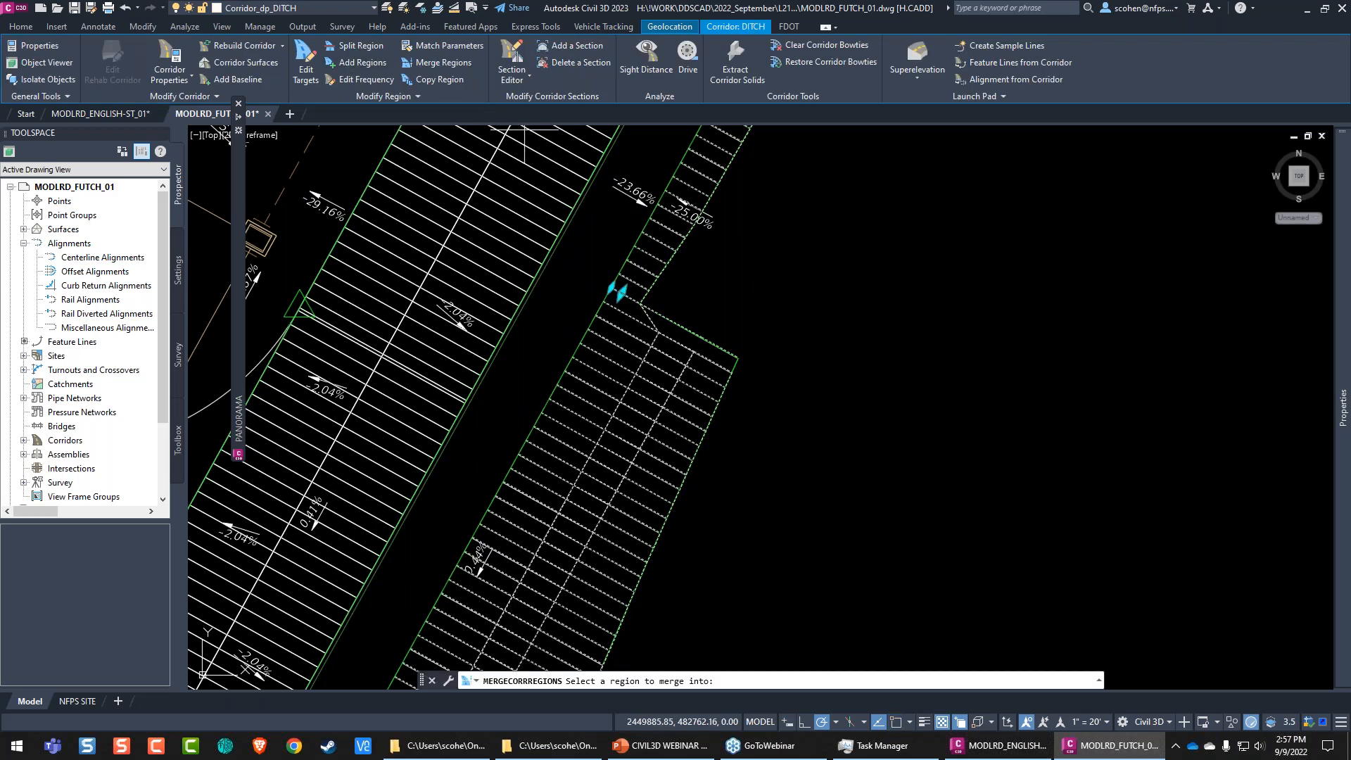
left_click(612, 383)
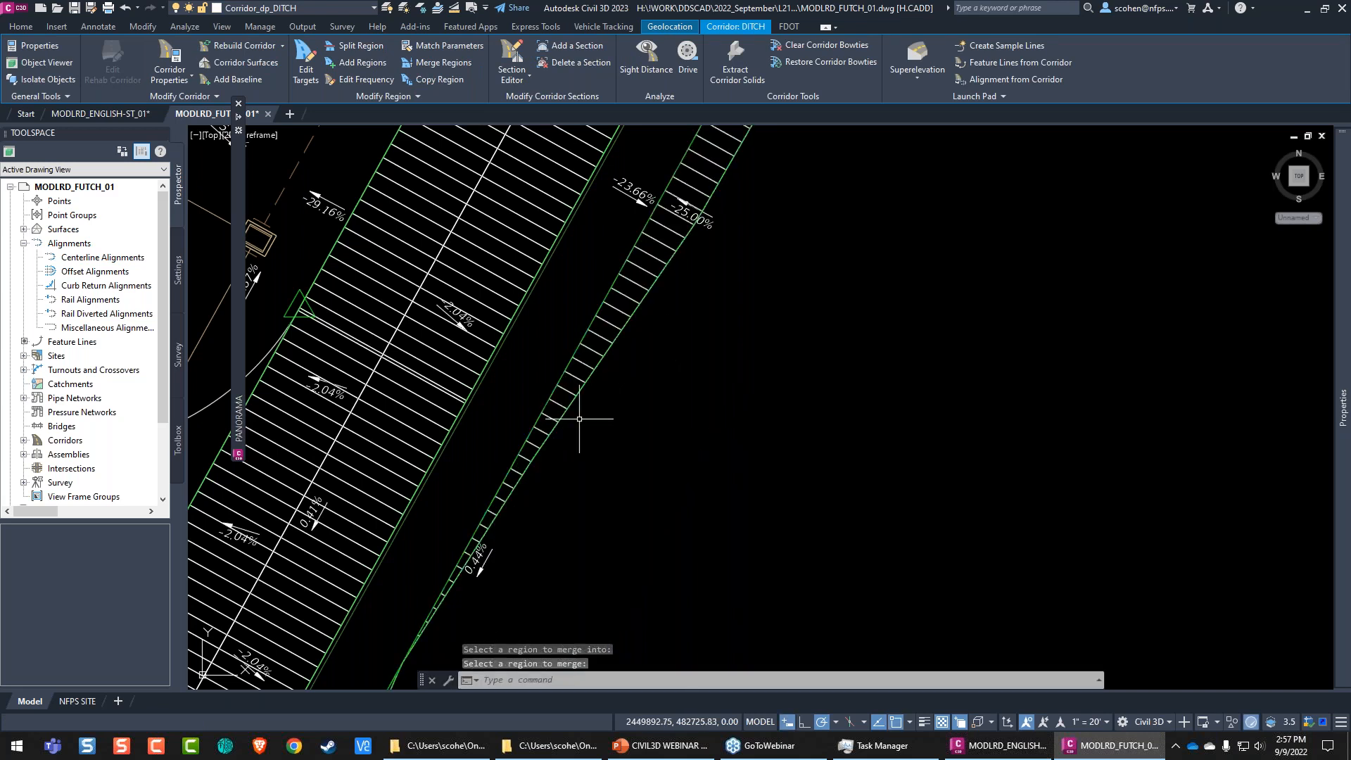
key("Escape")
key("Escape")
Step: Examine the DITCH surface in 3D in the Object Viewer, then close the viewer and clear the selection
left_click(612, 379)
left_click(727, 420)
right_click(727, 416)
key("Escape")
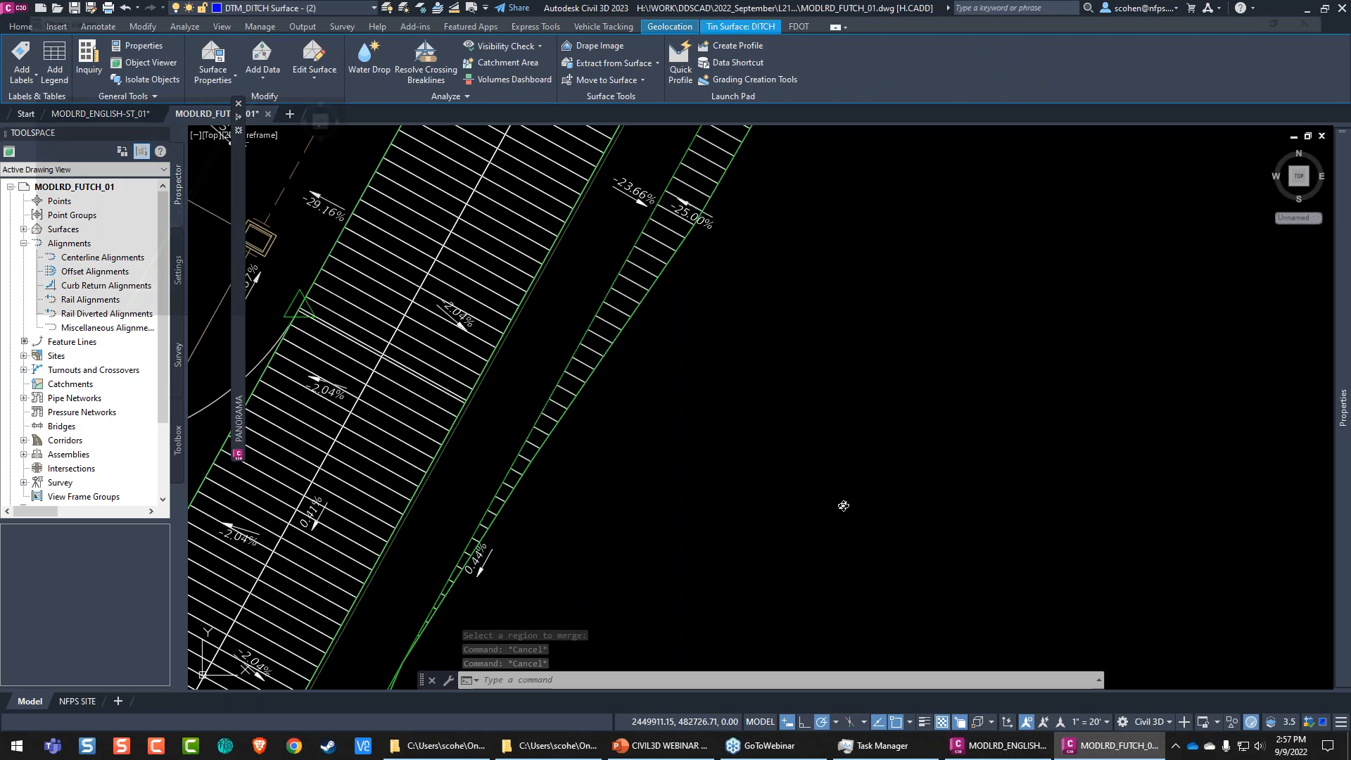
left_click_drag(658, 606, 709, 485)
scroll(708, 487, "up", 5)
middle_click_drag(706, 495, 716, 477)
left_click_drag(723, 477, 624, 492)
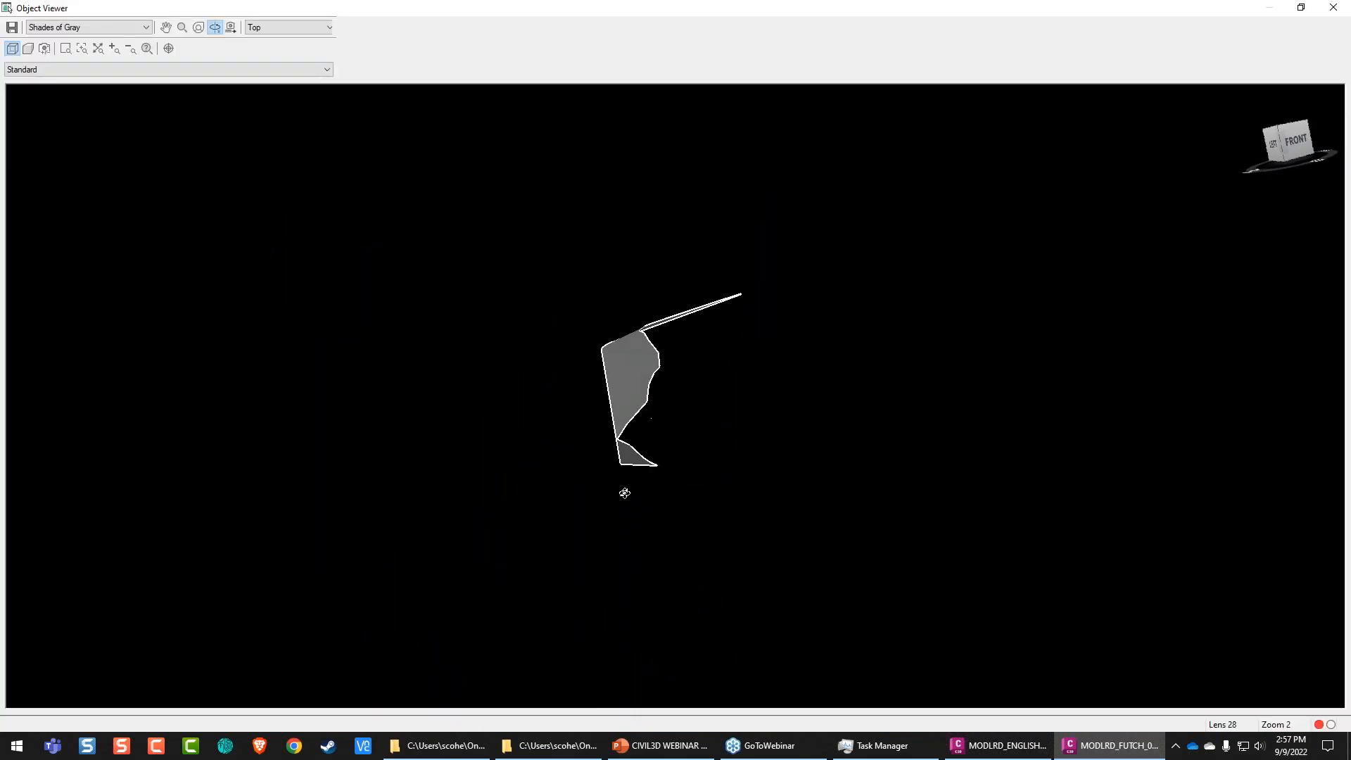
scroll(624, 485, "up", 3)
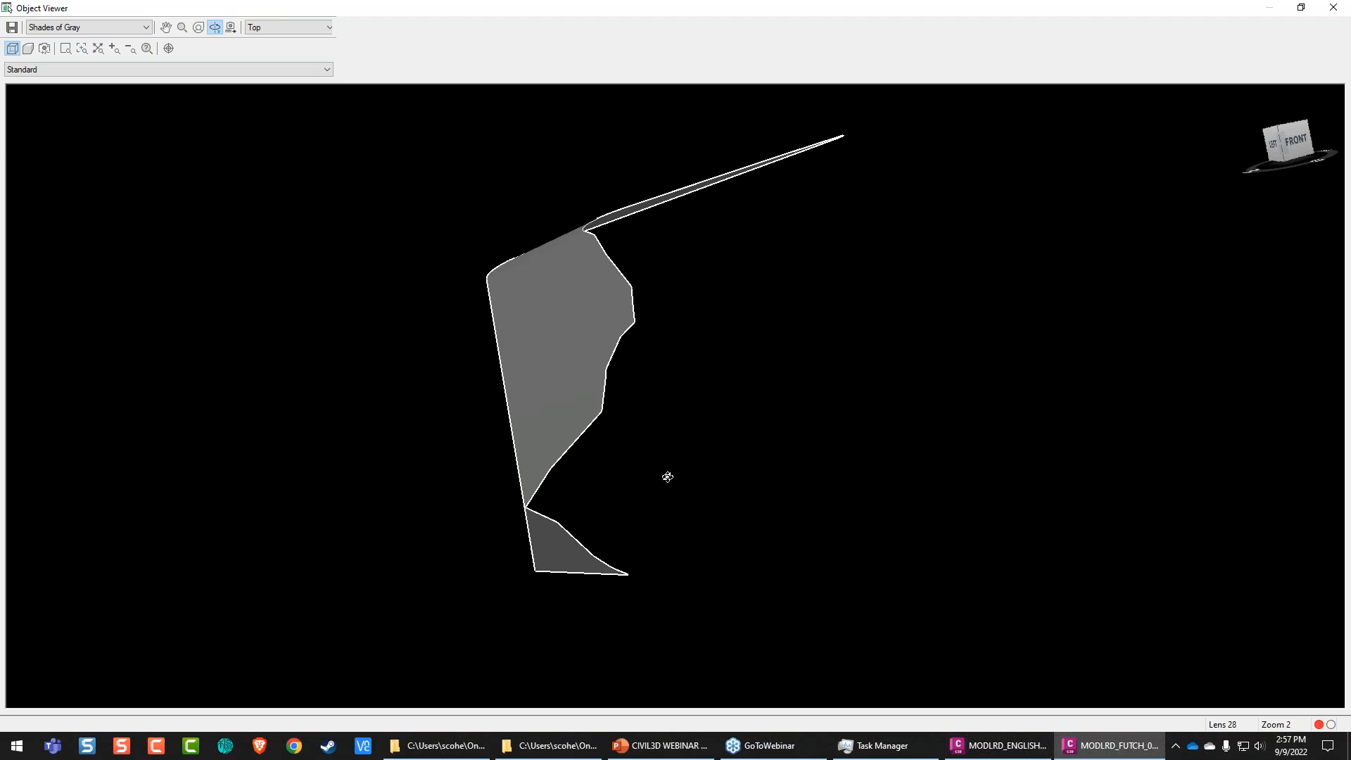
key("Escape")
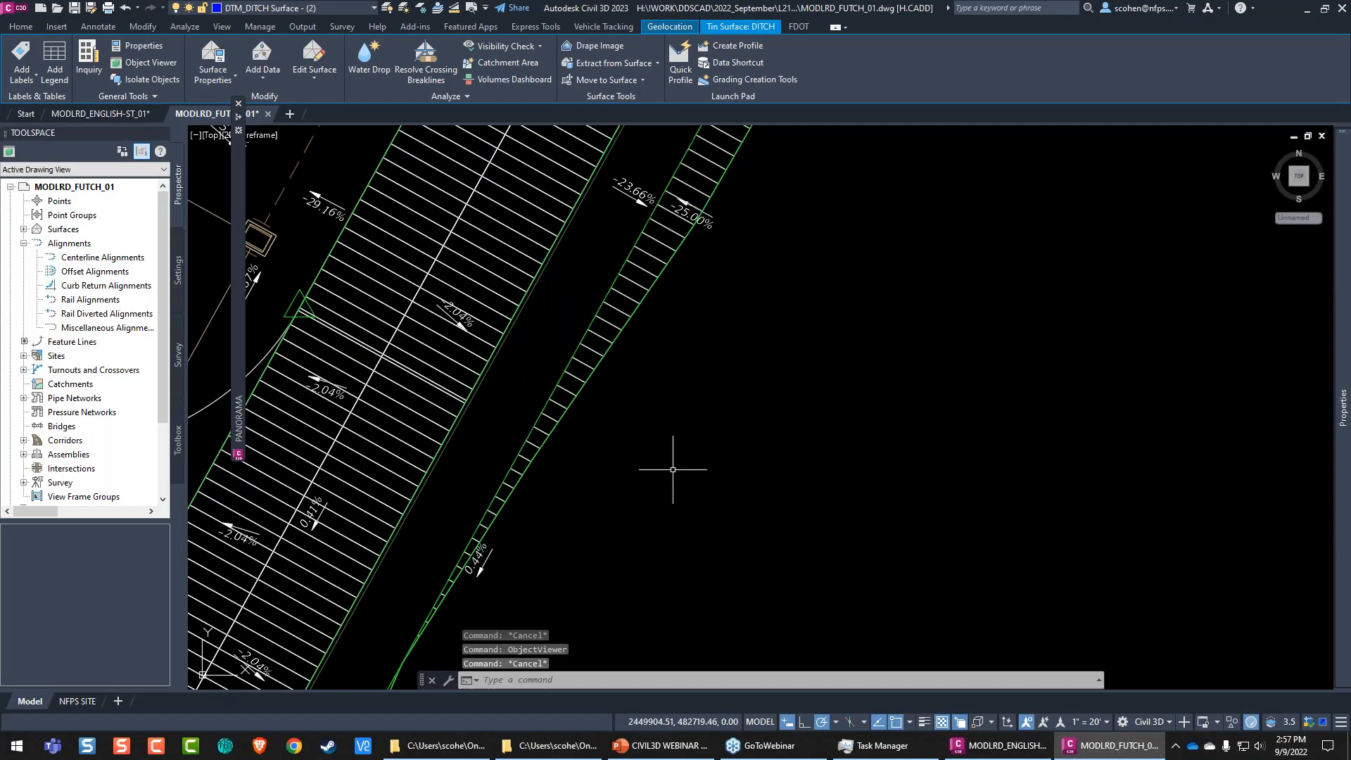
key("Escape")
Step: Split the merged DITCH corridor region at a section line just before the ditch strip narrows
mouse_move(616, 421)
middle_mouse_down()
mouse_move(724, 226)
mouse_move(682, 263)
middle_mouse_up()
left_click(682, 263)
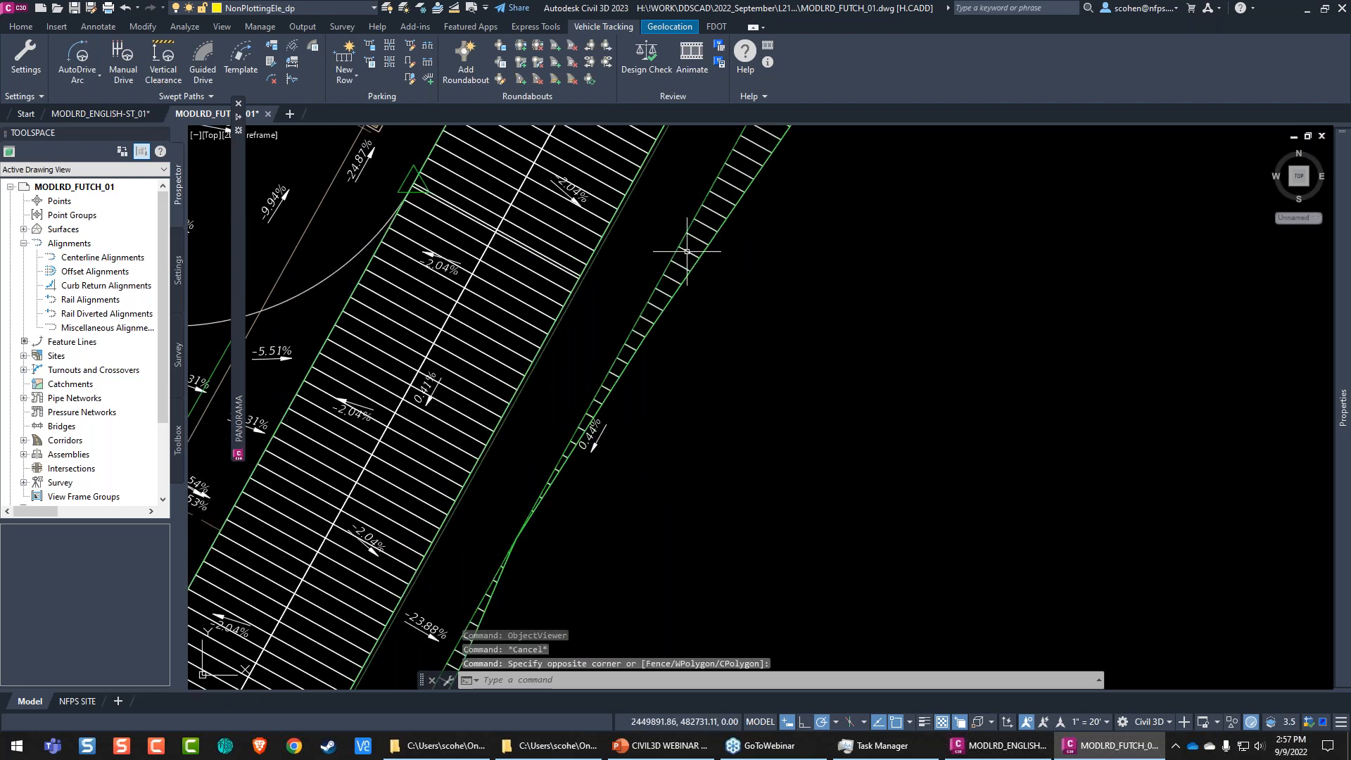
left_click(687, 250)
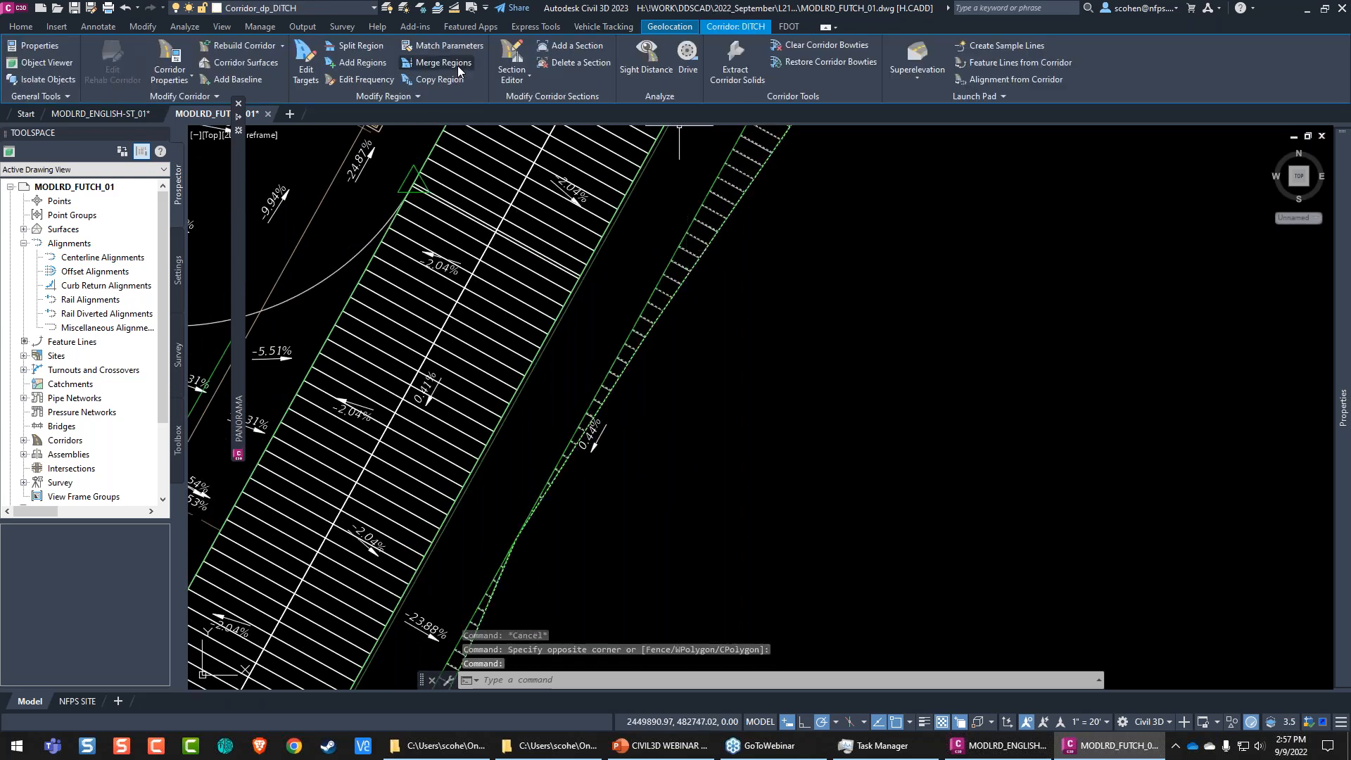
left_click(361, 45)
left_click(592, 422)
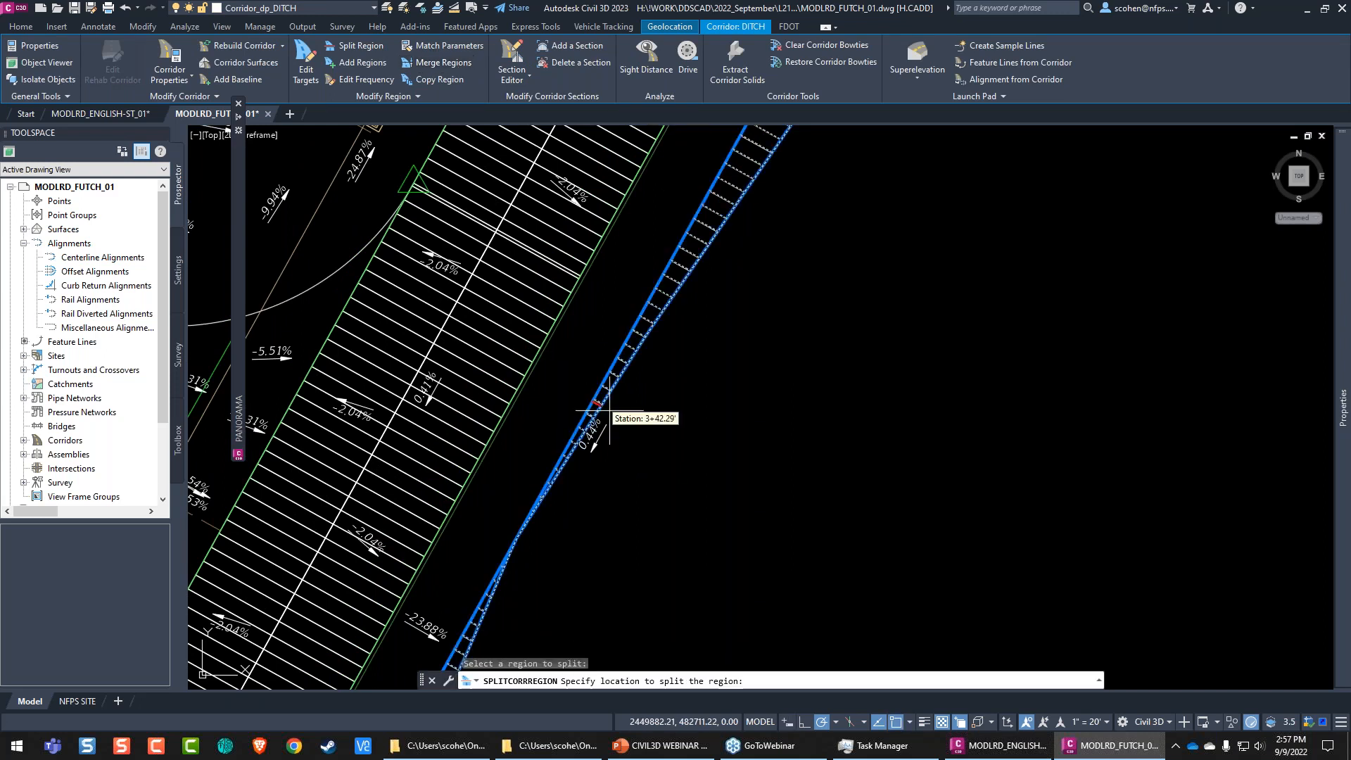
scroll(646, 252, "up", 4)
middle_click_drag(647, 252, 592, 439)
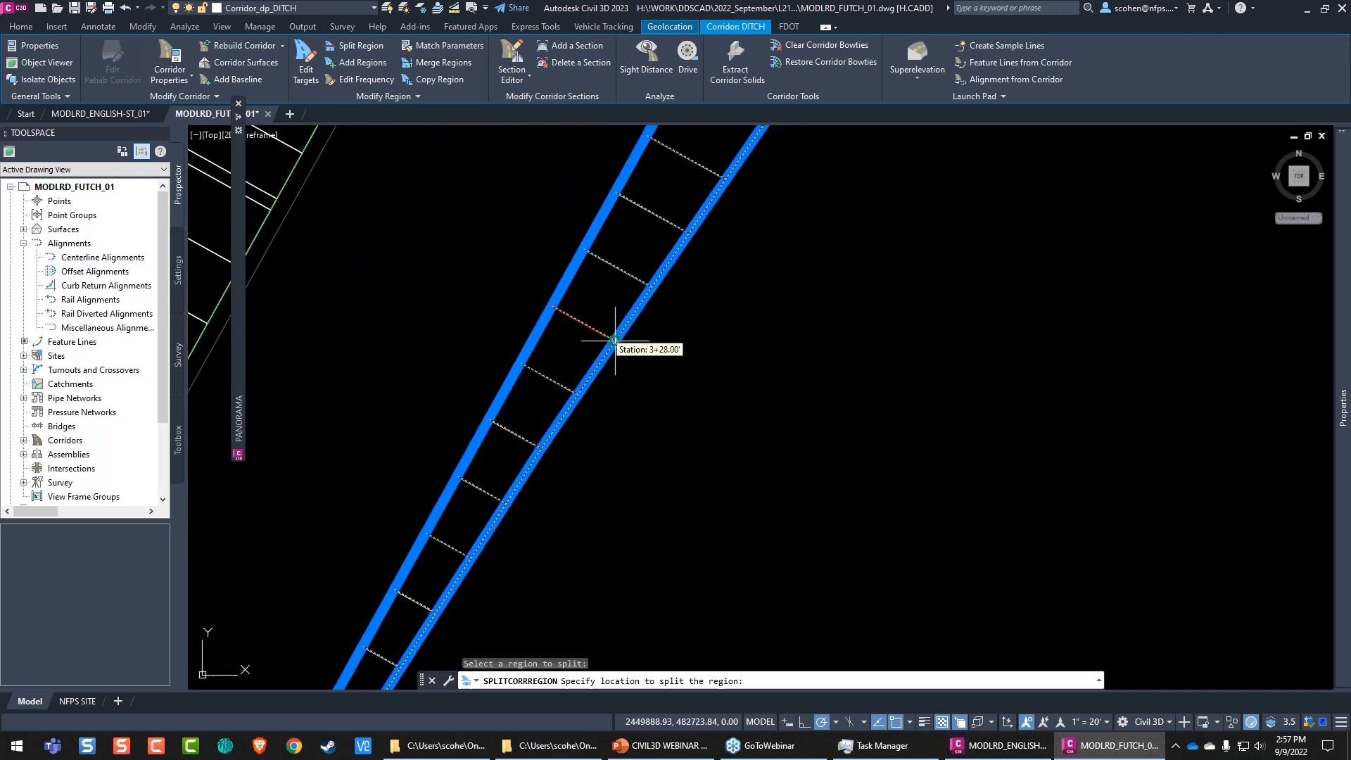
middle_click_drag(626, 317, 613, 356)
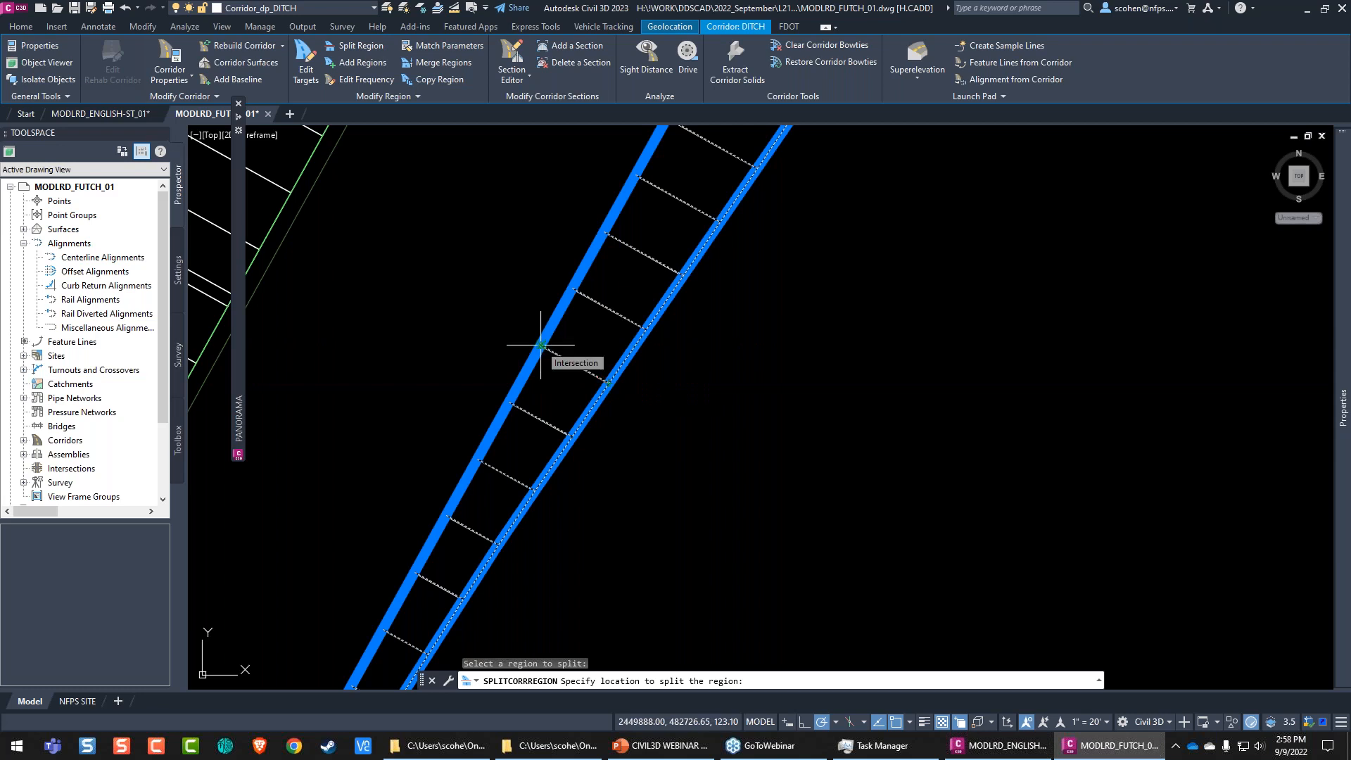
middle_click_drag(465, 455, 473, 472)
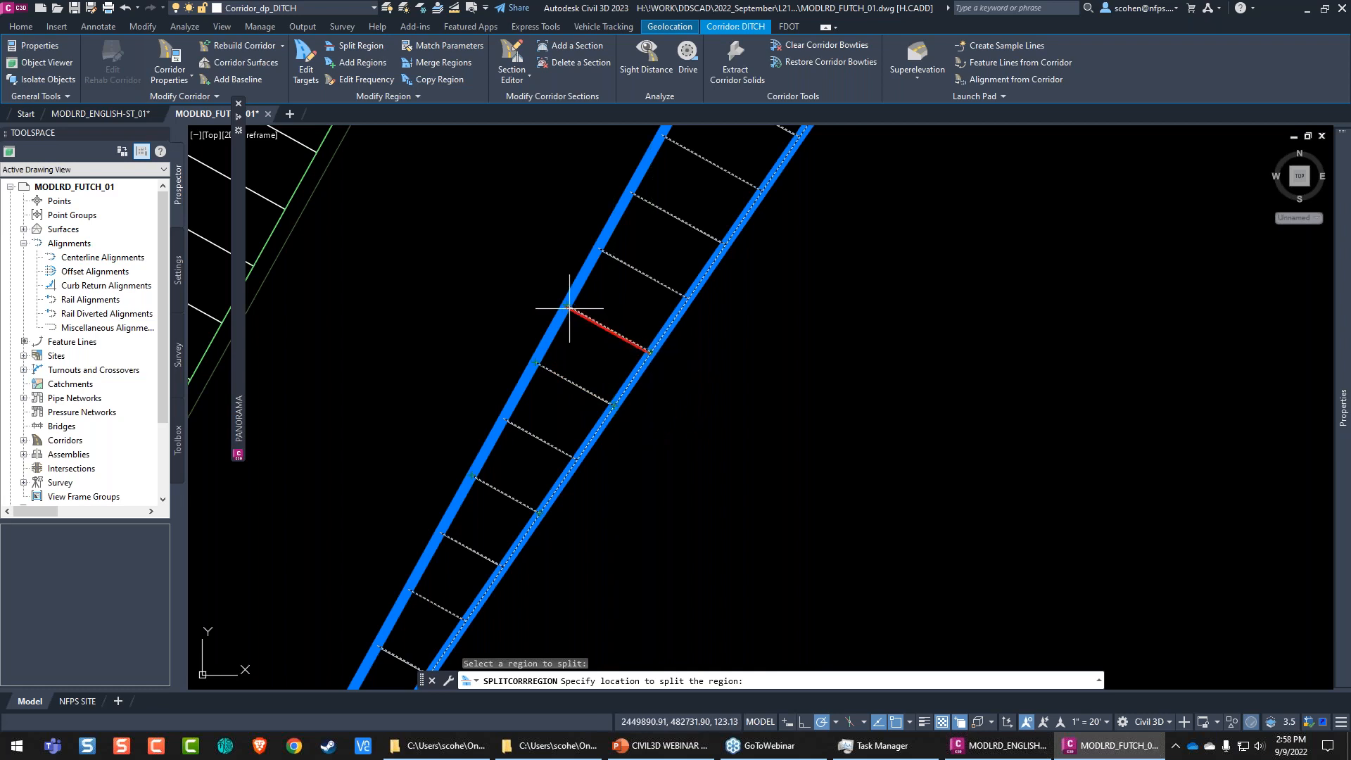
left_click(689, 294)
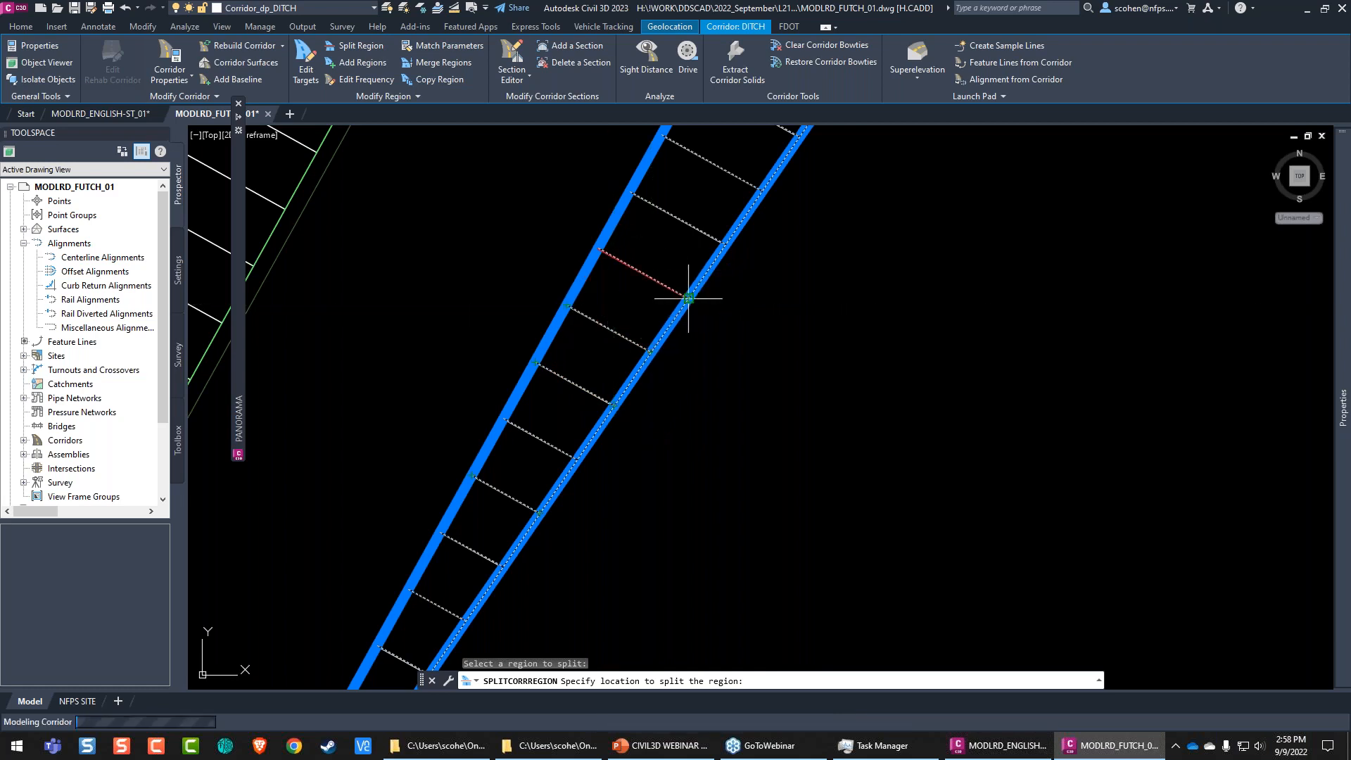
key("Return")
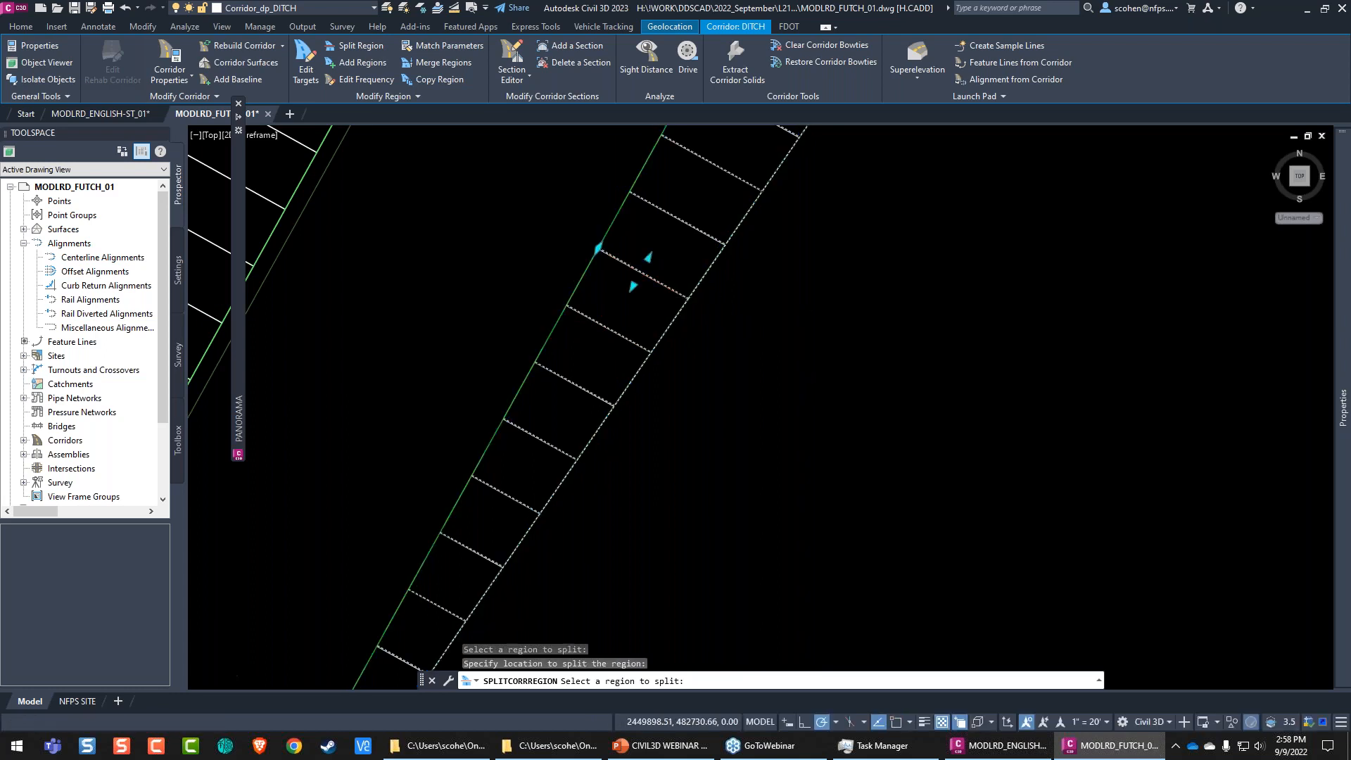
Step: End the region splitting and examine the DITCH assembly's Target Found and Target Not Found branches with their berm and backslope subassemblies
scroll(814, 347, "down", 3)
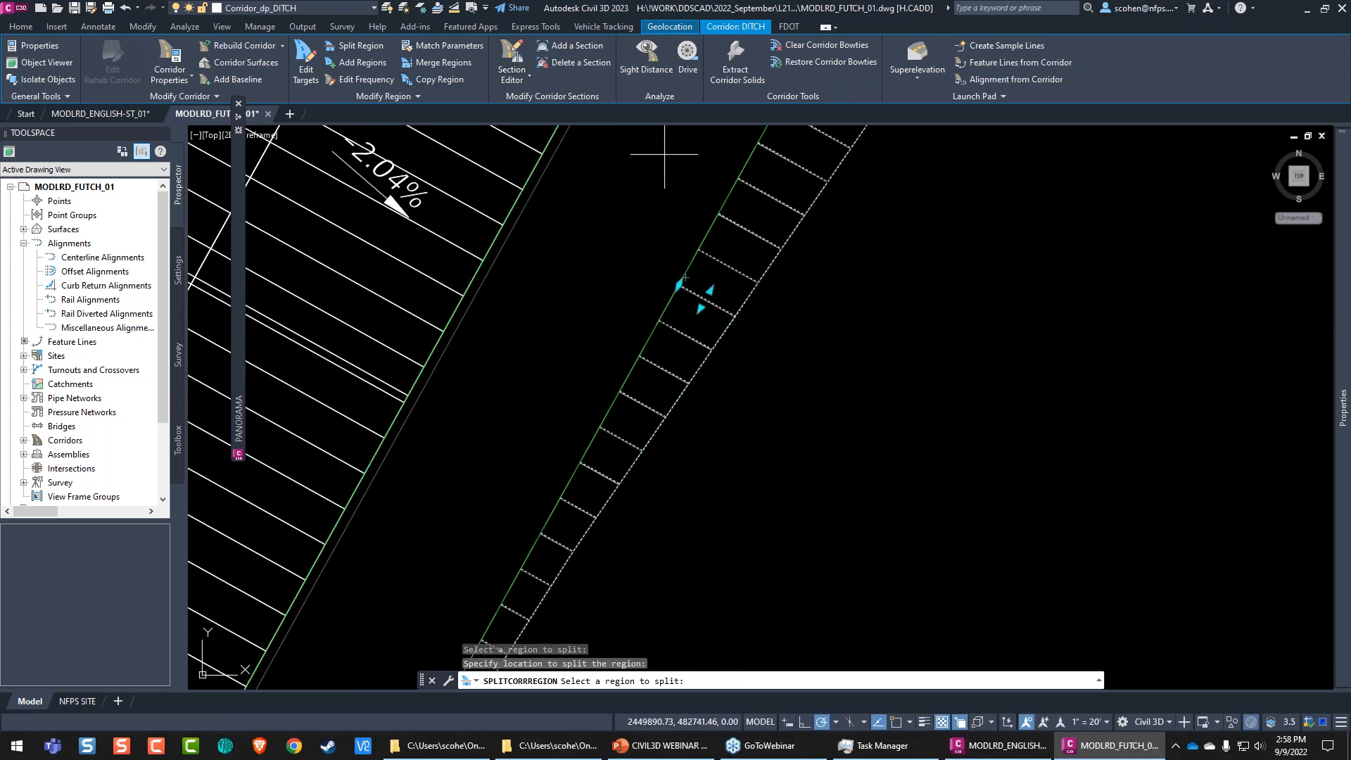
scroll(787, 312, "down", 4)
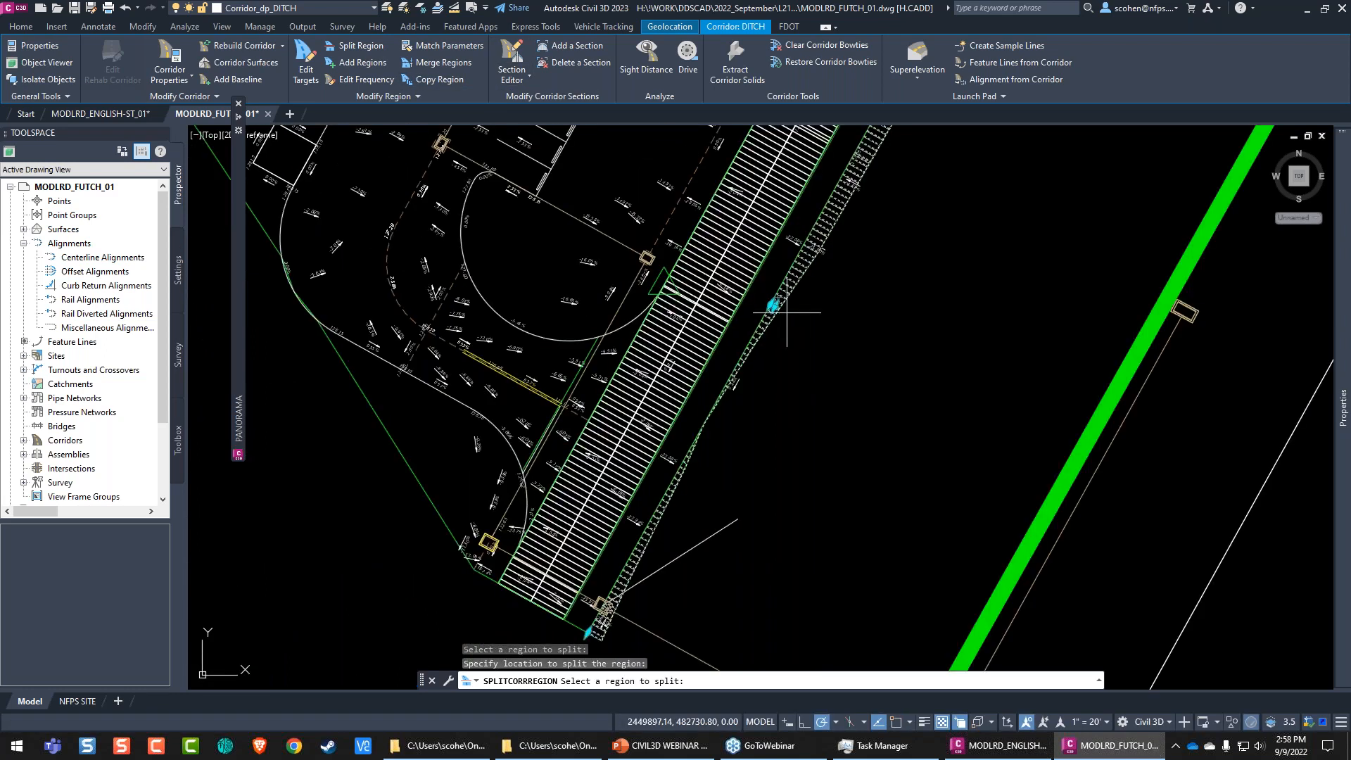
scroll(505, 520, "down", 3)
scroll(505, 519, "up", 8)
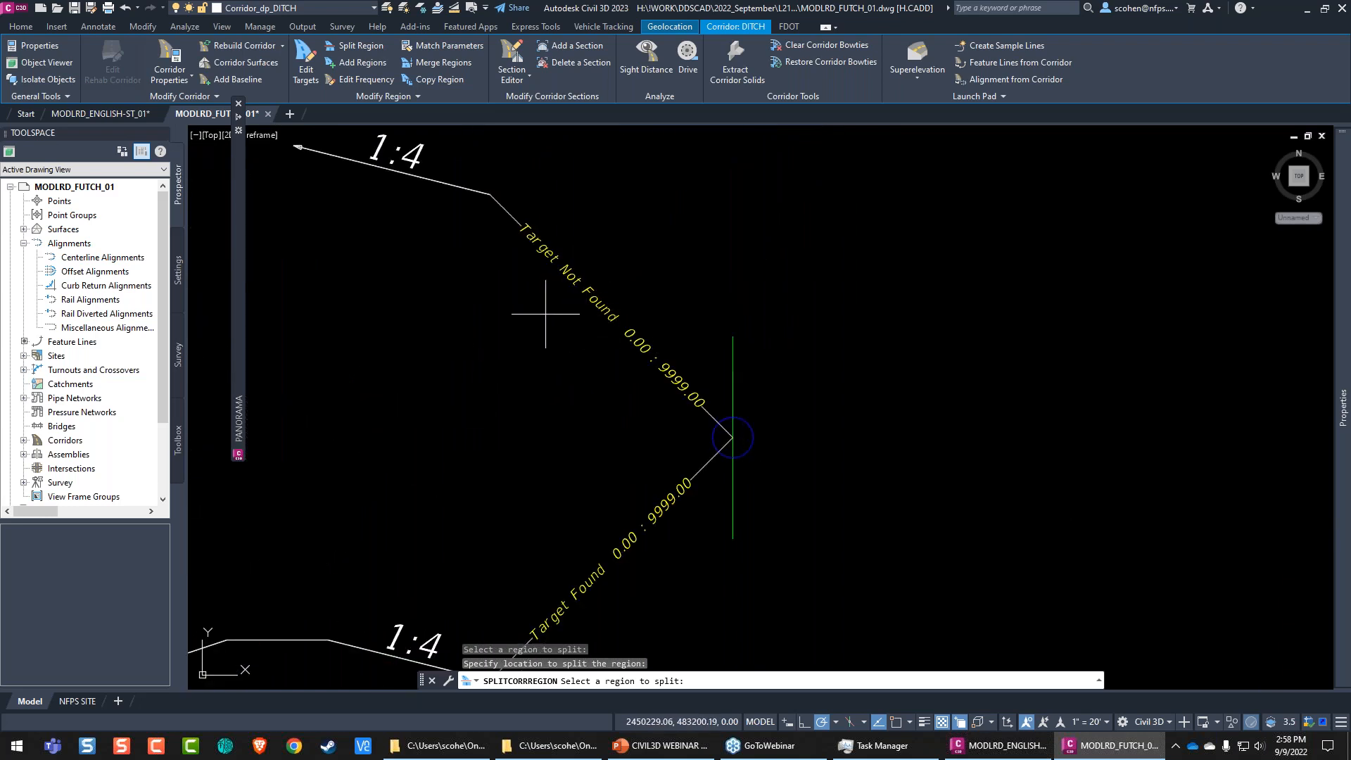
key("Escape")
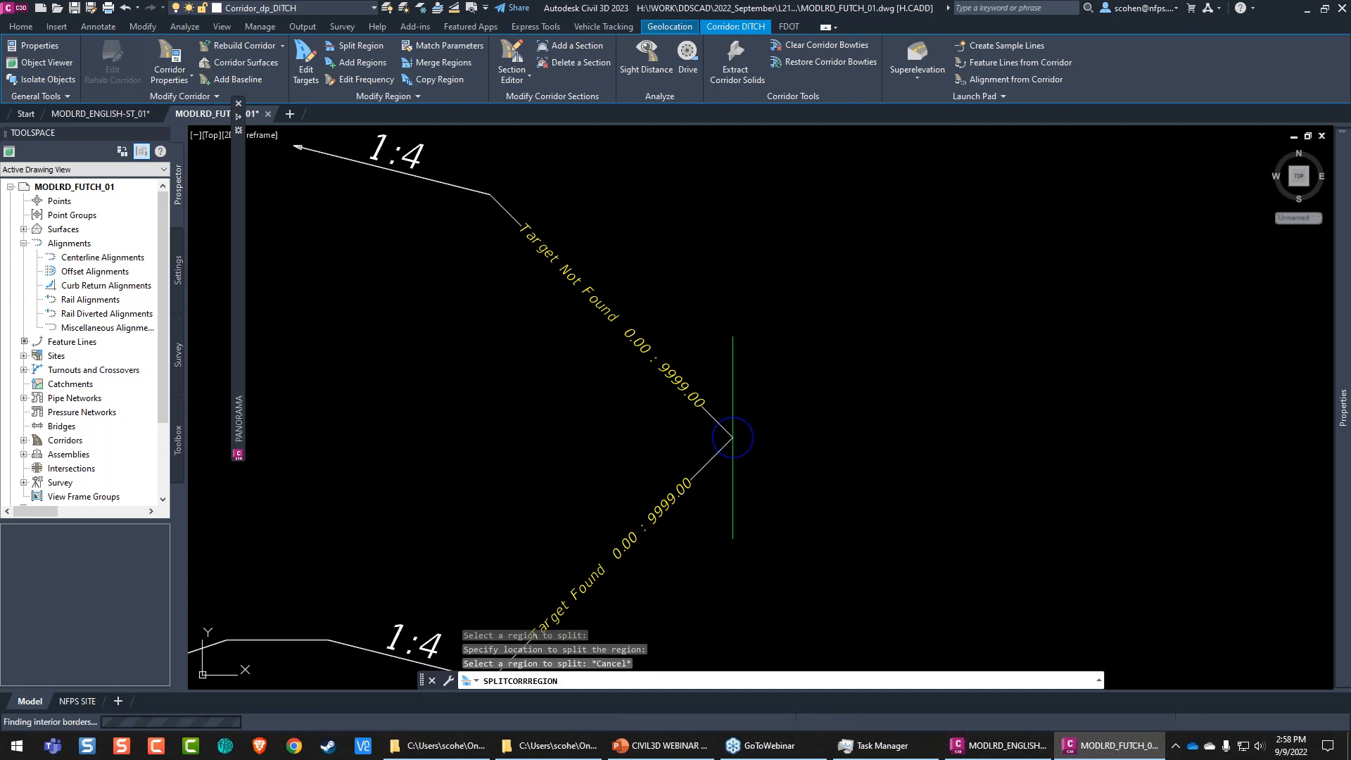
middle_click_drag(657, 337, 789, 224)
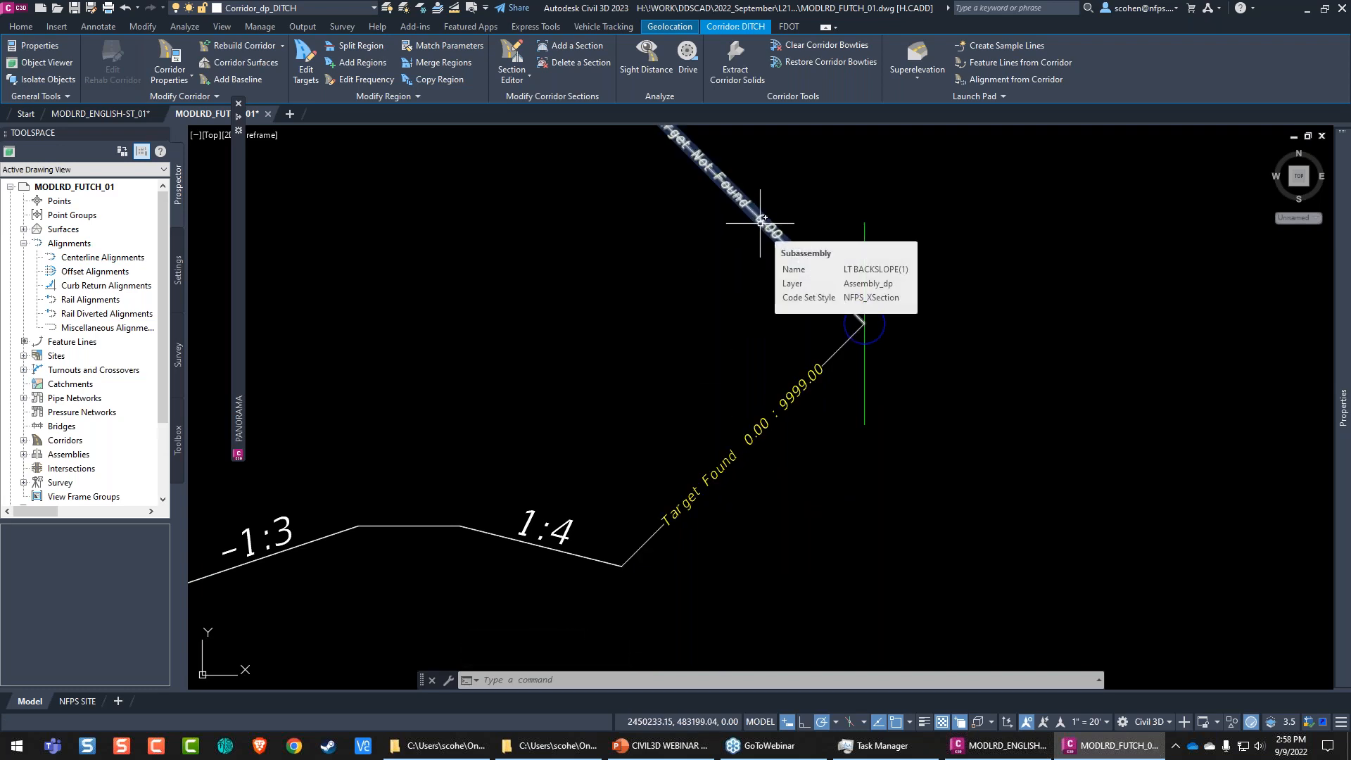
scroll(739, 266, "down", 3)
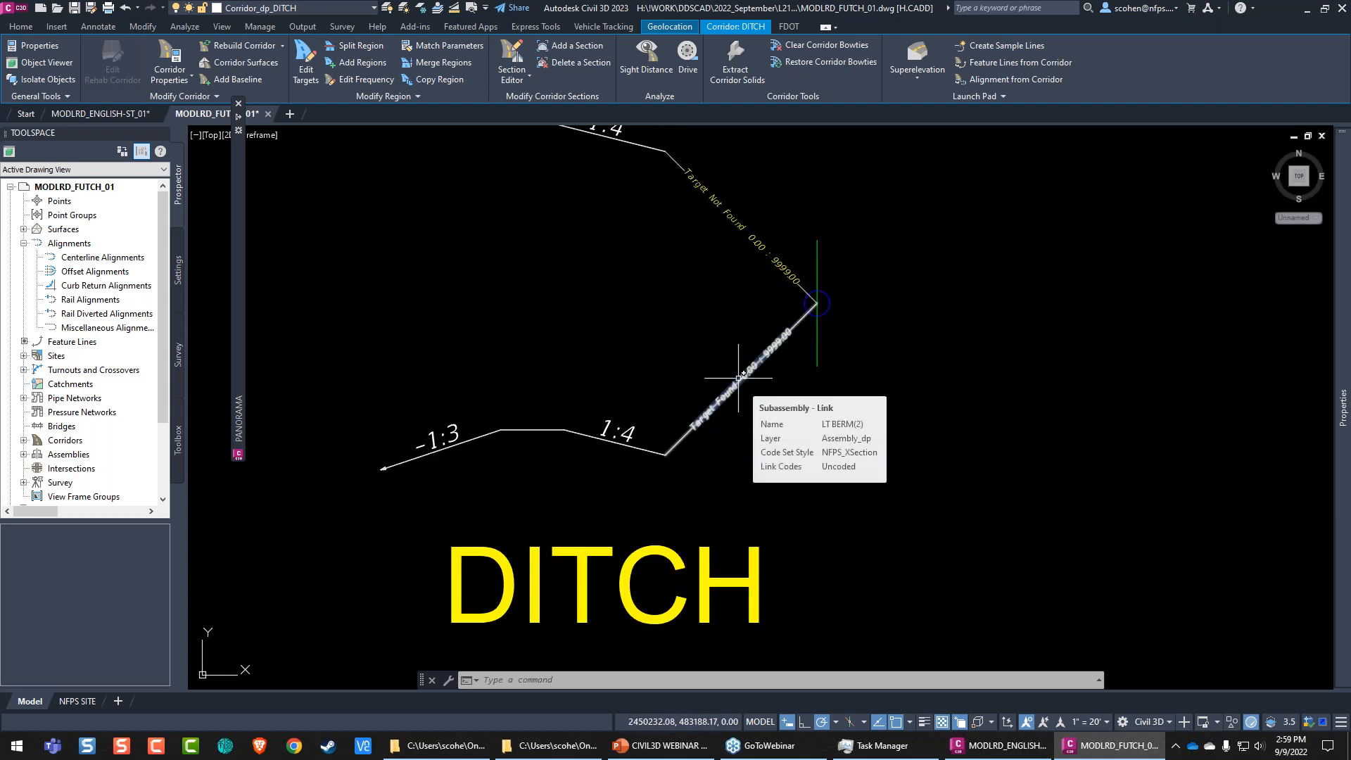
scroll(737, 384, "down", 3)
scroll(733, 391, "down", 4)
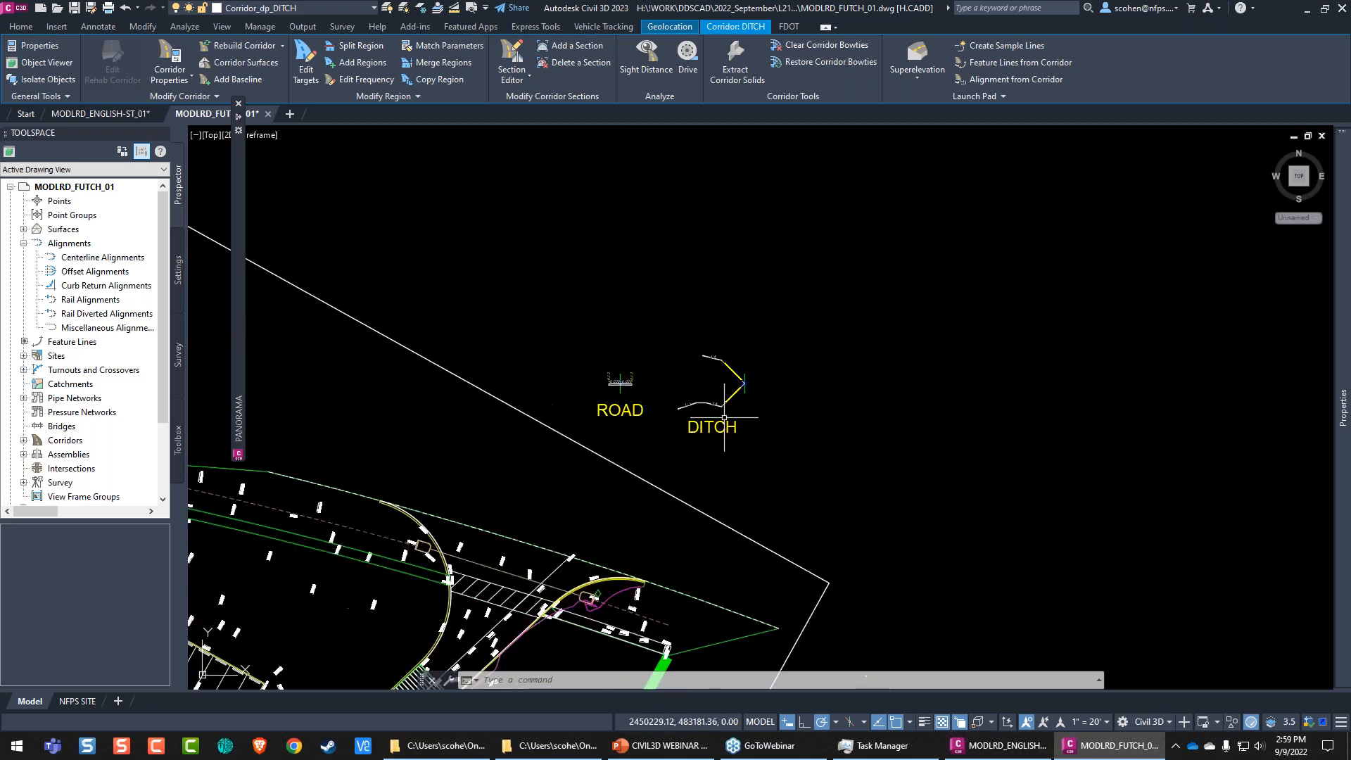
Step: Edit the targets of the DITCH corridor region from 3+18.00 to 4+39.23, setting LT BACKSLOPE(1)'s Target Offset to the polyline along the road edge
middle_click_drag(619, 612, 808, 201)
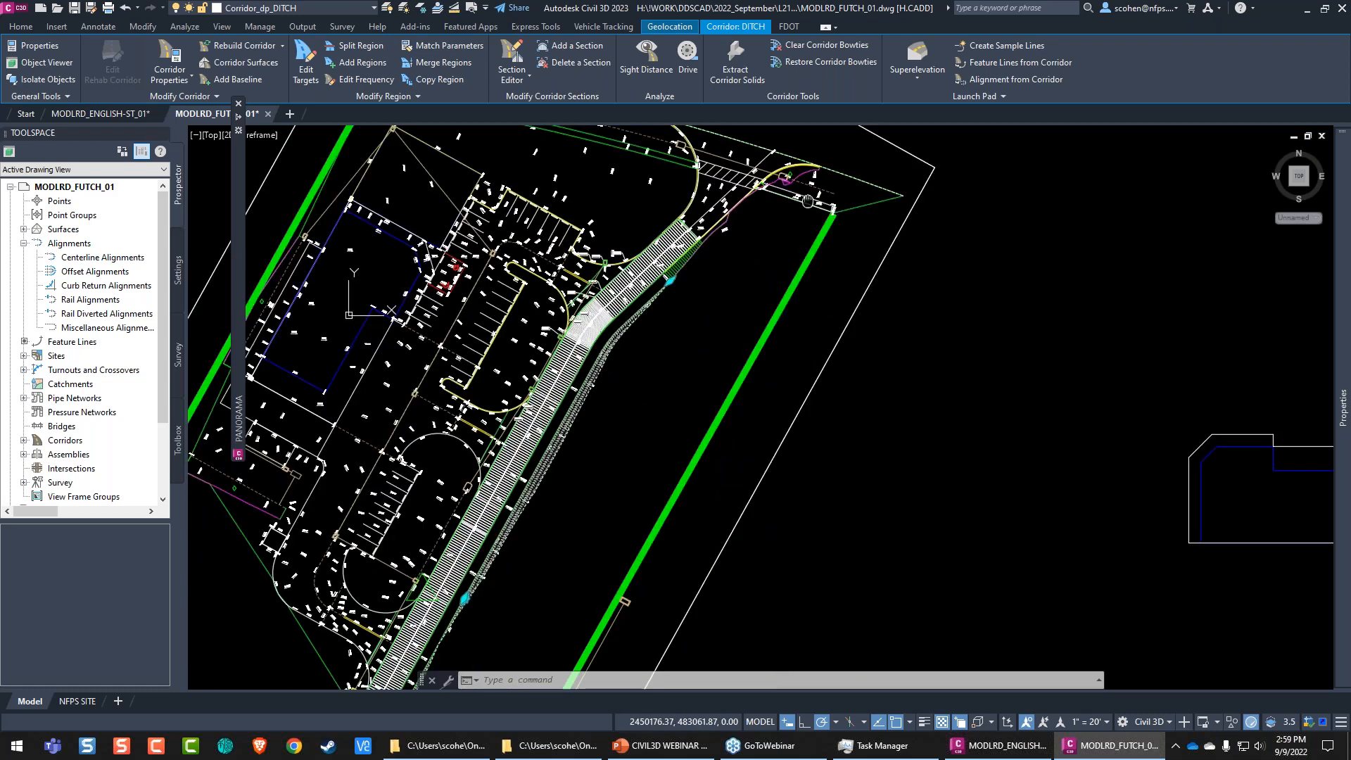
scroll(584, 394, "up", 5)
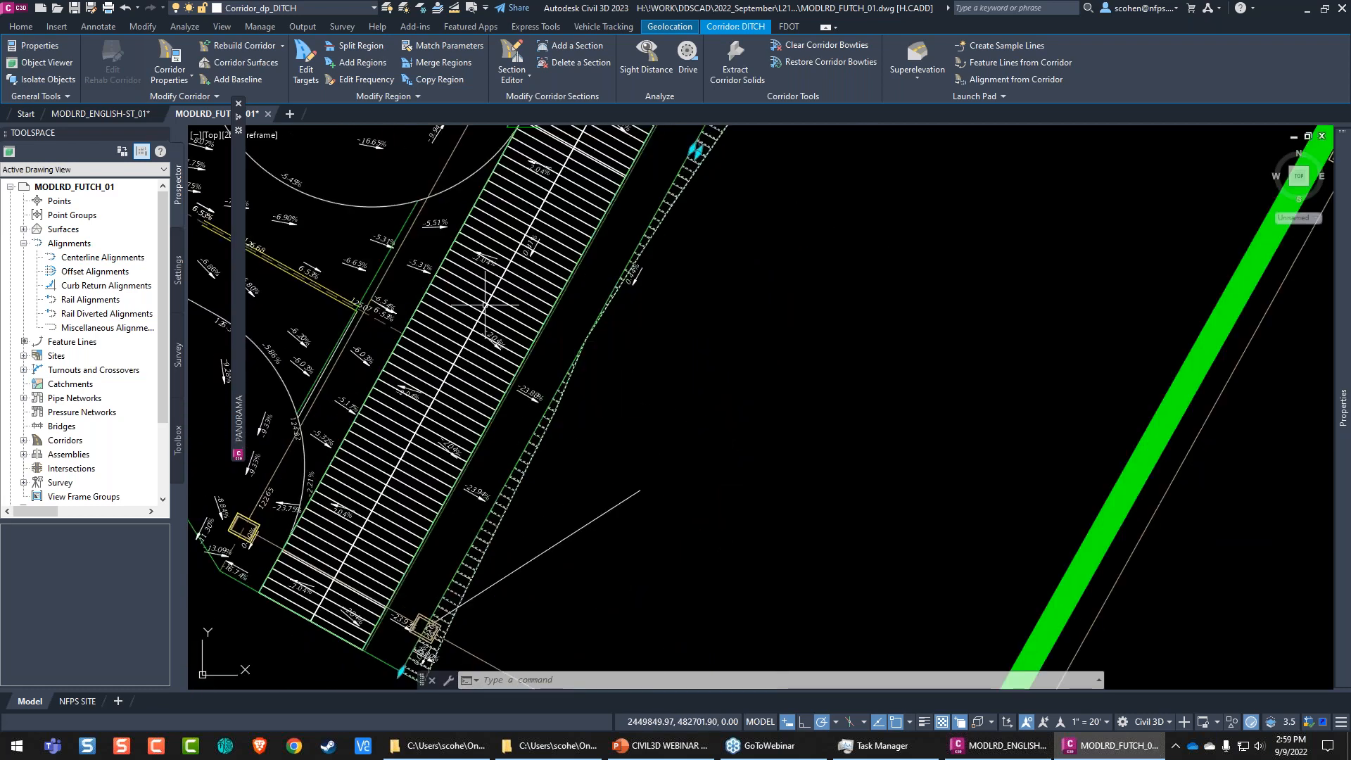
left_click(306, 59)
scroll(503, 521, "up", 2)
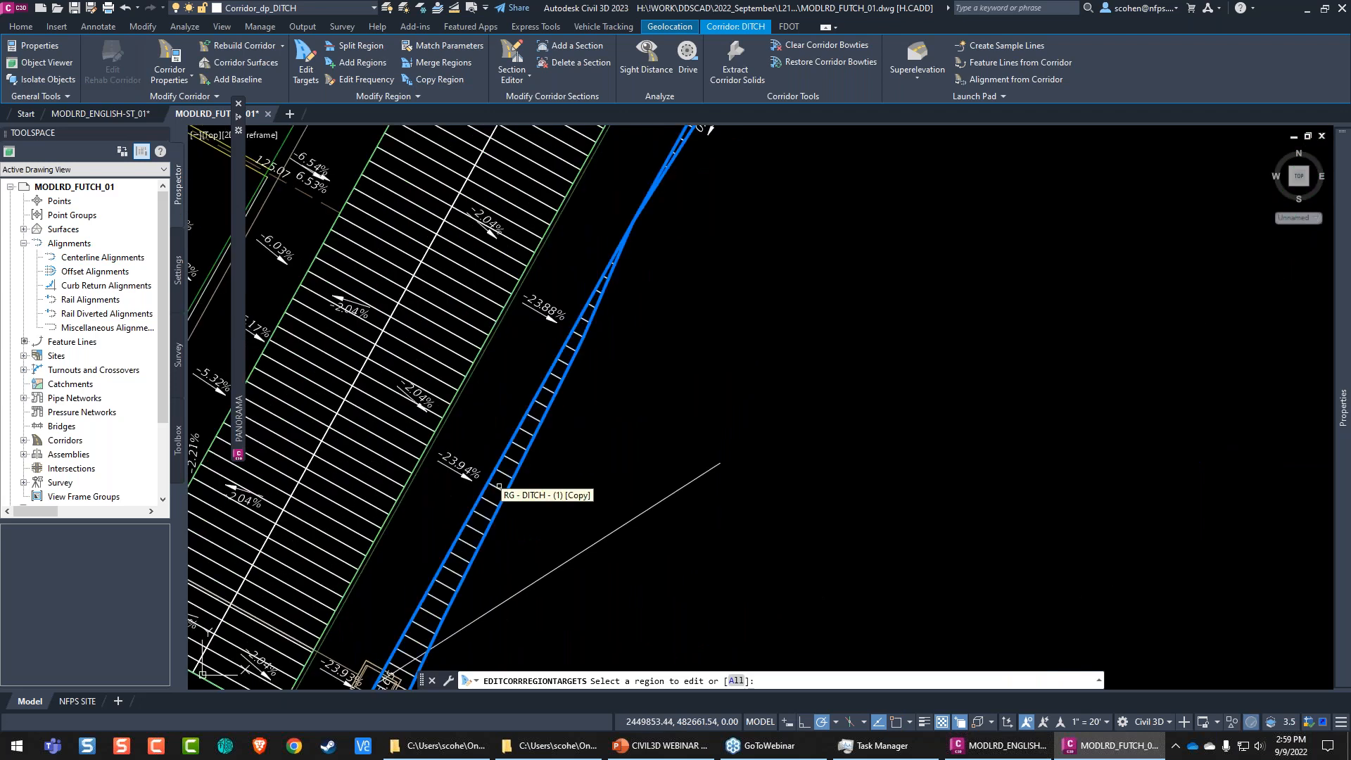
left_click(499, 486)
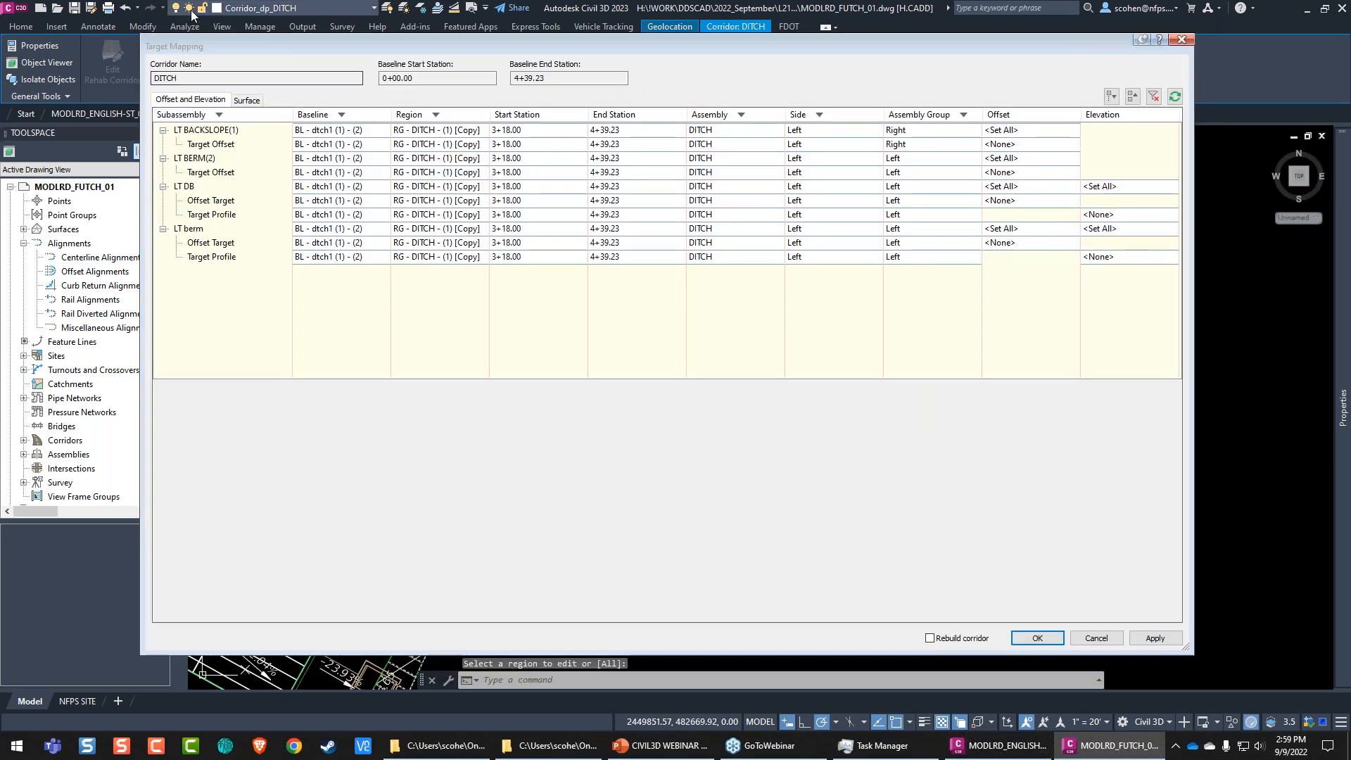
left_click_drag(1187, 649, 975, 535)
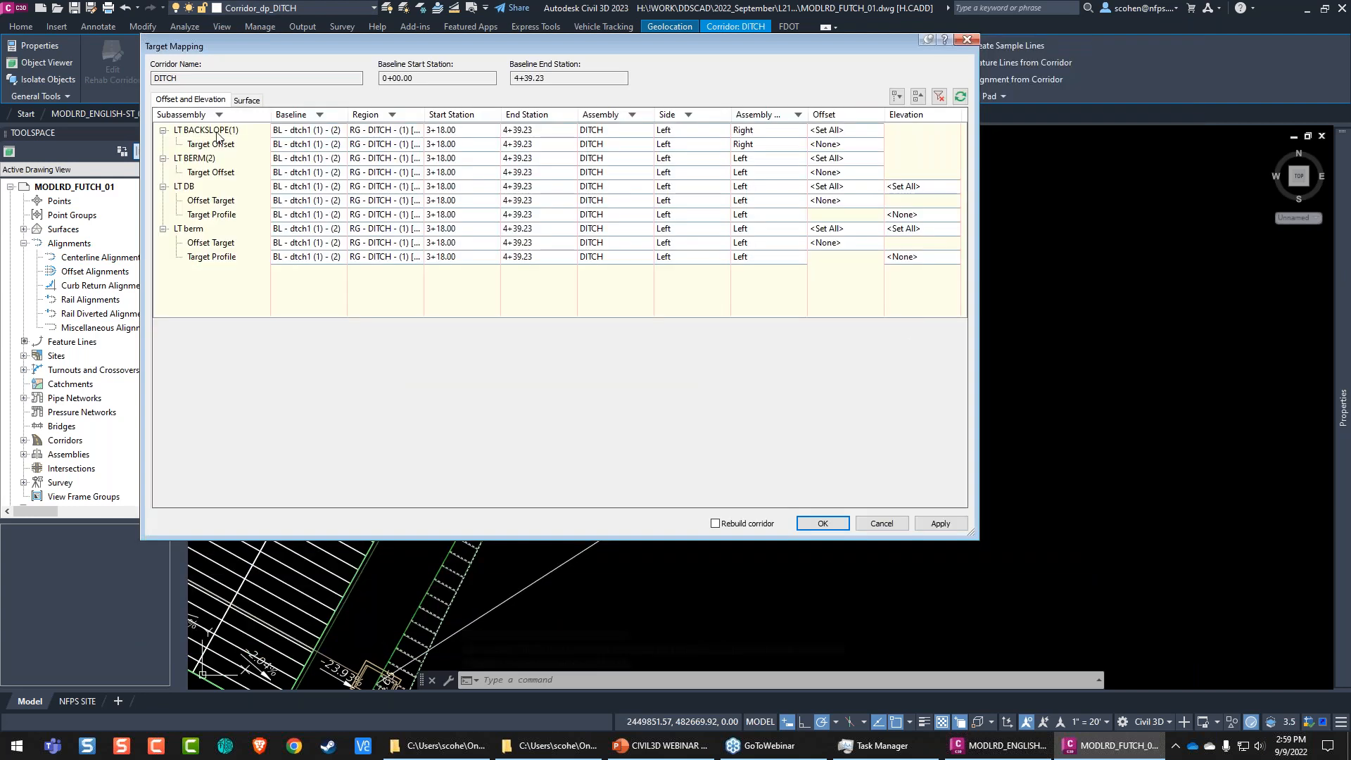
left_click_drag(259, 53, 344, 59)
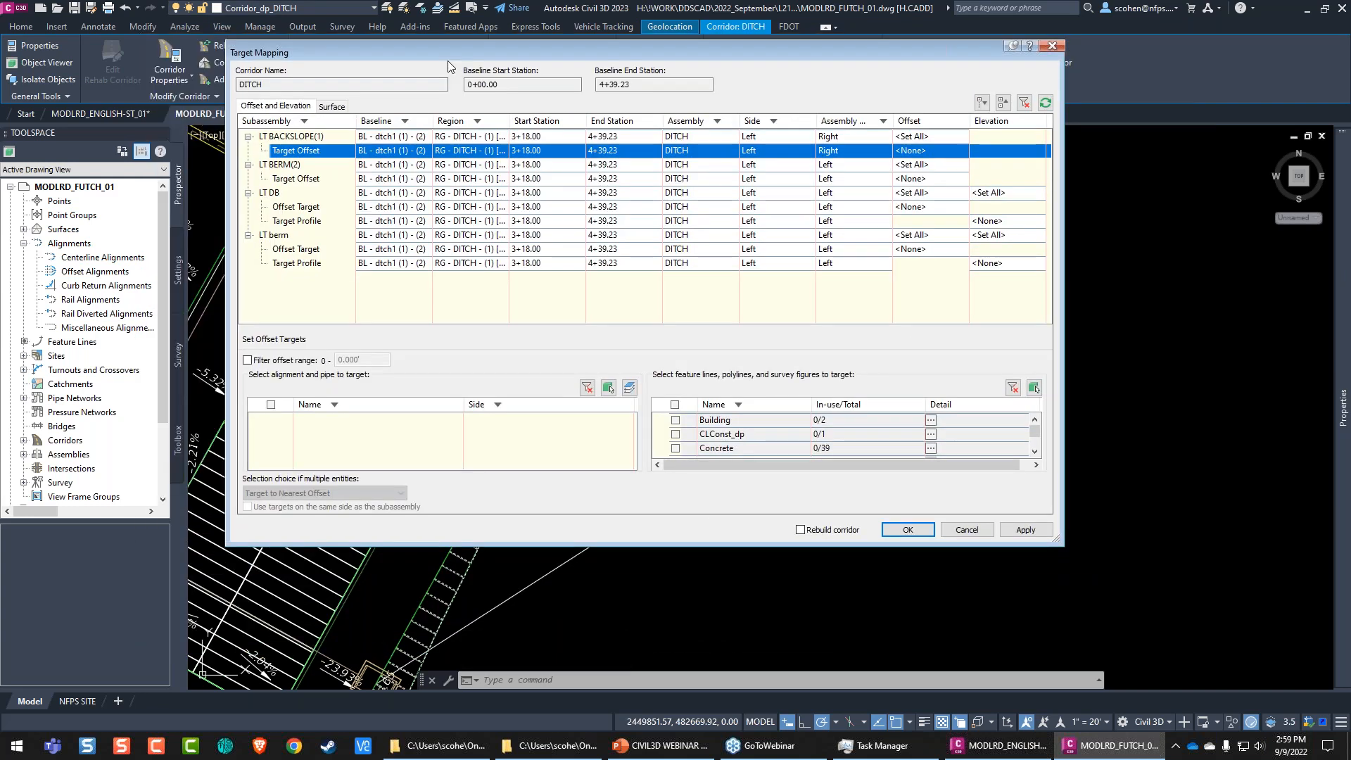
left_click_drag(447, 60, 746, 78)
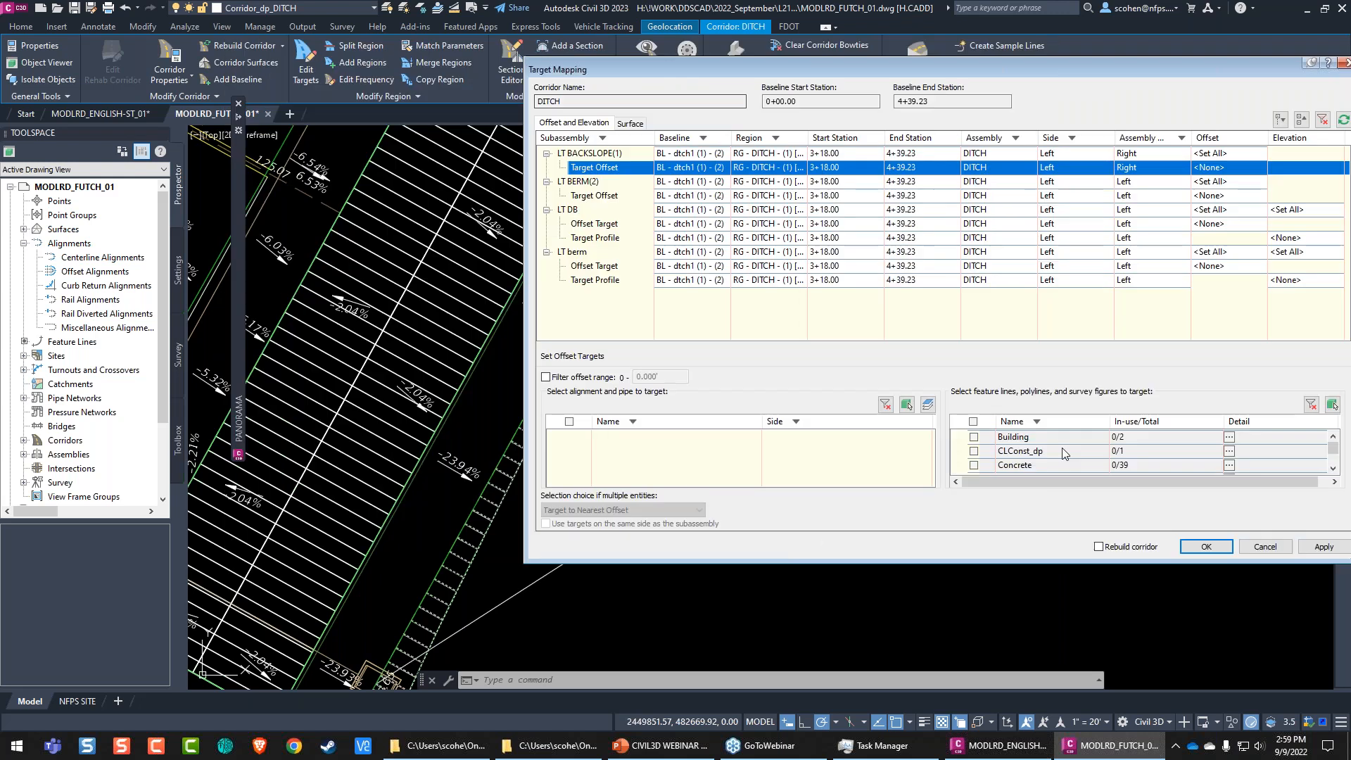
left_click(1331, 405)
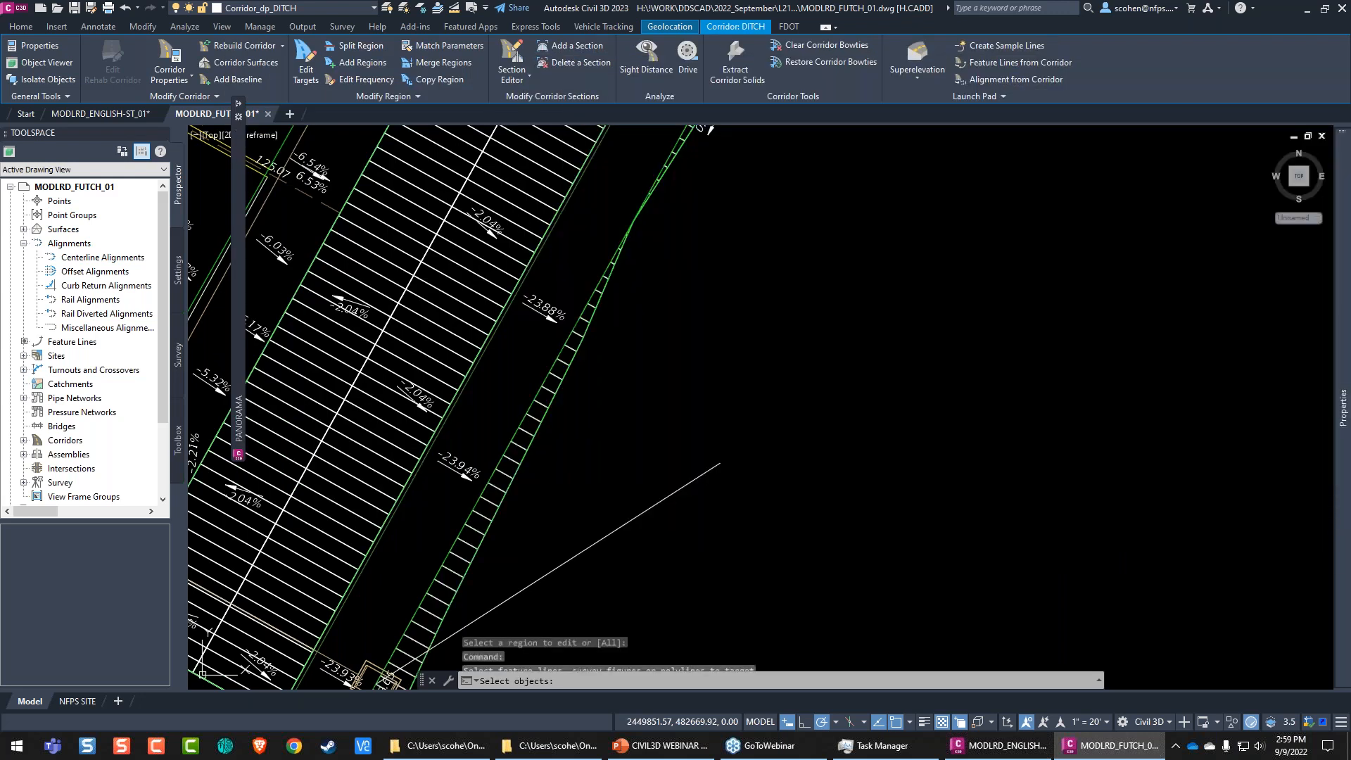
left_click(459, 398)
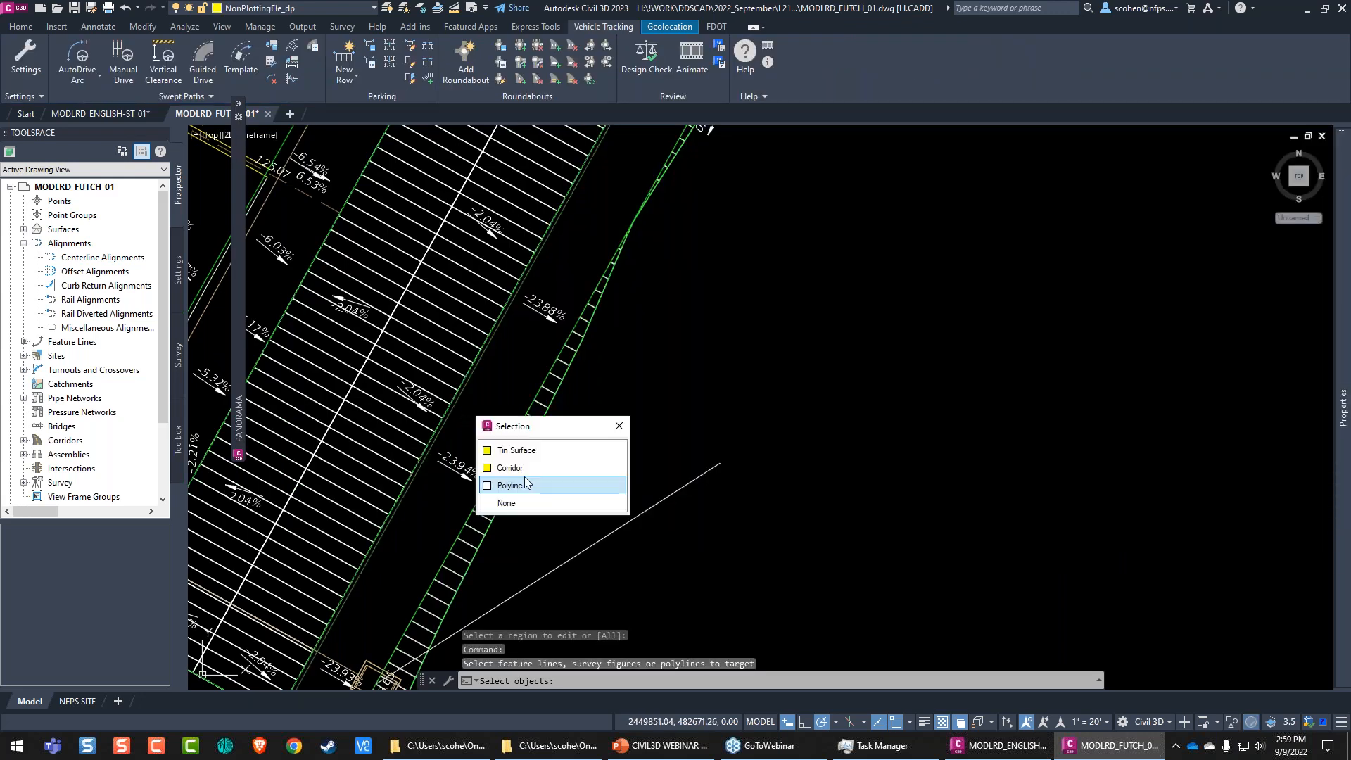
left_click(524, 480)
key("Return")
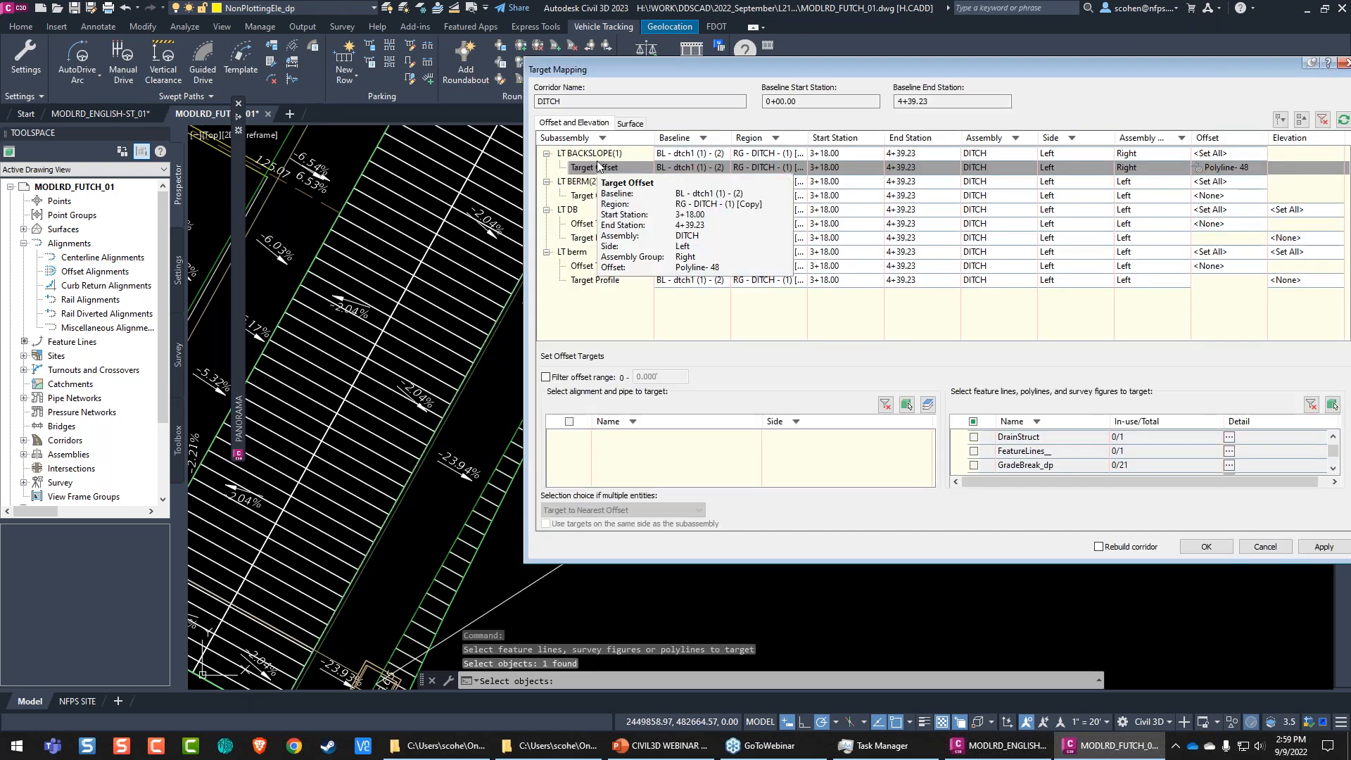
Step: Set the LT BERM(2) Target Offset to the polyline along the road edge, then apply the target mapping and rebuild the corridor
left_click(595, 199)
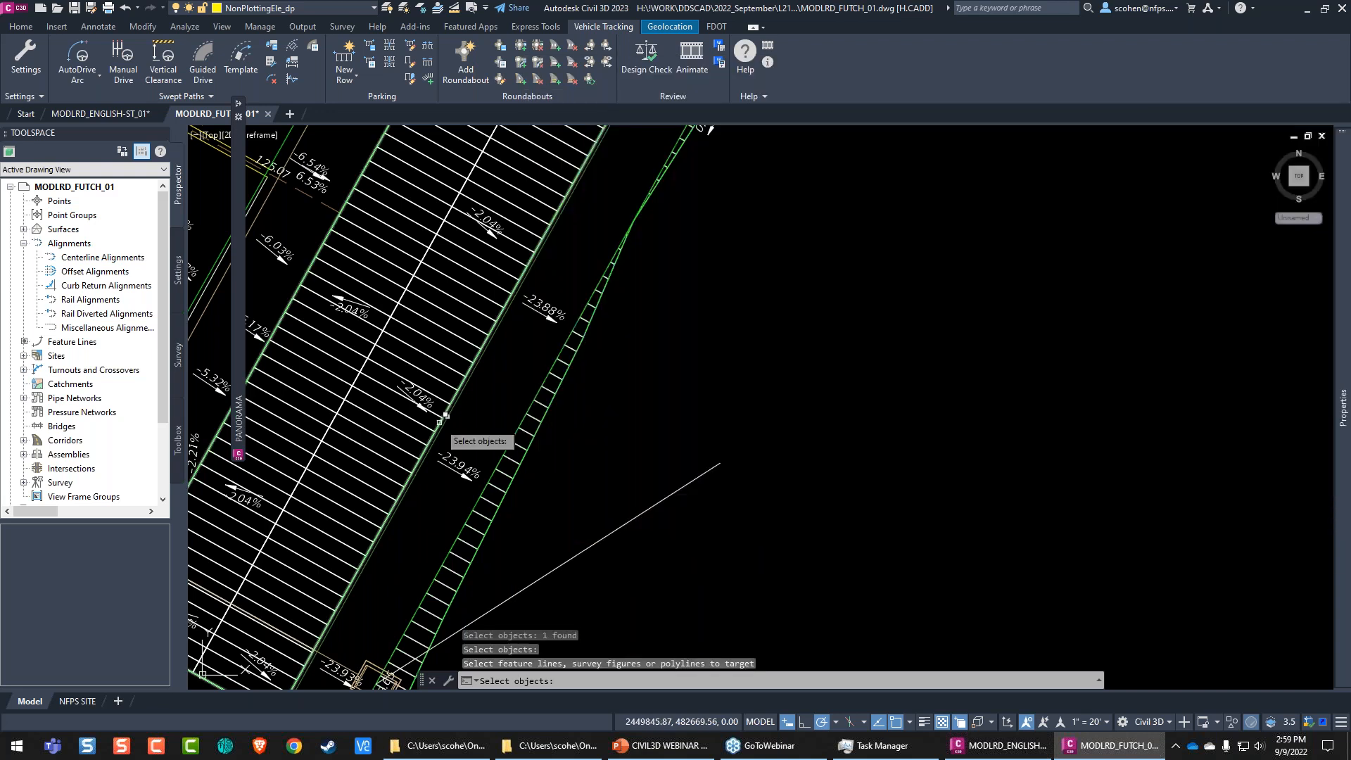
left_click(446, 415)
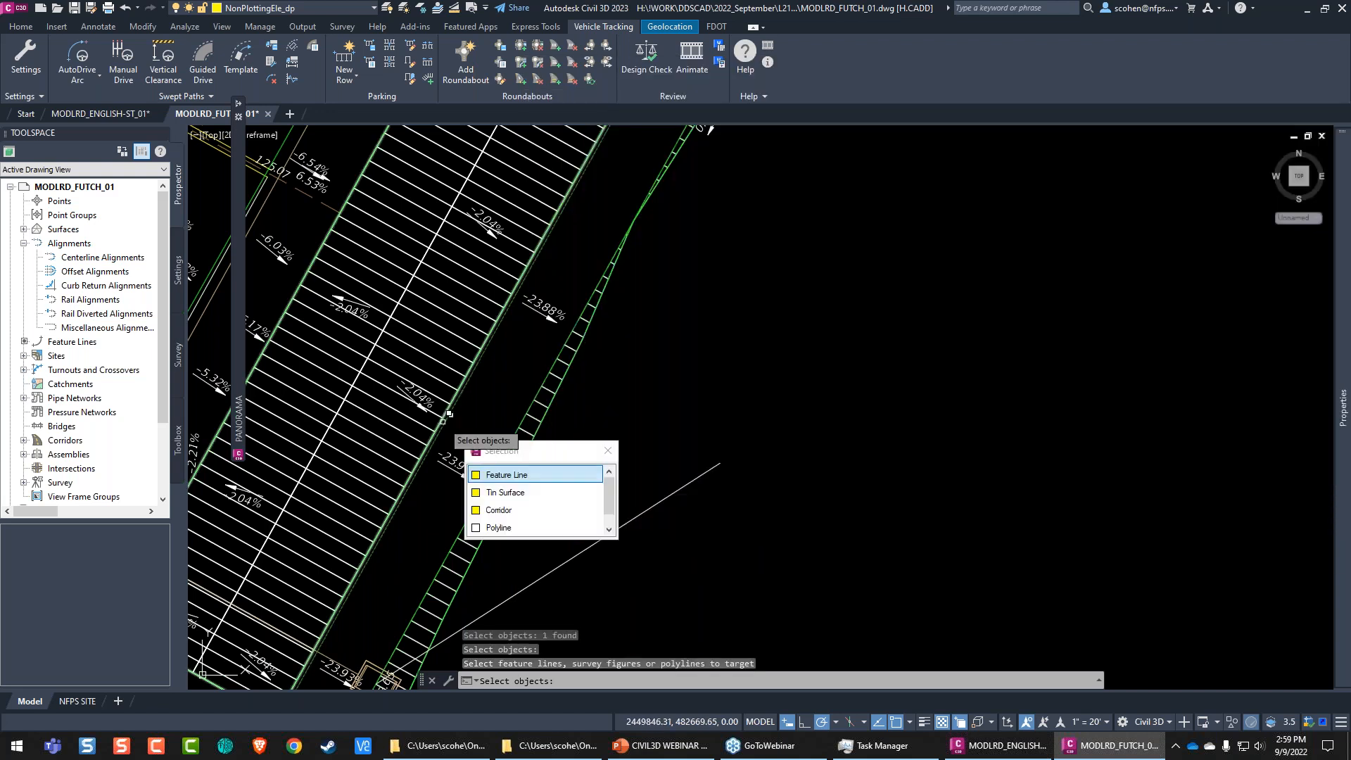
left_click(504, 528)
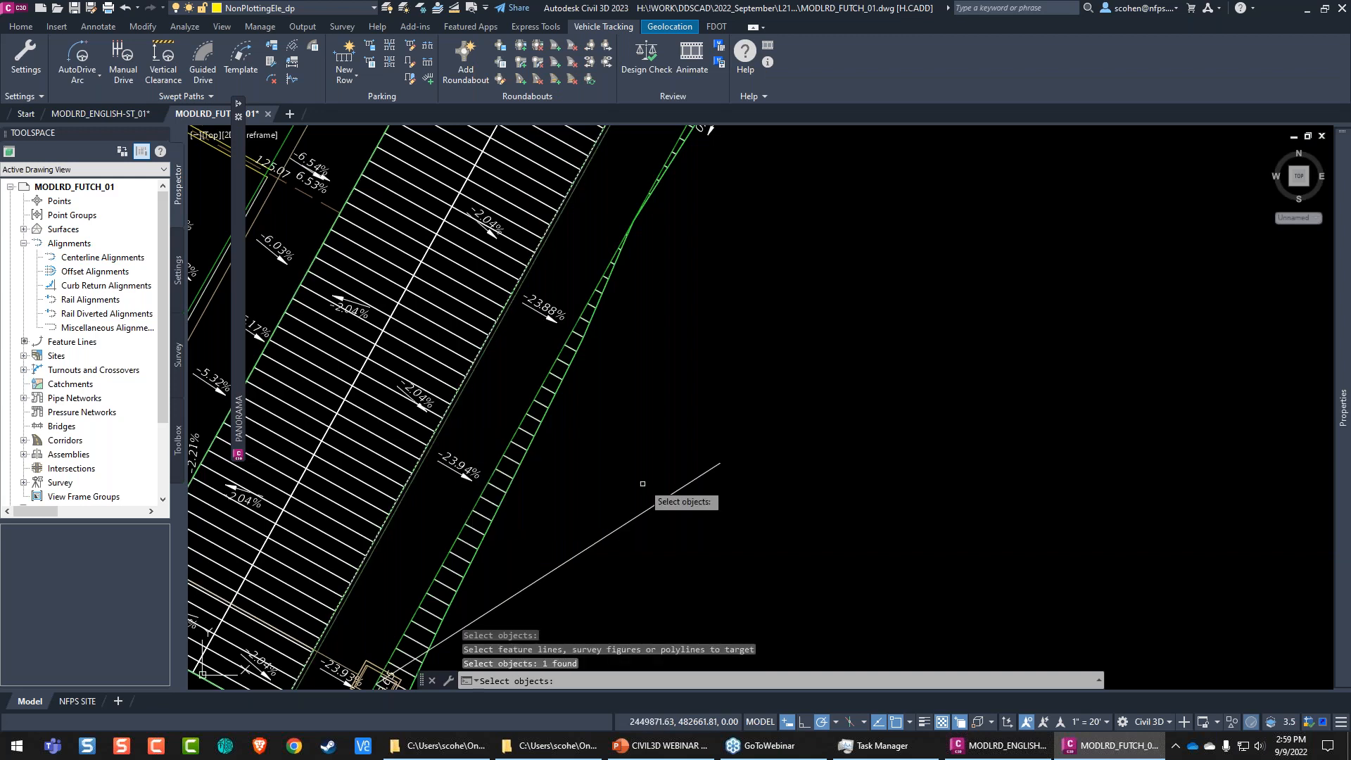
key("Return")
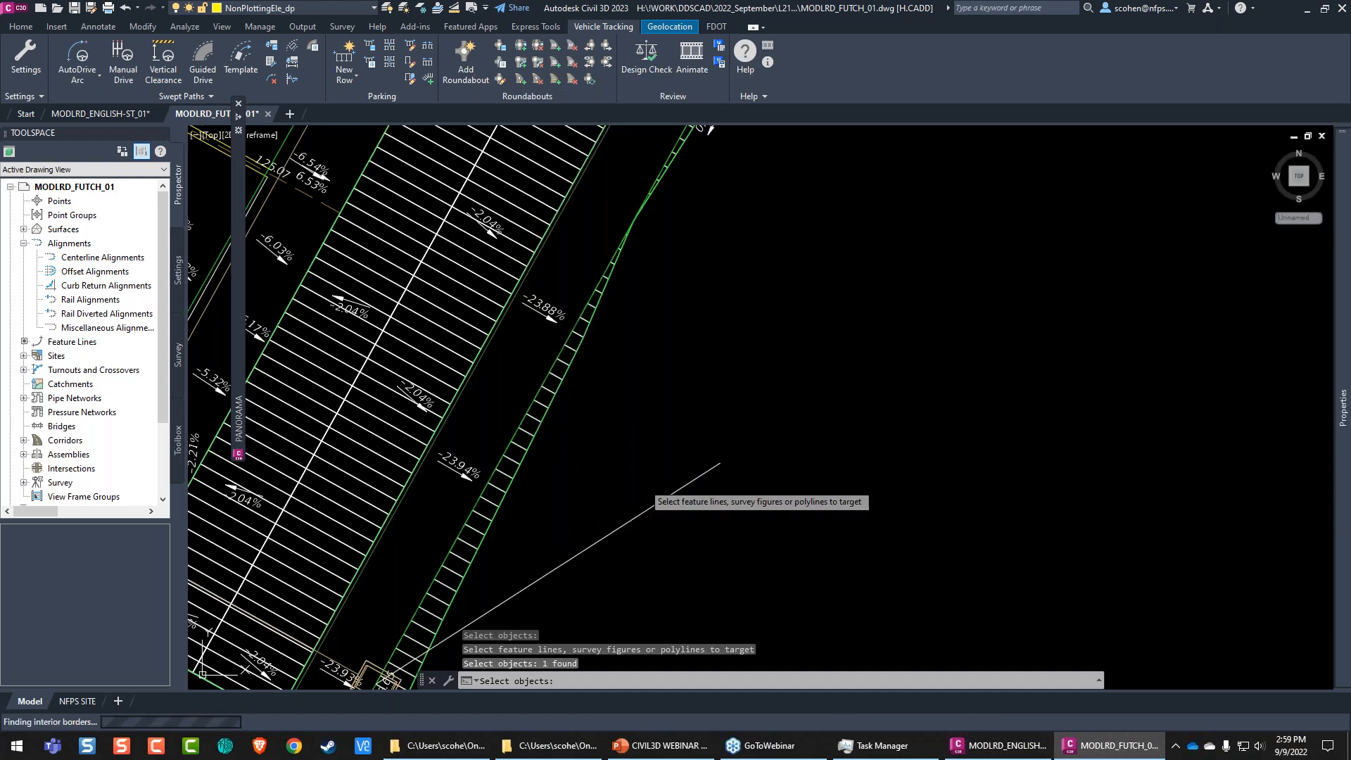
key("Escape")
key("Escape")
key("Escape")
Step: Review the DAYLIGHTING, DITCH and ROAD surfaces and examine the edits in the Combined Proposed surface's definition
scroll(856, 262, "down", 5)
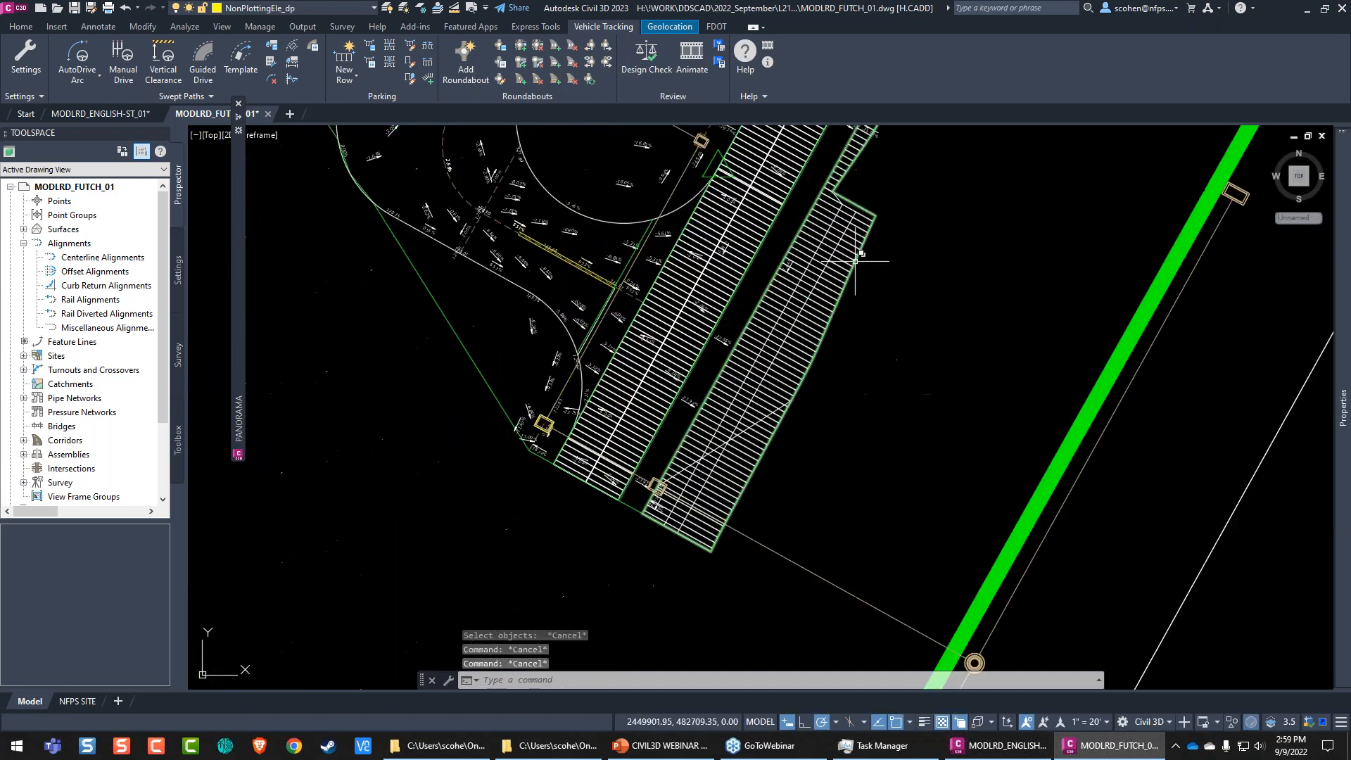
middle_click_drag(855, 262, 821, 350)
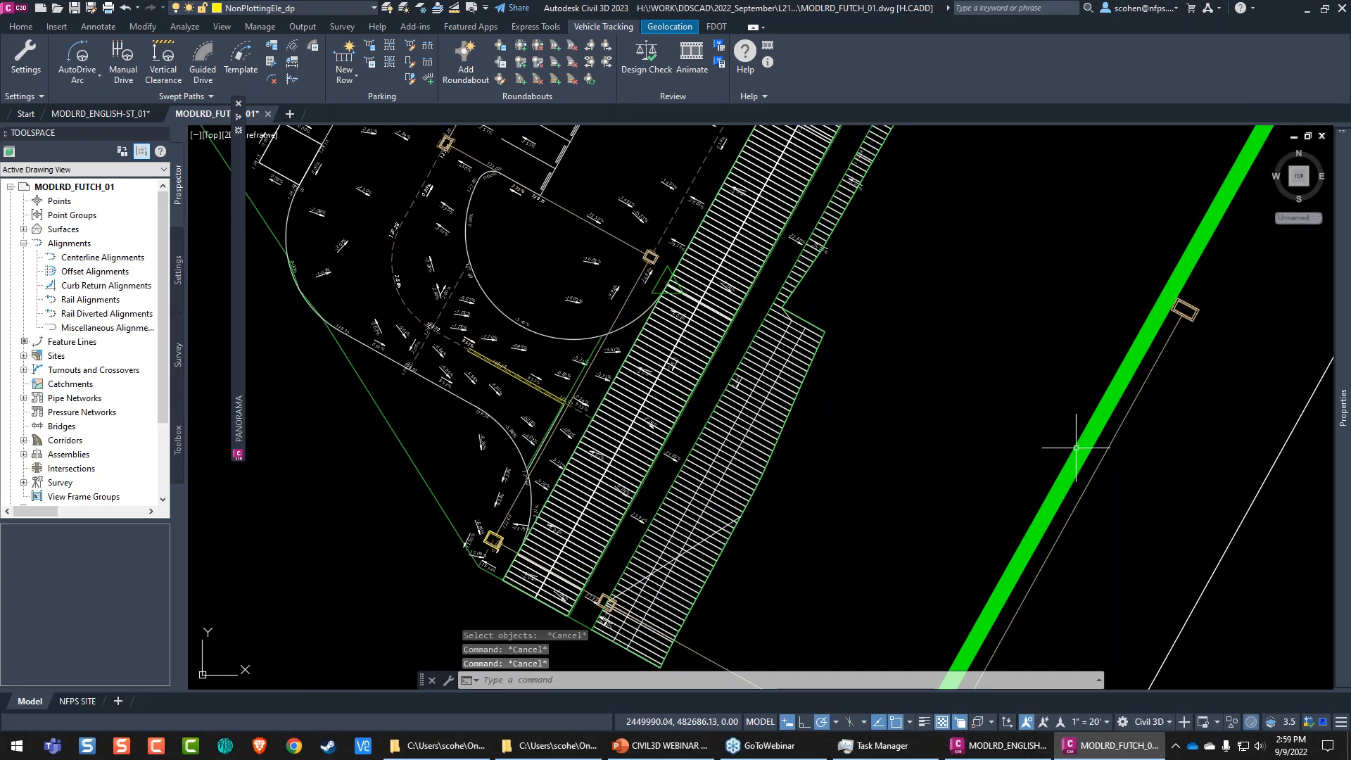
left_click(24, 229)
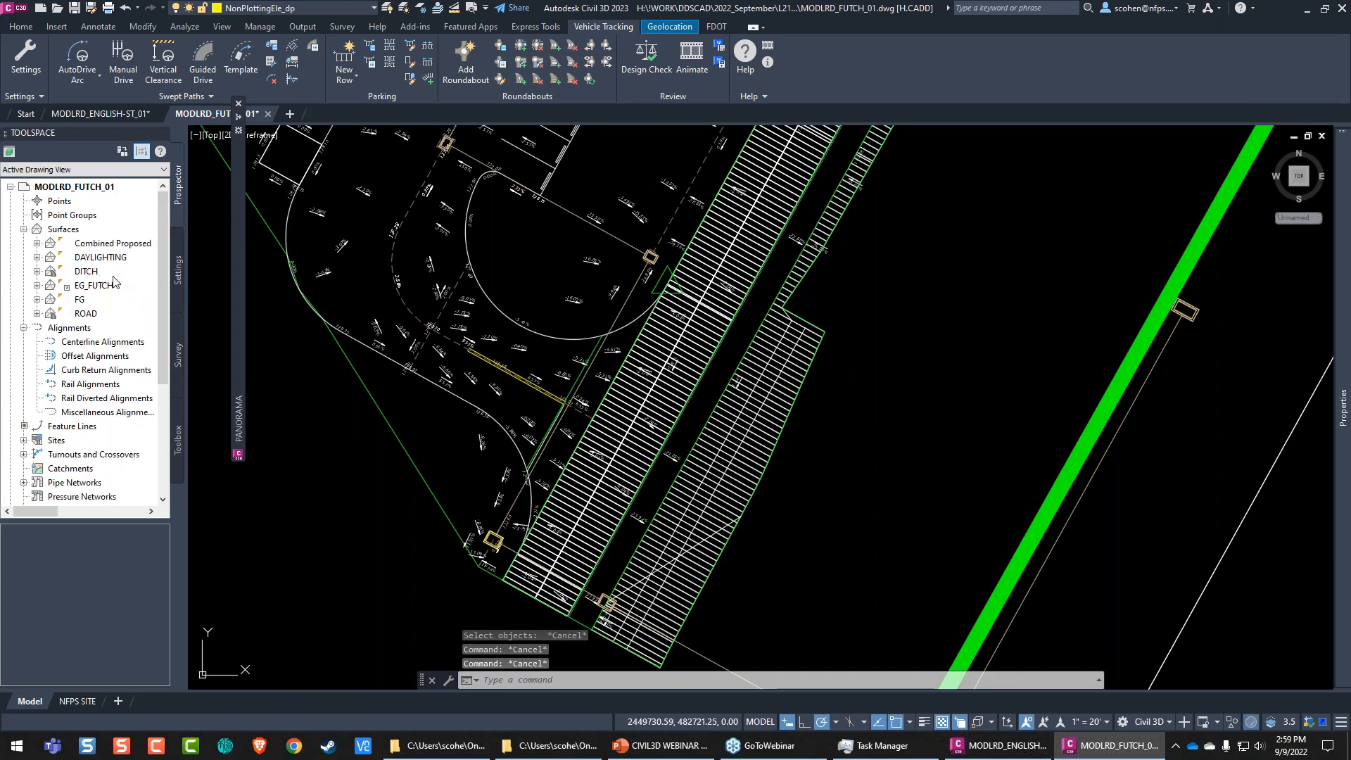
left_click(102, 257)
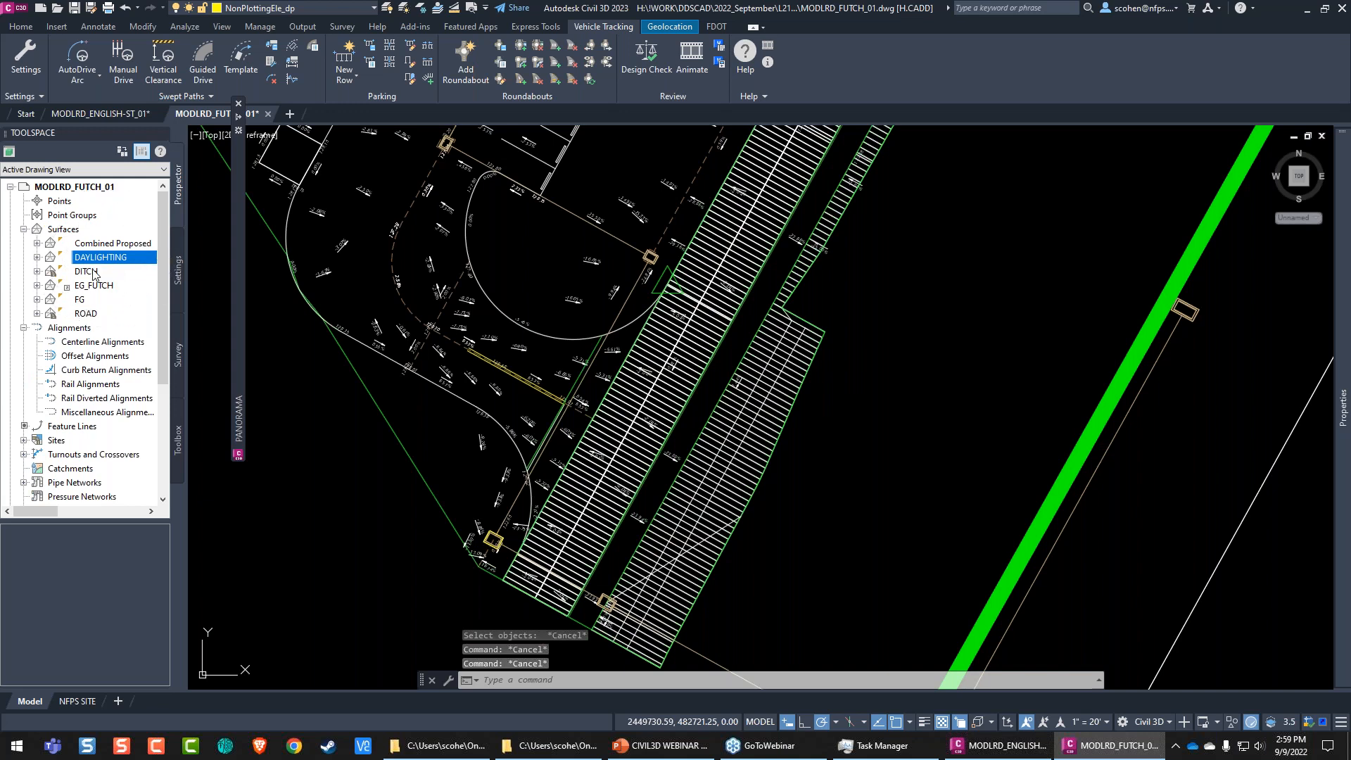
left_click(93, 273)
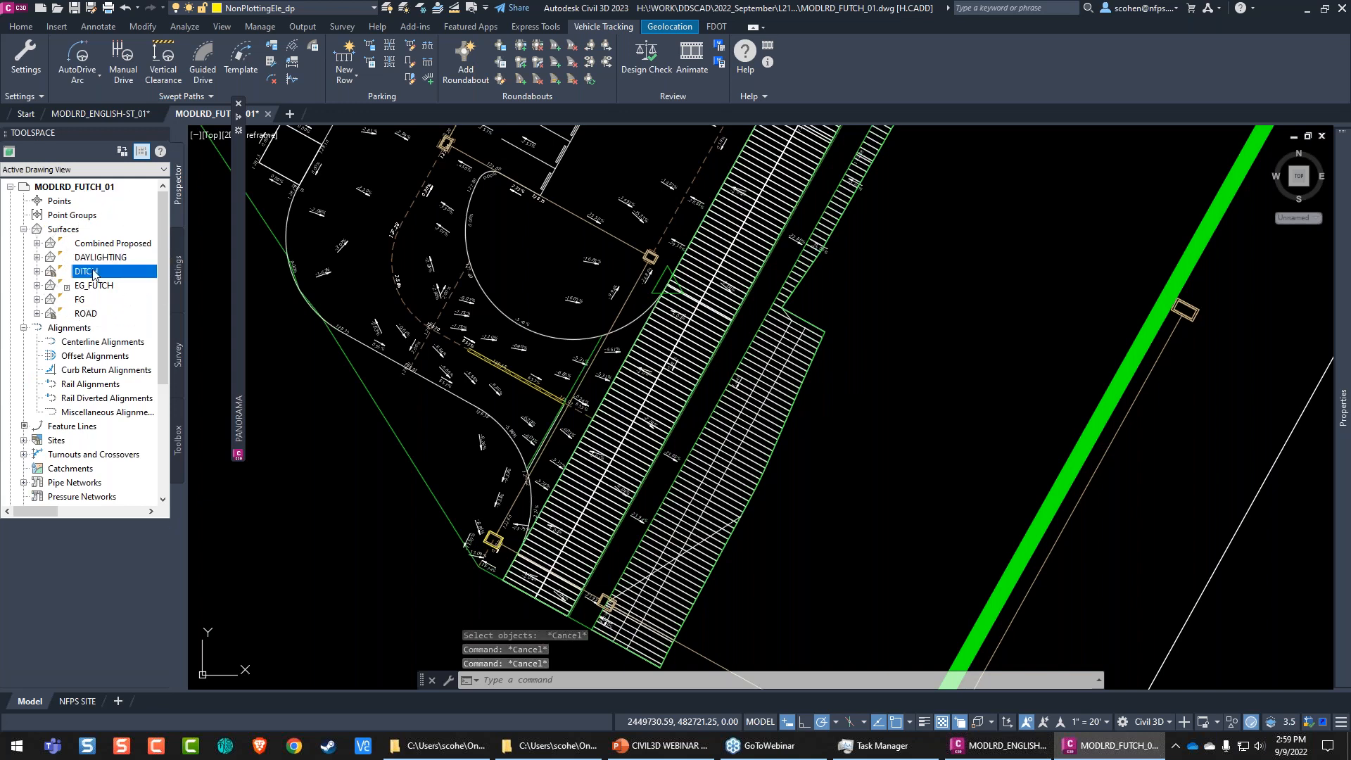
left_click(93, 315)
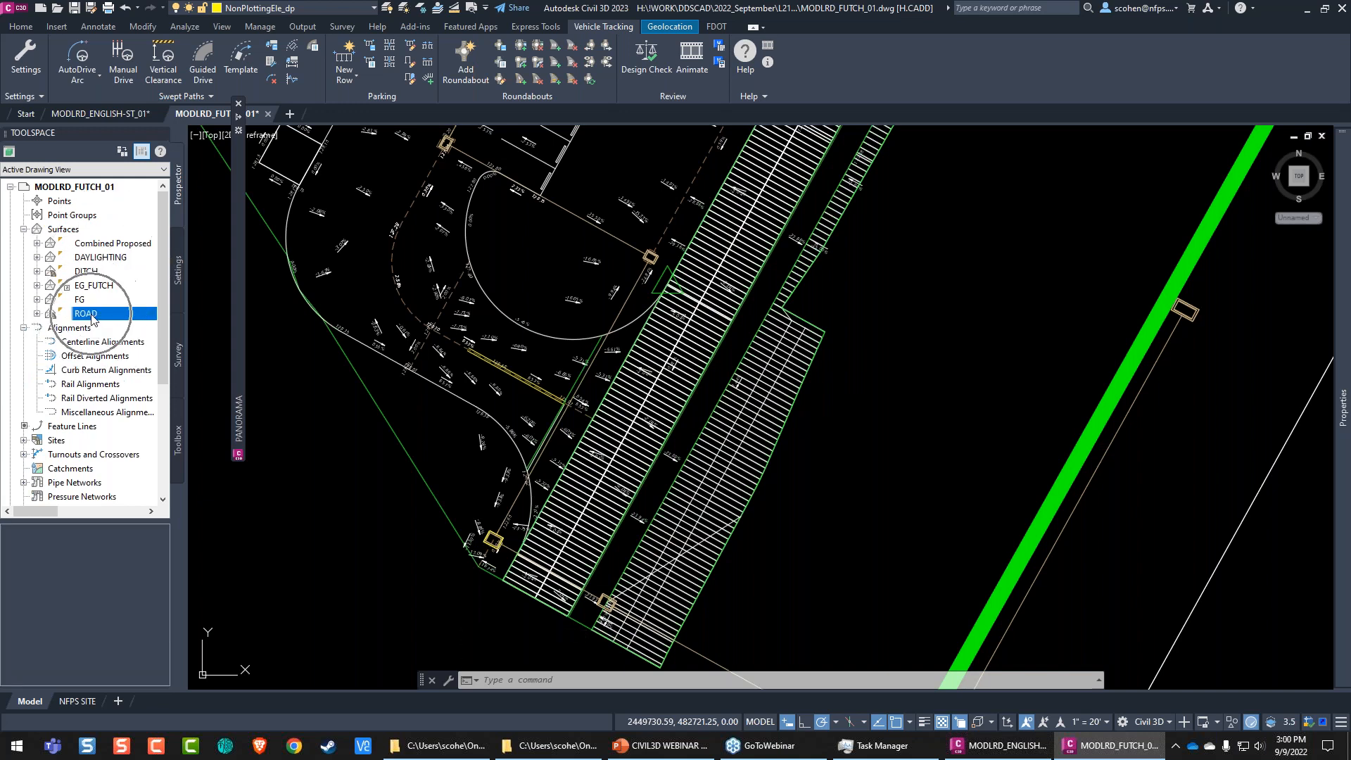
left_click(90, 274)
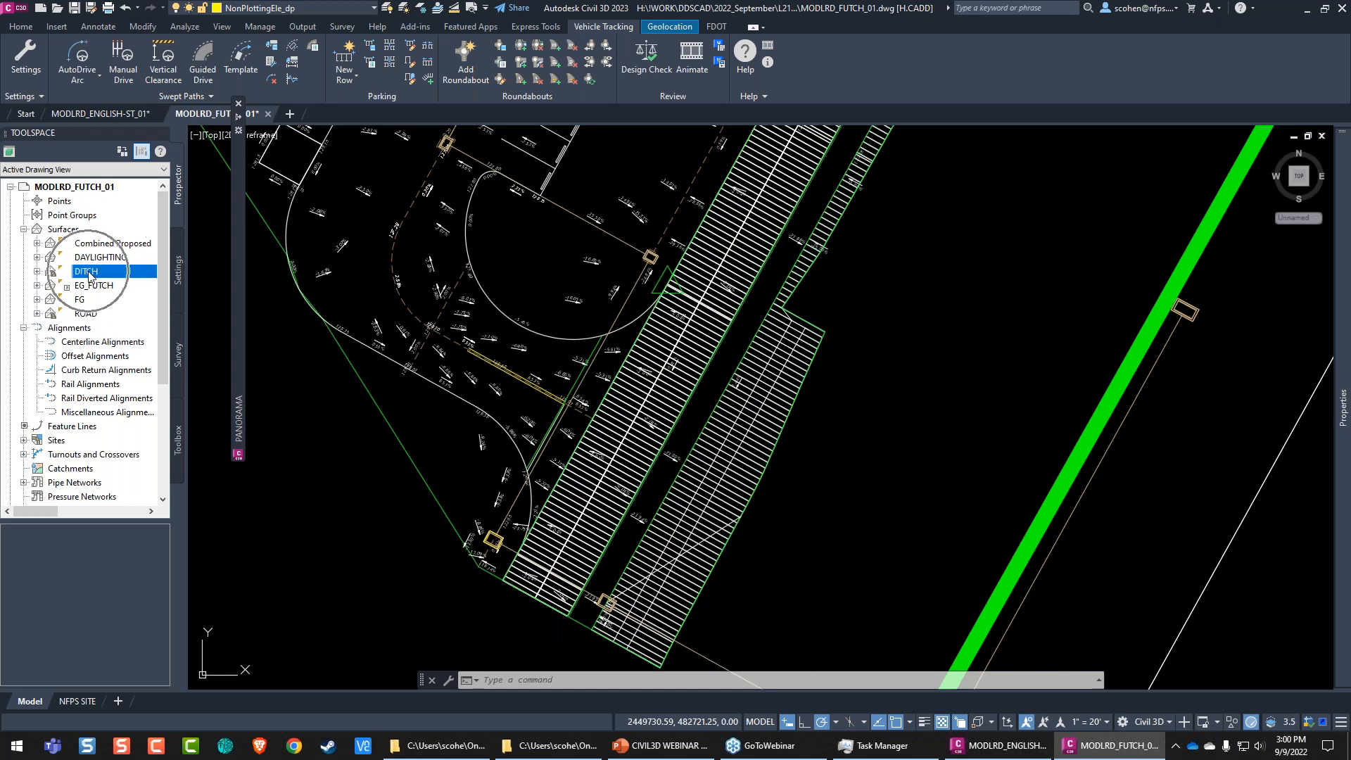
left_click(102, 258)
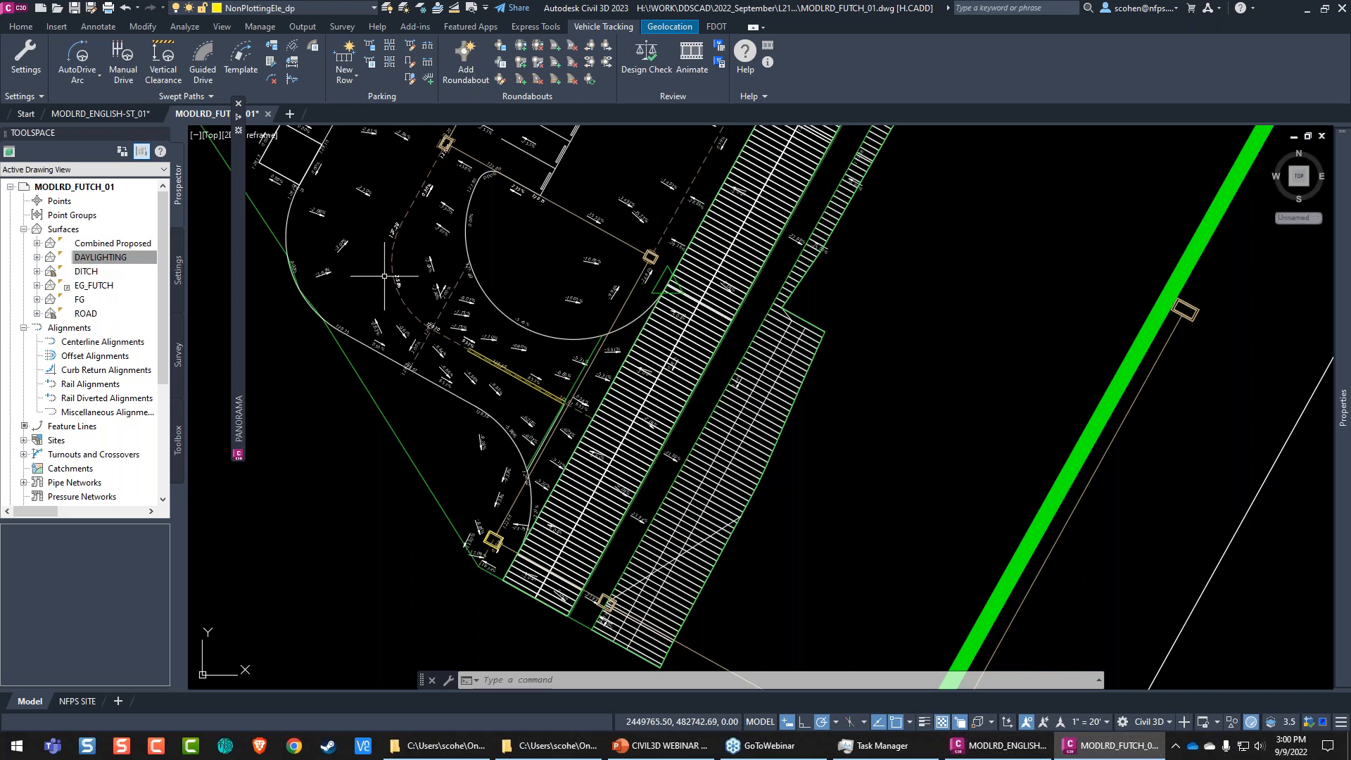
left_click(37, 243)
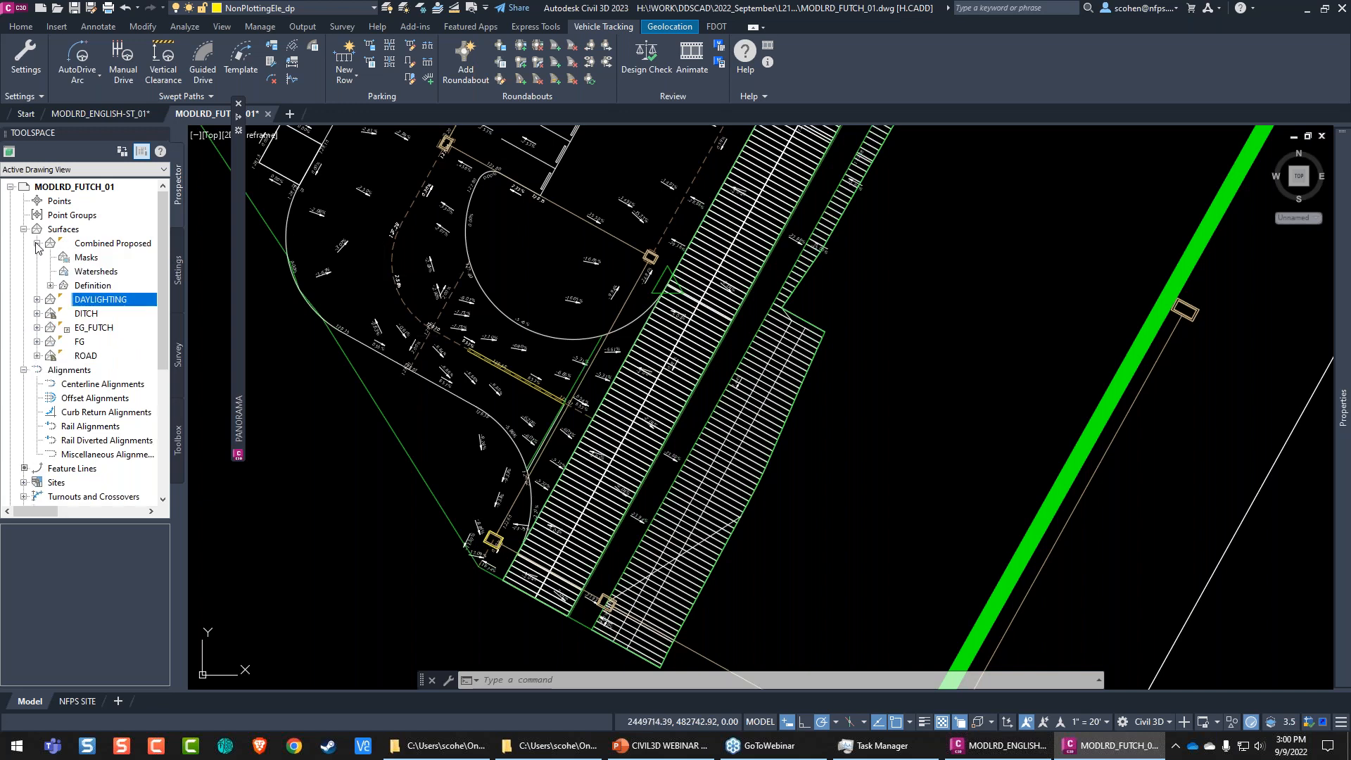
left_click(50, 285)
left_click(97, 371)
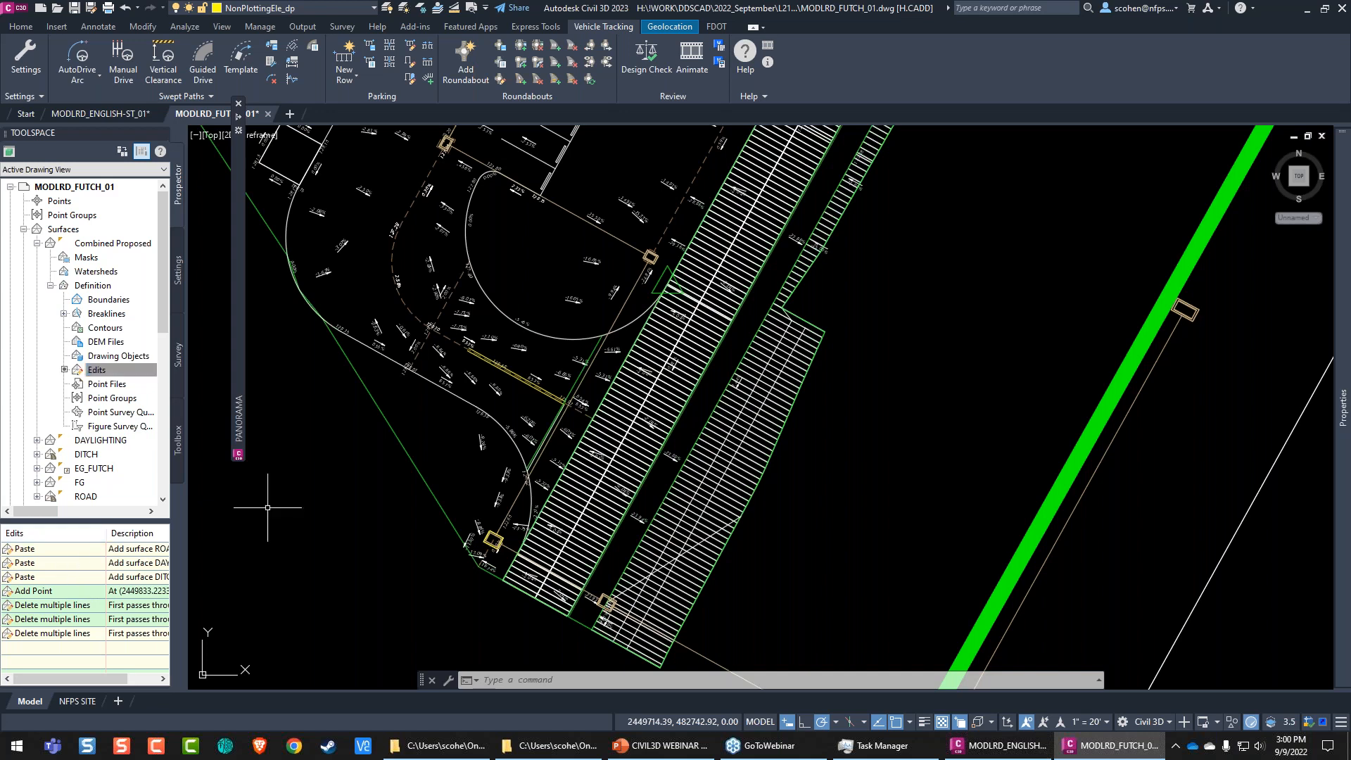
Step: Examine the Combined Proposed surface along the road and ditch in 3D in the Object Viewer, then close the viewer
left_click(791, 287)
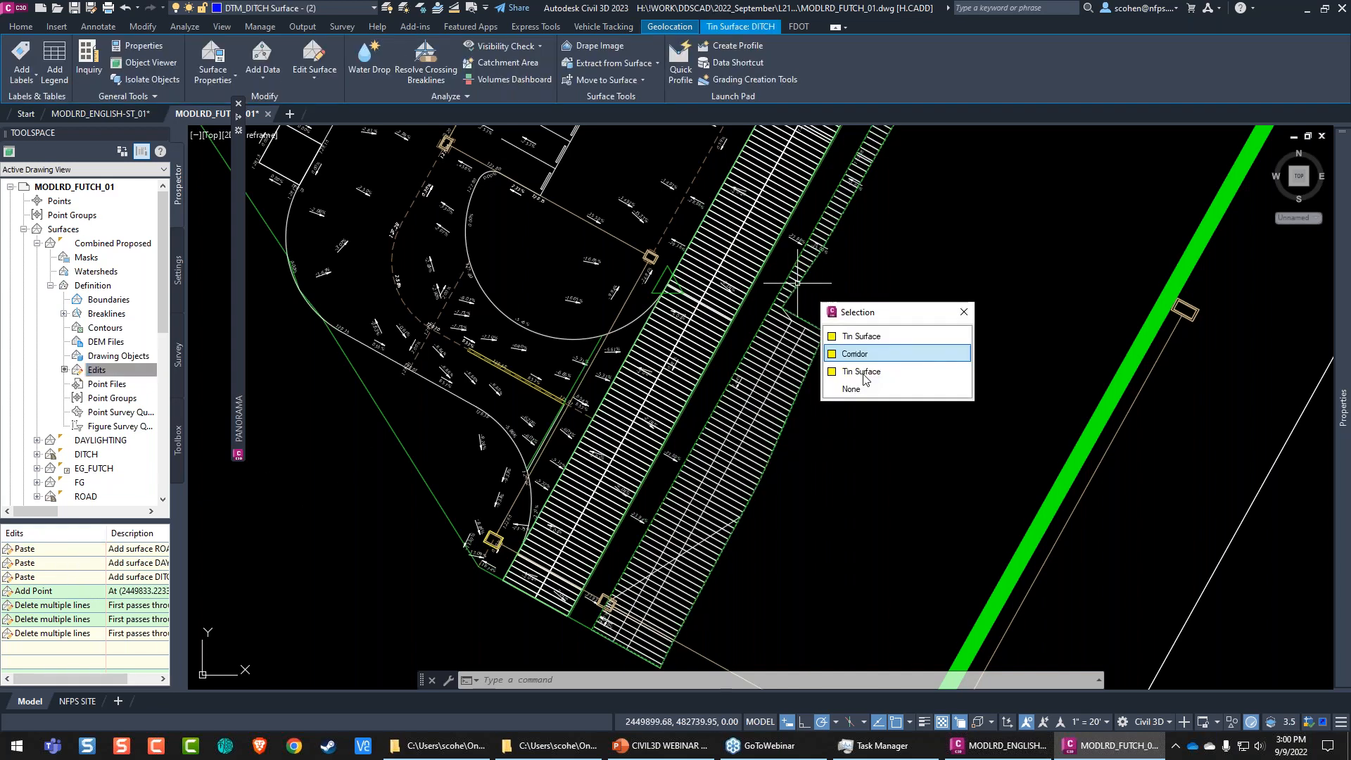
left_click(863, 374)
right_click(798, 285)
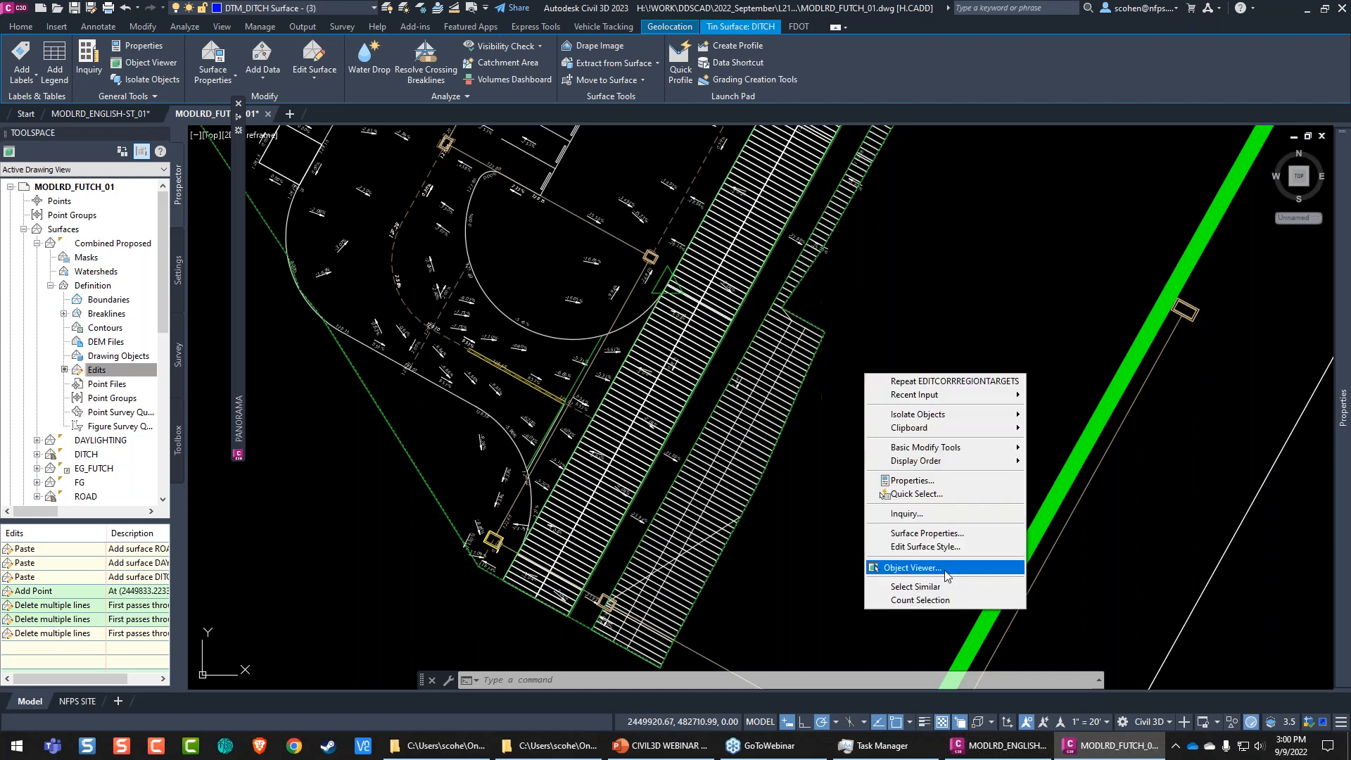
left_click(950, 564)
left_click_drag(950, 564, 707, 403)
scroll(707, 403, "up", 5)
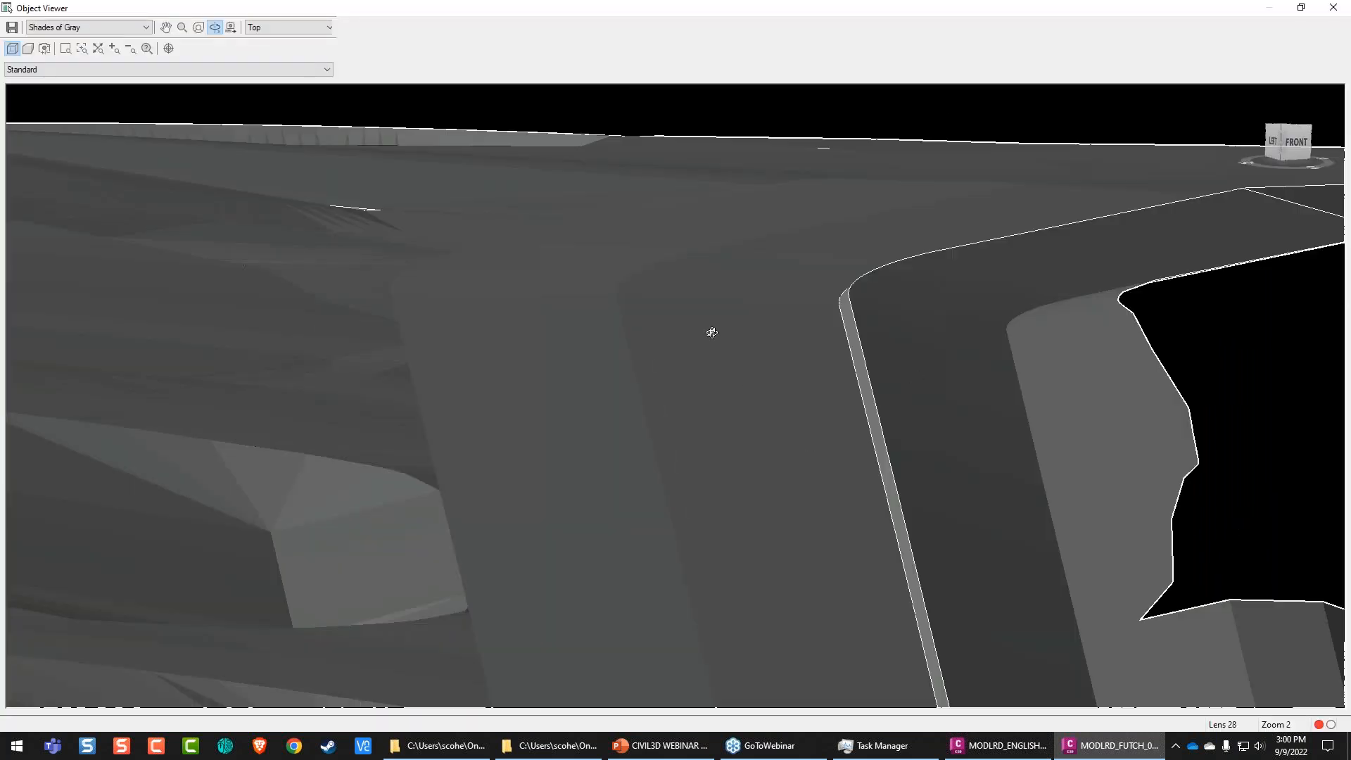
left_click_drag(690, 463, 756, 484)
scroll(681, 341, "down", 3)
scroll(681, 341, "down", 2)
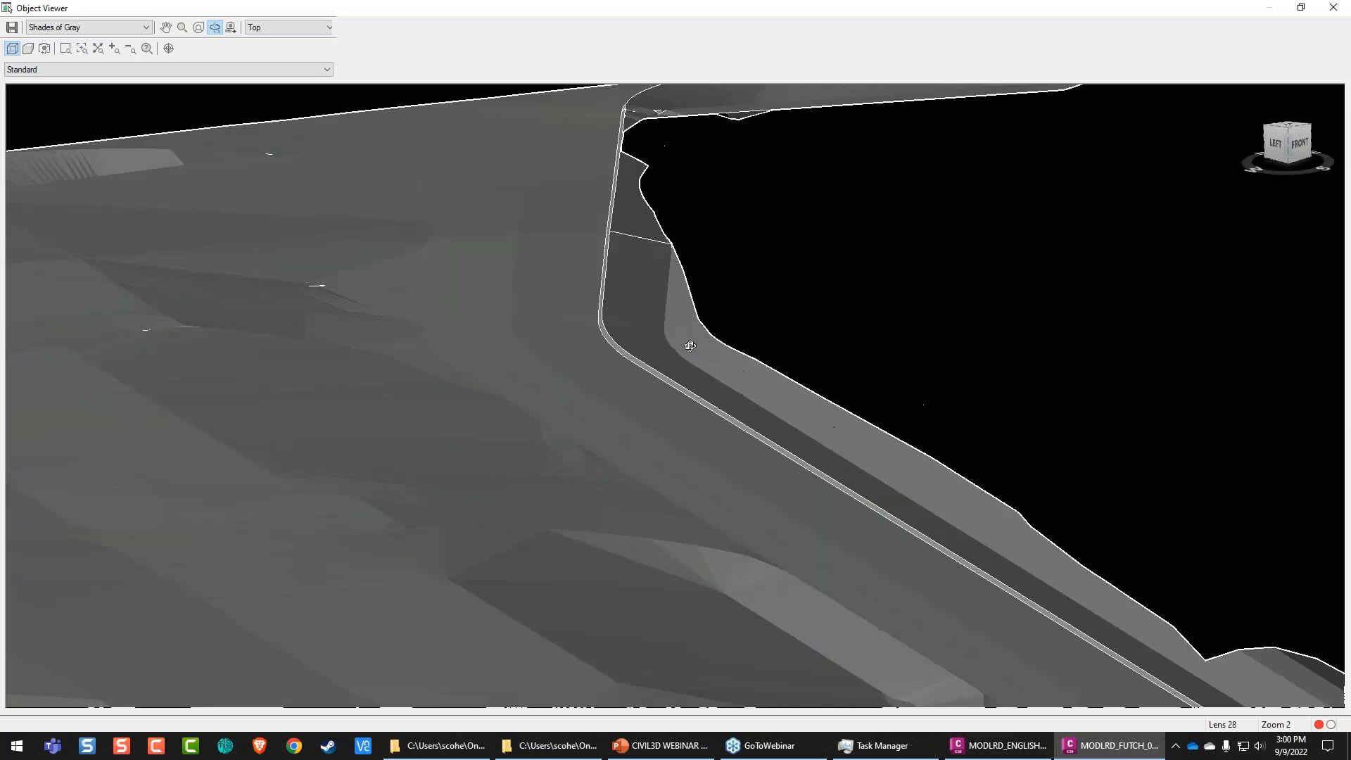
key("Escape")
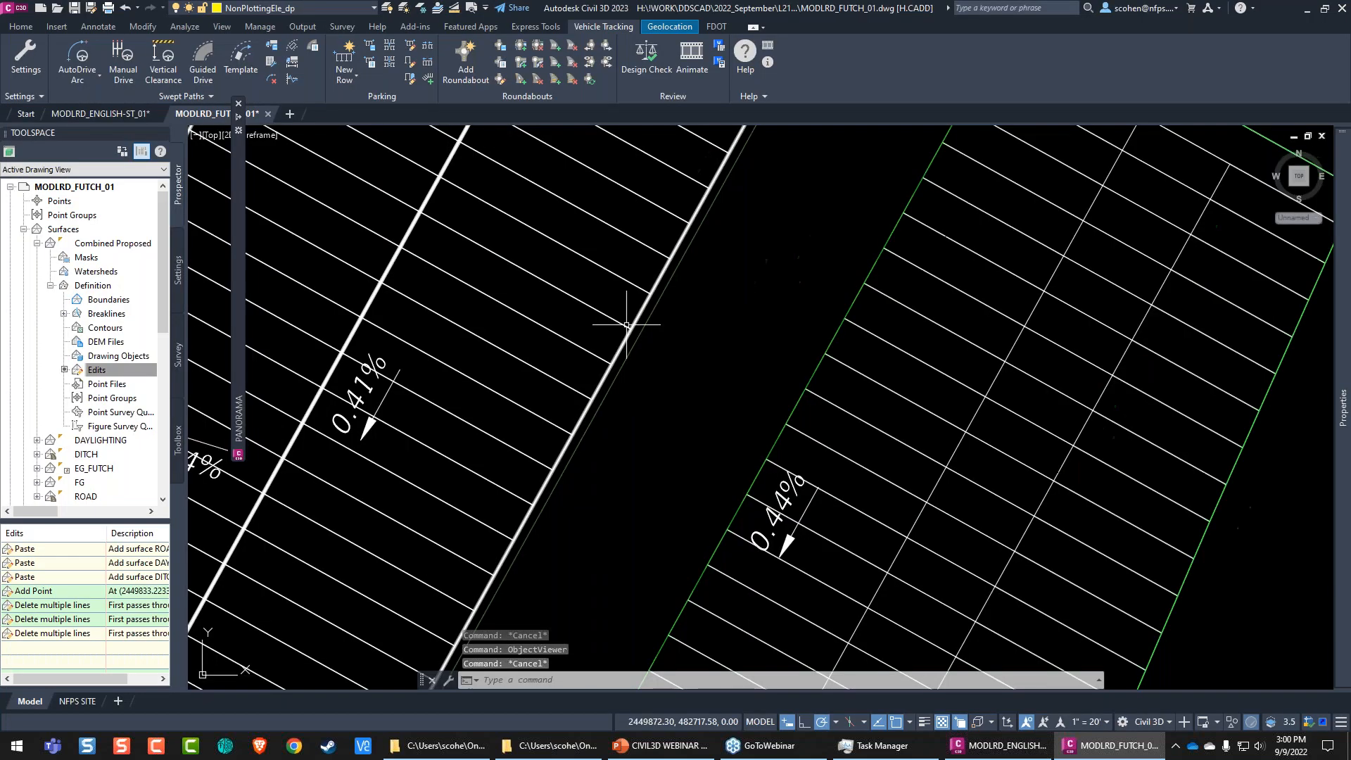
Step: Erase the feature line running along the road edge facing the ditch
left_click(626, 325)
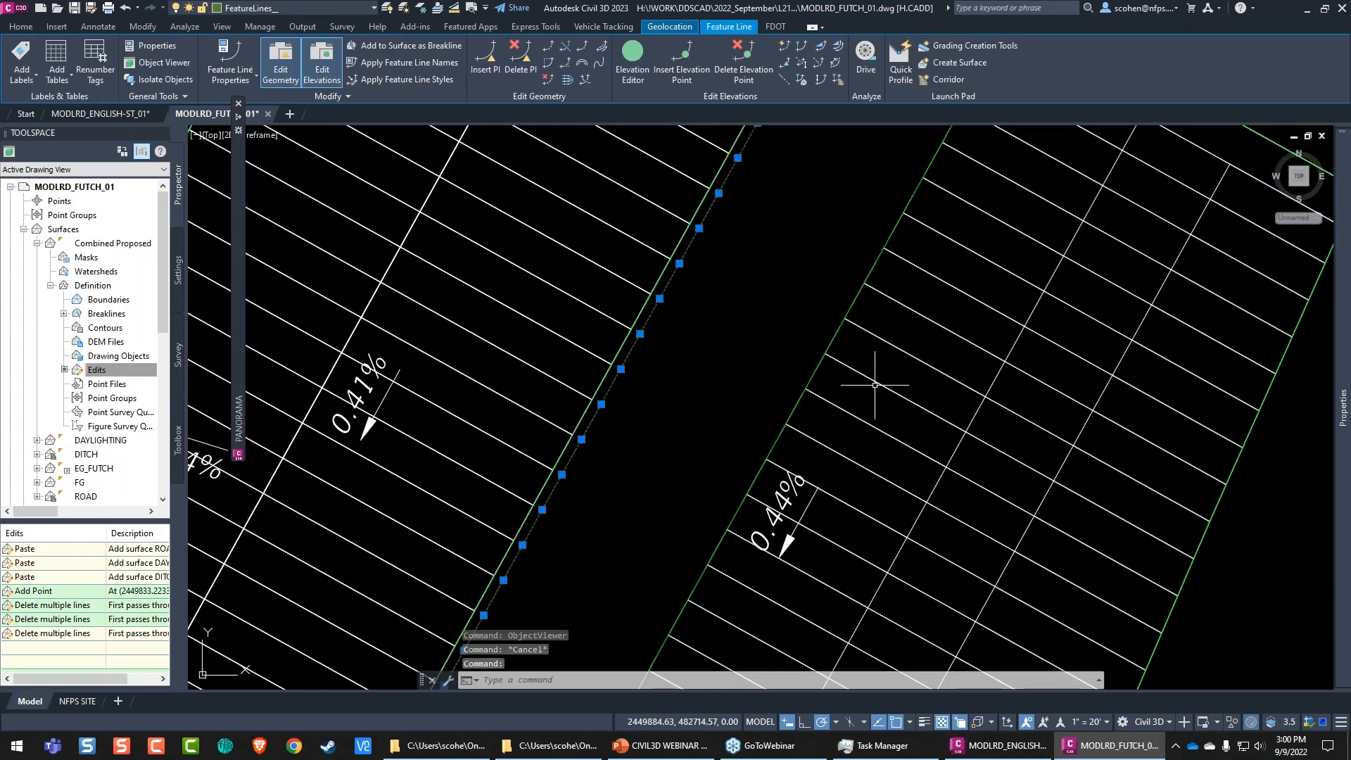
key("Delete")
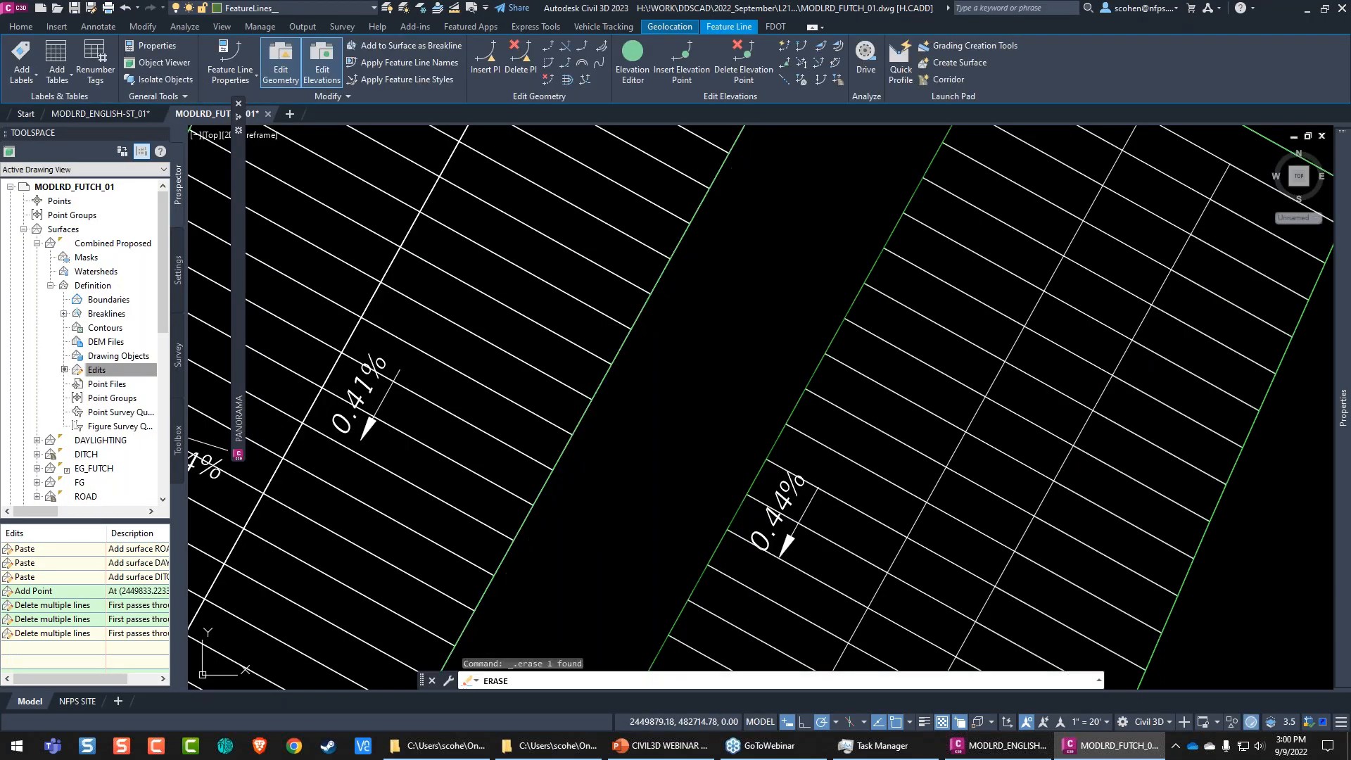
scroll(556, 328, "down", 4)
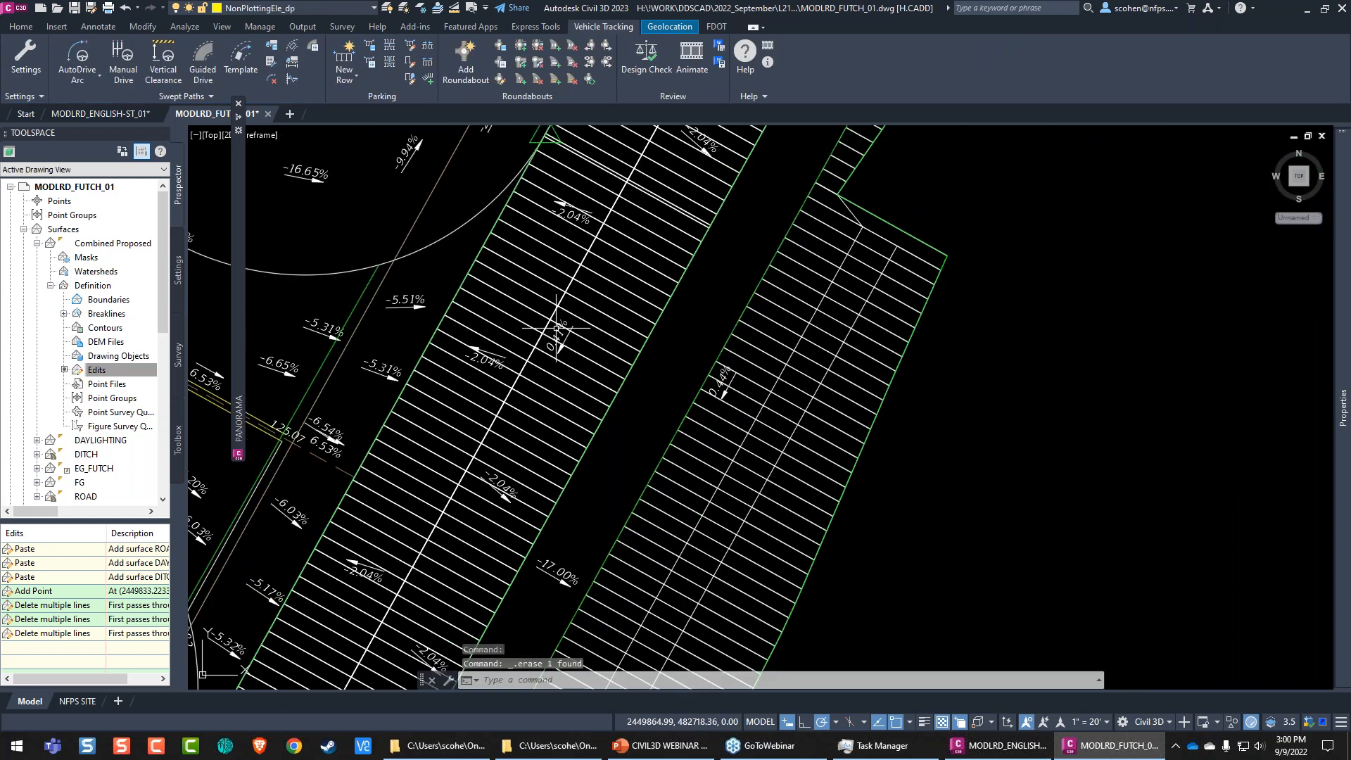
Step: Inspect the Combined Proposed surface in the Object Viewer without the erased feature line, orbiting around the road and ditch slopes
left_click(915, 328)
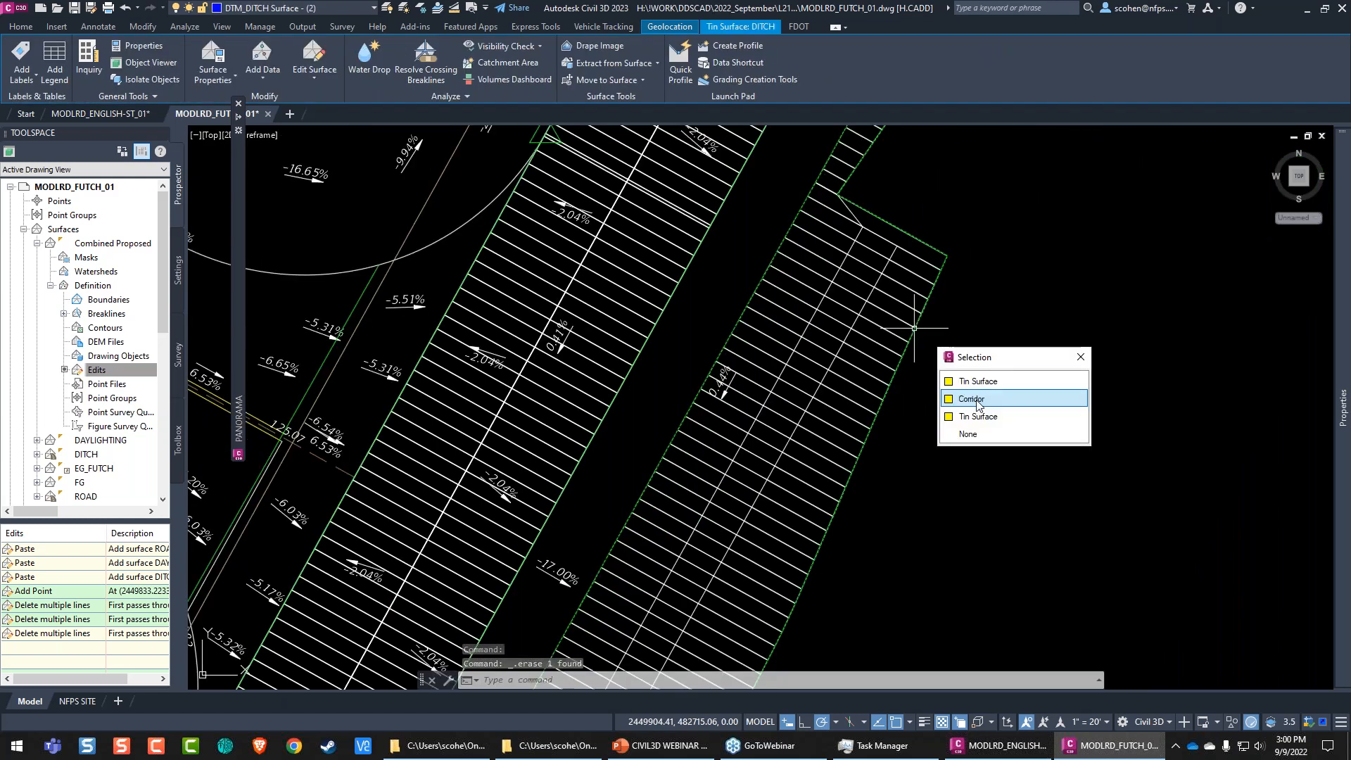
left_click(977, 411)
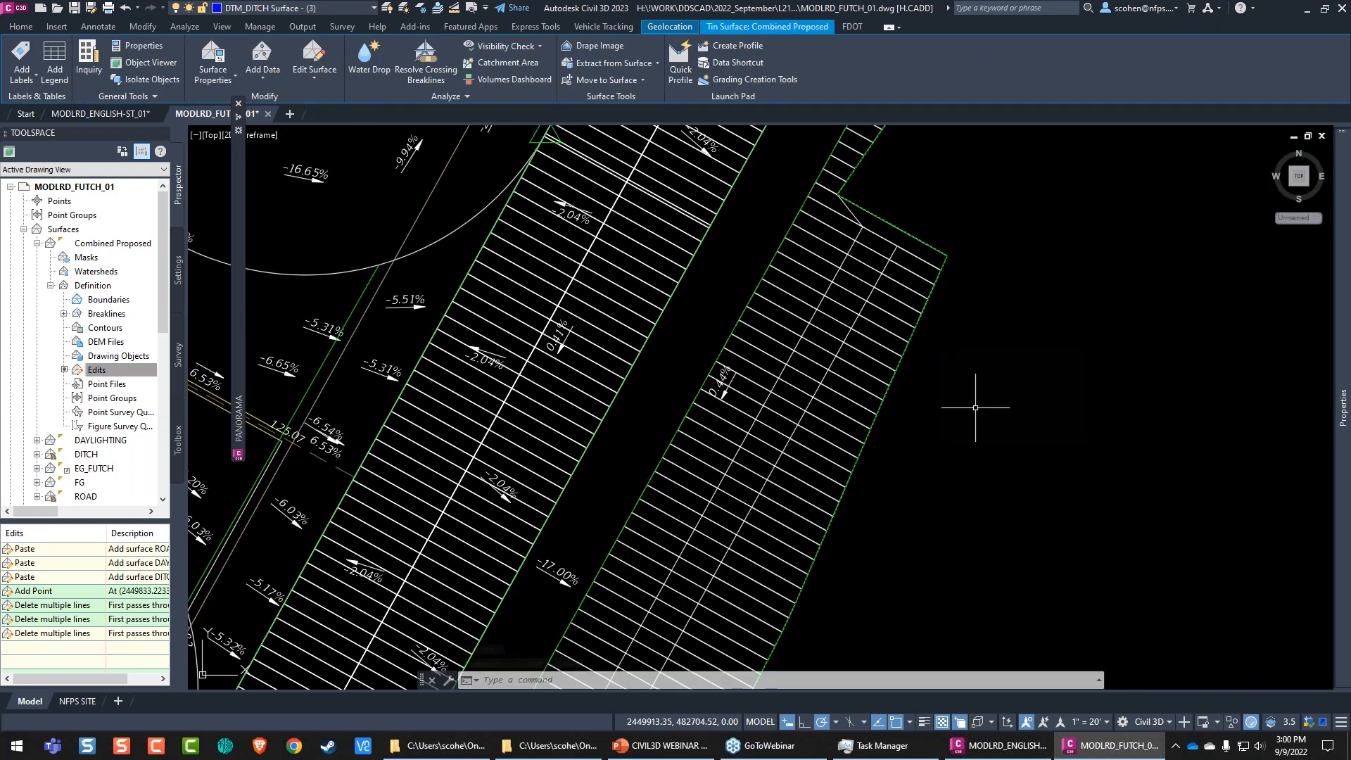
right_click(975, 407)
left_click(833, 547)
left_click_drag(708, 341, 683, 425)
scroll(684, 424, "up", 6)
left_click_drag(700, 336, 651, 435)
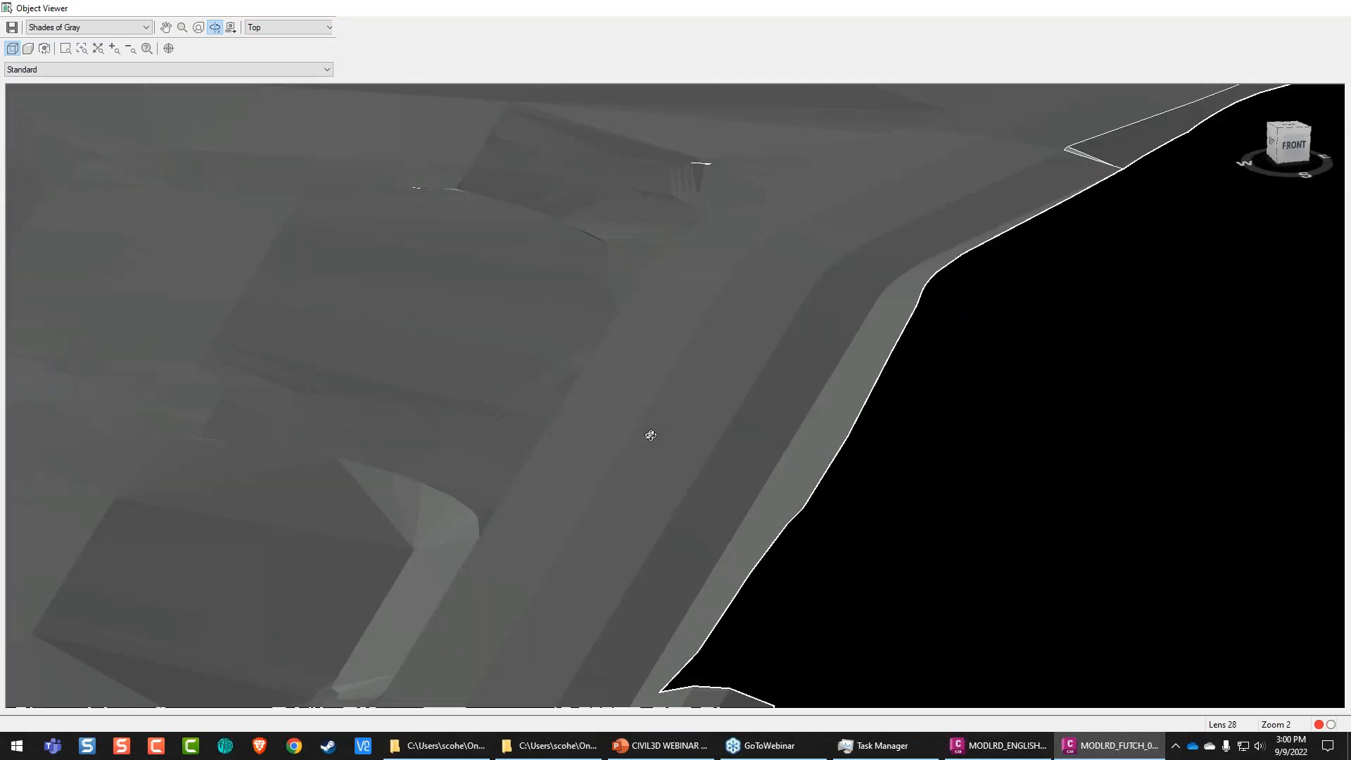
Step: Close the Object Viewer and move the -5.51% surface slope label onto the slope between the road and the ditch
key("Escape")
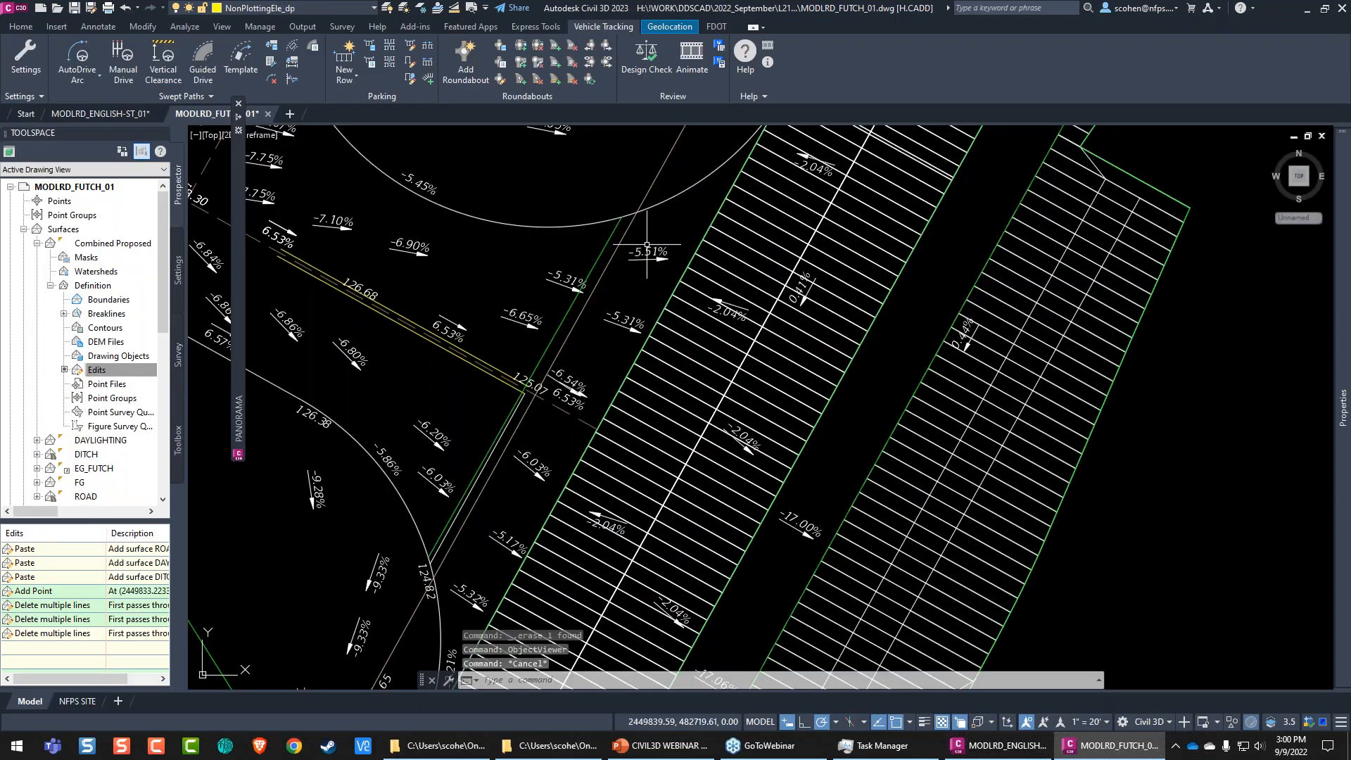
left_click(647, 250)
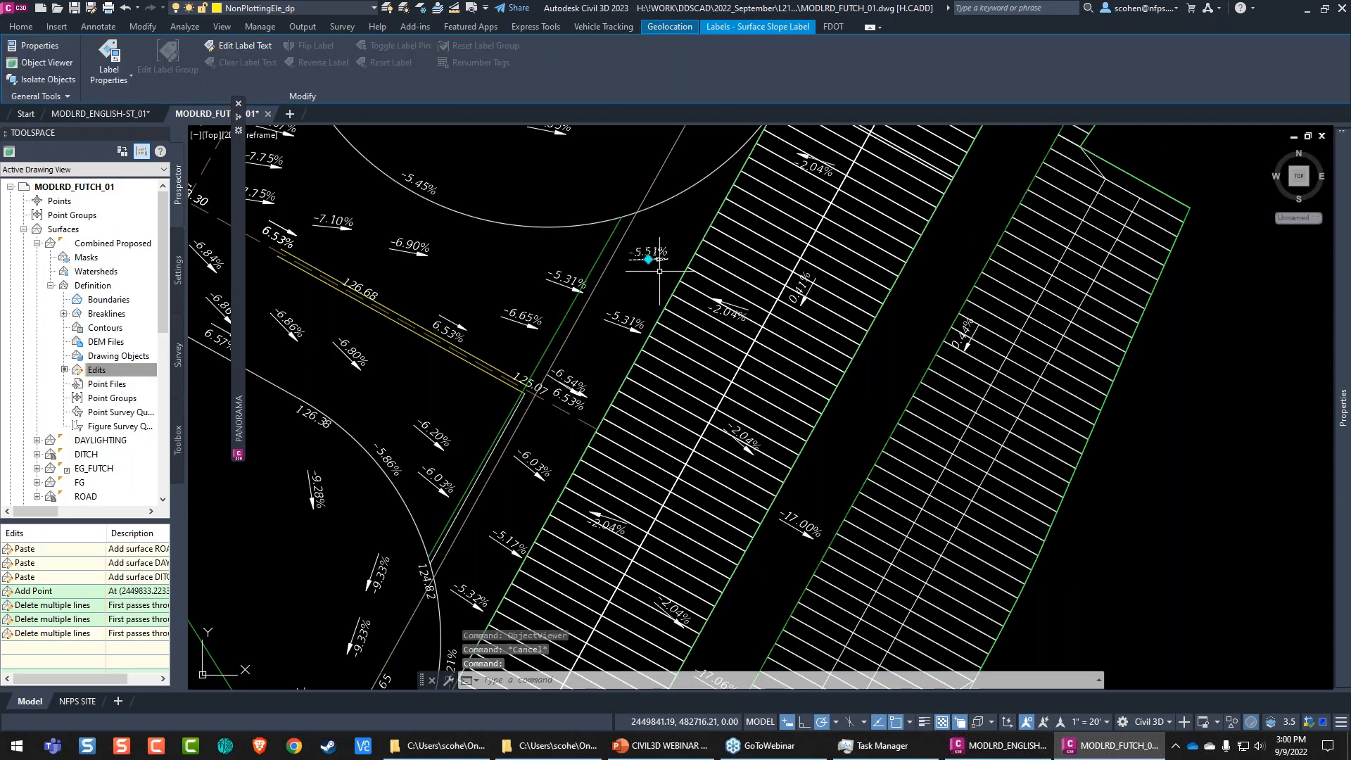
left_click_drag(647, 259, 856, 421)
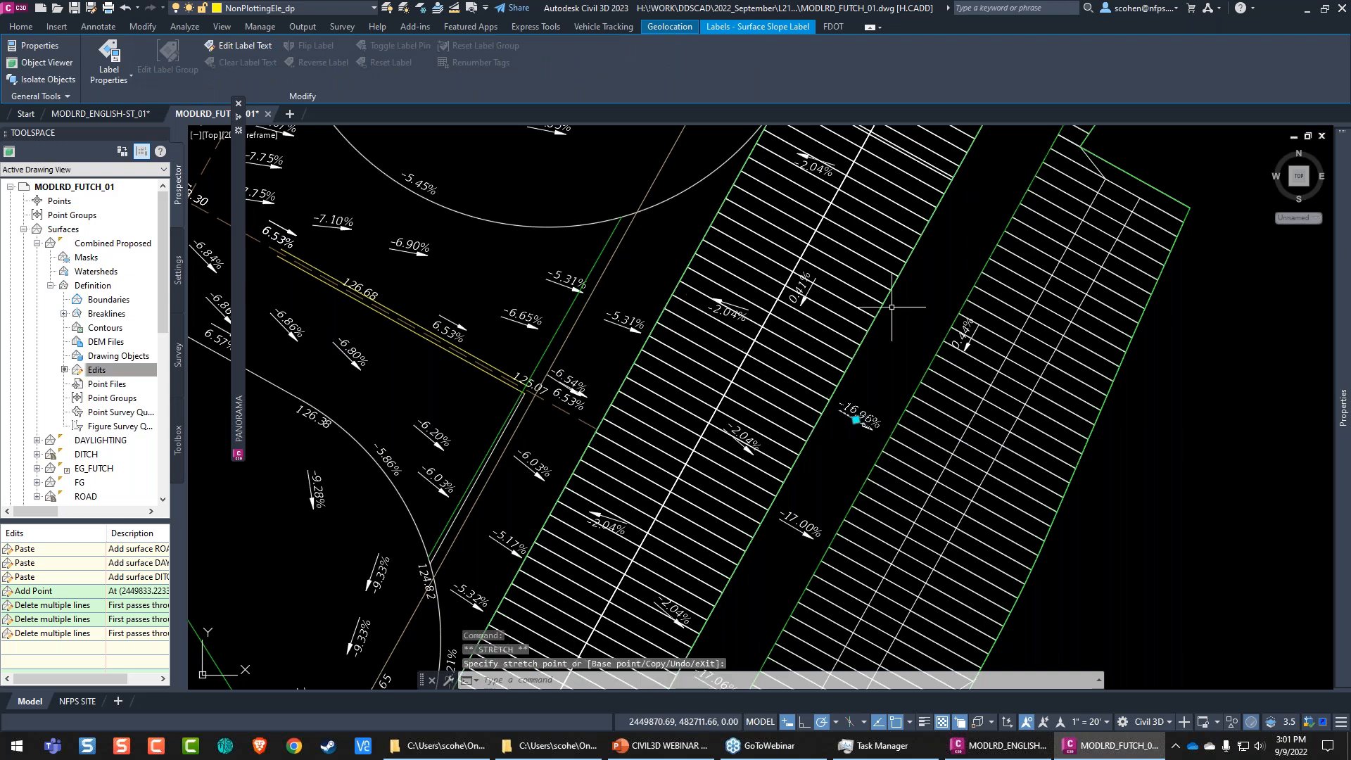
Step: Copy the moved slope label to a second spot farther north along the strip between the road and the ditch
key("Escape")
type("c")
key("Return")
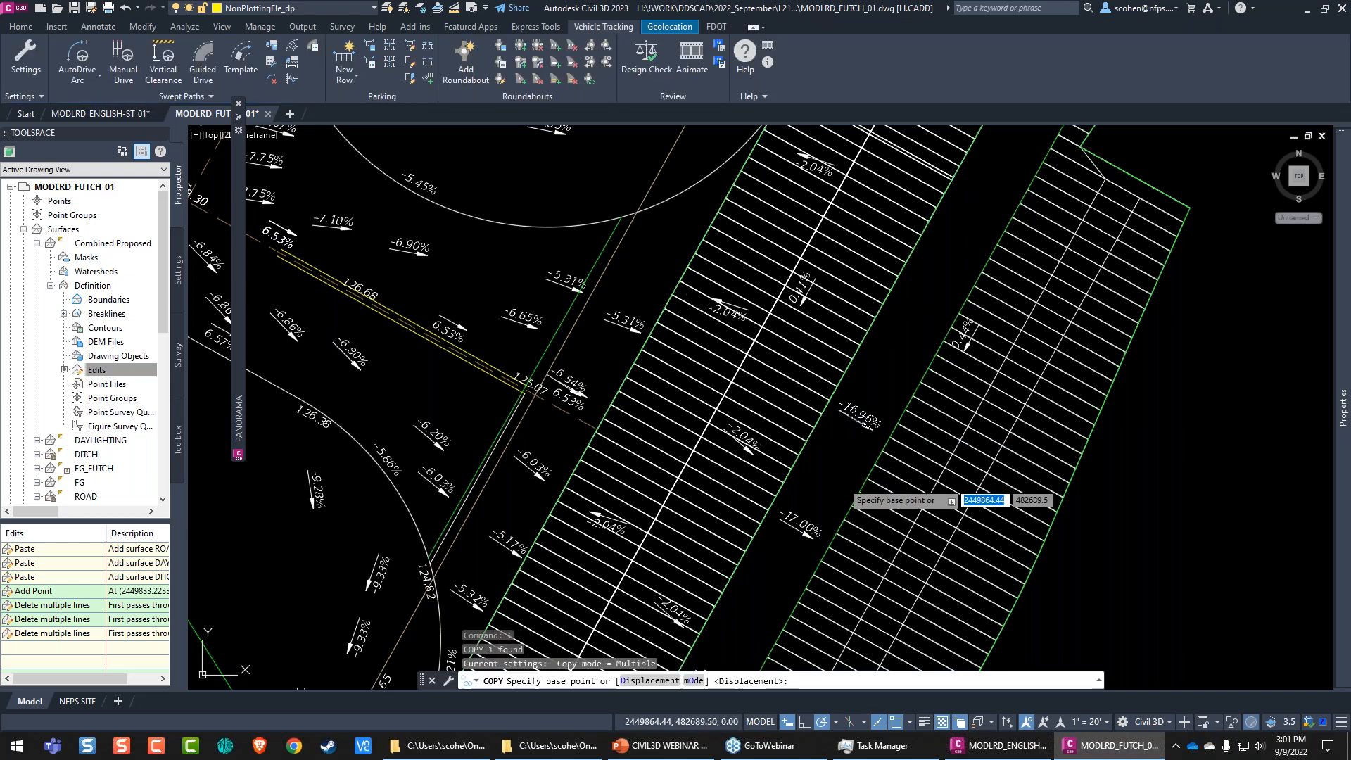
left_click(864, 423)
left_click(959, 221)
key("Escape")
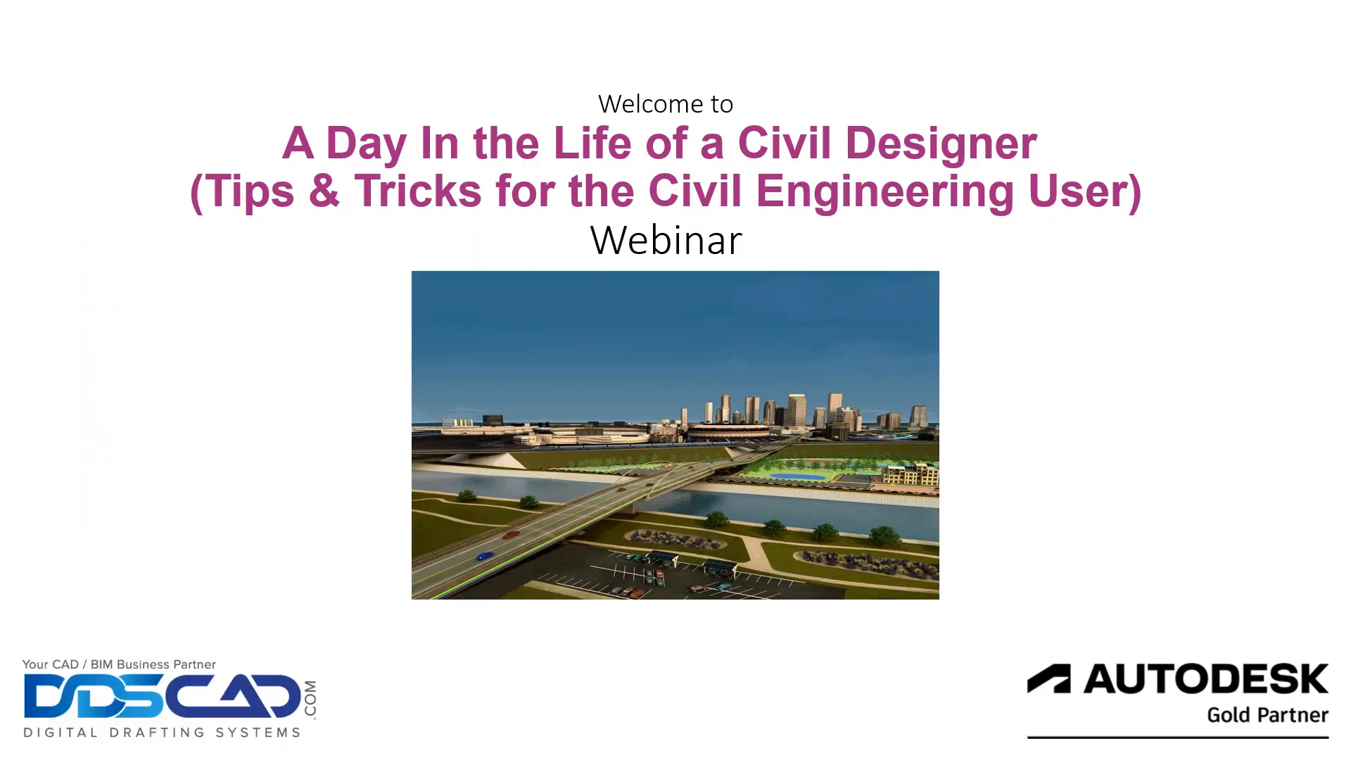
left_click(752, 243)
left_click(737, 261)
left_click(736, 266)
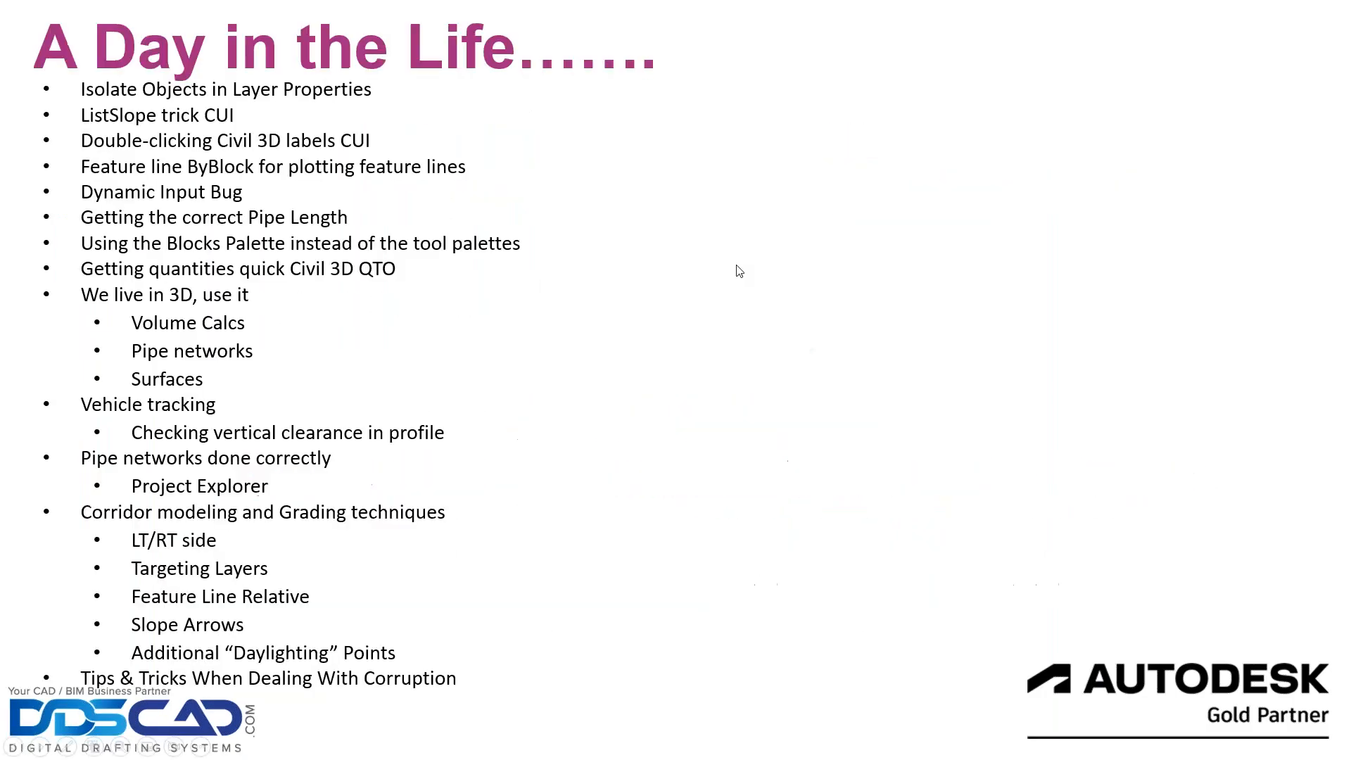